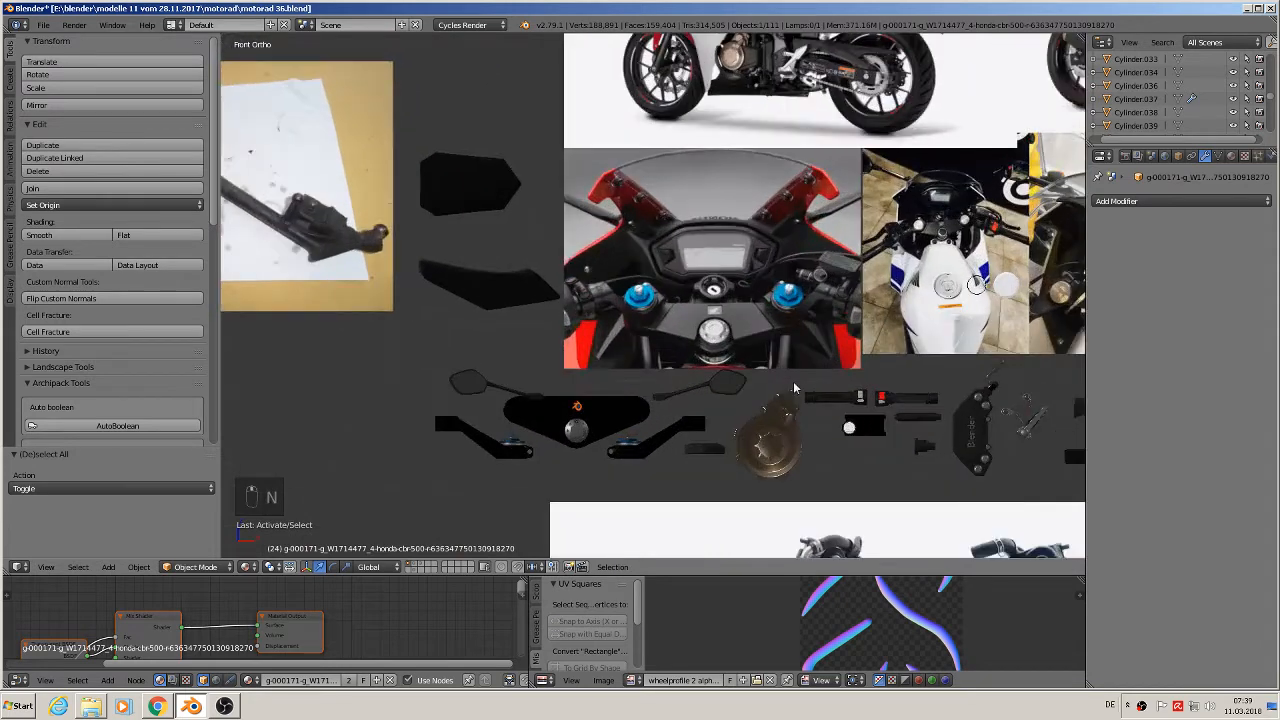
Examine the motorcycle reference photos around the engine and the lower side fairing.
middle_click_drag(896, 441, 540, 197, "shift")
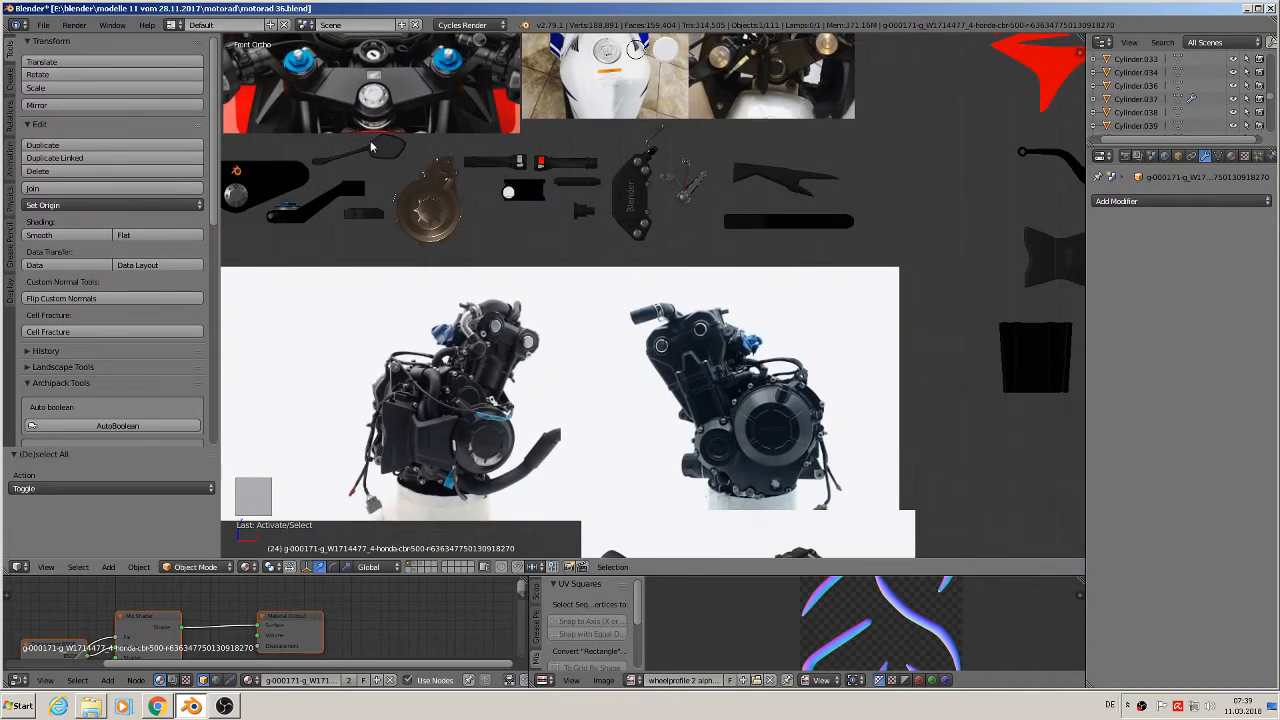
middle_click_drag(533, 202, 985, 578, "shift")
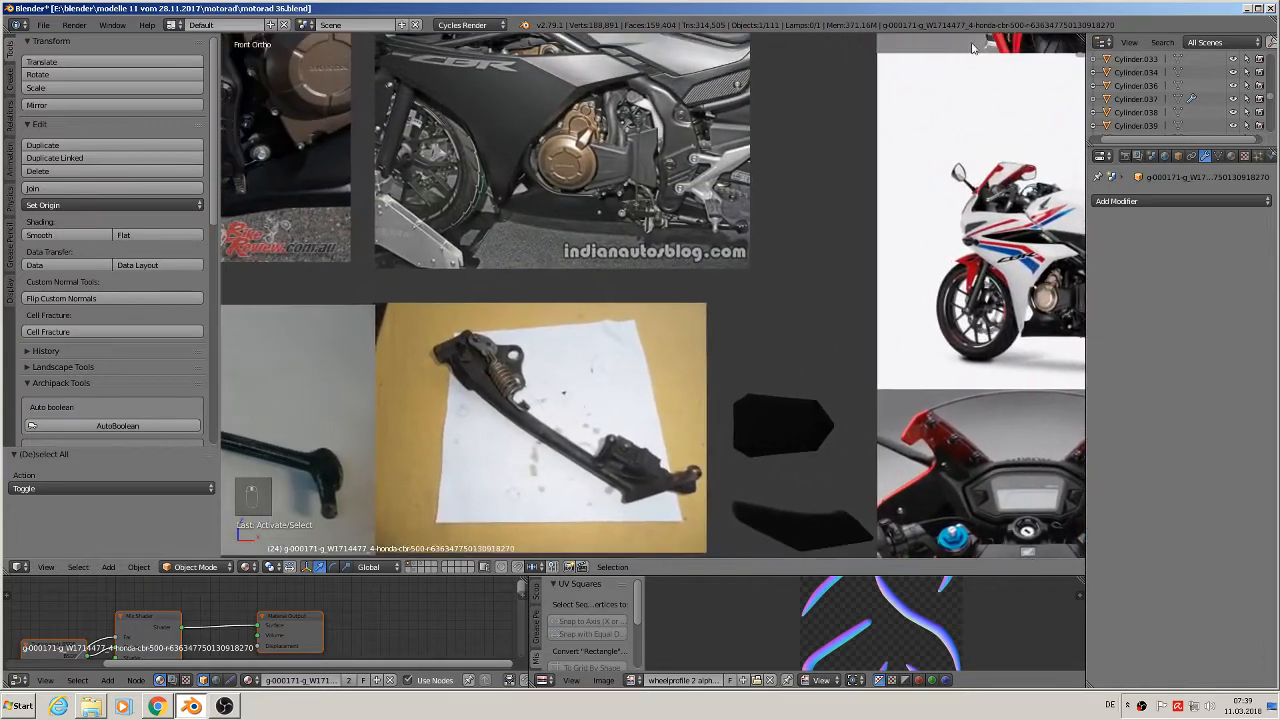
middle_click_drag(652, 105, 660, 210, "shift")
scroll(670, 280, "up", 5)
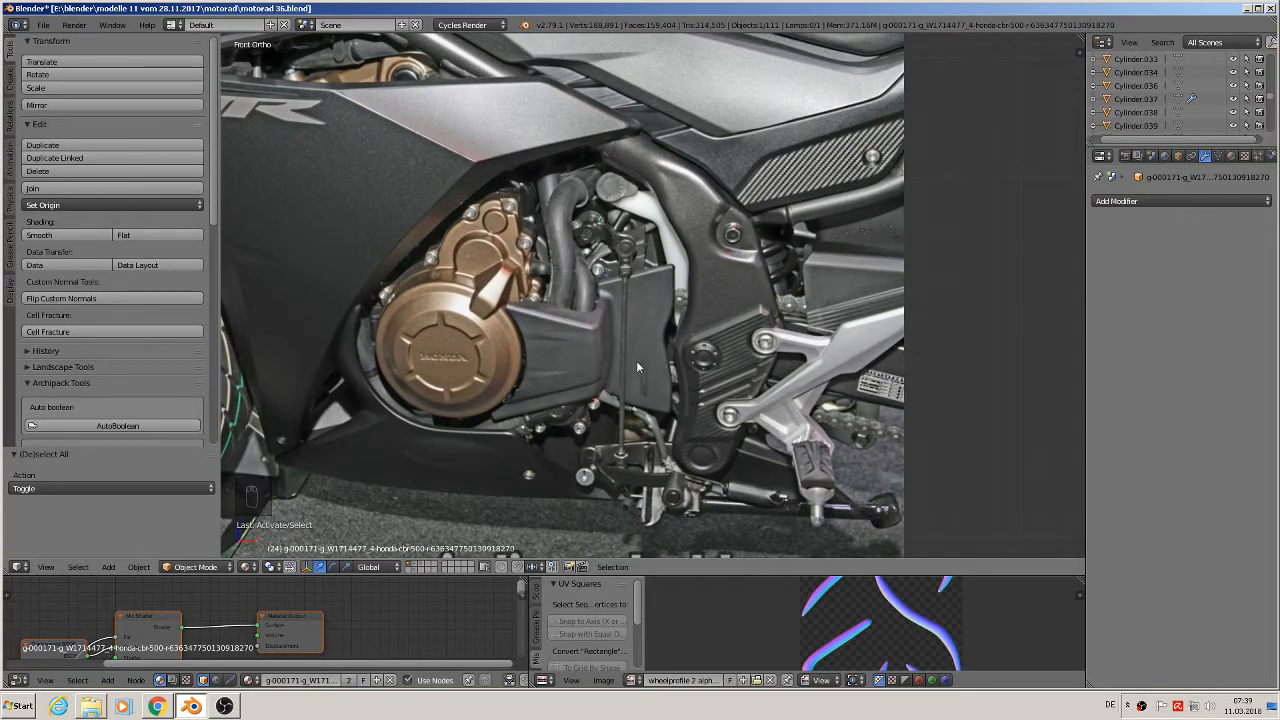
scroll(551, 351, "down", 7)
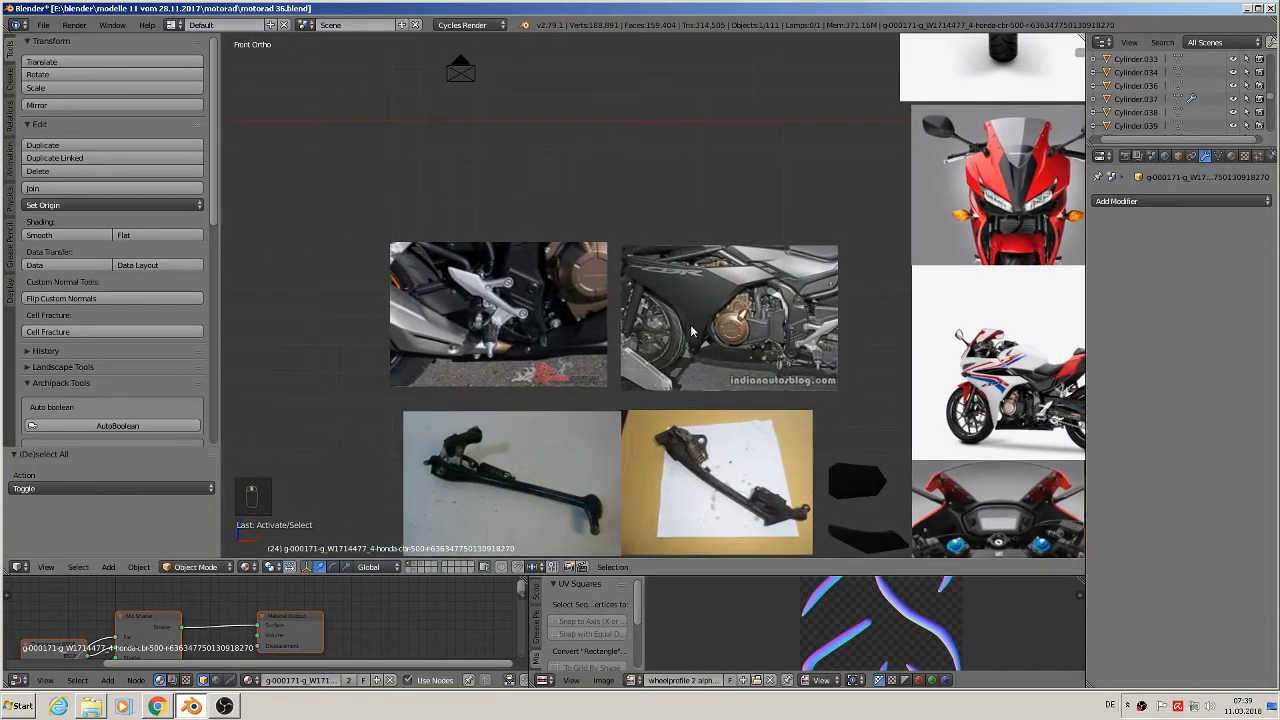
scroll(695, 330, "down", 3)
middle_click_drag(766, 333, 443, 242, "shift")
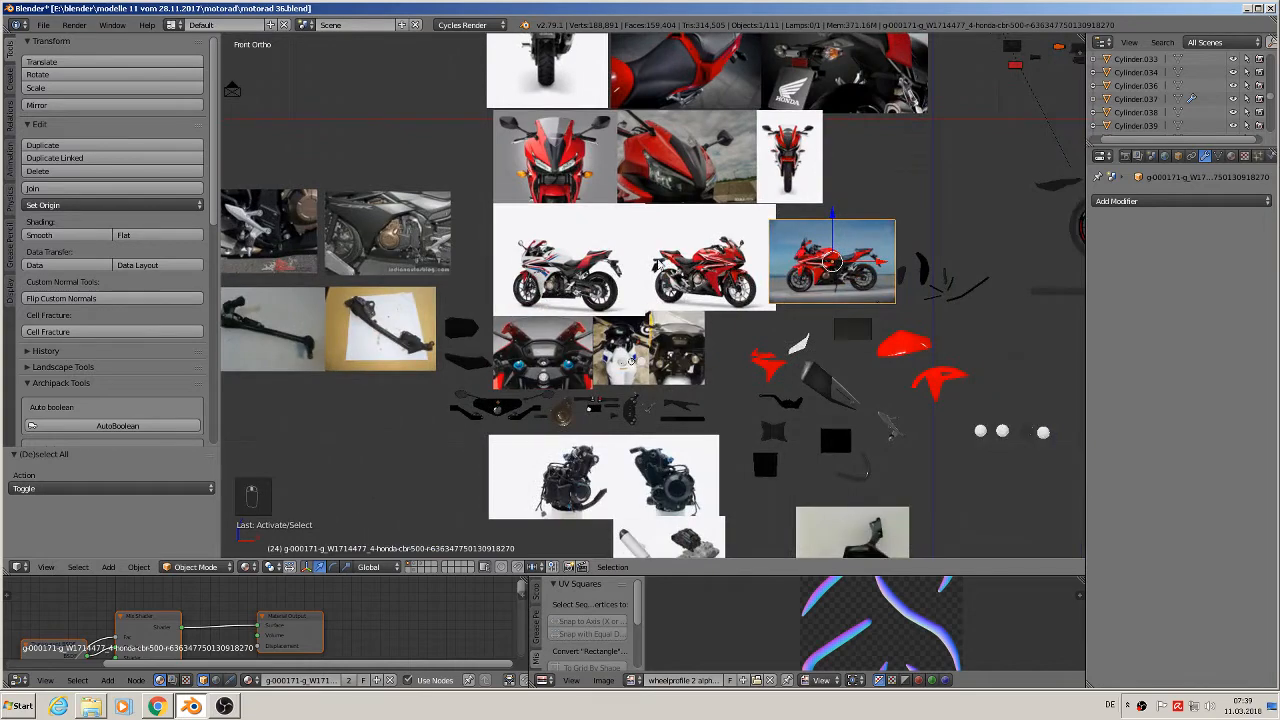
scroll(720, 266, "up", 4)
scroll(694, 311, "up", 7)
scroll(671, 316, "up", 2)
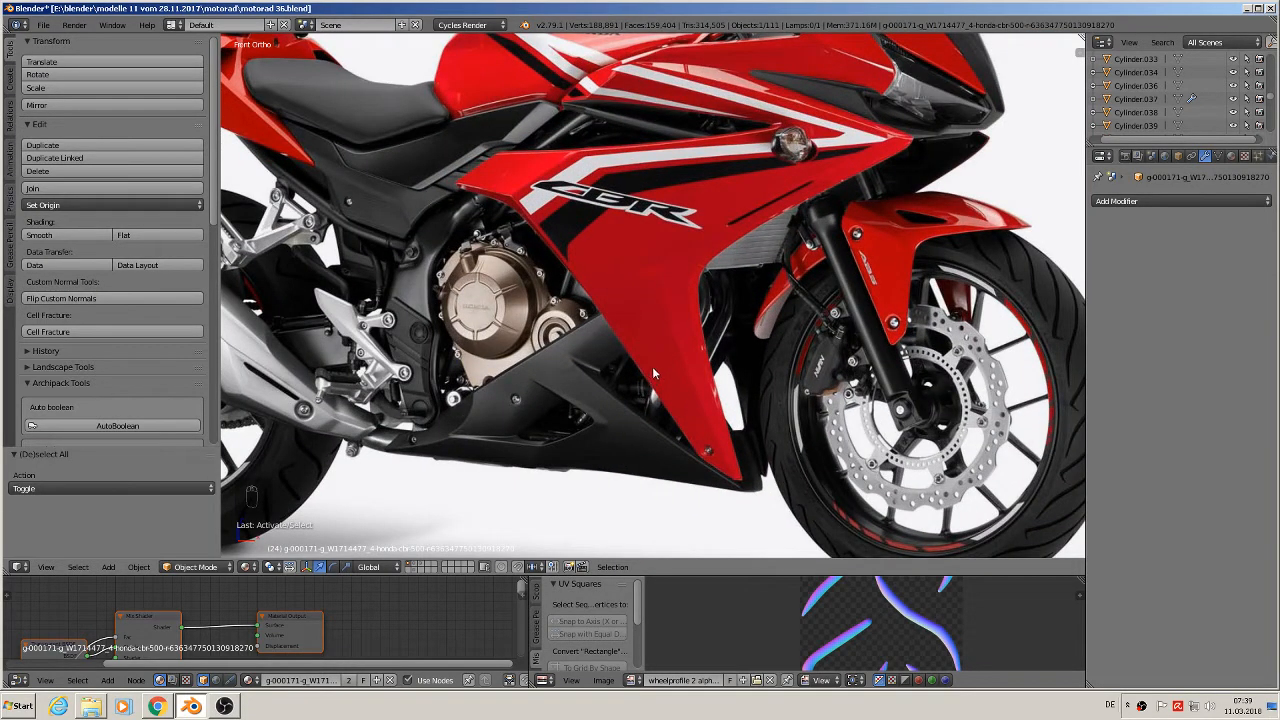
middle_click_drag(654, 377, 663, 283, "shift")
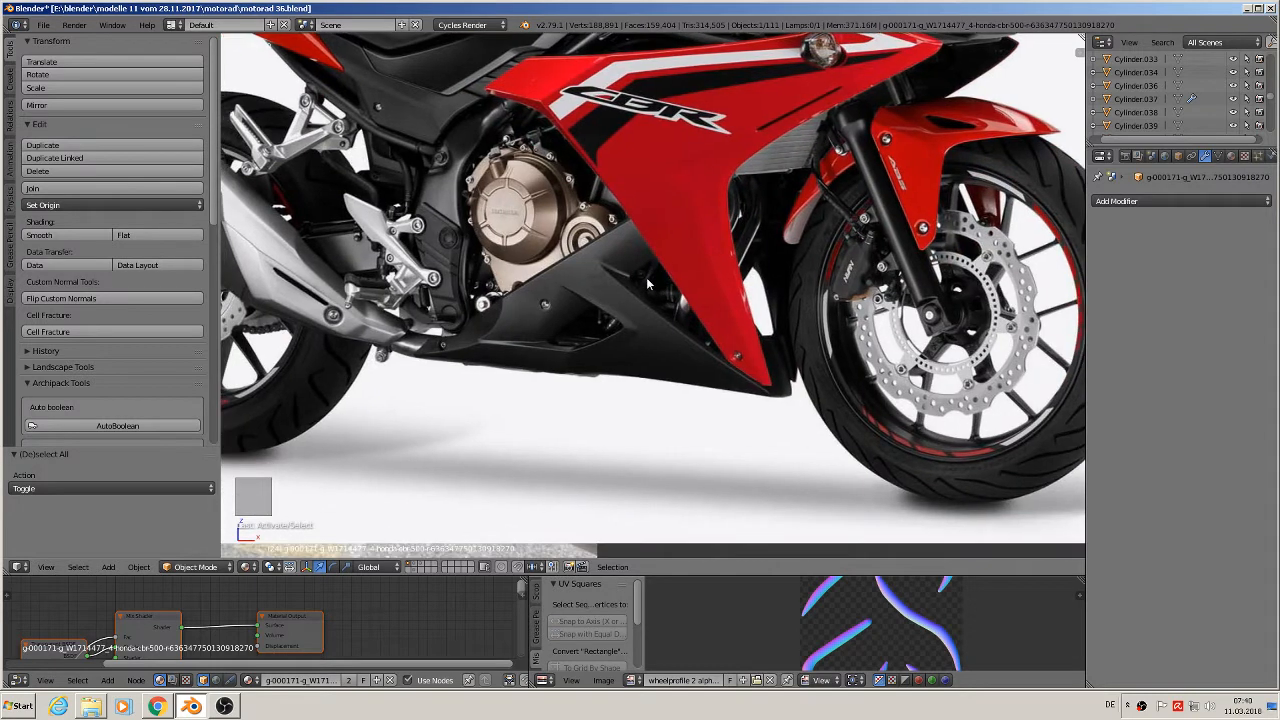
Add a 32-vertex circle mesh on the lower red fairing beside the engine in the side reference photo.
left_click(675, 265)
left_click(108, 567)
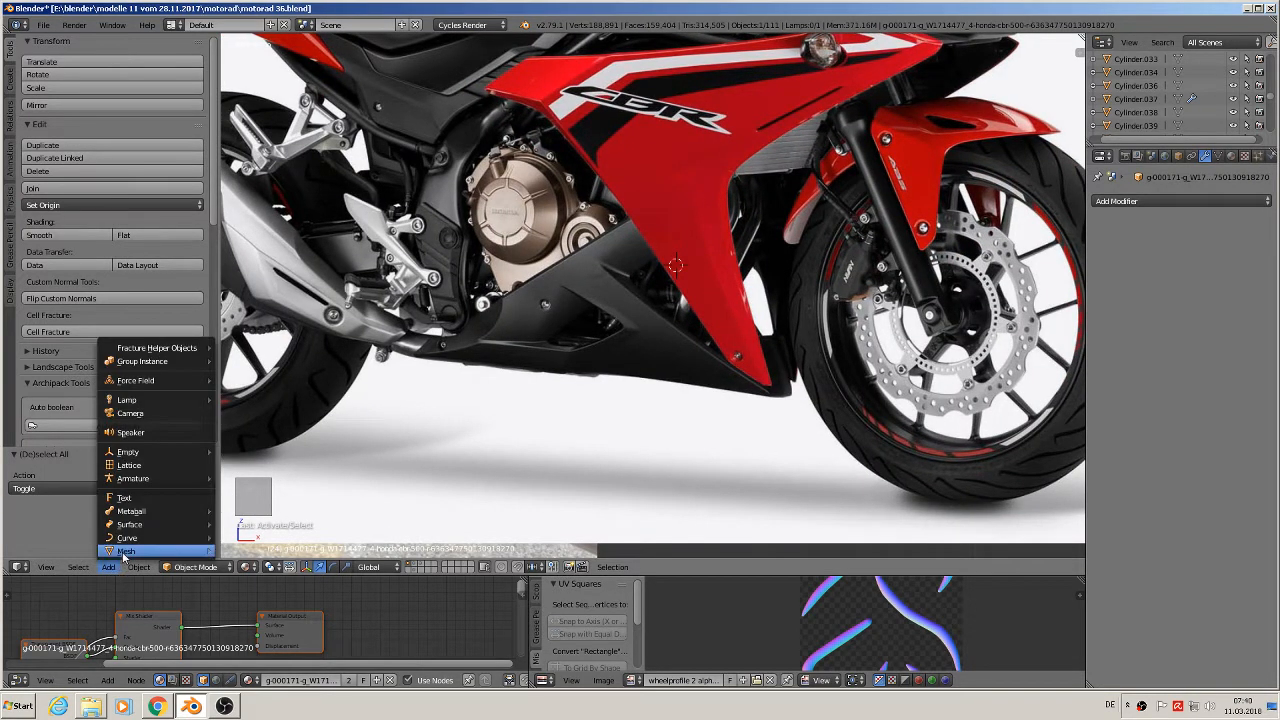
mouse_move(125, 555)
left_click(253, 264)
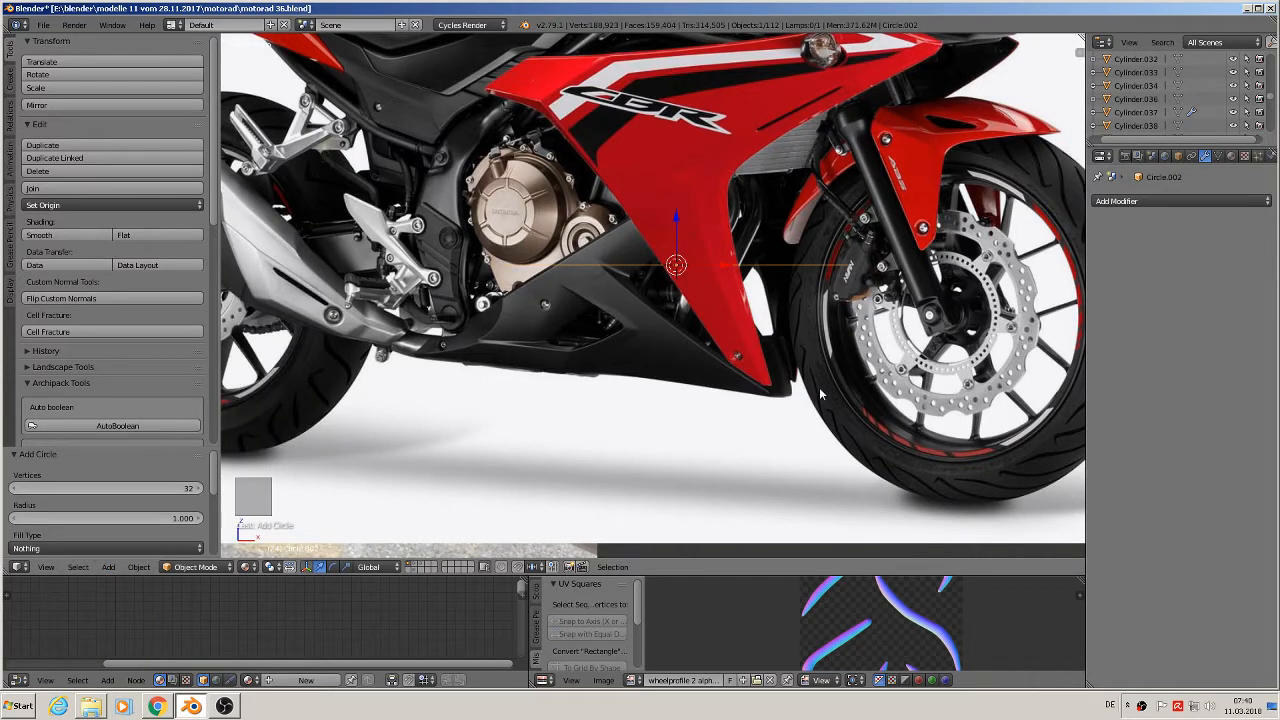
Rotate the circle 90° to face the front view and scale it down to about one fifth of its size.
key("t")
key("r")
key("r")
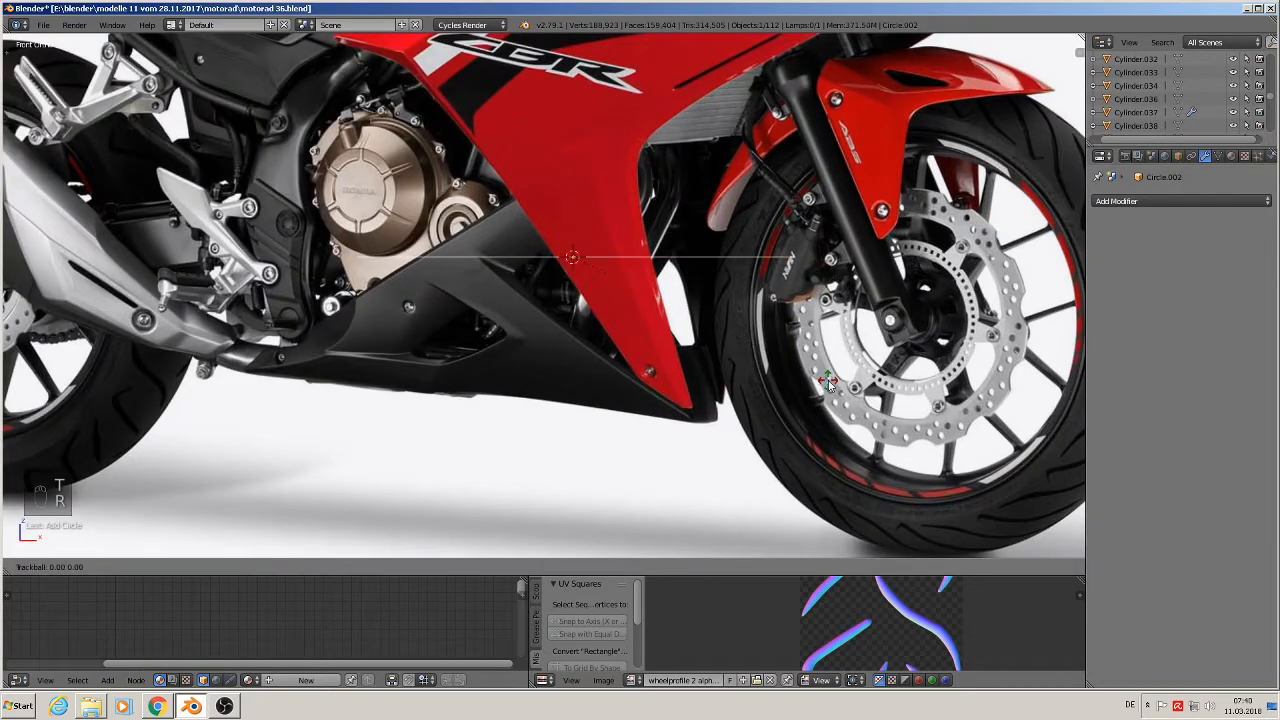
type("90")
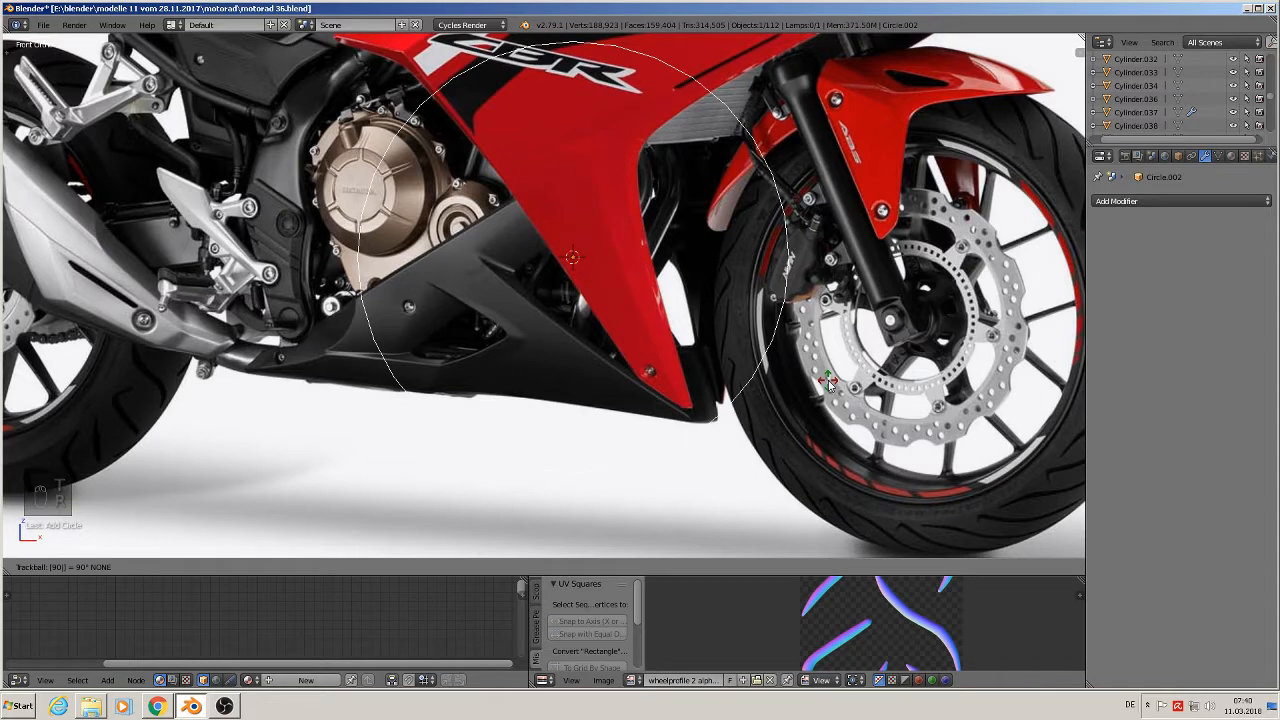
key("Return")
key("s")
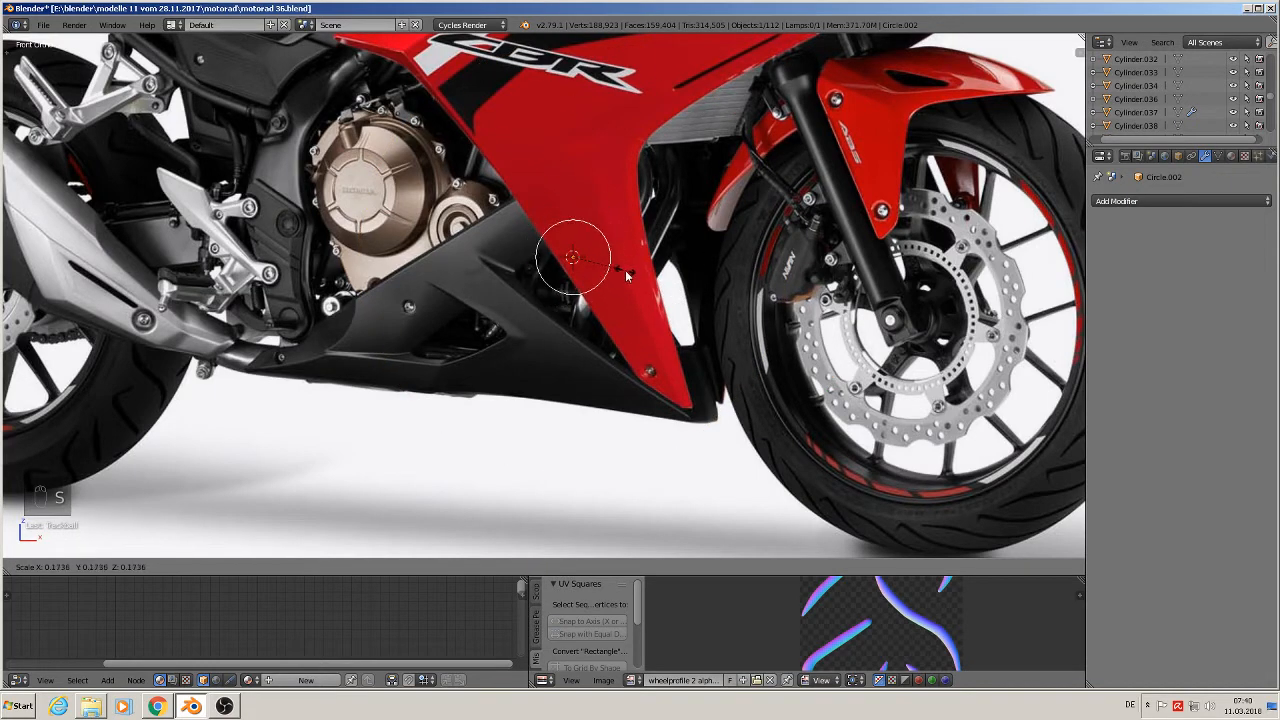
left_click(631, 278)
Extrude the circle's edge loop inward into a ring and pull the inner loop forward along the Y axis.
key("Tab")
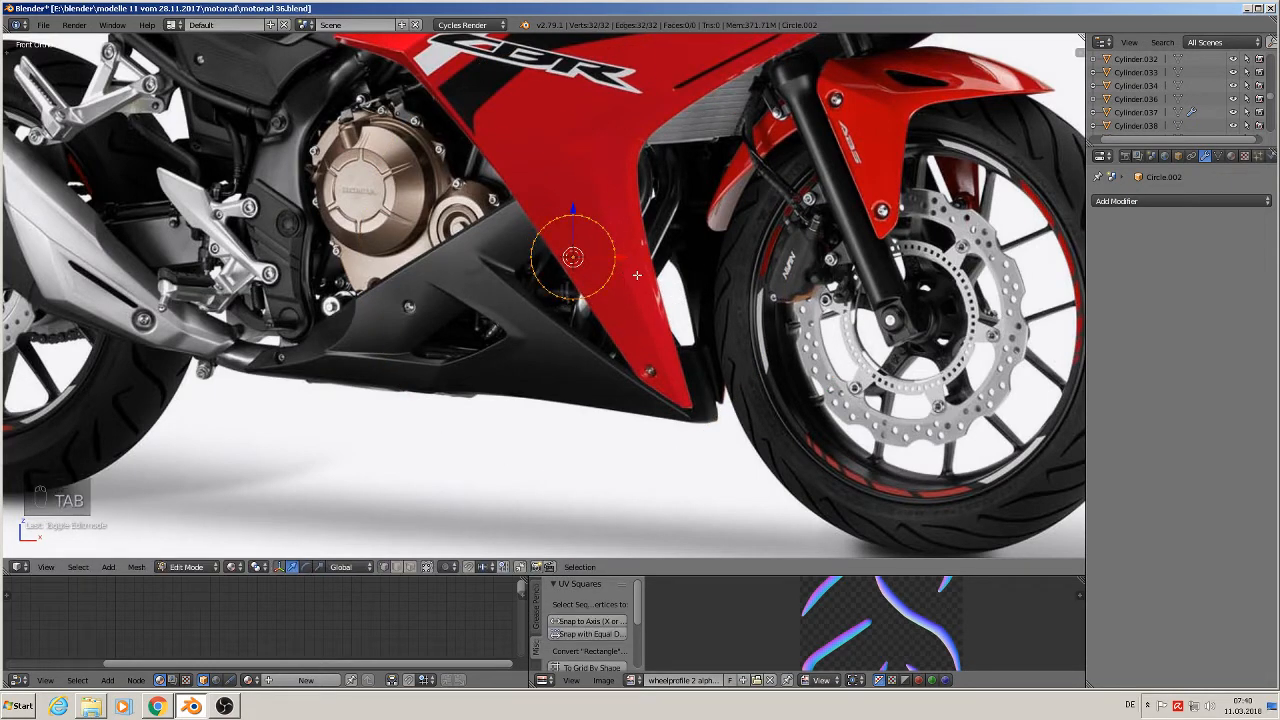
key("e")
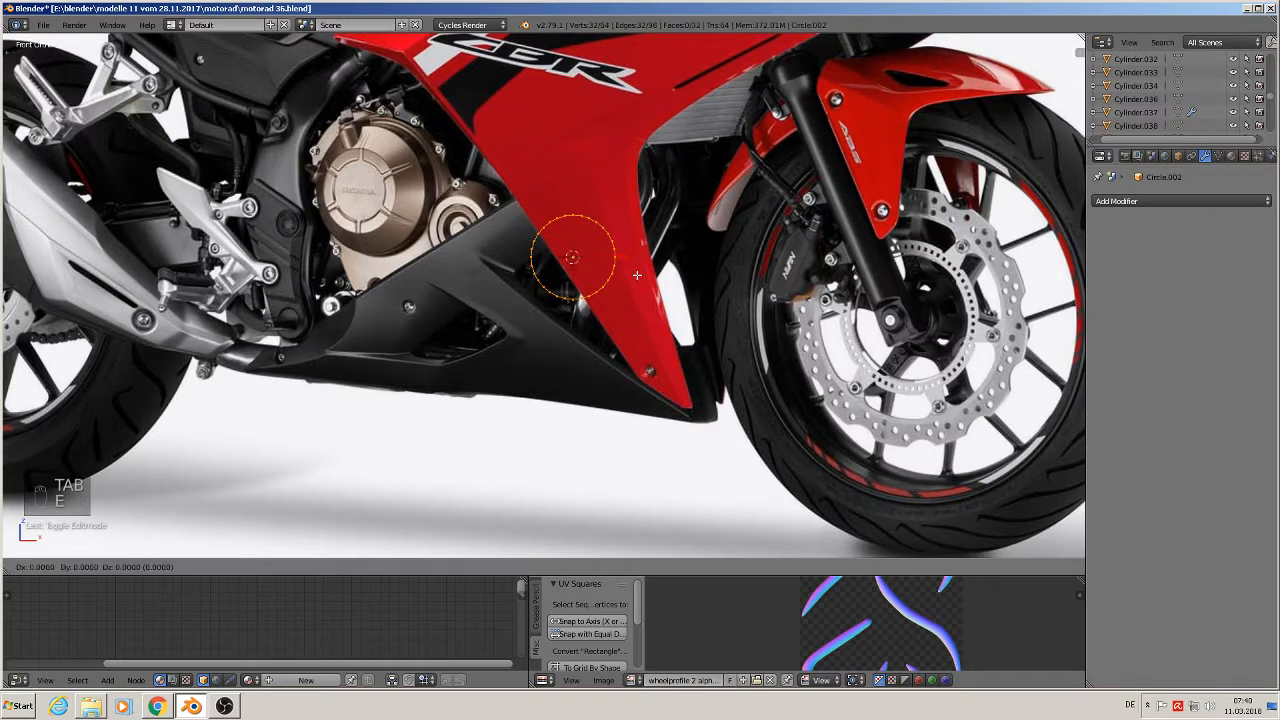
left_click(618, 269)
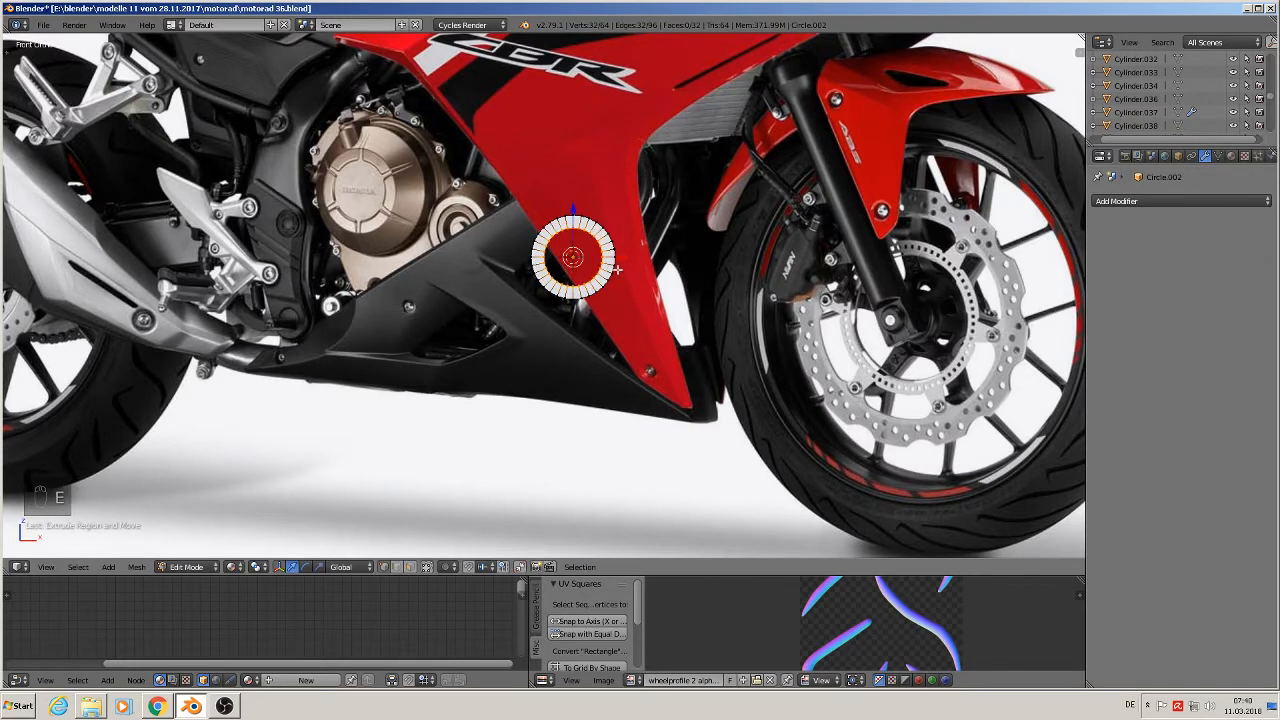
middle_click_drag(618, 269, 518, 301)
left_click_drag(607, 246, 590, 251)
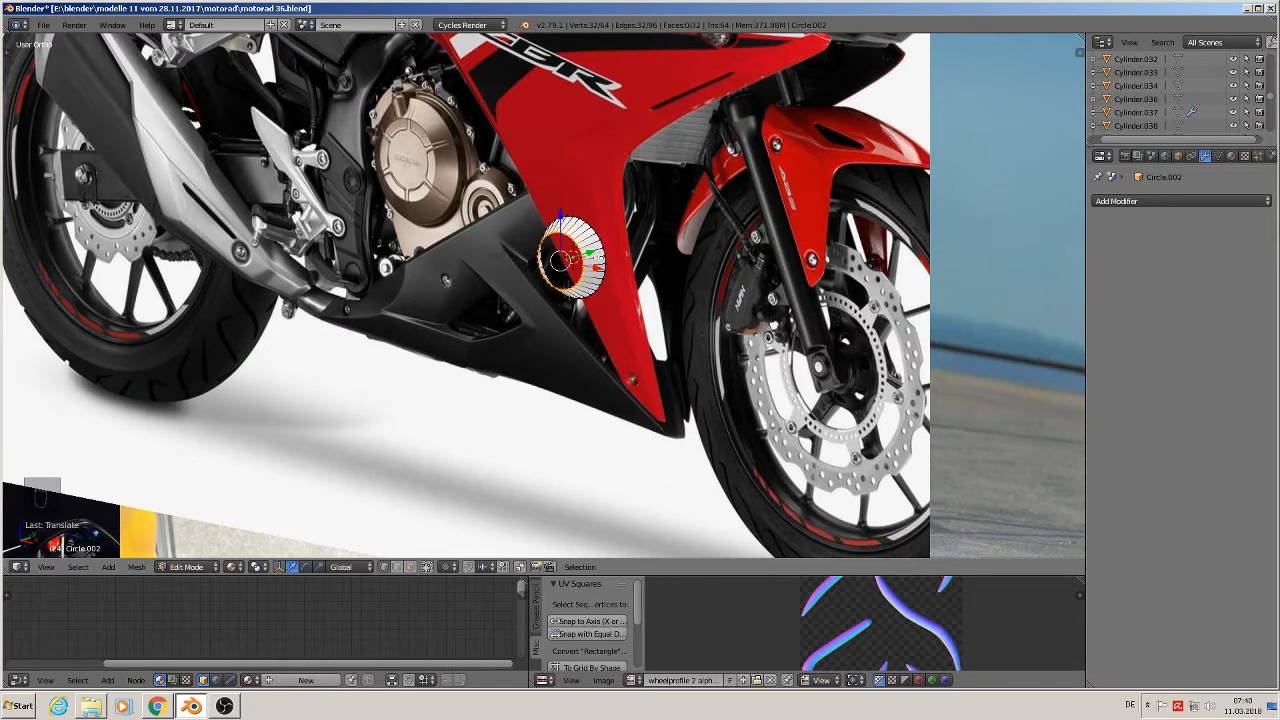
Extrude the inner loop inward at a scale of about 0.78 to form a flat rim.
key("KP_1")
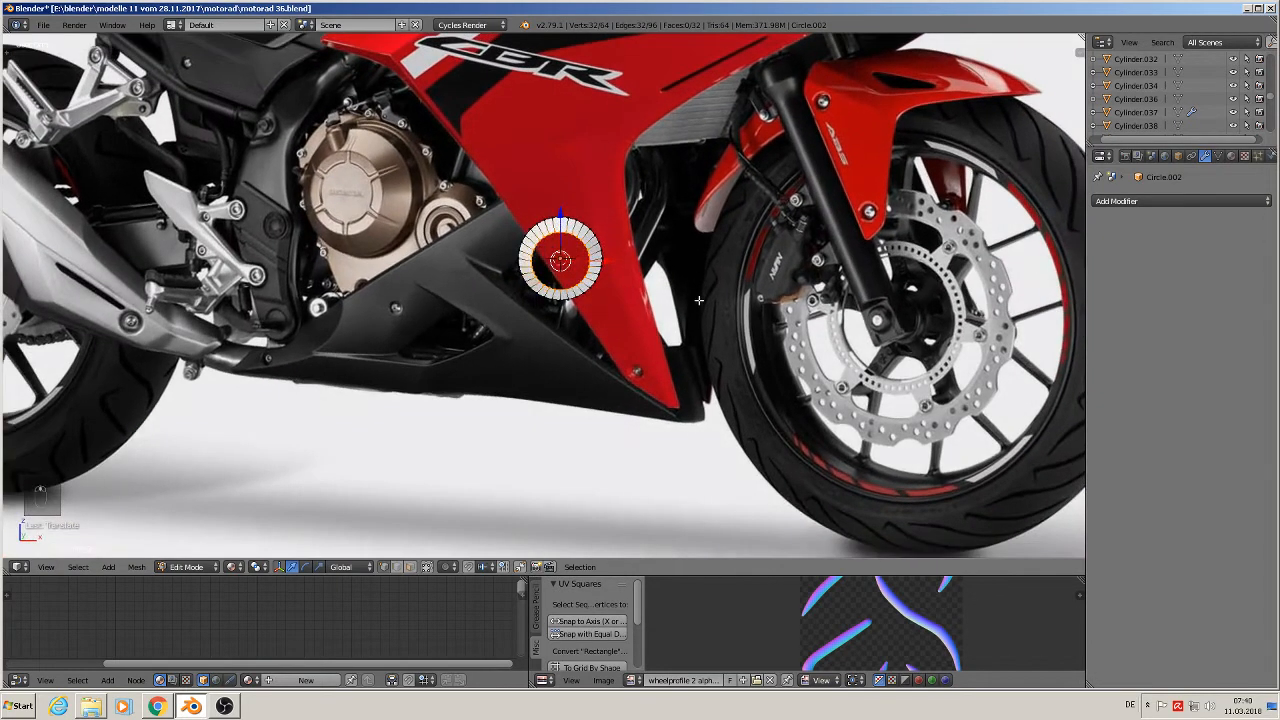
key("e")
key("s")
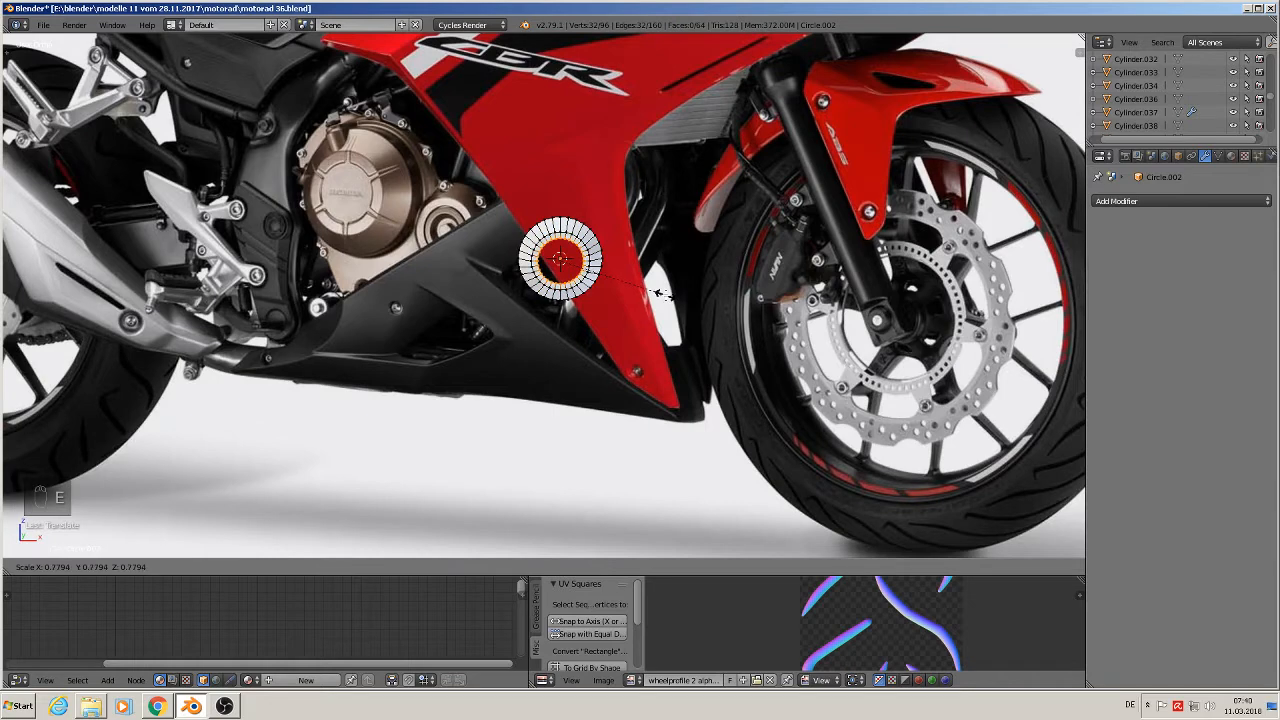
left_click(660, 293)
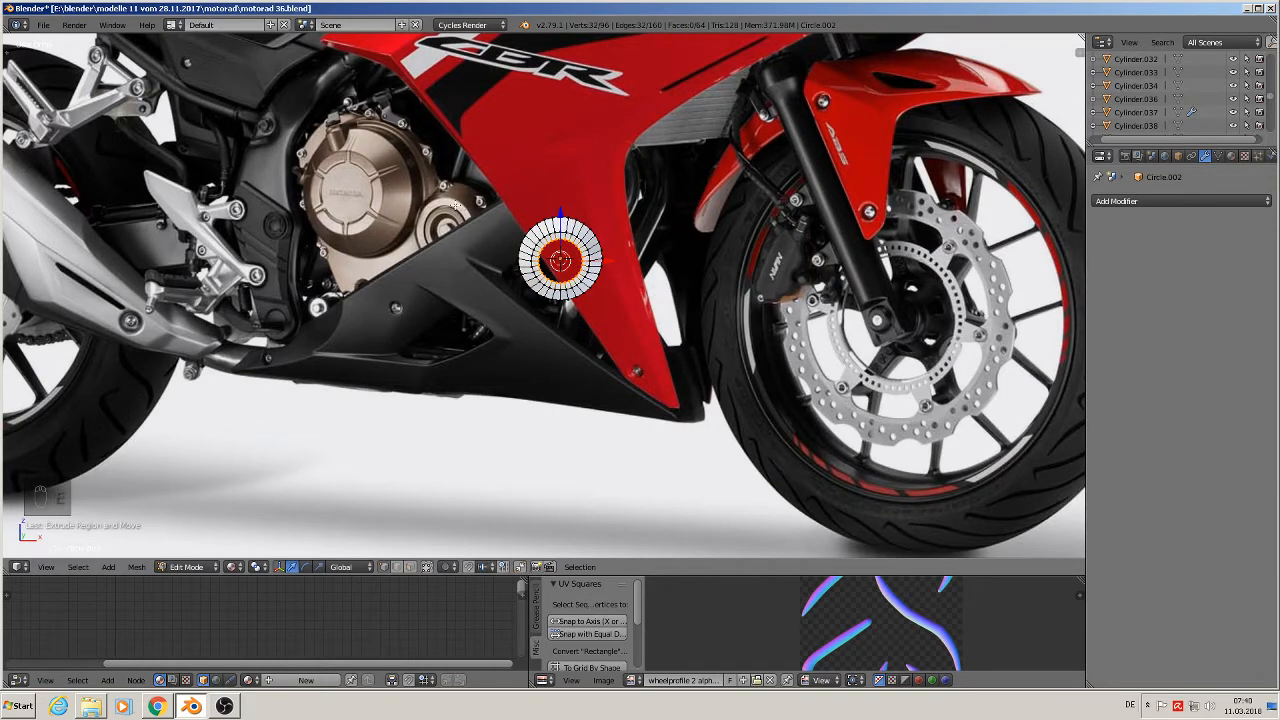
Form a narrow groove inside the rim by extruding the loop about 0.04 back along Y, slightly inward and forward again.
scroll(547, 298, "up", 3)
middle_click_drag(558, 310, 523, 321)
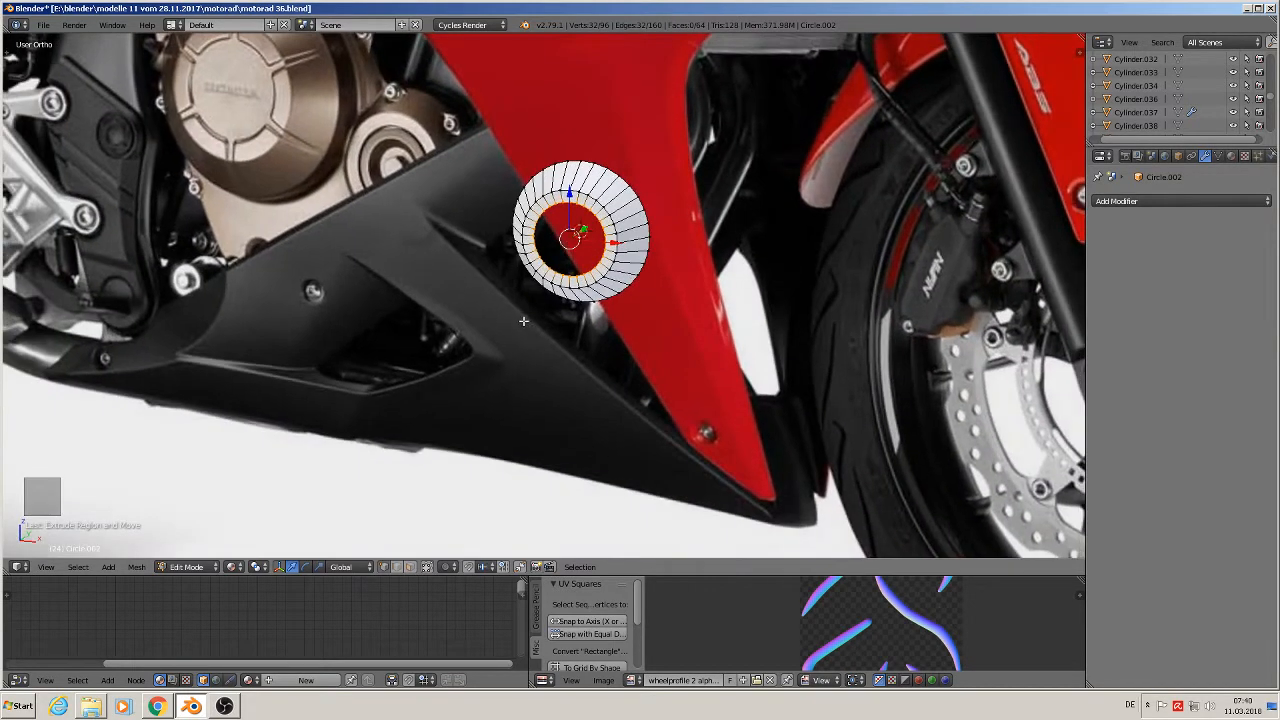
key("e")
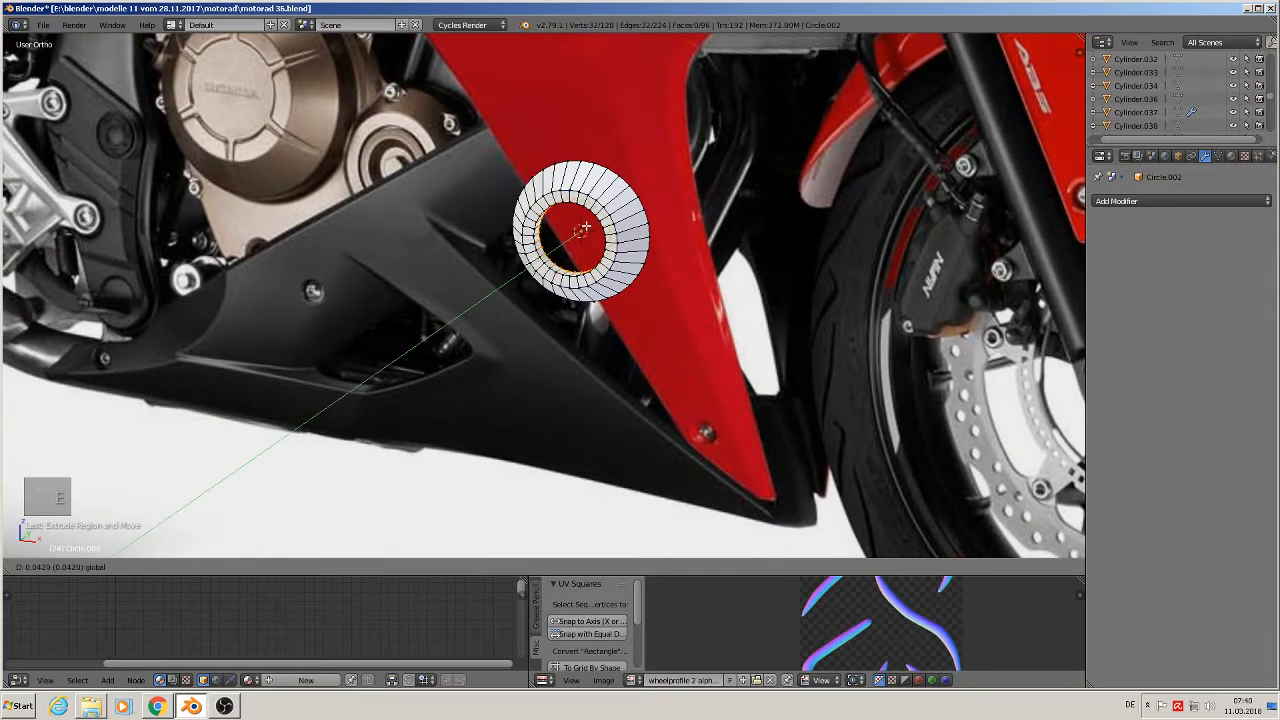
left_click(585, 228)
key("e")
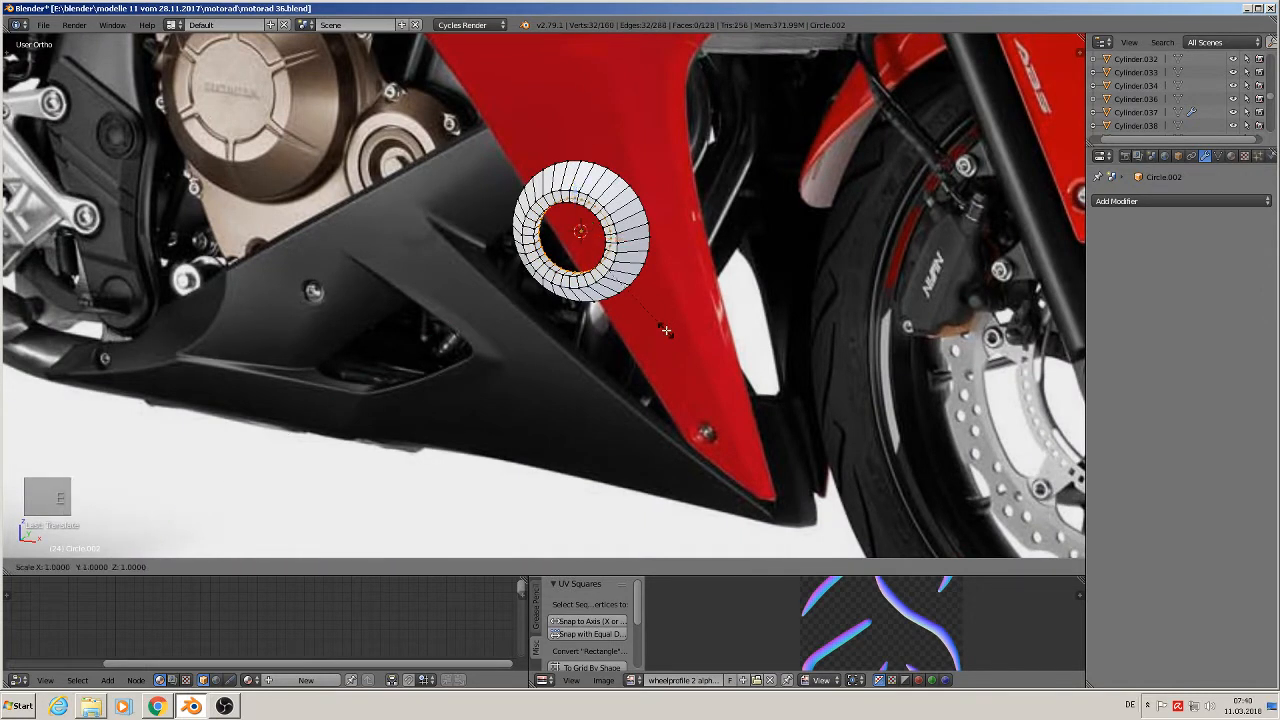
left_click(658, 326)
key("e")
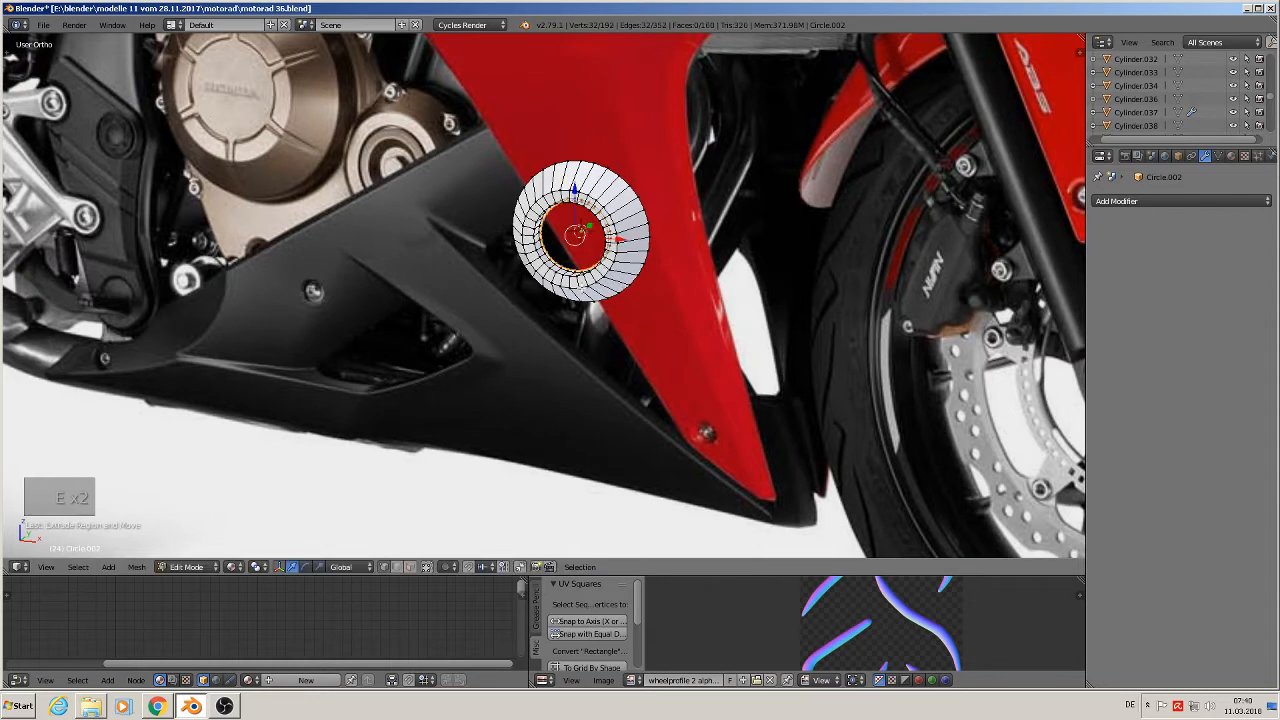
left_click_drag(591, 226, 585, 231)
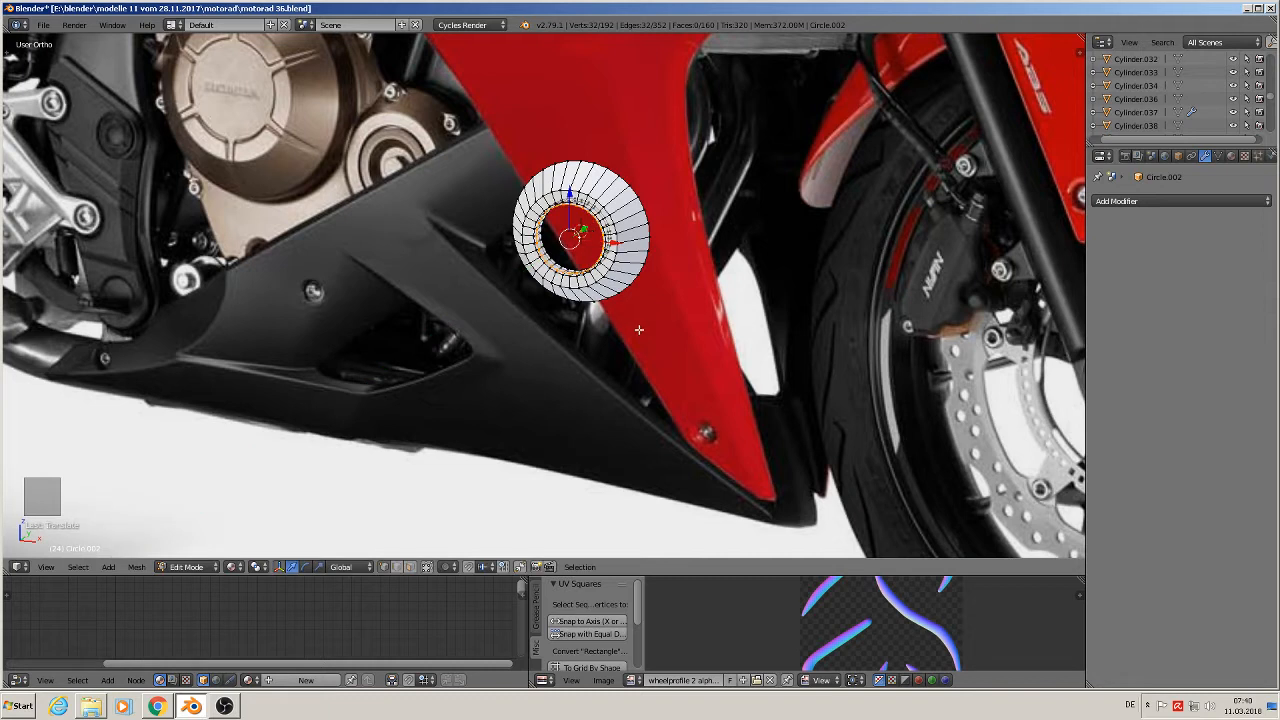
Extrude the groove's inner loop inward by scaling it to form another flat ring.
key("e")
key("s")
left_click_drag(628, 321, 612, 312)
left_click(612, 312)
Extrude the innermost loop about 0.055 back along Y and shrink it to create a tapered recess.
key("e")
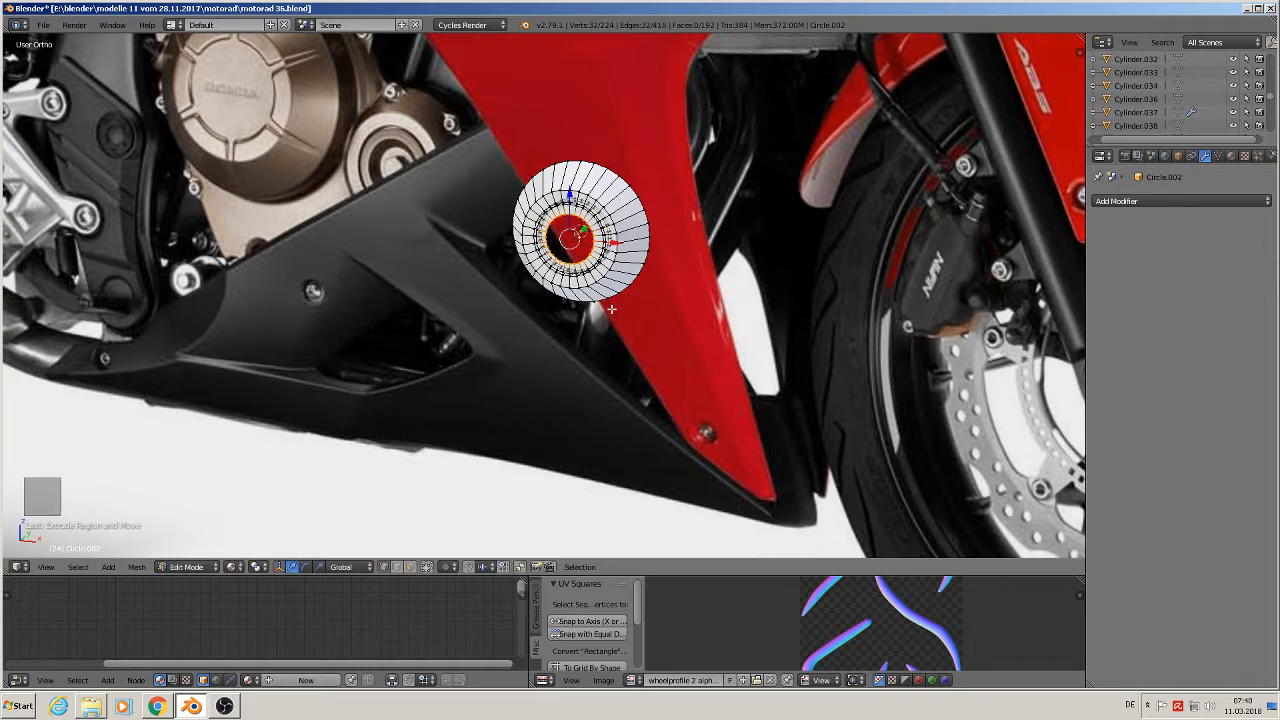
left_click(611, 309)
key("g")
key("y")
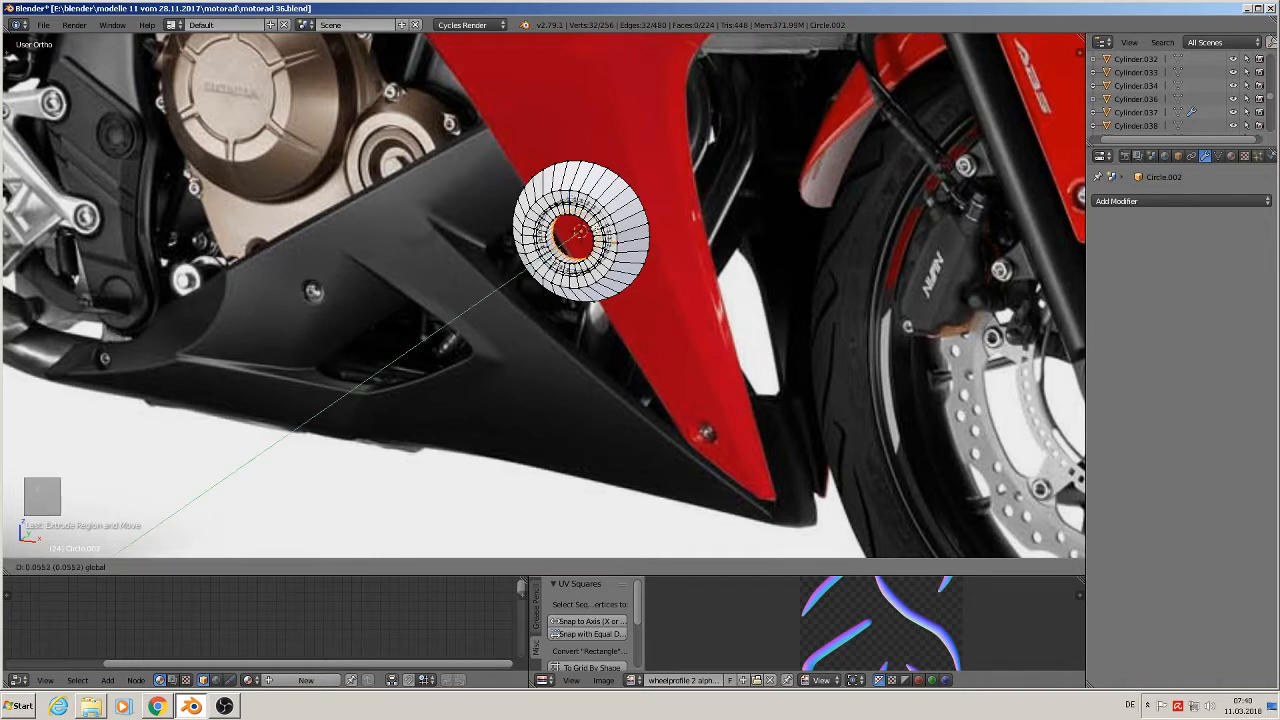
left_click(630, 283)
key("s")
left_click(656, 332)
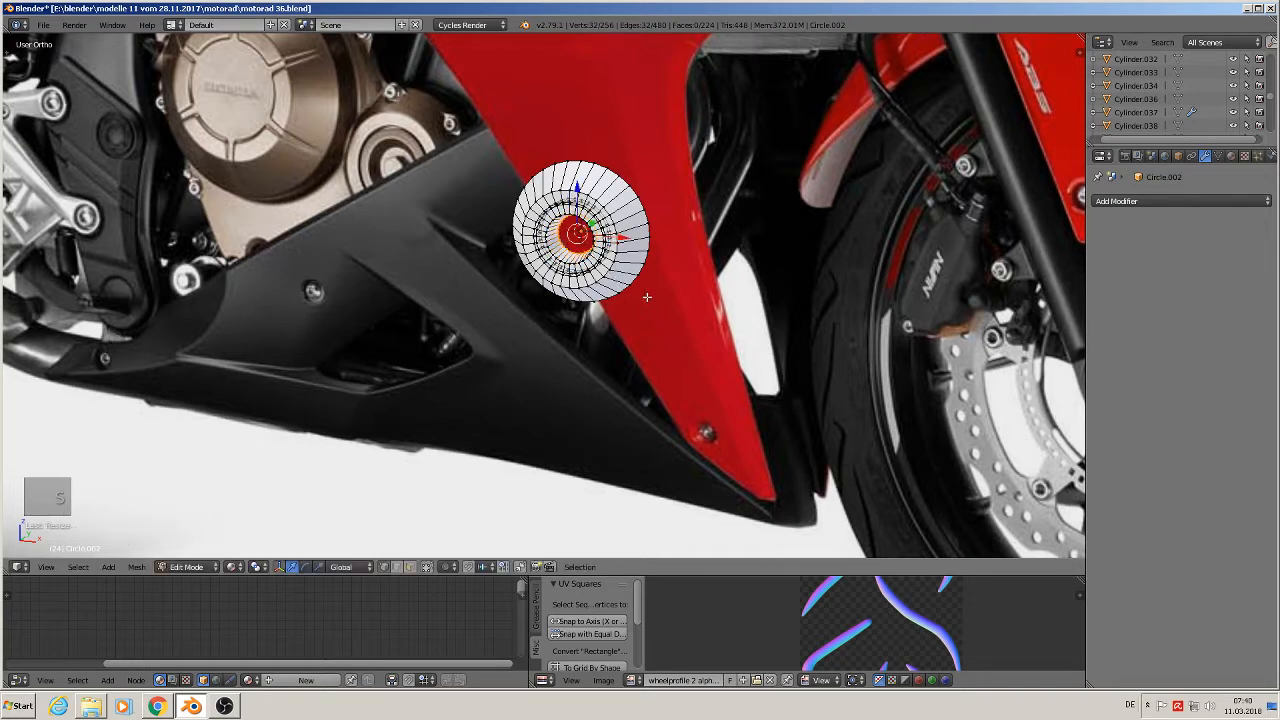
Pull the recess's inner loop forward along Y and cap it with a face.
left_click_drag(592, 224, 587, 228)
scroll(600, 267, "up", 1)
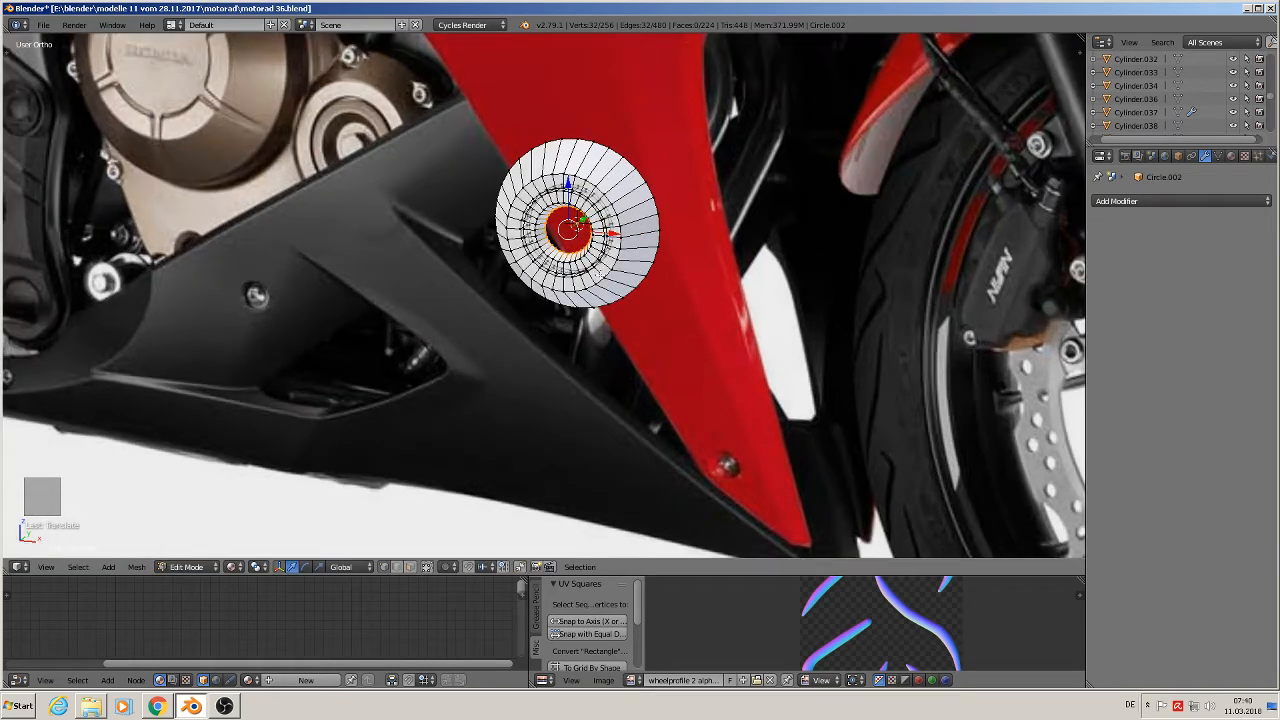
key("f")
key("Tab")
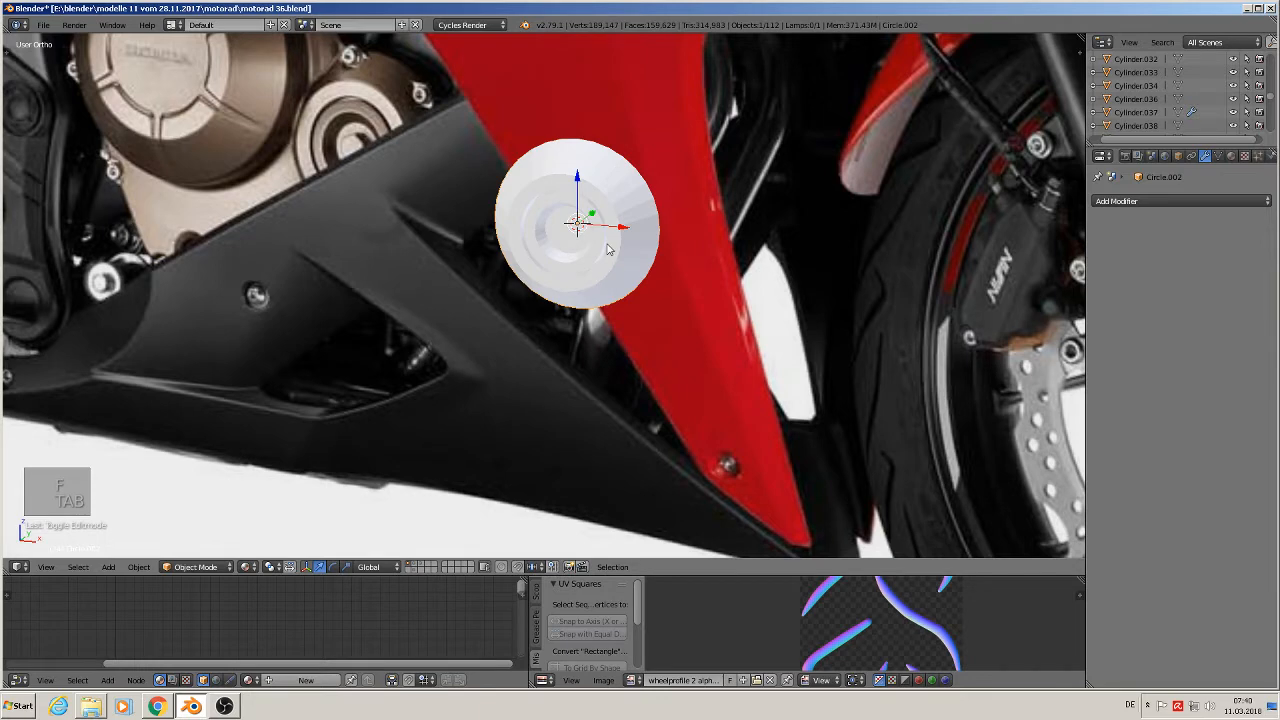
Extrude the part's outermost edge loop about 0.125 backward along Y to give the part a side wall.
scroll(607, 249, "down", 3)
key("Tab")
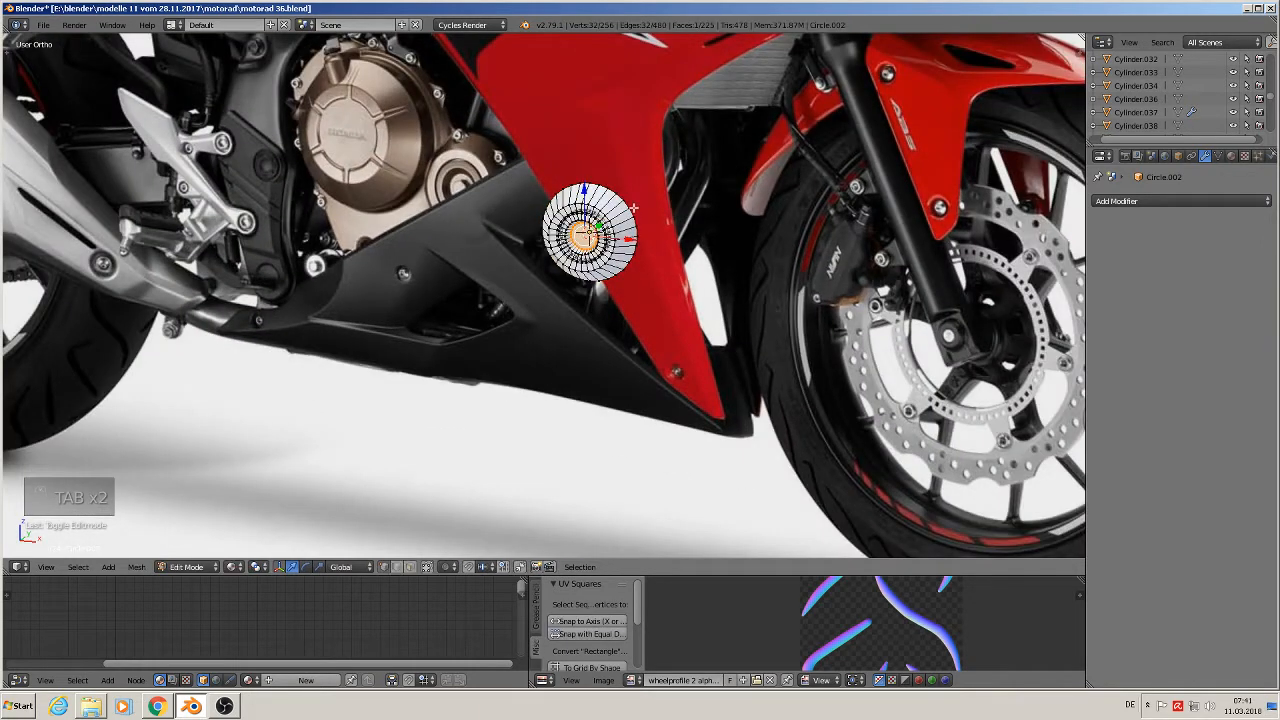
left_click(631, 205, "alt")
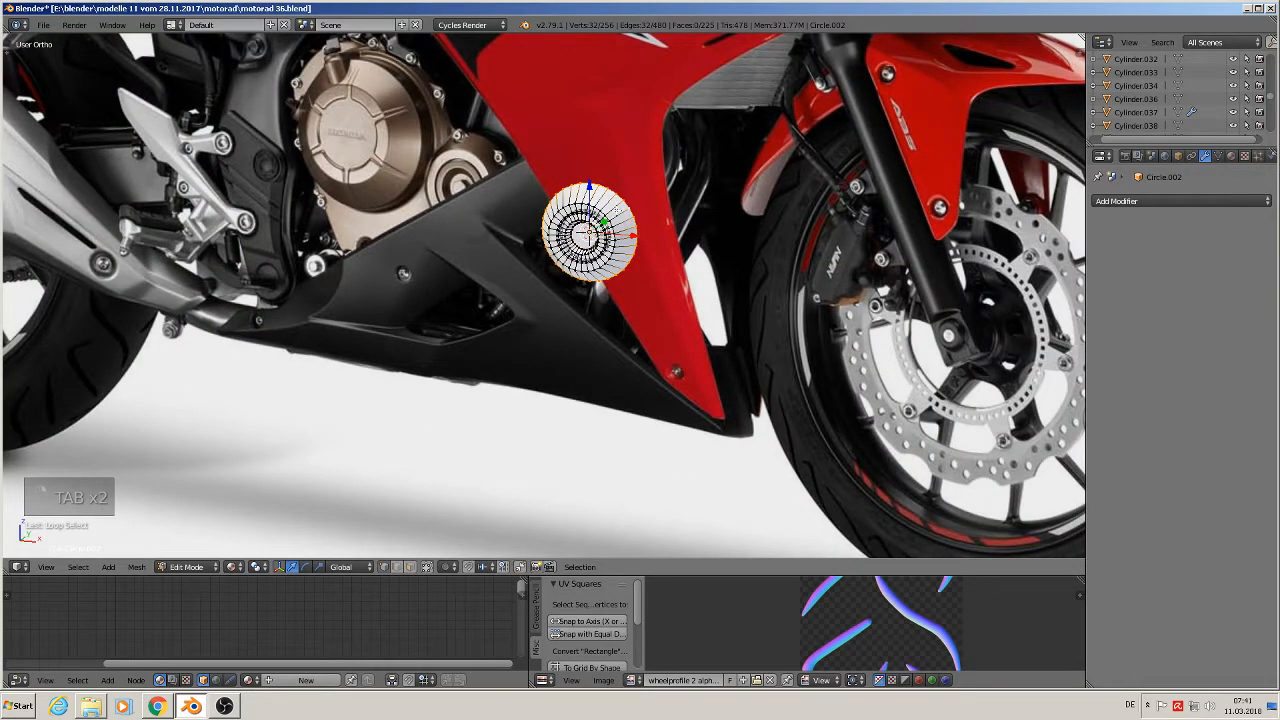
key("e")
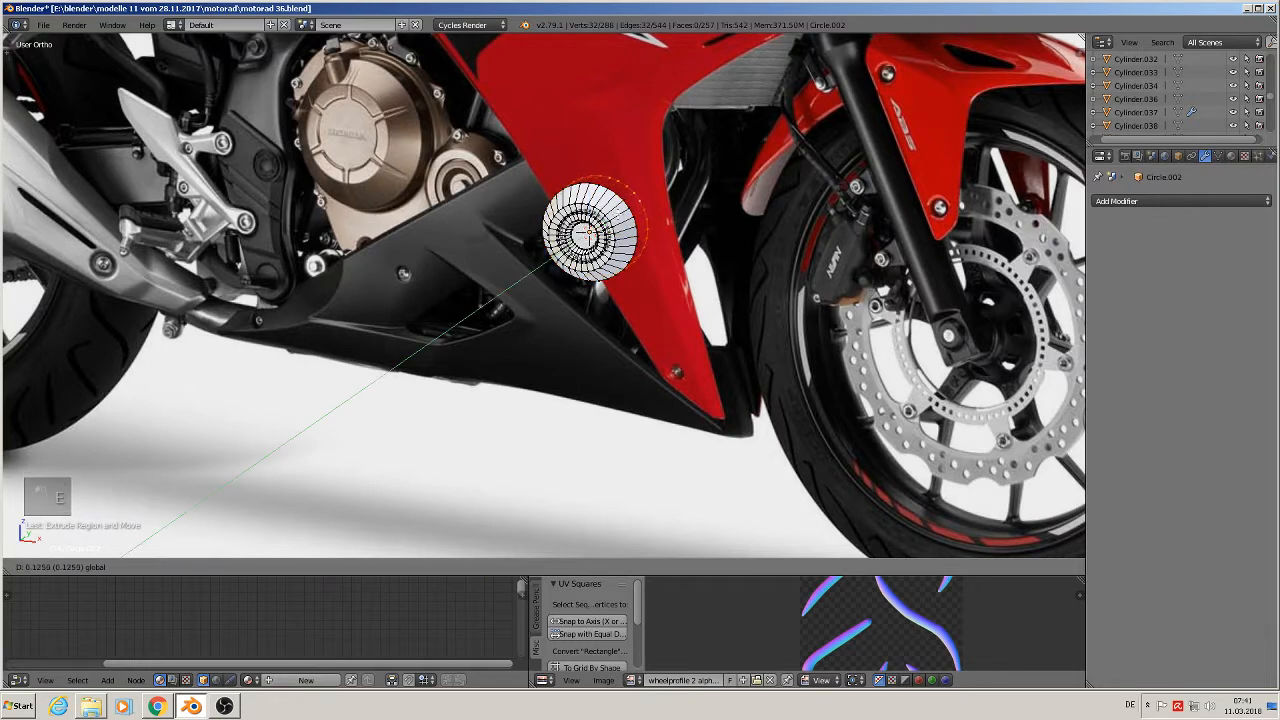
left_click(582, 245)
key("Tab")
Move the finished round part forward along the Y axis by -0.943.
scroll(582, 245, "down", 1)
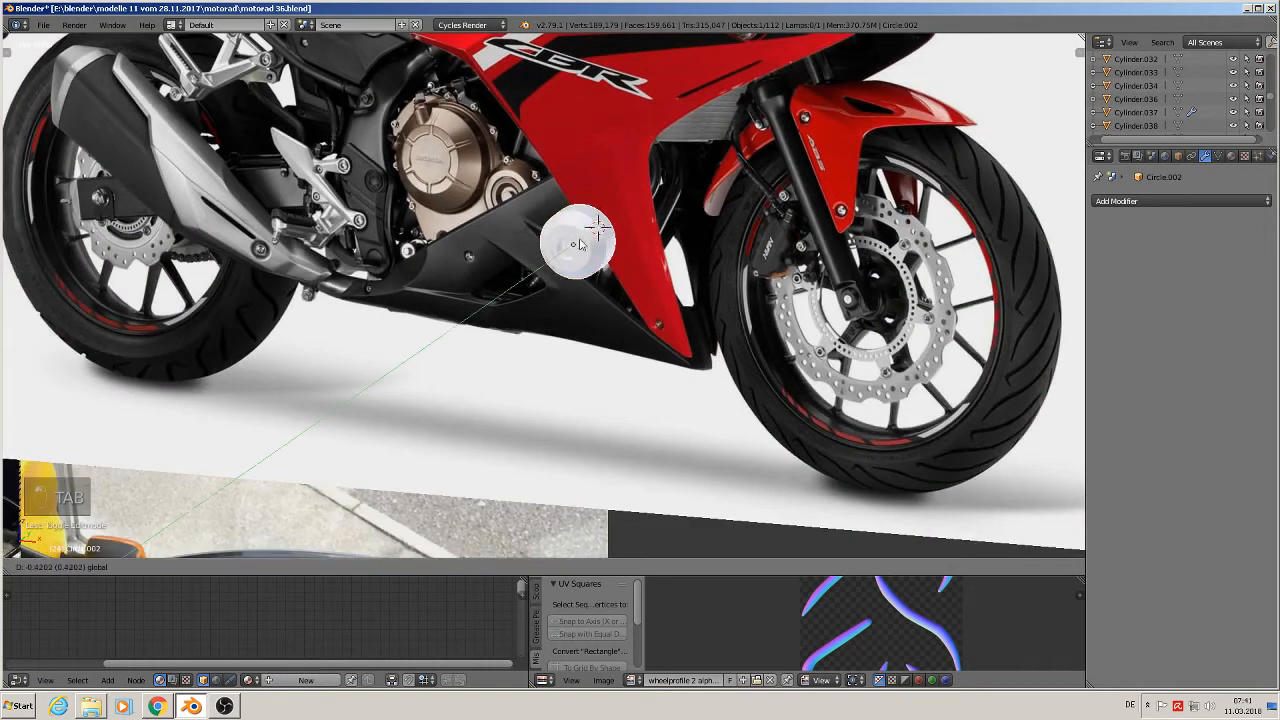
left_click_drag(580, 245, 556, 254)
scroll(600, 272, "up", 3)
middle_click_drag(600, 272, 585, 284)
scroll(585, 284, "down", 3)
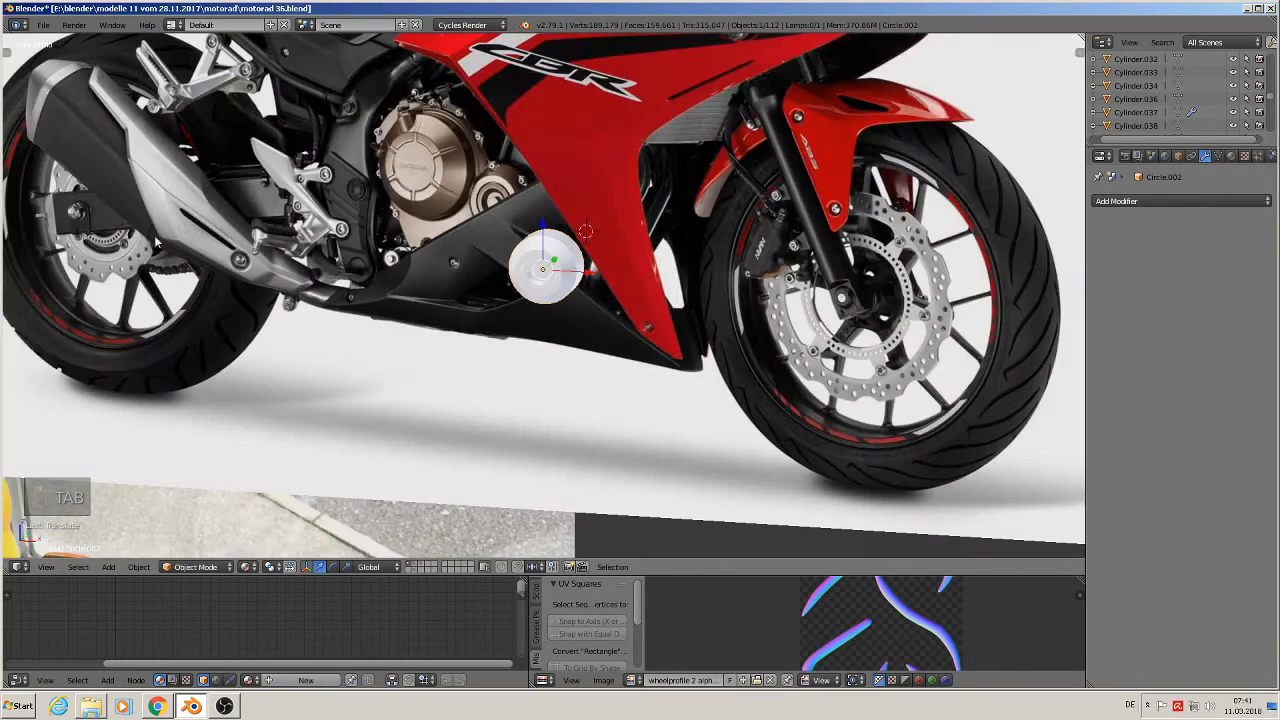
key("t")
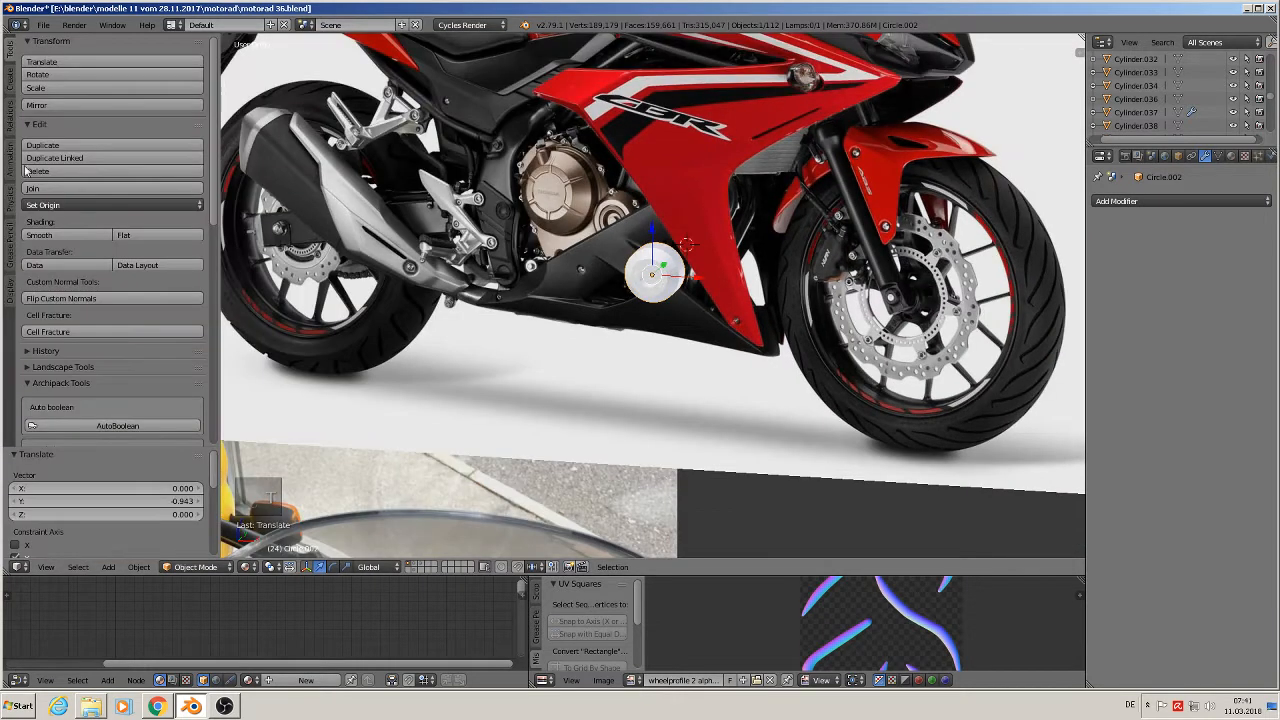
Shade the whole round part smooth.
left_click(54, 237)
scroll(602, 250, "up", 4)
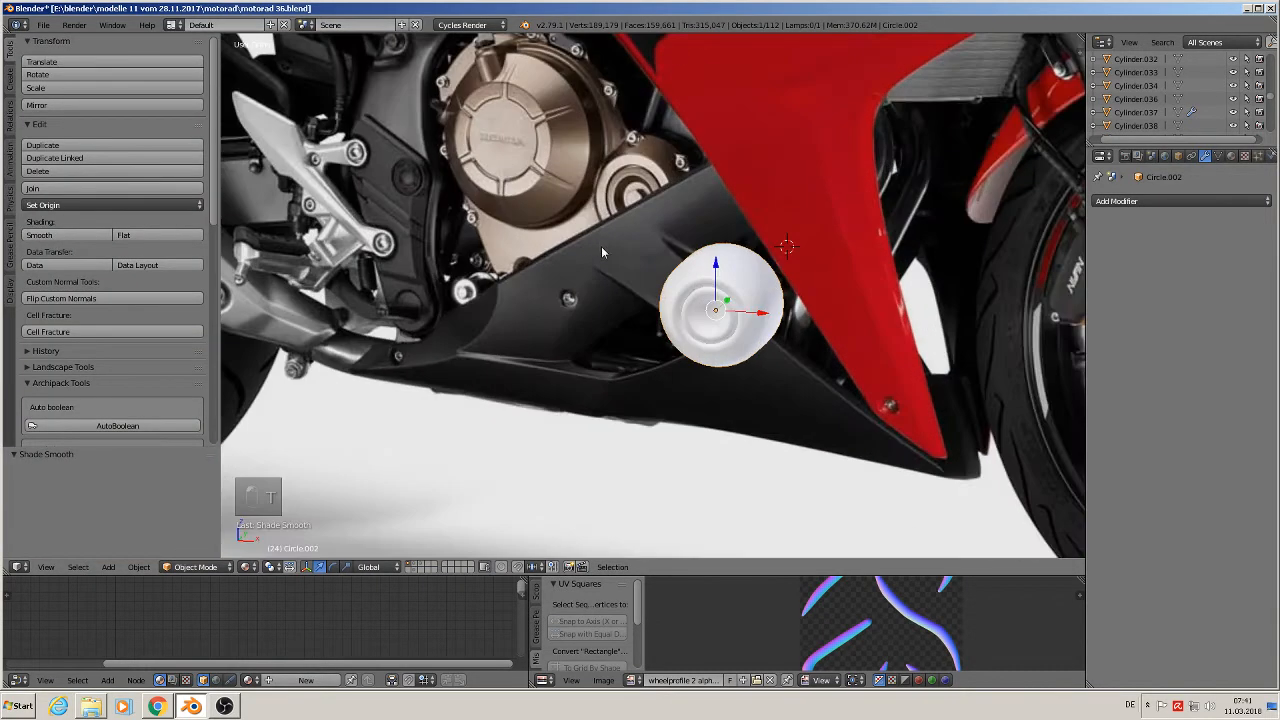
scroll(728, 288, "up", 2)
scroll(739, 306, "down", 2)
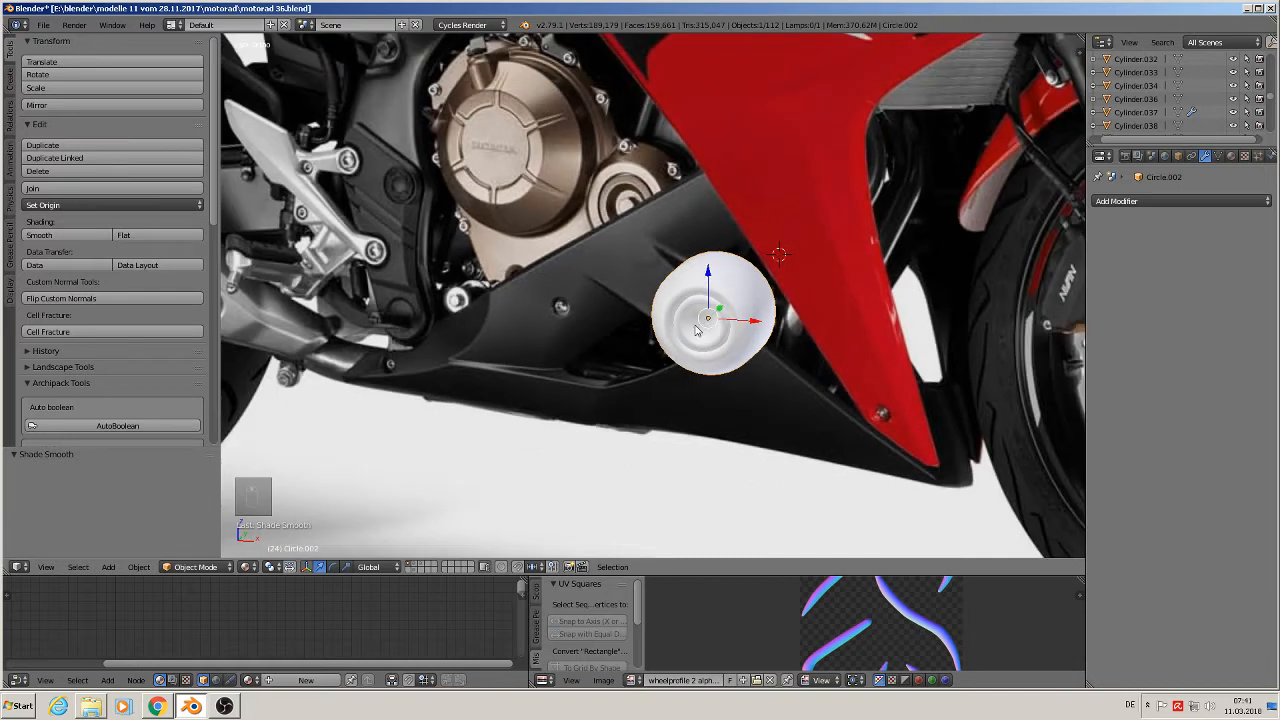
scroll(697, 326, "up", 1)
middle_click_drag(697, 326, 722, 331)
Set flat shading on the face loops of the conical outer ring, the front ring and the inner ring of the round part.
key("Tab")
scroll(724, 336, "up", 2)
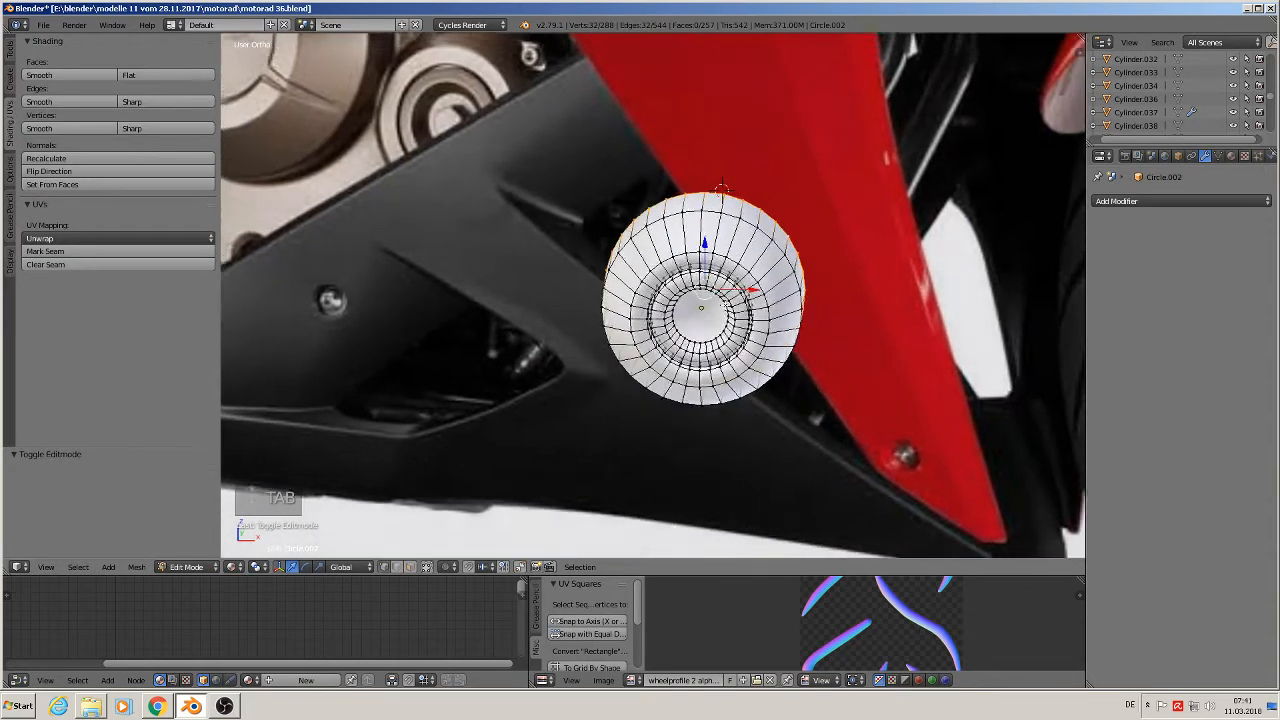
middle_click_drag(727, 210, 672, 238)
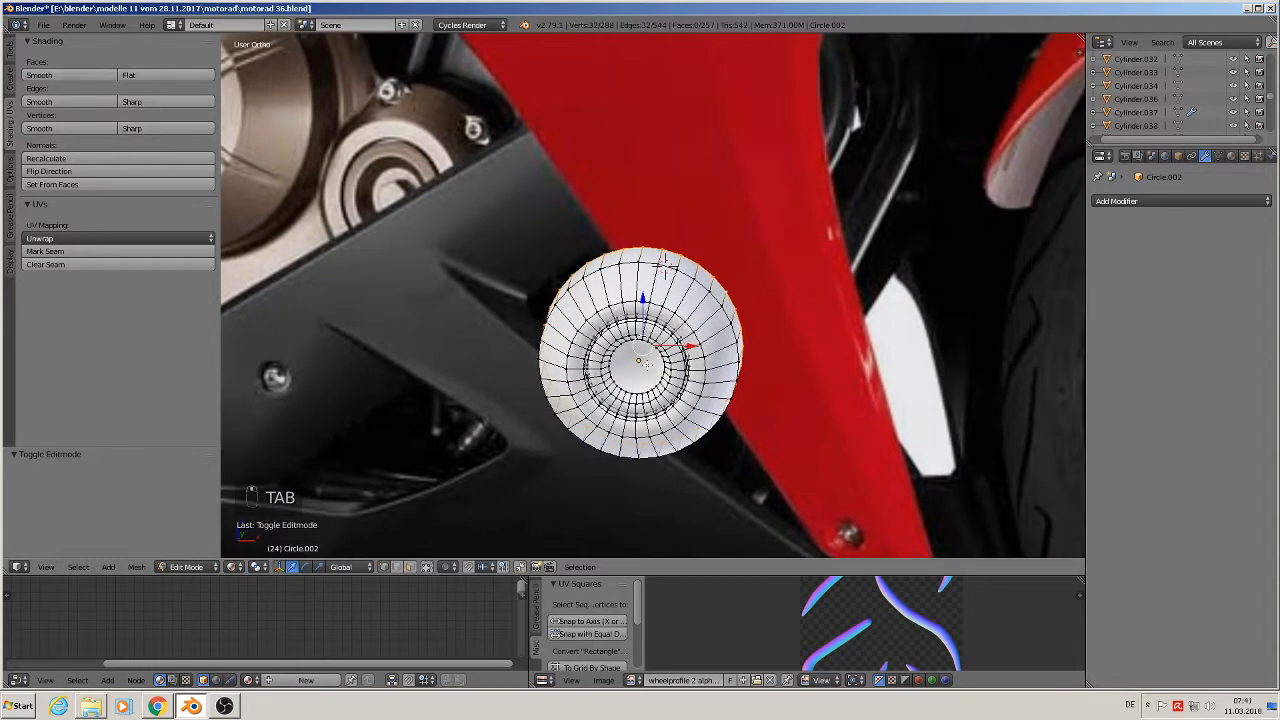
scroll(670, 240, "up", 1)
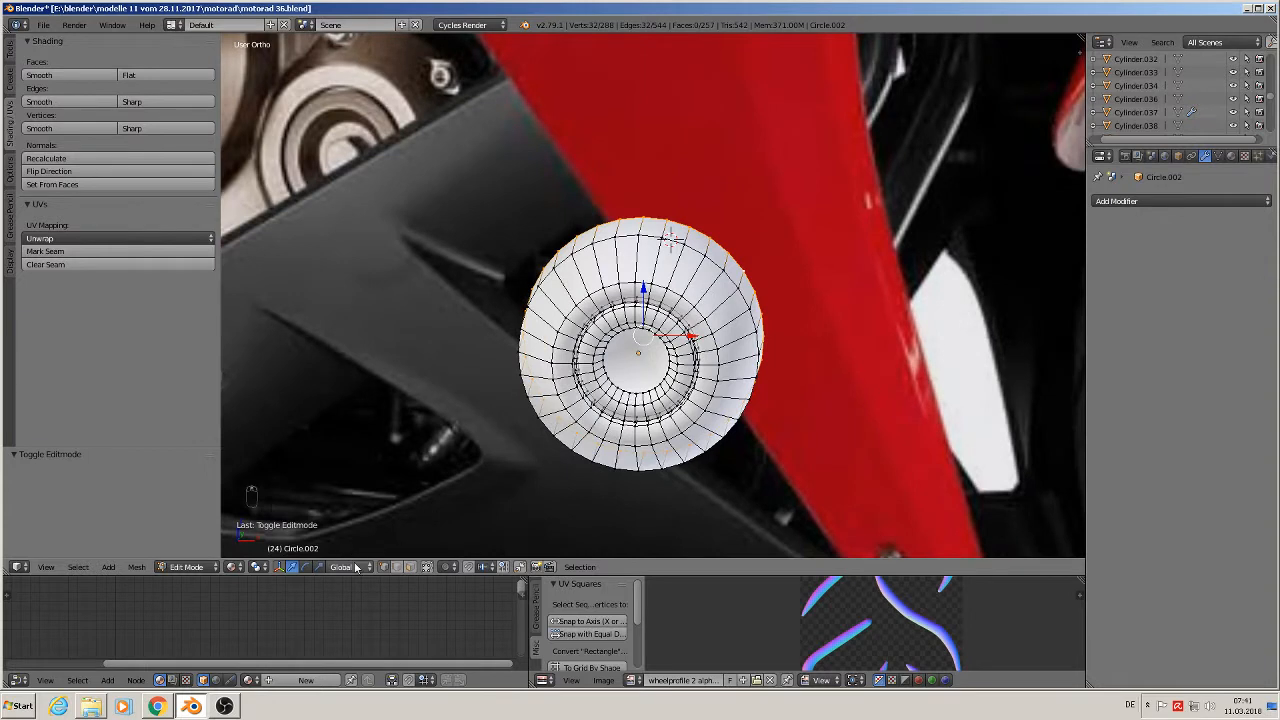
key("a")
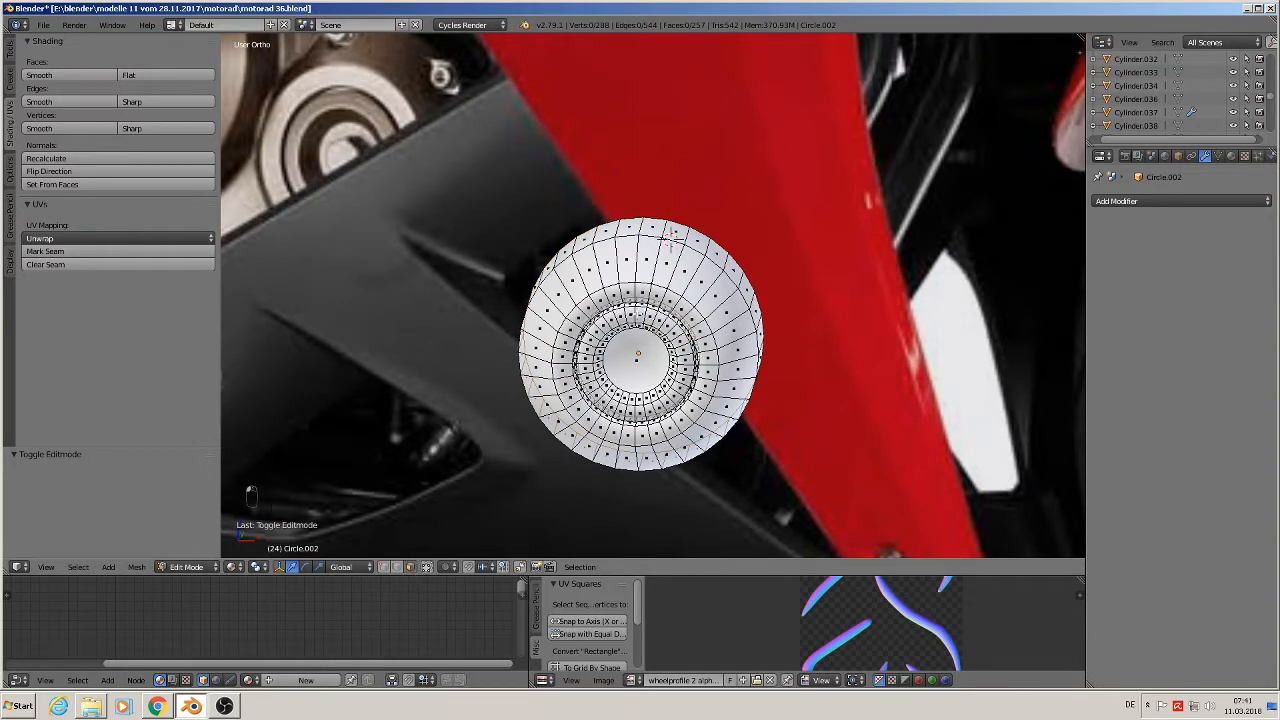
right_click(638, 313, "alt")
right_click(670, 237, "alt+shift")
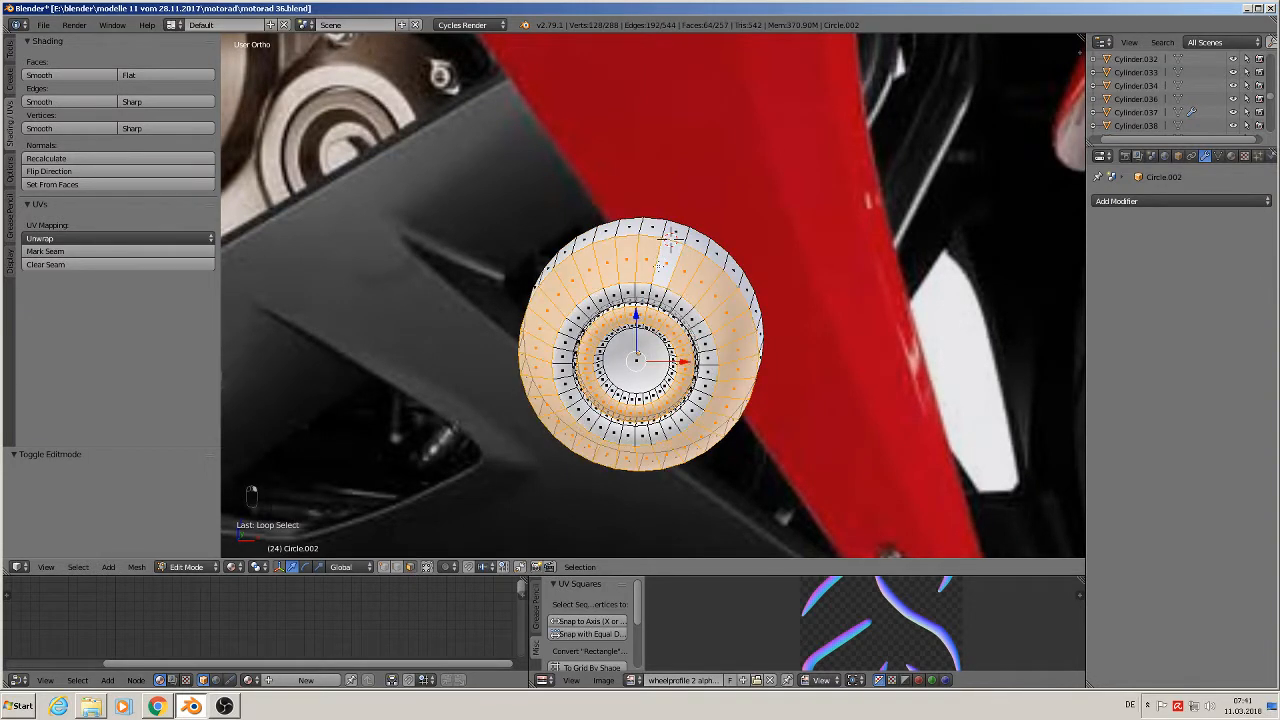
right_click(670, 237, "alt+shift")
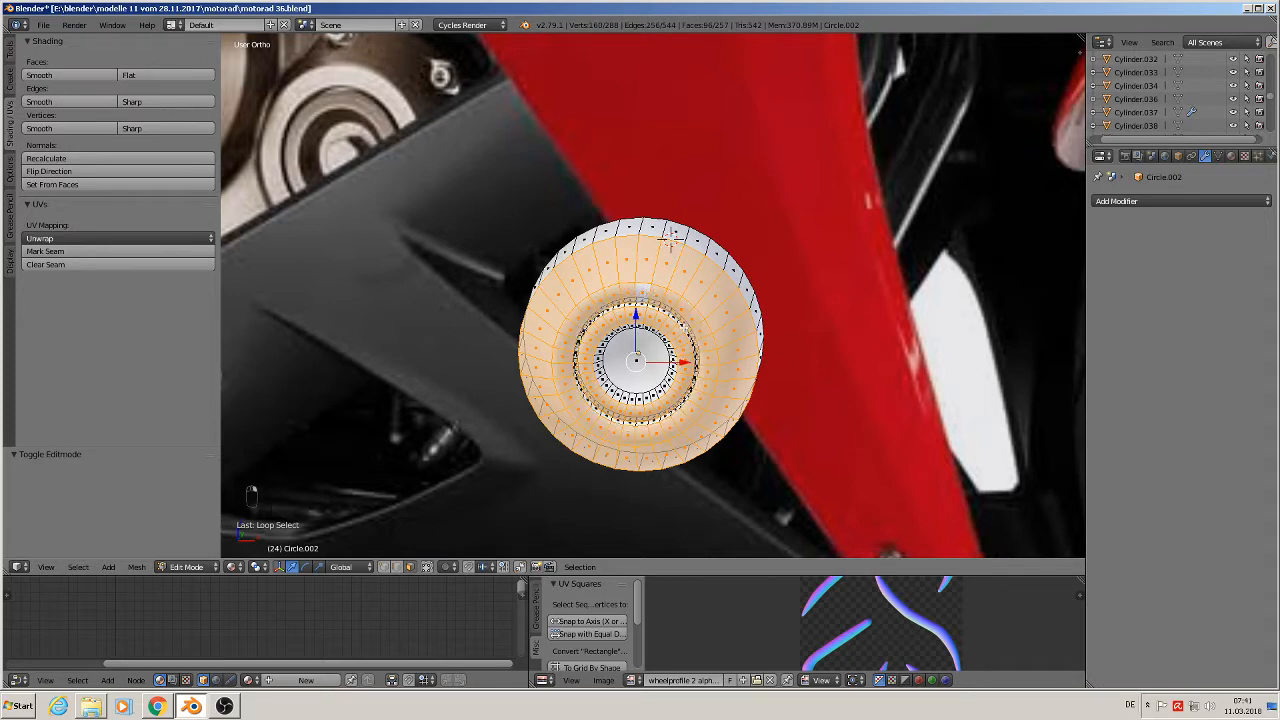
key("KP_Decimal")
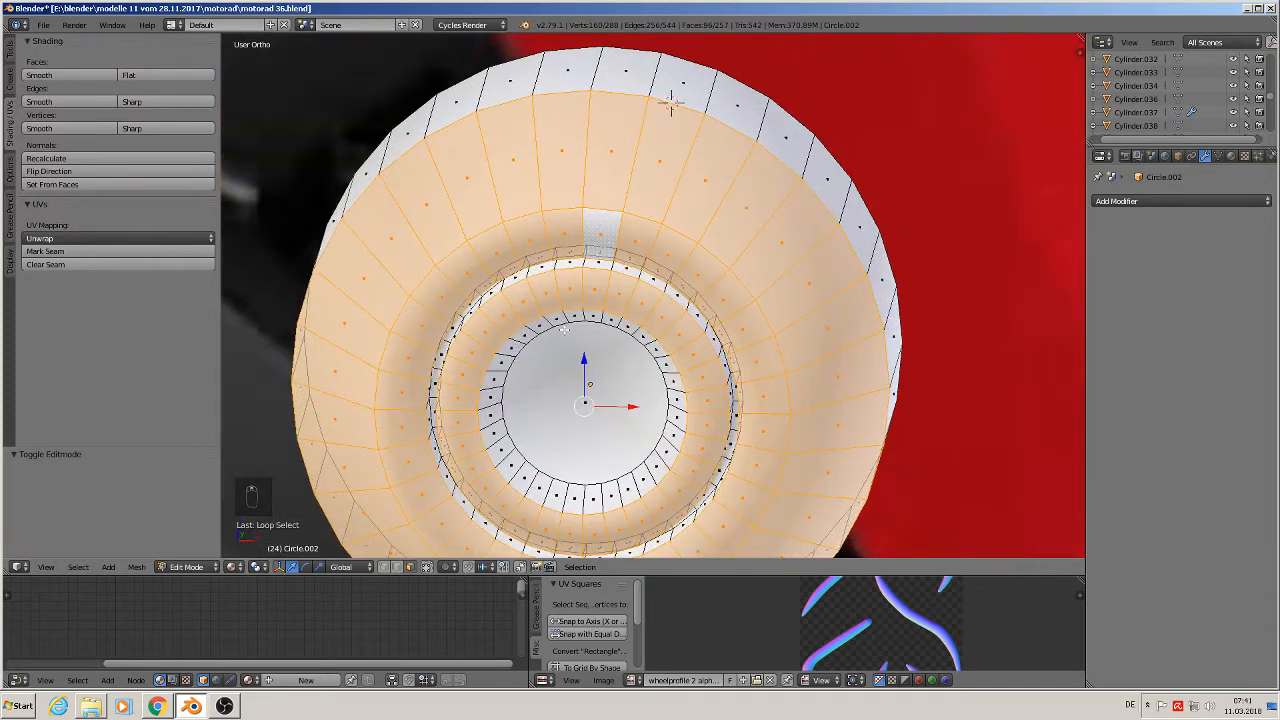
left_click(156, 82)
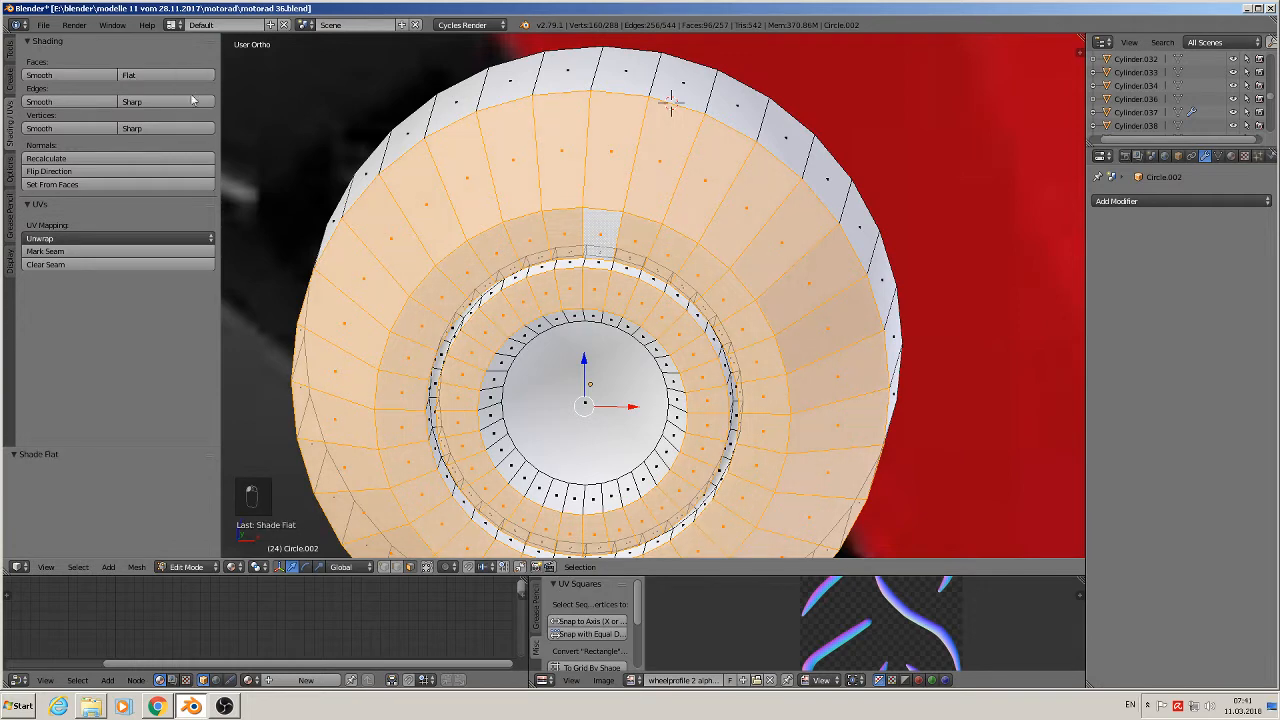
Set the face loop of the conical outer ring back to smooth shading.
key("Tab")
scroll(745, 330, "down", 4)
middle_click_drag(745, 337, 729, 351)
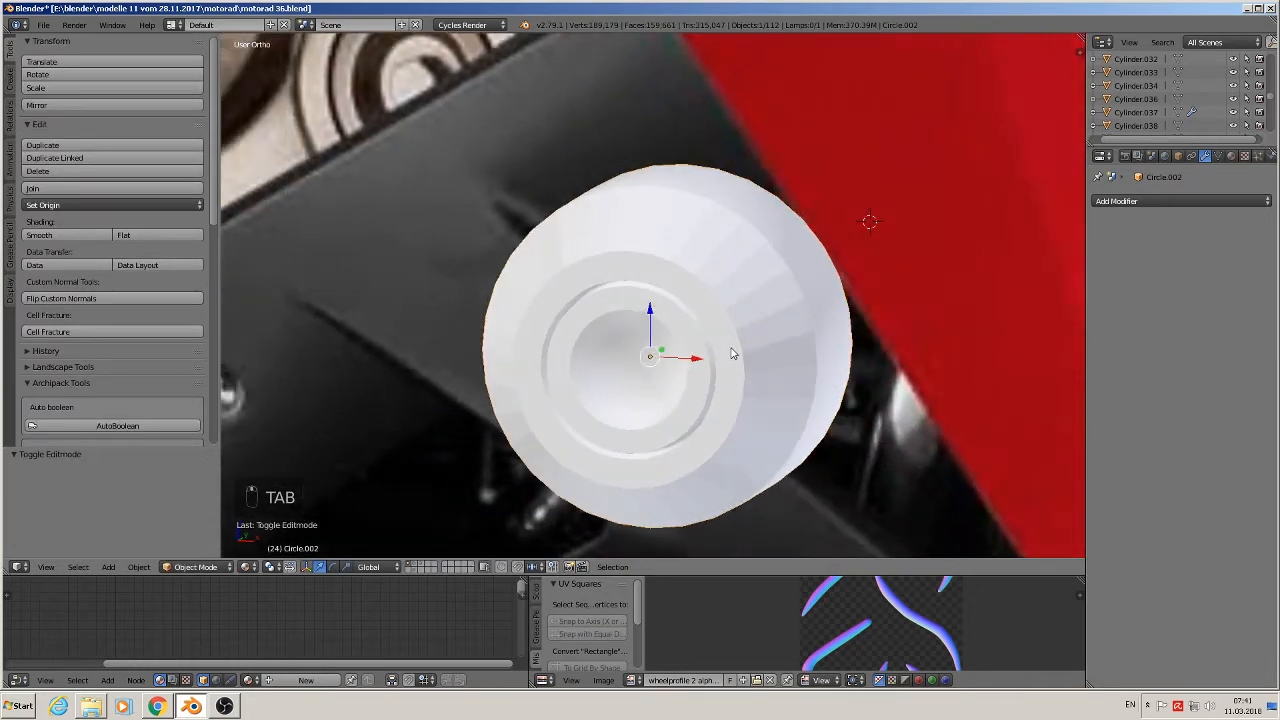
key("Tab")
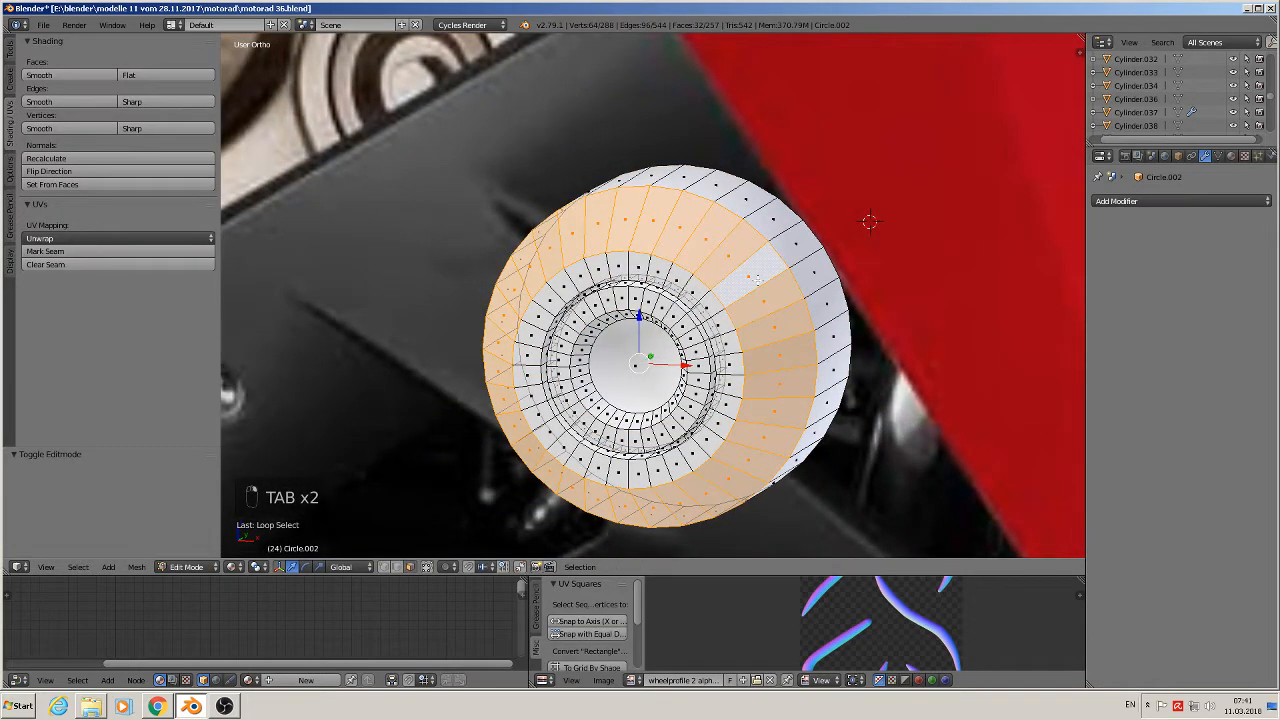
left_click(87, 78)
key("Tab")
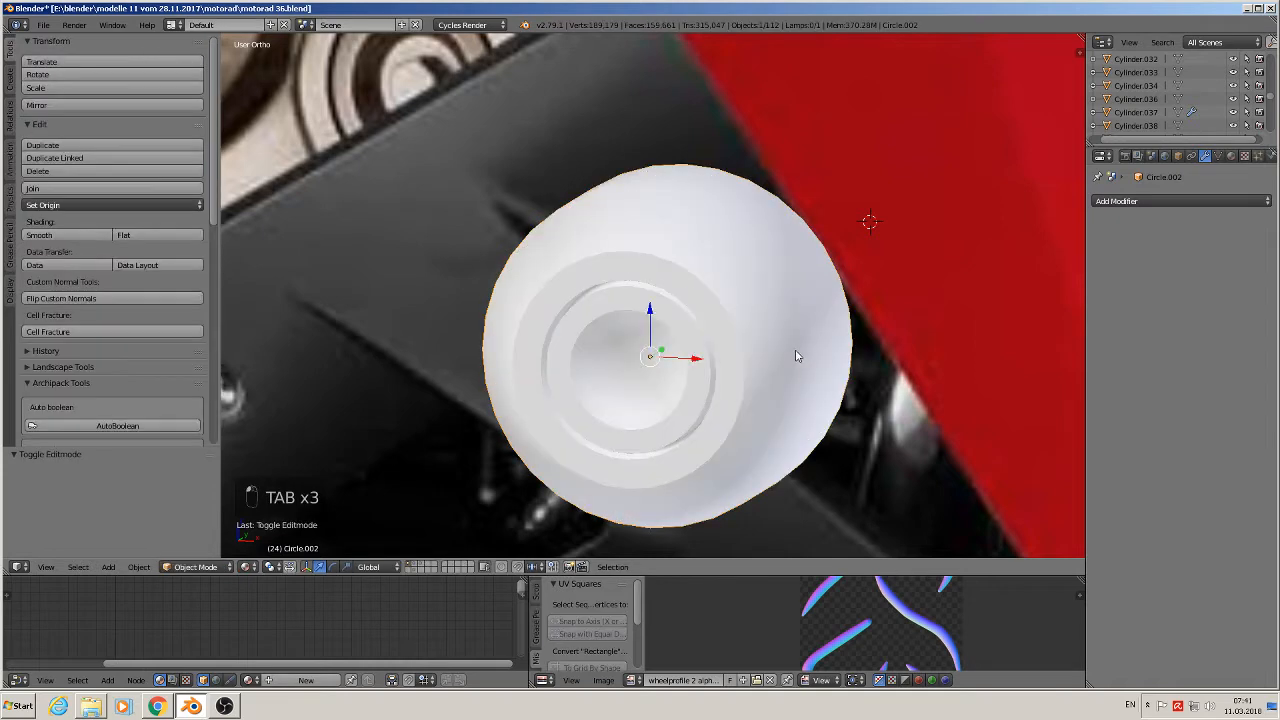
Add two loop cuts around the side wall, one close to its front edge and one close to its rear edge.
middle_click_drag(794, 354, 782, 324)
key("Tab")
scroll(765, 390, "down", 4)
scroll(788, 325, "up", 2)
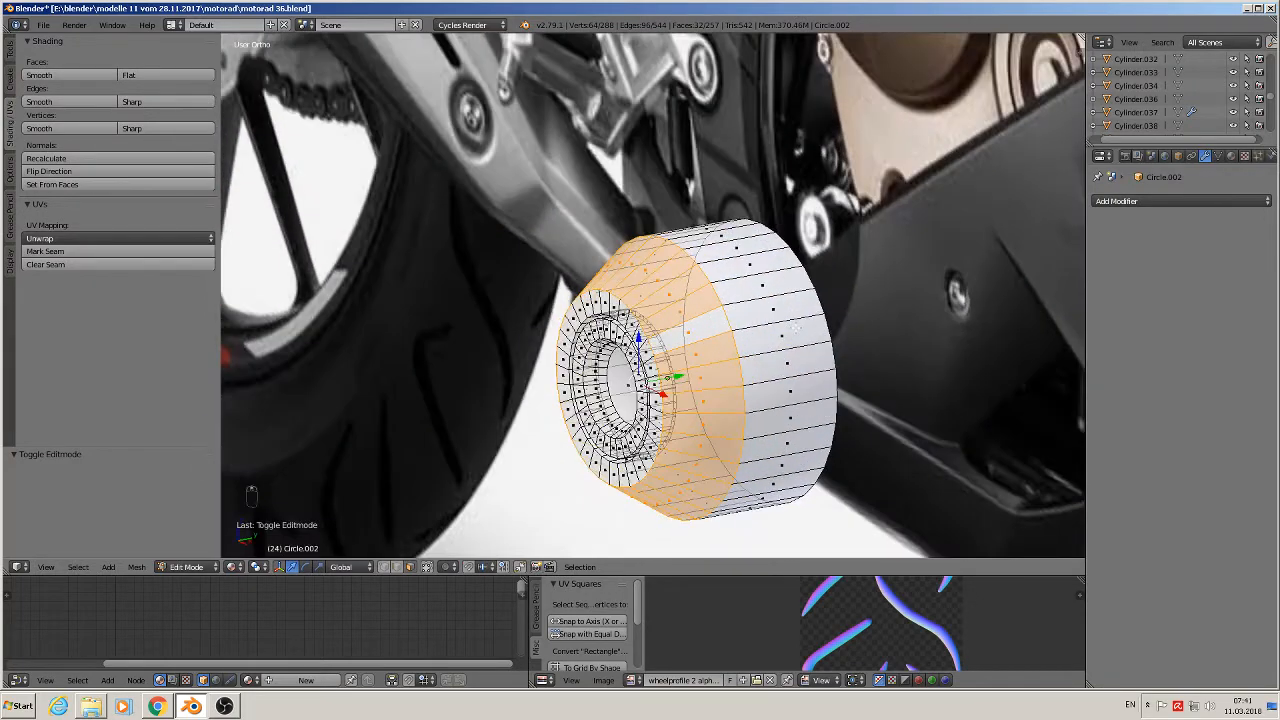
key("ctrl+r")
left_click(775, 320)
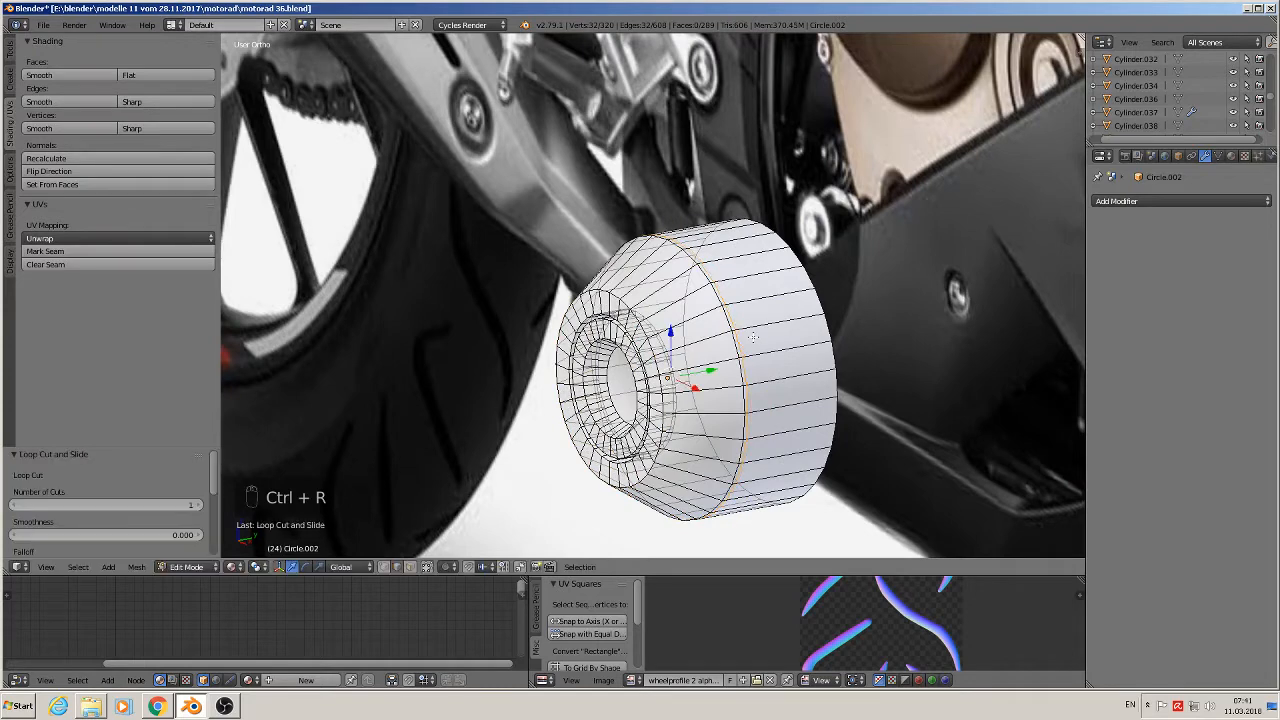
key("ctrl+r")
left_click(777, 316)
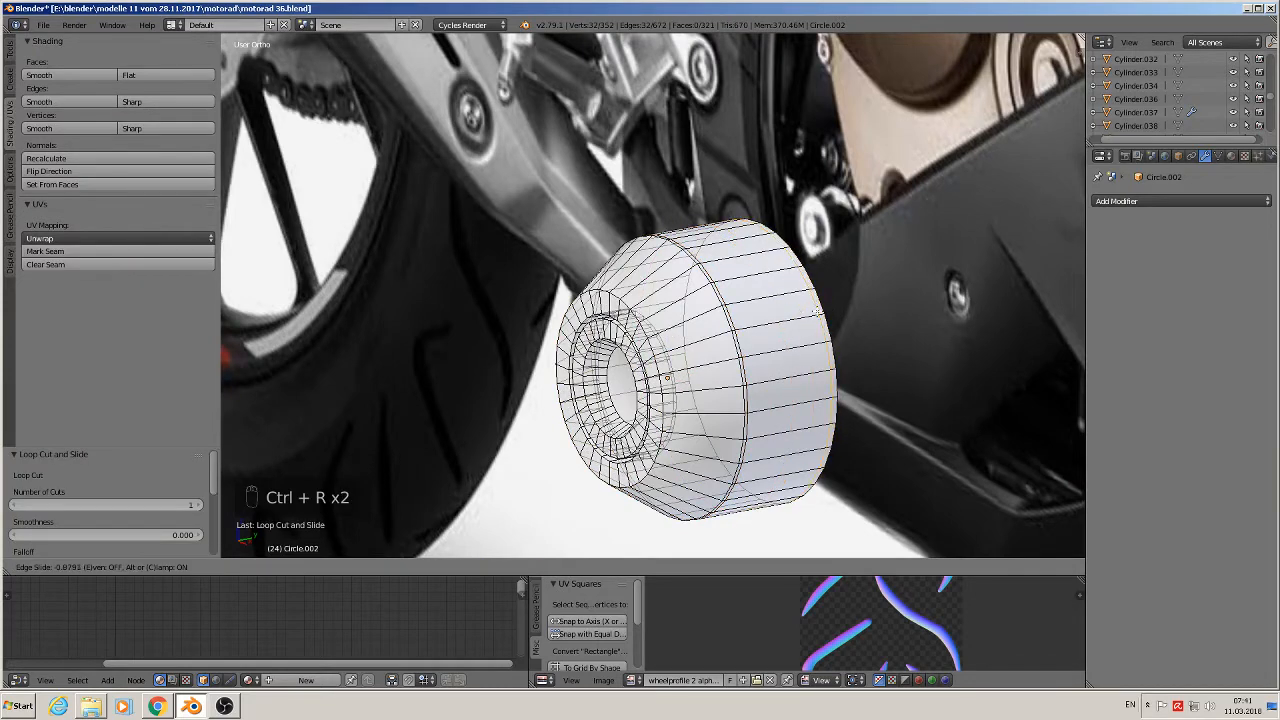
left_click(816, 311)
key("Tab")
Examine the round part against the motorcycle photo and find the bronze engine cover among the modelled parts.
scroll(740, 376, "down", 3)
middle_click_drag(744, 378, 827, 349)
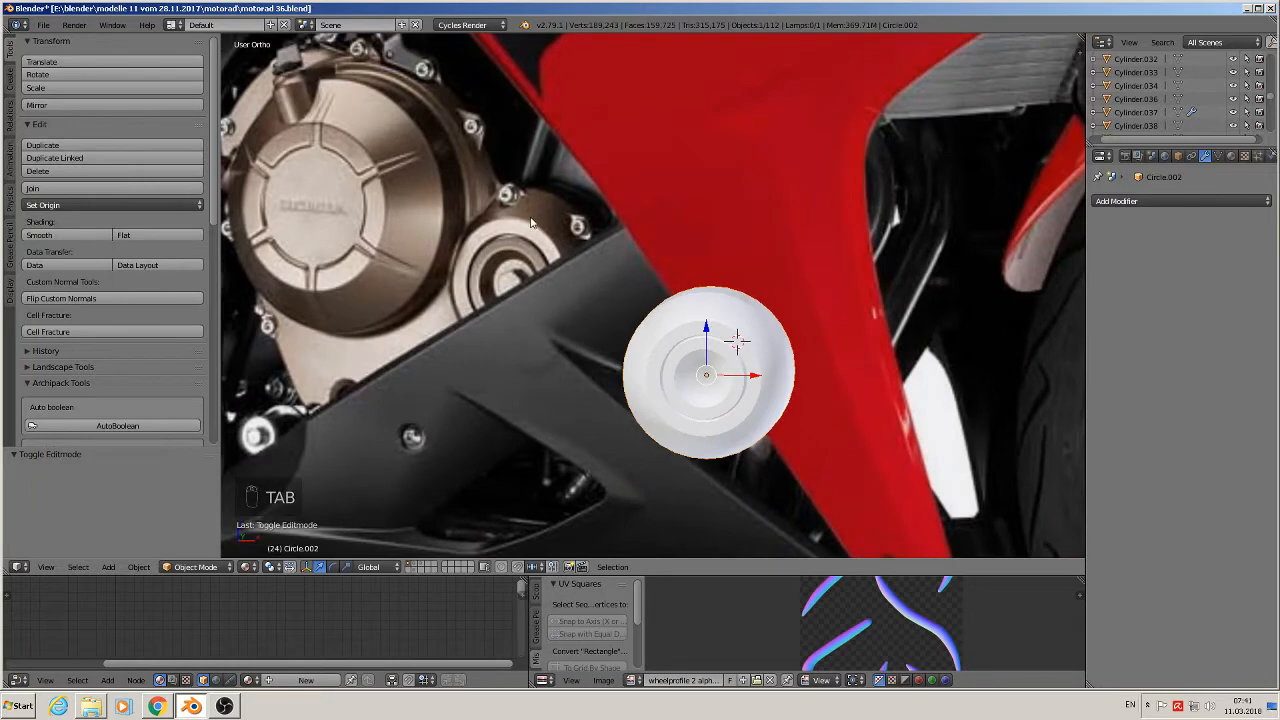
key("KP_1")
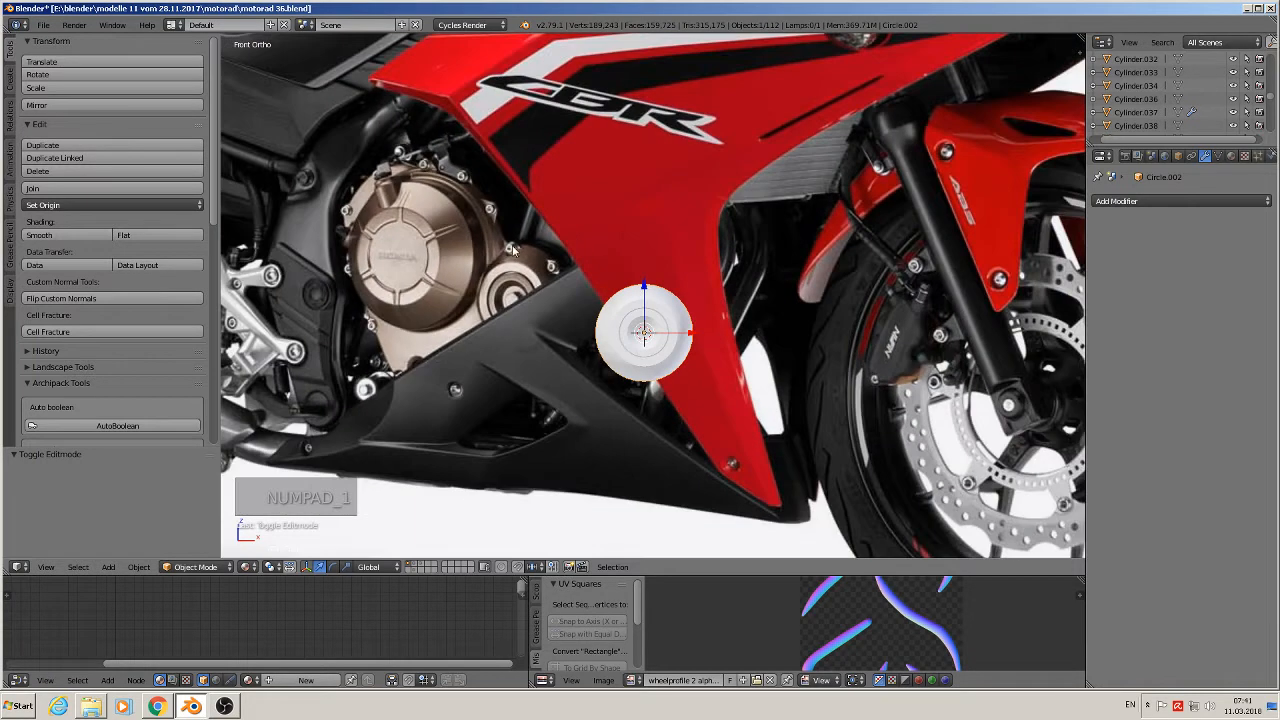
scroll(690, 340, "down", 5)
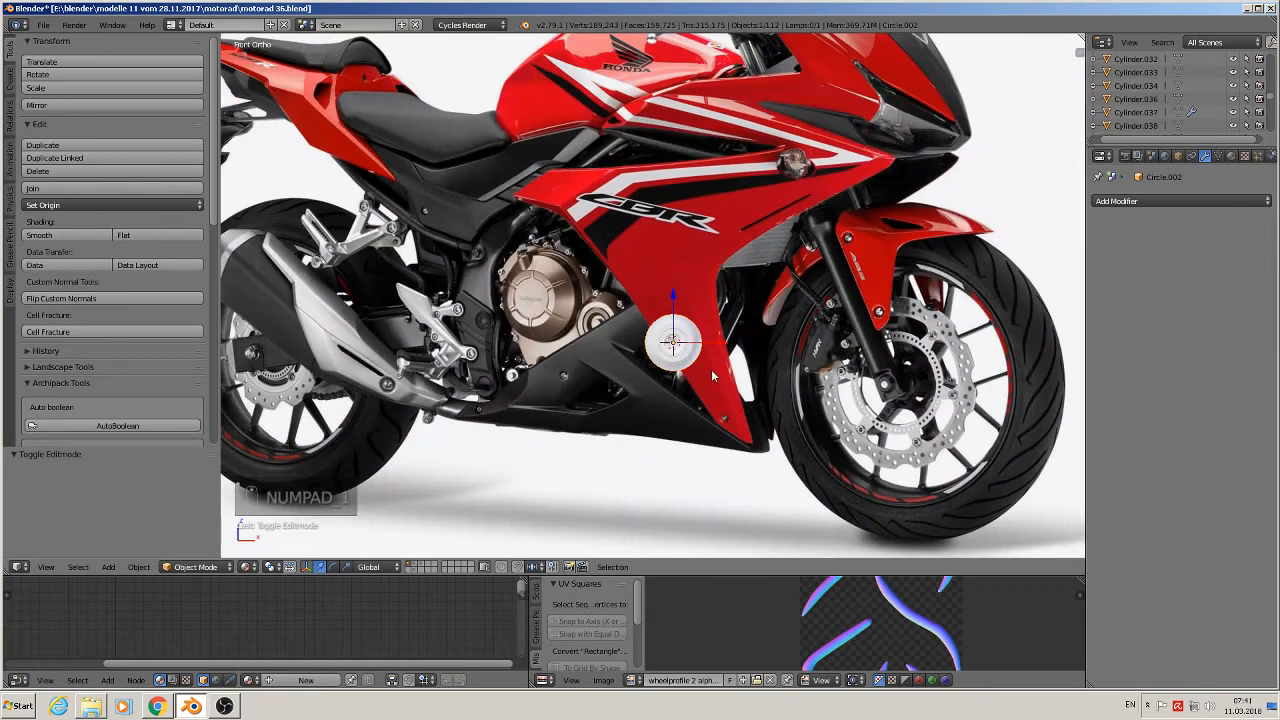
scroll(645, 332, "up", 4)
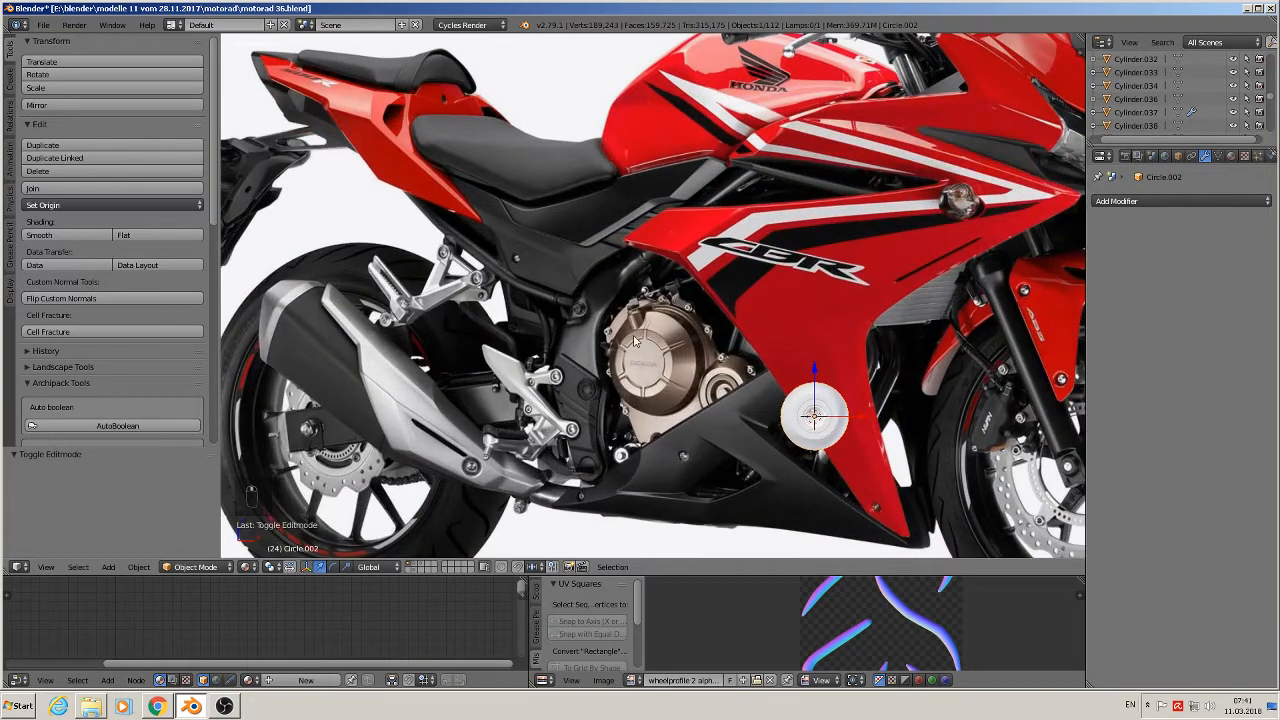
scroll(700, 395, "down", 3)
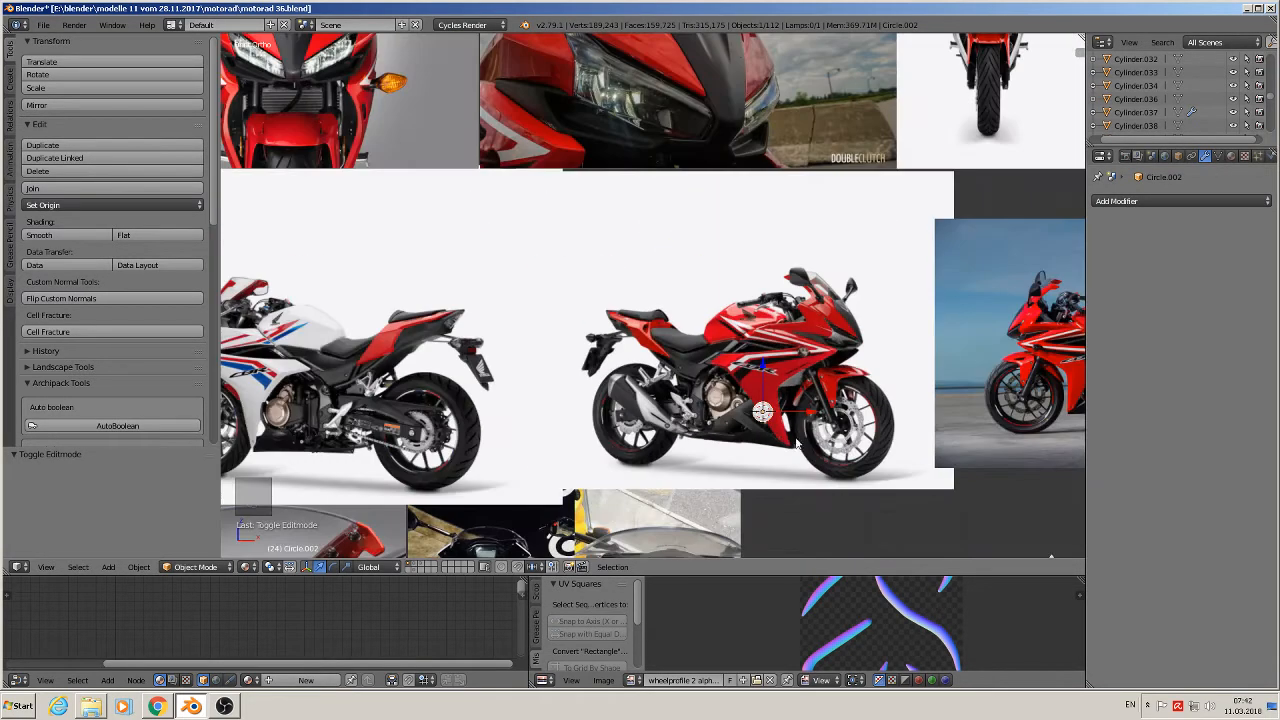
scroll(623, 364, "down", 2)
scroll(580, 355, "up", 6)
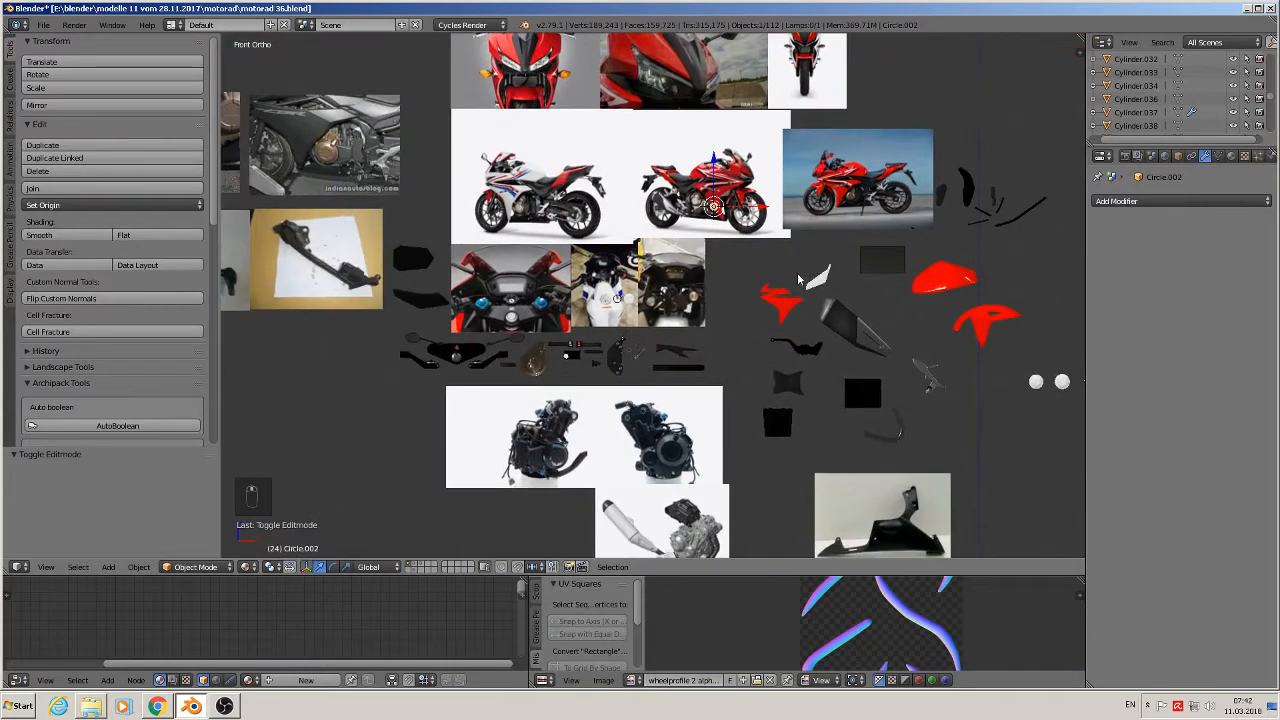
scroll(600, 400, "up", 9)
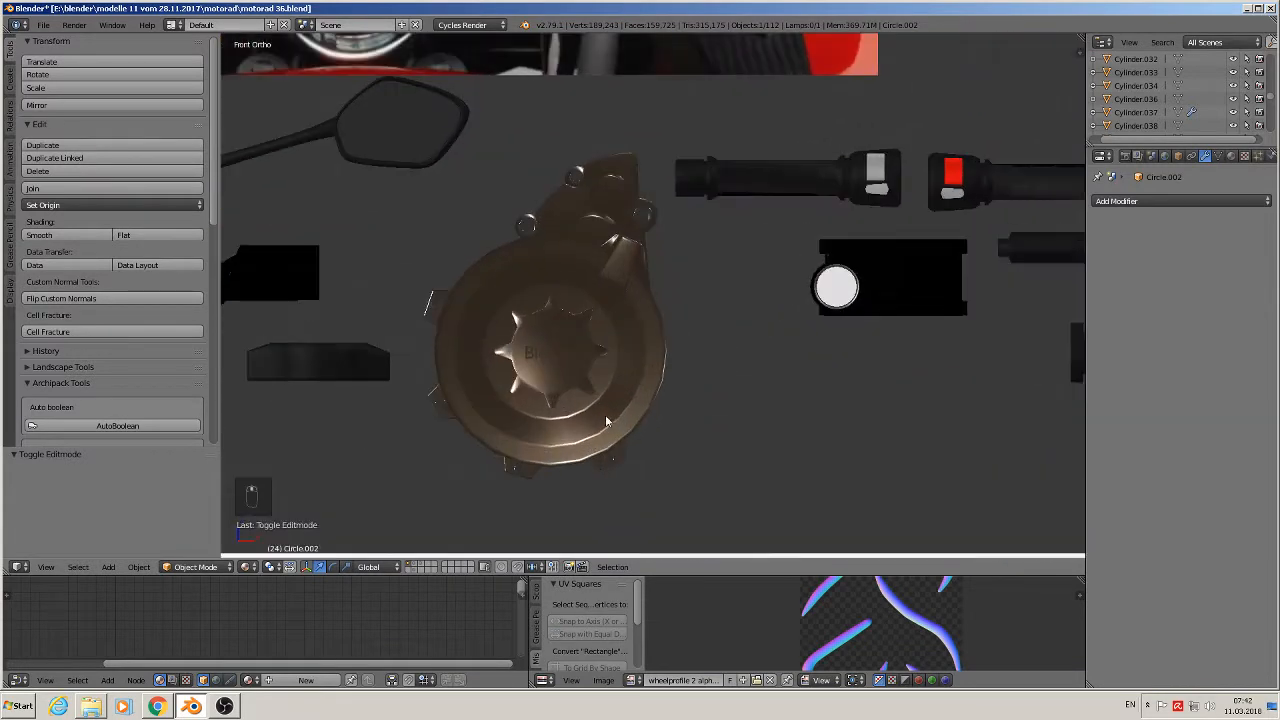
Duplicate the linked round shell of the bronze engine cover in place and separate the copy into its own object.
right_click(571, 325)
key("Tab")
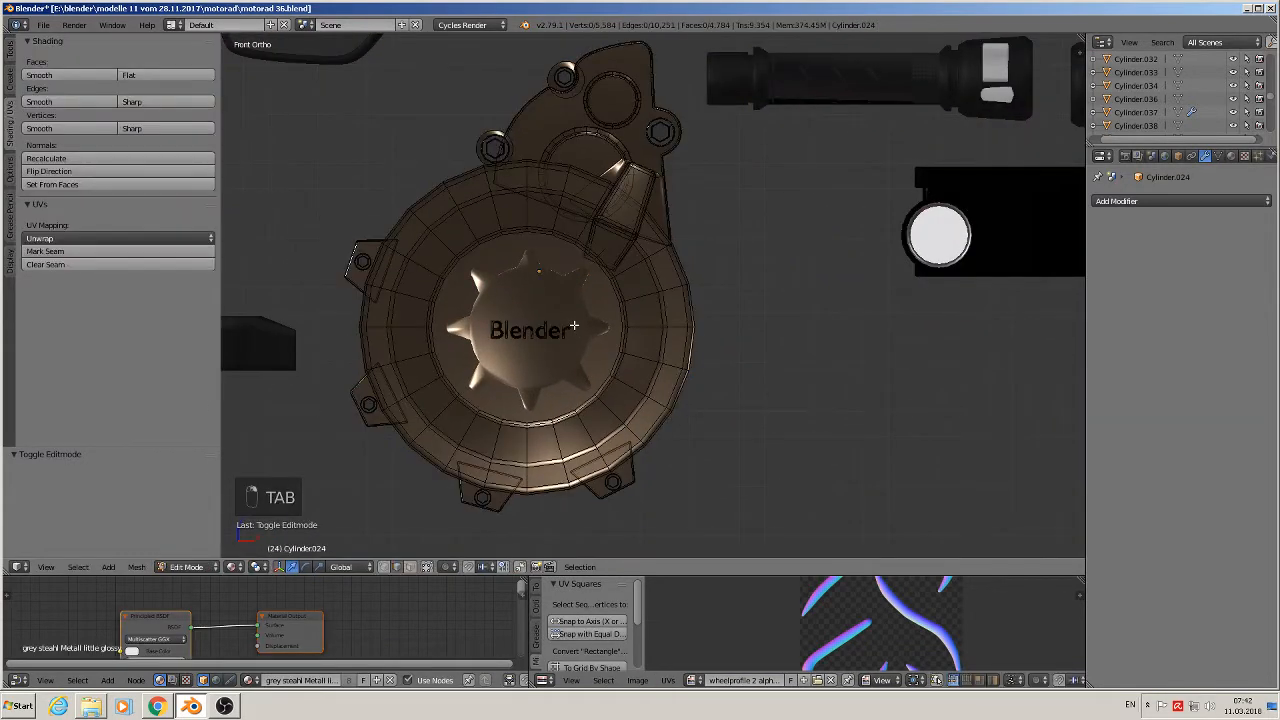
middle_click_drag(571, 325, 555, 343)
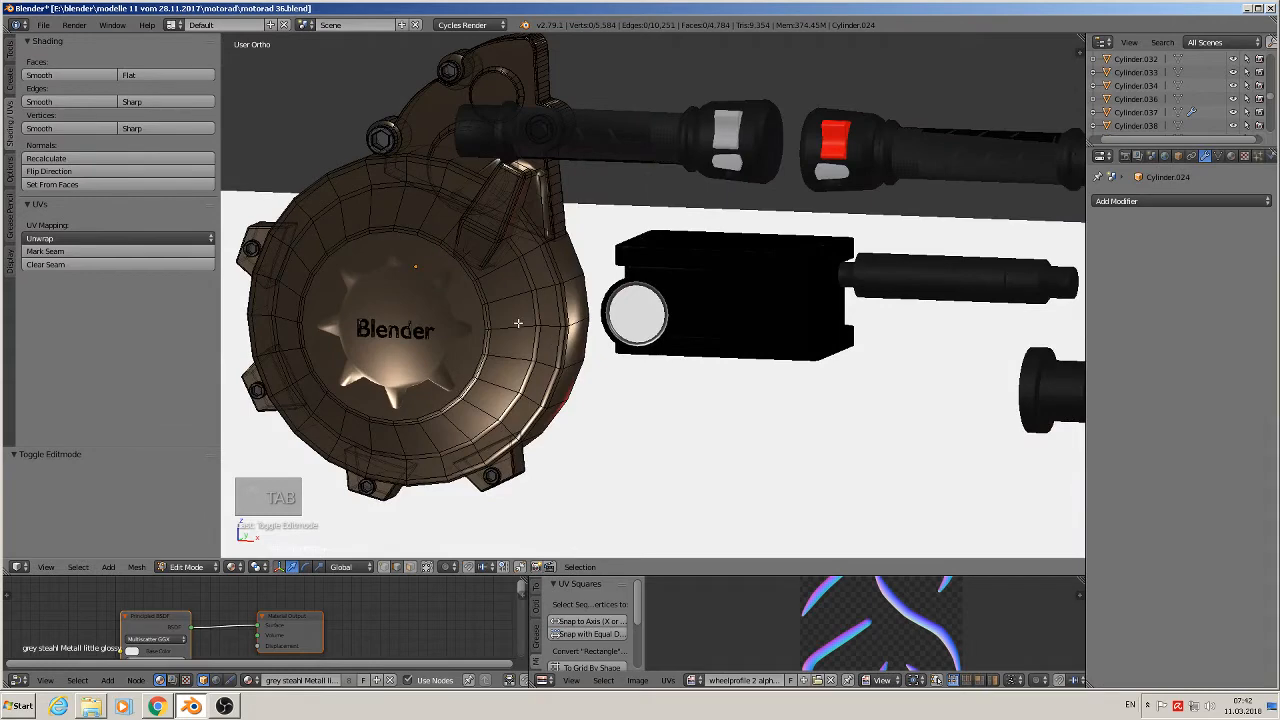
key("l")
scroll(505, 325, "down", 4)
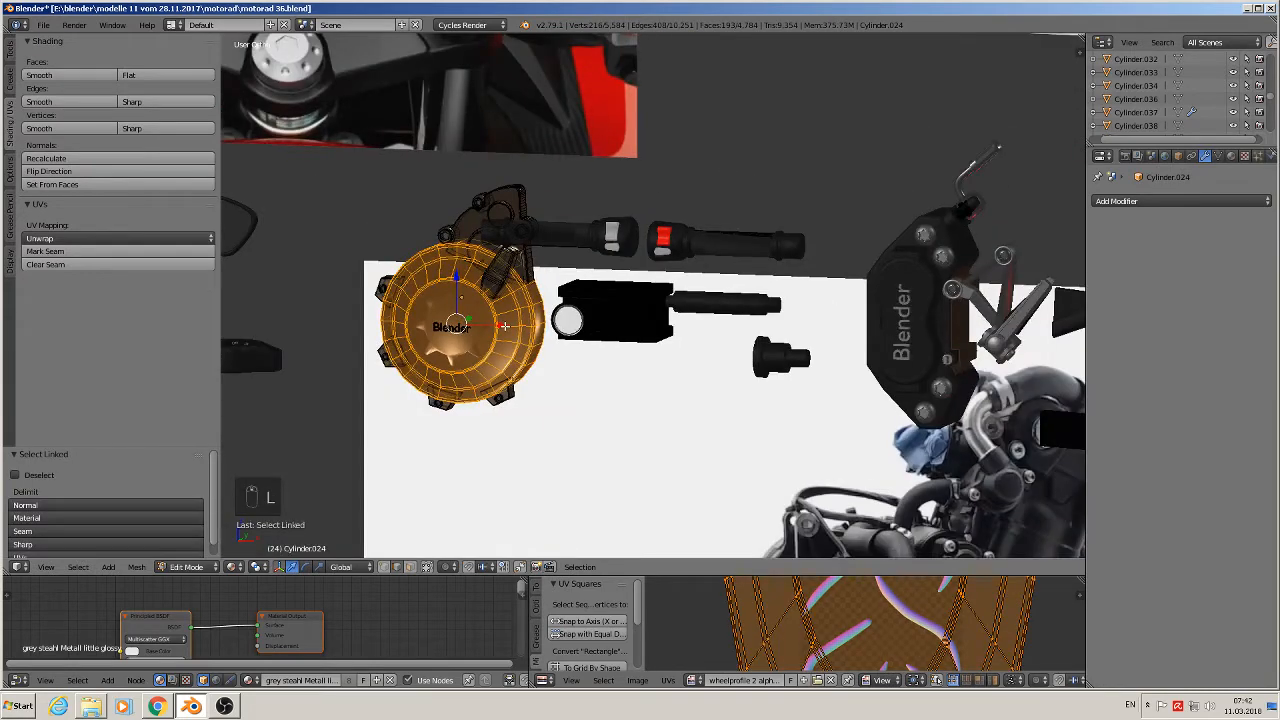
key("shift+d")
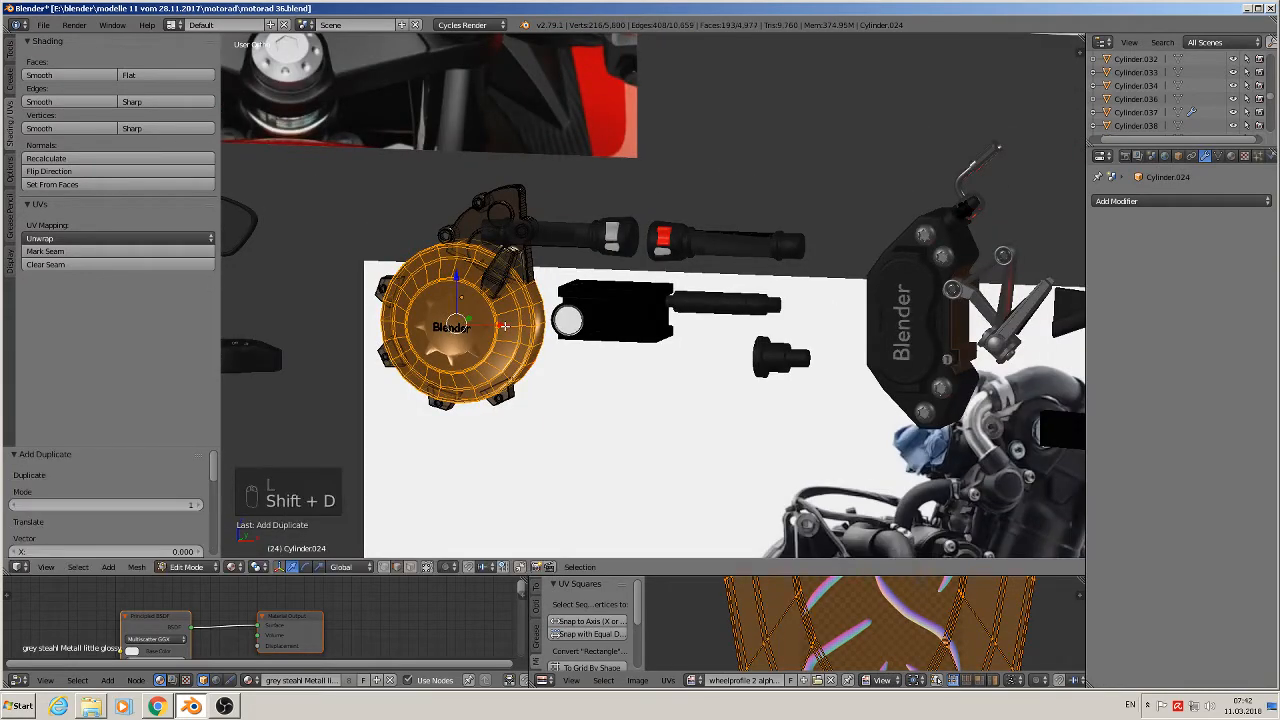
key("p")
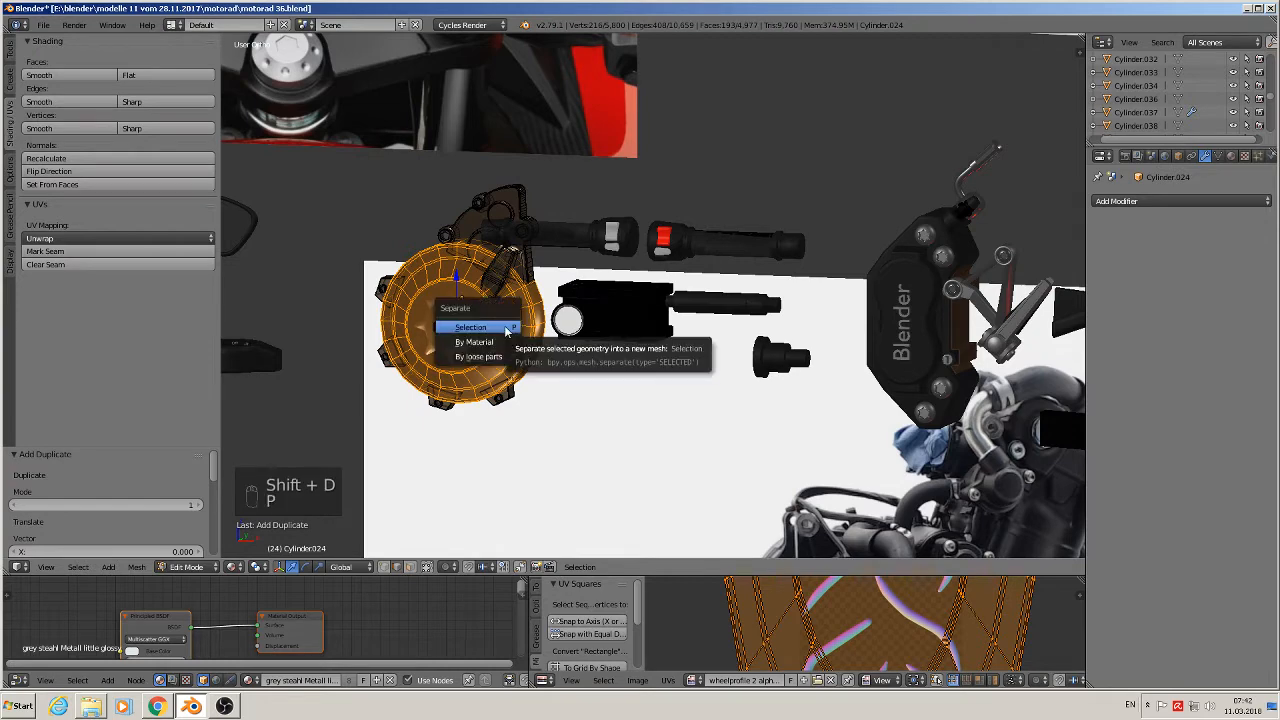
left_click(506, 328)
key("Tab")
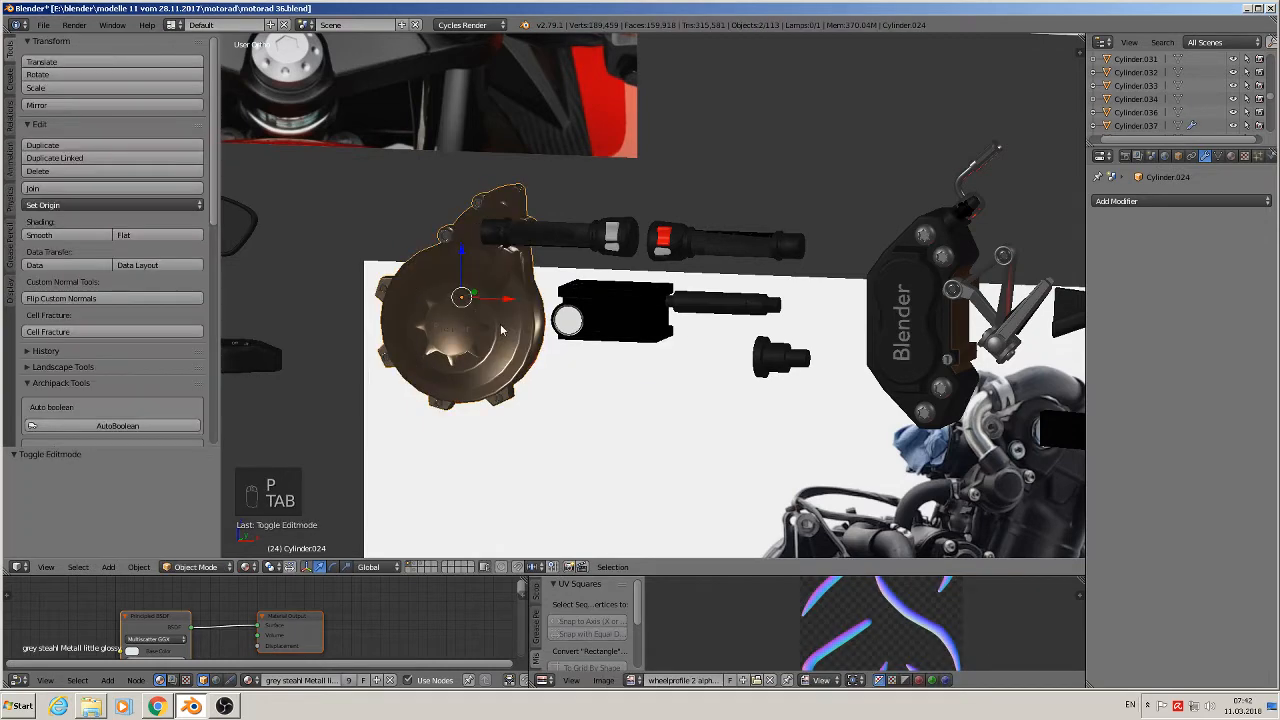
Move the separated shell copy off the engine cover by 3.274 in X, 1.134 in Y and 1.266 in Z.
right_click(499, 326)
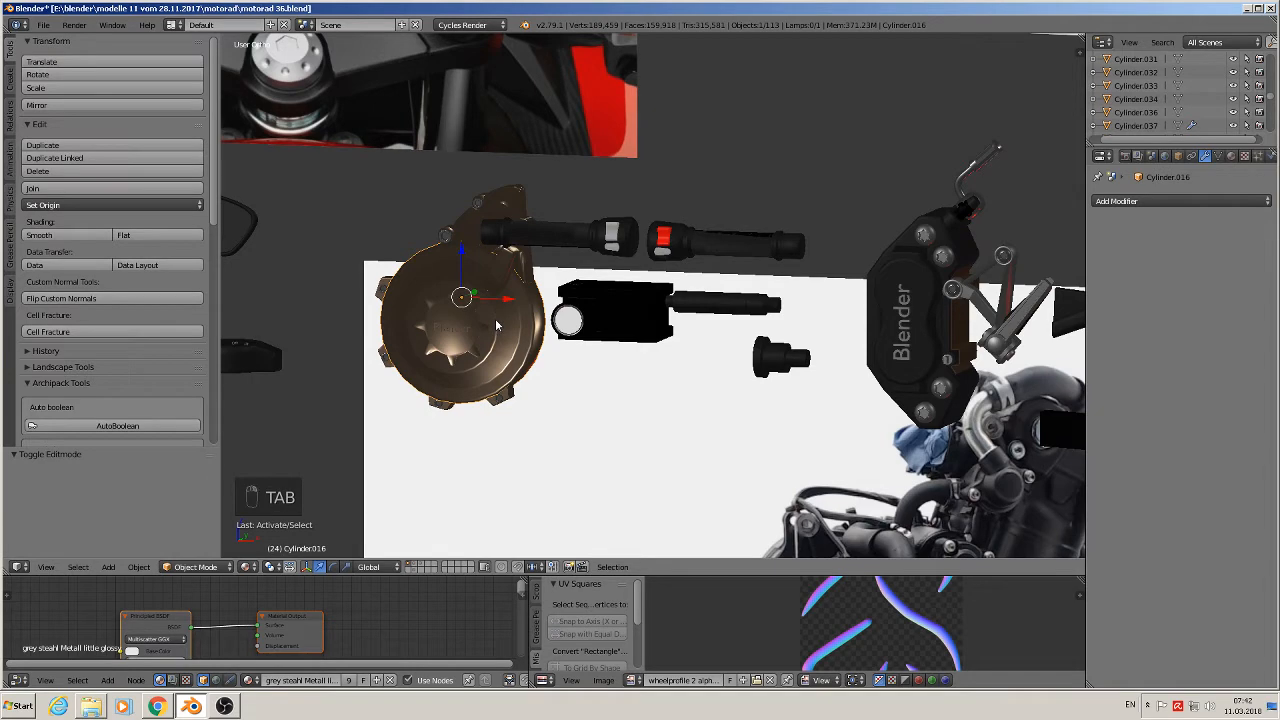
key("g")
left_click(918, 190)
Move the shell copy in front view onto the red motorcycle photo near the white round part, by 6.711 in X and 7.430 in Z.
scroll(935, 190, "down", 3)
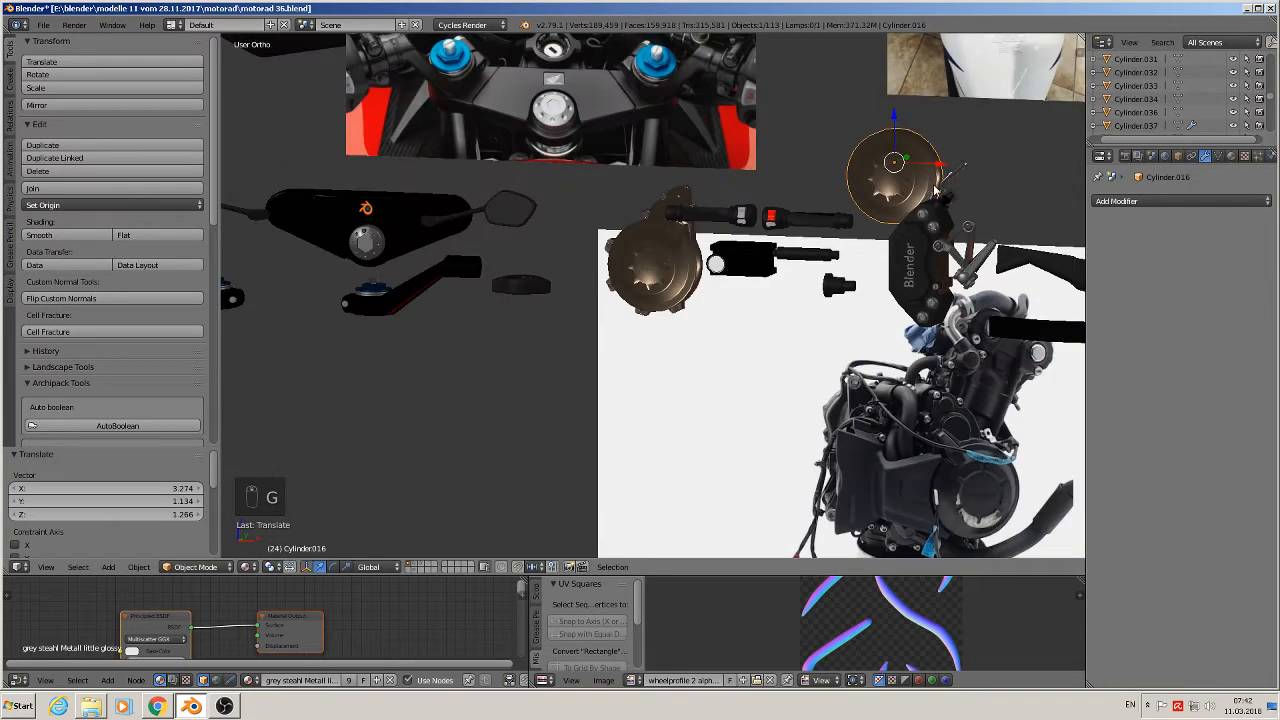
scroll(975, 172, "down", 5)
middle_click_drag(935, 186, 574, 398)
key("KP_1")
scroll(574, 398, "down", 1)
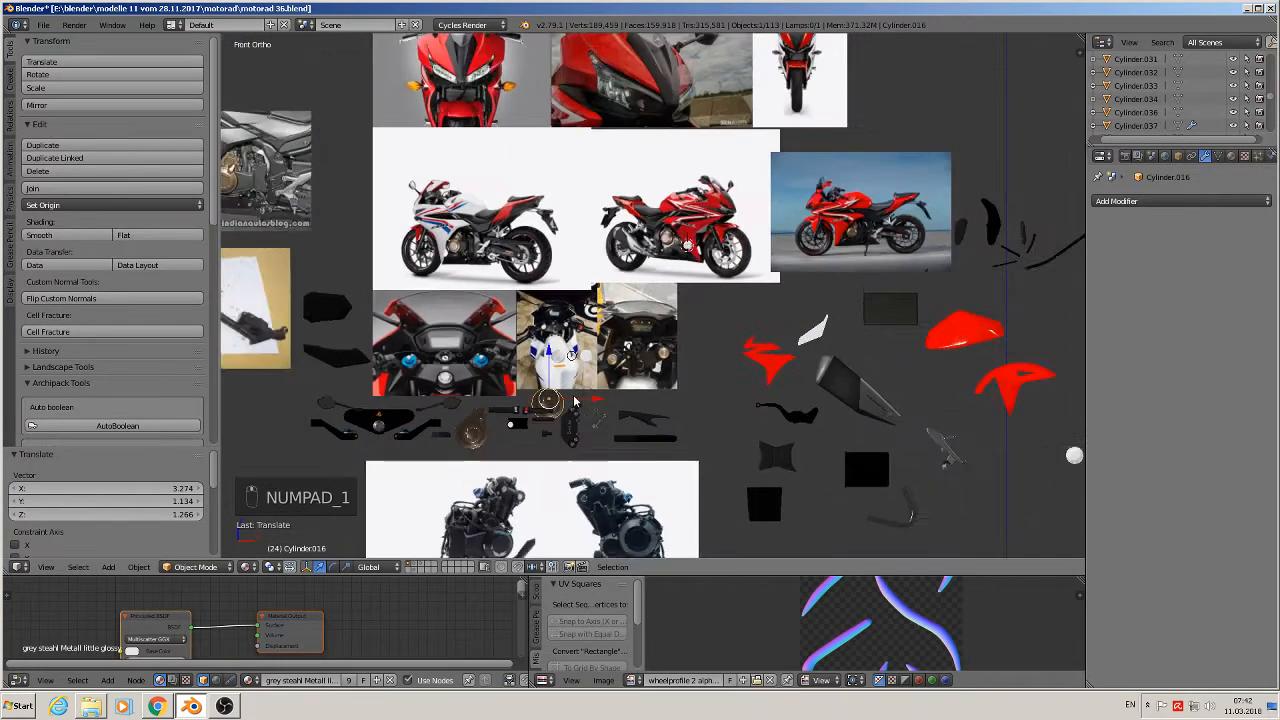
scroll(575, 398, "down", 1)
scroll(580, 398, "up", 2)
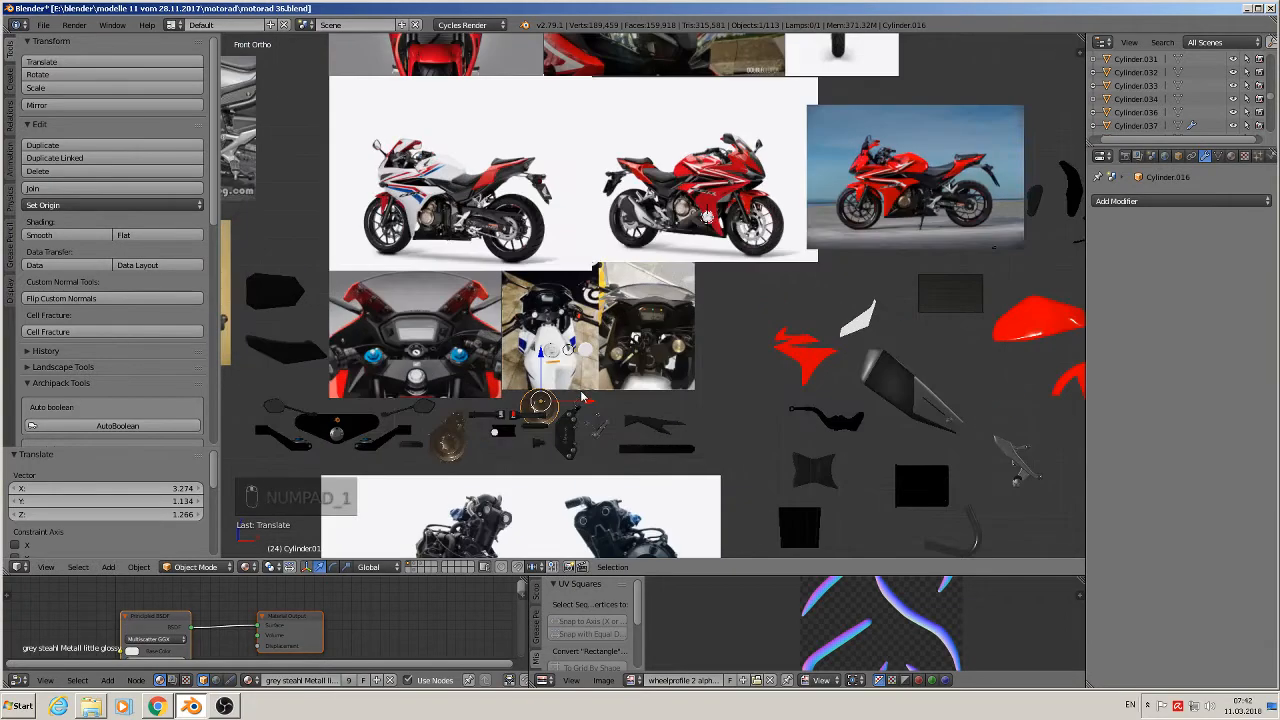
key("g")
left_click(772, 190)
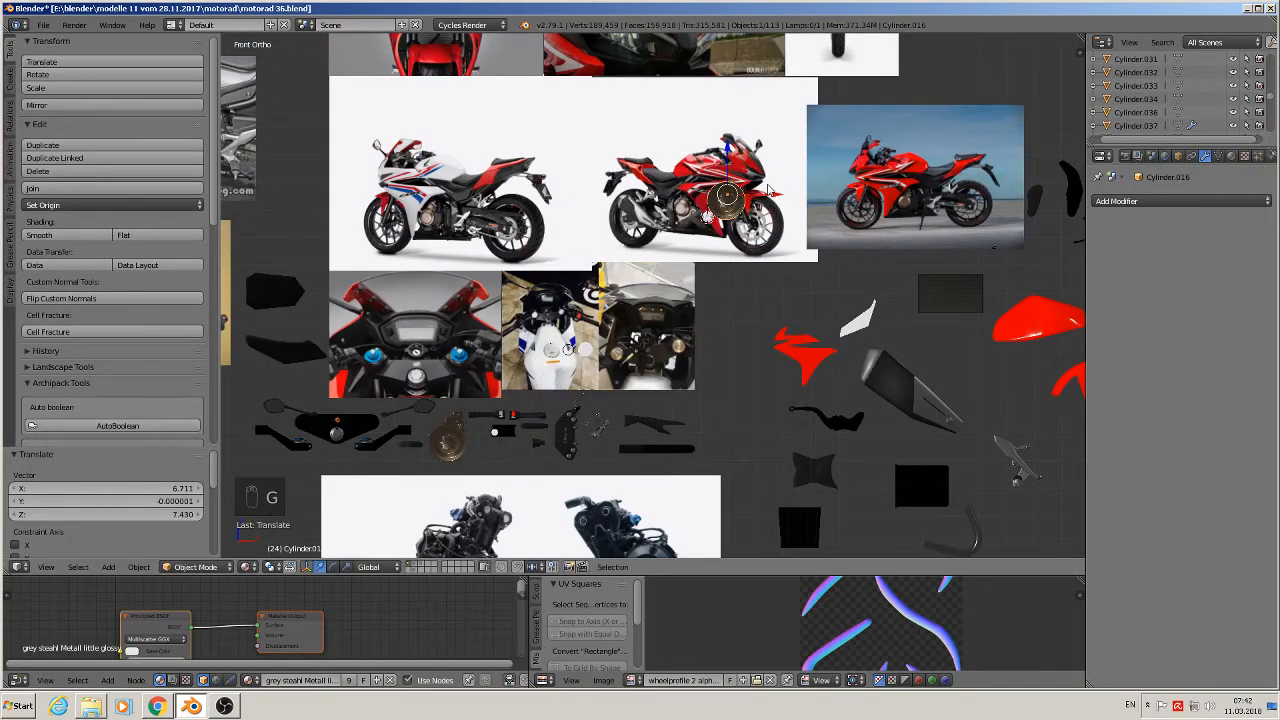
scroll(772, 190, "up", 6)
scroll(680, 190, "up", 4)
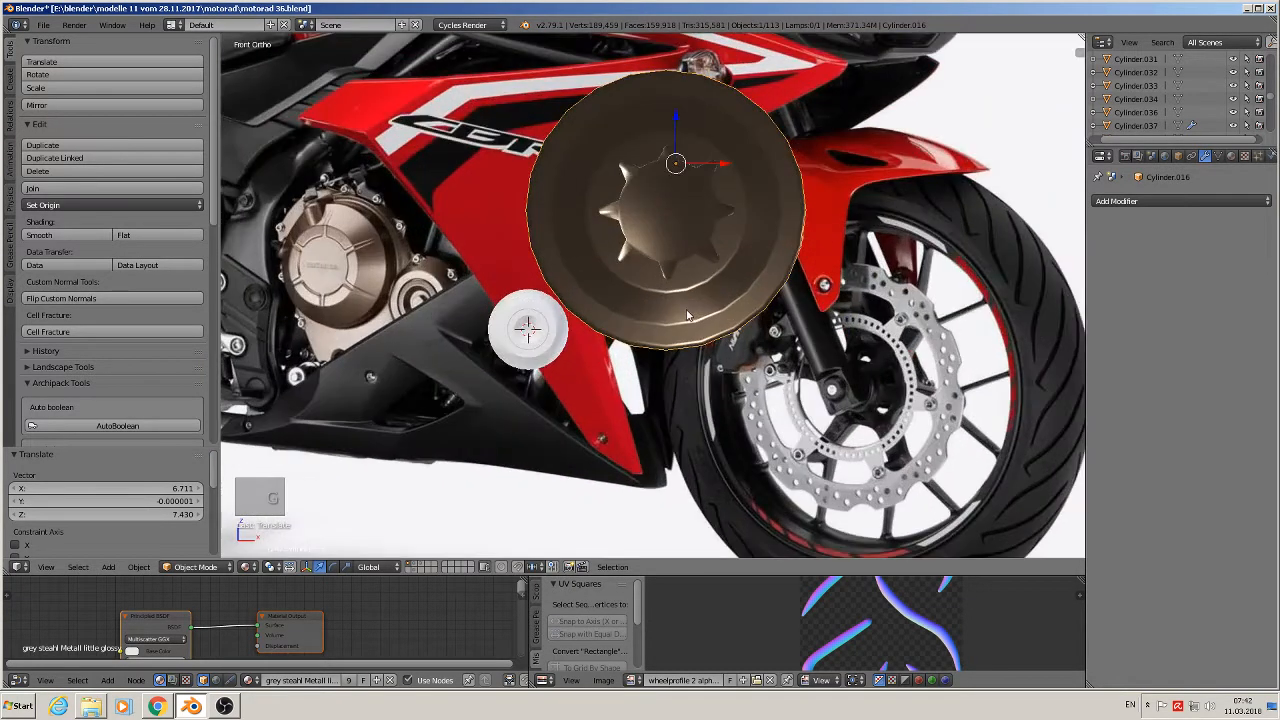
Scale the bronze shell copy by 0.417 and again by 1.094, and move it by -0.510 in X and -0.265 in Z.
key("s")
left_click(652, 228)
key("s")
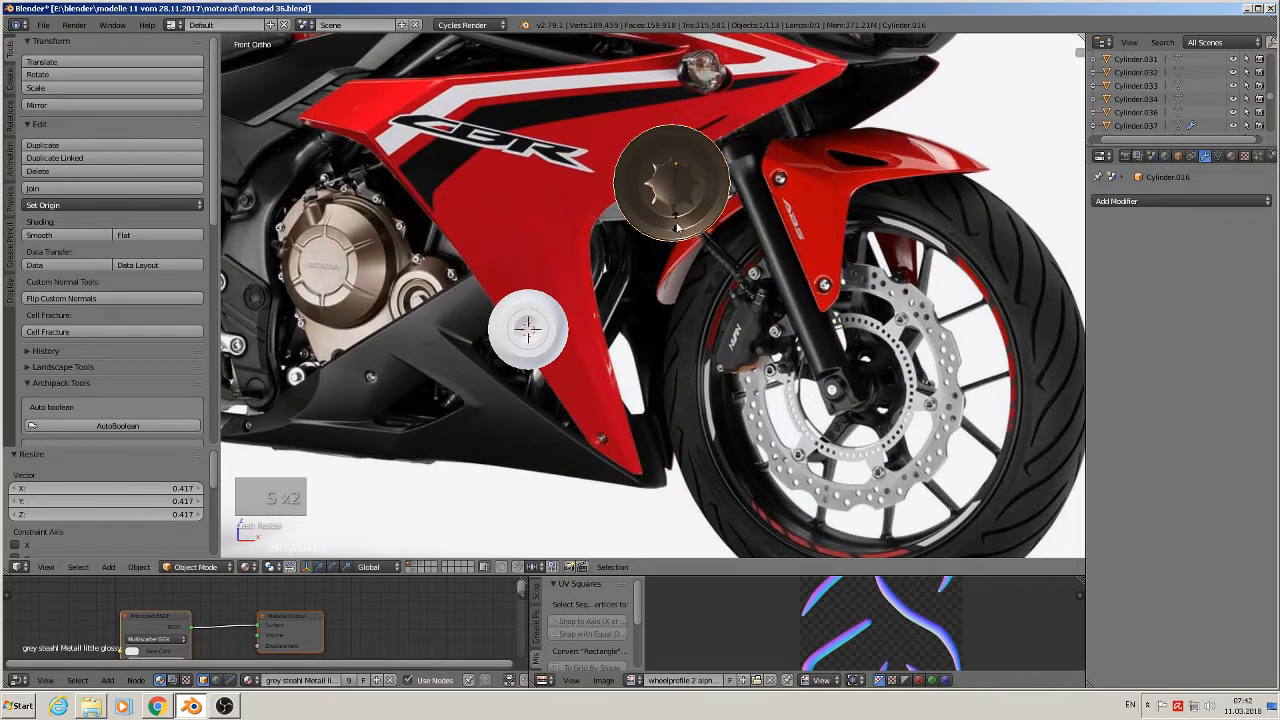
left_click(679, 232)
key("g")
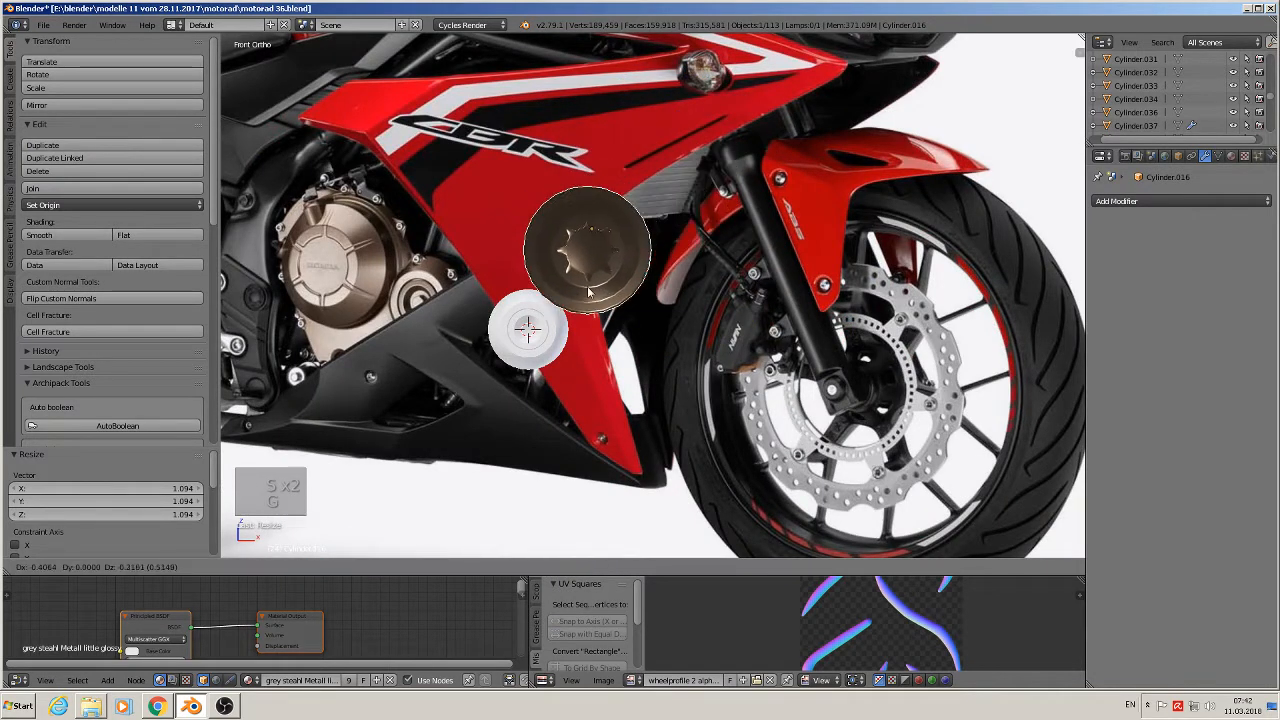
left_click(573, 285)
Move the white round part beside the shell copy, by 0.577 in X and 0.126 in Z.
right_click(510, 365)
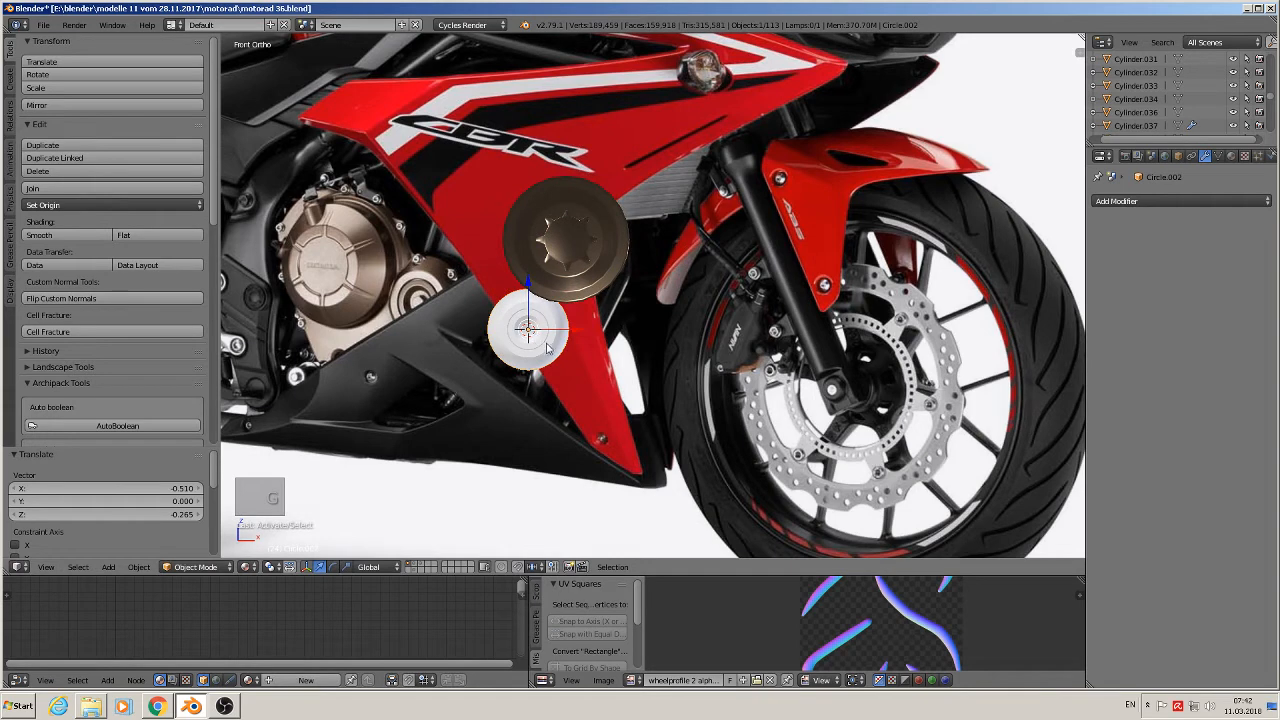
key("g")
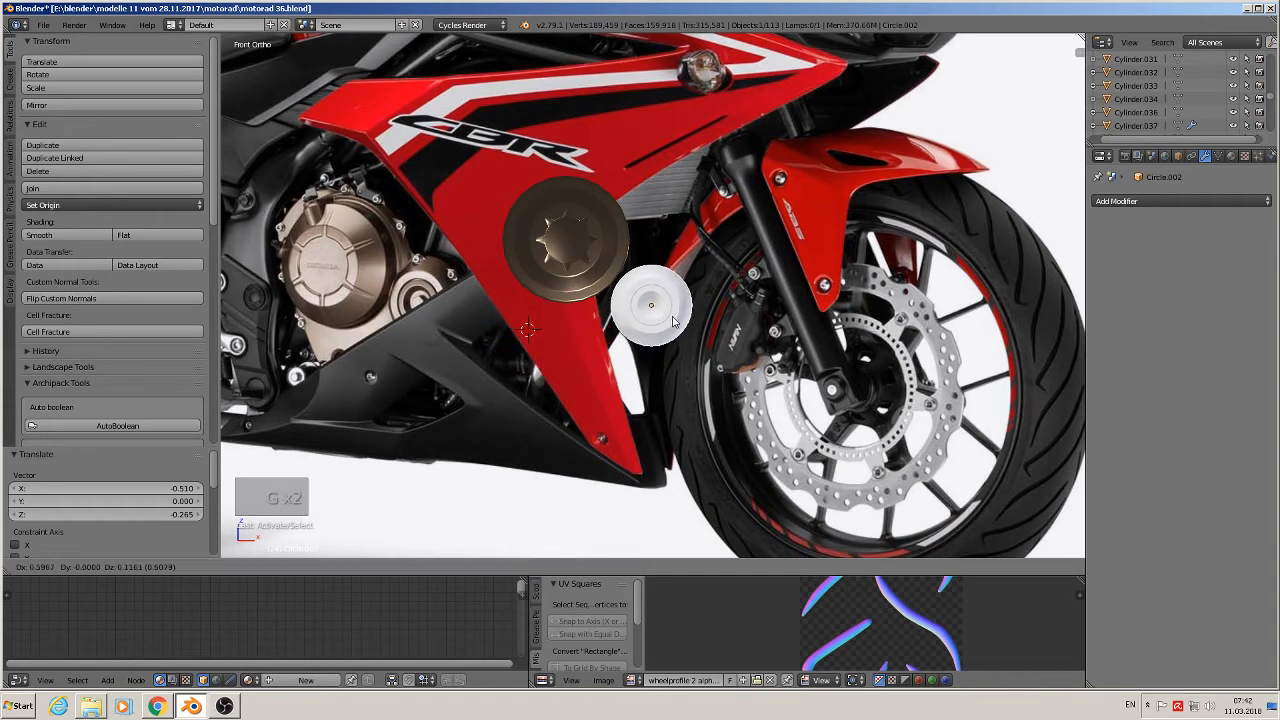
left_click(669, 318)
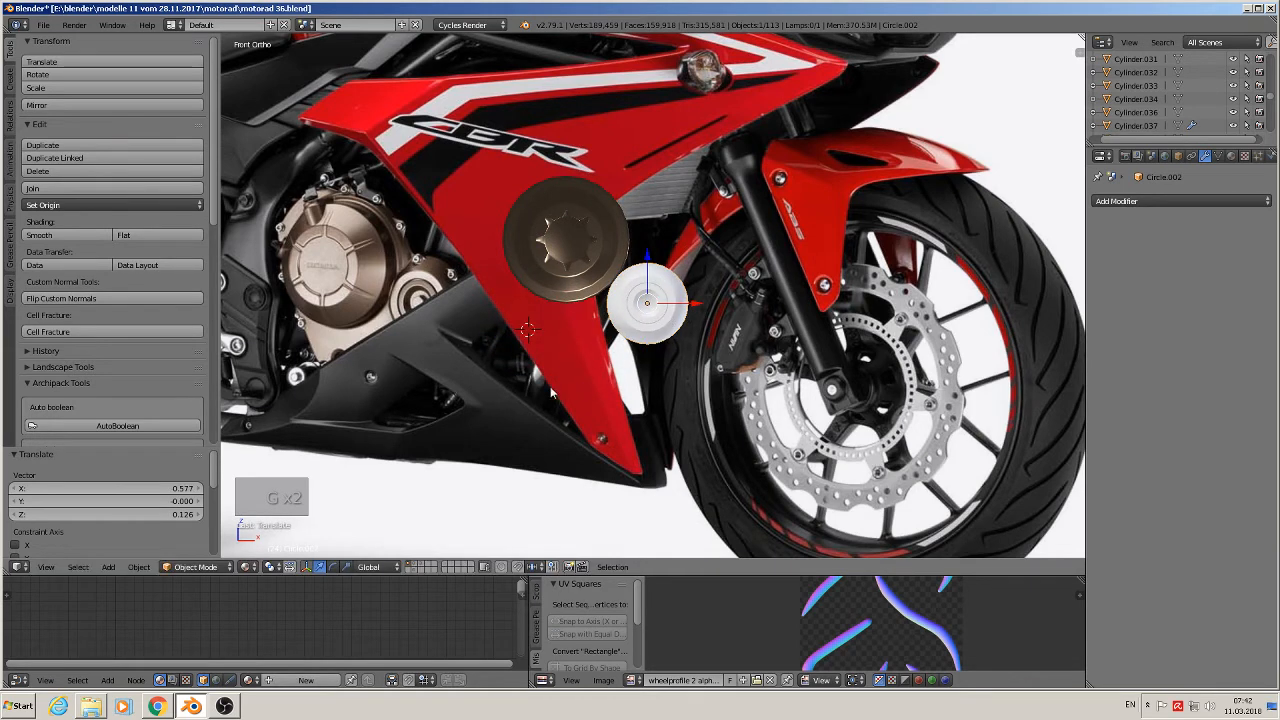
Bring the white round part forward to the shell copy's depth, by -1.747 and a further -0.158 in Y.
middle_click_drag(669, 318, 668, 294)
scroll(668, 290, "down", 3)
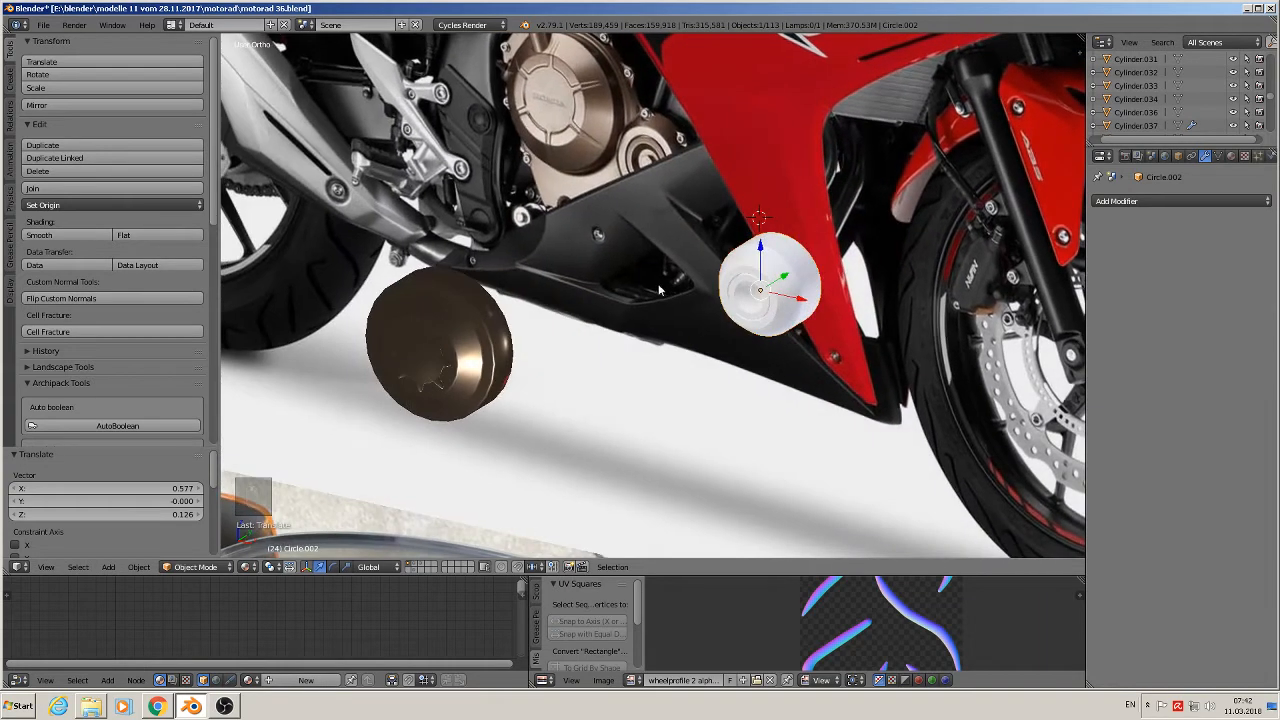
key("g")
key("y")
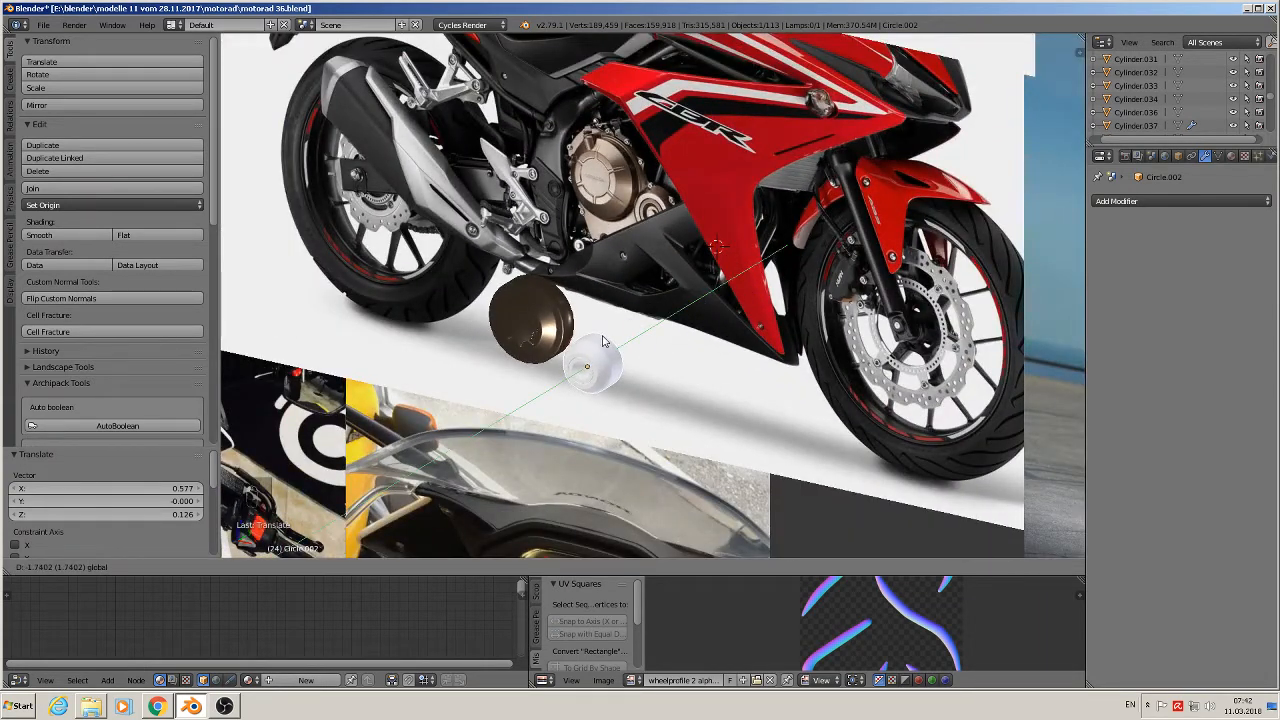
left_click(603, 341)
key("KP_7")
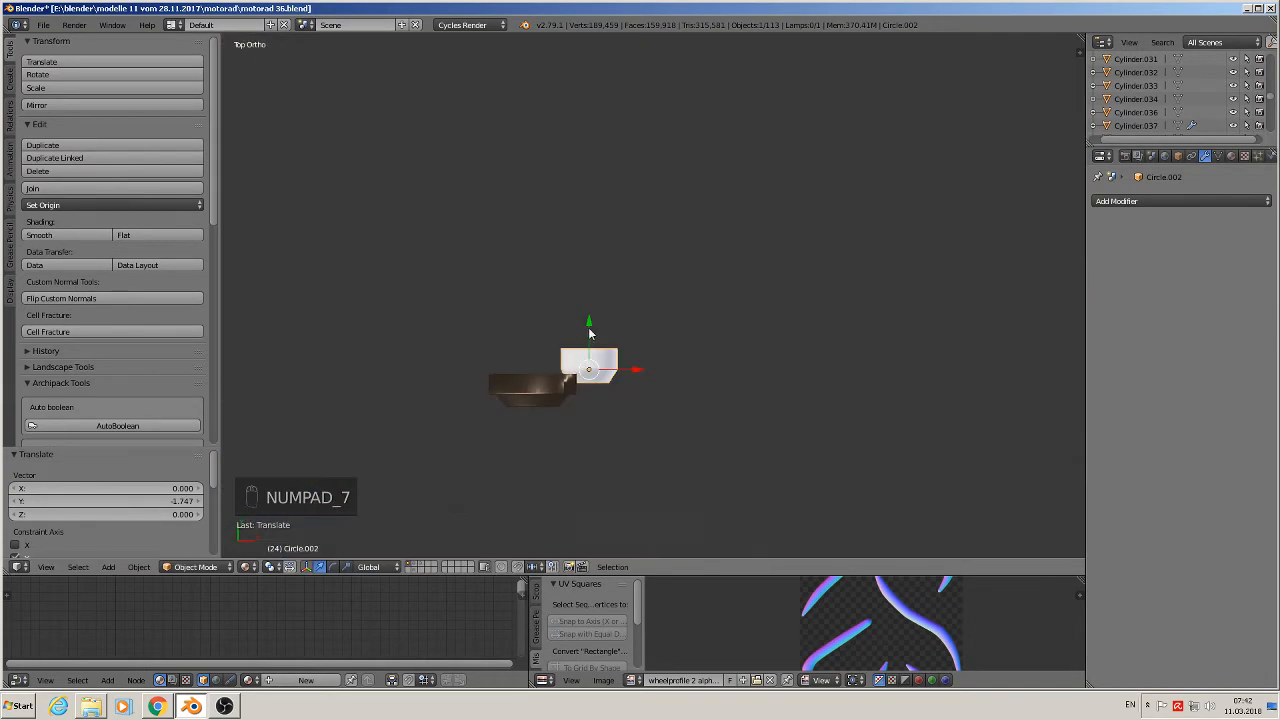
left_click_drag(590, 333, 599, 351)
Check the shell copy's material list and assign the existing kupfer PURE material to the white round part.
key("KP_1")
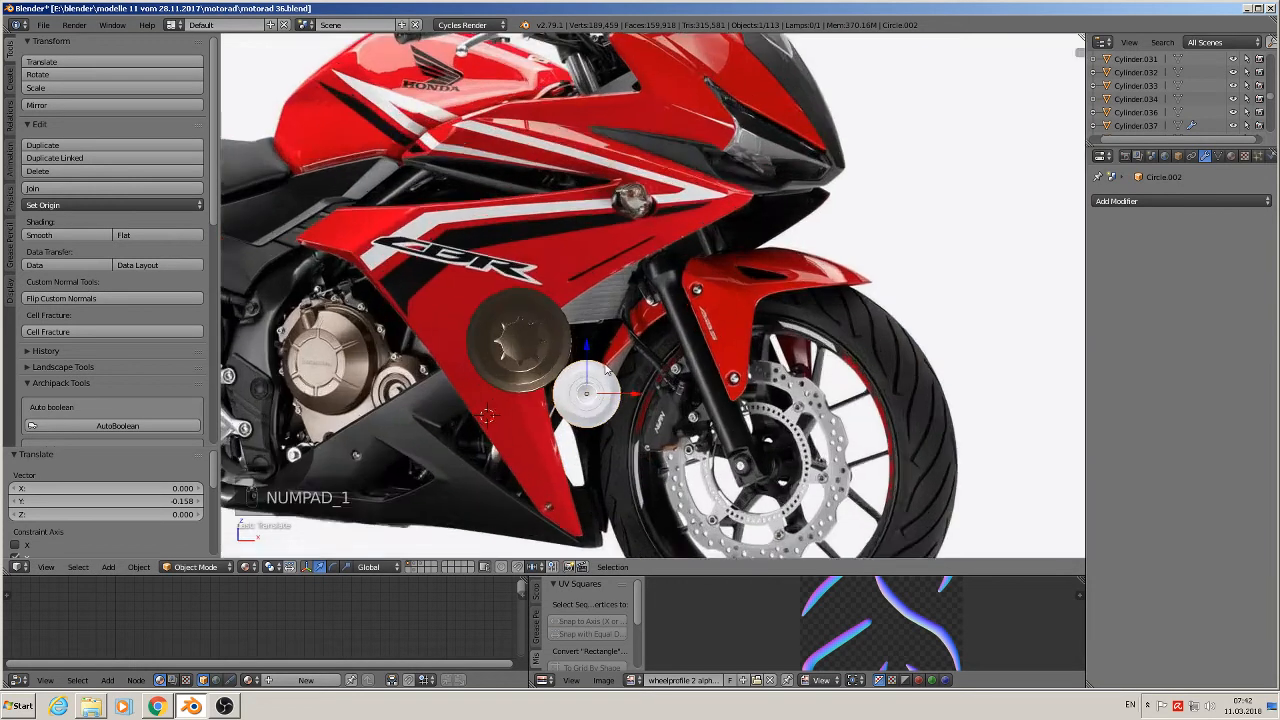
scroll(605, 370, "up", 2)
middle_click_drag(604, 402, 849, 220, "shift")
scroll(849, 250, "up", 1)
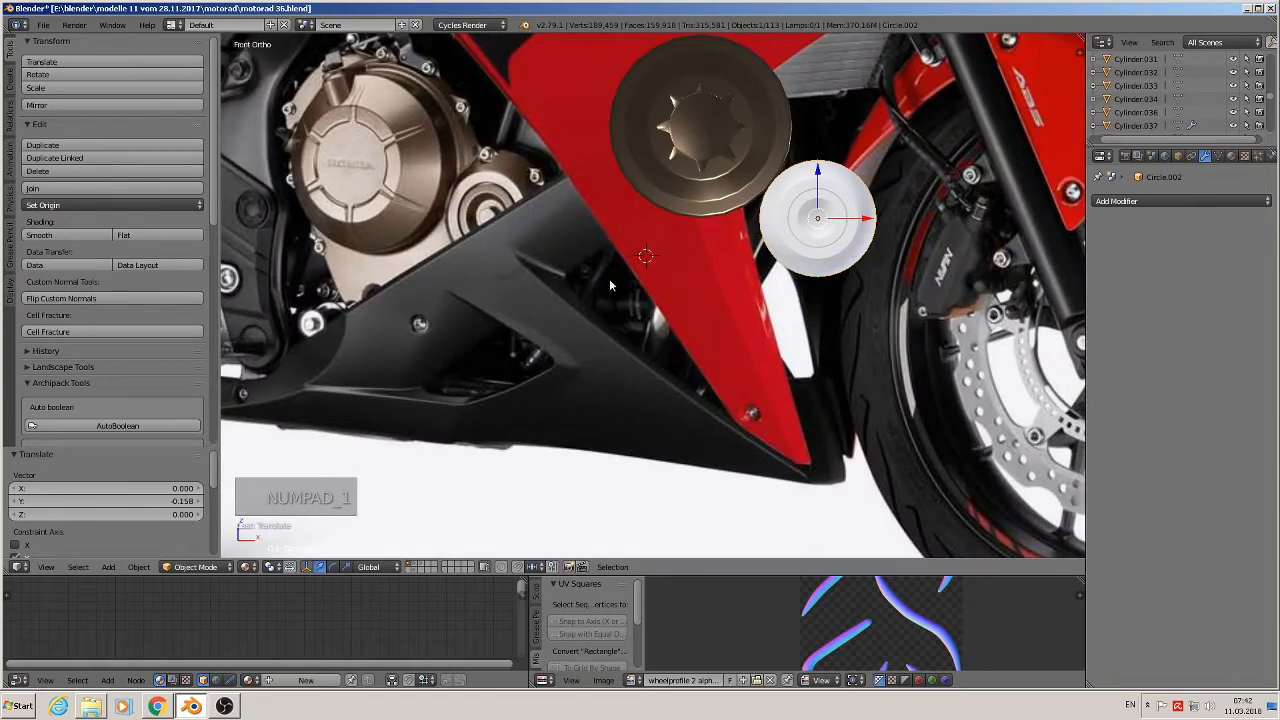
right_click(703, 143)
left_click(1245, 156)
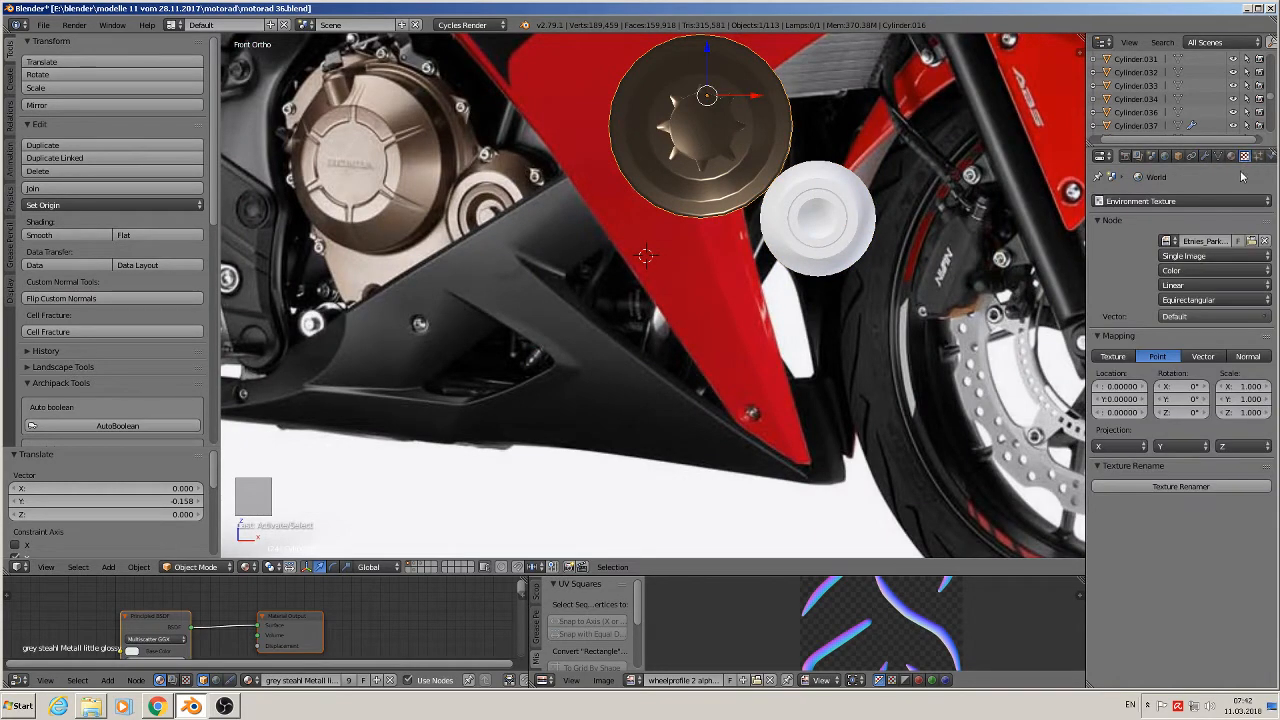
left_click(1231, 156)
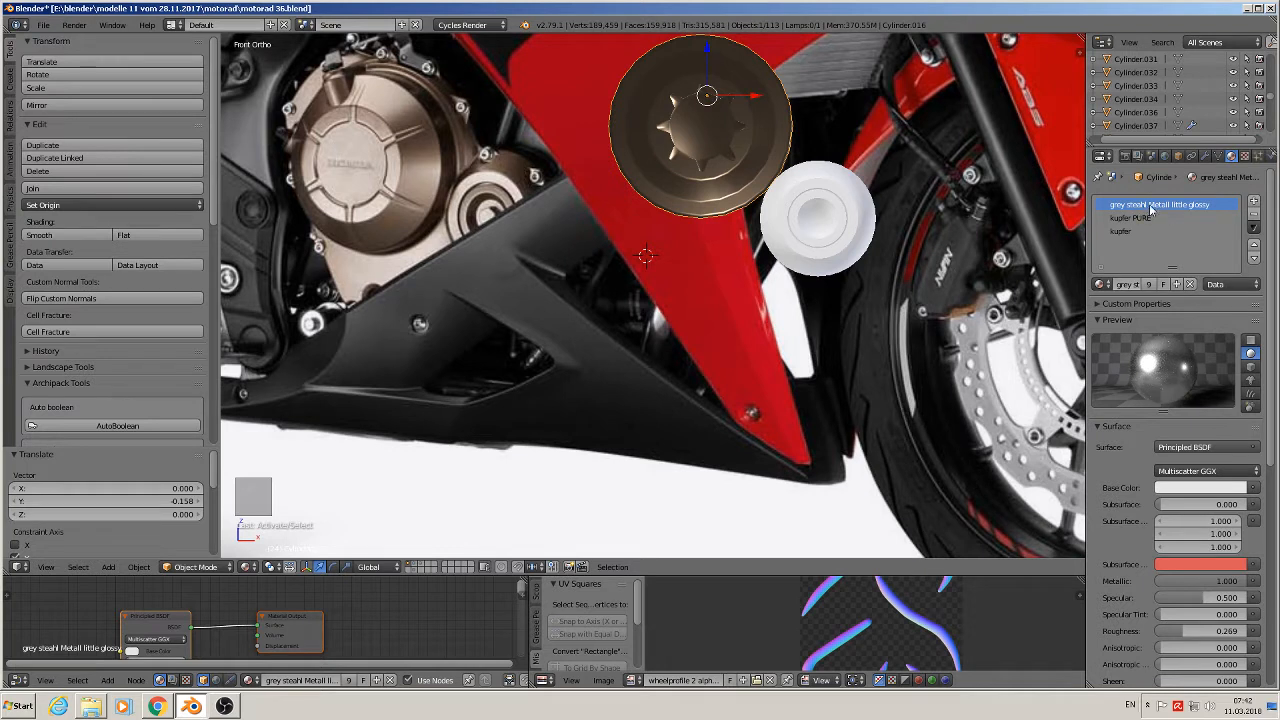
right_click(825, 222)
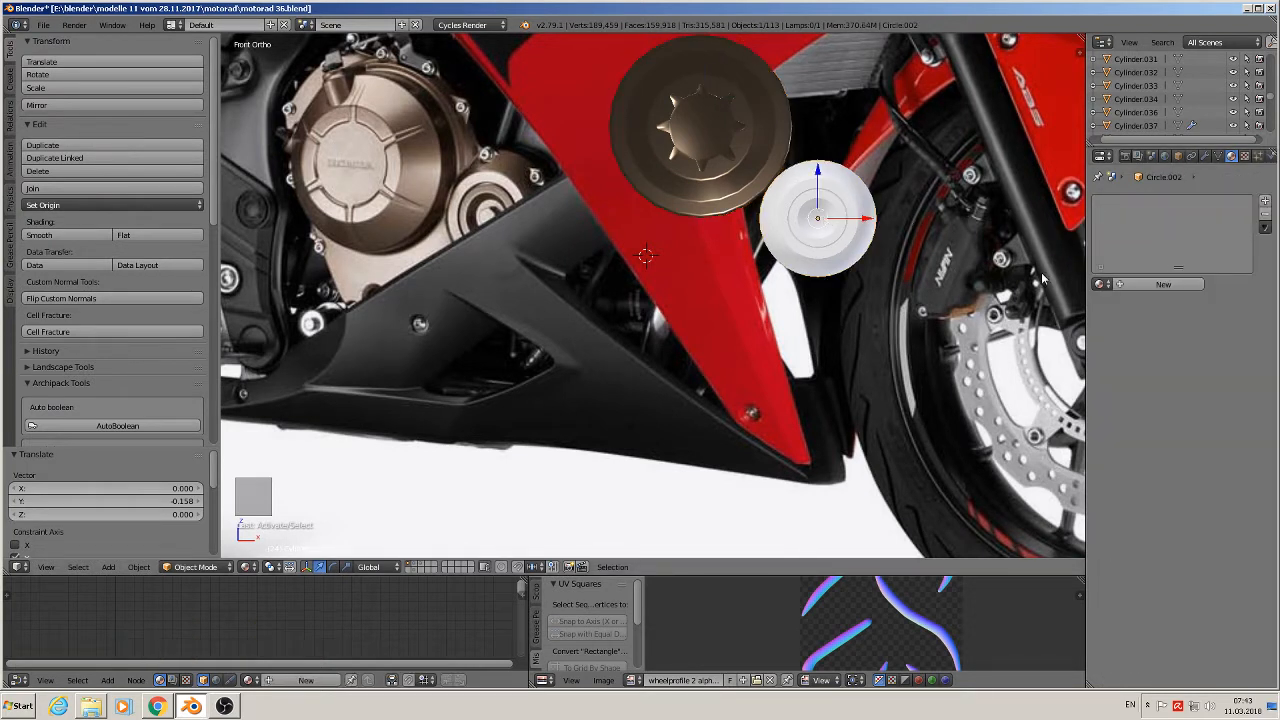
left_click(1100, 284)
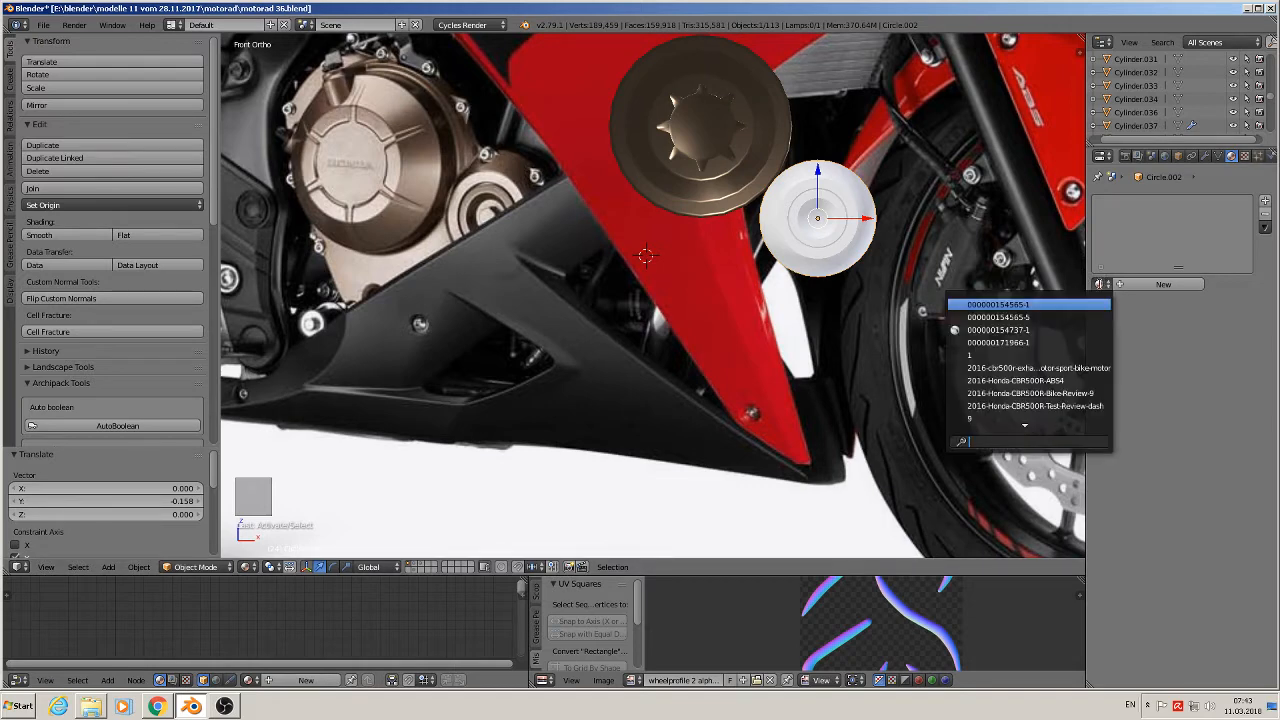
type("kup")
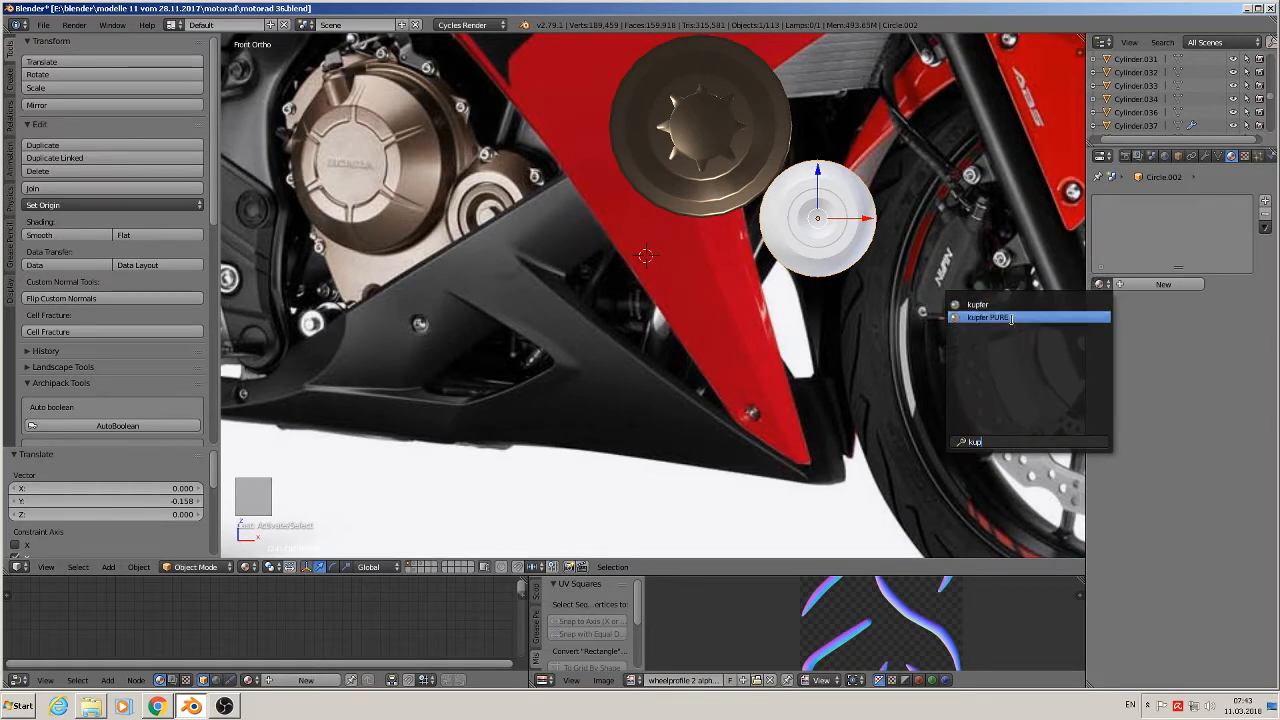
left_click(1012, 318)
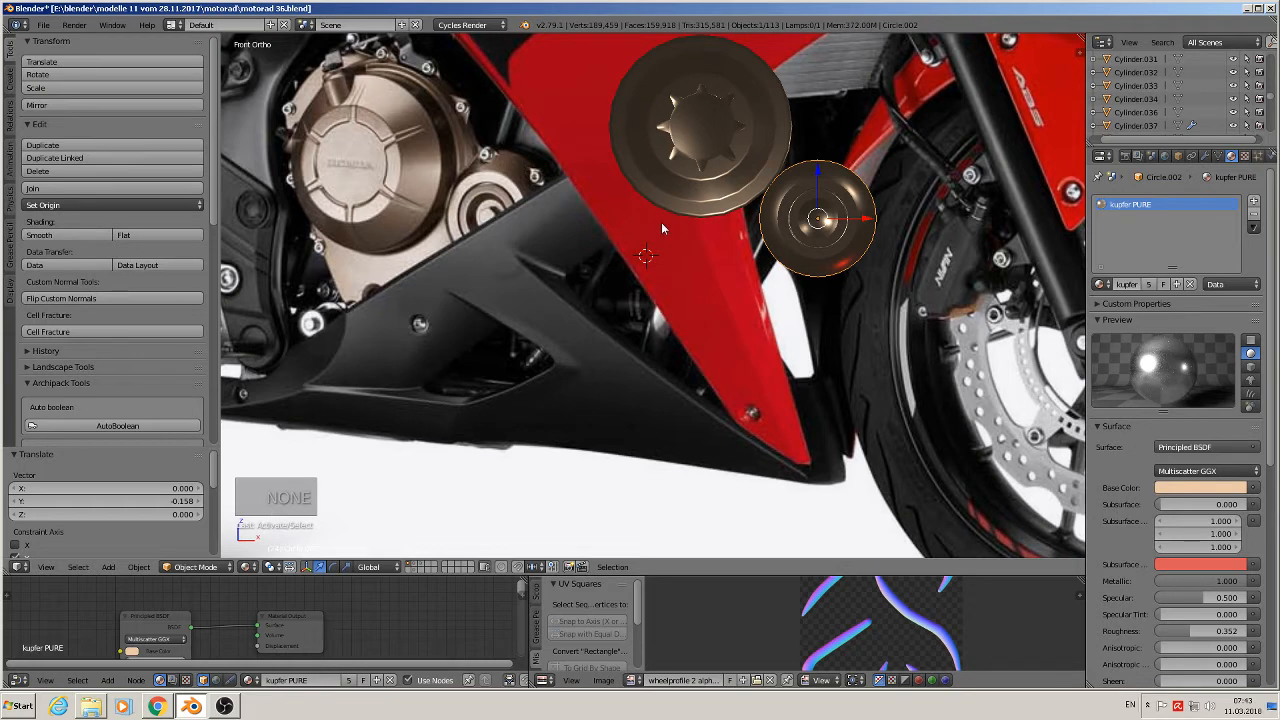
key("a")
Add a 24-vertex cylinder on the engine cover in the motorcycle photo and scale it to 0.042.
scroll(655, 226, "down", 3)
scroll(582, 258, "up", 2)
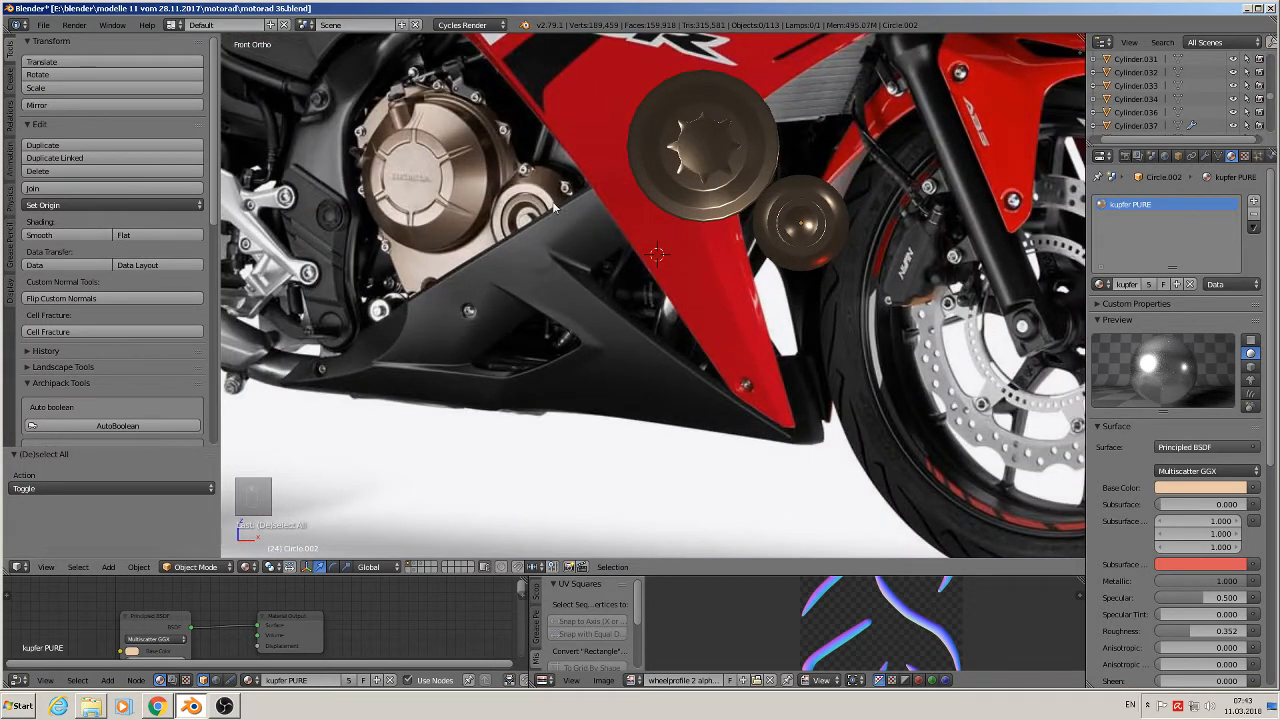
middle_click_drag(494, 164, 683, 313, "shift")
scroll(629, 278, "up", 1)
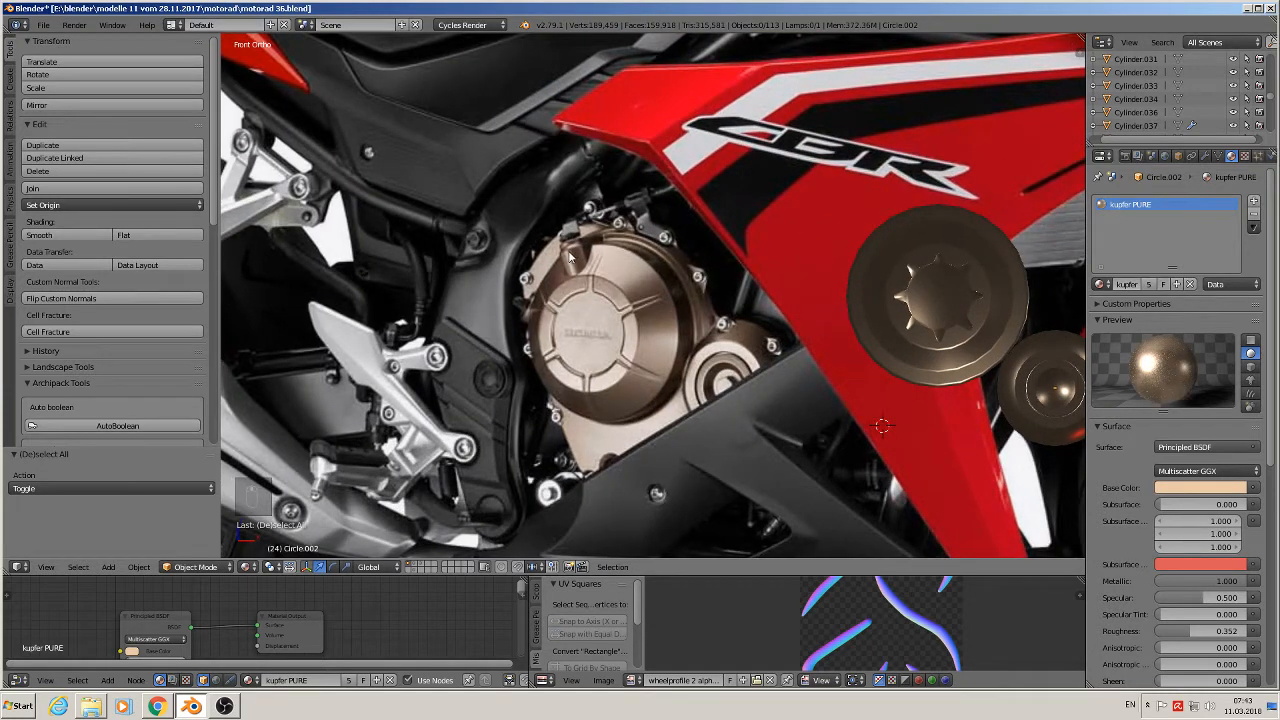
scroll(664, 334, "down", 2)
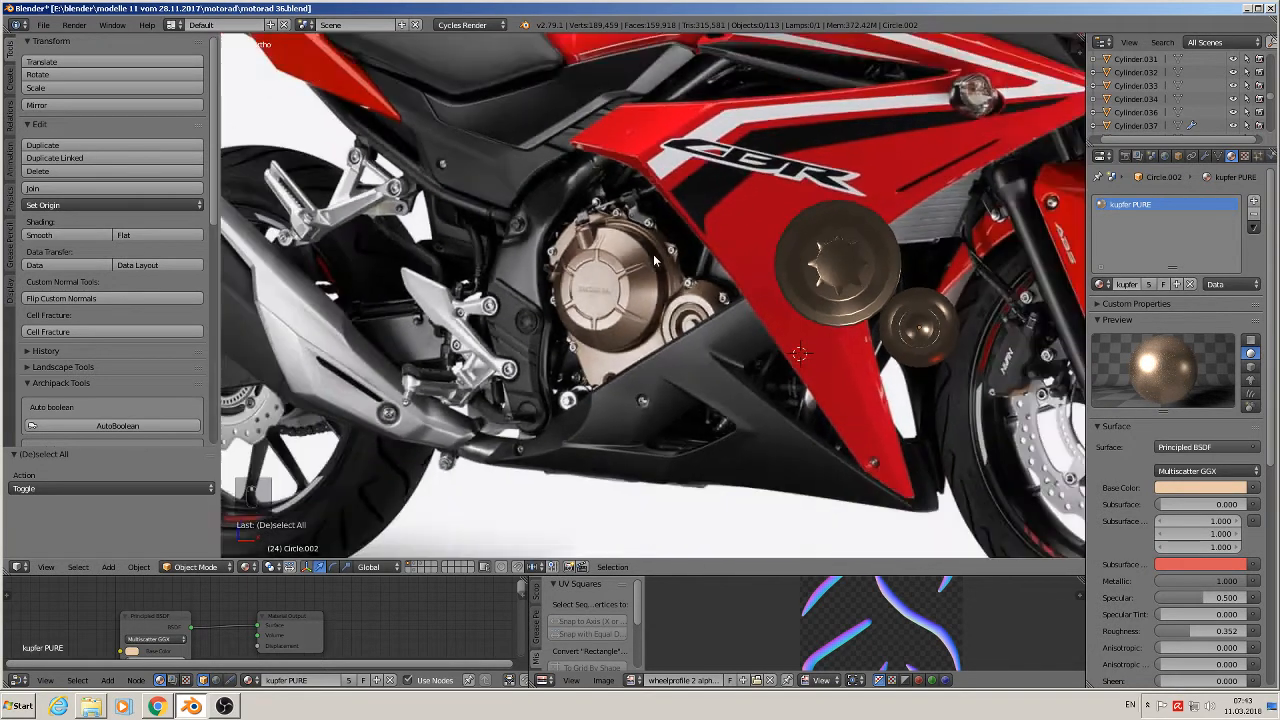
left_click(108, 567)
mouse_move(130, 551)
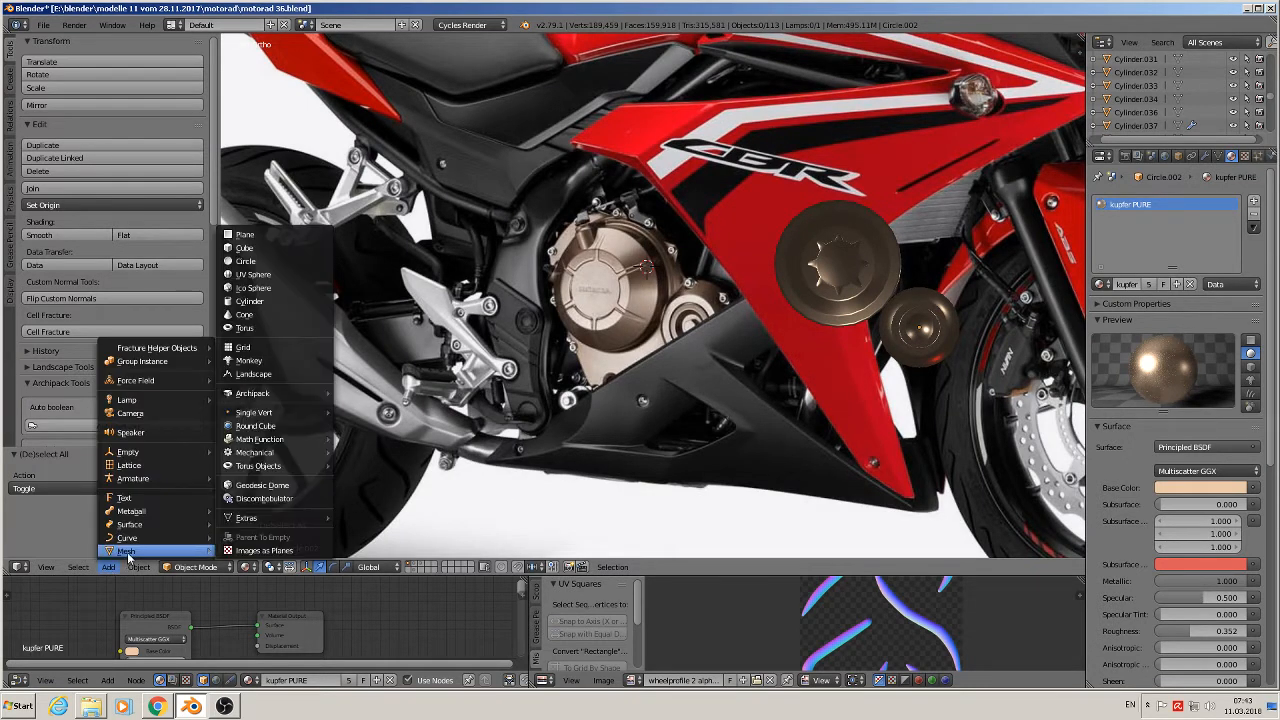
left_click(280, 301)
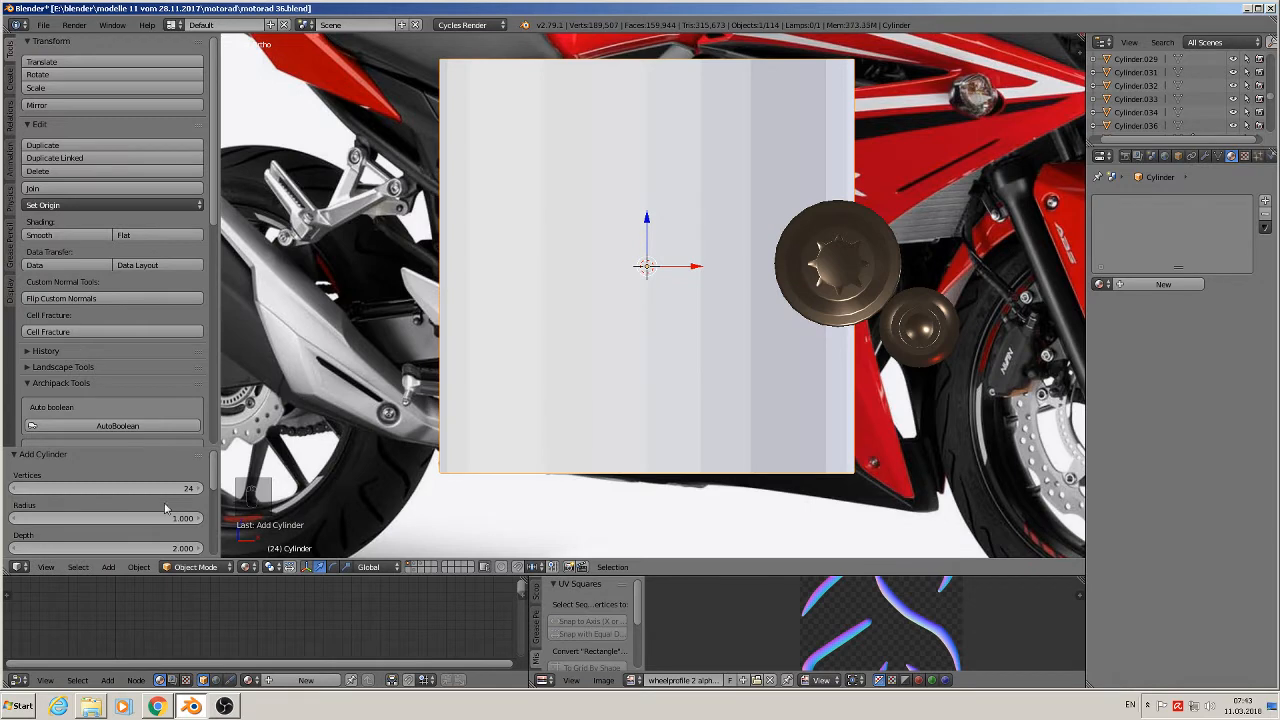
key("s")
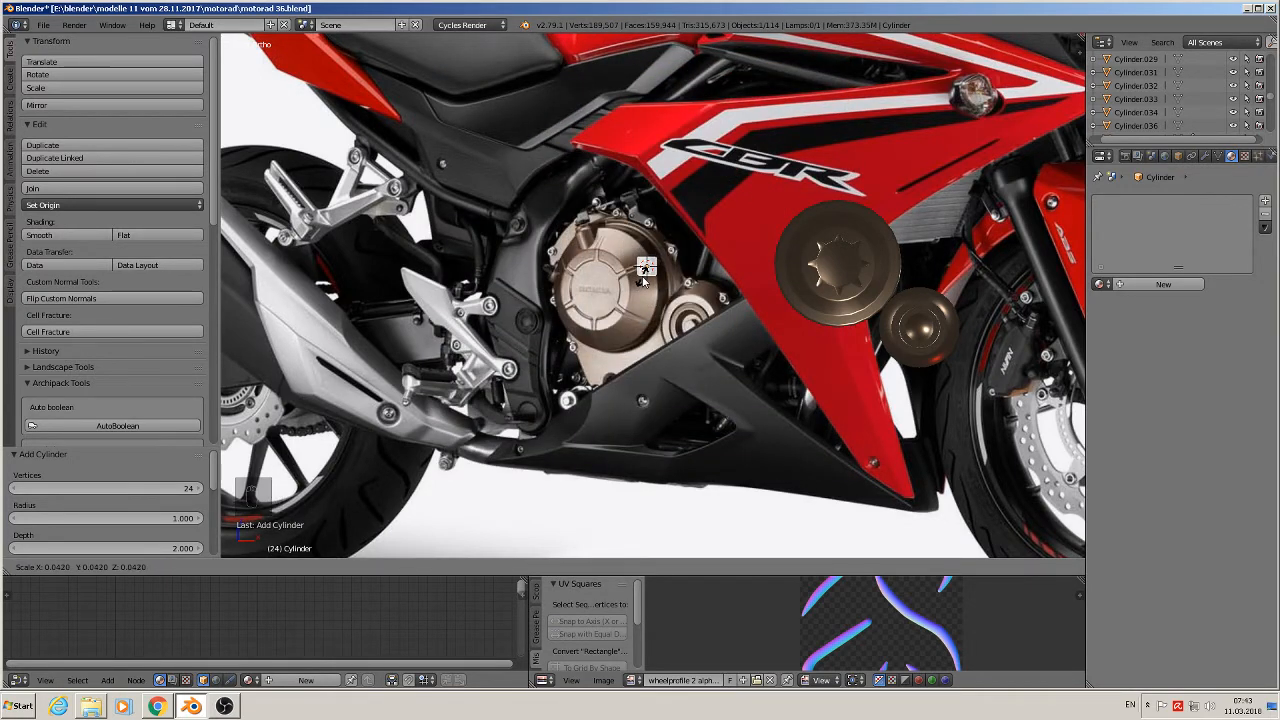
left_click(645, 282)
scroll(658, 305, "up", 4)
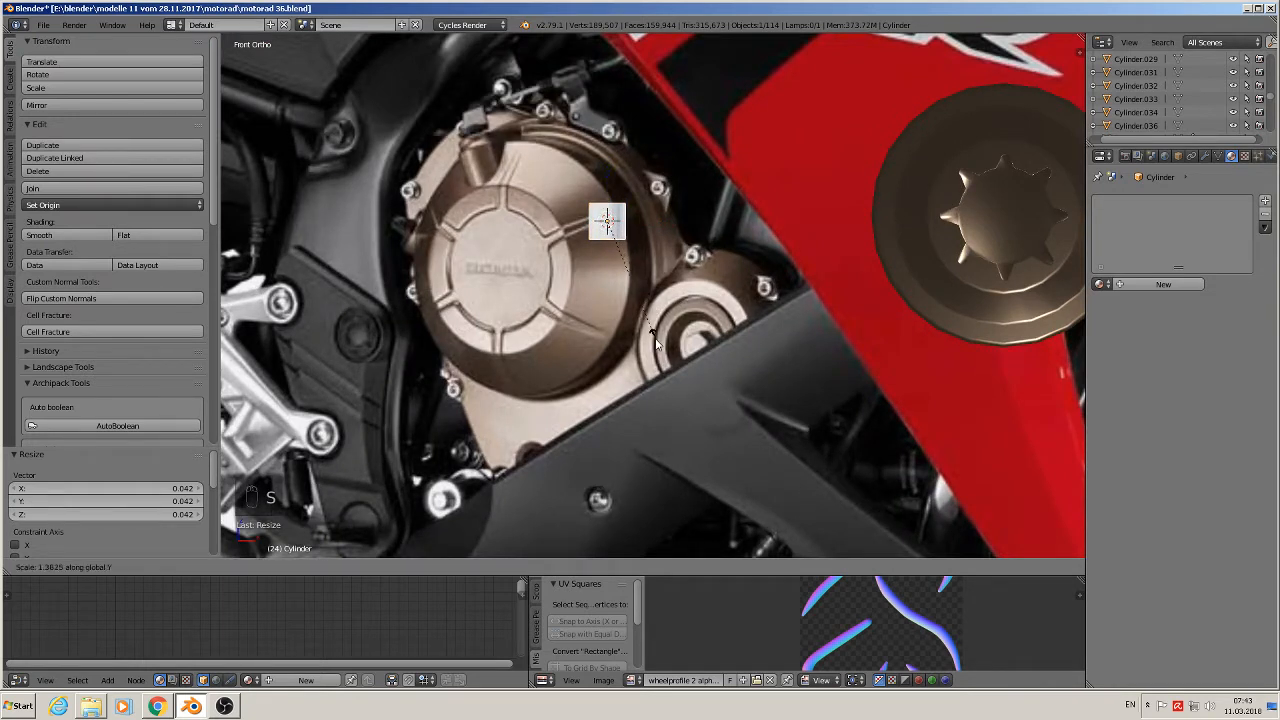
key("s")
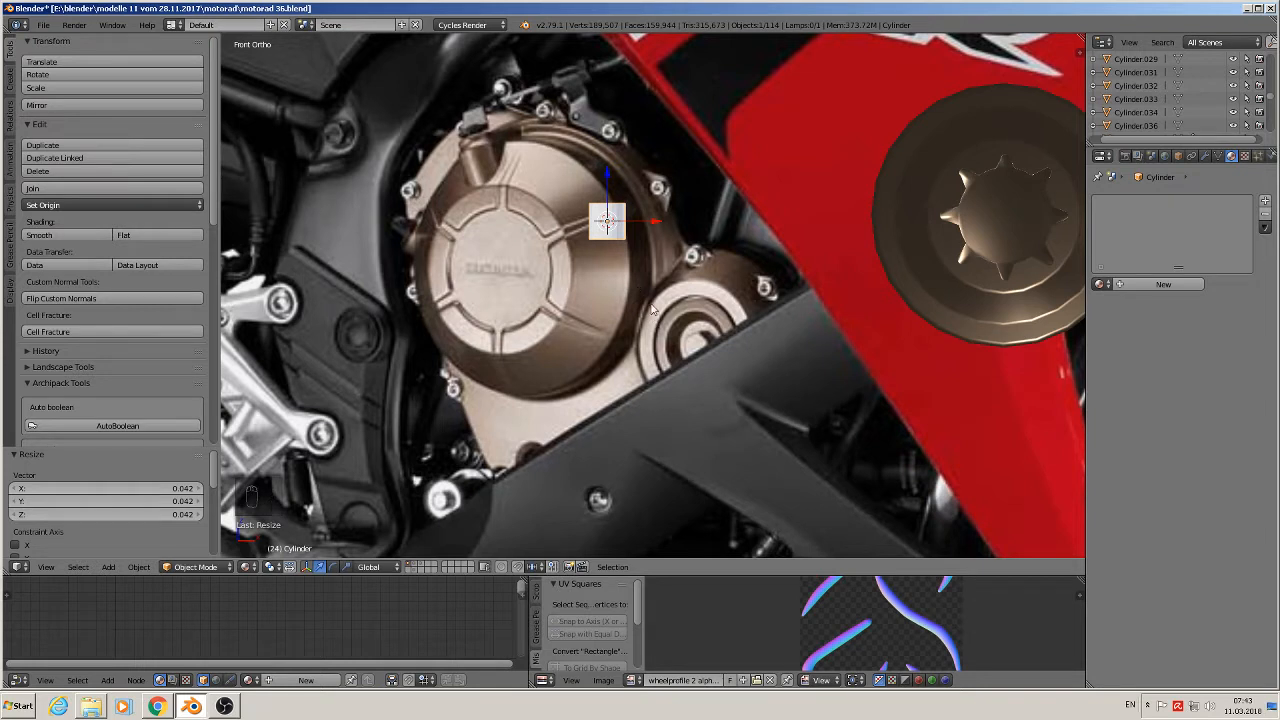
key("s")
key("y")
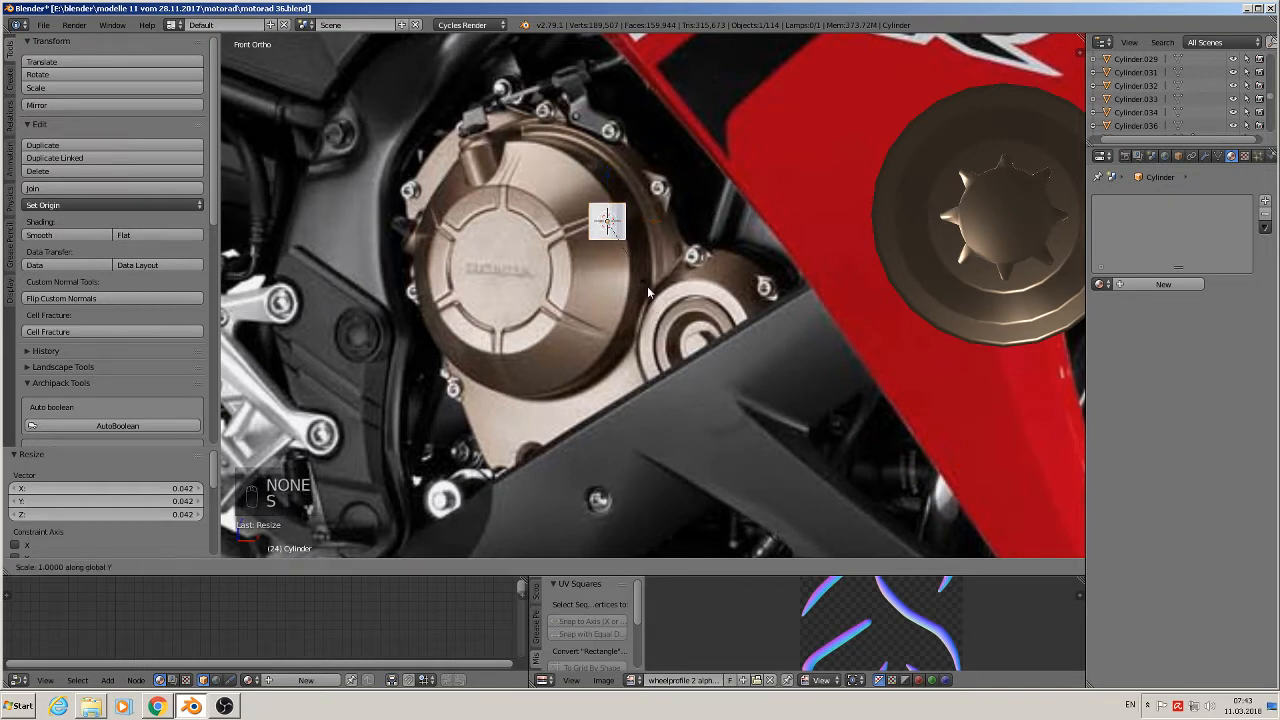
right_click(655, 327)
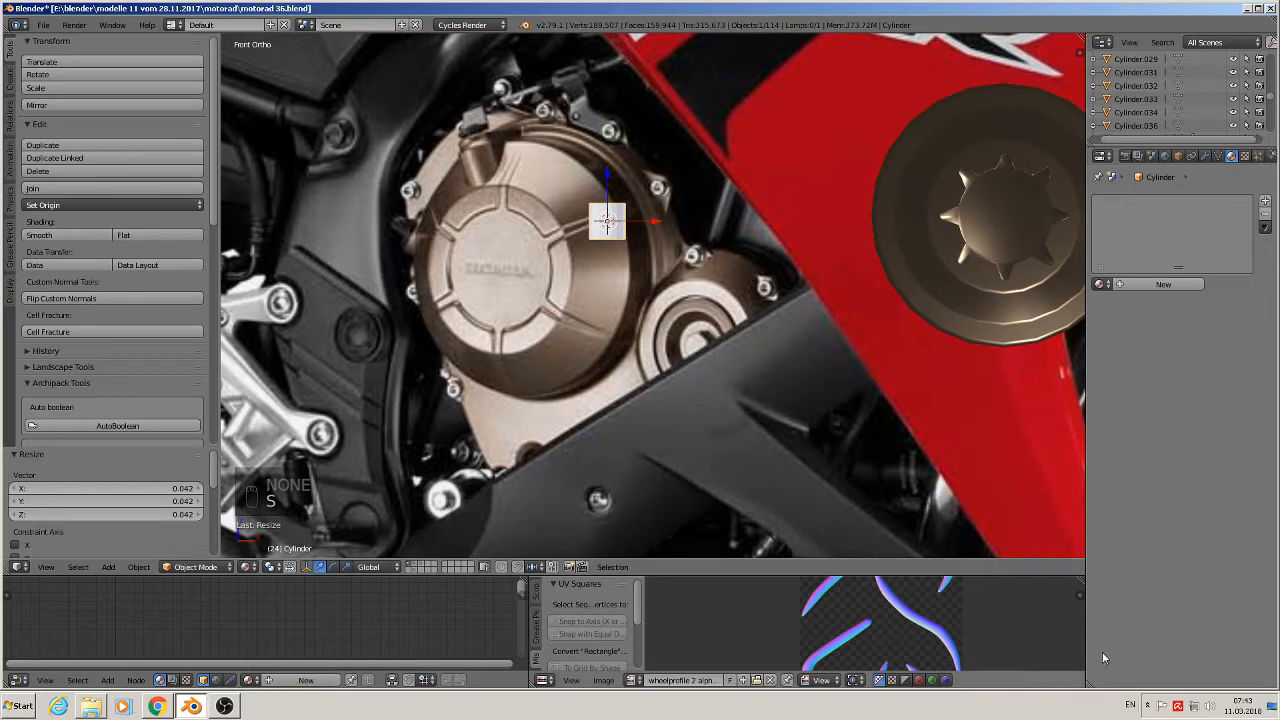
Switch the keyboard layout to DE and stretch the small cylinder along Z by 1.247.
left_click(1133, 706)
left_click(1170, 650)
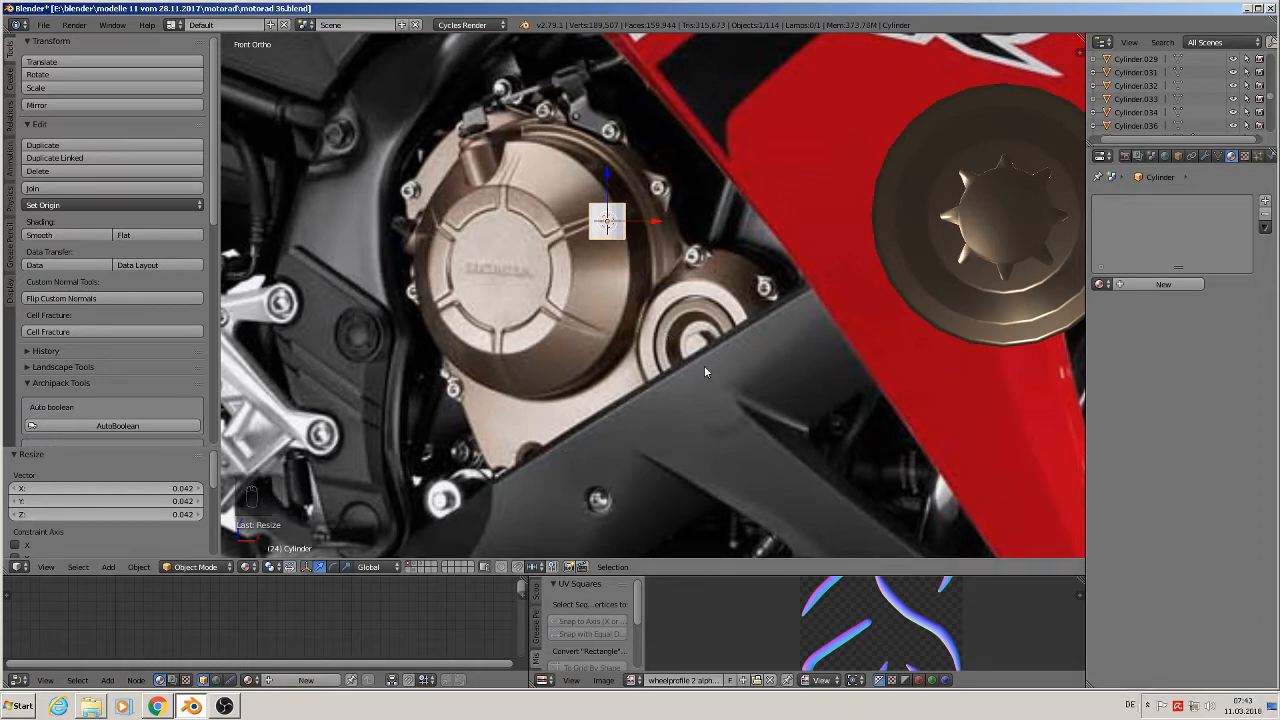
key("s")
key("z")
left_click(706, 390)
scroll(607, 182, "up", 2)
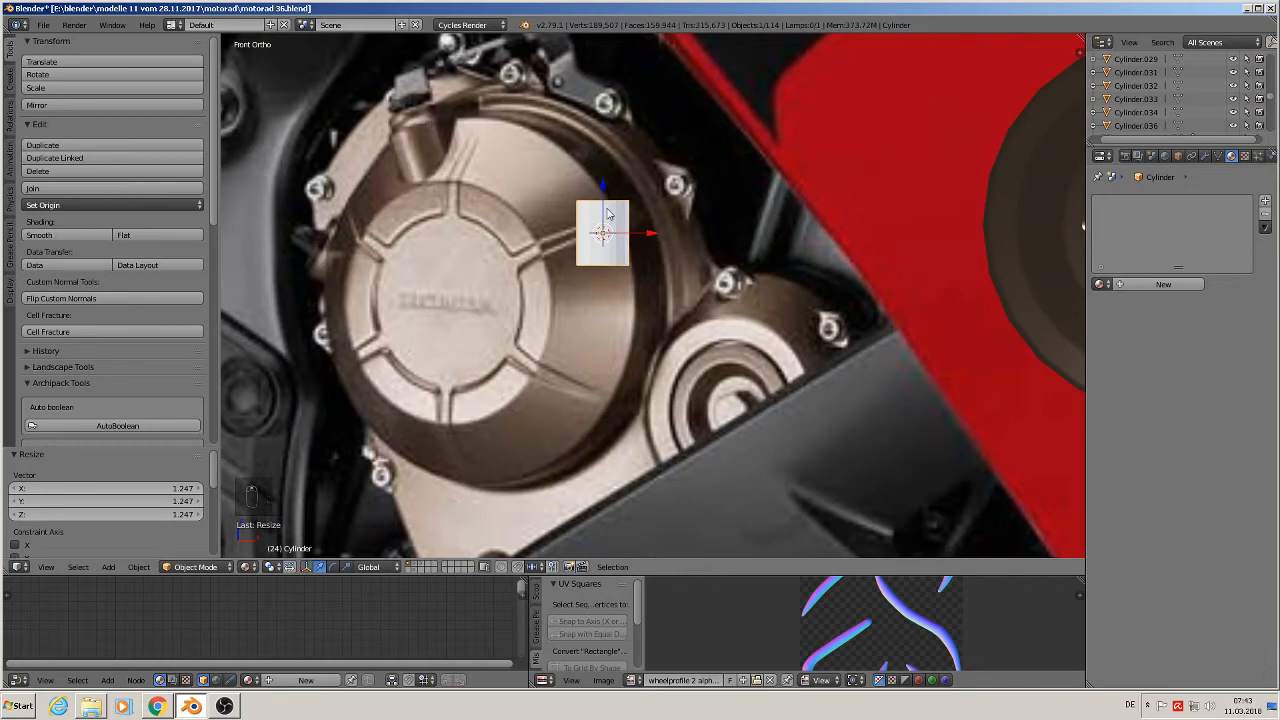
Cut two horizontal edge loops around the cylinder and spread them along Z by 2.871 towards its ends.
key("Tab")
scroll(612, 215, "up", 4)
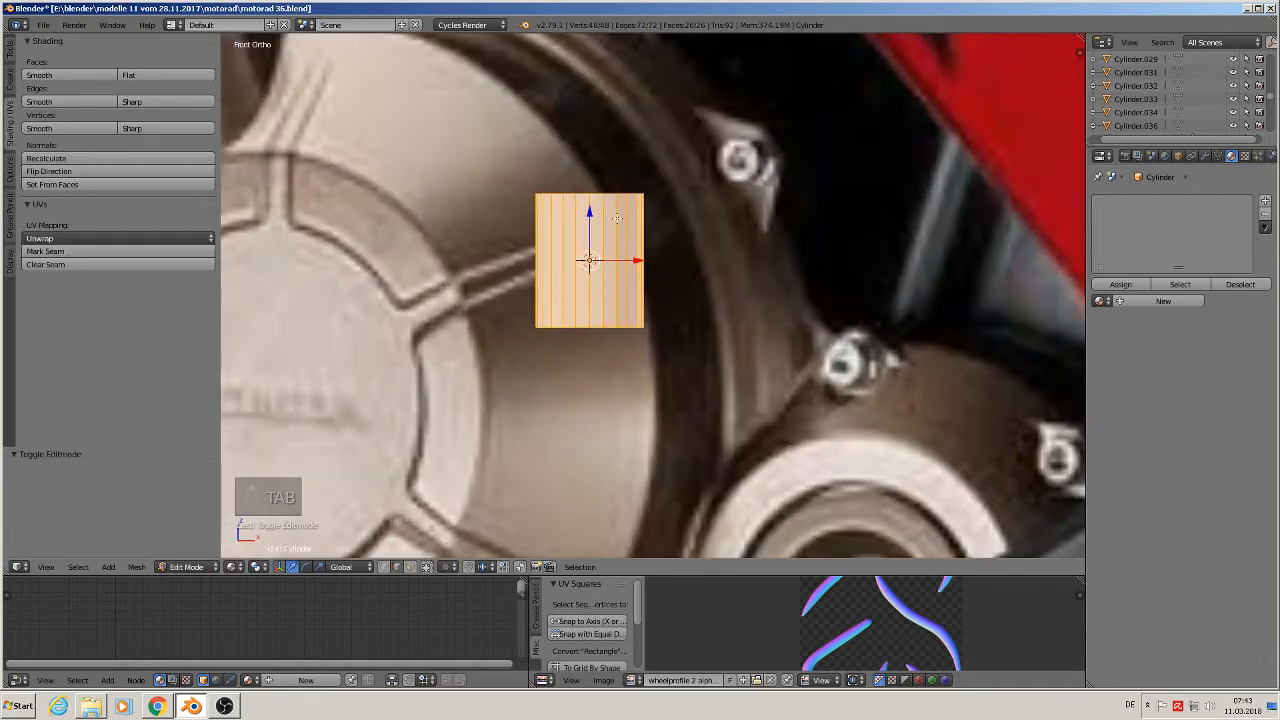
key("ctrl+r")
scroll(618, 218, "up", 1)
left_click(618, 218)
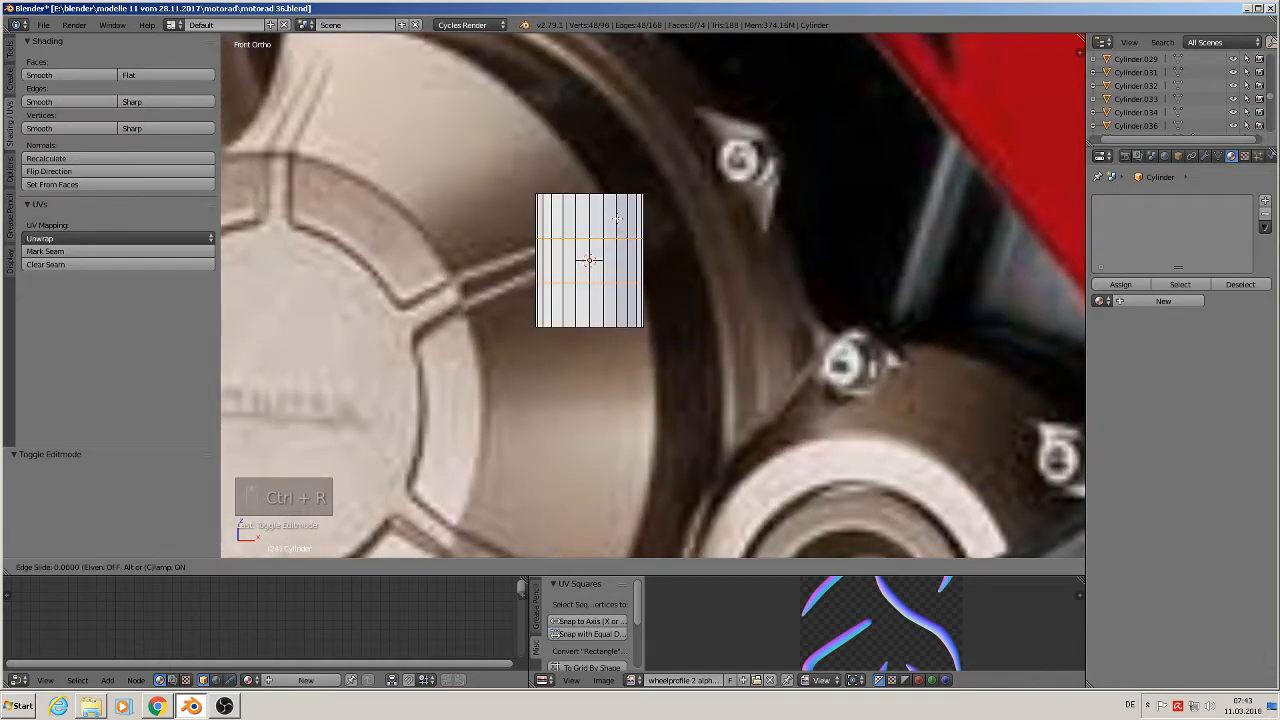
right_click(618, 218)
key("s")
key("z")
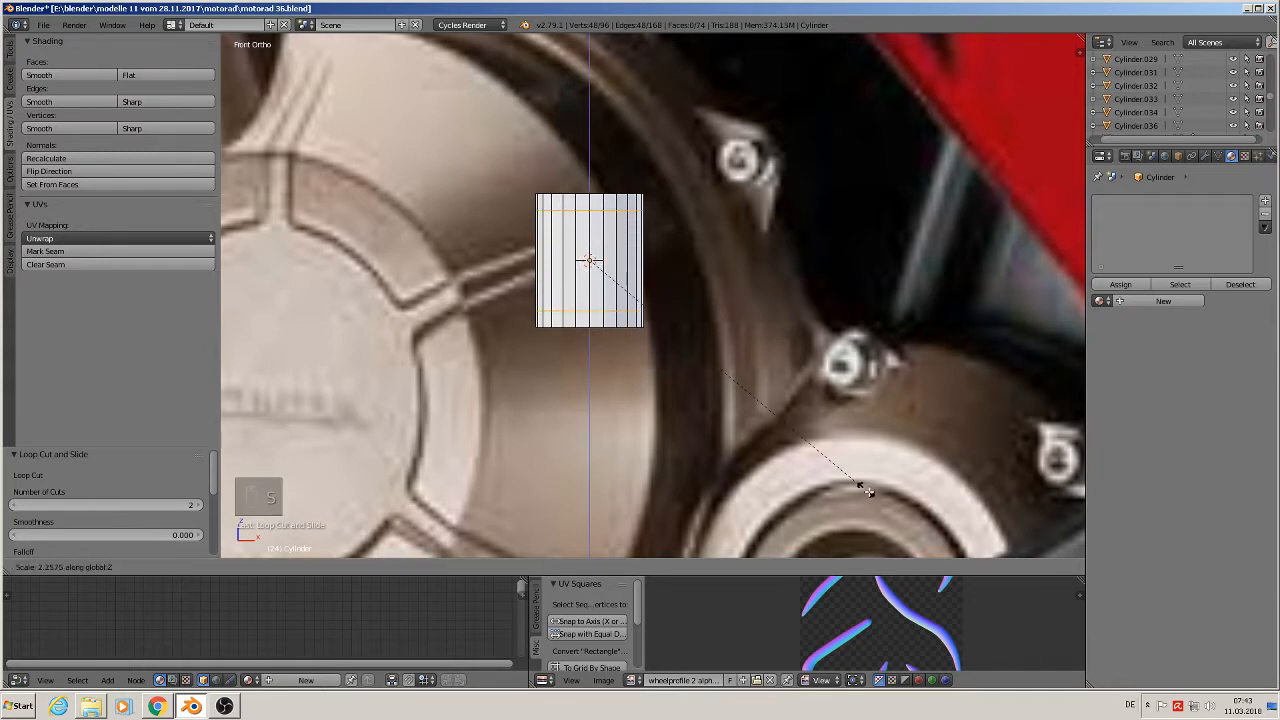
left_click(941, 548)
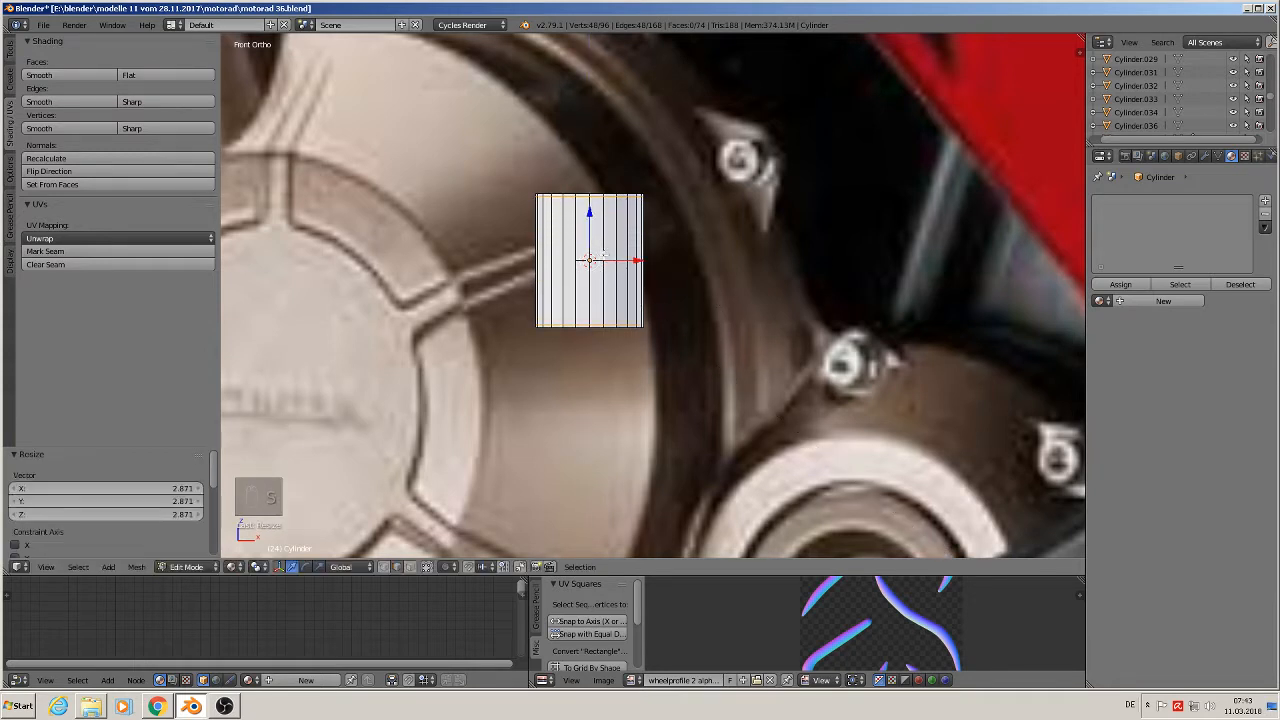
Cut two horizontal edge loops close together just below the small cylinder's upper end.
key("ctrl+r")
left_click(595, 240)
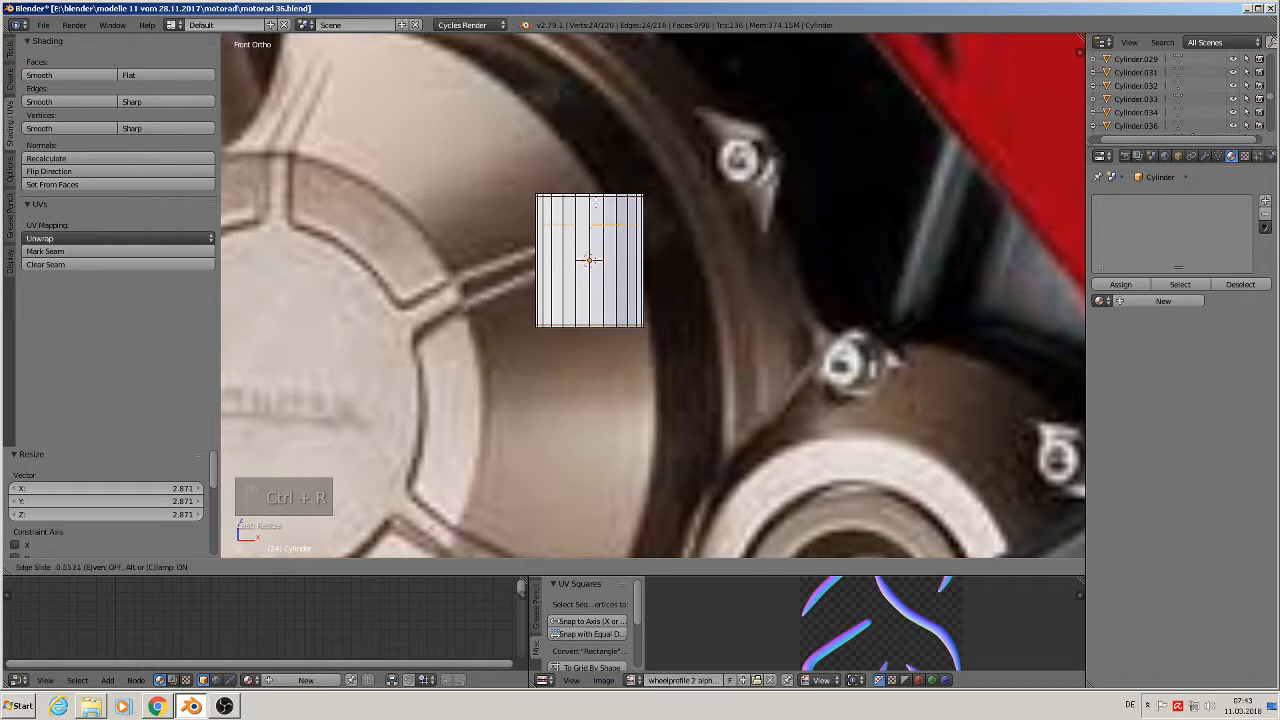
left_click(587, 291)
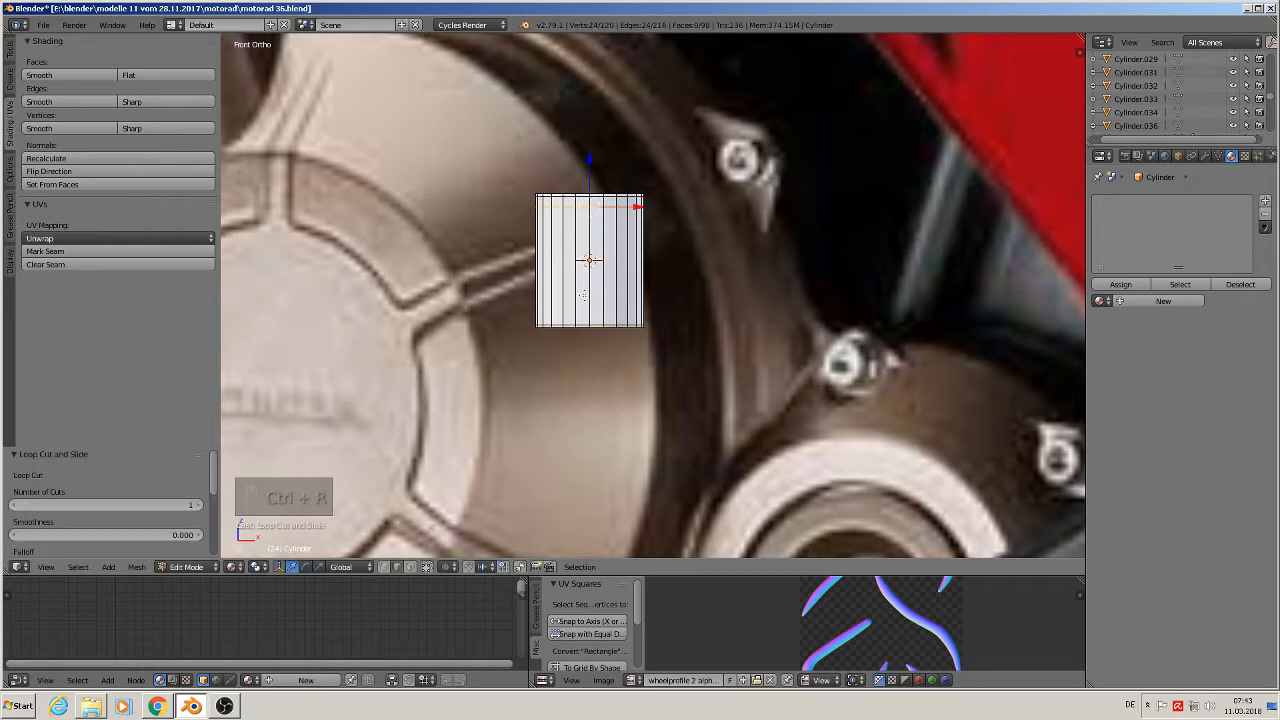
key("ctrl+r")
left_click(587, 288)
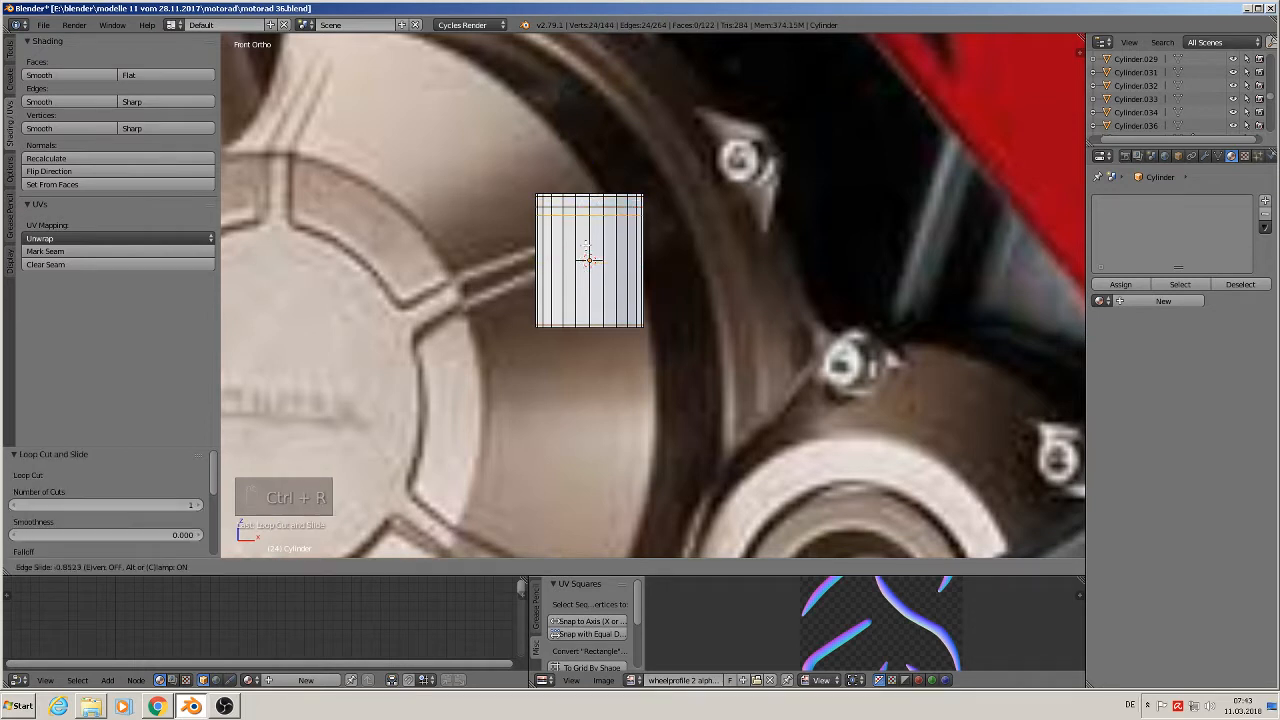
left_click(587, 255)
Extrude the narrow face ring between the two new loops and scale it inward to about 0.93 to form a groove.
scroll(587, 292, "up", 2)
left_click(409, 567)
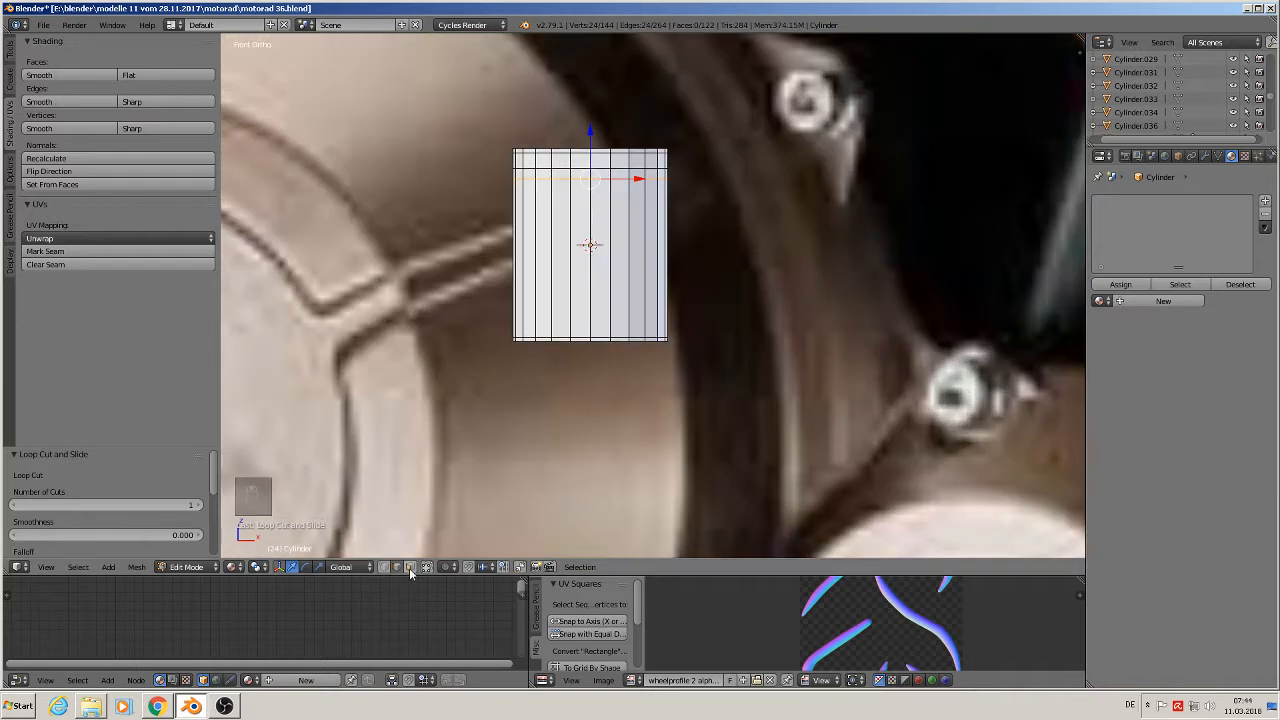
right_click(594, 175, "alt")
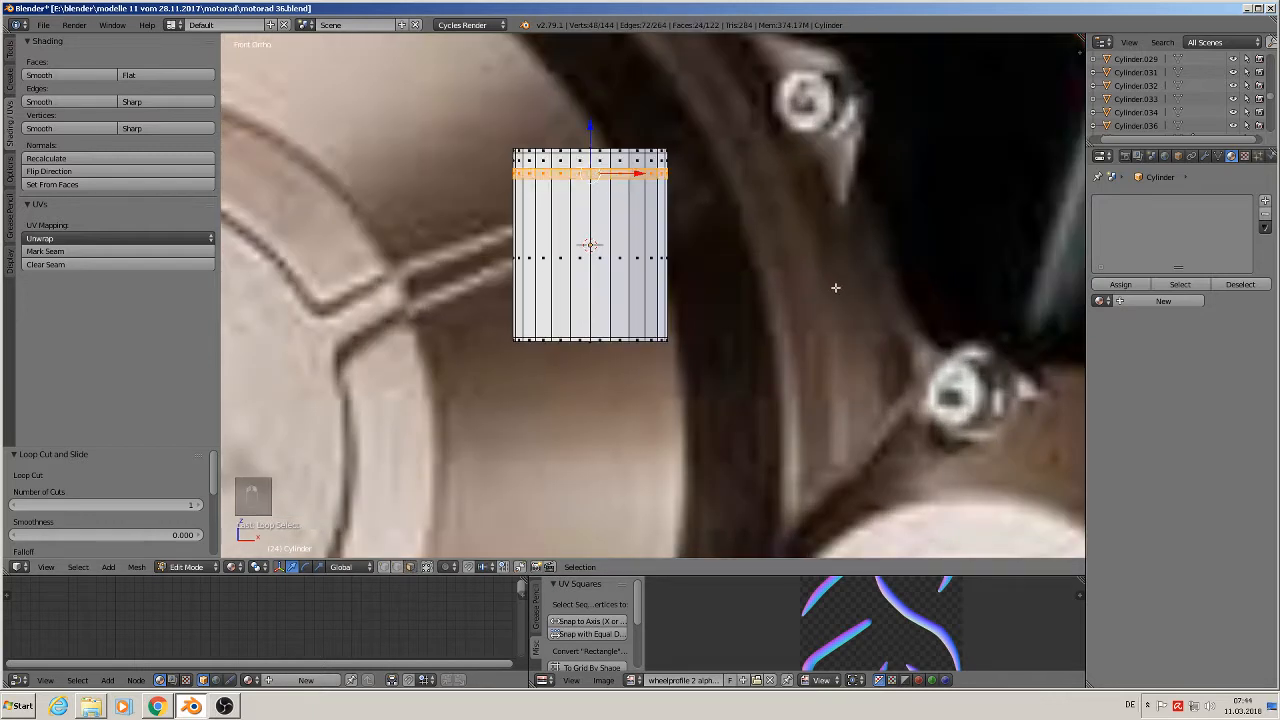
key("e")
key("s")
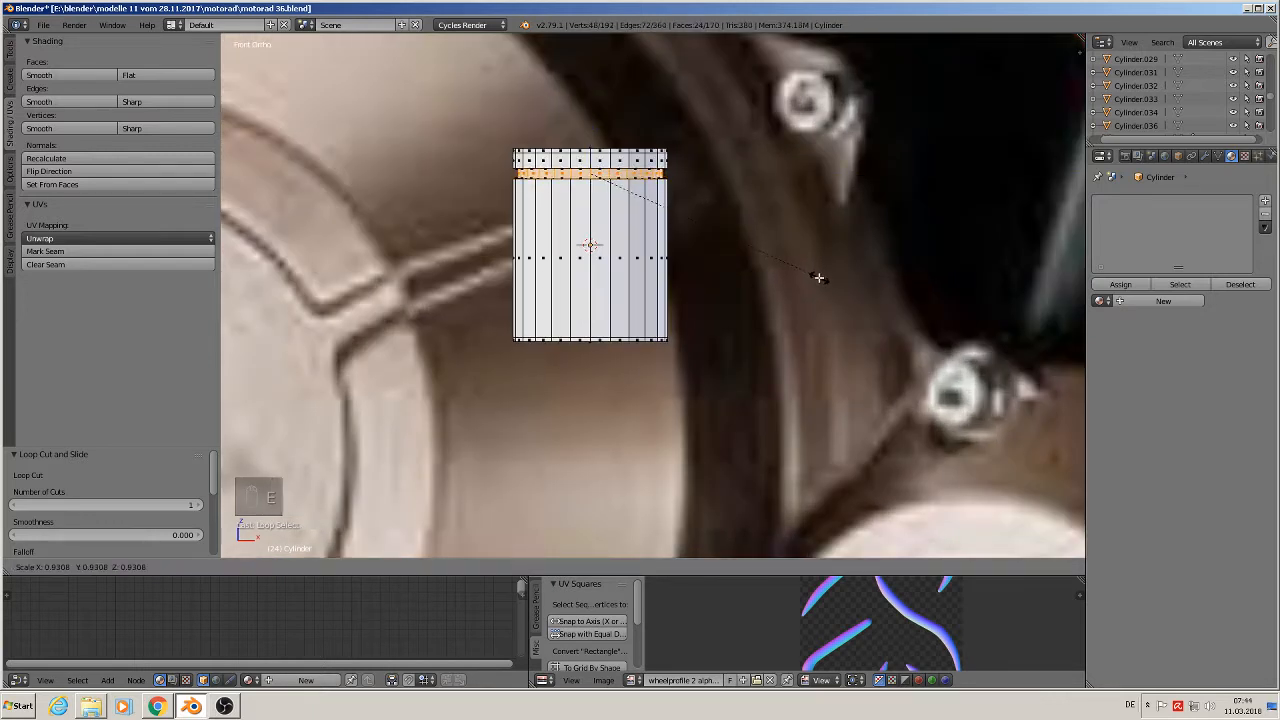
left_click(816, 275)
key("w")
key("Tab")
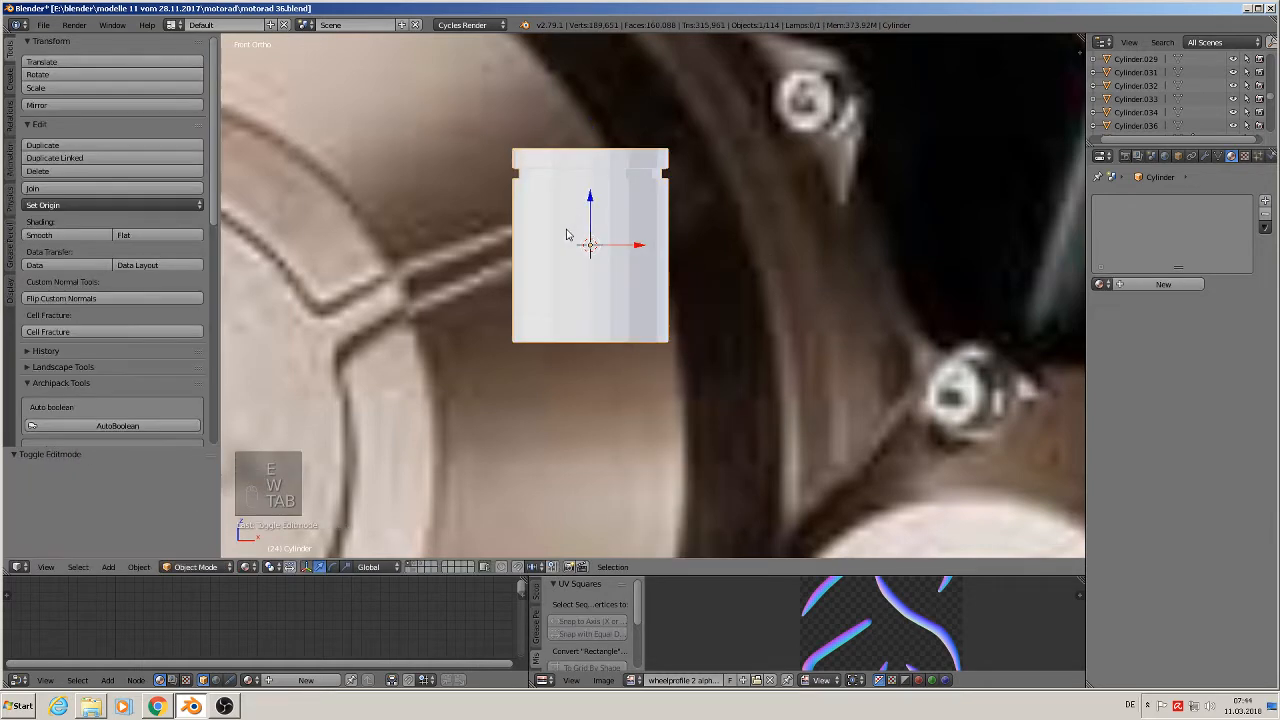
Bevel the edge loop around the cylinder's top face with an offset of 0.015 and one segment.
scroll(565, 265, "down", 6)
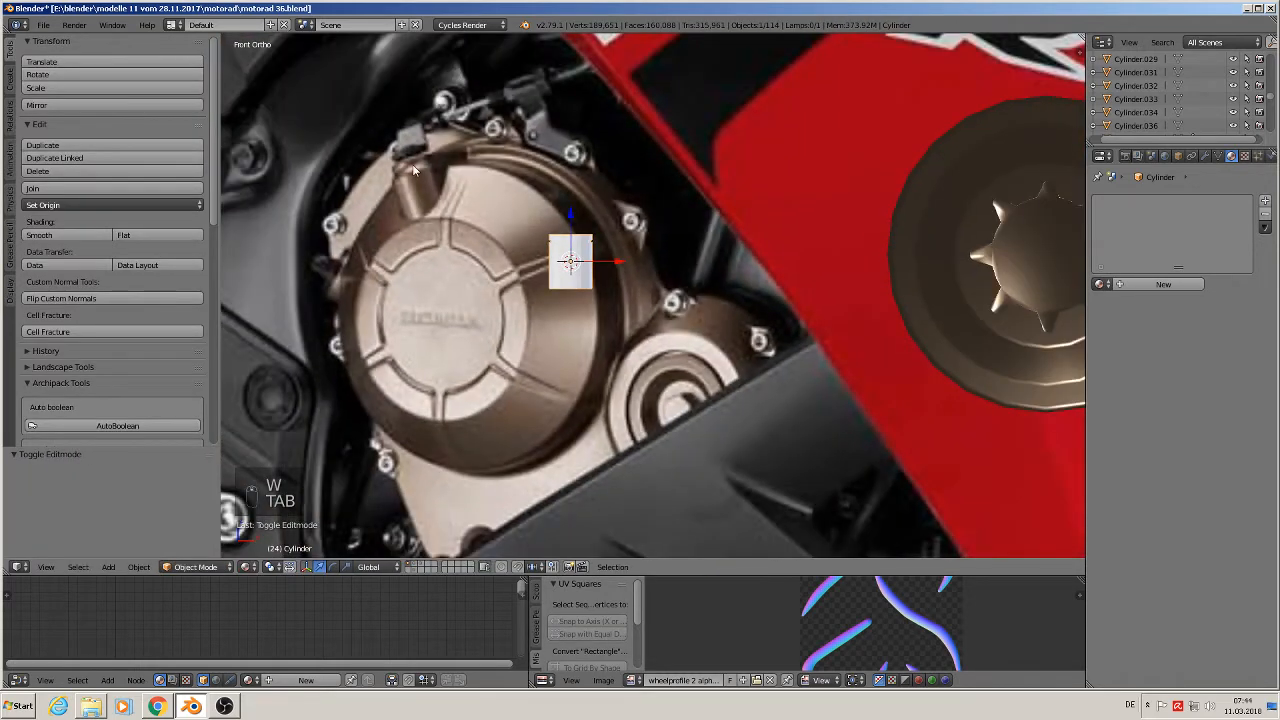
scroll(720, 425, "up", 2)
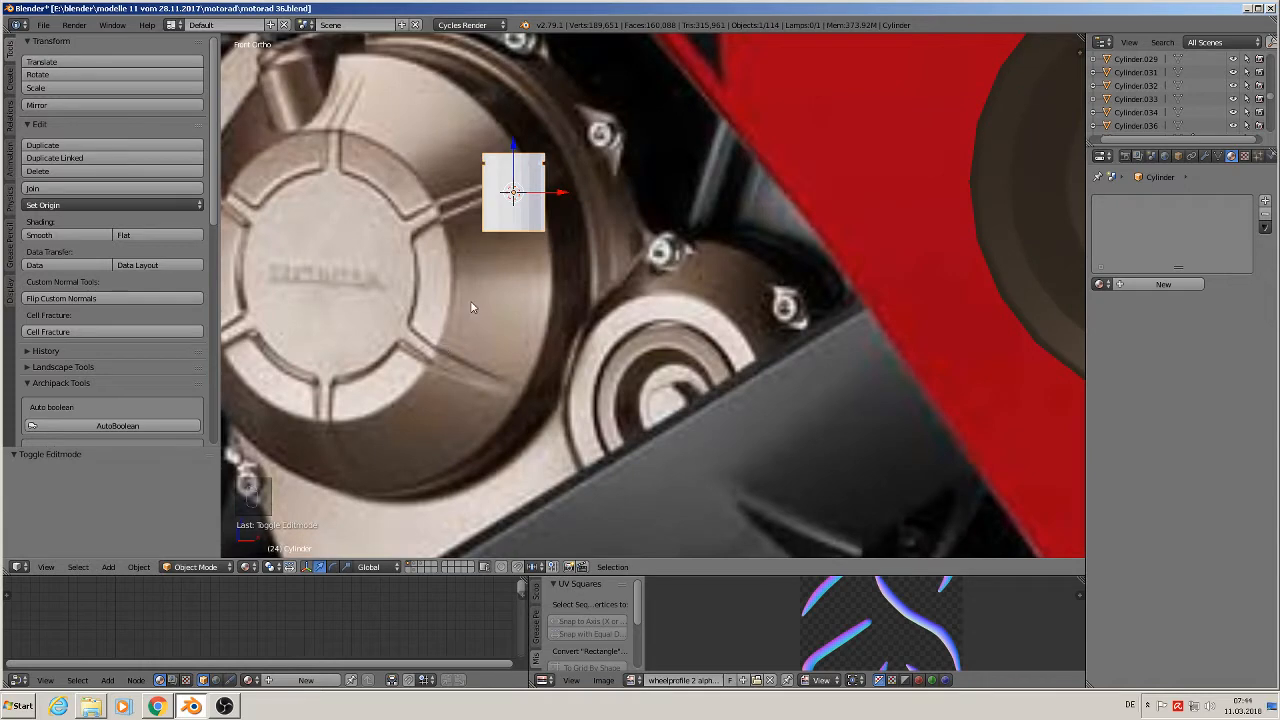
middle_click_drag(564, 204, 597, 344, "shift")
scroll(612, 298, "up", 5)
key("Tab")
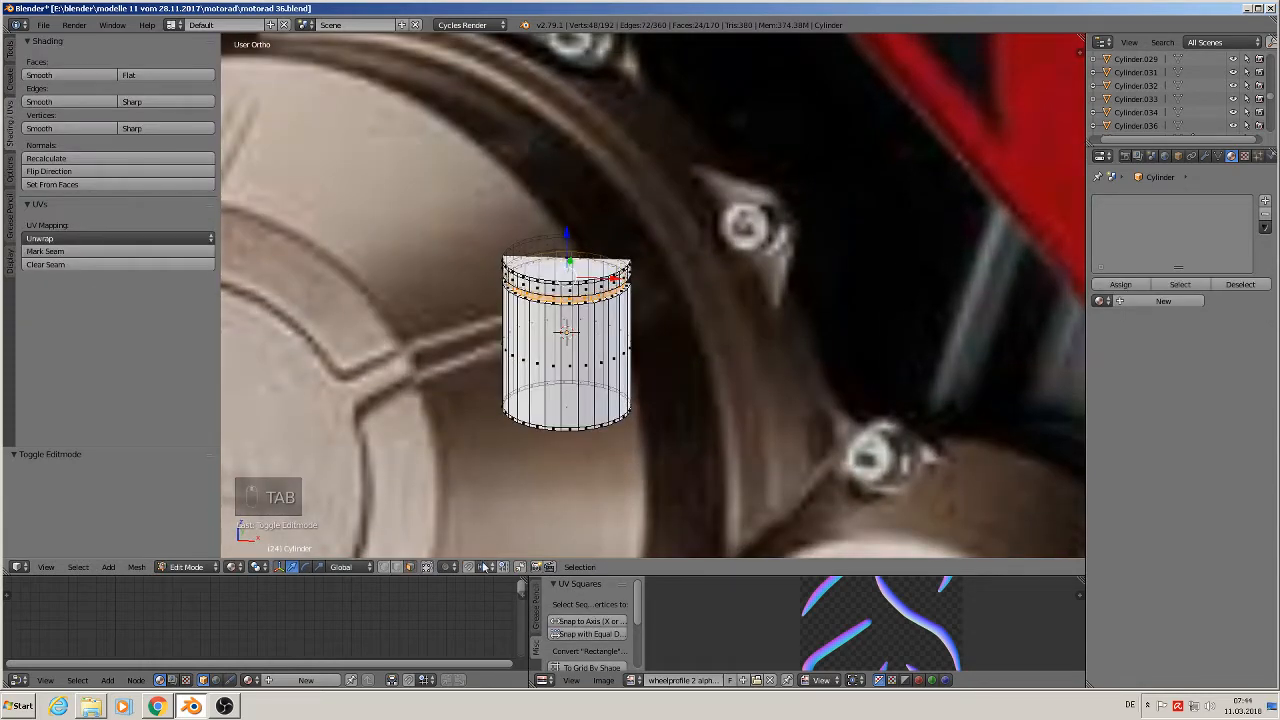
left_click(396, 567)
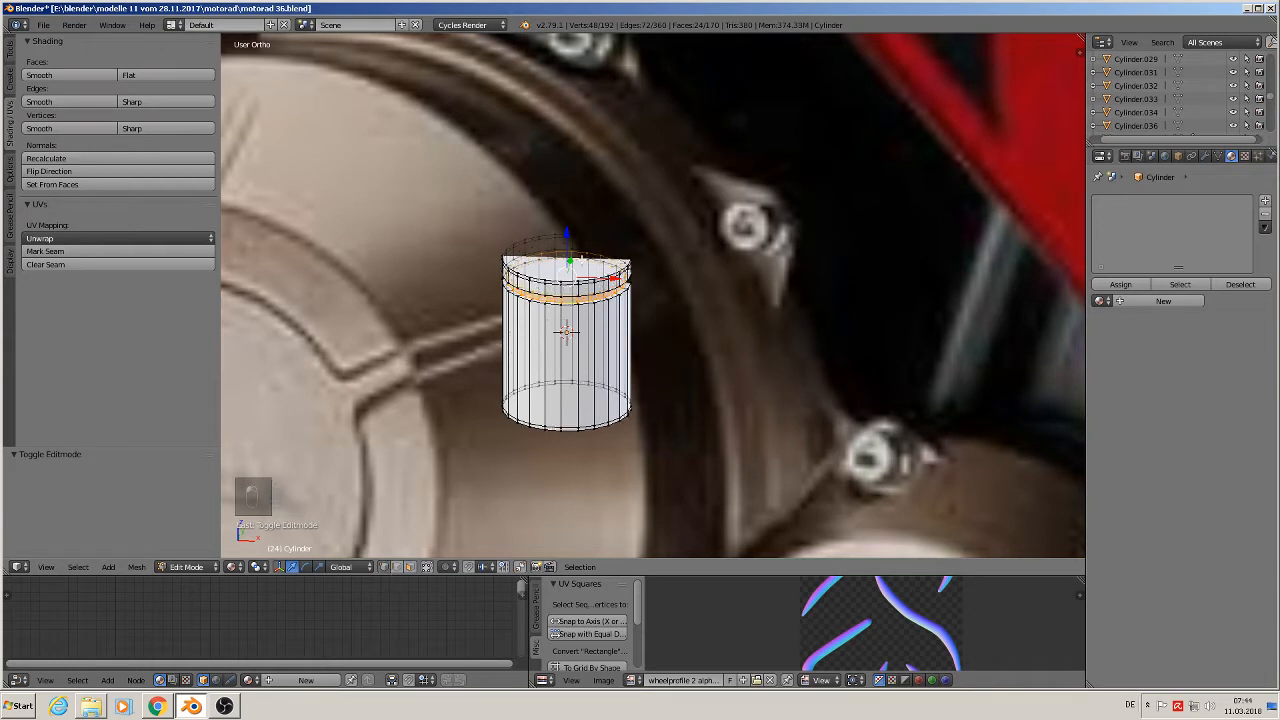
left_click(561, 274, "alt")
key("ctrl+b")
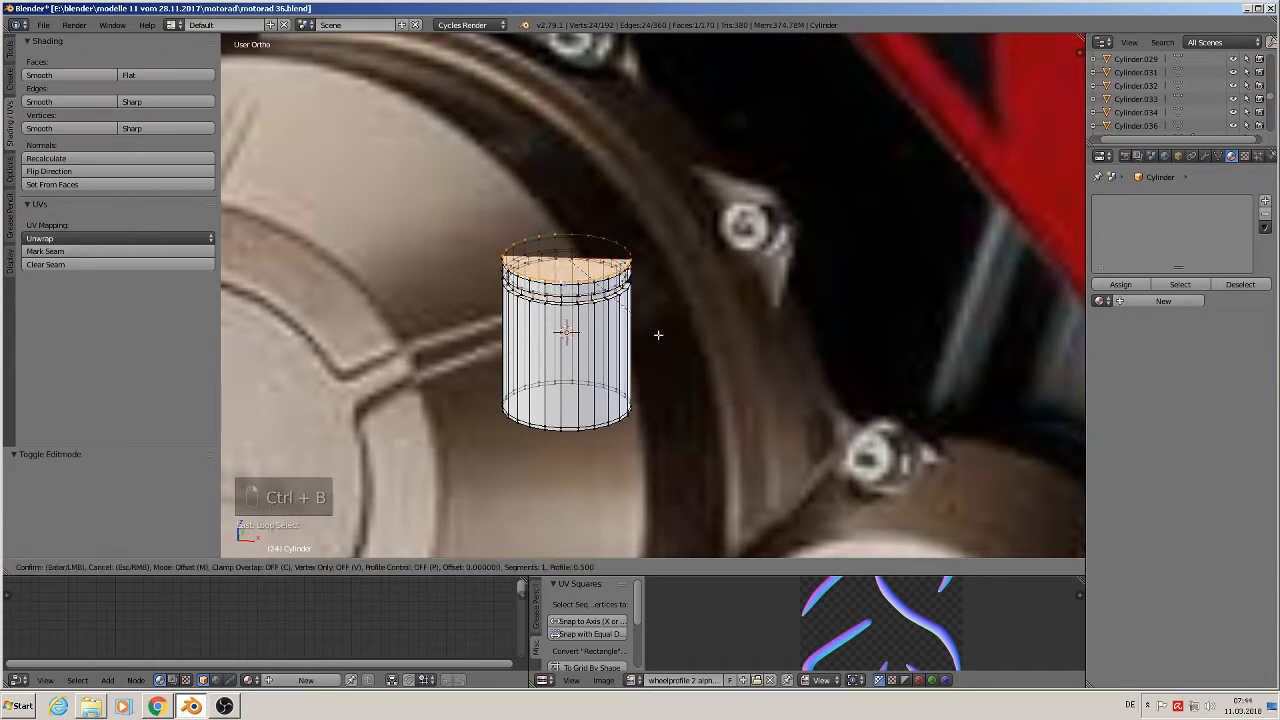
left_click(554, 461)
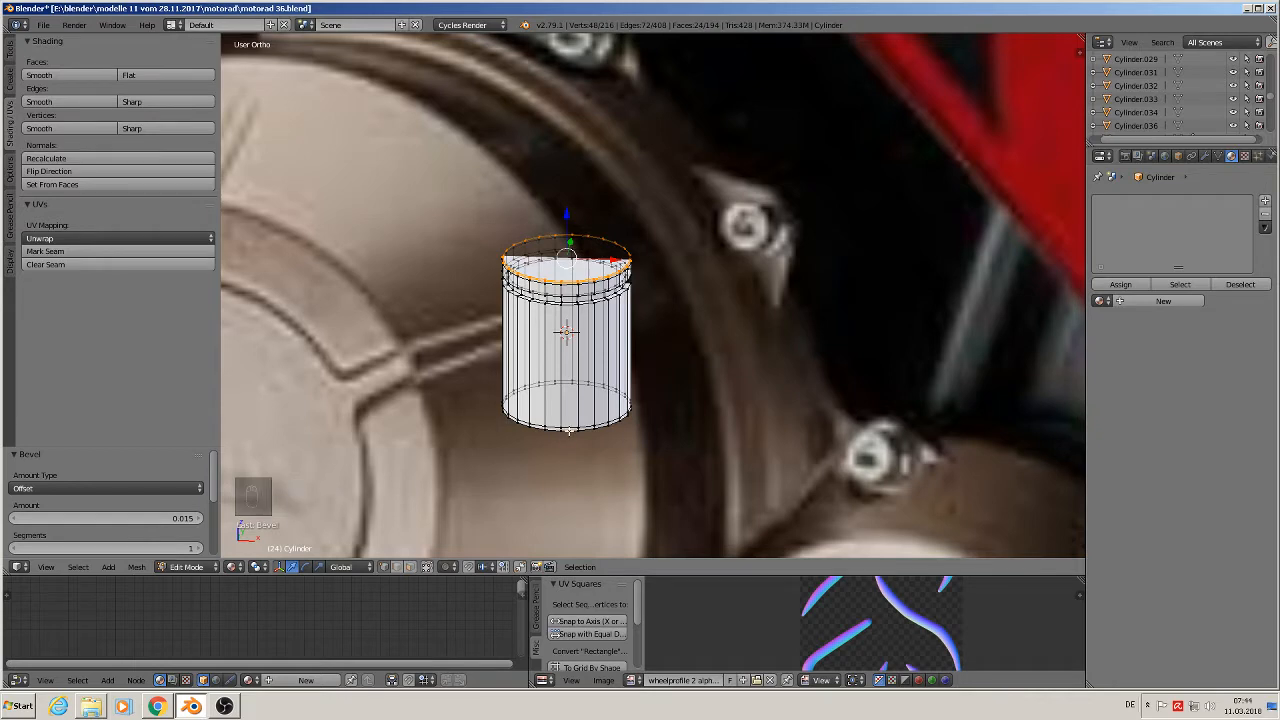
scroll(352, 269, "down", 4)
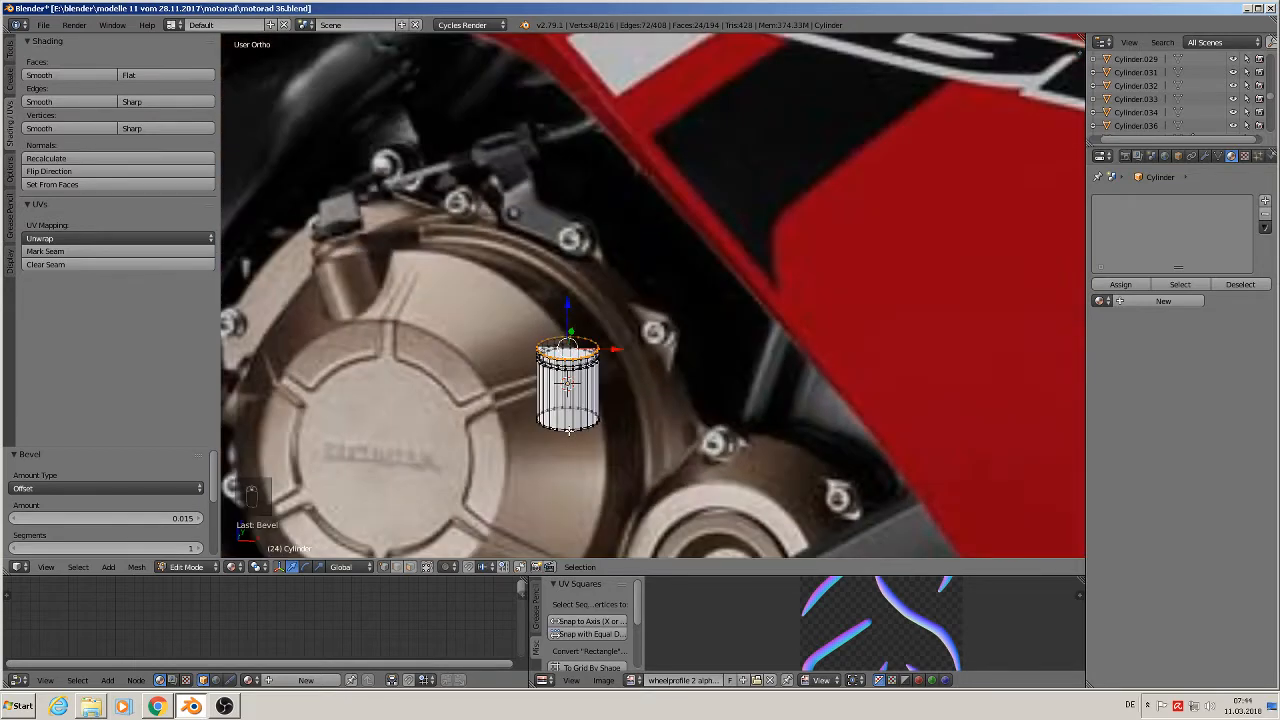
key("Tab")
Apply smooth shading to the small grooved cylinder in front view.
scroll(511, 378, "down", 4)
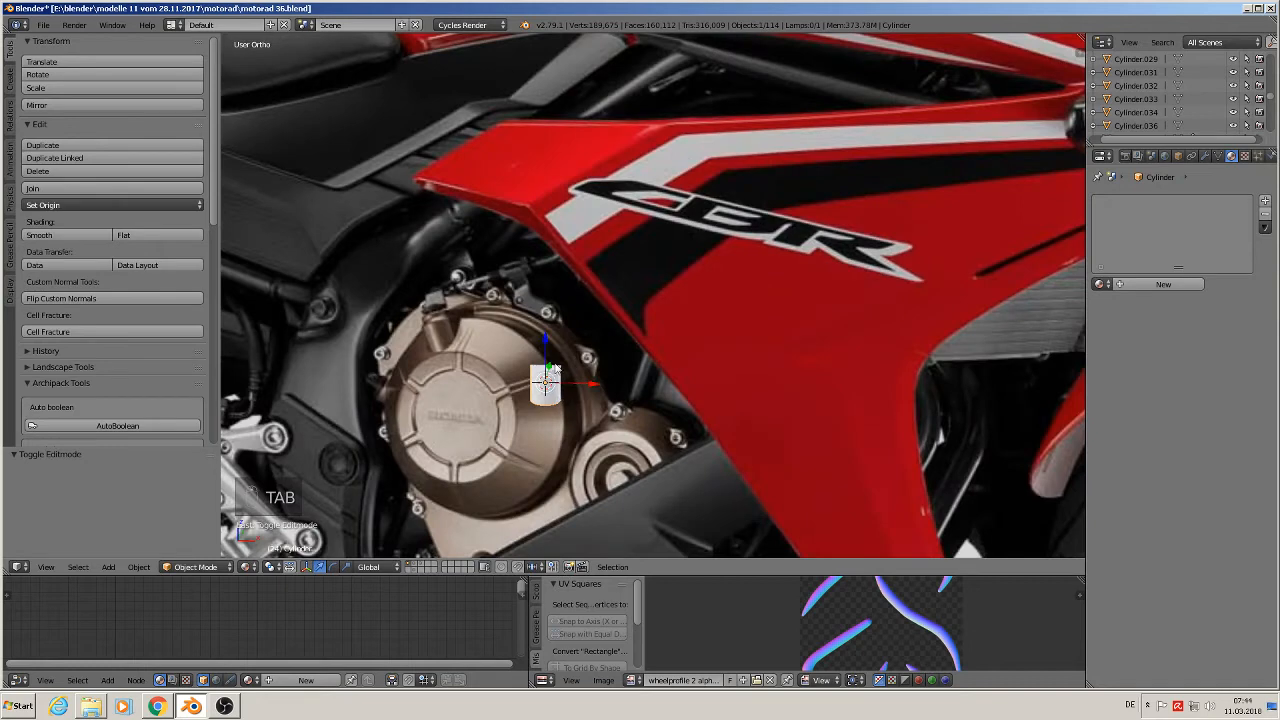
key("KP_1")
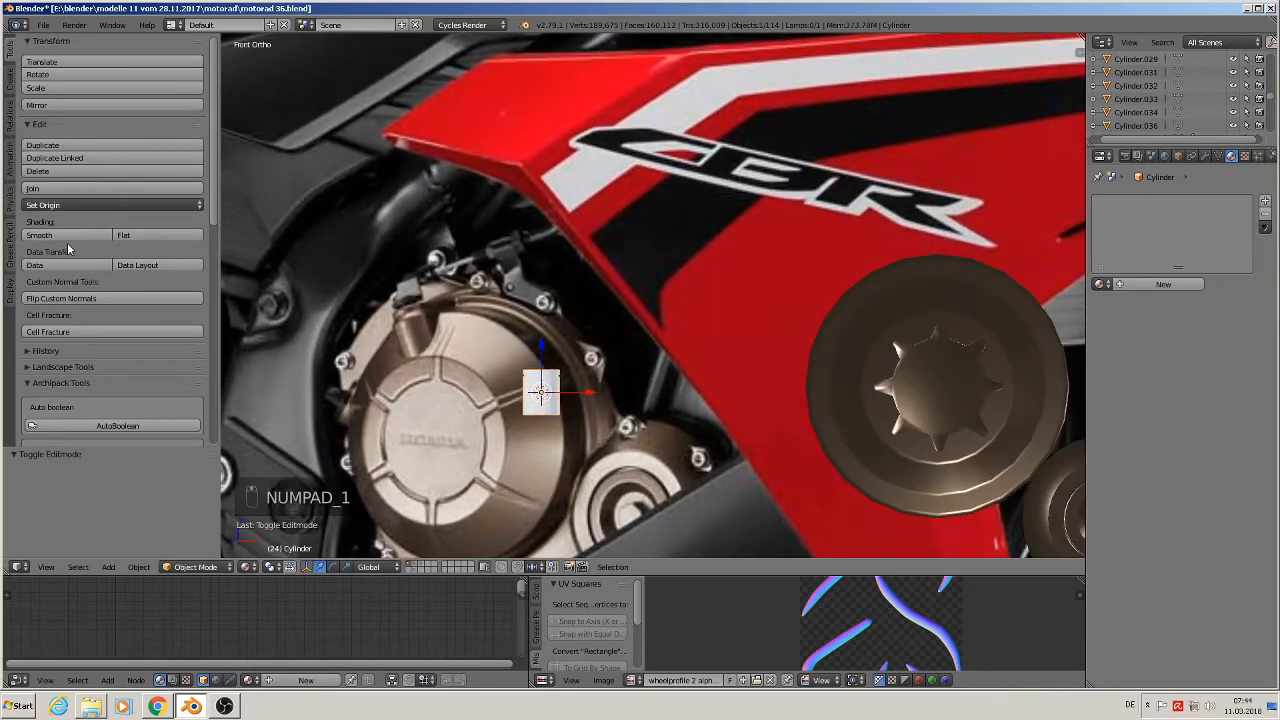
left_click(54, 236)
scroll(551, 397, "up", 10)
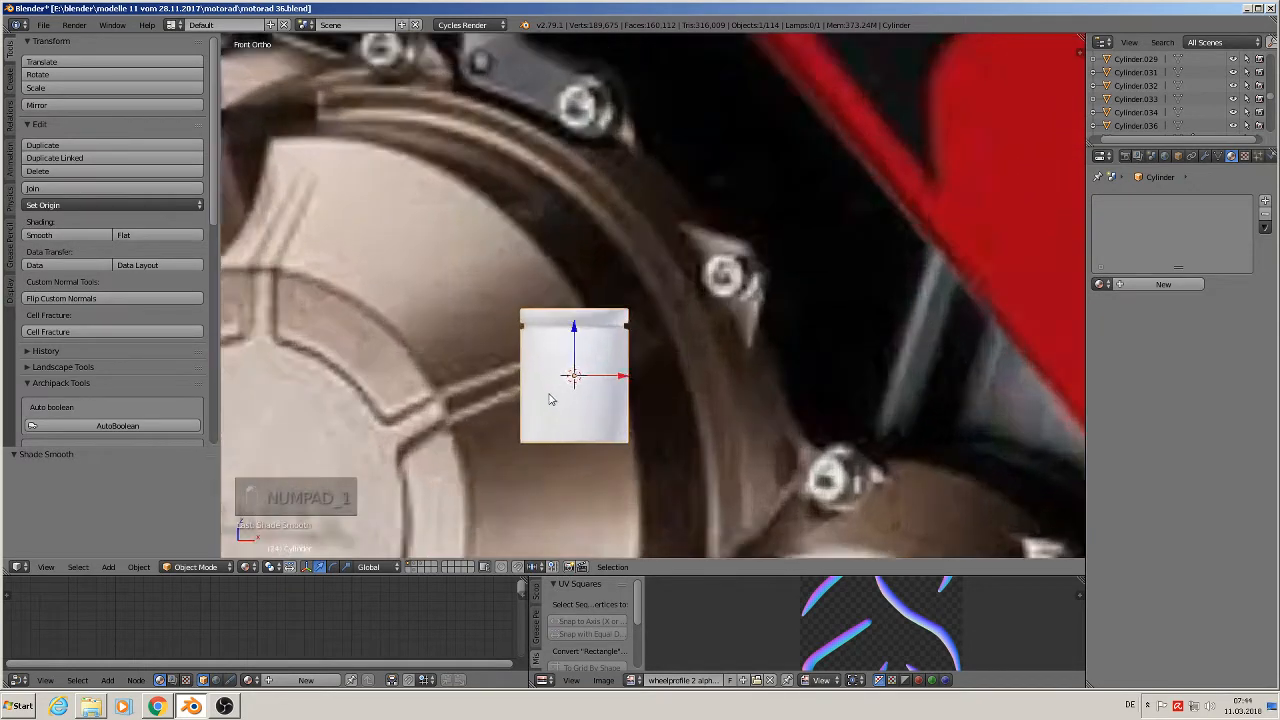
Add one supporting edge loop at the lower edge of the cylinder's top collar and one at the groove's upper edge.
key("Tab")
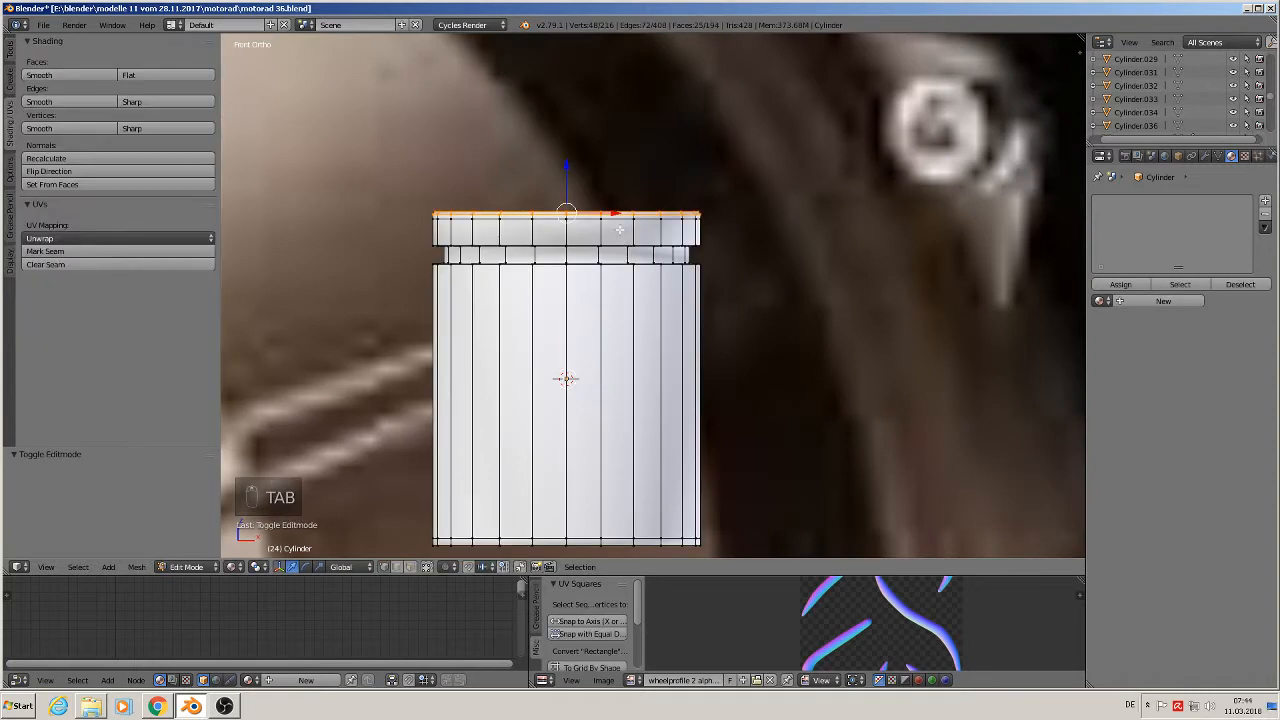
key("ctrl+r")
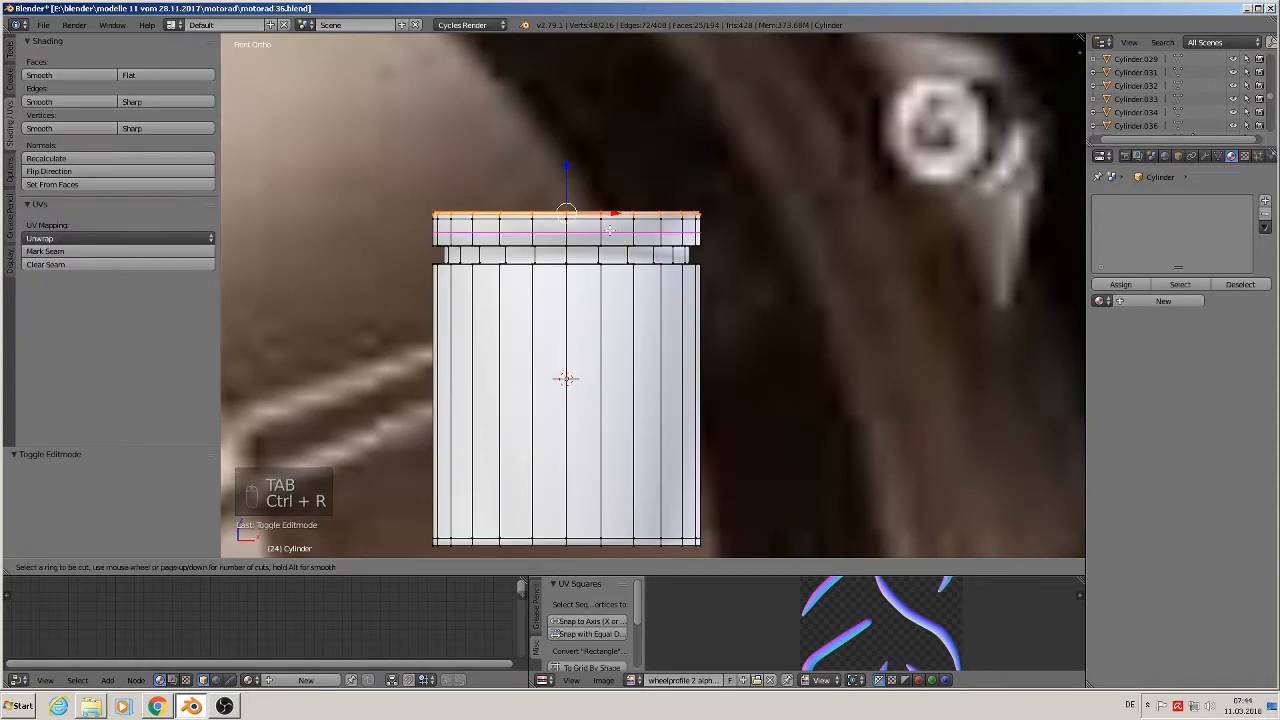
left_click(613, 233)
left_click(610, 246)
key("ctrl+r")
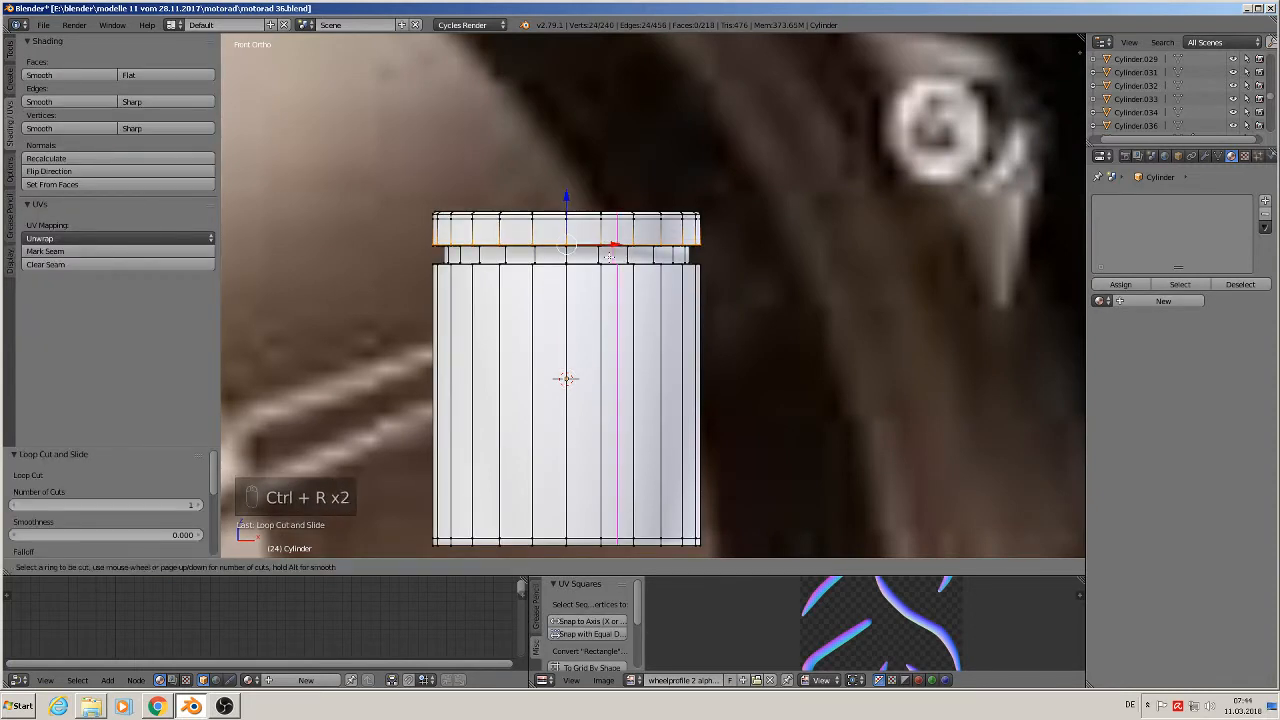
left_click(605, 252)
left_click(603, 251)
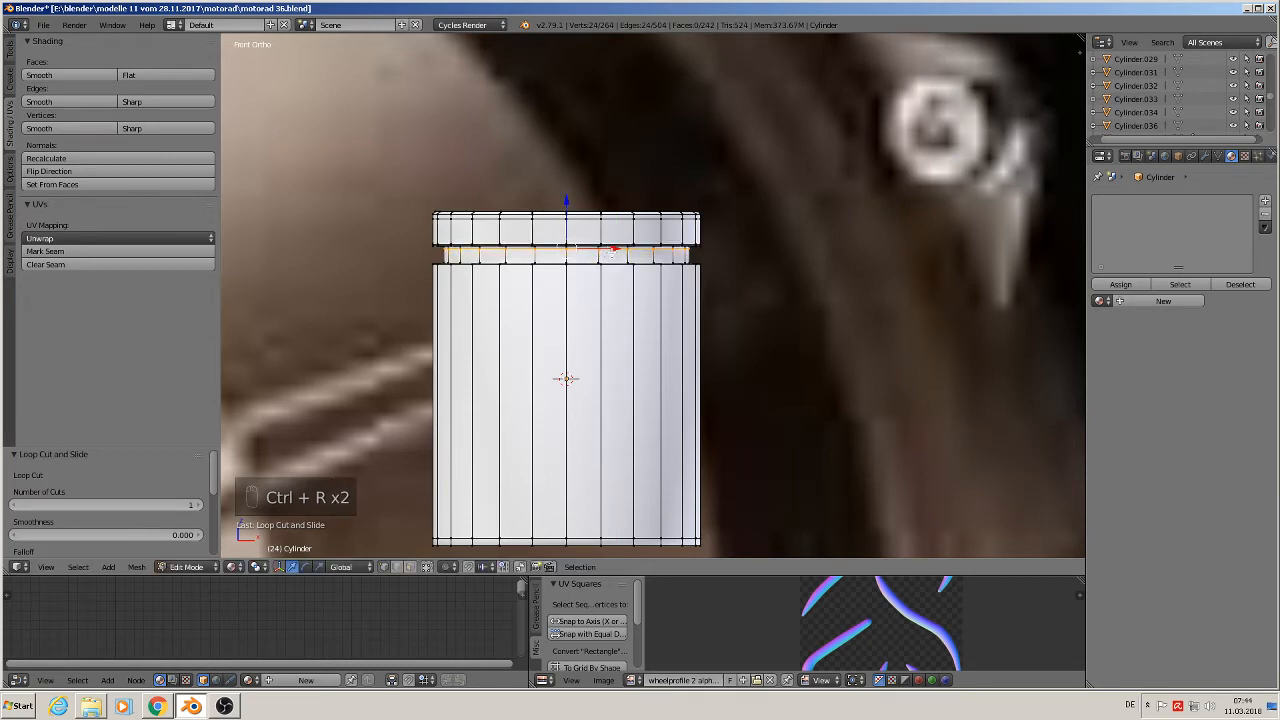
key("Tab")
Move the small cylinder by 0.855 along X and 0.261 along Z to the upper area of the large round part.
scroll(700, 360, "down", 10)
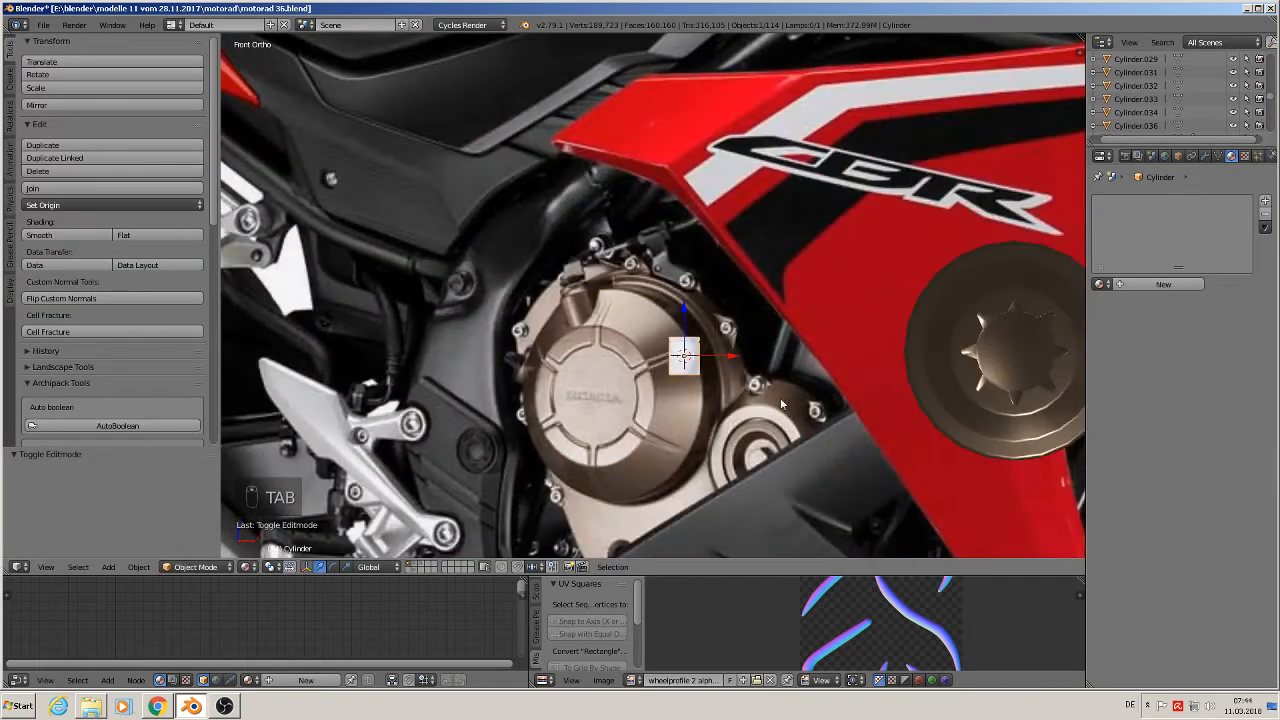
middle_click_drag(782, 404, 553, 360, "shift")
key("g")
key("x")
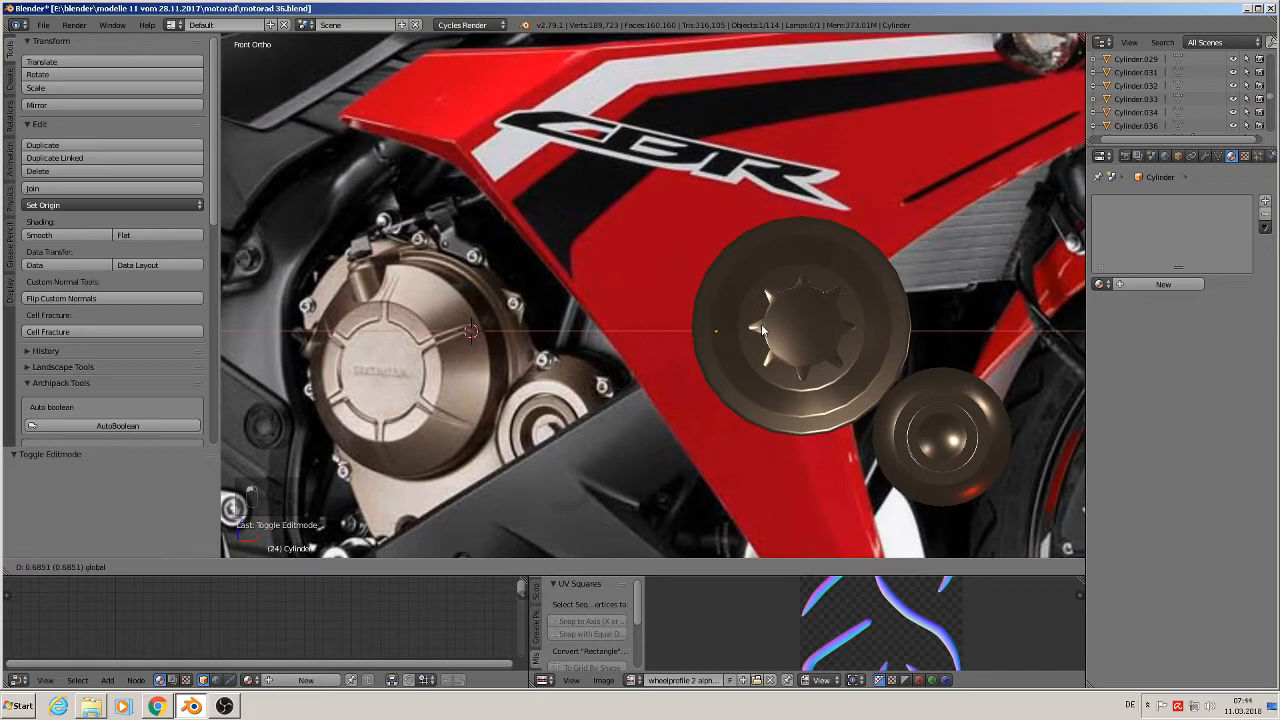
left_click(825, 336)
key("g")
key("z")
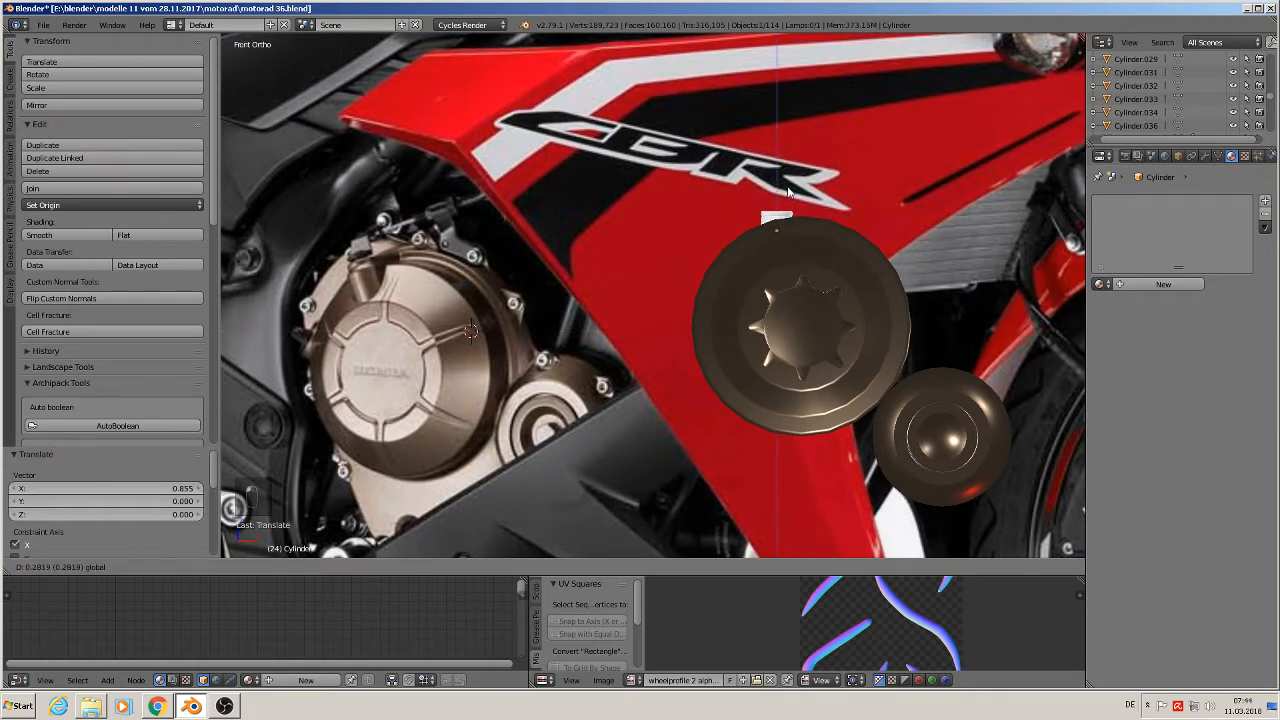
left_click(790, 196)
Move the small cylinder by -2.873 along Y in top view to bring it to the round parts' depth.
middle_click_drag(790, 196, 790, 372)
scroll(815, 268, "down", 4)
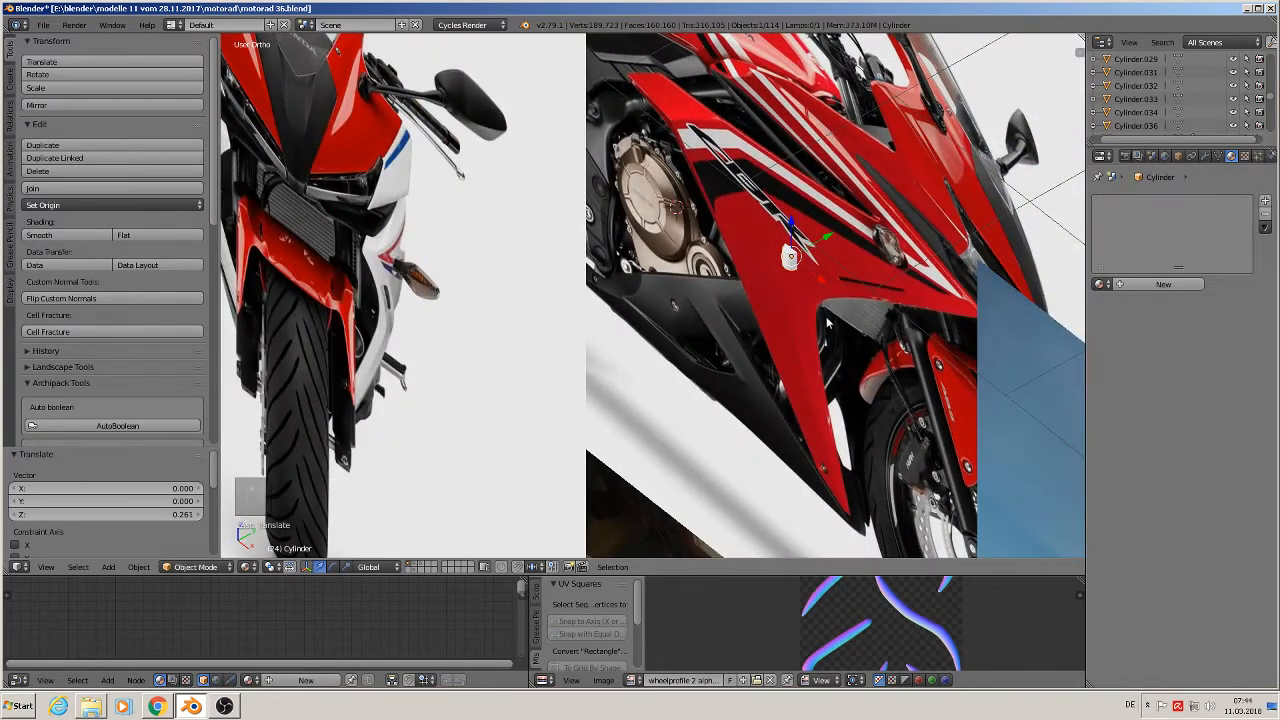
key("KP_7")
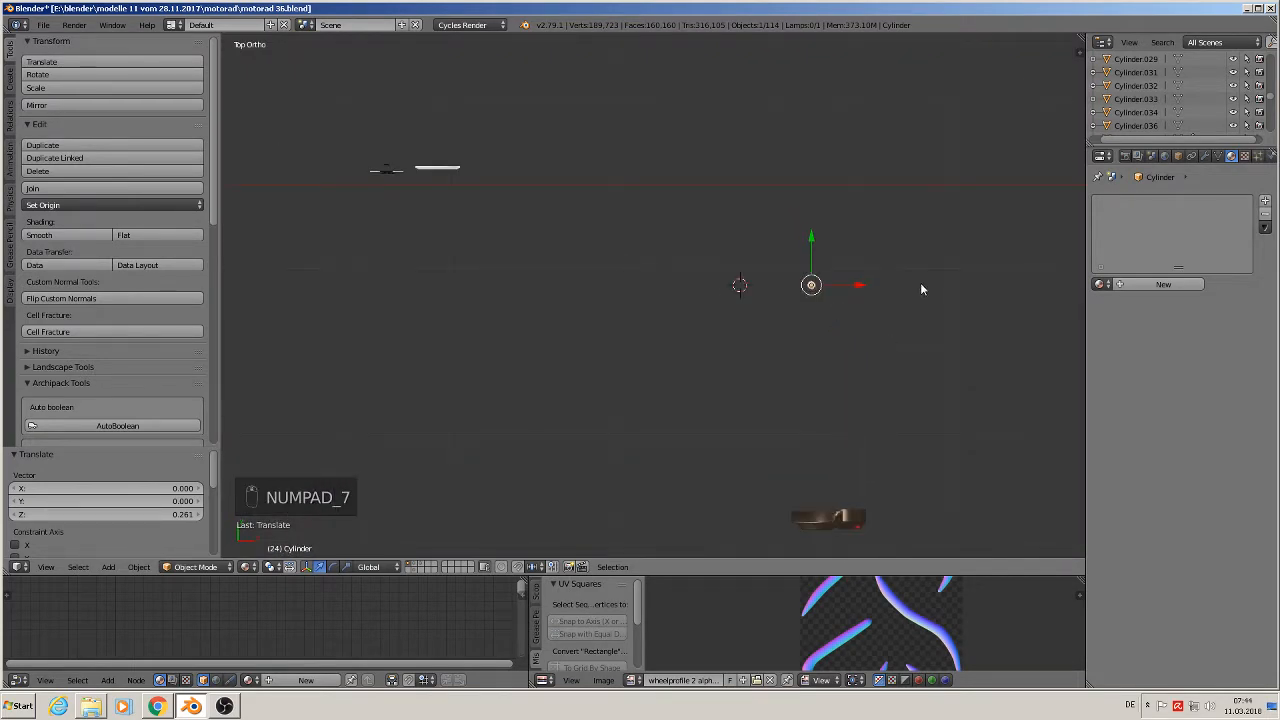
left_click_drag(811, 242, 840, 472)
key("KP_Decimal")
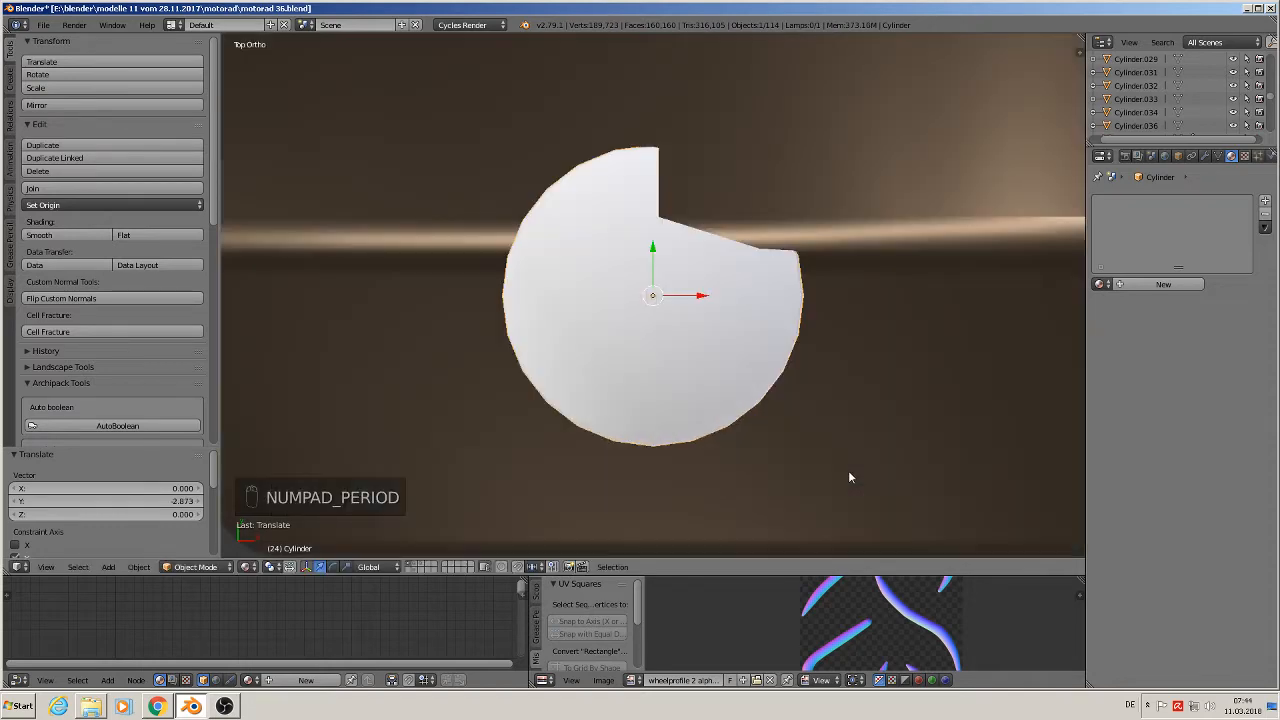
key("KP_3")
key("KP_1")
scroll(808, 480, "down", 5)
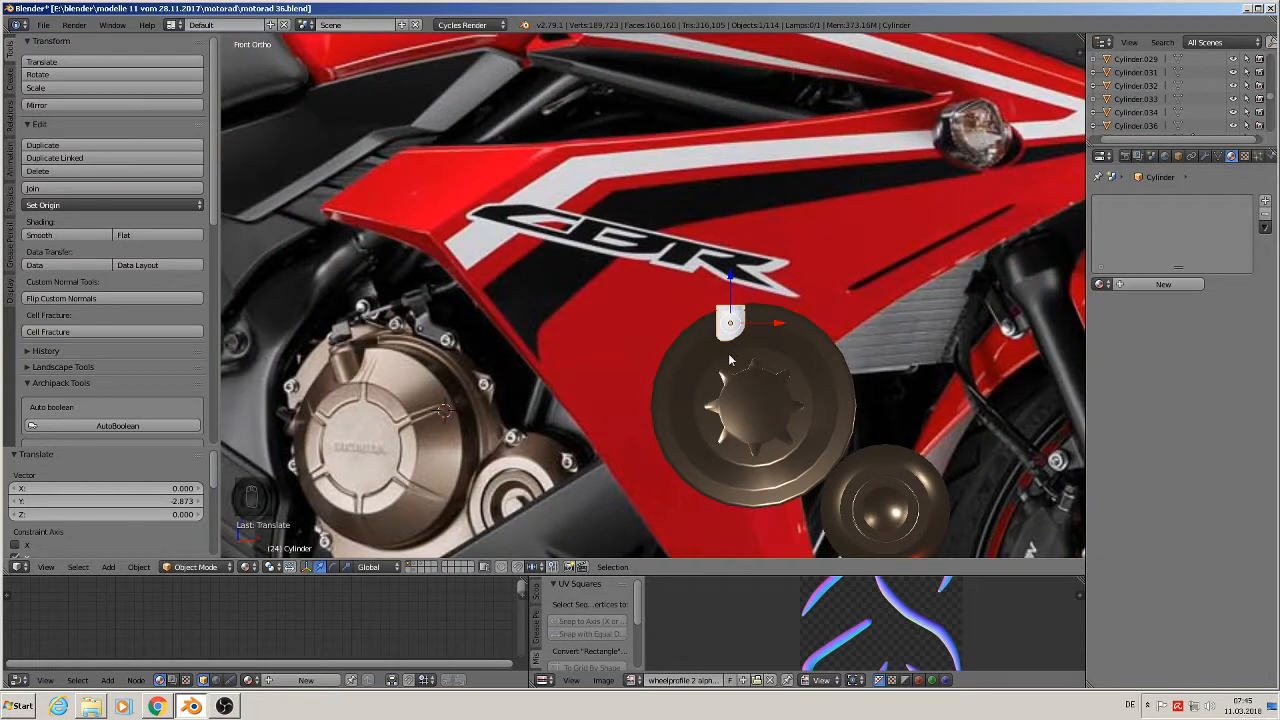
Fine-tune the cylinder's position on the large round part: -0.046 along Y, slightly along Z, and 0.010 back along Y.
middle_click_drag(732, 346, 762, 327)
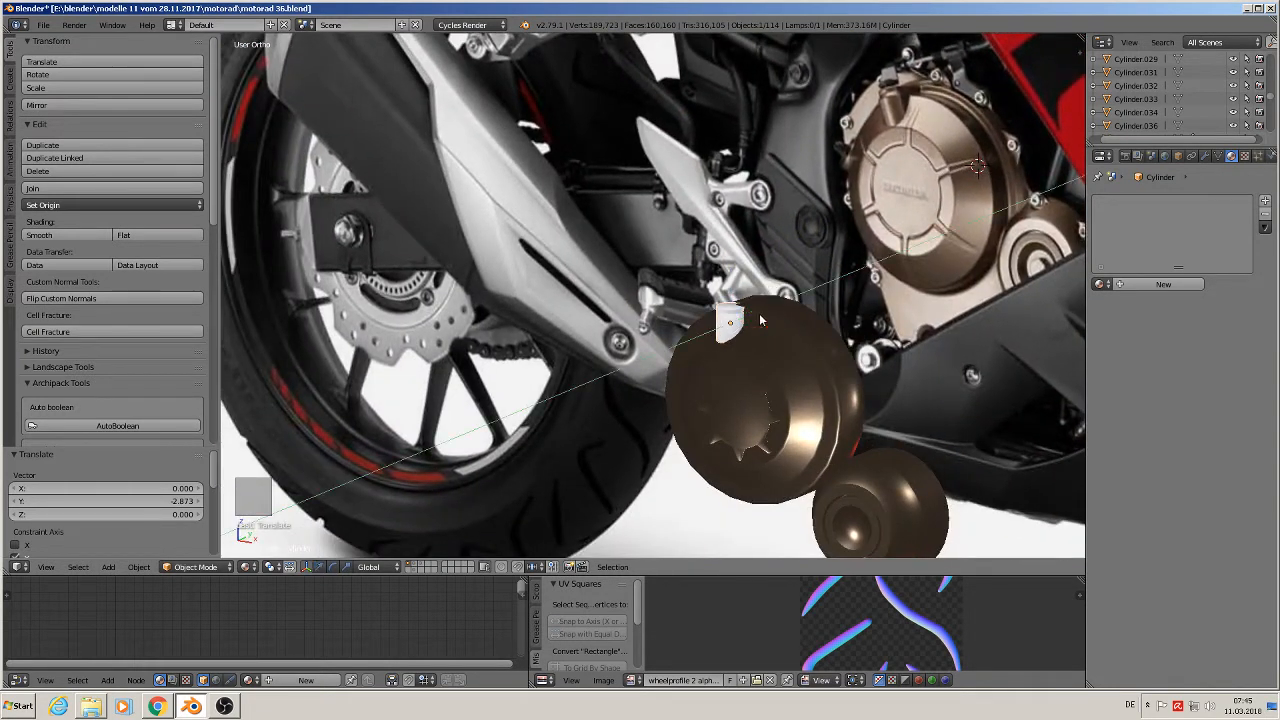
key("g")
key("y")
key("z")
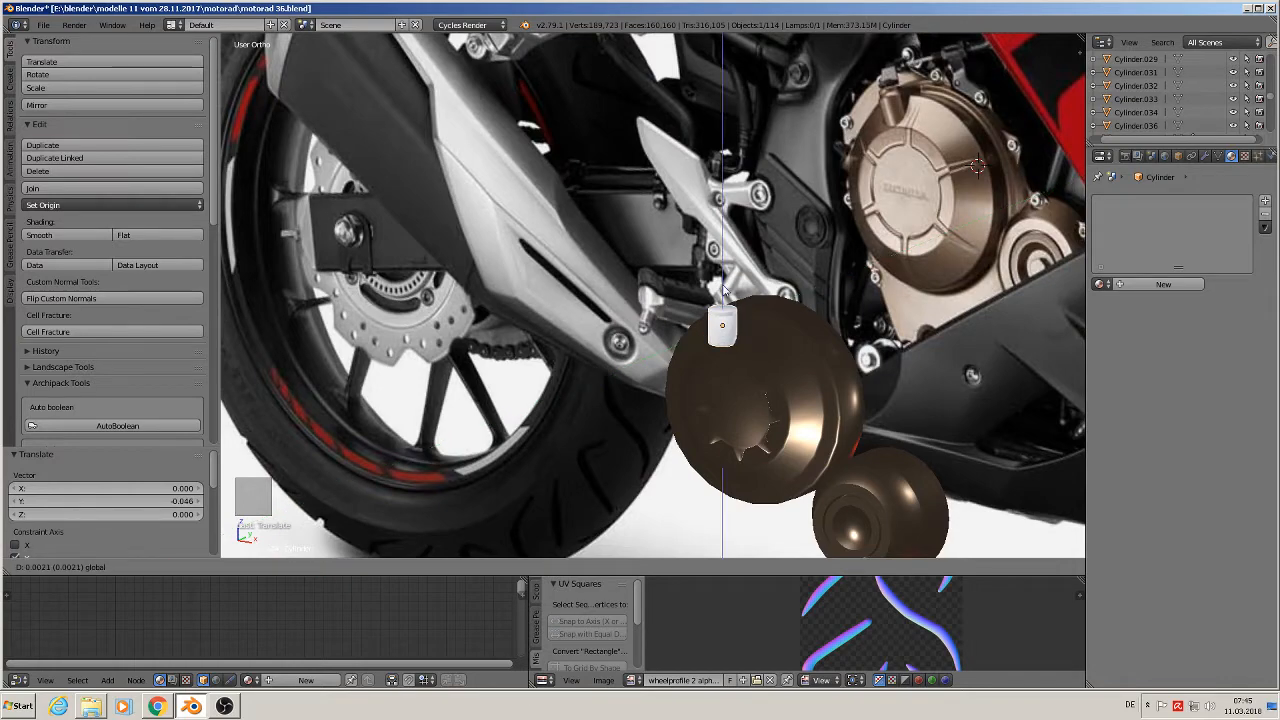
left_click(726, 302)
middle_click_drag(736, 312, 695, 338)
key("g")
key("y")
left_click(762, 321)
Scale the small grooved cylinder to 0.770.
key("s")
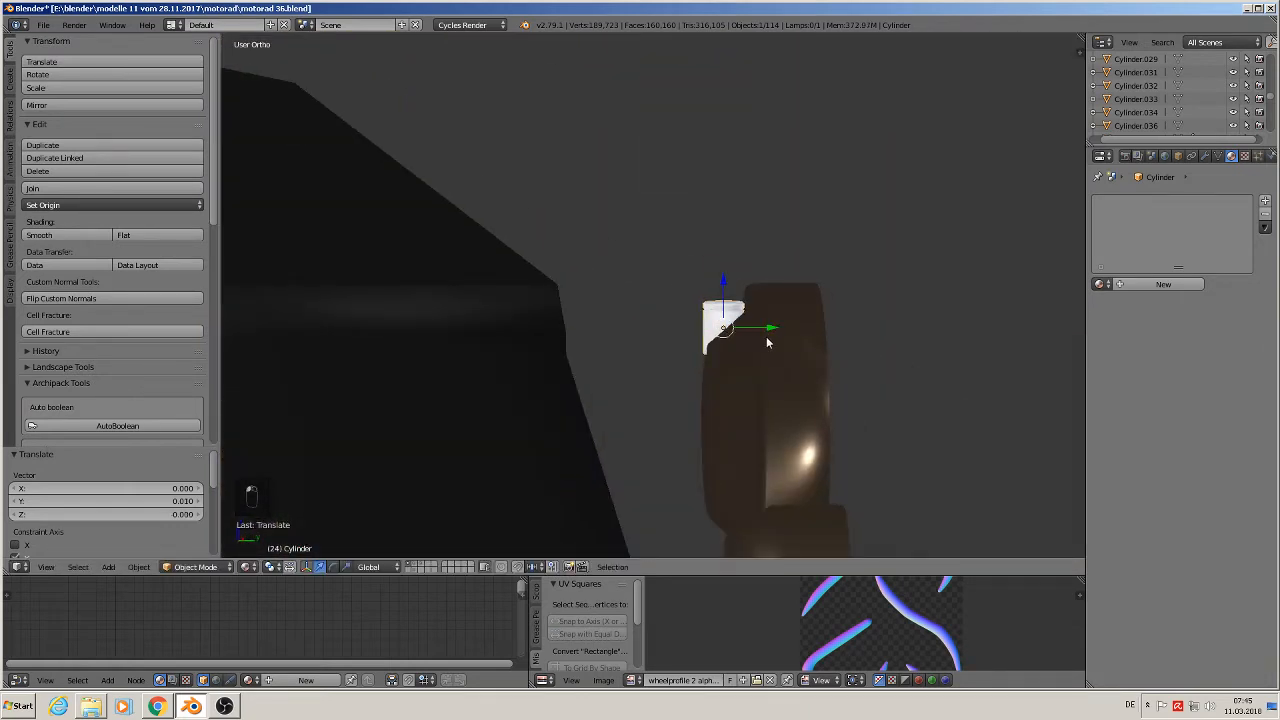
left_click(757, 331)
middle_click_drag(757, 331, 900, 326)
scroll(855, 345, "down", 3)
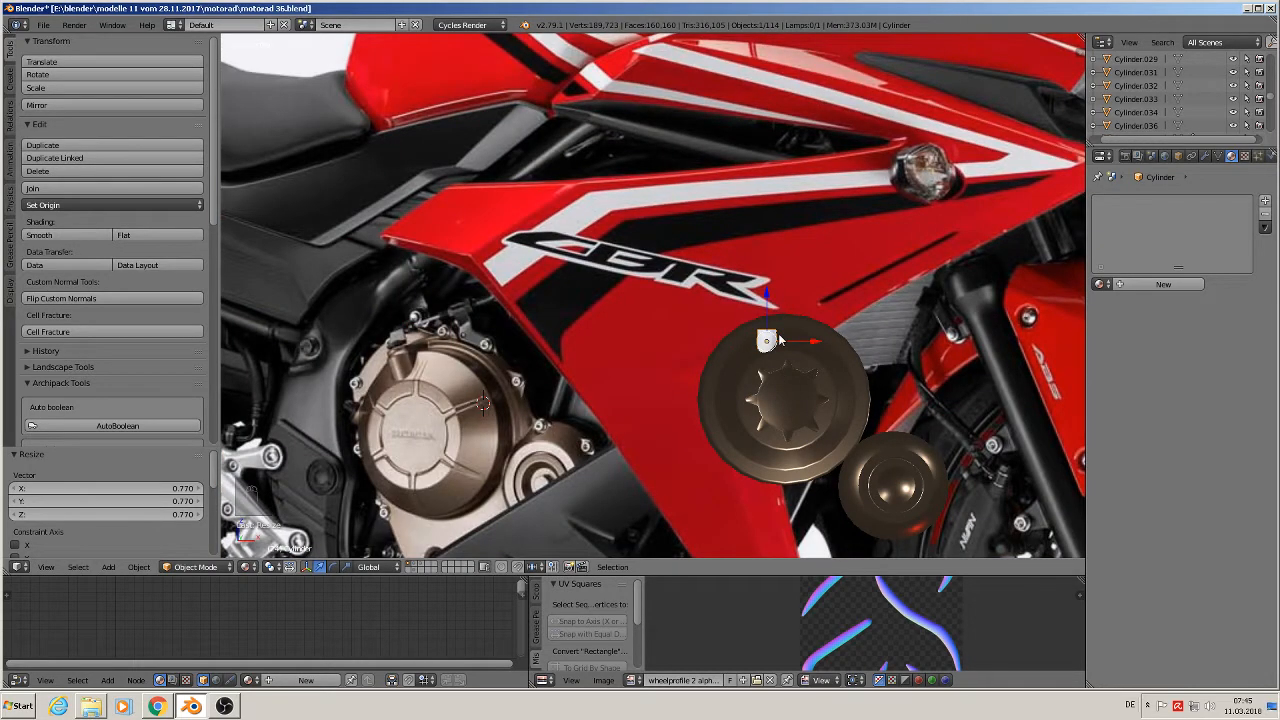
Circle-select the vertices of the cylinder's upper grooved end and raise them along Z to lengthen the cylinder.
scroll(779, 341, "up", 5)
key("Tab")
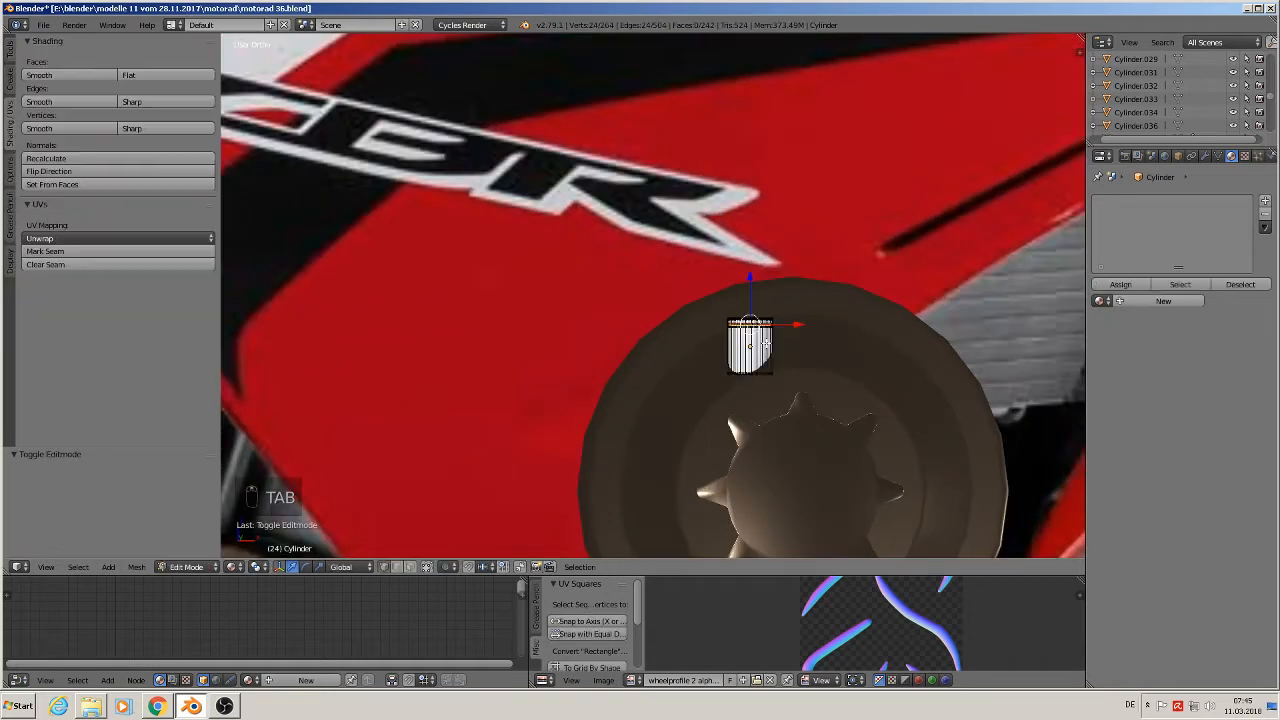
key("a")
key("a")
key("c")
left_click_drag(783, 322, 705, 321)
key("Escape")
left_click_drag(760, 284, 760, 259)
key("Tab")
scroll(793, 365, "down", 5)
Assign the existing kupfer PURE material to the small grooved cylinder on the large round part.
key("a")
key("a")
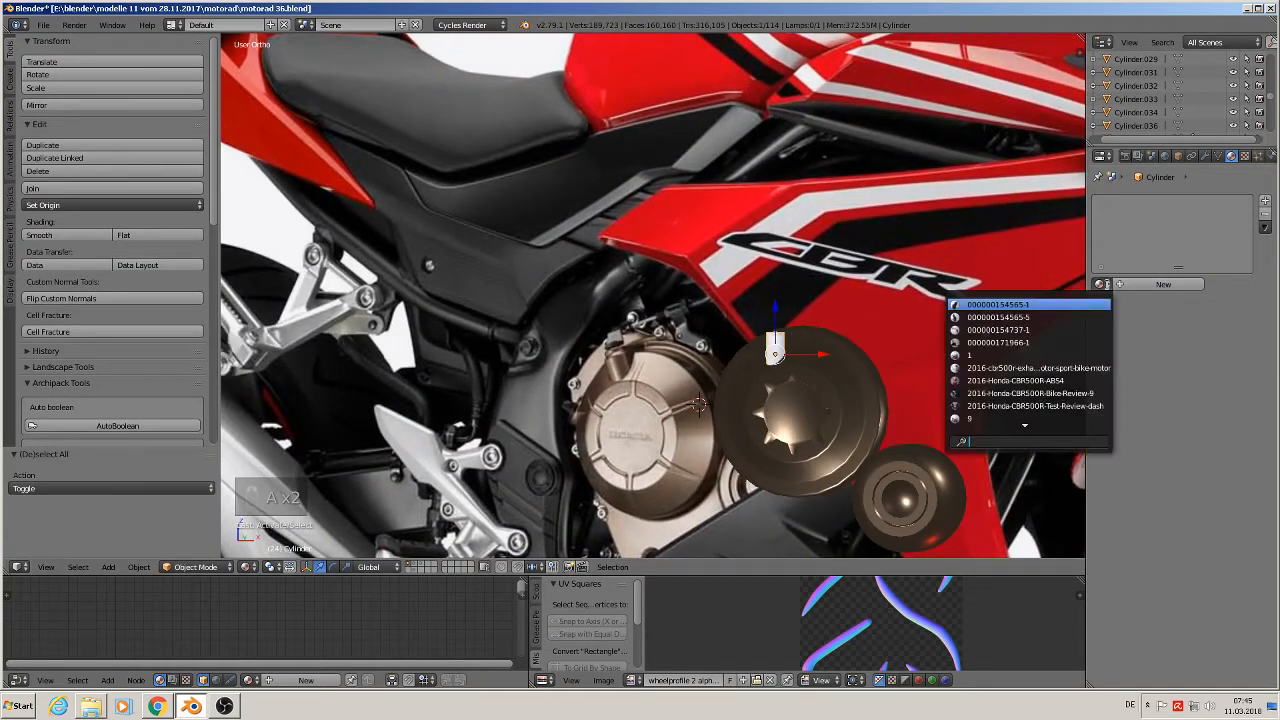
left_click(1102, 284)
type("kup")
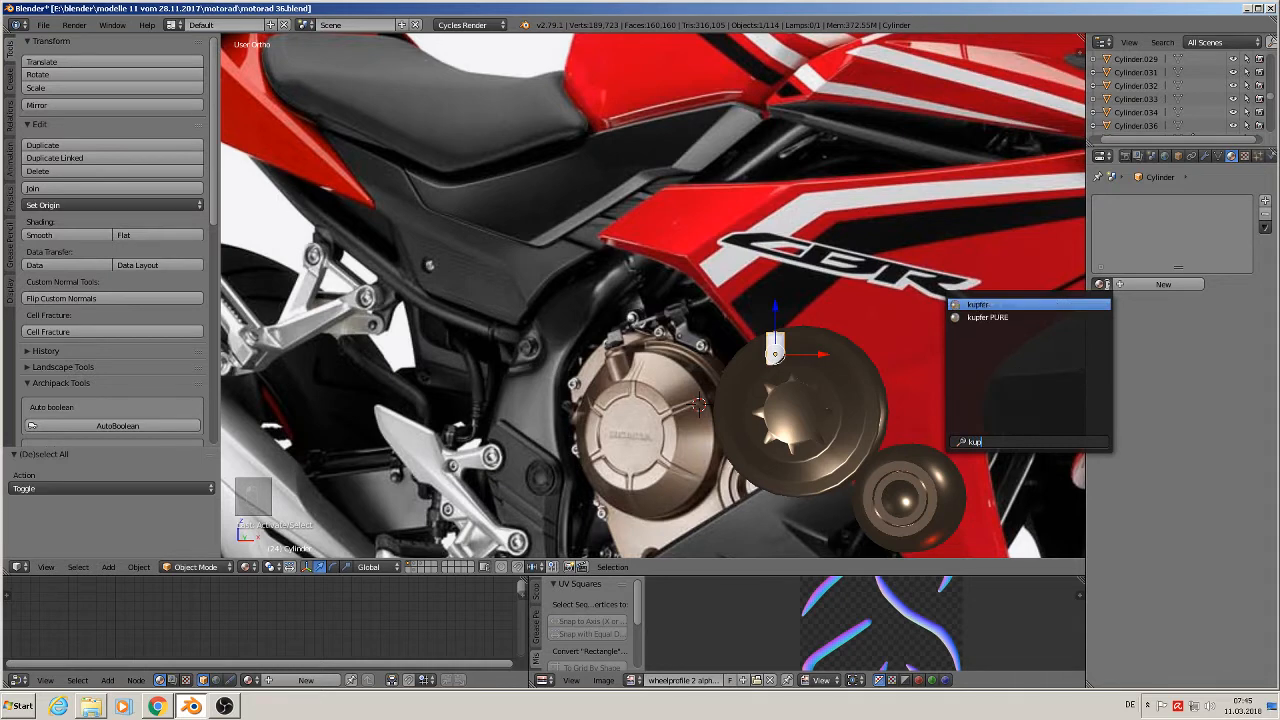
left_click(1000, 317)
key("a")
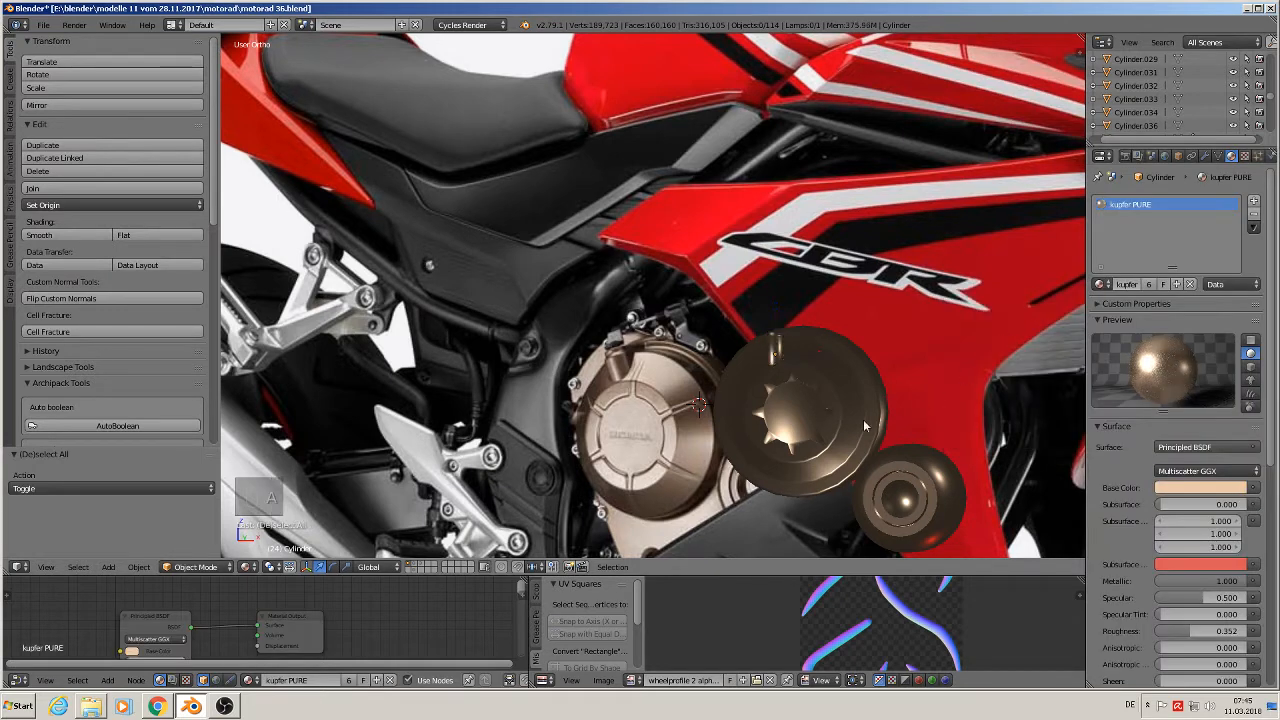
Save the Blender file from the front view.
middle_click_drag(902, 419, 904, 424)
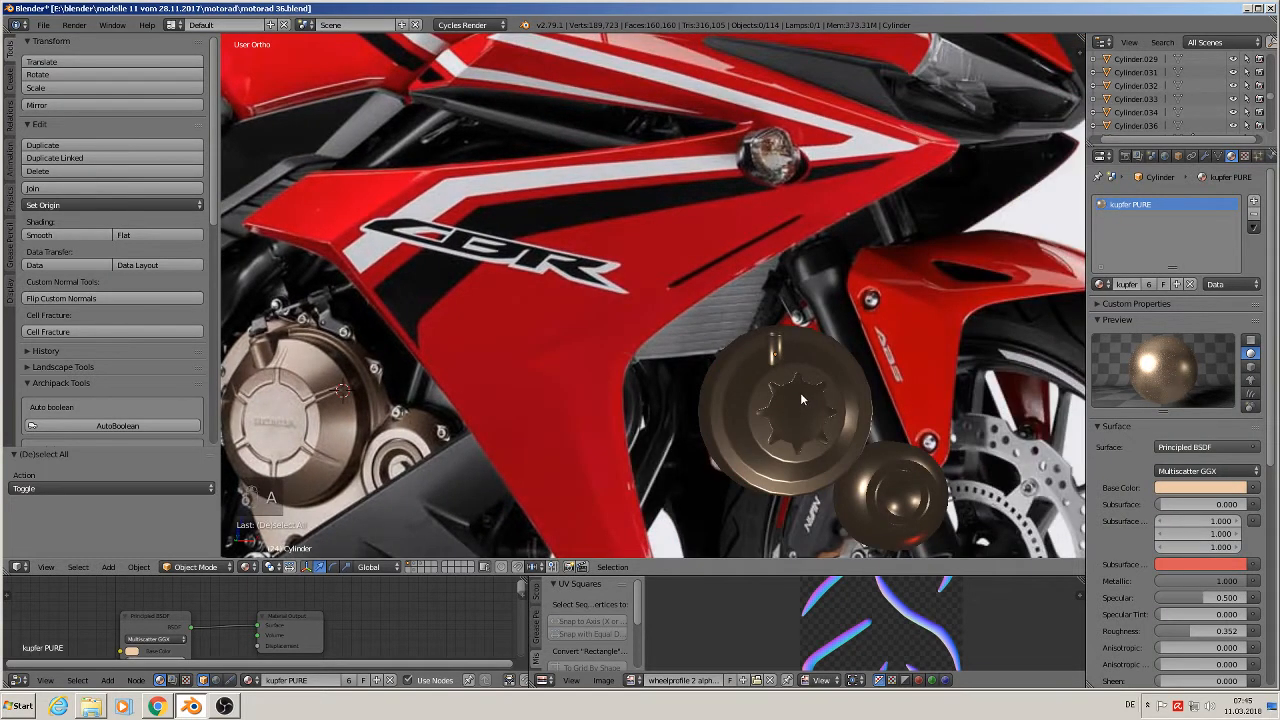
key("KP_1")
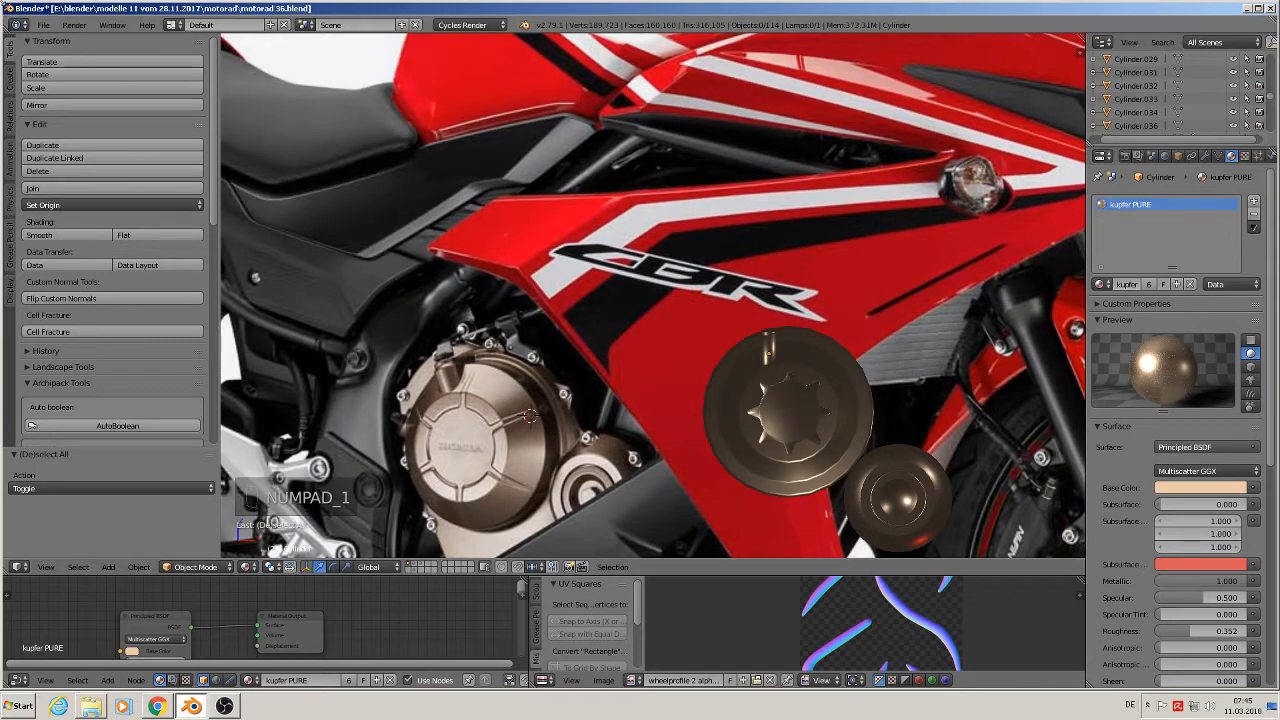
left_click(44, 28)
left_click(80, 132)
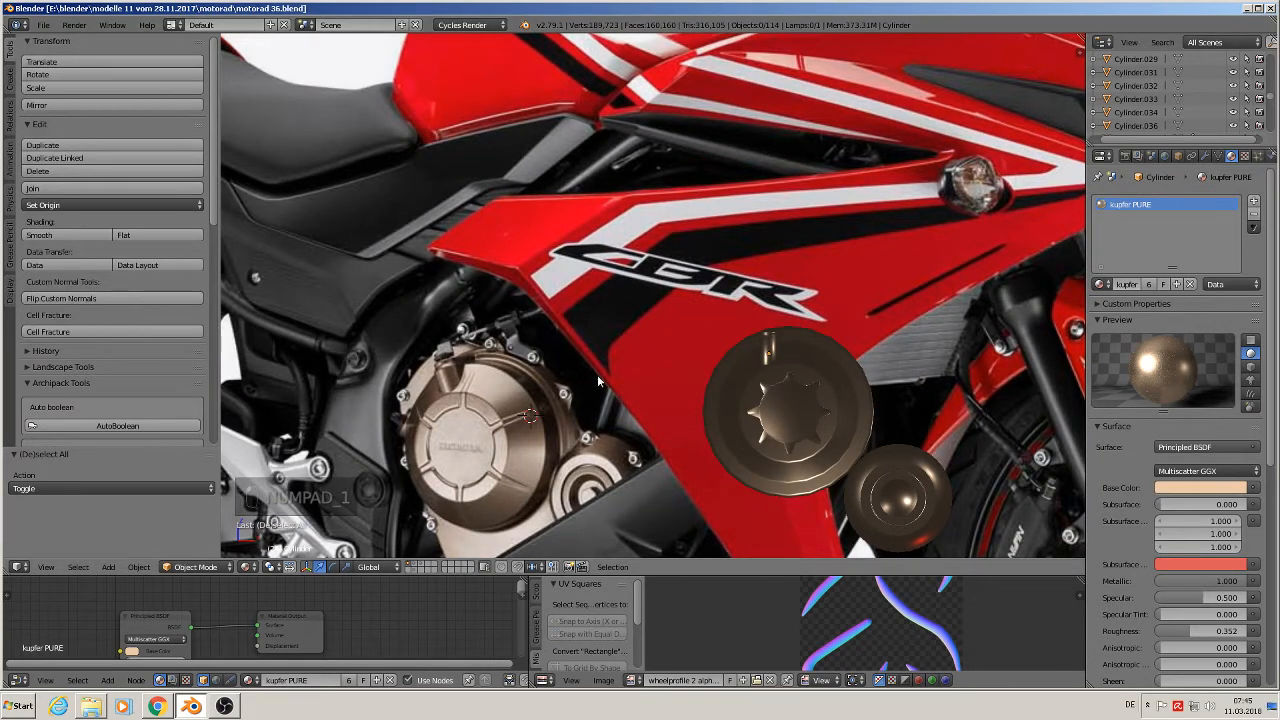
Place the 3D cursor on the small round engine cover in the reference photo and add a 24-vertex mesh cylinder there.
middle_click_drag(537, 453, 698, 360, "shift")
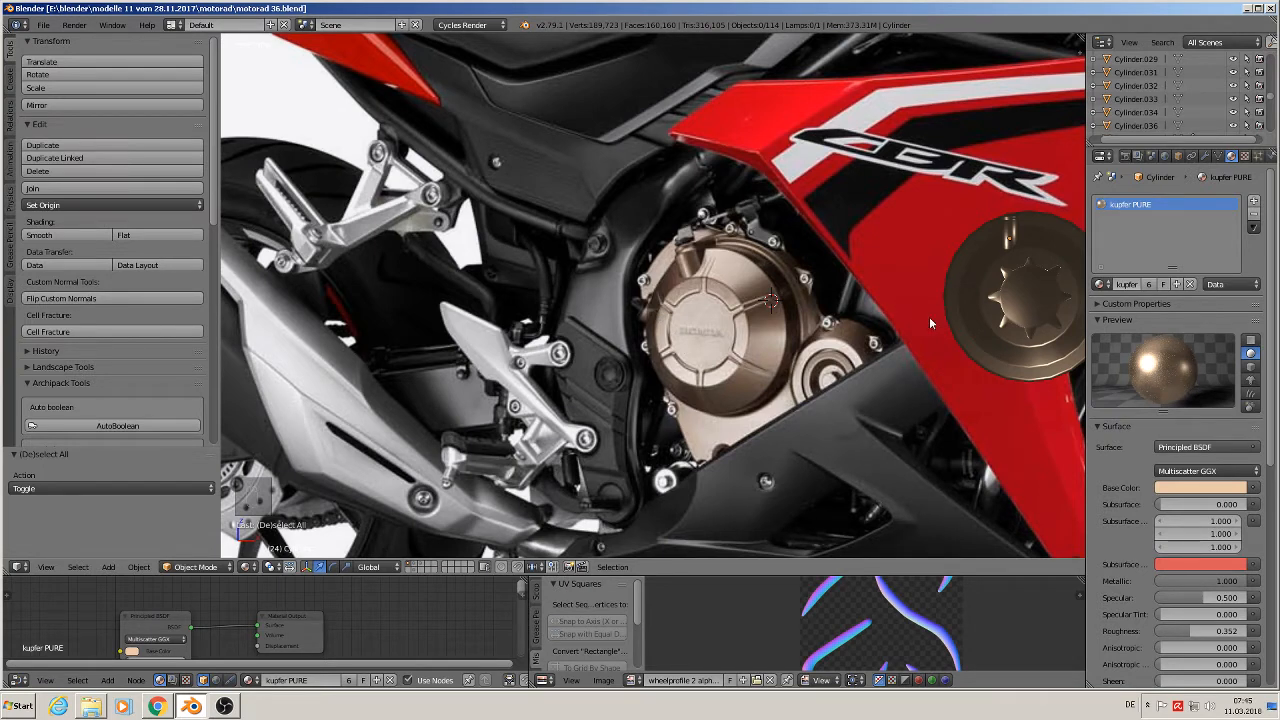
left_click(830, 367)
left_click(107, 567)
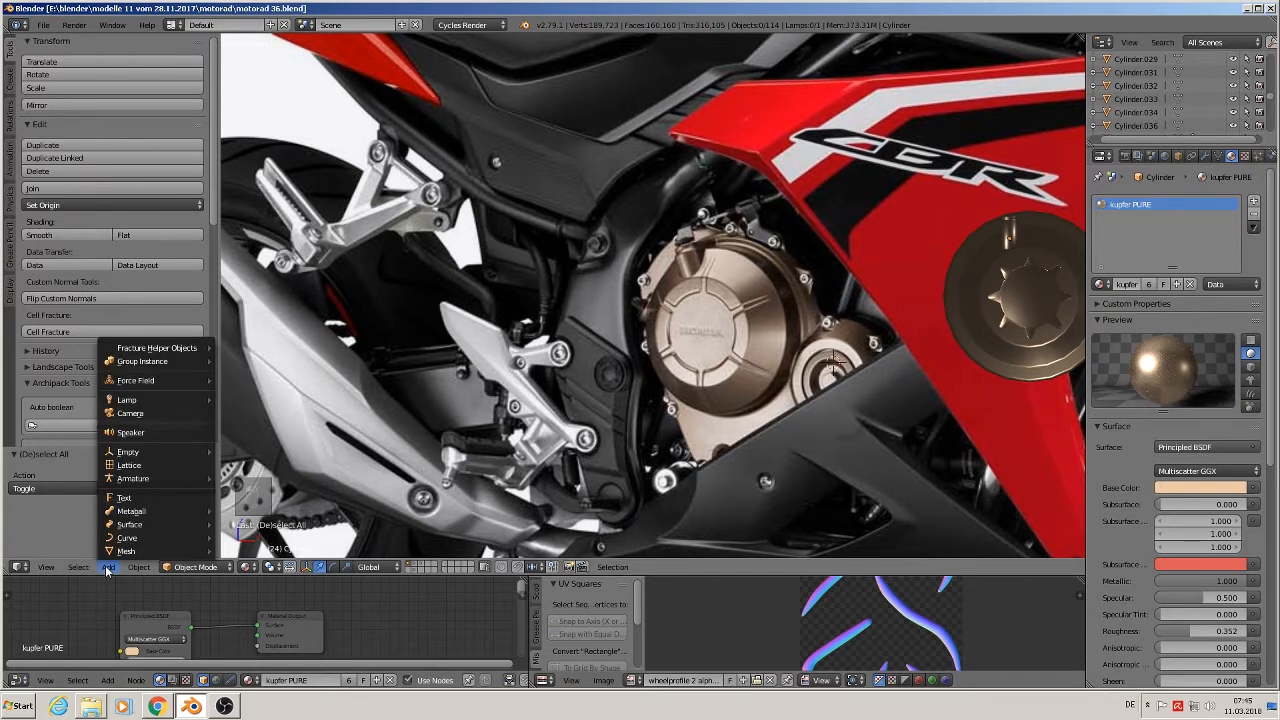
mouse_move(124, 553)
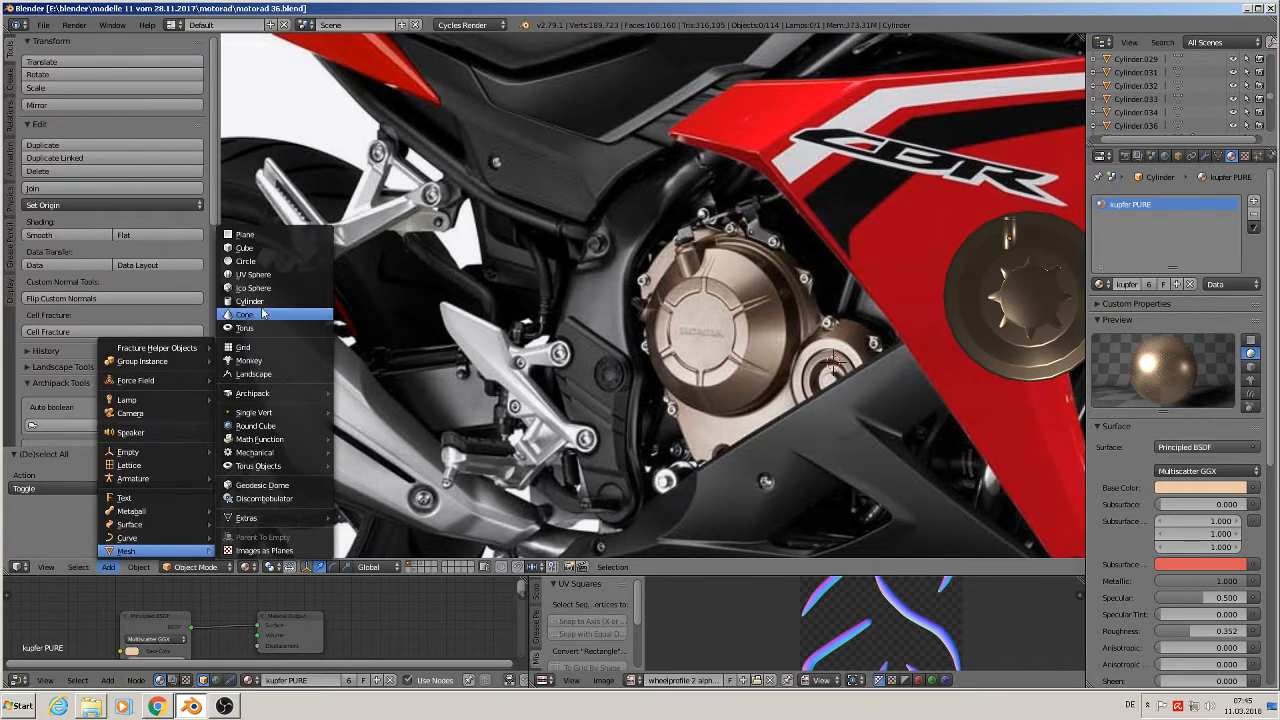
left_click(249, 301)
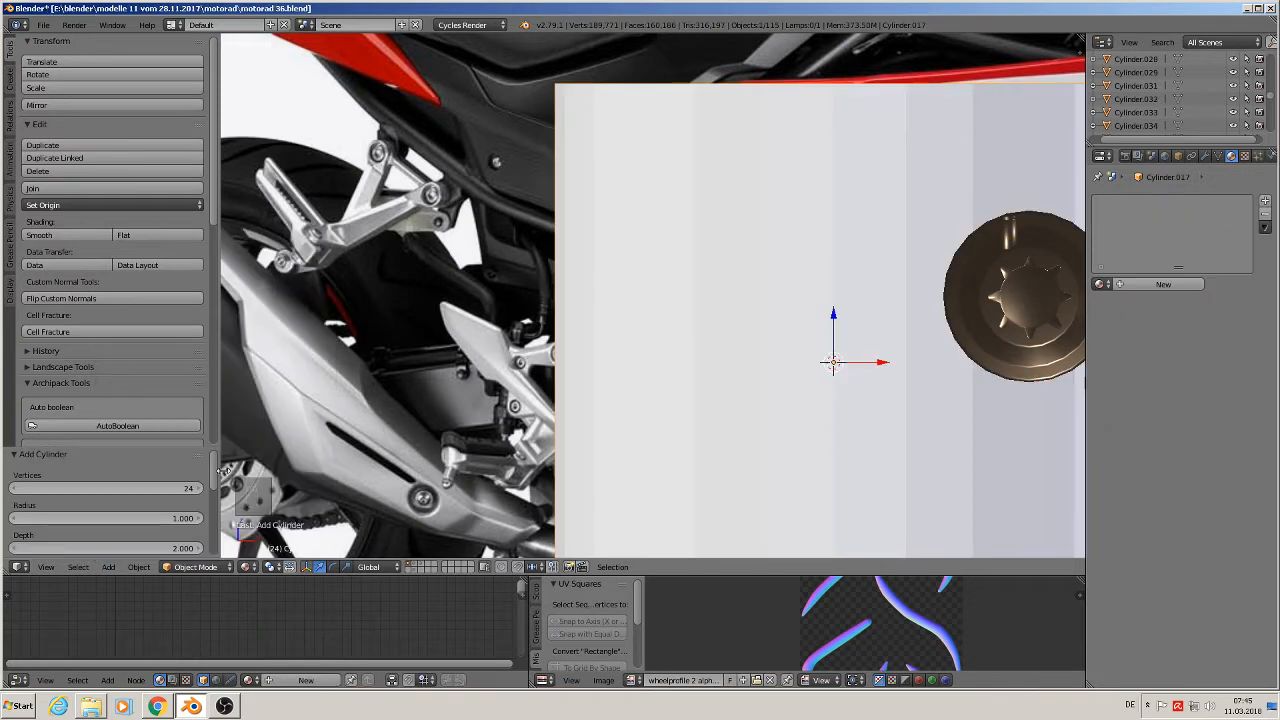
Scale the new cylinder to 0.043 so it fits within the small round cover in the photo.
key("s")
key("s")
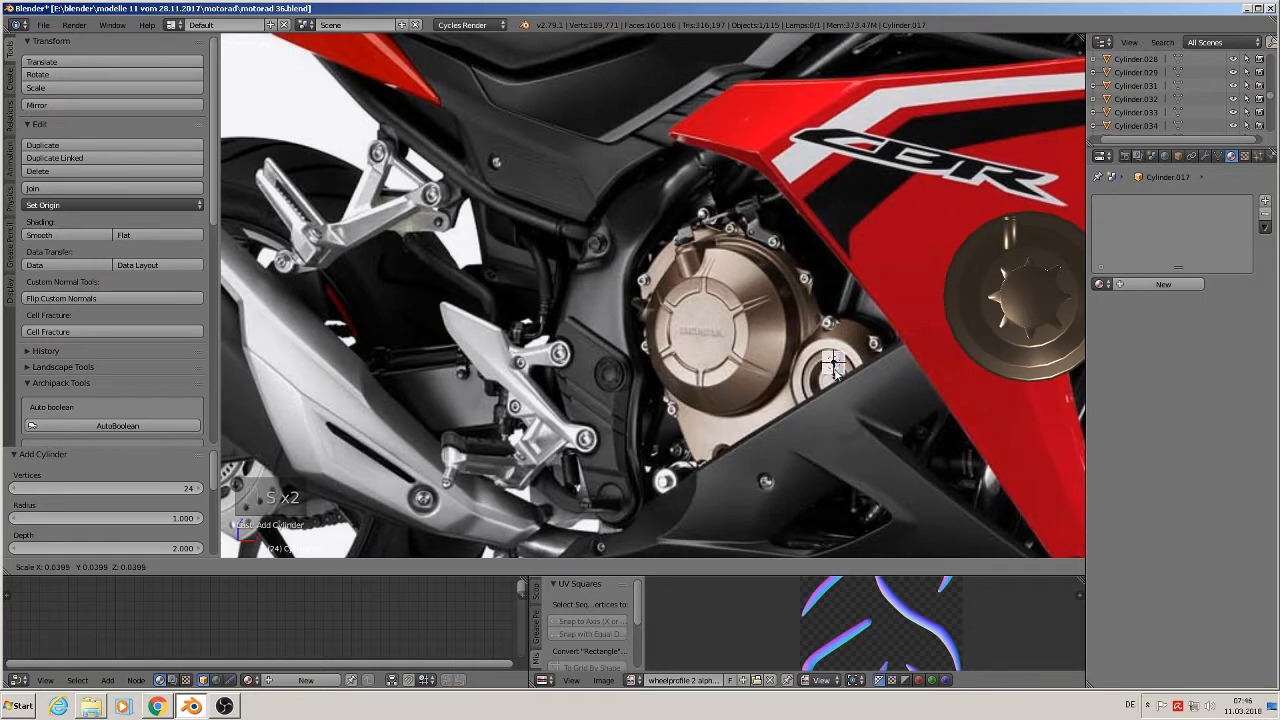
left_click(837, 375)
scroll(897, 400, "up", 2)
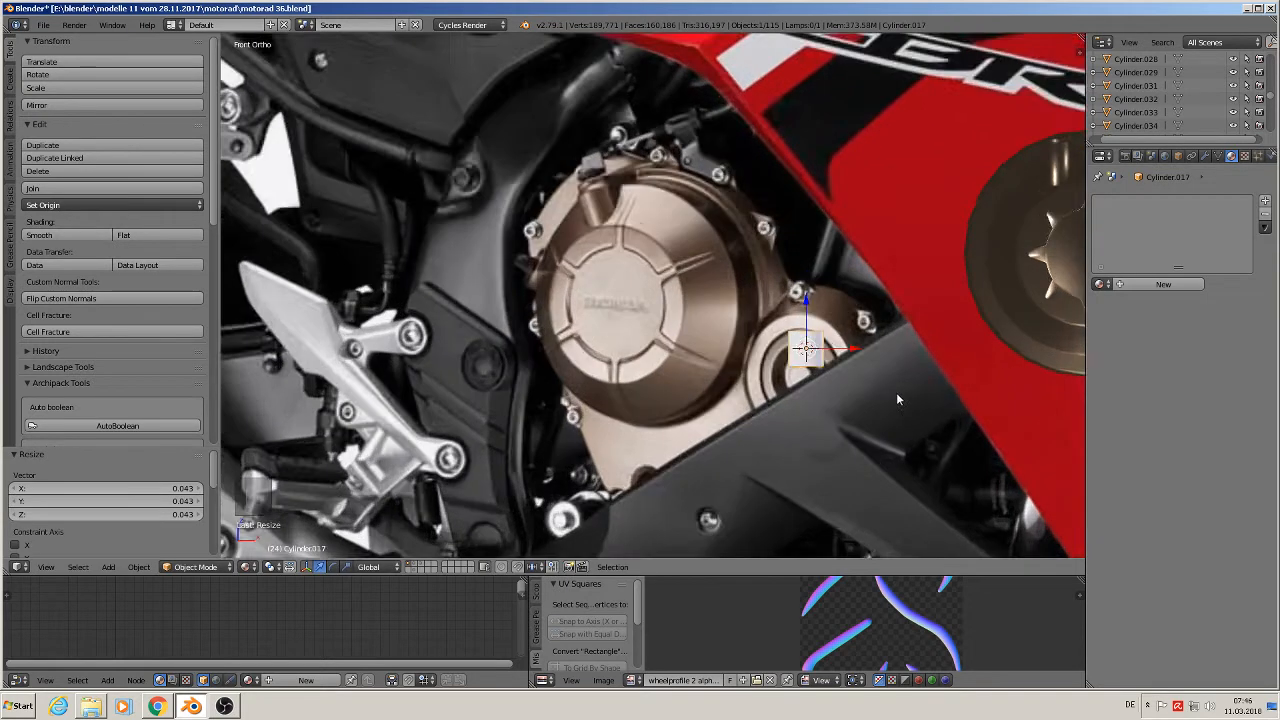
scroll(897, 394, "up", 1)
middle_click_drag(846, 402, 731, 486, "shift")
scroll(731, 482, "up", 1)
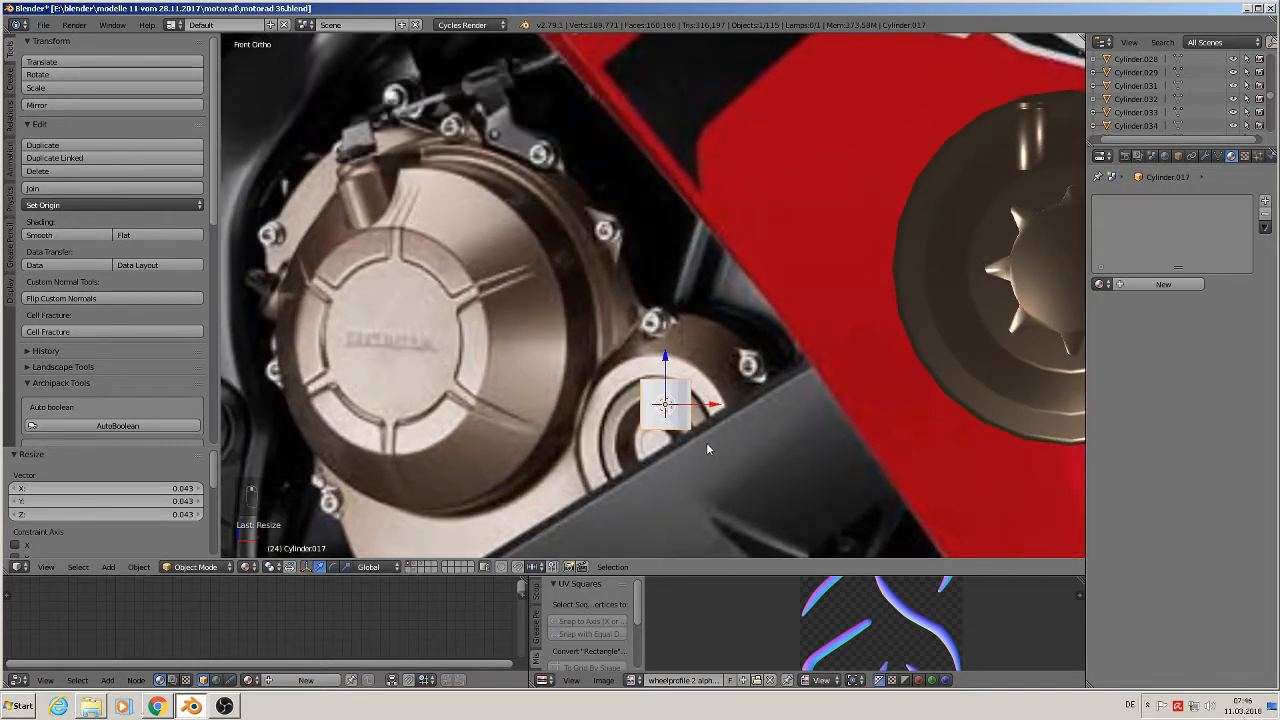
scroll(732, 436, "up", 3)
Move the small cylinder by -0.117 along Y so it stands in front of the reference image.
key("Tab")
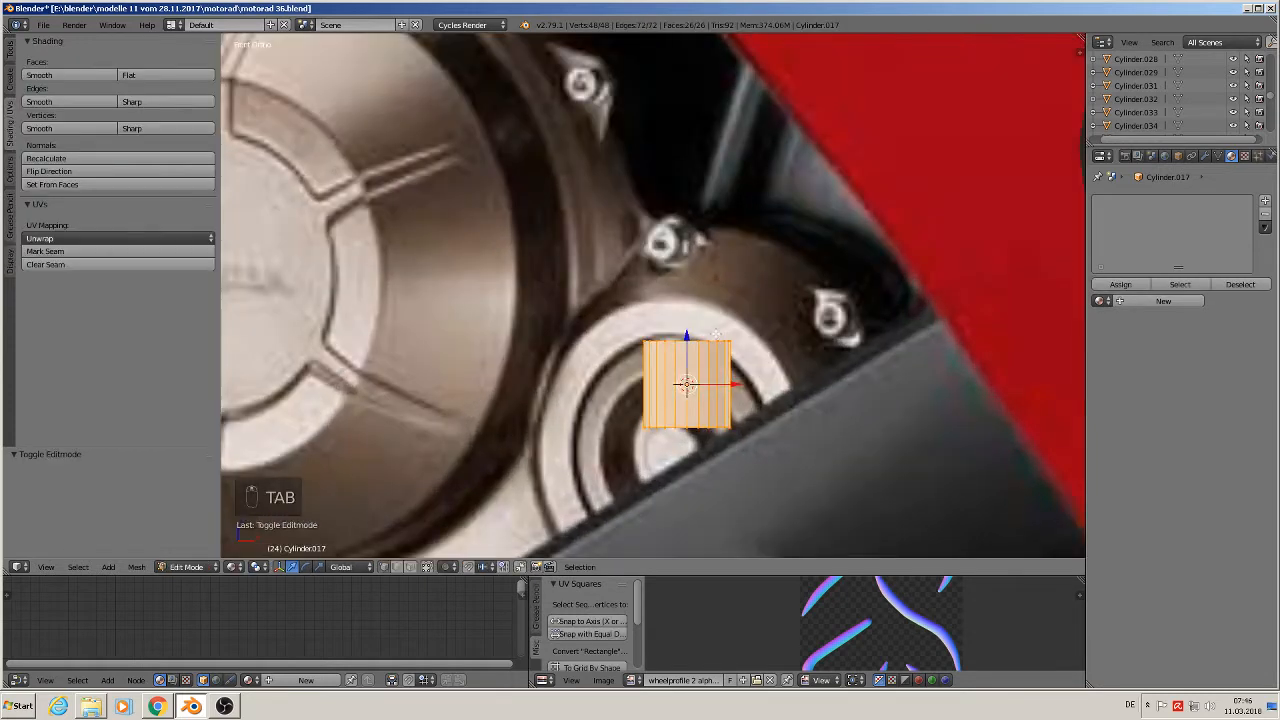
scroll(716, 333, "up", 3)
scroll(619, 446, "down", 3)
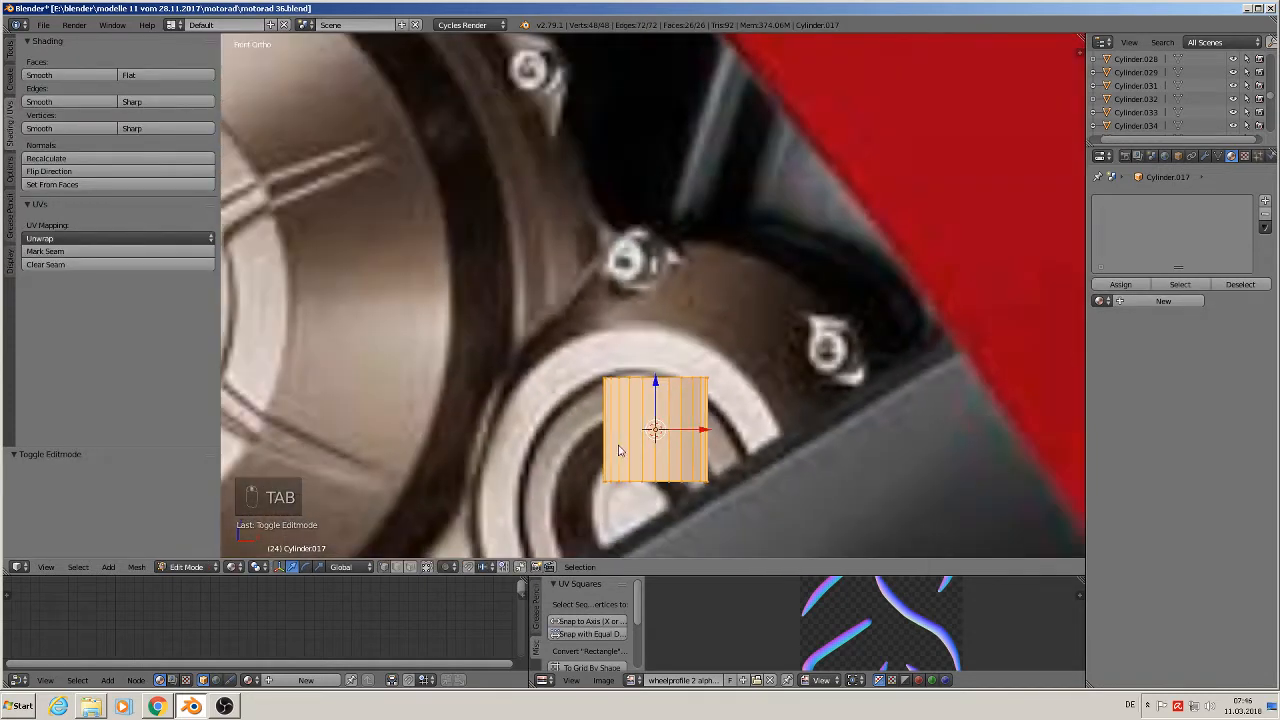
key("Tab")
middle_click_drag(620, 449, 640, 492)
scroll(672, 478, "down", 1)
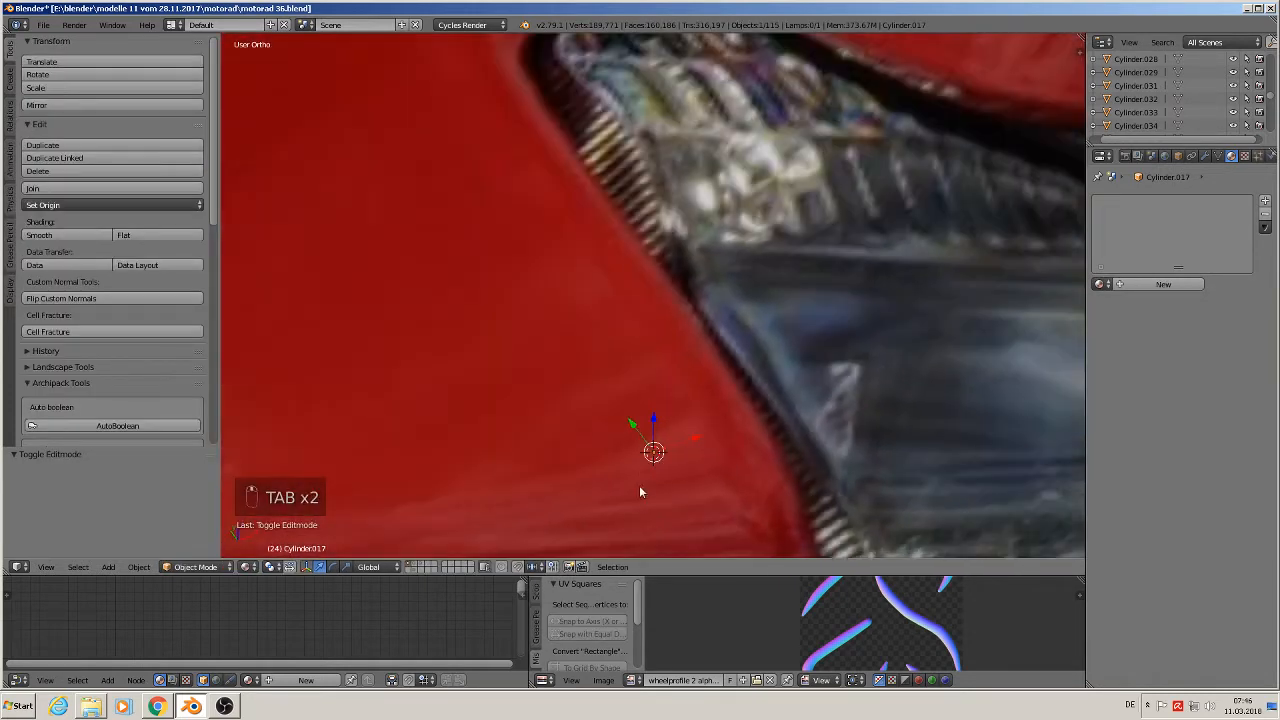
left_click_drag(635, 424, 680, 480)
middle_click_drag(760, 500, 634, 449)
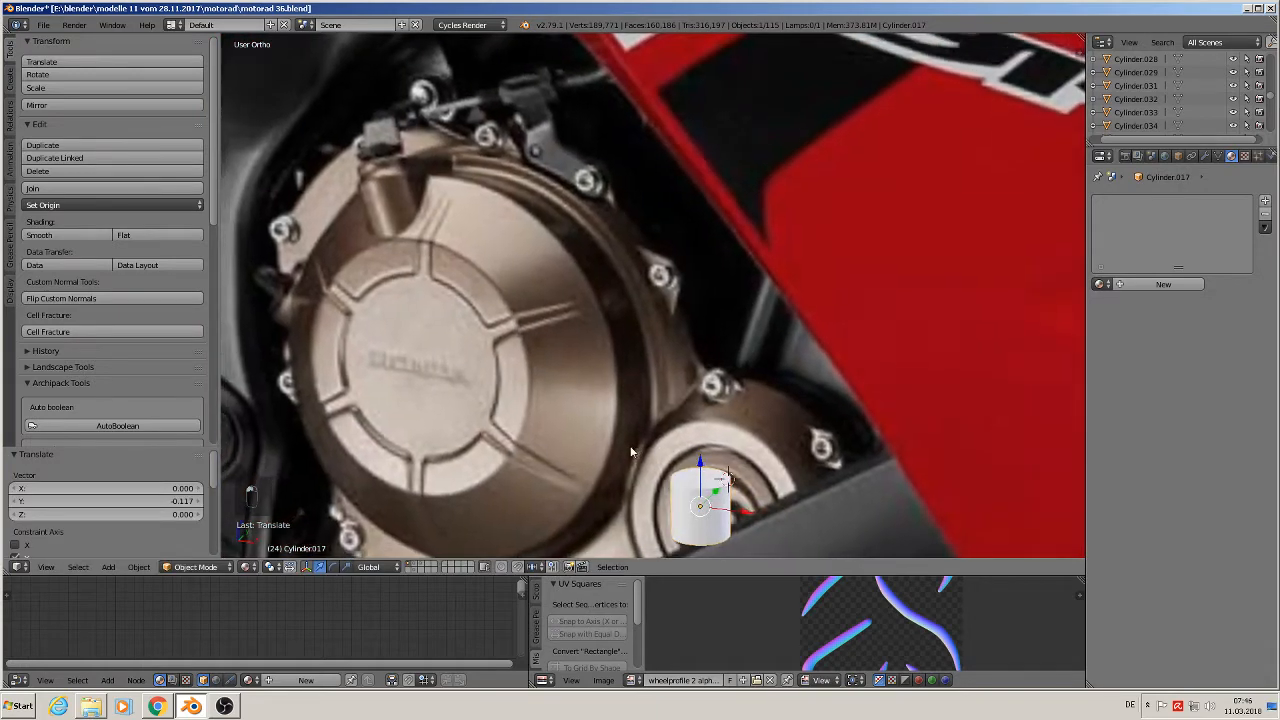
Select the cylinder's top edge loop and extrude it slightly inward with scaling to inset the top face.
scroll(760, 510, "up", 1)
middle_click_drag(788, 536, 747, 494, "shift")
scroll(746, 494, "up", 5)
key("Tab")
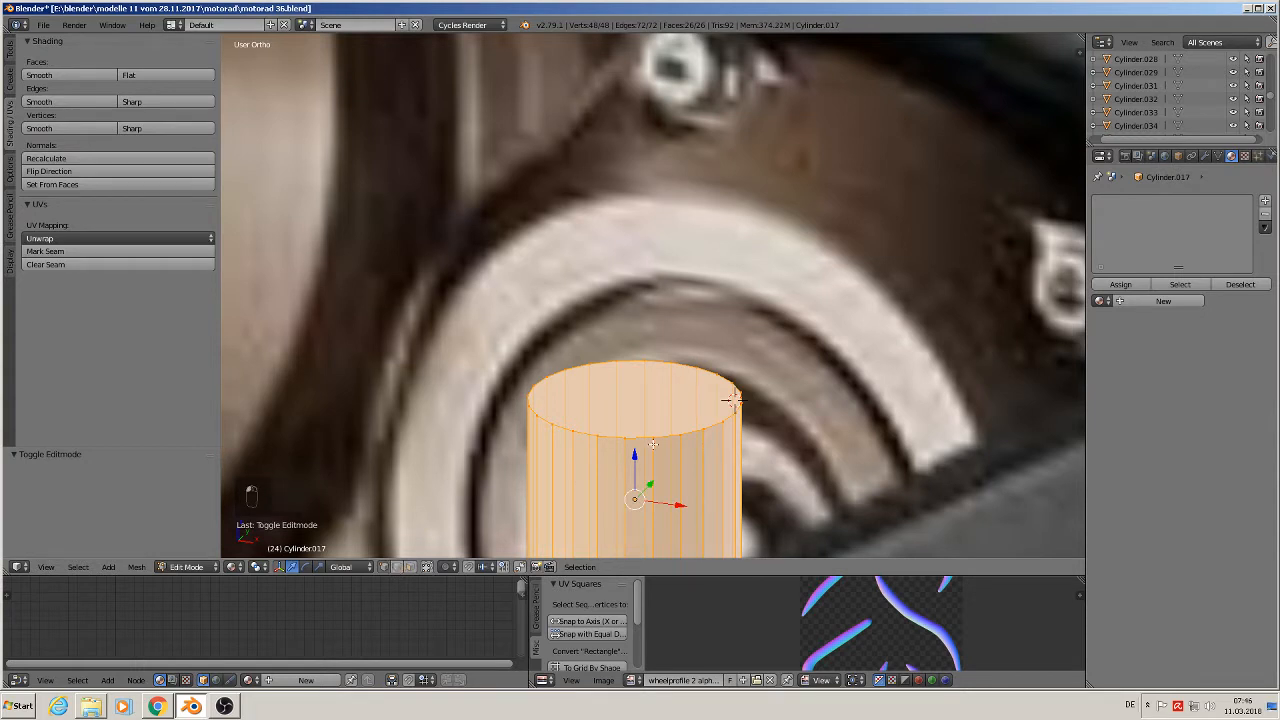
key("a")
right_click(641, 434, "alt")
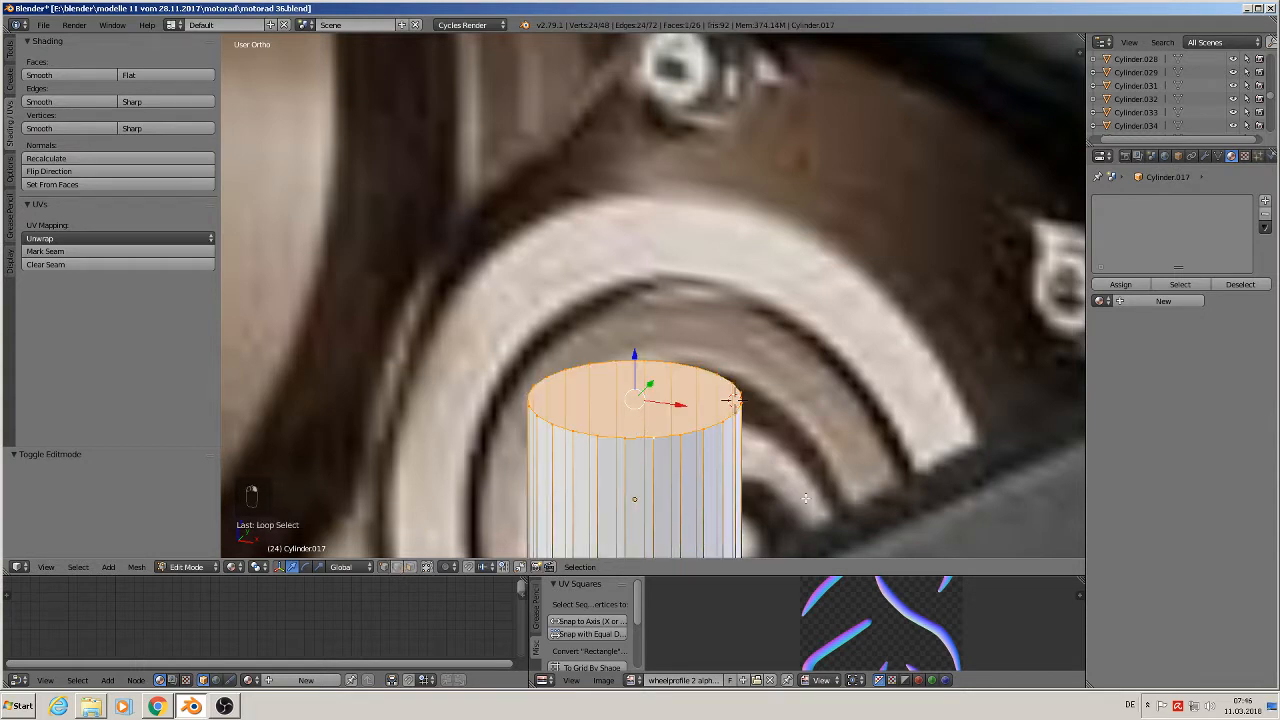
key("e")
key("s")
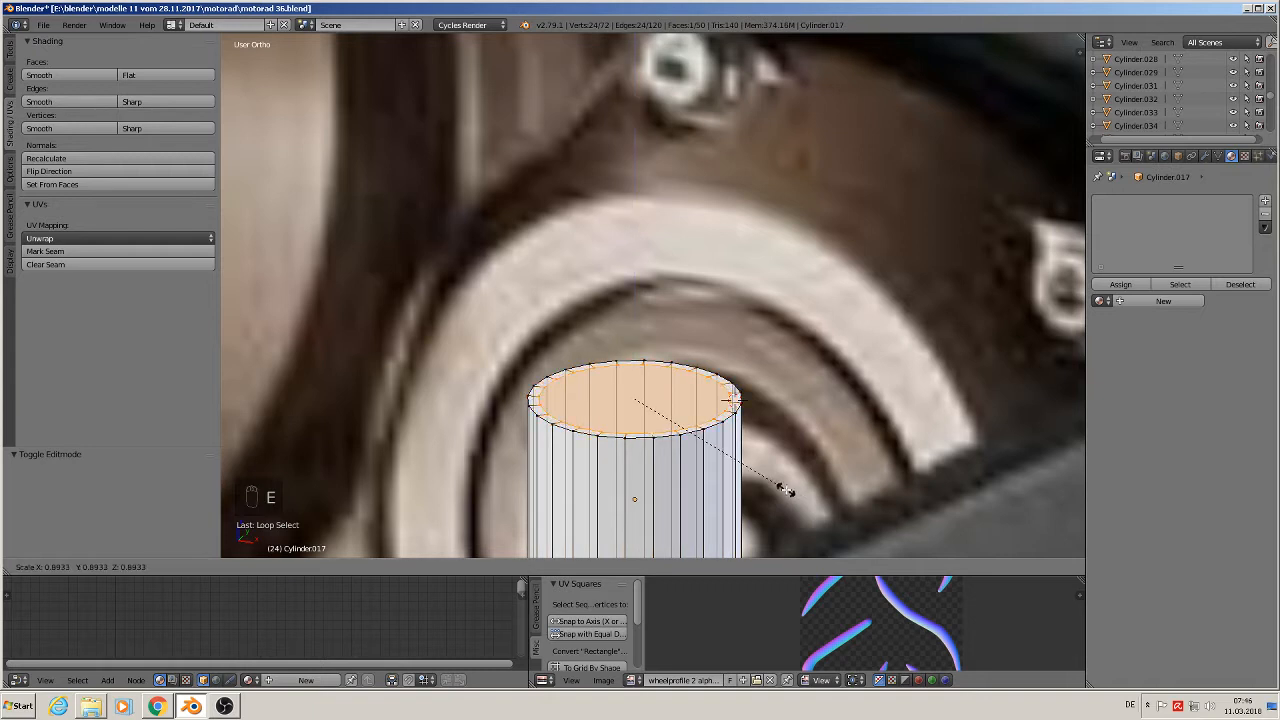
left_click(795, 492)
Extrude the inset top face and raise it 0.002 along Z.
key("e")
right_click(697, 449)
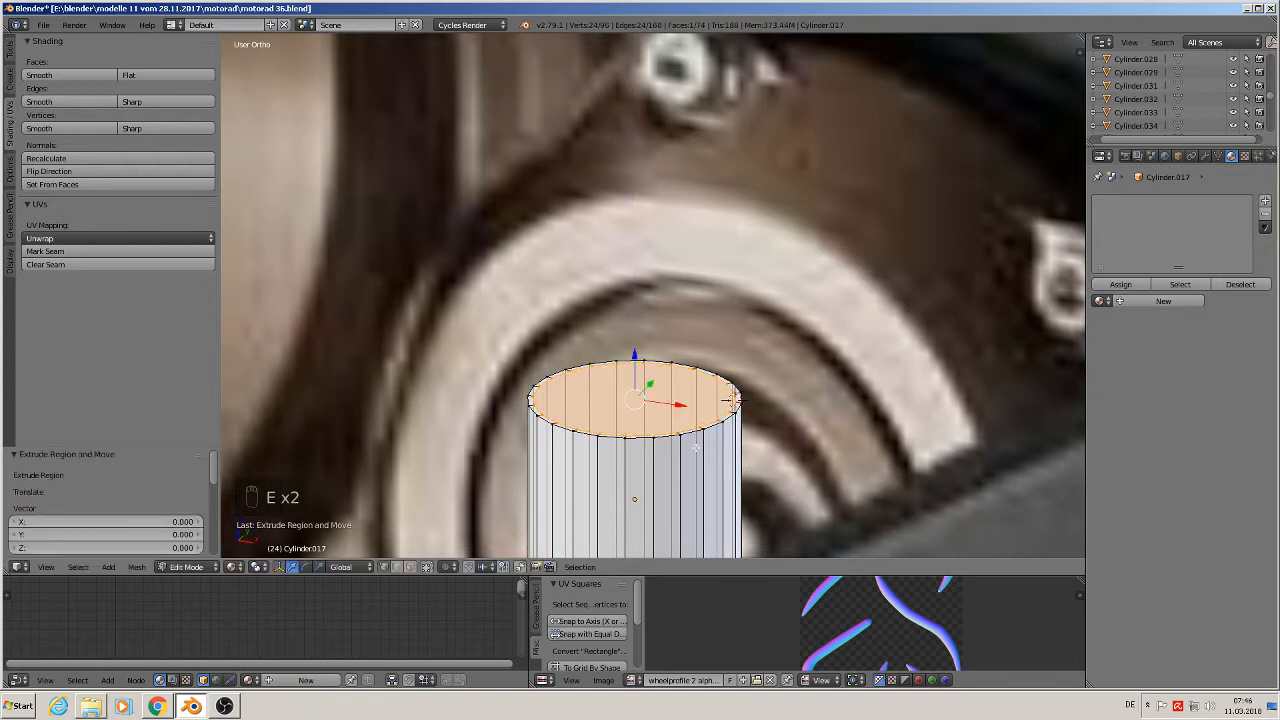
left_click_drag(634, 356, 633, 354)
Extrude the top face outward to a scale of about 1.047, and extrude it again by 0.006 along Z to form a groove.
key("e")
key("s")
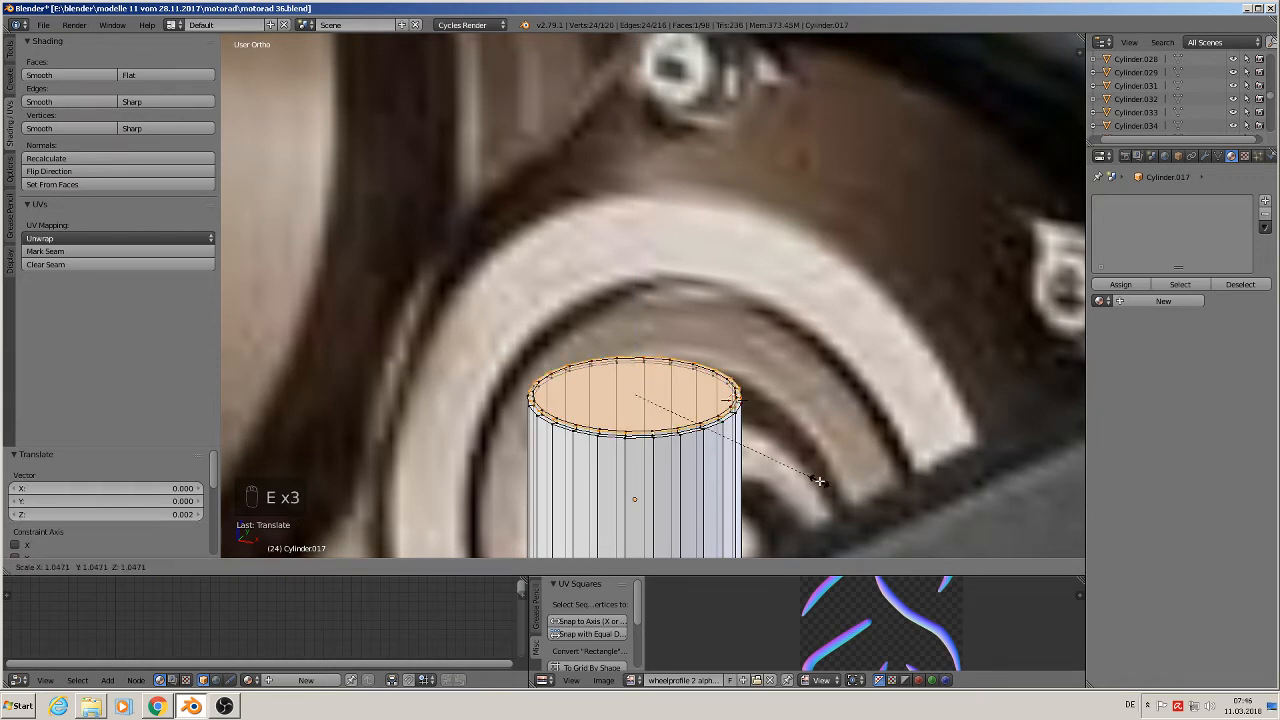
left_click(818, 481)
key("e")
left_click(634, 354)
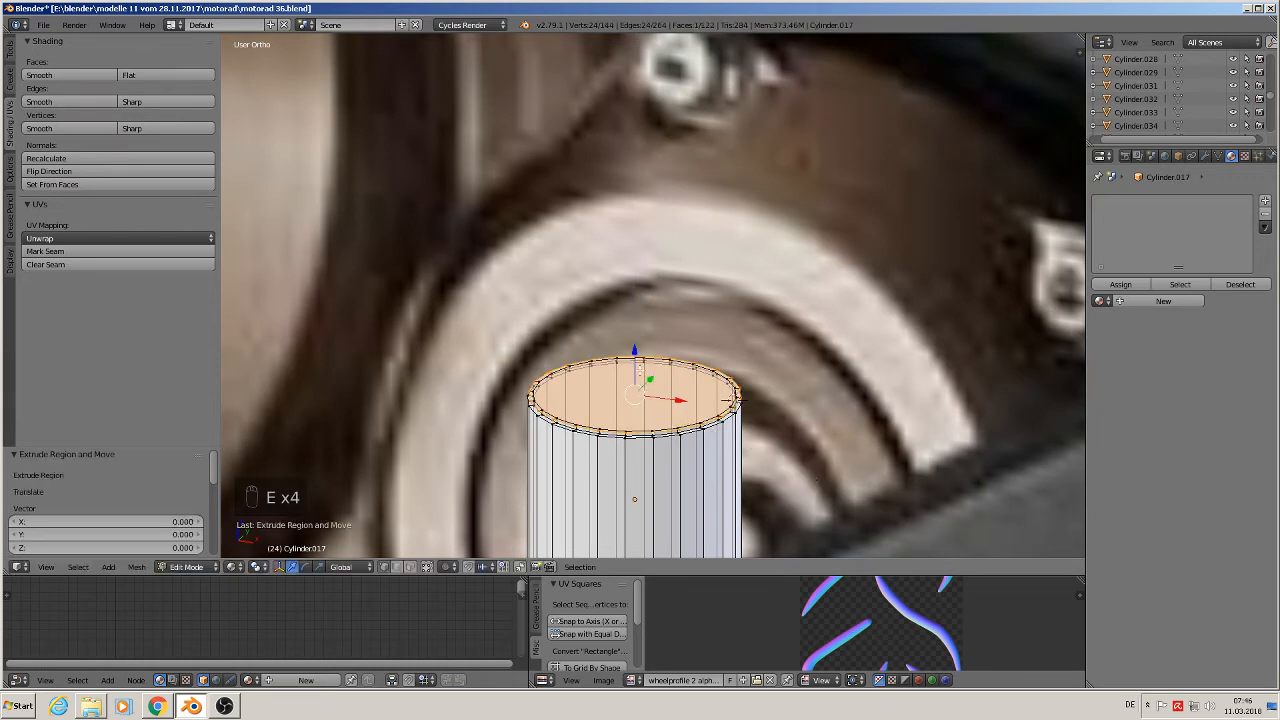
left_click_drag(634, 354, 635, 338)
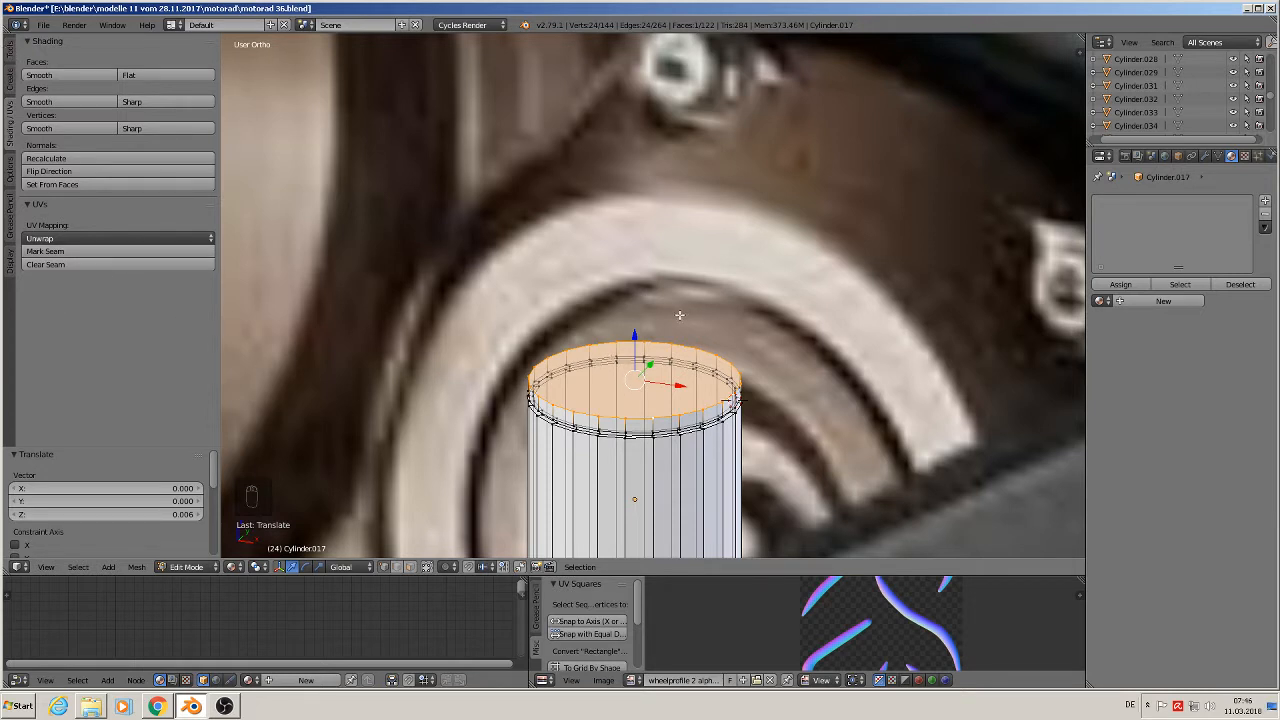
Bevel the cylinder's uppermost and lowermost rim edge loops with an amount of 0.024.
key("a")
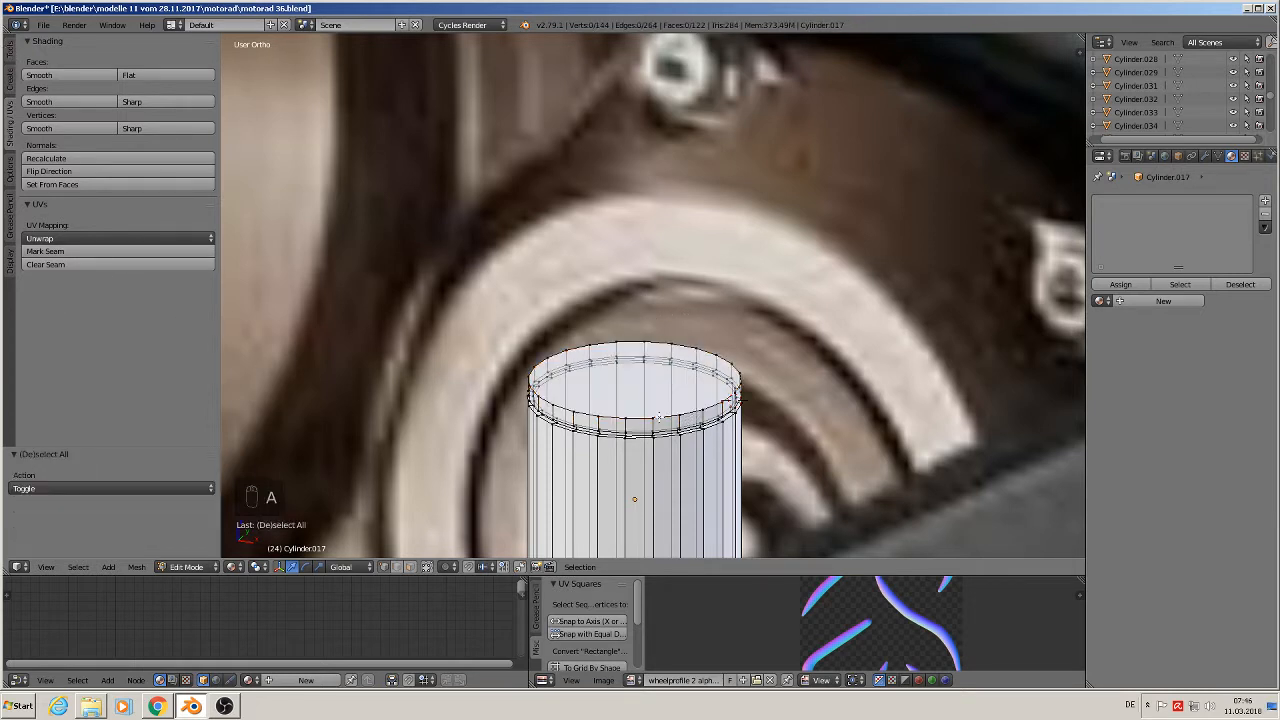
right_click(650, 421, "alt")
key("ctrl+b")
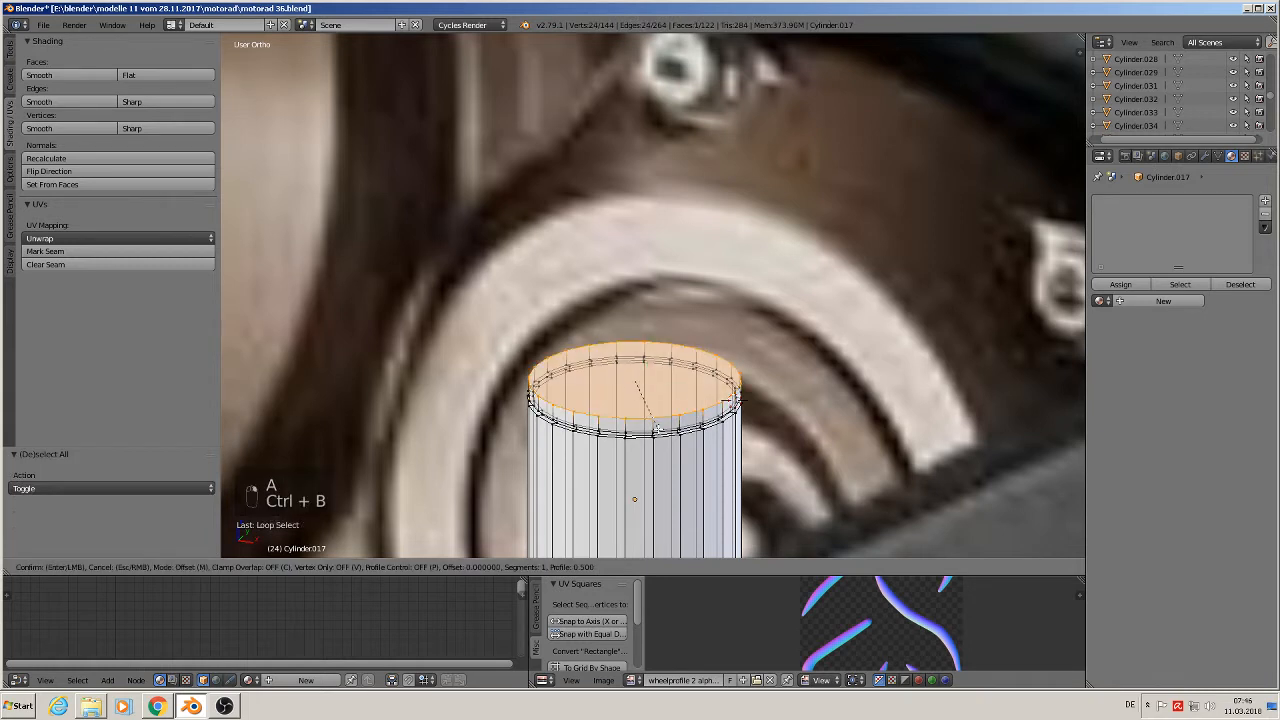
left_click(708, 470)
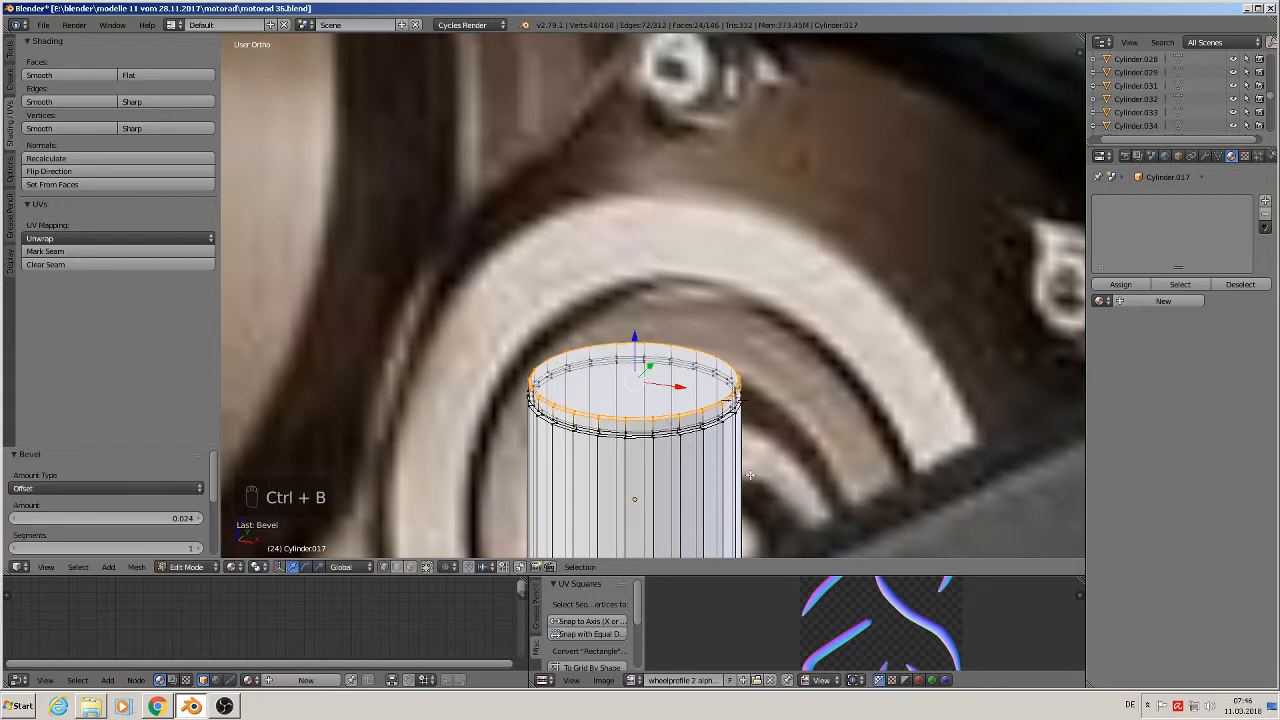
middle_click_drag(750, 475, 702, 319, "shift")
right_click(620, 458, "alt")
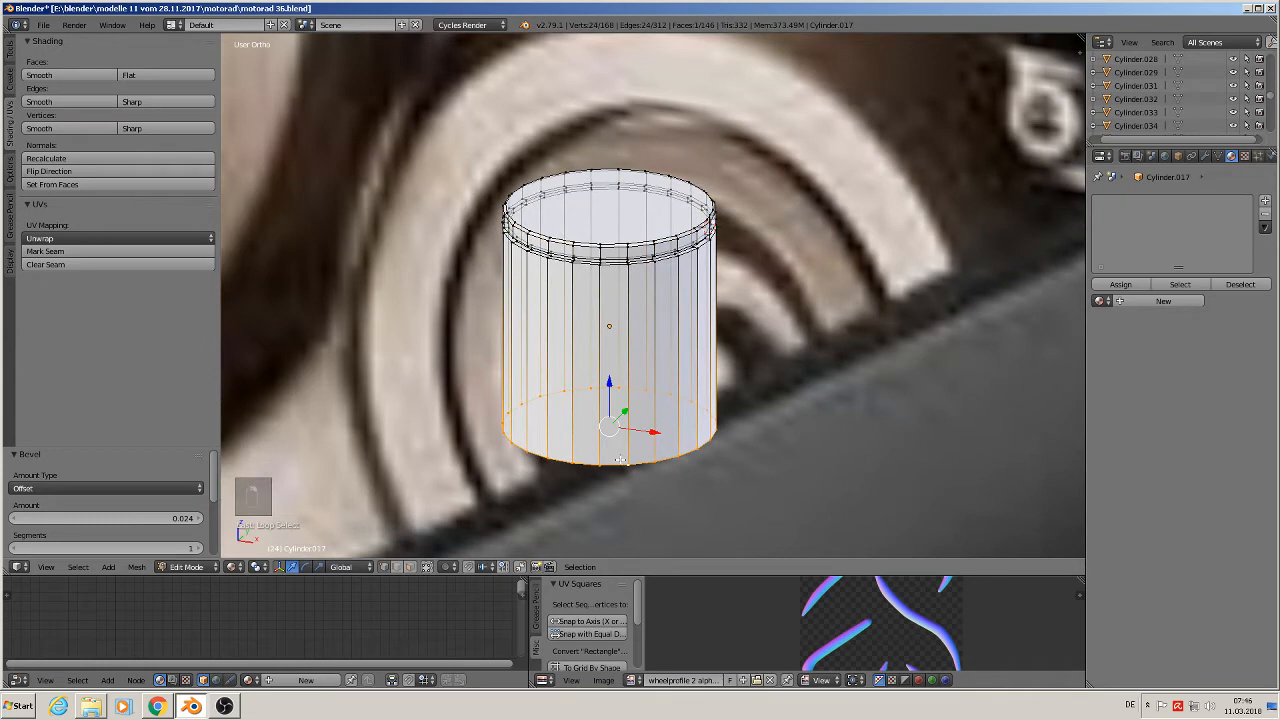
key("ctrl+b")
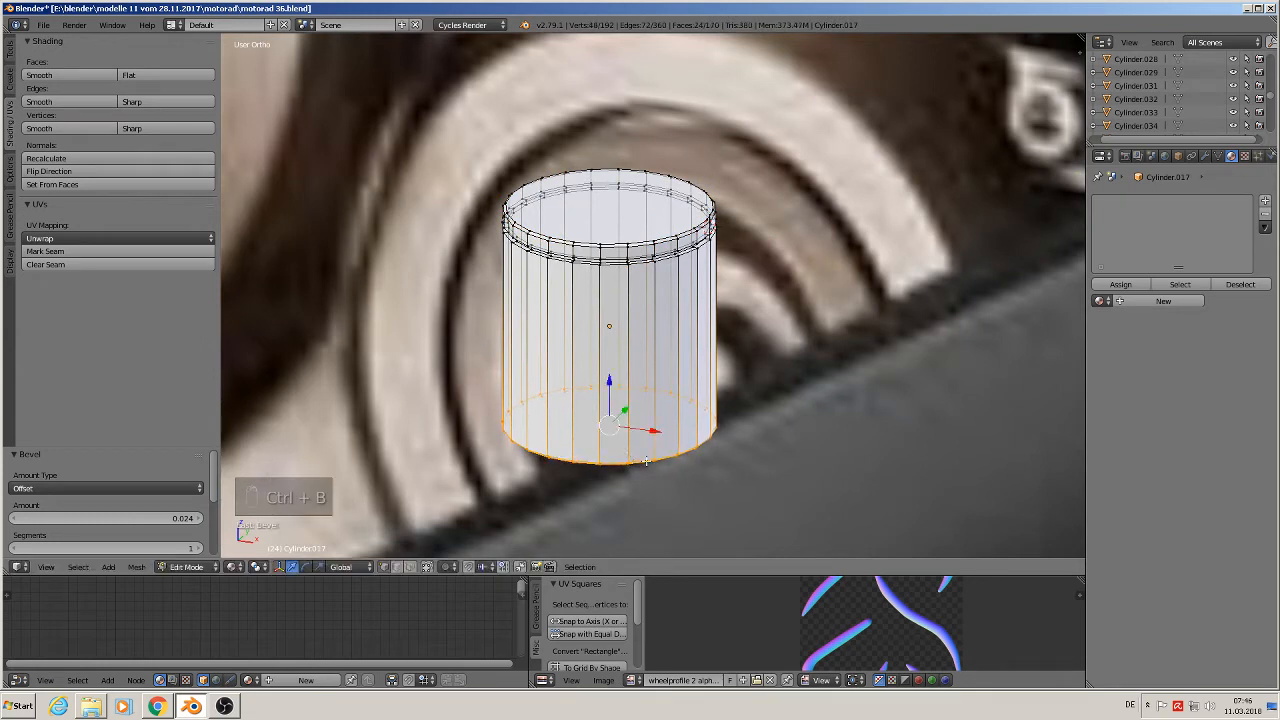
left_click(645, 460)
Apply smooth shading to all faces of the grooved cylinder.
middle_click_drag(586, 307, 556, 310, "shift")
key("a")
key("a")
scroll(556, 310, "down", 1)
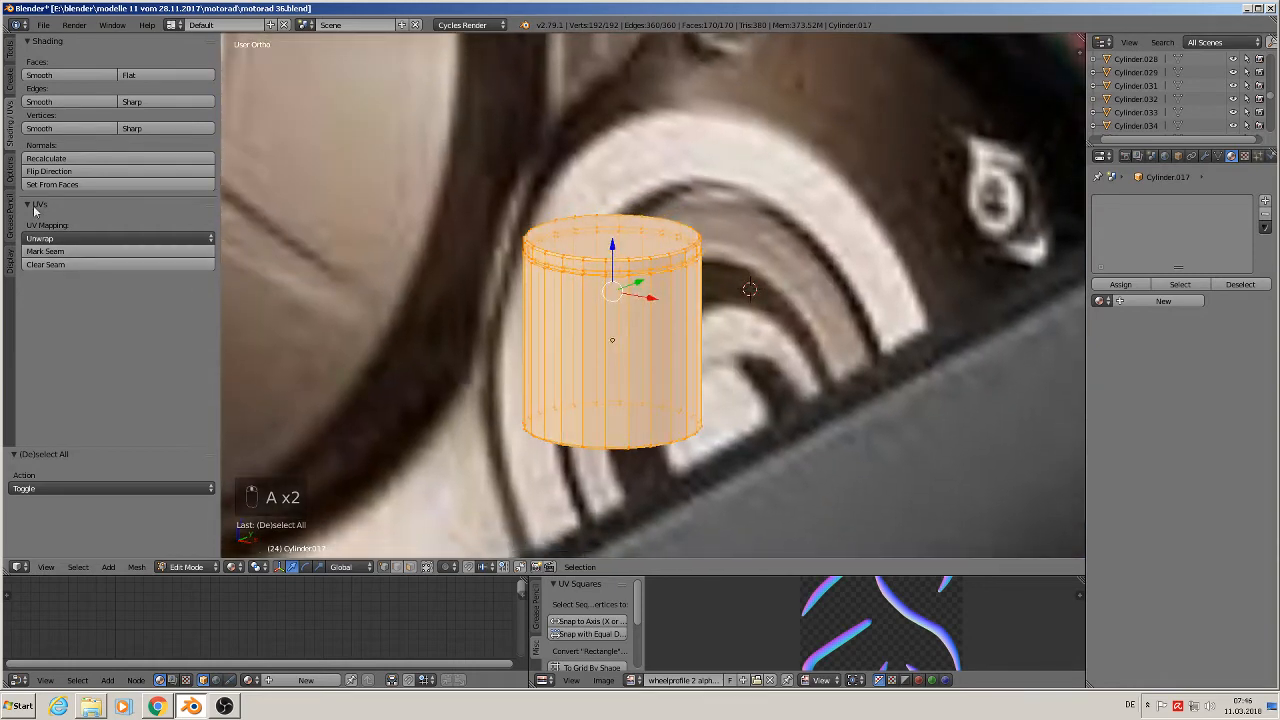
left_click(45, 76)
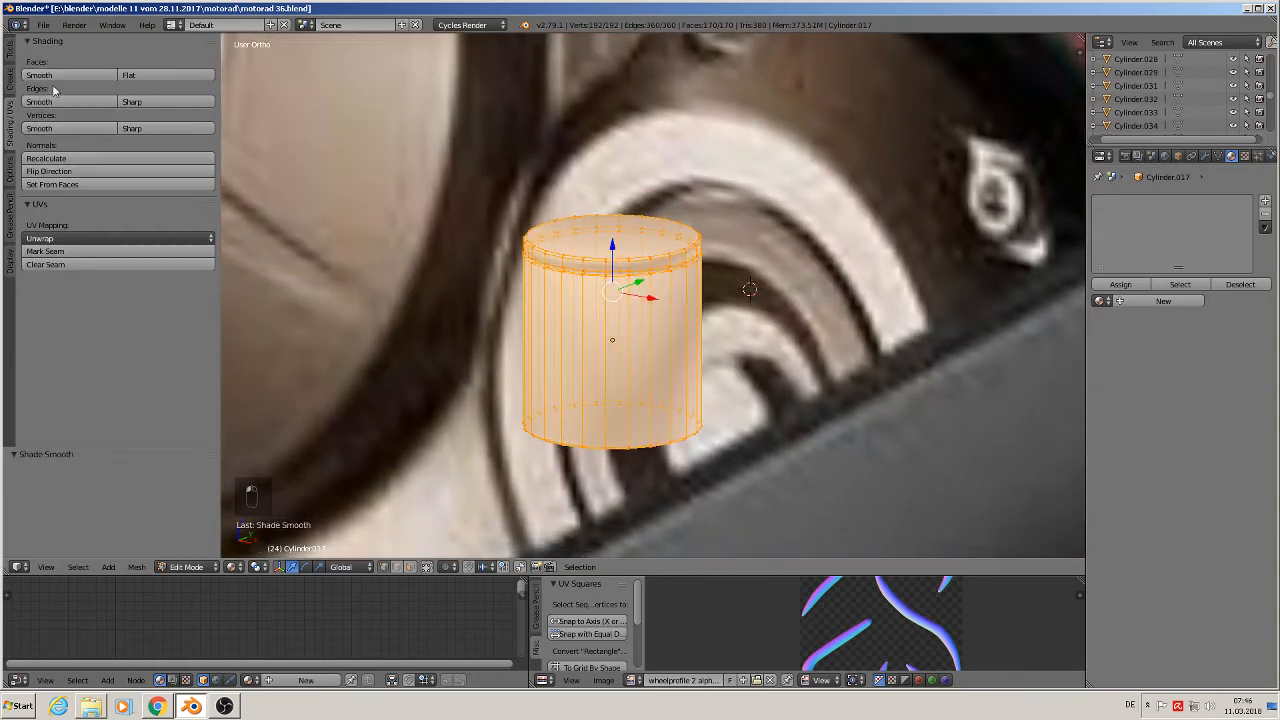
key("Tab")
scroll(688, 327, "up", 2)
Add two single loop cuts in the band above the groove, one near its upper edge and one near its lower edge.
key("Tab")
scroll(650, 318, "up", 2)
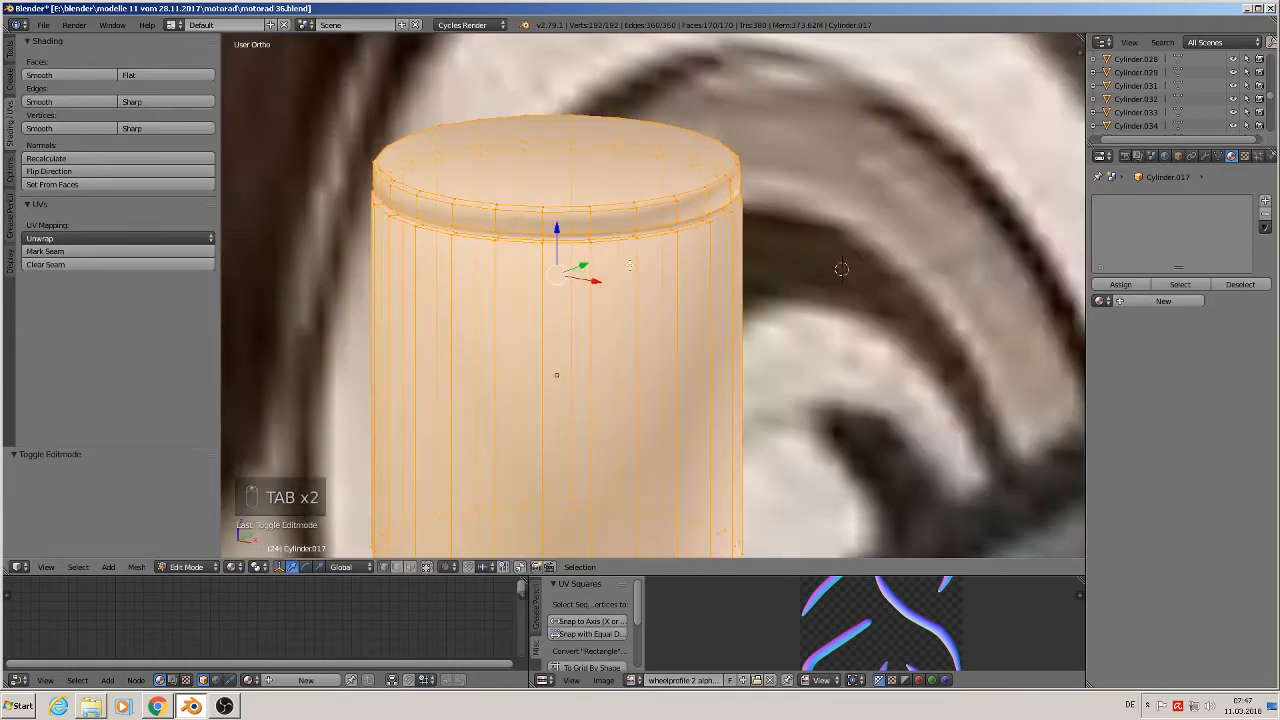
middle_click_drag(630, 264, 611, 207)
key("ctrl+r")
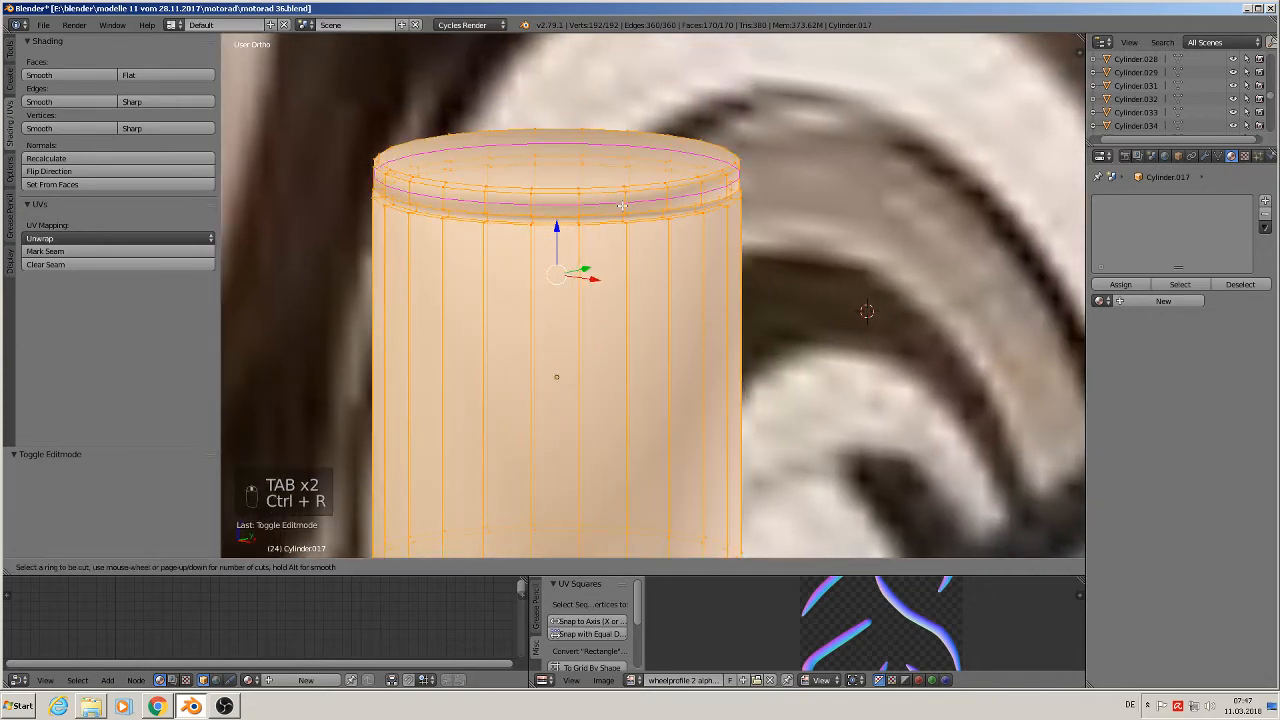
left_click(622, 203)
left_click(622, 199)
key("ctrl+r")
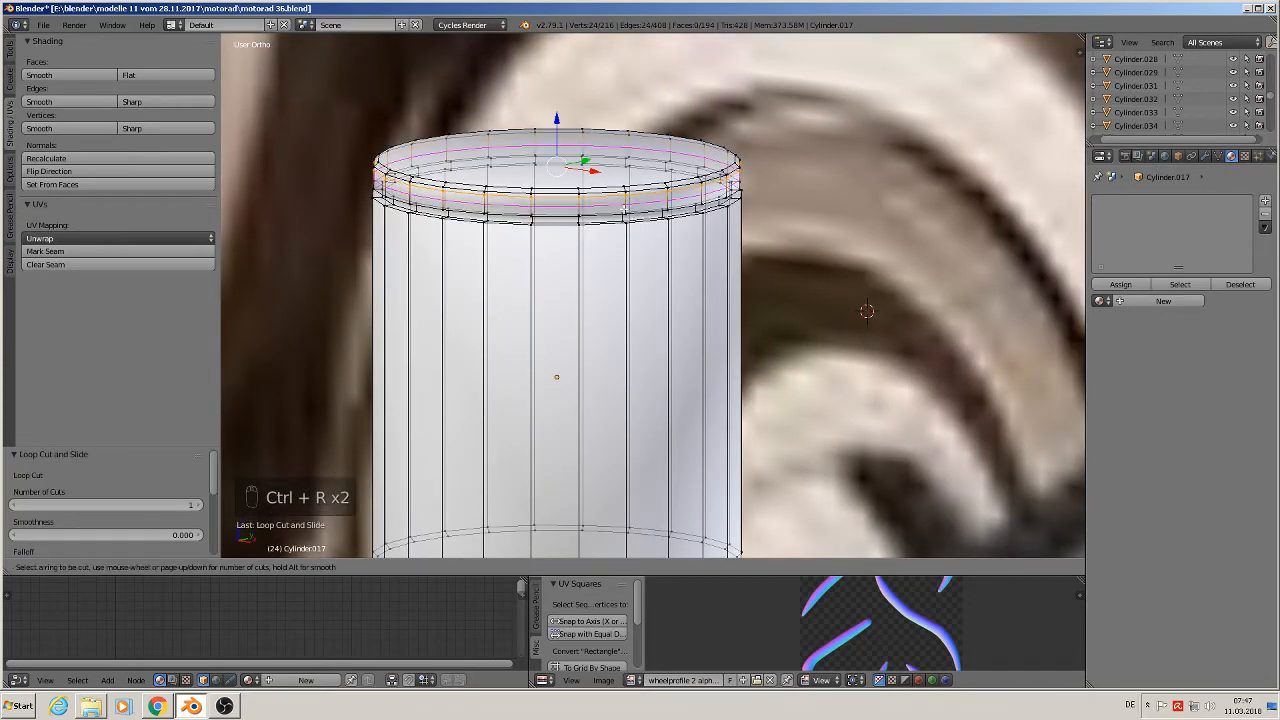
left_click(623, 206)
left_click(626, 214)
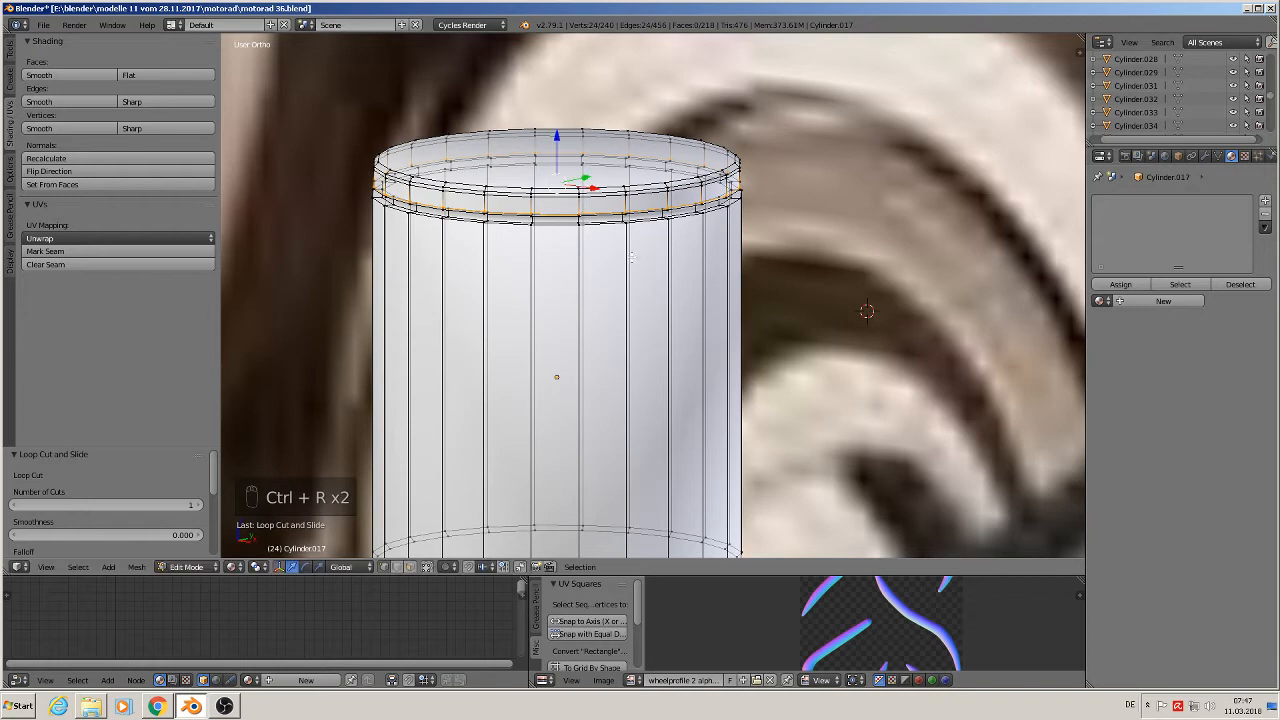
Add two single loop cuts to the cylinder's long body, one just below the groove and one near the lower rim.
key("ctrl+r")
left_click(633, 290)
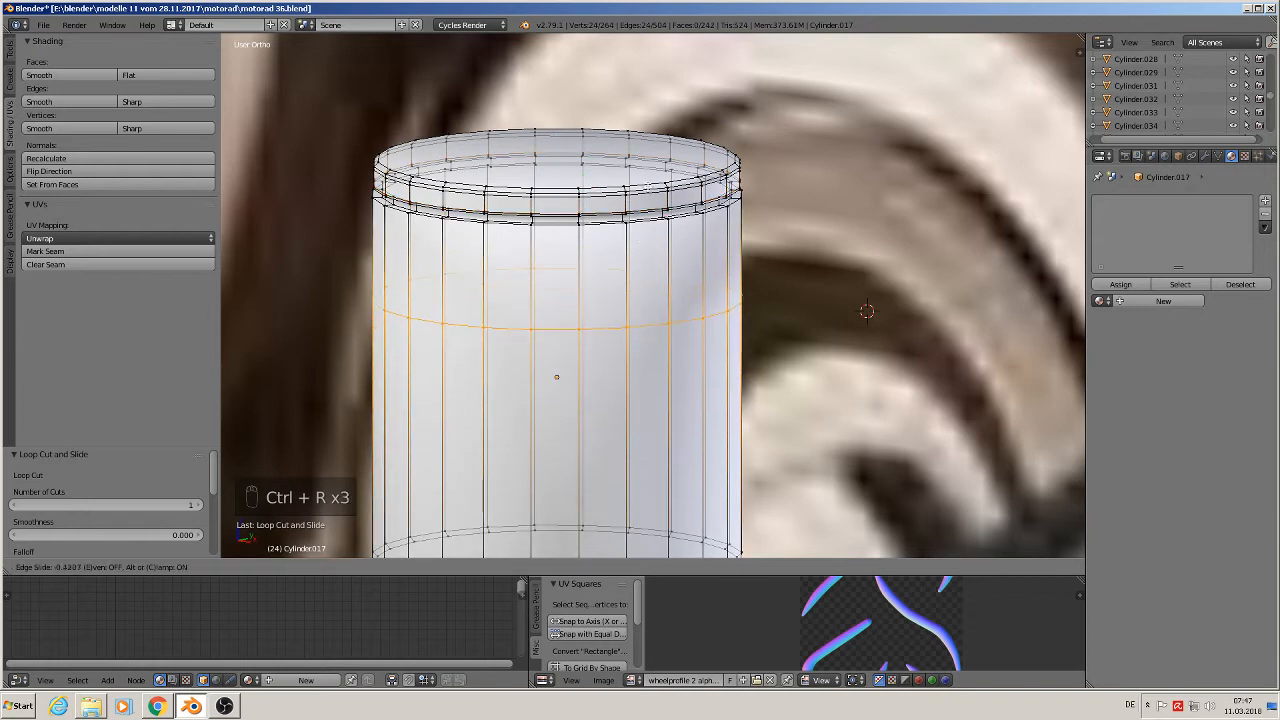
left_click(645, 91)
scroll(641, 351, "down", 3)
key("ctrl+r")
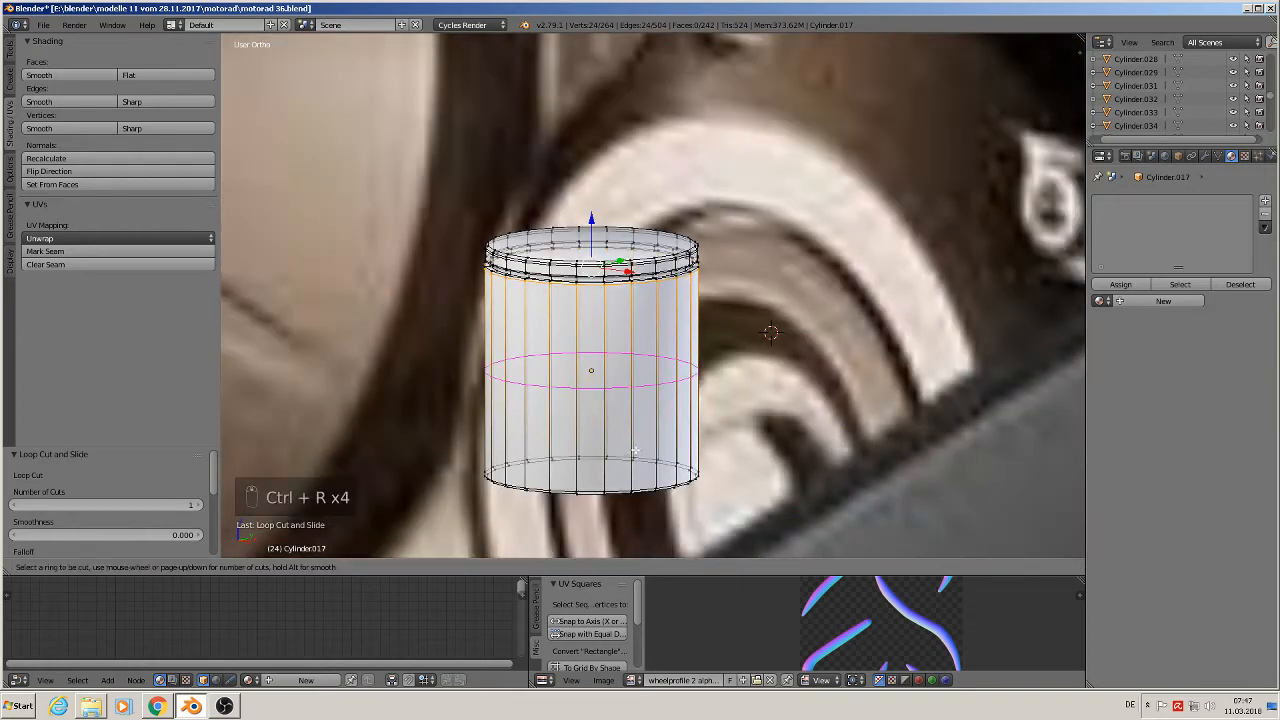
left_click(632, 390)
left_click(628, 549)
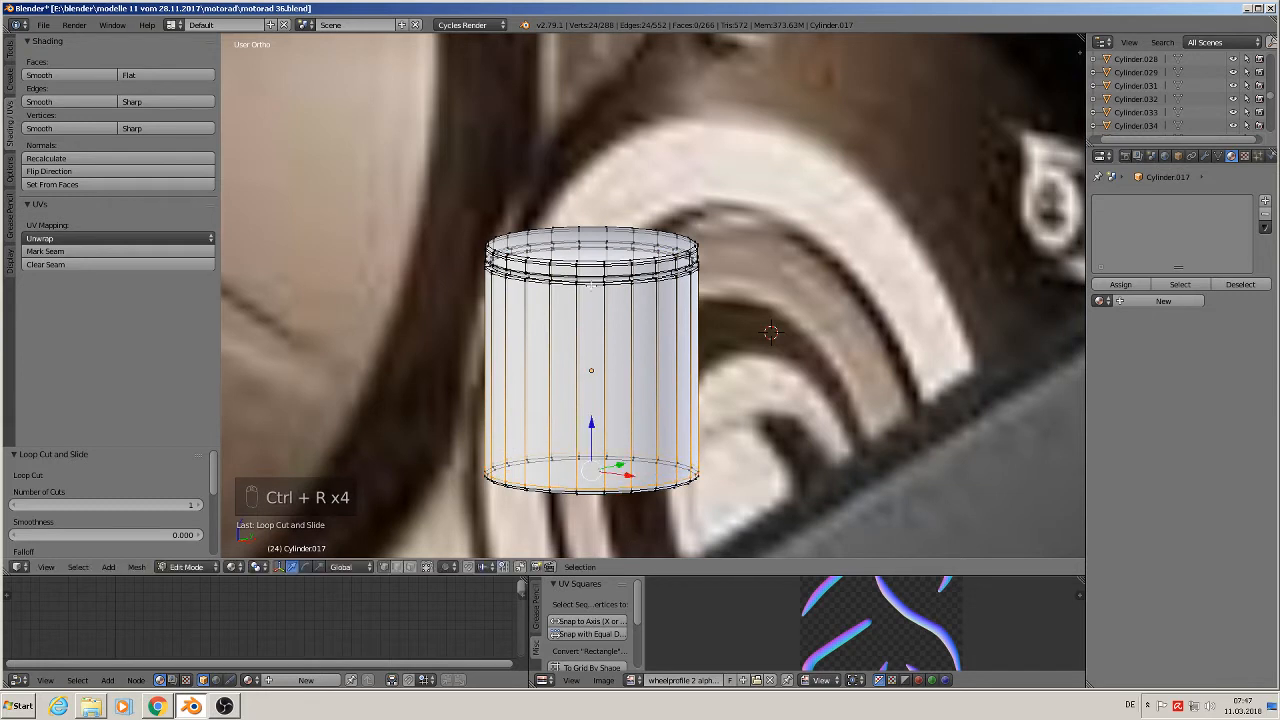
Apply flat shading to the cylinder's top and bottom end faces and return to Object Mode.
scroll(630, 548, "up", 2)
left_click(415, 567)
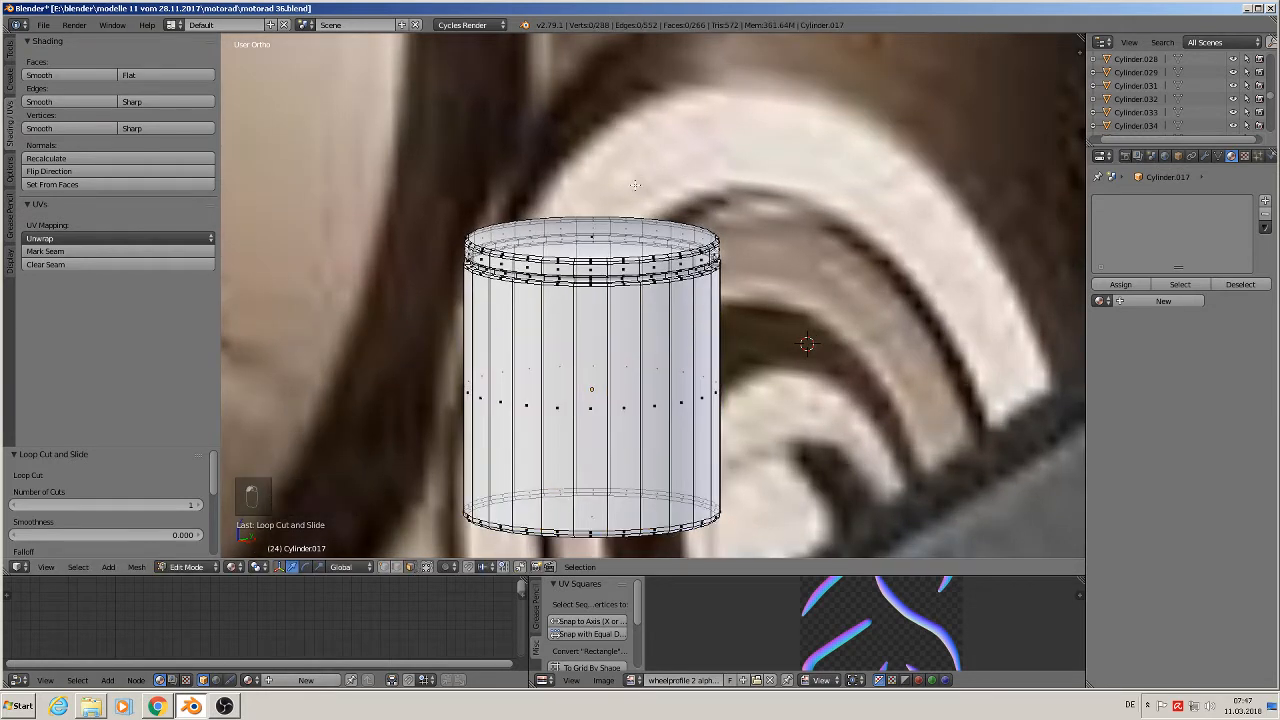
right_click(591, 239)
right_click(594, 236)
right_click(593, 237)
right_click(591, 236)
left_click(128, 75)
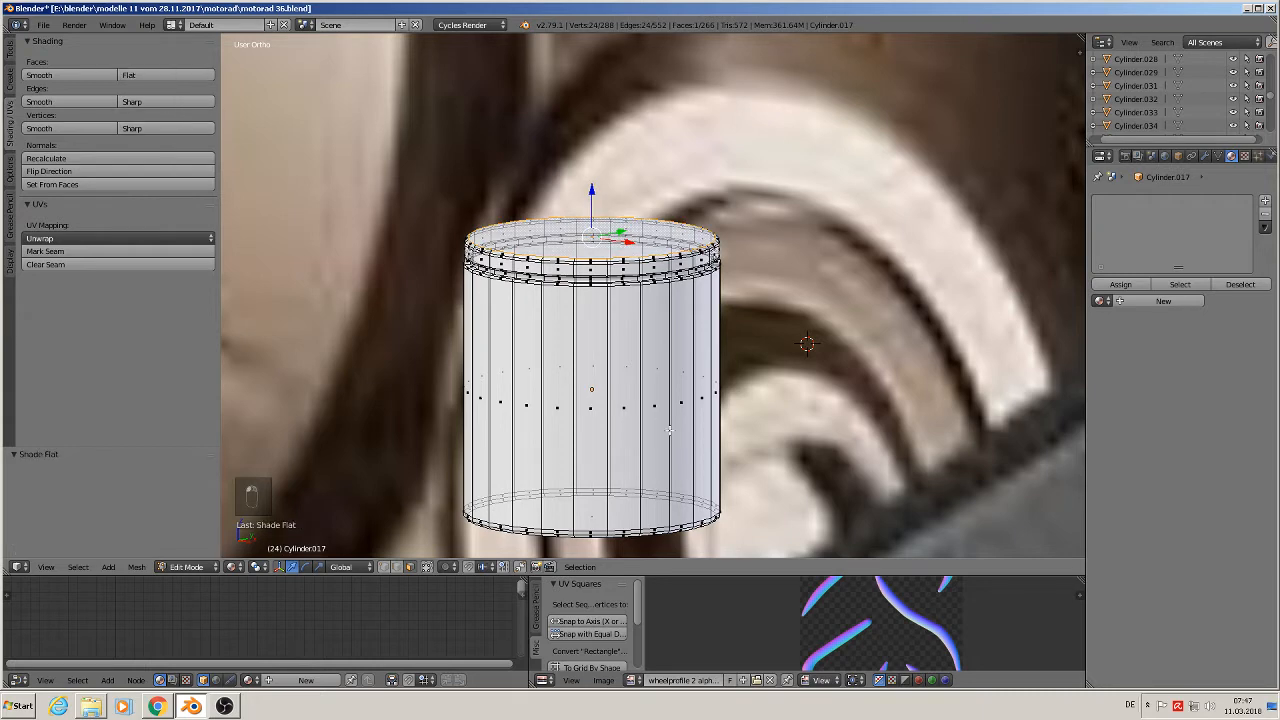
middle_click_drag(670, 430, 652, 378)
right_click(637, 518)
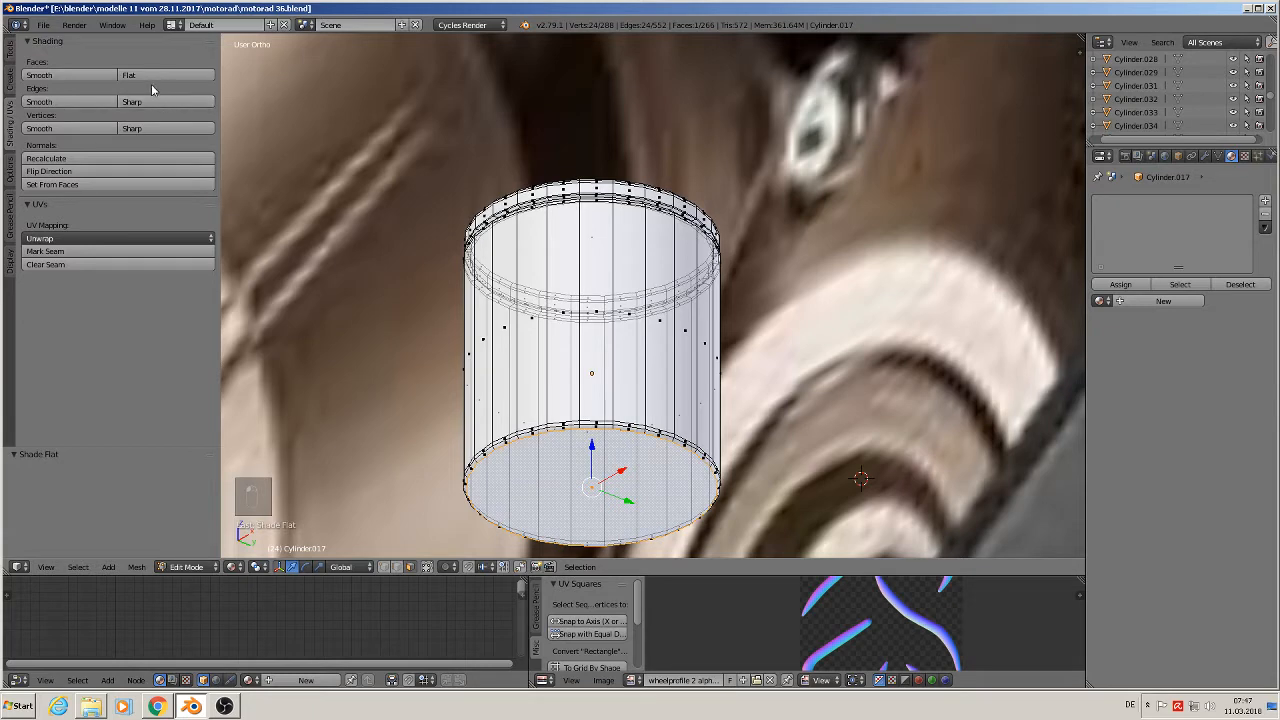
left_click(155, 76)
middle_click_drag(709, 365, 658, 373)
key("Tab")
scroll(674, 425, "up", 3)
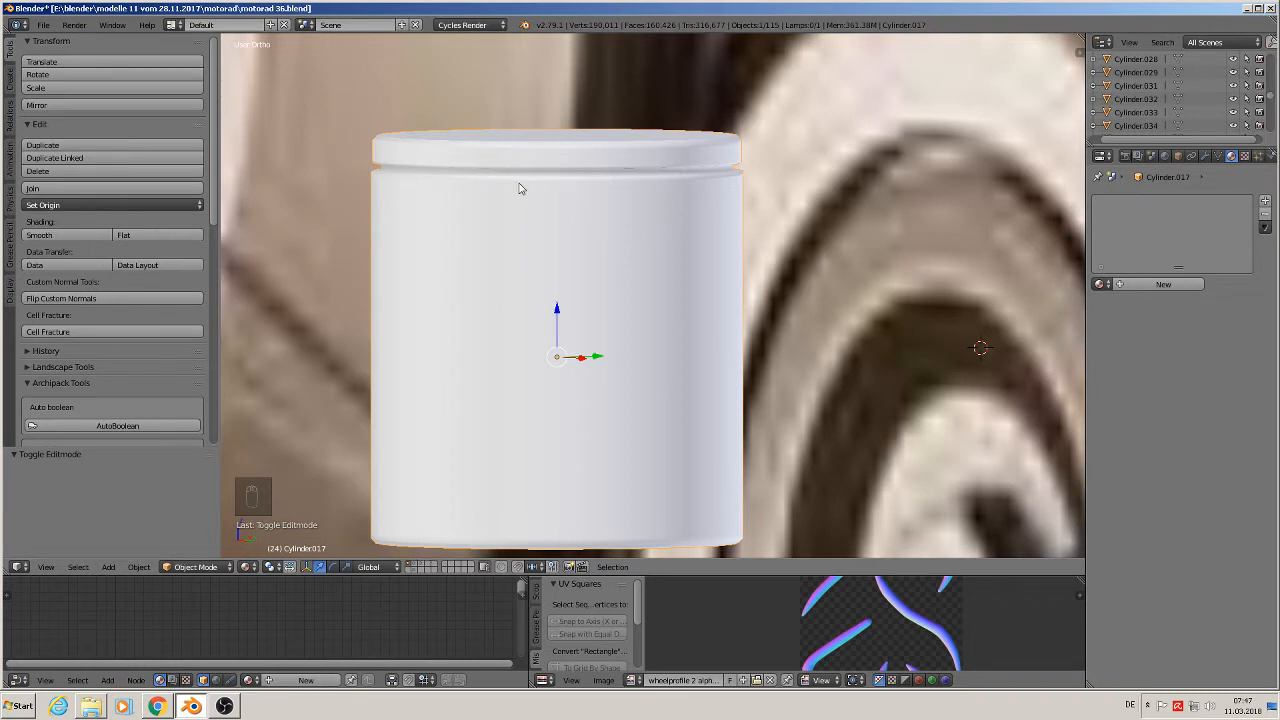
Set the viewport shading to Material.
left_click(249, 566)
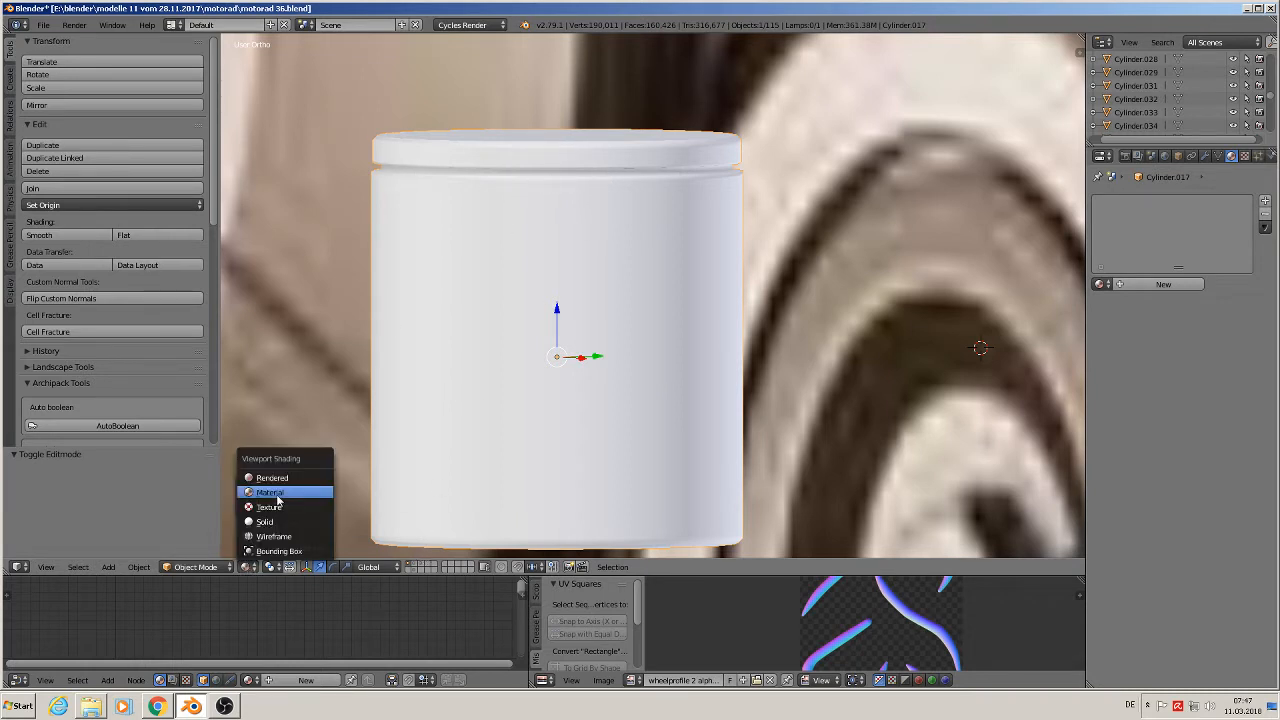
left_click(277, 496)
scroll(428, 443, "down", 6)
scroll(723, 390, "down", 3)
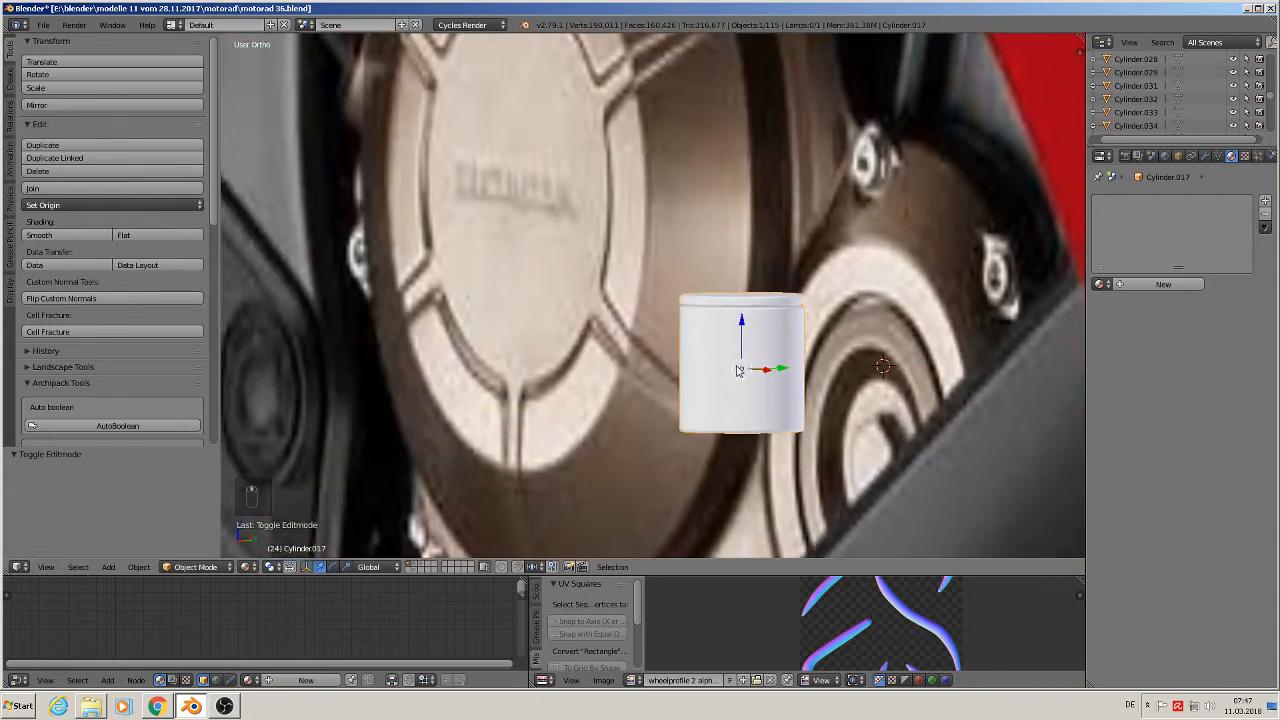
scroll(720, 391, "down", 2)
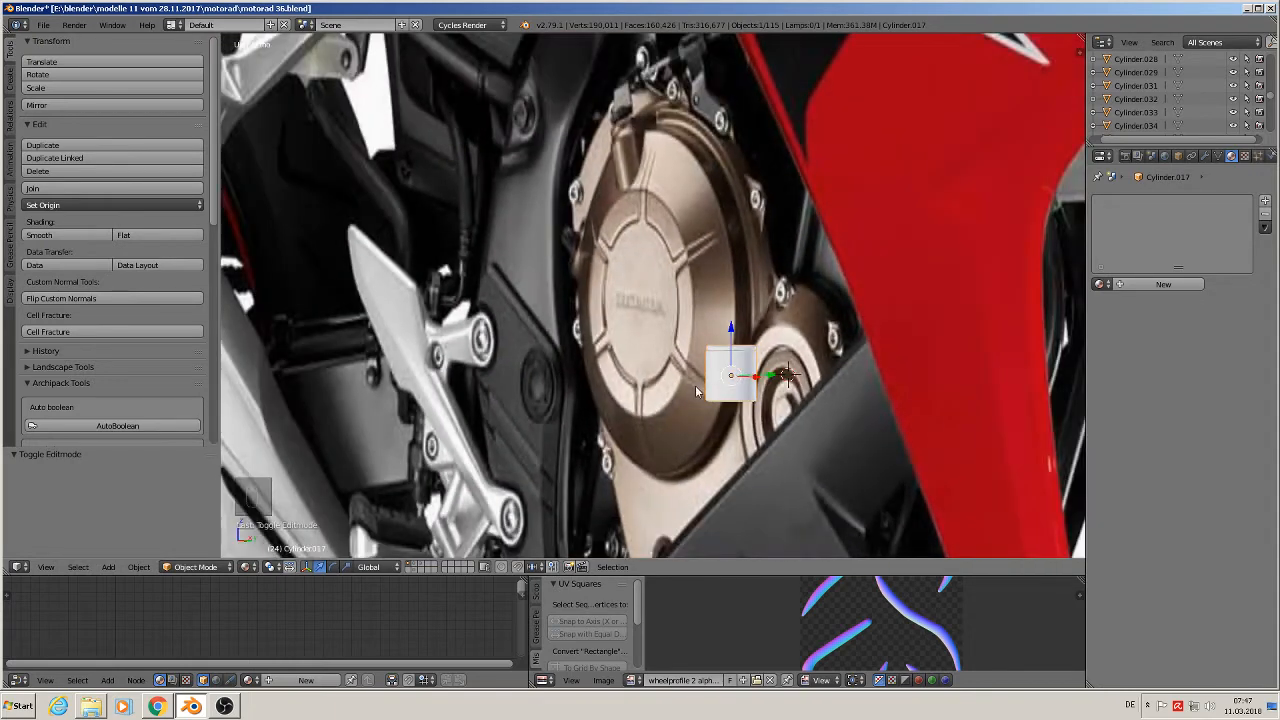
scroll(655, 381, "down", 3)
scroll(792, 355, "up", 5)
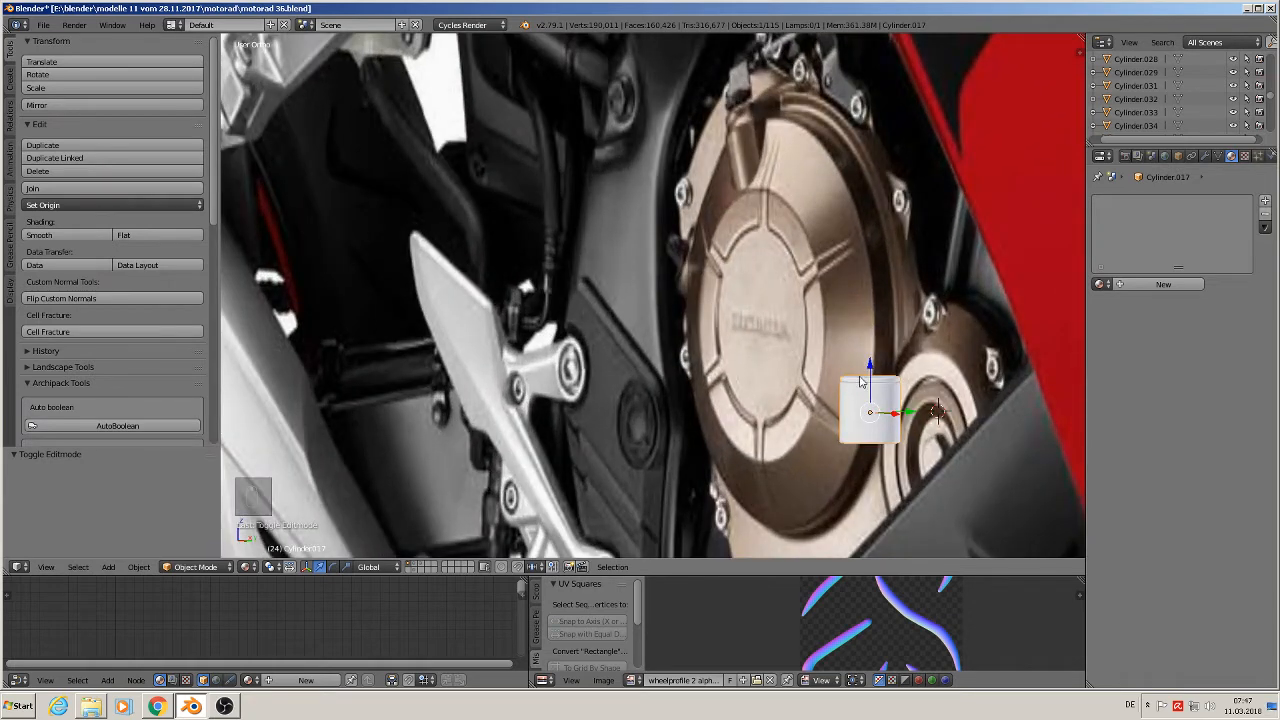
scroll(907, 405, "up", 4)
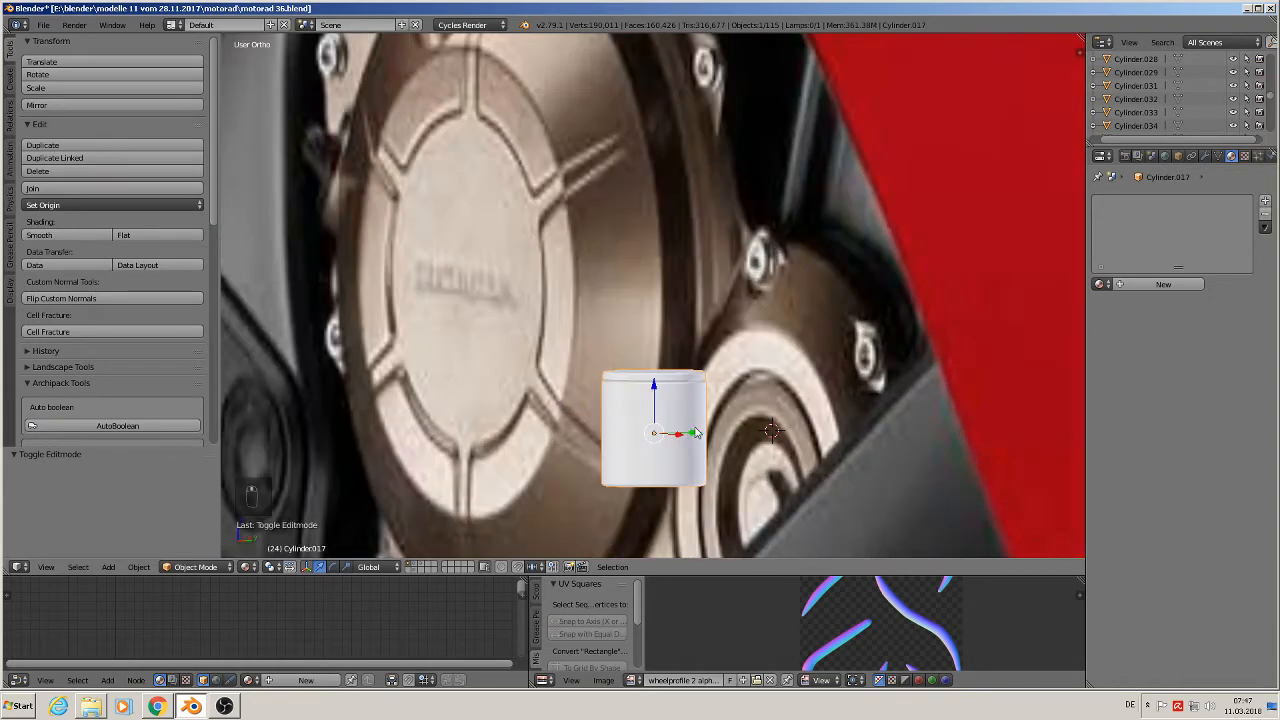
Add a cube at the top of the grooved cylinder and scale it uniformly by about -0.018.
left_click(108, 567)
mouse_move(125, 555)
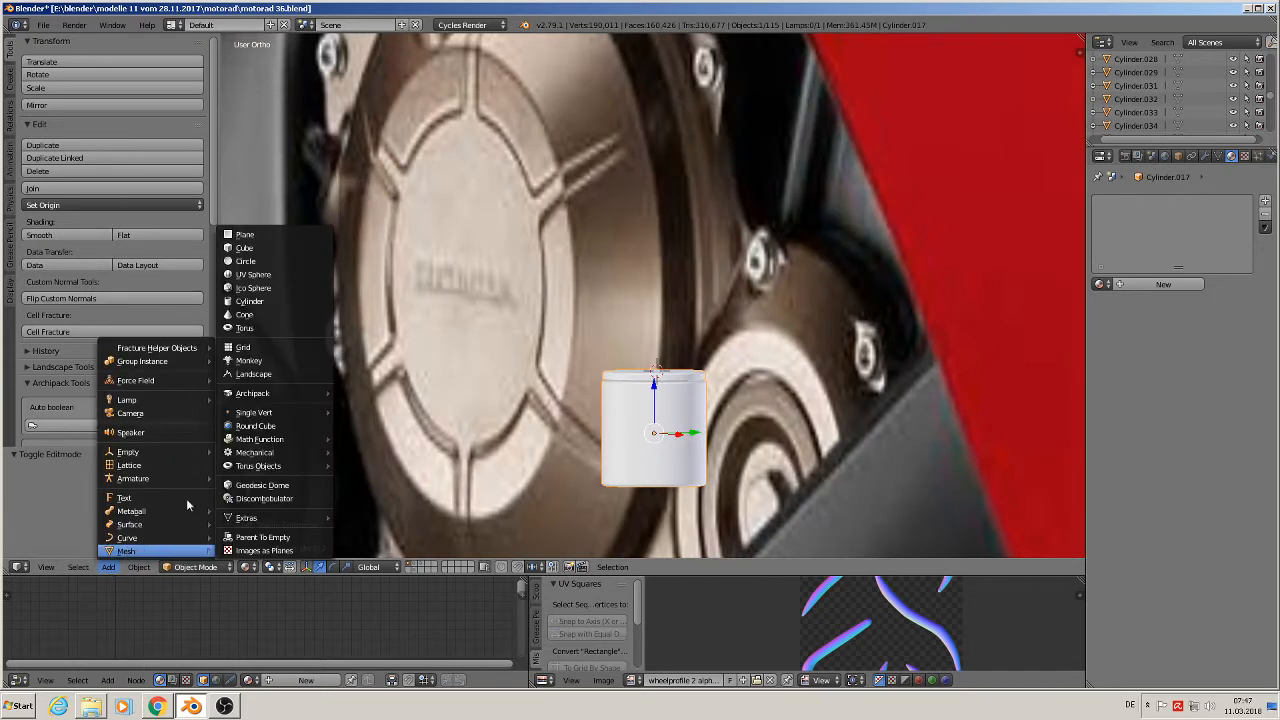
left_click(255, 248)
key("s")
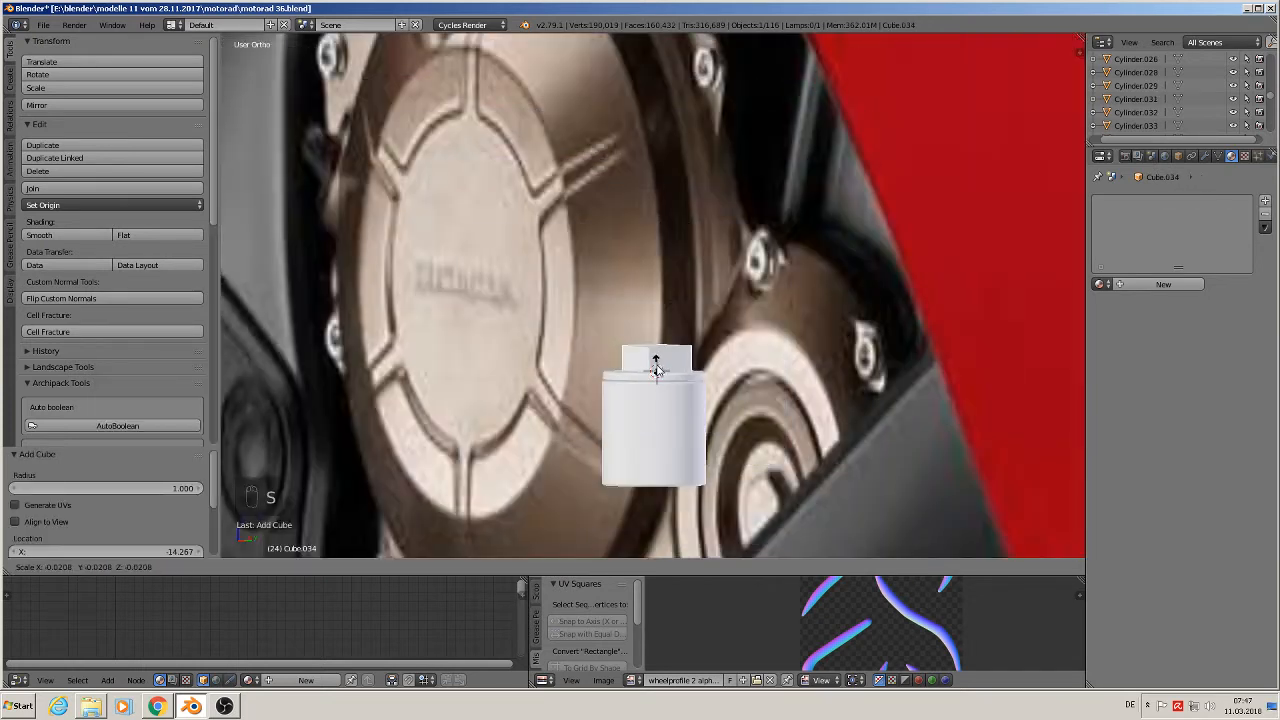
left_click(658, 372)
In front view, shift the cube -0.006 along X to centre it on the cylinder and scale it to about 0.26 along X.
key("KP_3")
key("KP_1")
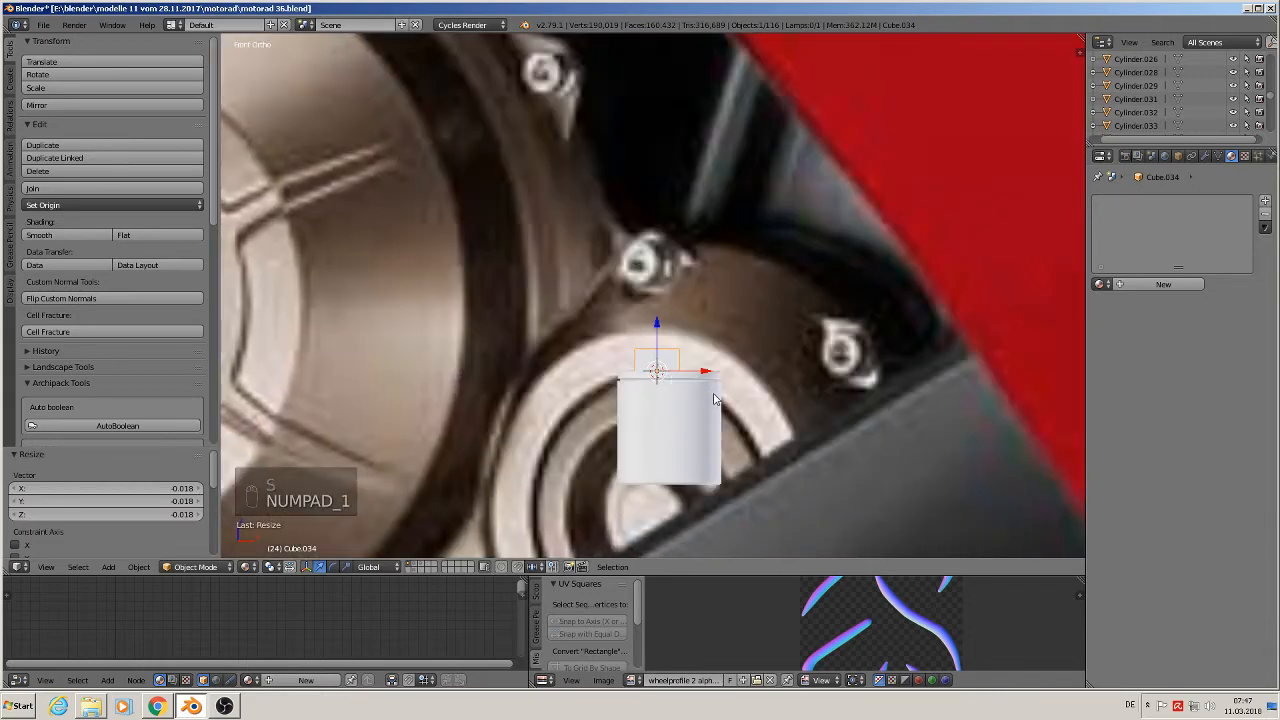
scroll(711, 395, "up", 3)
left_click_drag(676, 360, 697, 381)
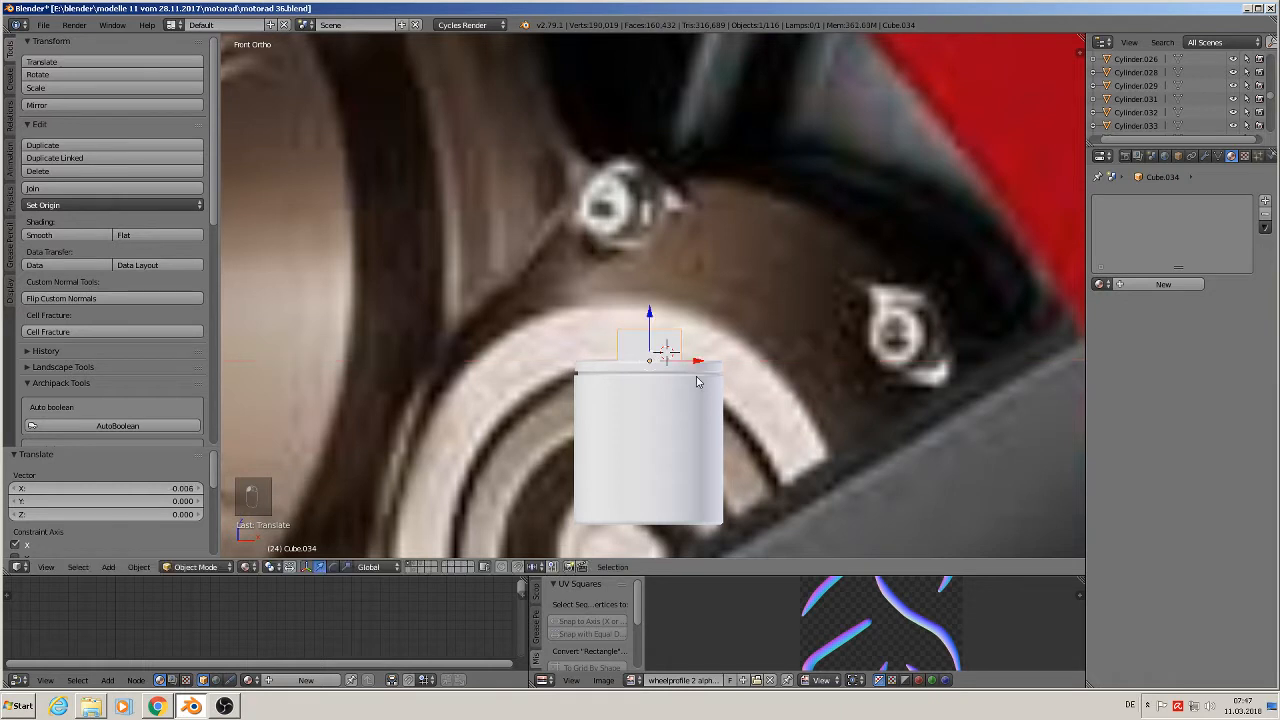
key("s")
key("x")
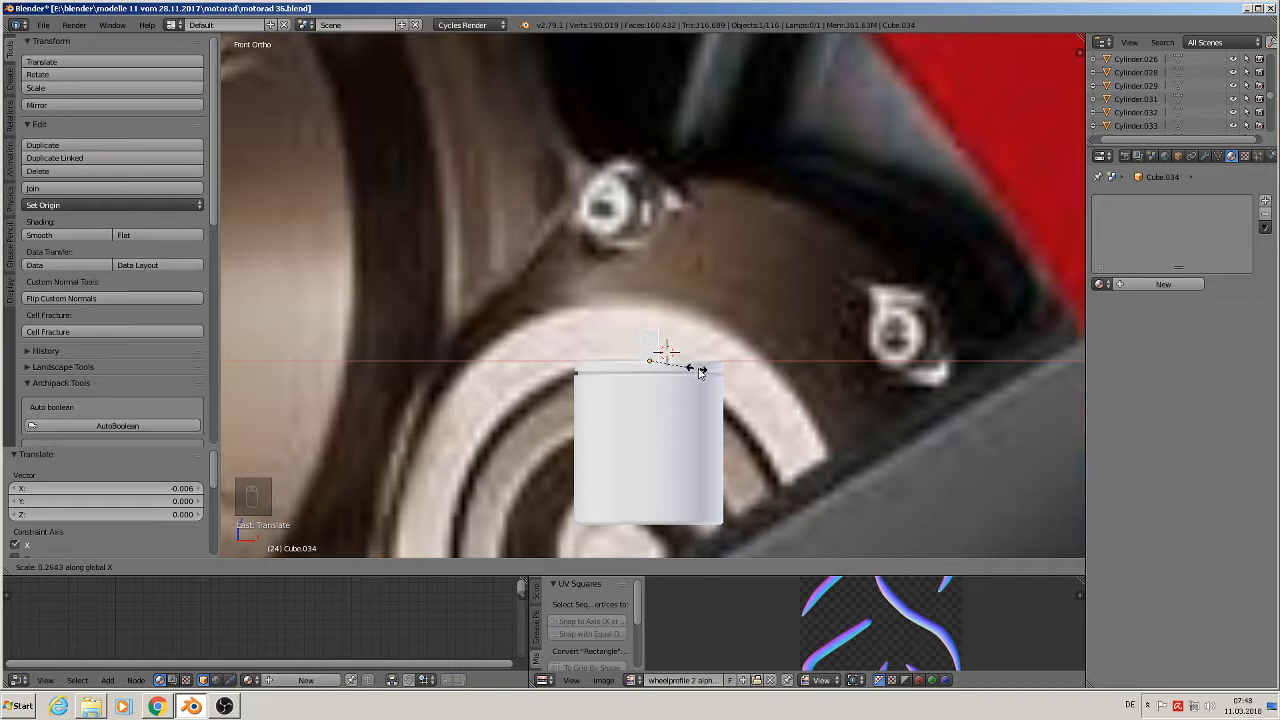
left_click(701, 371)
Open the grooved cylinder in Edit Mode with edge selection.
right_click(699, 371)
key("Tab")
scroll(691, 390, "up", 4)
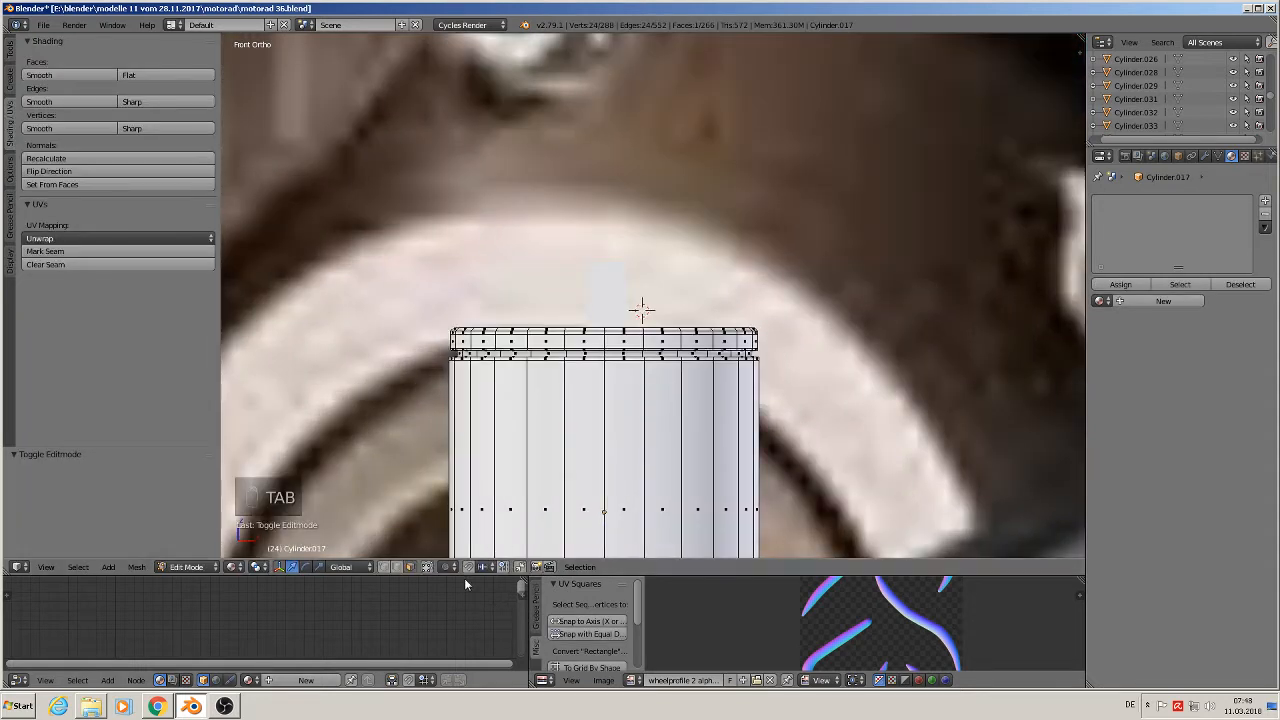
left_click(396, 567)
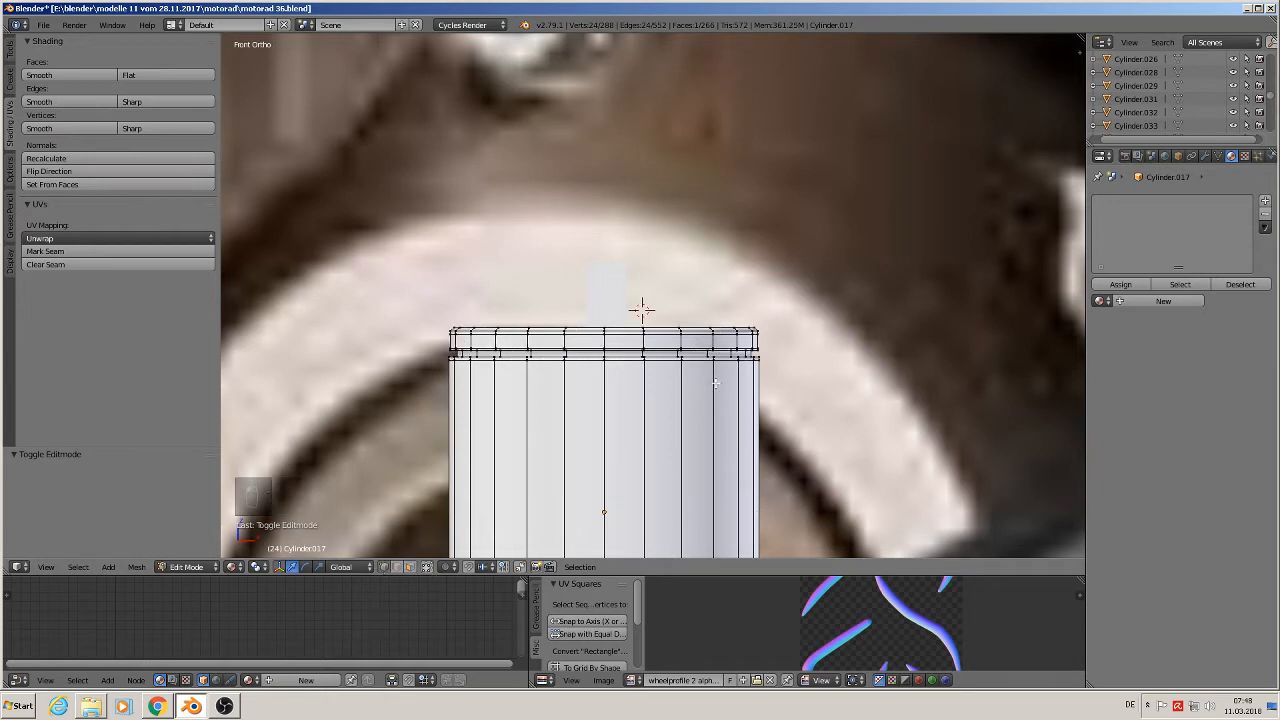
key("c")
left_click_drag(760, 322, 470, 325)
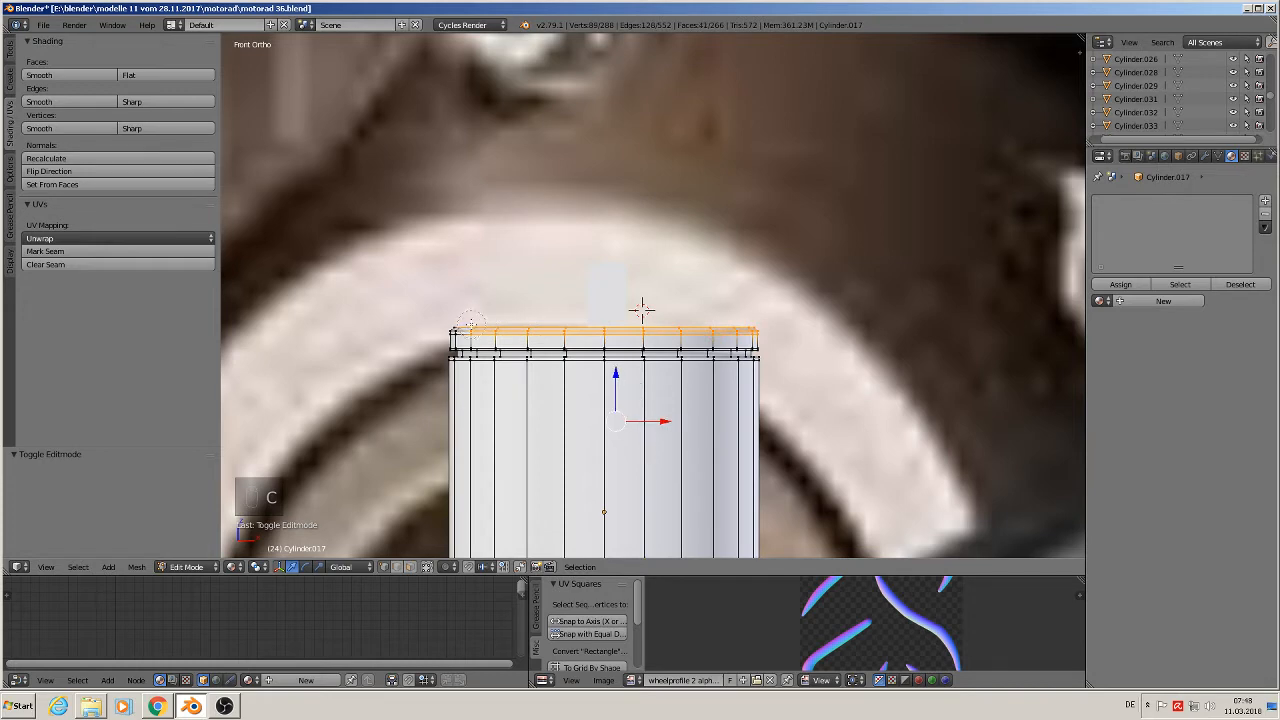
right_click(469, 325)
scroll(660, 345, "down", 6)
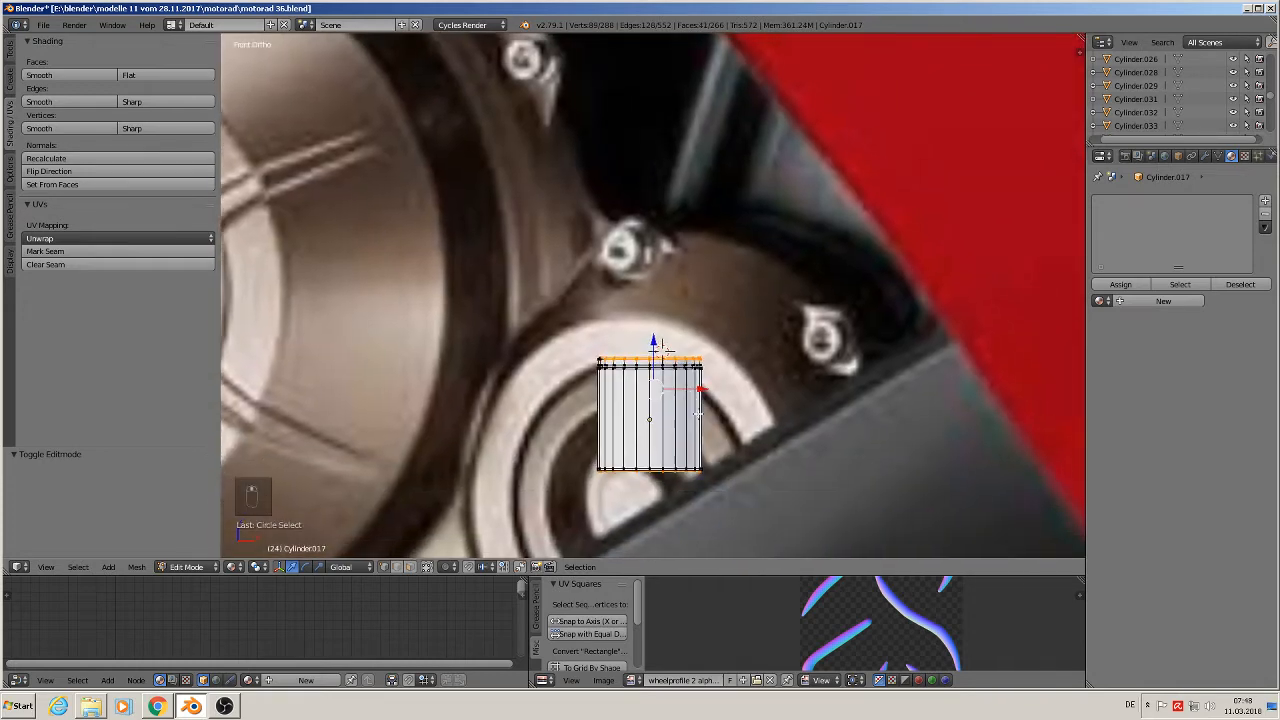
scroll(663, 350, "up", 3)
key("a")
Box-select the cylinder's upper rim, raise it slightly along Z, and return to Object Mode.
key("b")
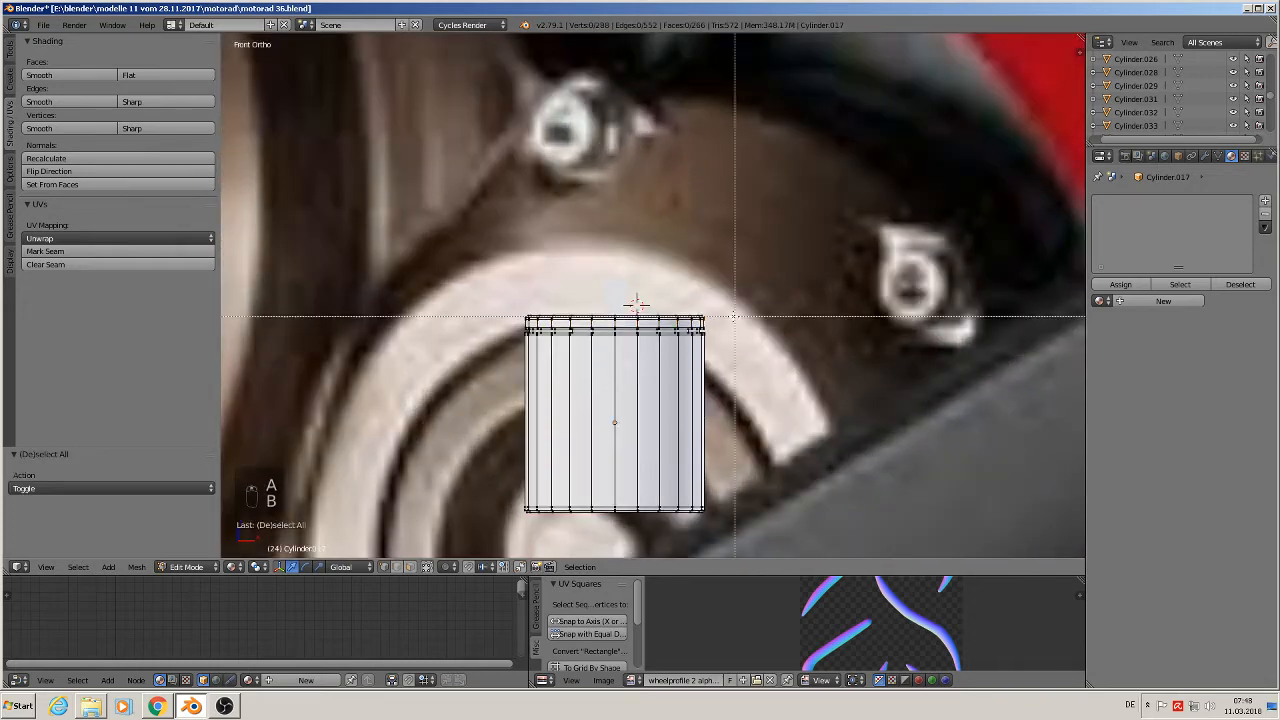
left_click_drag(713, 323, 518, 300)
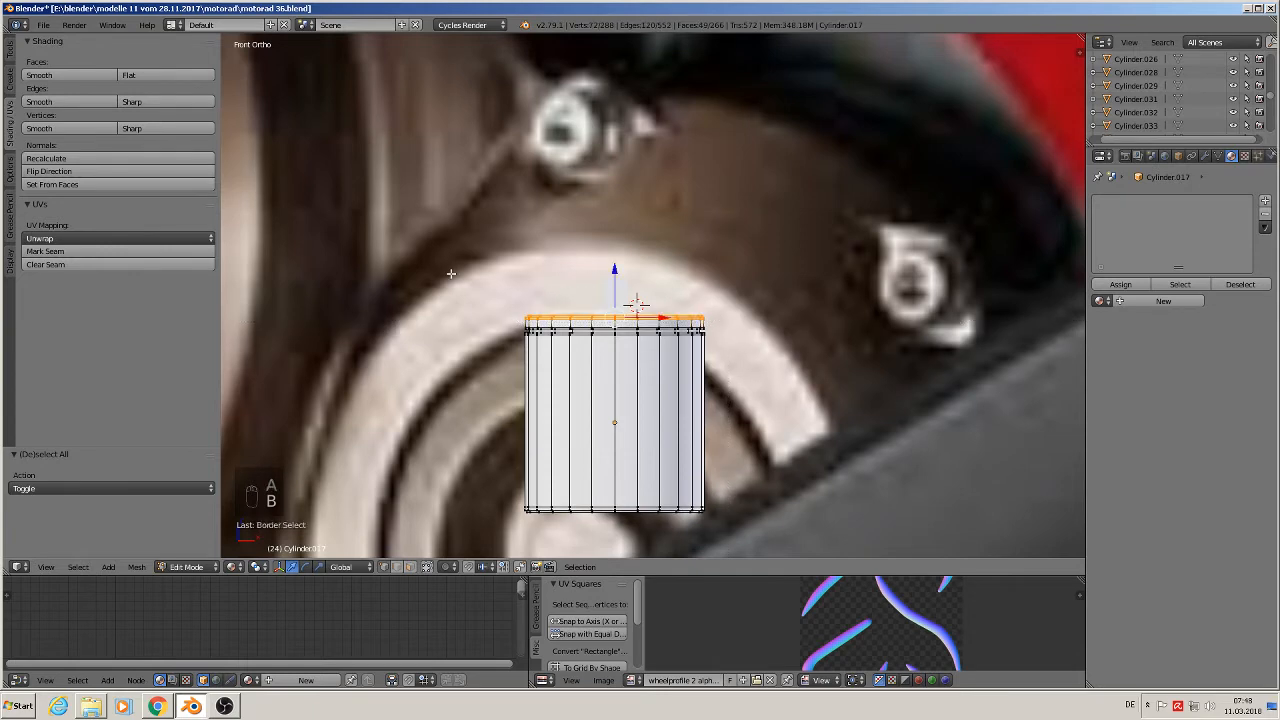
key("Tab")
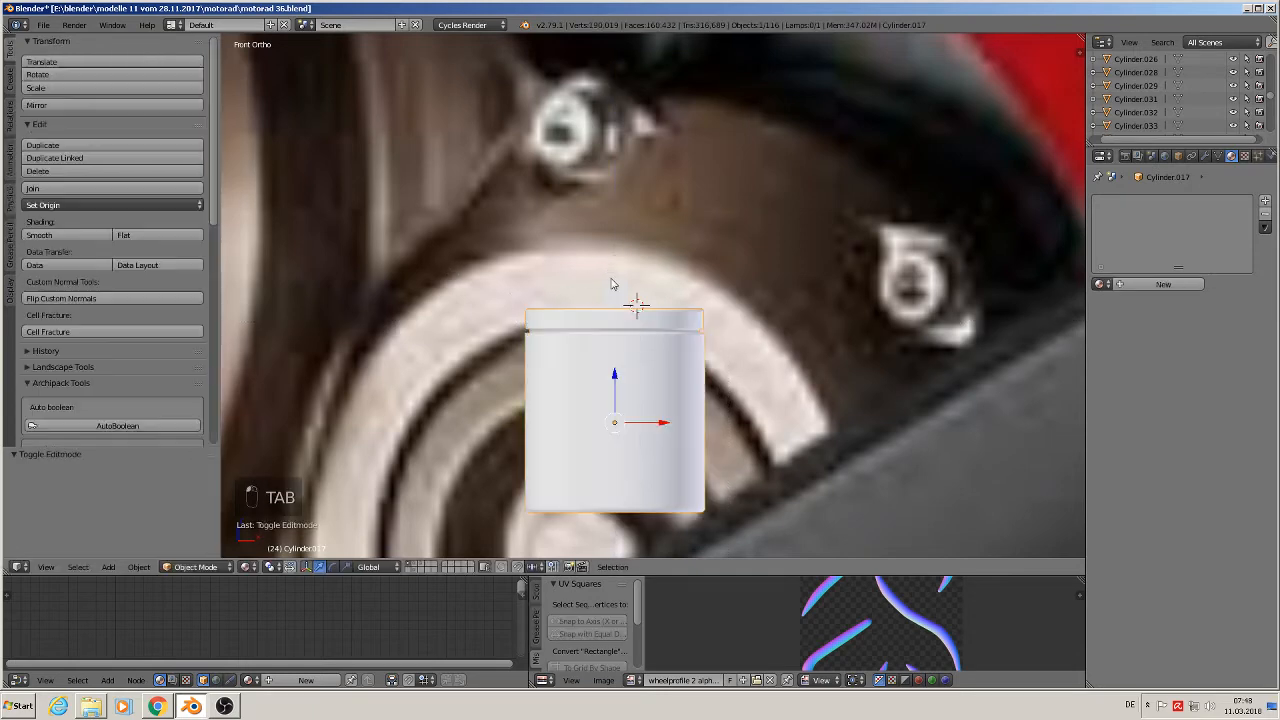
Move the small block -0.012 along Y to centre it on the cylinder's top and stretch it along Y.
scroll(632, 355, "down", 1)
mouse_move(630, 350)
middle_mouse_down()
mouse_move(589, 366)
mouse_move(626, 337)
middle_mouse_up()
right_click(626, 337)
scroll(640, 385, "up", 2)
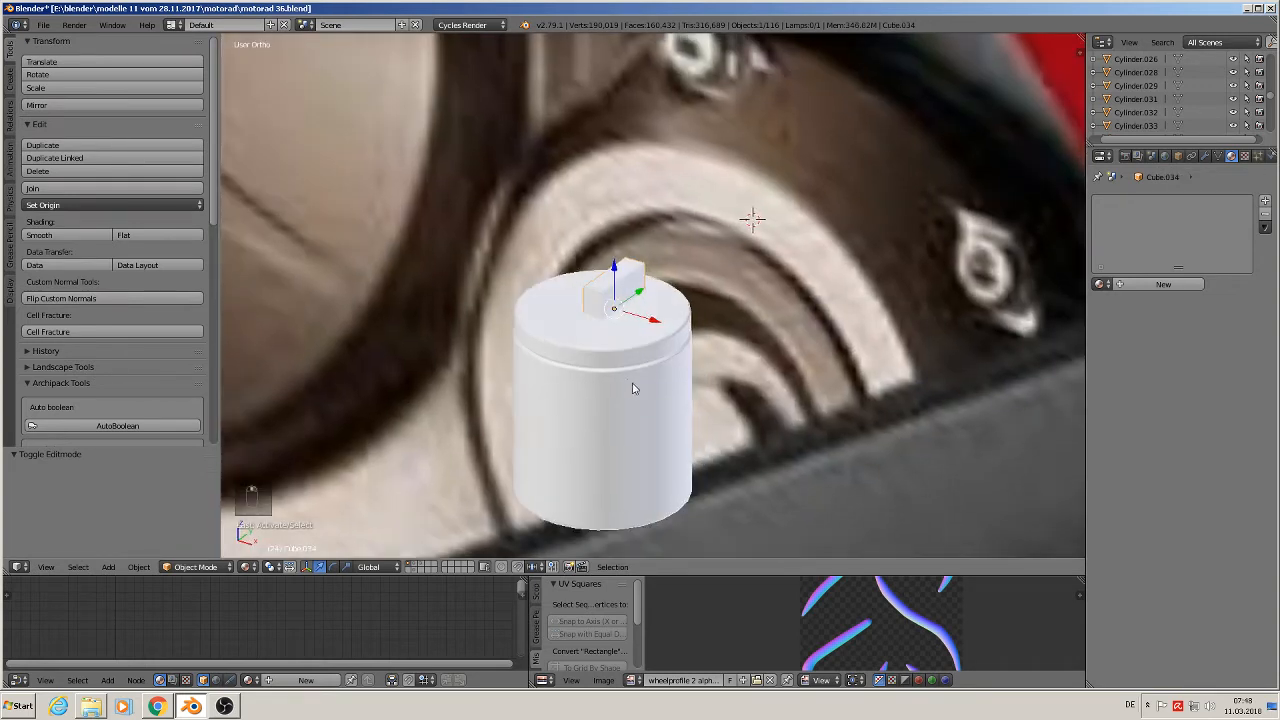
left_click_drag(639, 293, 624, 308)
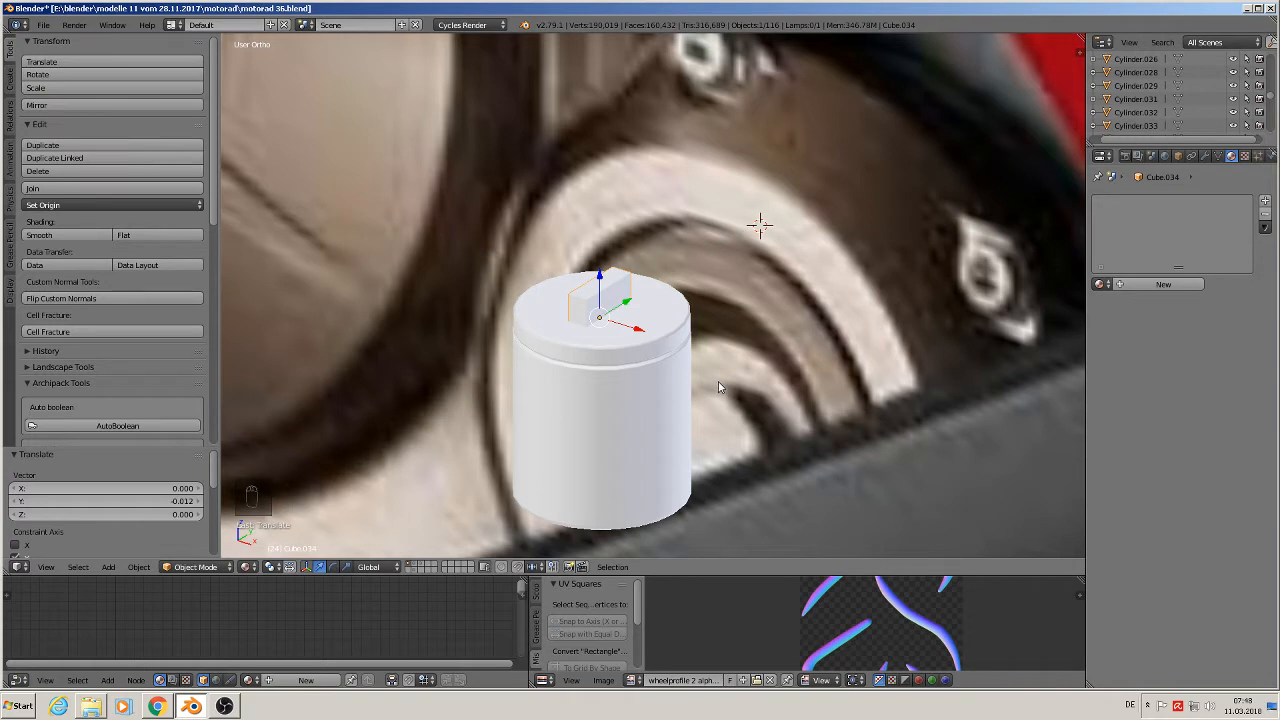
key("s")
key("y")
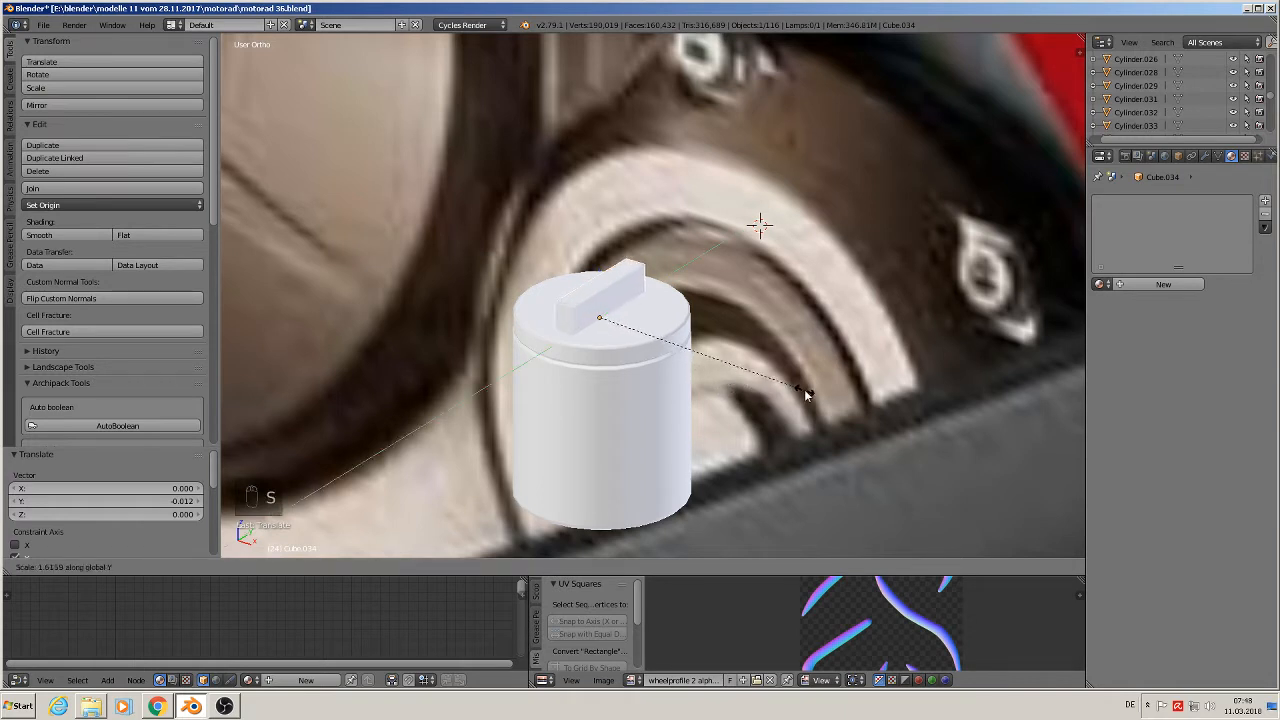
left_click(857, 392)
Raise the block about 0.0196 along Z so it stands on the cylinder's top face.
scroll(850, 392, "up", 2)
key("Tab")
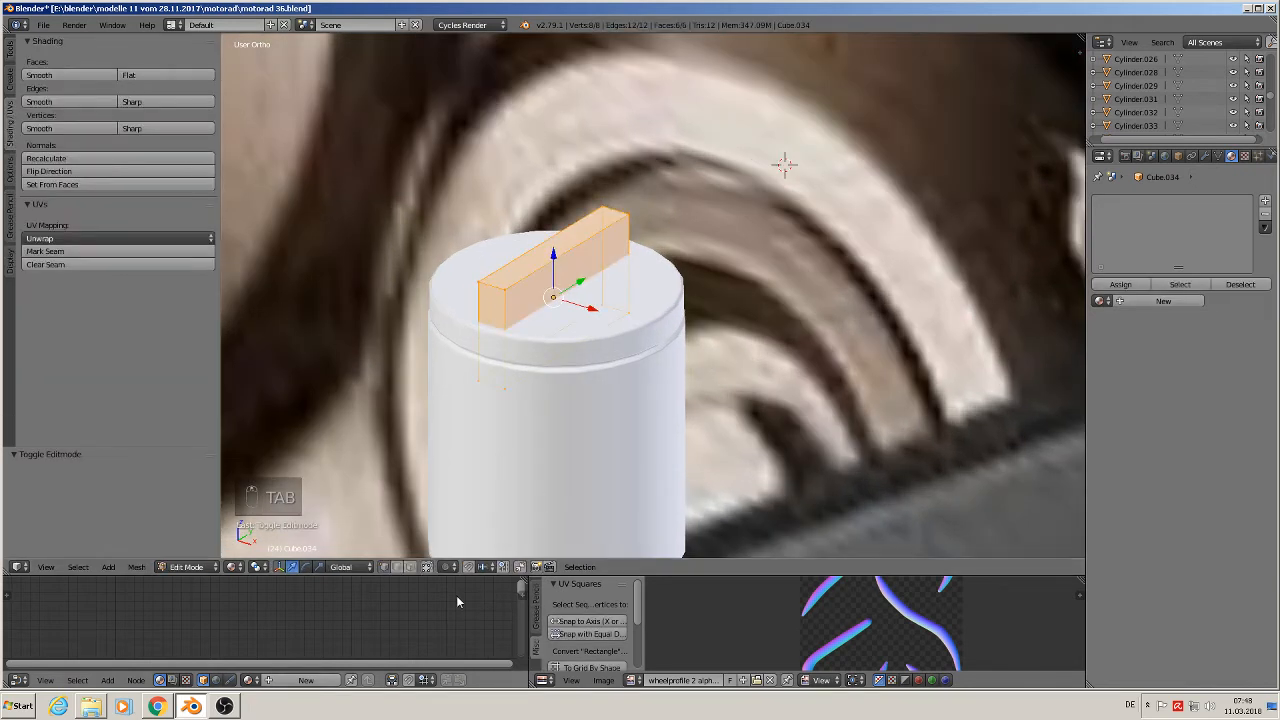
key("Tab")
key("g")
key("z")
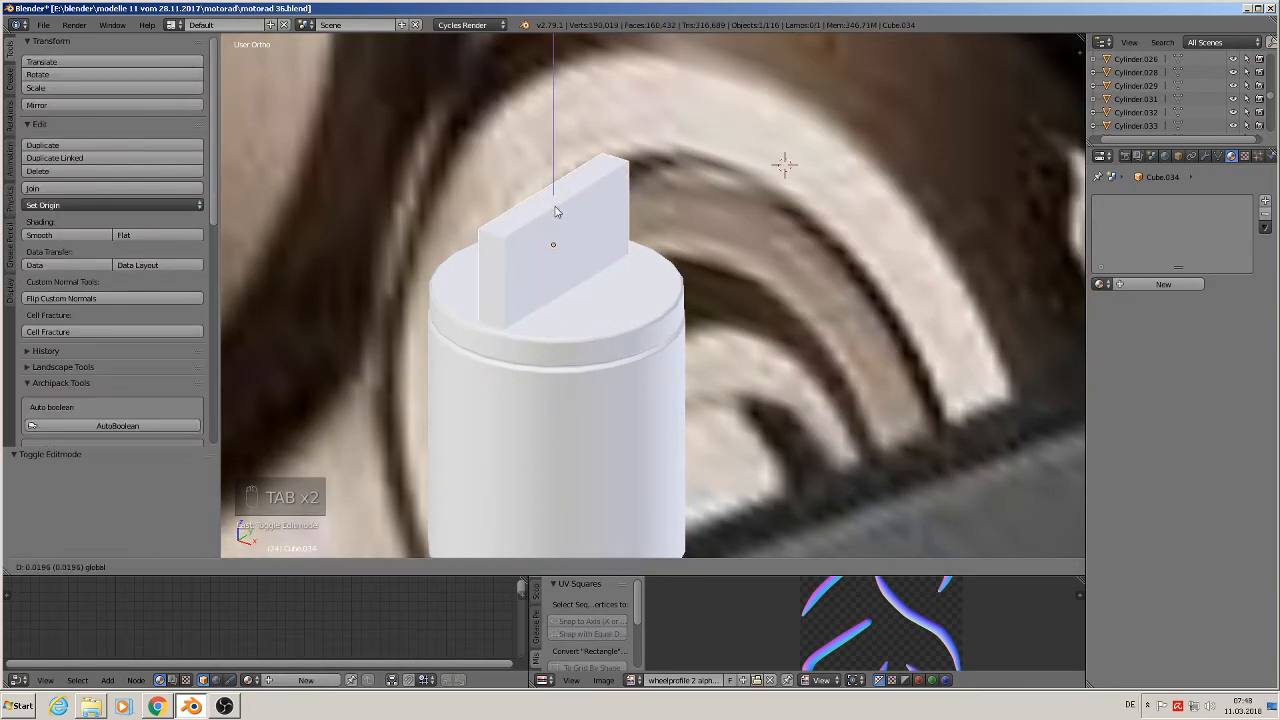
left_click(557, 212)
Scale the block's two short upper edges together along Y to about 0.722, tapering the block.
key("Tab")
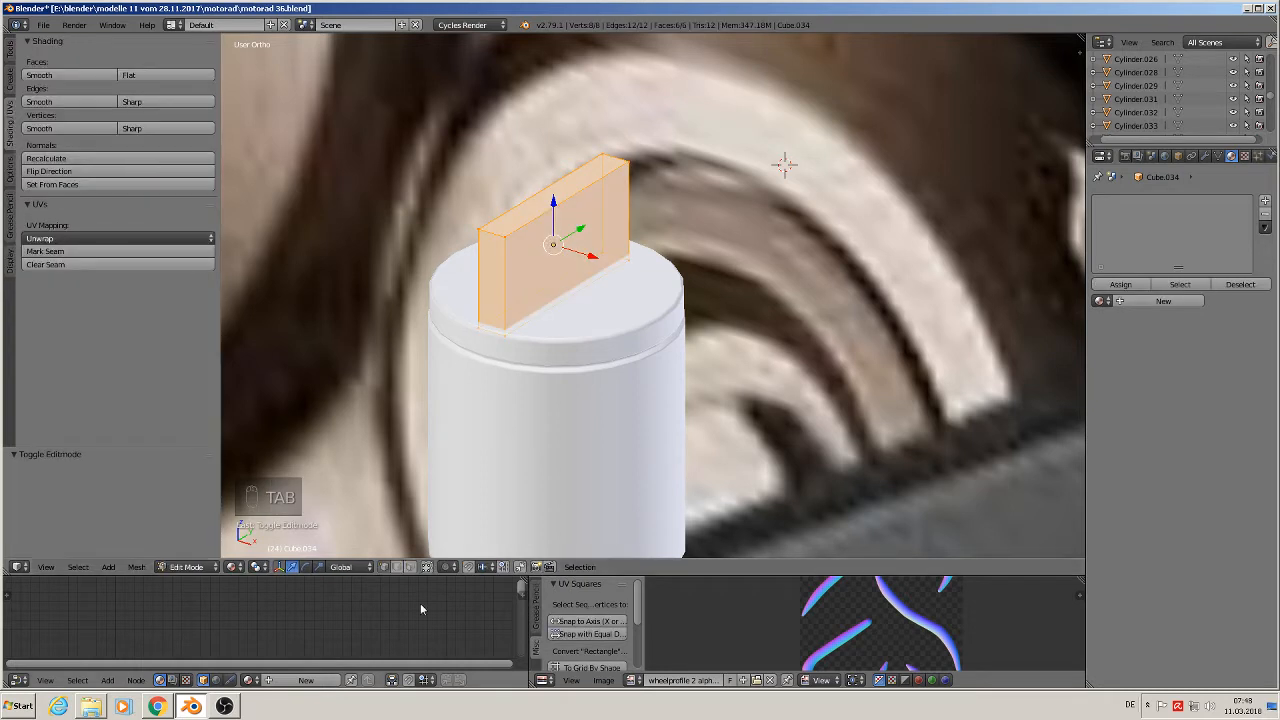
right_click(494, 233)
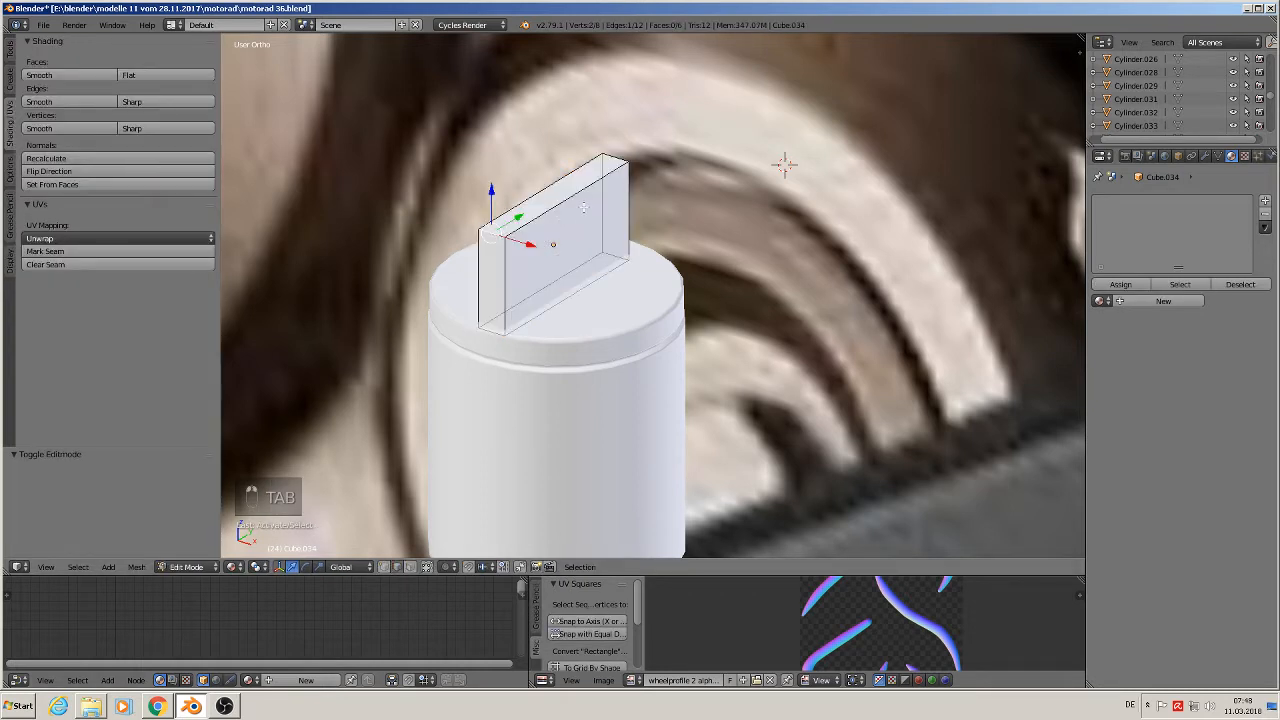
right_click(616, 157, "shift")
key("s")
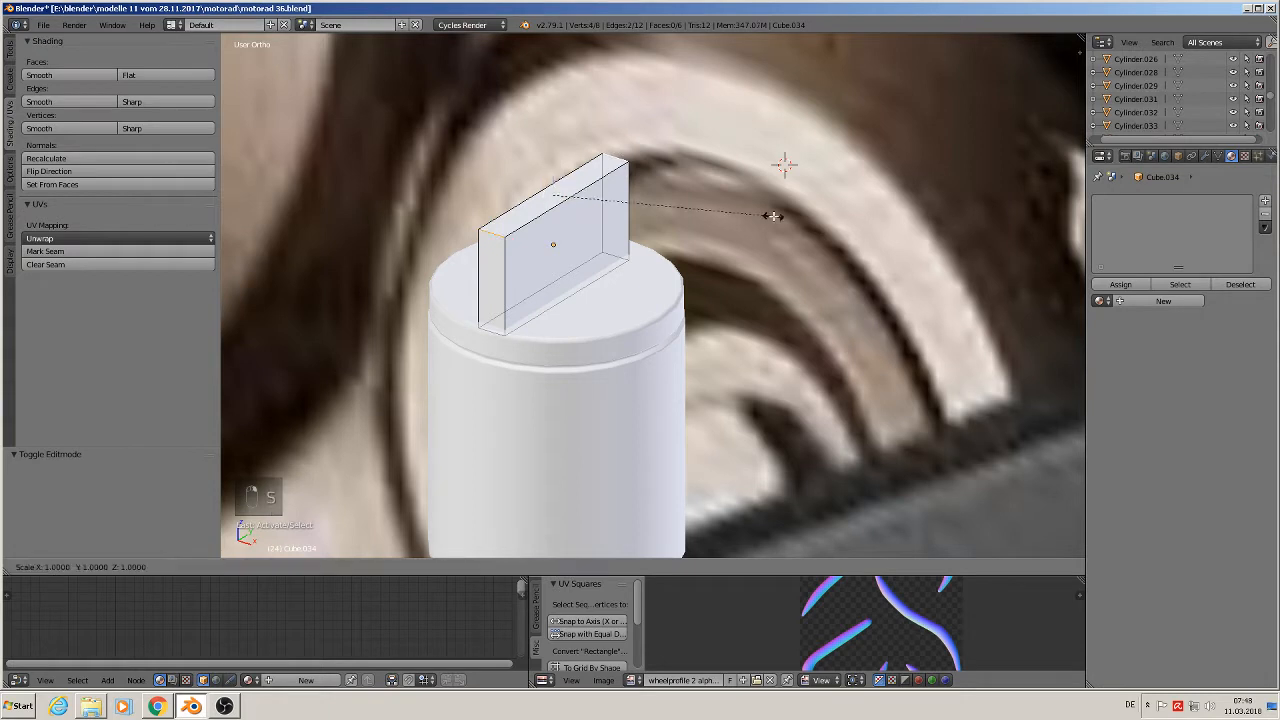
key("y")
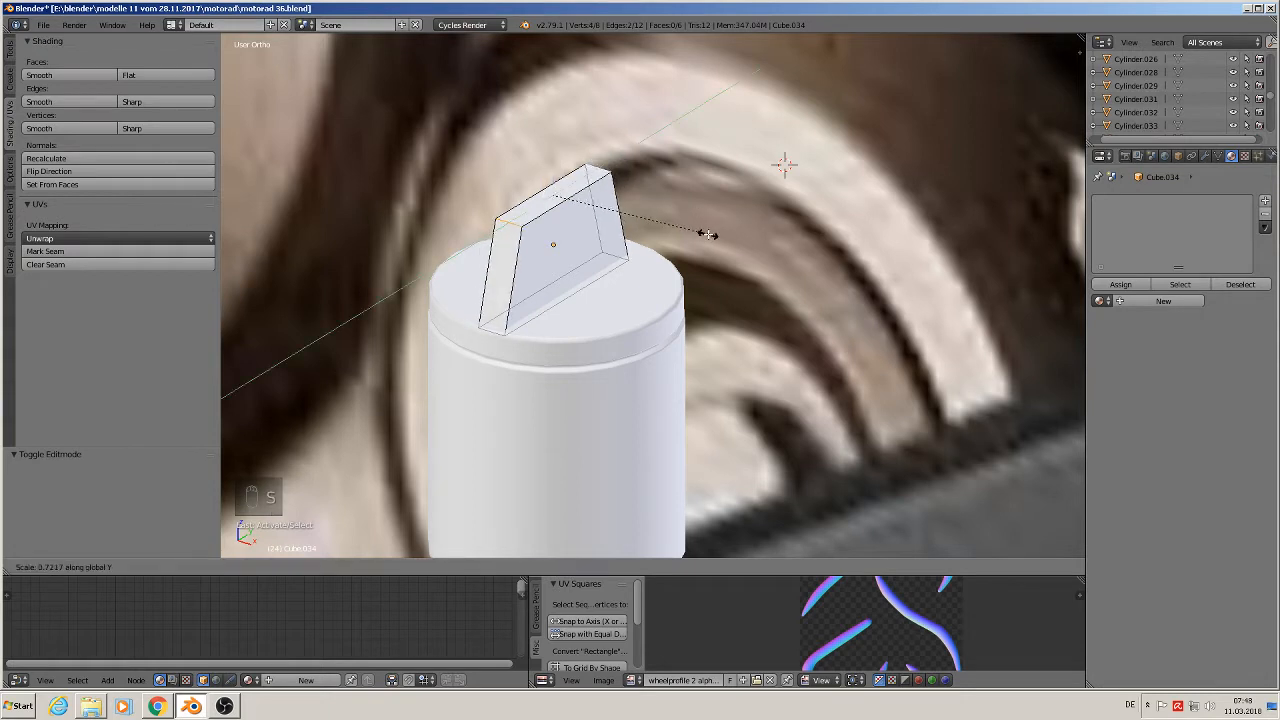
left_click(707, 233)
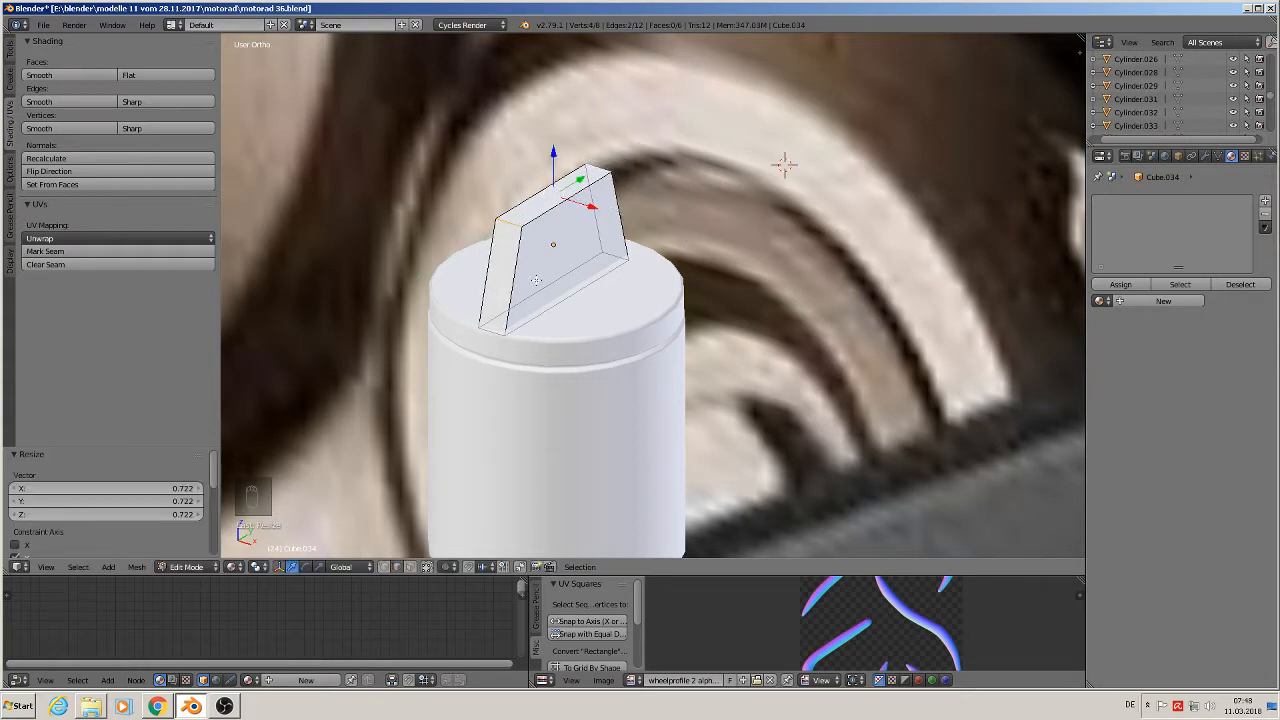
key("ctrl+b")
right_click(537, 280)
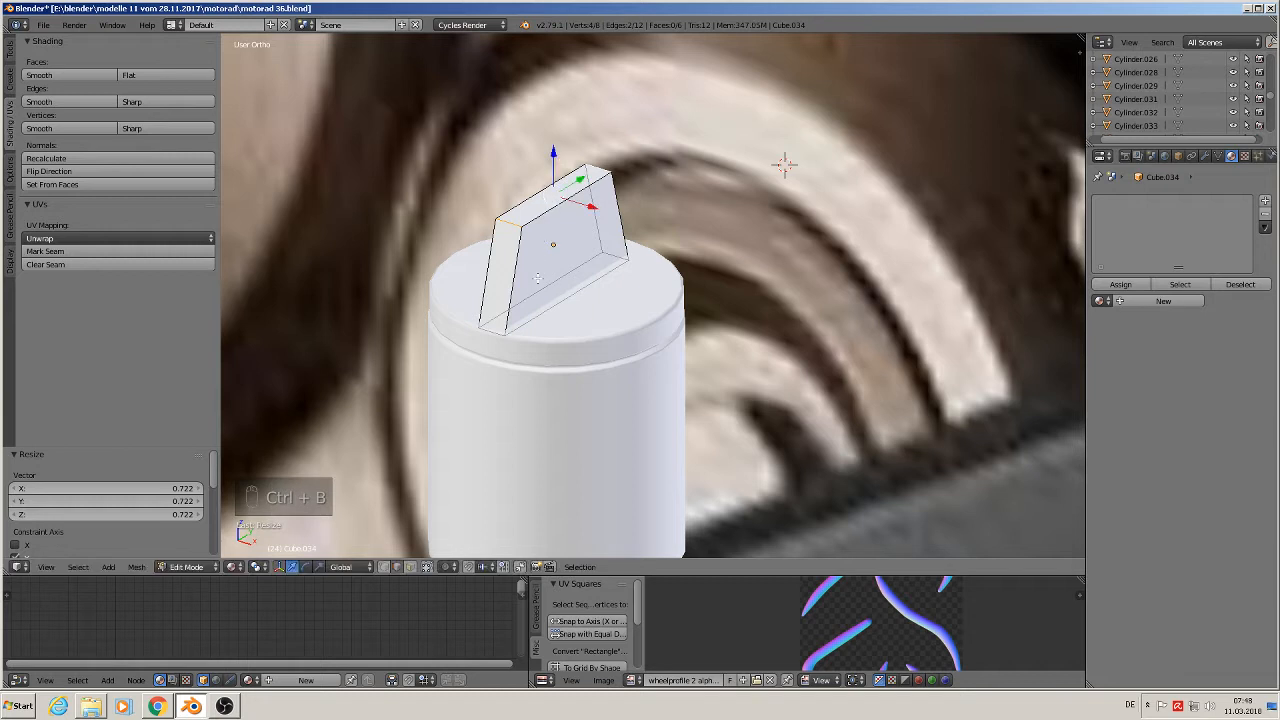
key("a")
key("a")
key("ctrl+b")
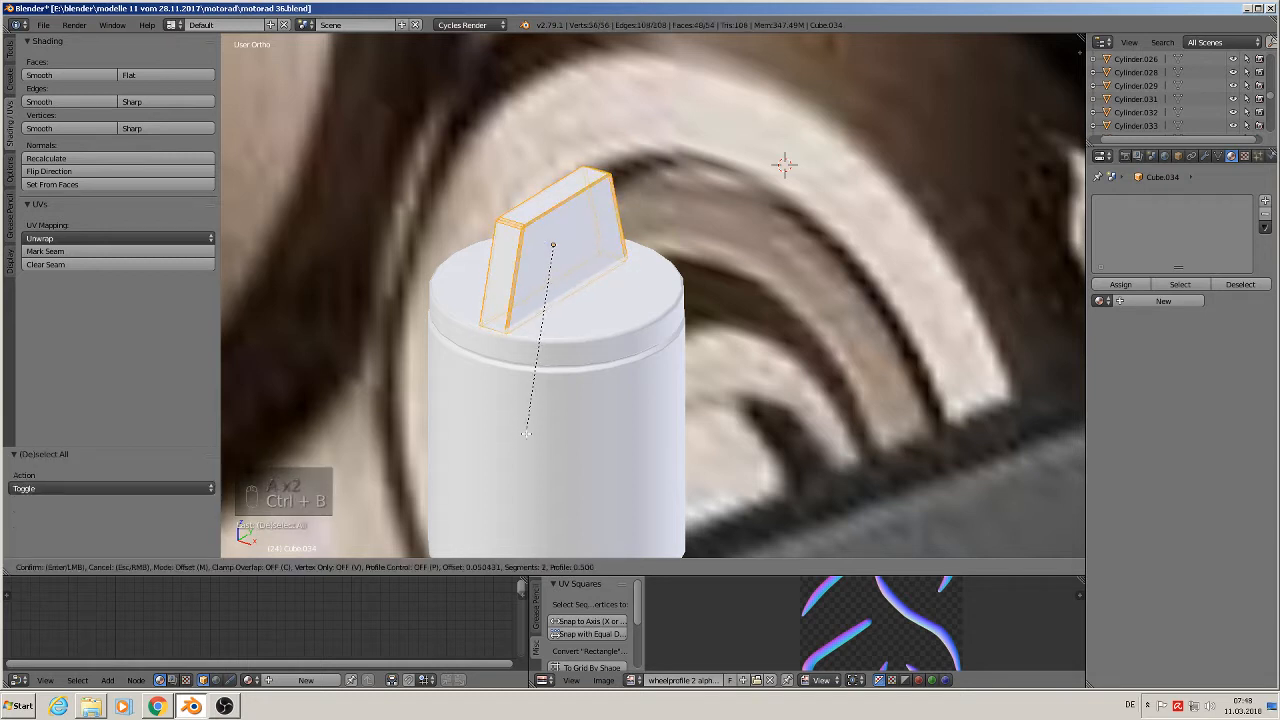
right_click(527, 436)
Return to Object Mode and join the tapered grip block with the grooved cylinder into one object.
key("Tab")
scroll(527, 439, "down", 5)
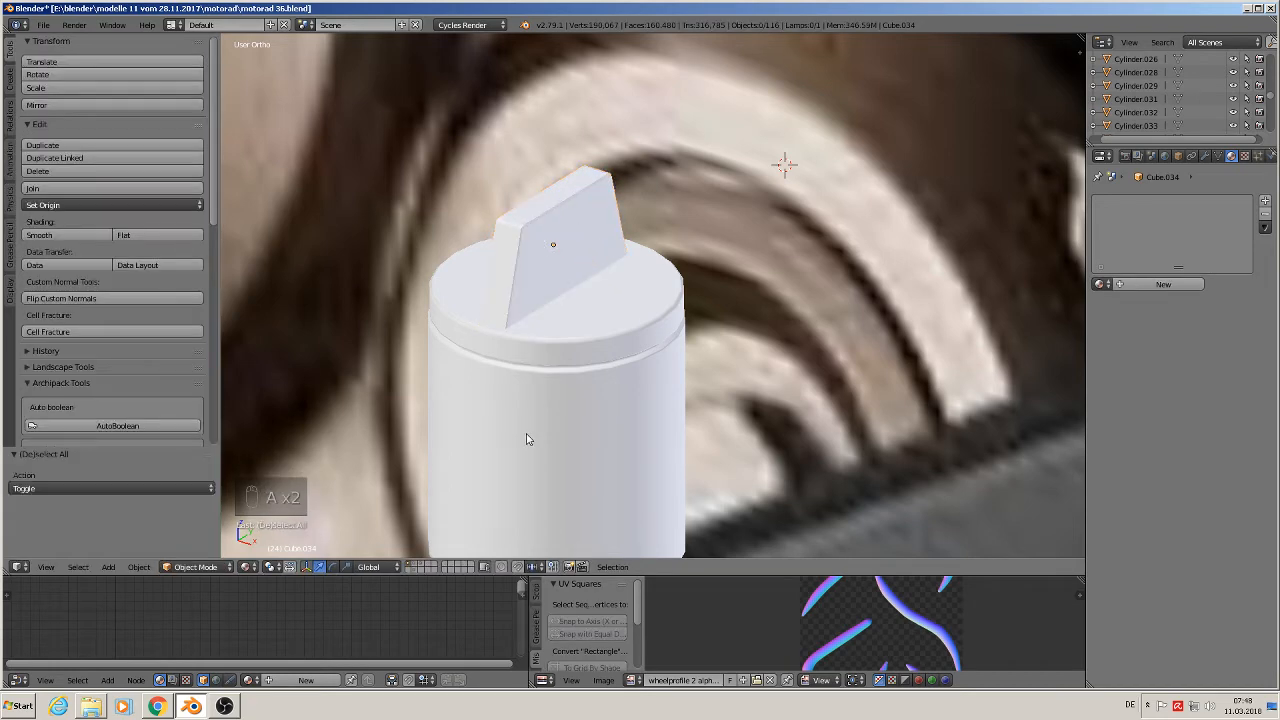
key("a")
key("a")
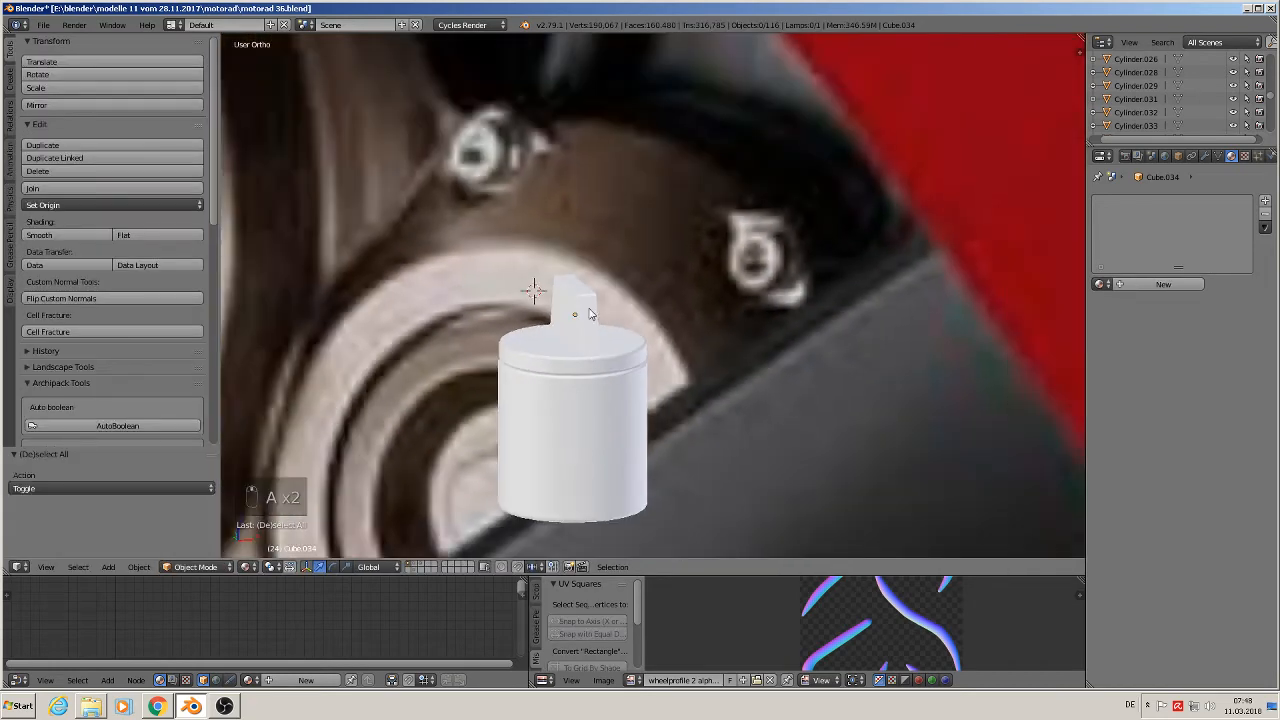
right_click(590, 314)
right_click(577, 400, "shift")
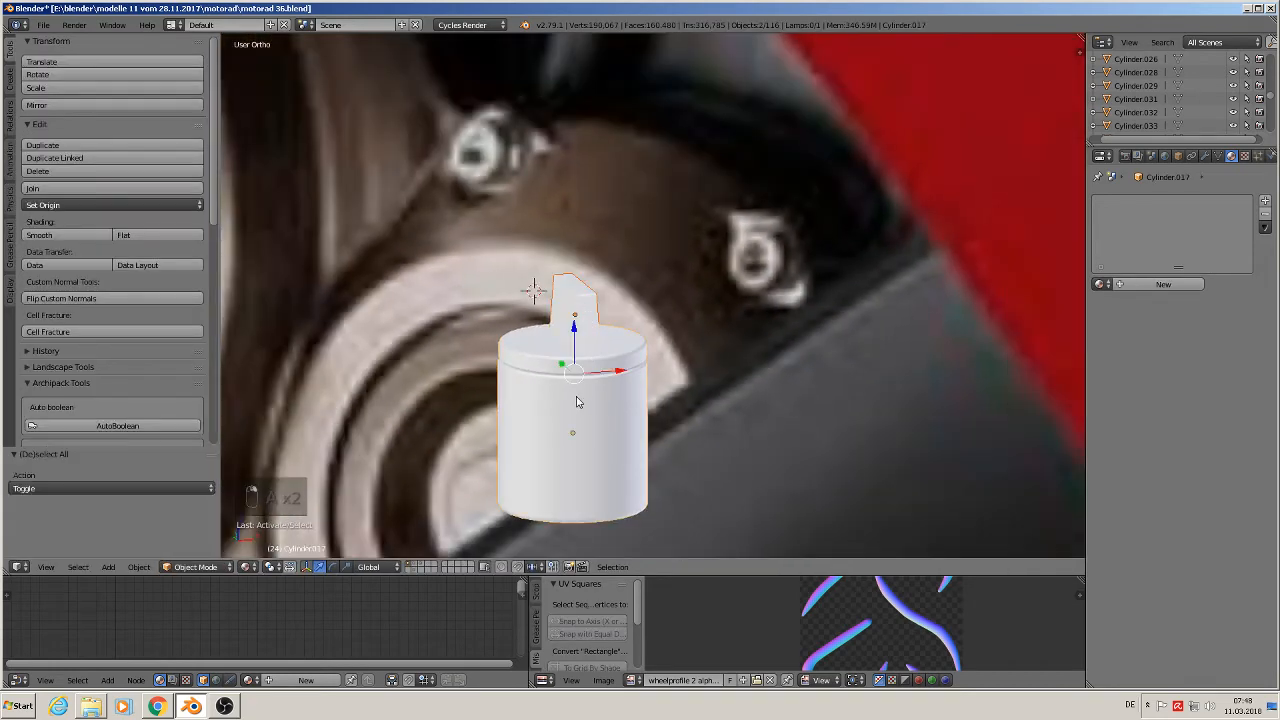
left_click(88, 189)
In front view, move the joined cylinder about 0.505 along X and 0.293 along Z onto the large copper cover.
key("KP_1")
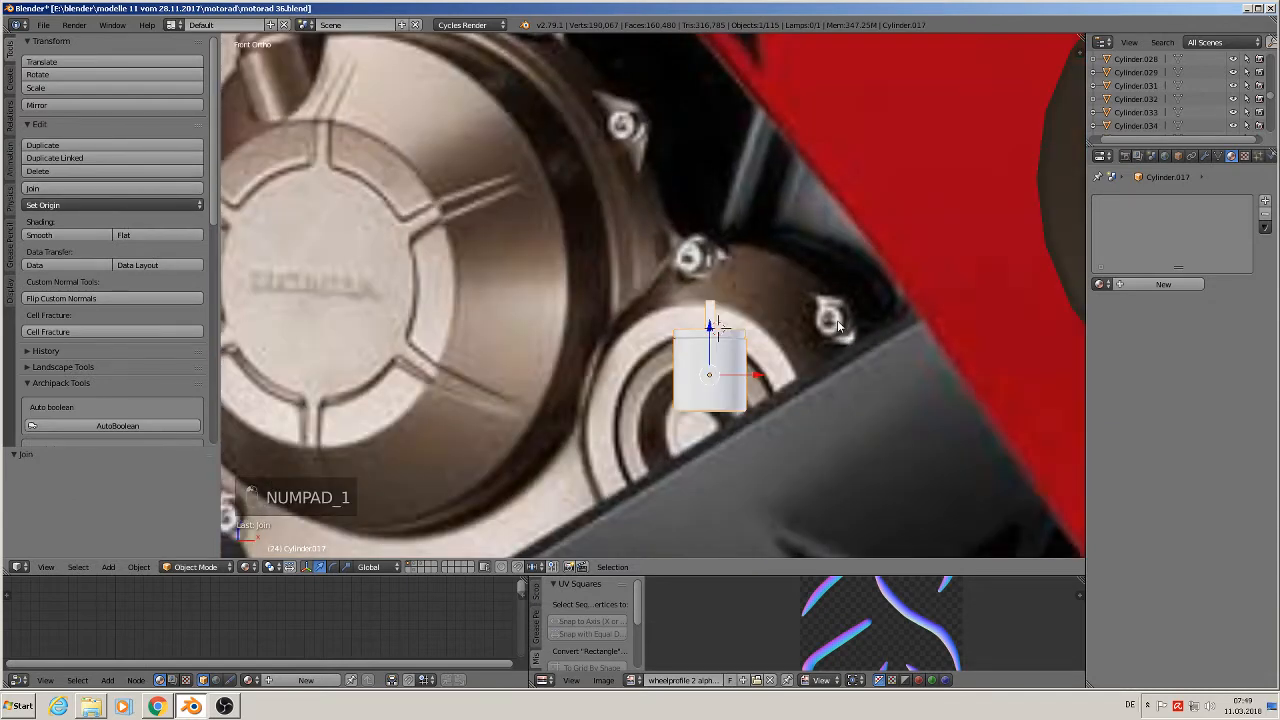
scroll(837, 320, "down", 4)
middle_click_drag(764, 346, 496, 402, "shift")
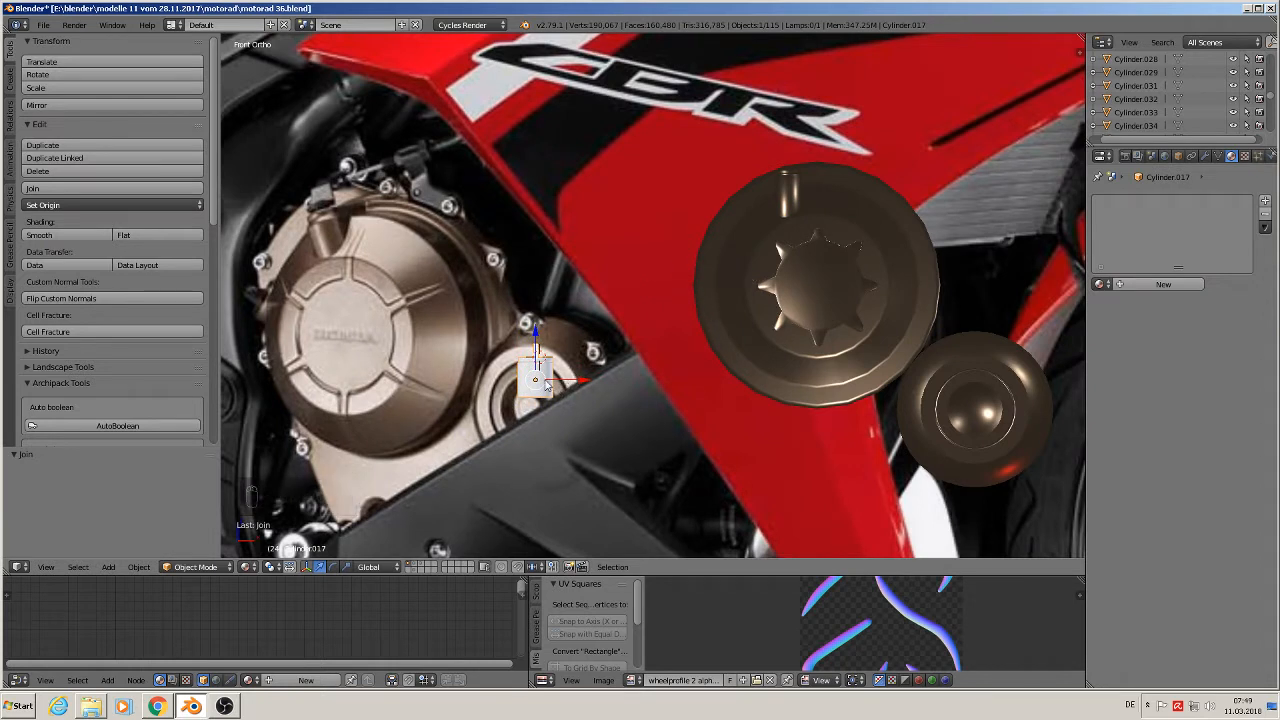
key("g")
left_click(748, 268)
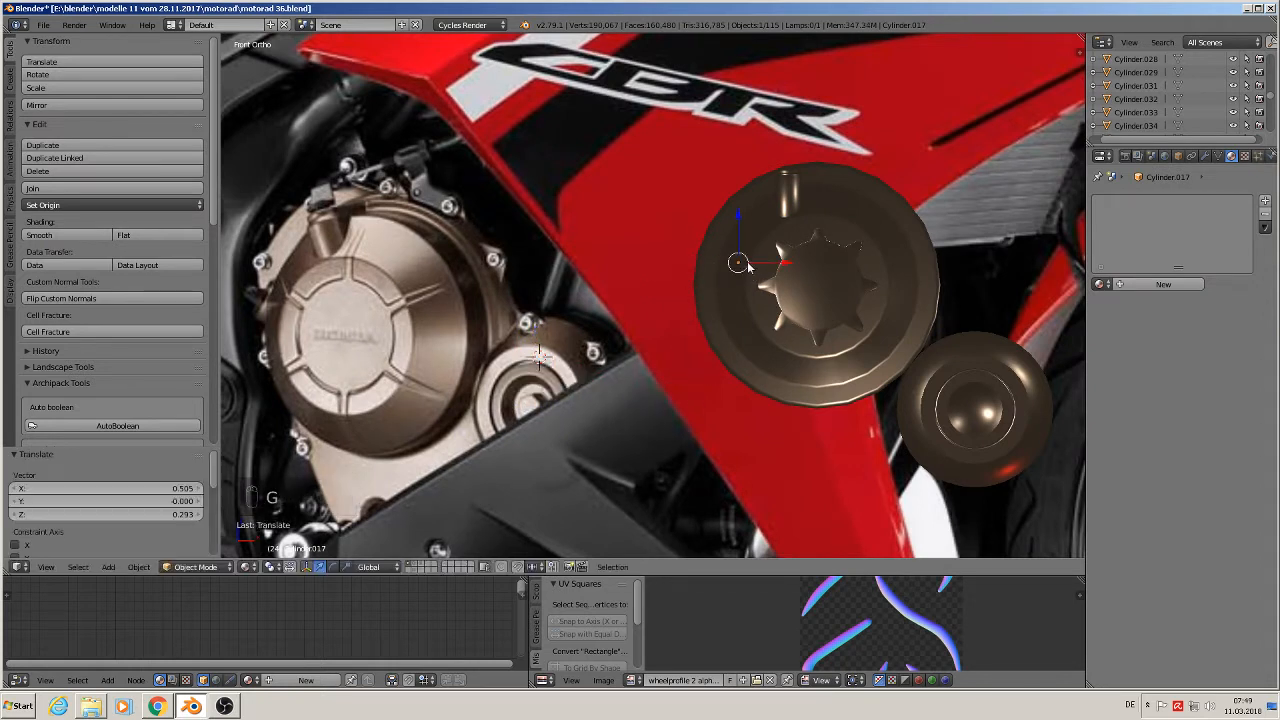
In top view, move the cylinder about -2.801 along Y to the depth of the large copper cover.
middle_click_drag(752, 280, 681, 325)
scroll(681, 327, "down", 2)
key("KP_7")
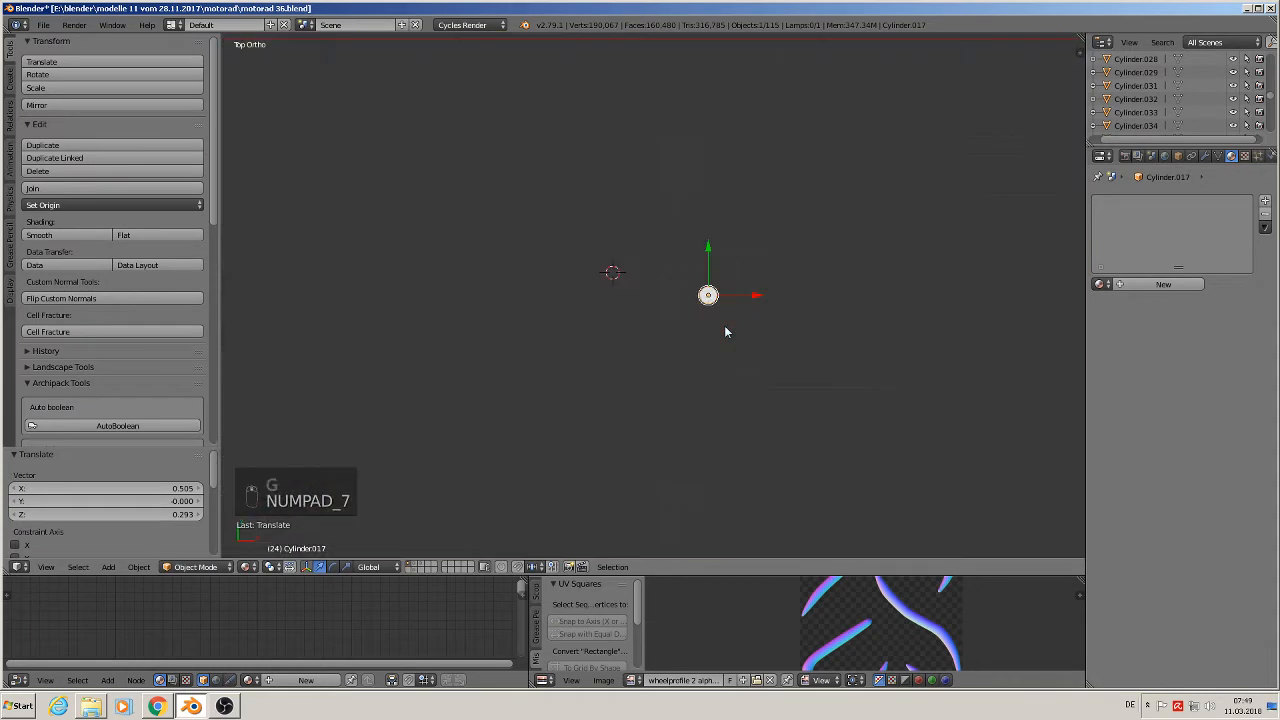
scroll(725, 329, "down", 8)
middle_click_drag(778, 418, 709, 240, "shift")
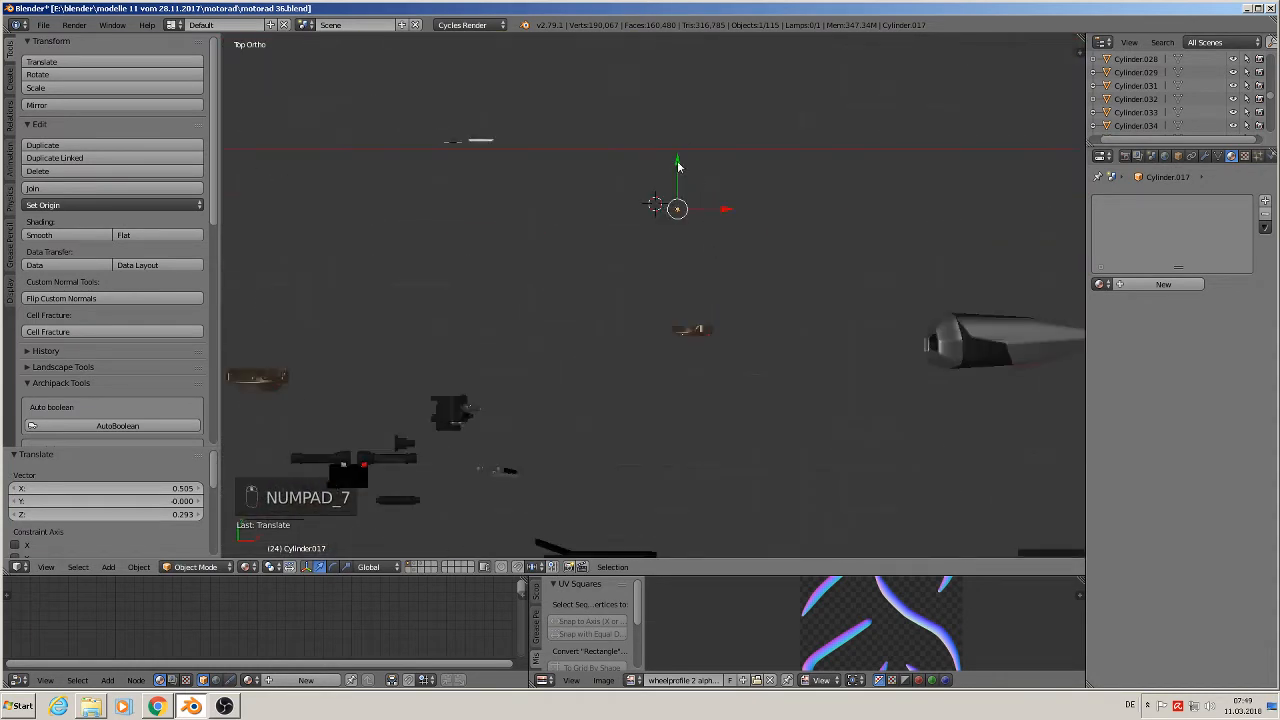
left_click_drag(678, 166, 679, 292)
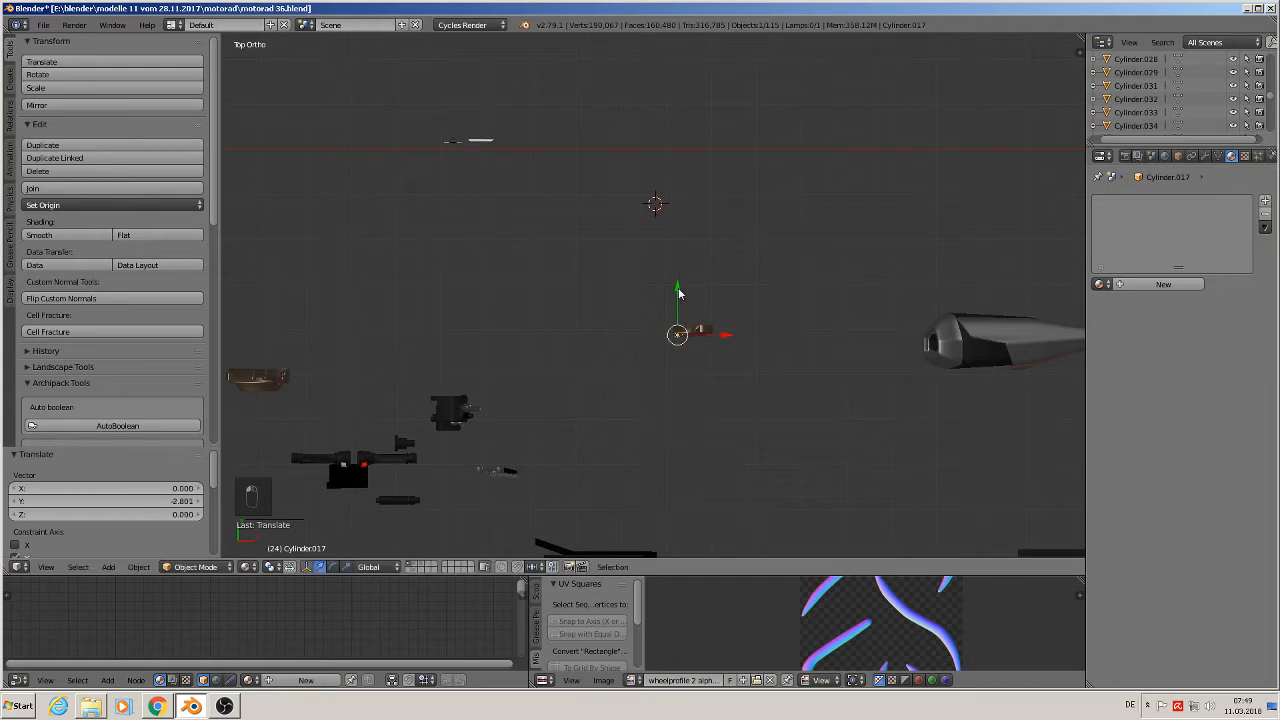
Rotate the cylinder about -69.4° in the view so its grip points outward toward the cover's rim.
key("KP_Decimal")
middle_click_drag(679, 292, 668, 188)
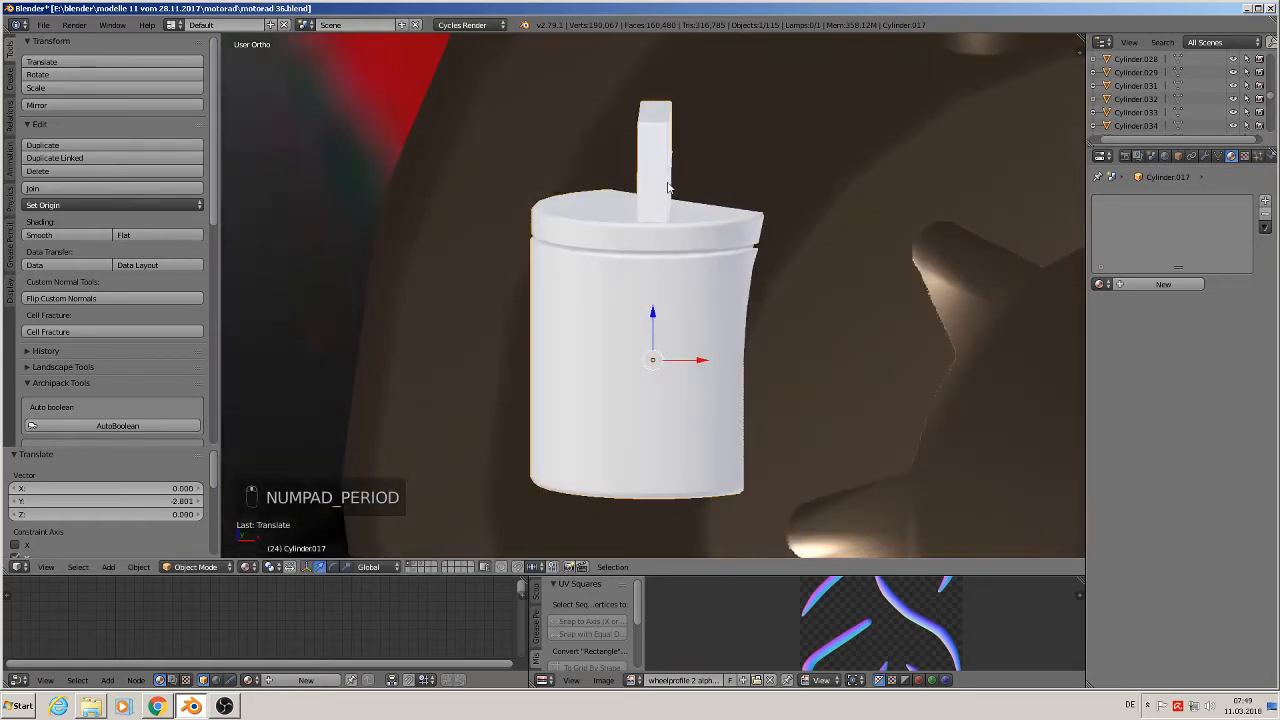
scroll(668, 188, "down", 8)
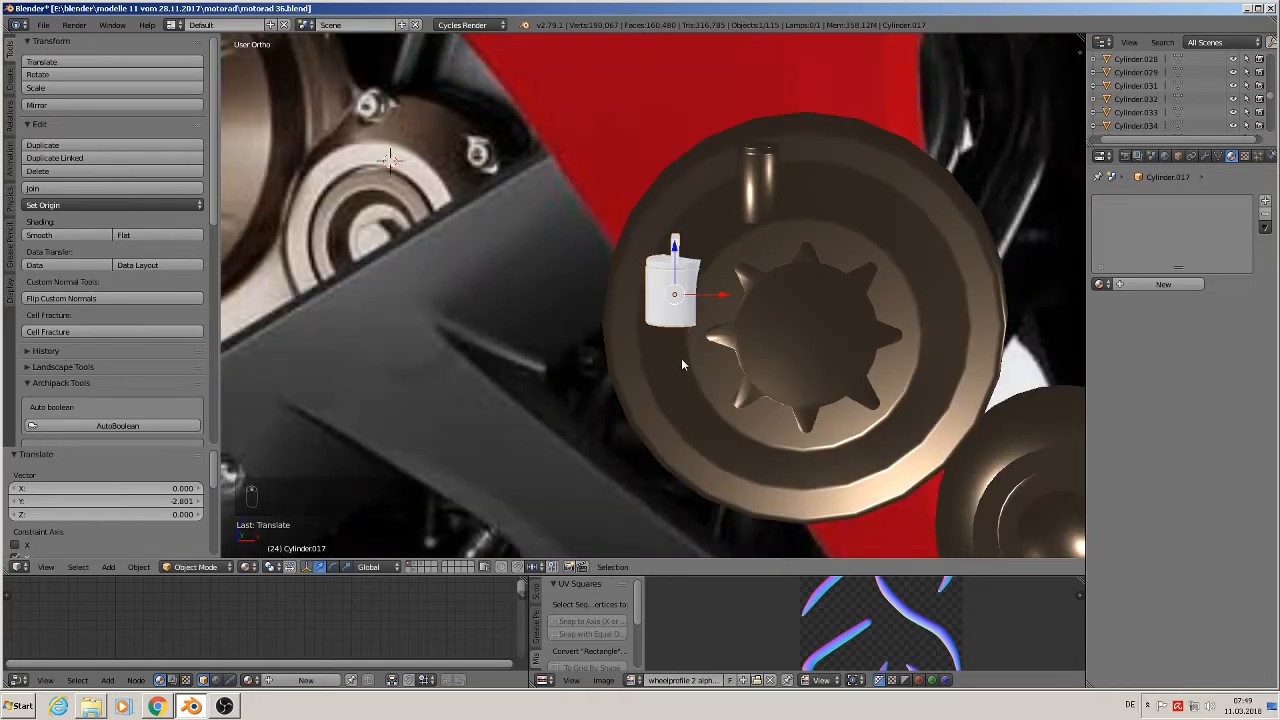
key("r")
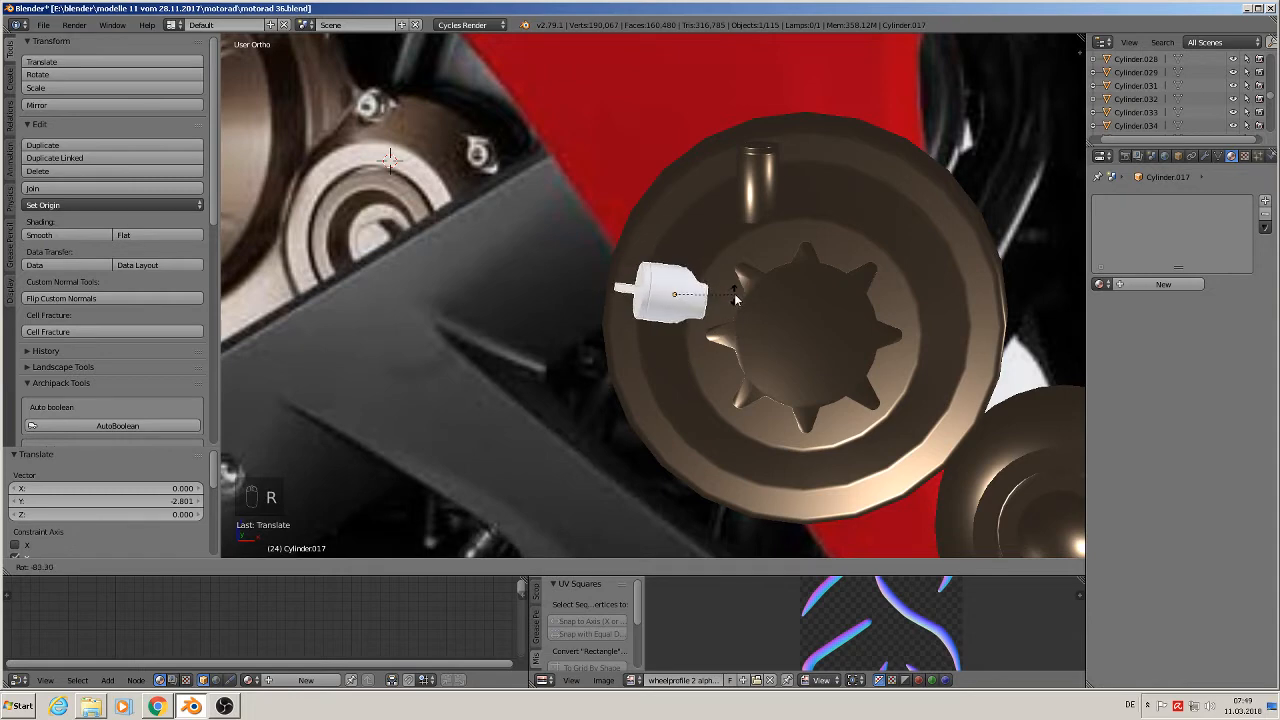
left_click(734, 310)
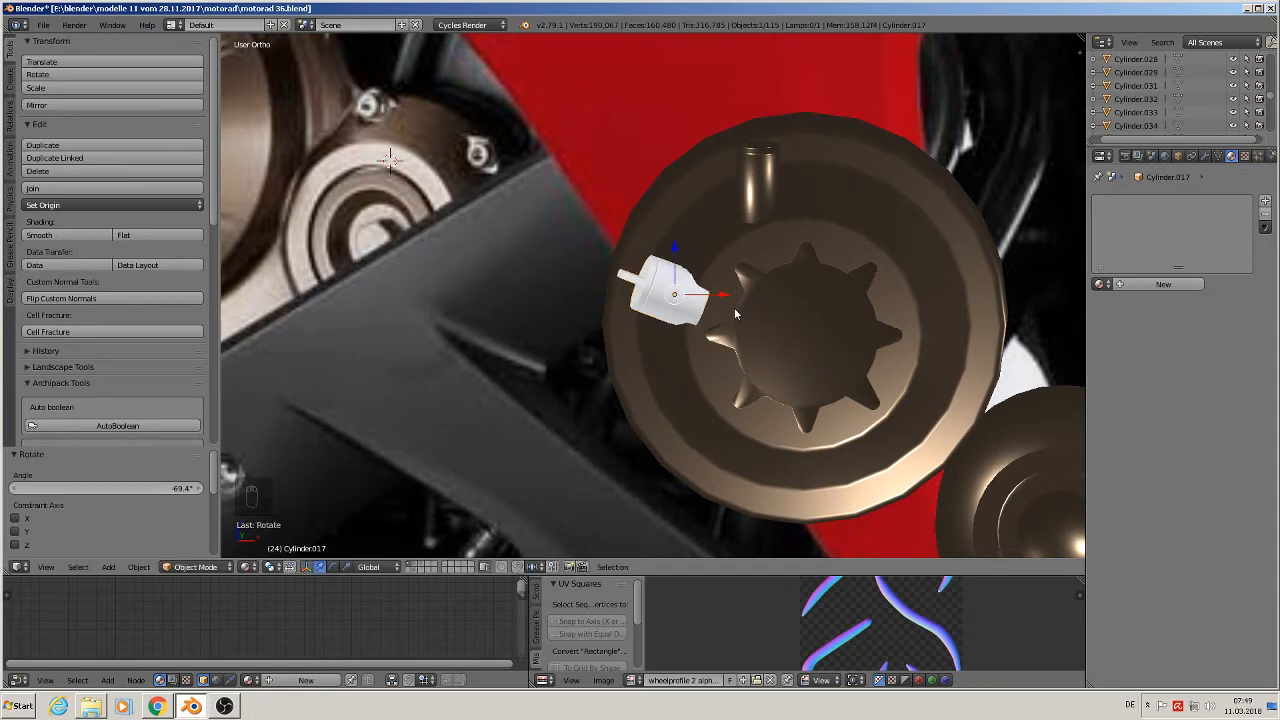
Shift the cylinder about 0.017 along Y to adjust its depth in the large cover.
scroll(734, 307, "up", 10)
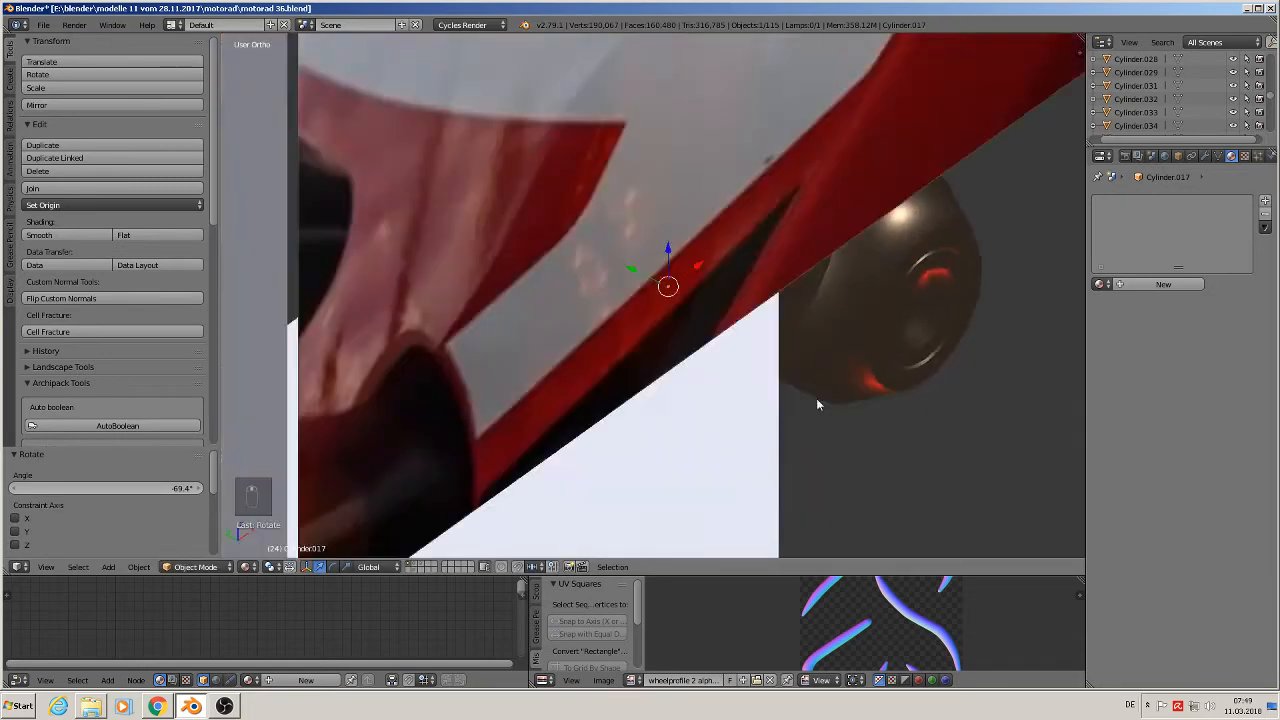
middle_click_drag(816, 398, 812, 366)
left_click_drag(643, 281, 636, 286)
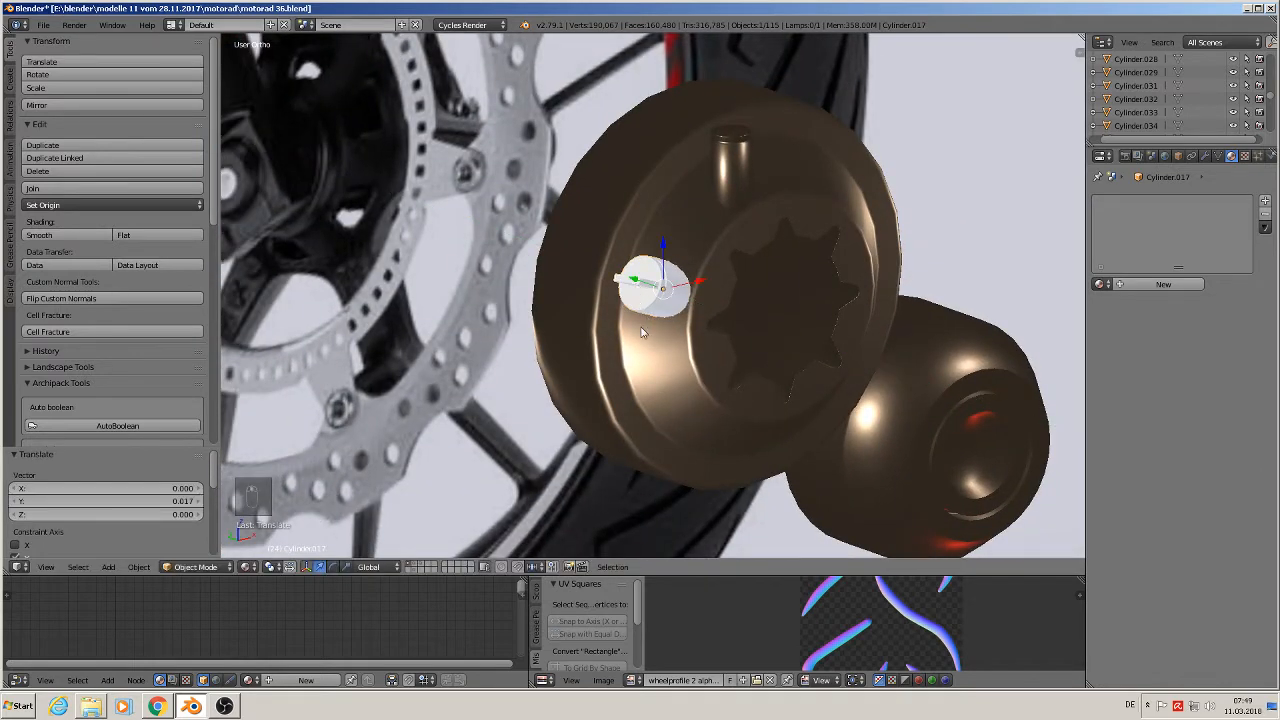
middle_click_drag(636, 286, 742, 302)
scroll(568, 344, "down", 3)
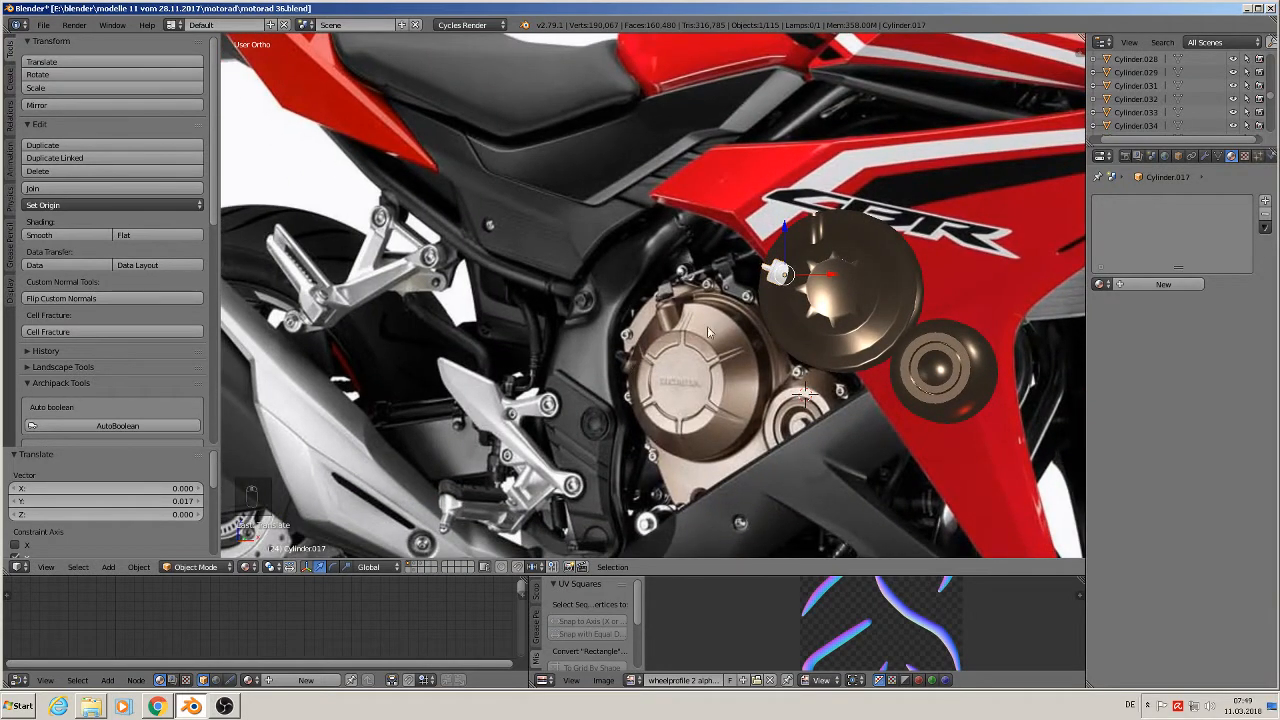
Move the cylinder about 0.021 along X toward the cover's toothed centre.
scroll(777, 293, "up", 2)
key("KP_1")
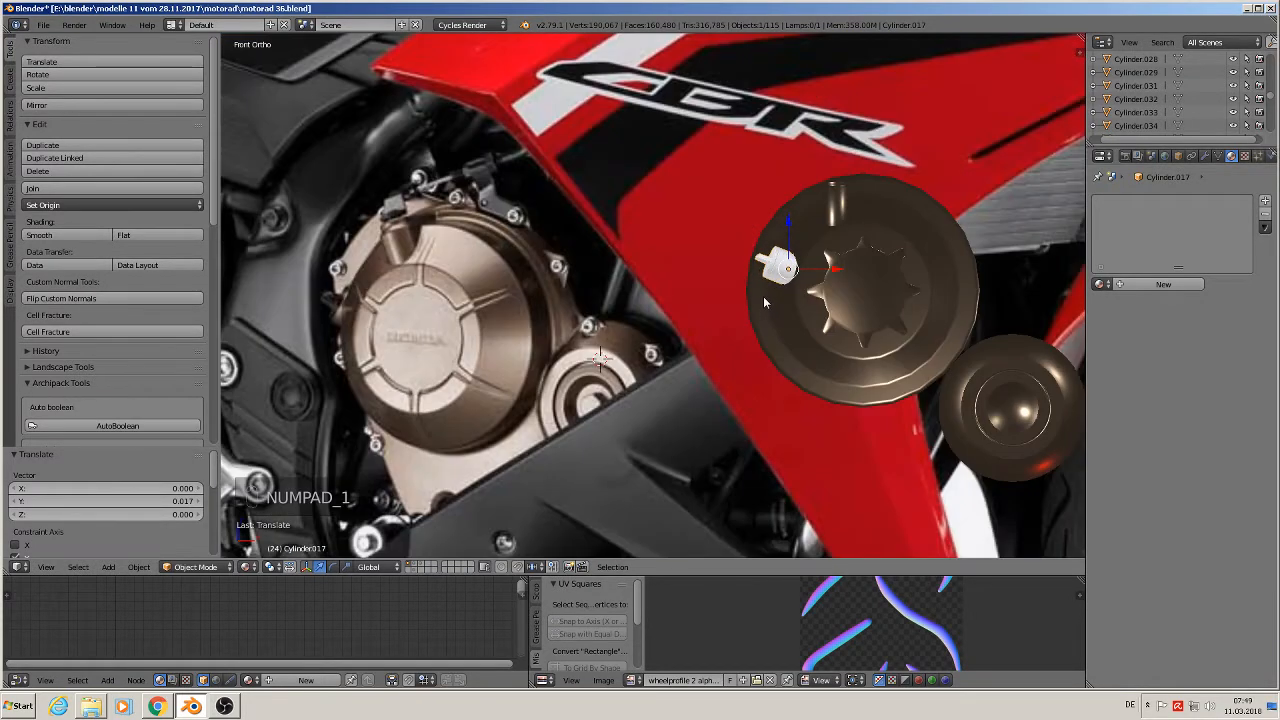
scroll(763, 296, "up", 4)
left_click_drag(803, 262, 818, 272)
middle_click_drag(827, 283, 870, 300)
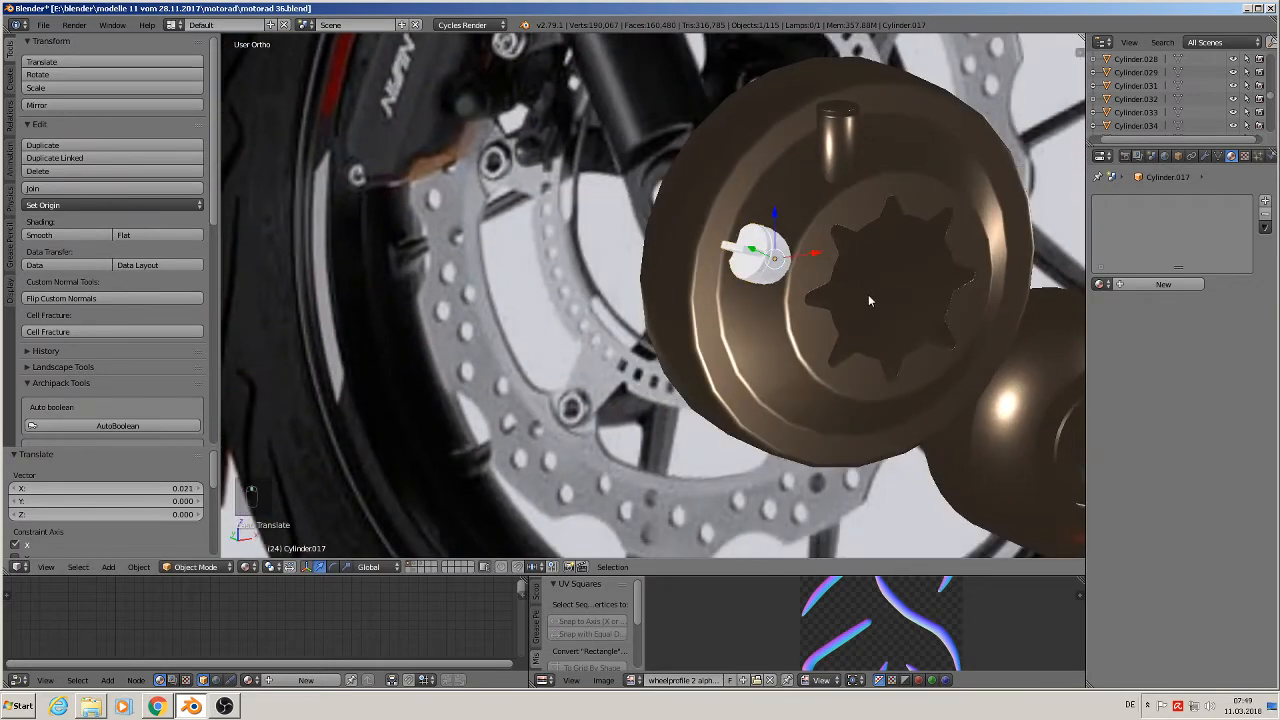
Adjust the cylinder's depth along Y, scale it down slightly, and deselect it.
mouse_move(770, 258)
middle_mouse_down()
mouse_move(809, 283)
mouse_move(775, 292)
mouse_move(767, 256)
middle_mouse_up()
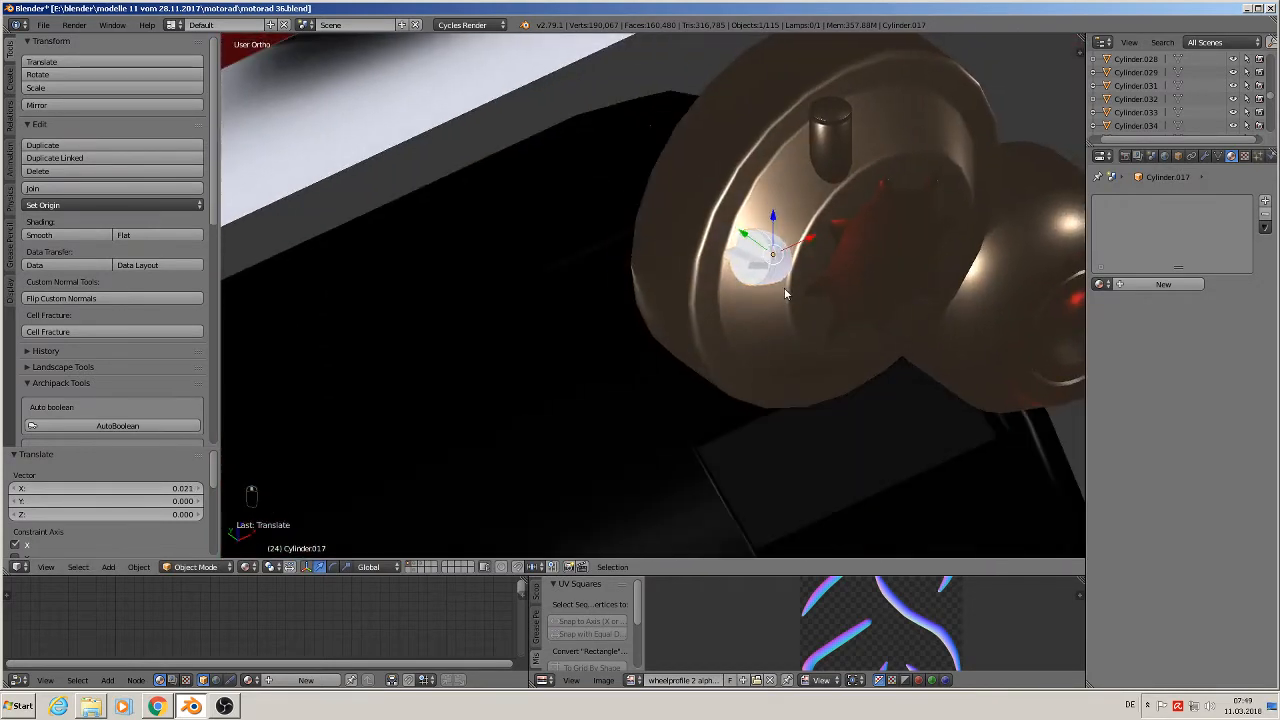
left_click_drag(748, 234, 801, 242)
key("s")
left_click(815, 299)
key("a")
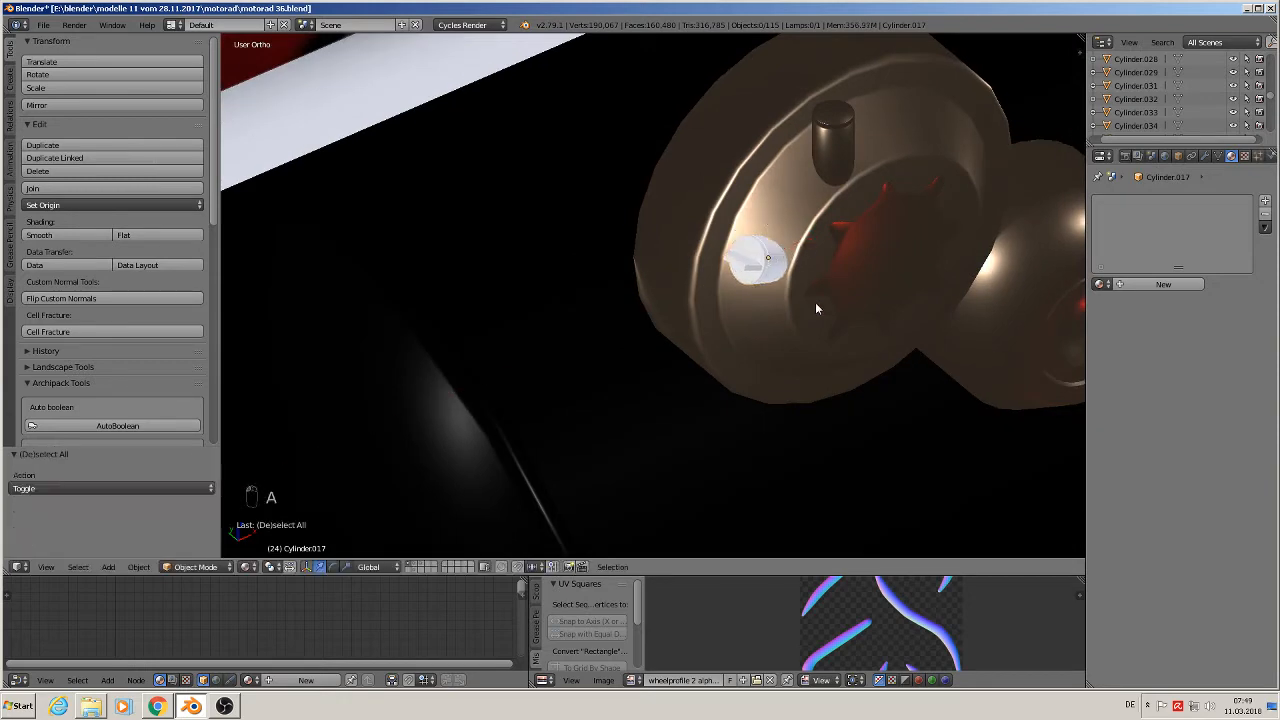
Select the grip cylinder, add a material slot and give it the kupfer PURE material.
scroll(773, 276, "down", 5)
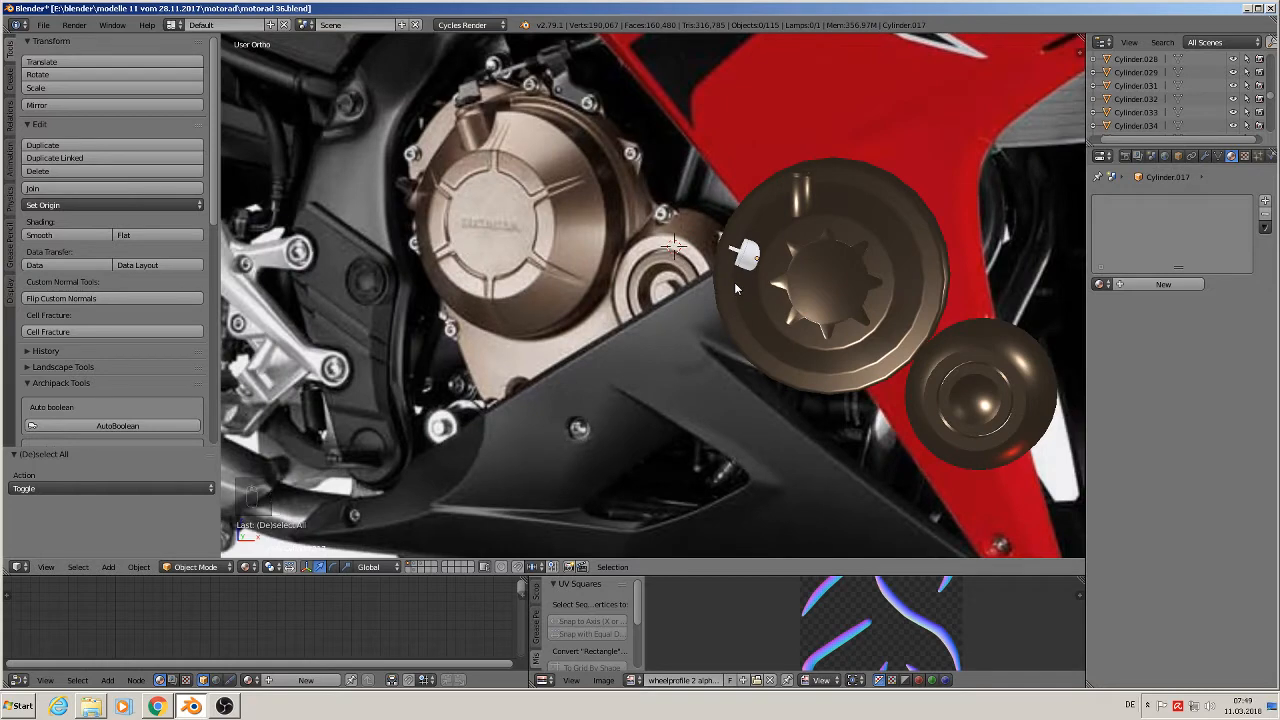
scroll(734, 282, "up", 2)
scroll(745, 263, "up", 1)
right_click(745, 253)
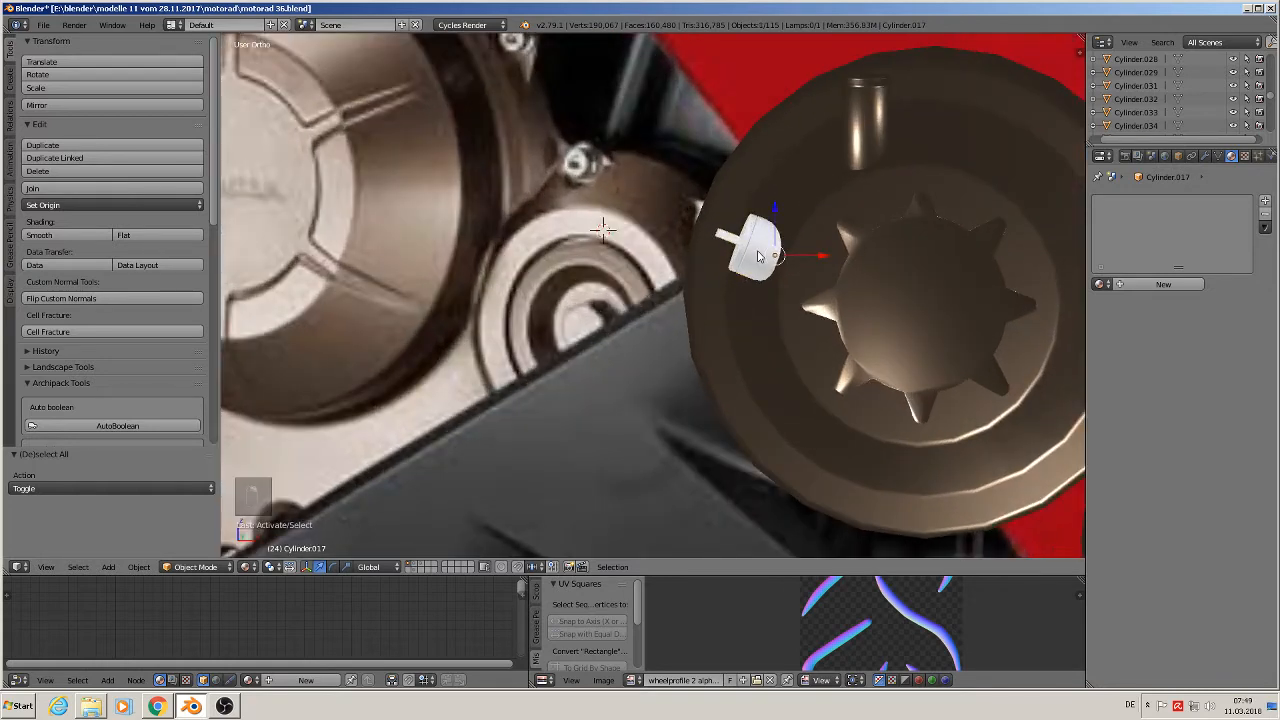
left_click(1265, 201)
left_click(1101, 284)
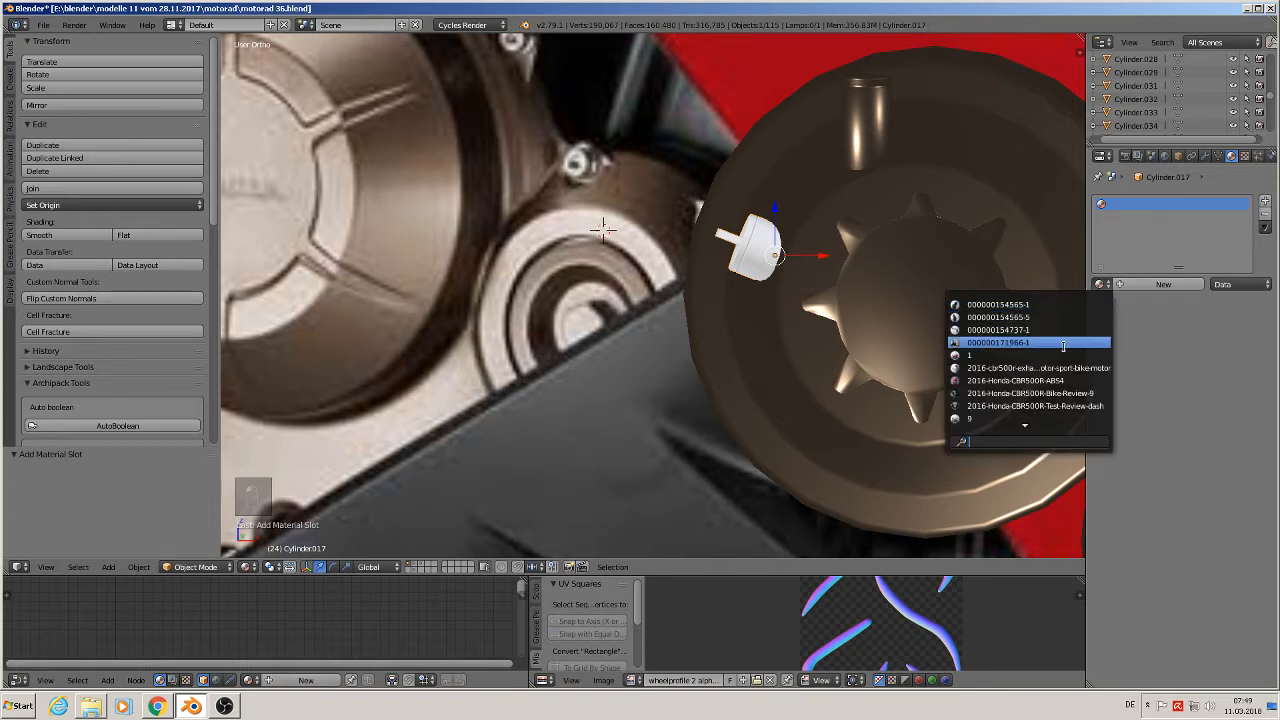
type("k")
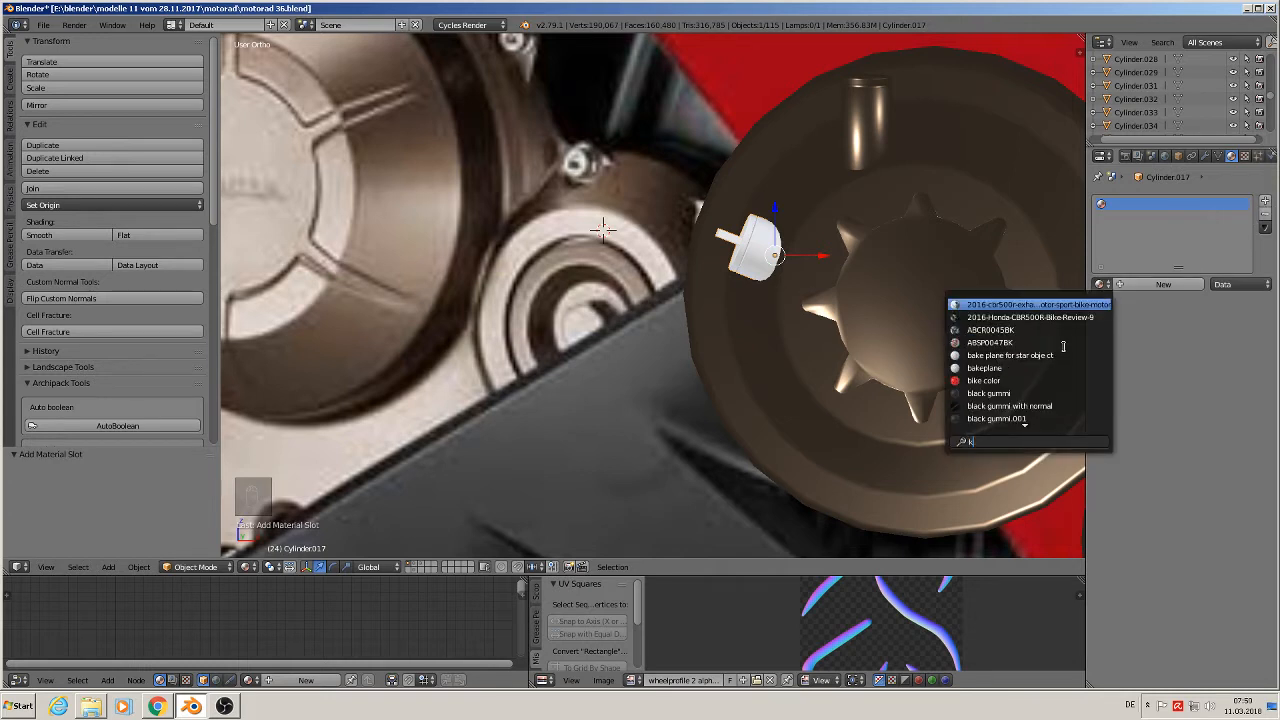
type("up")
key("Down")
key("Return")
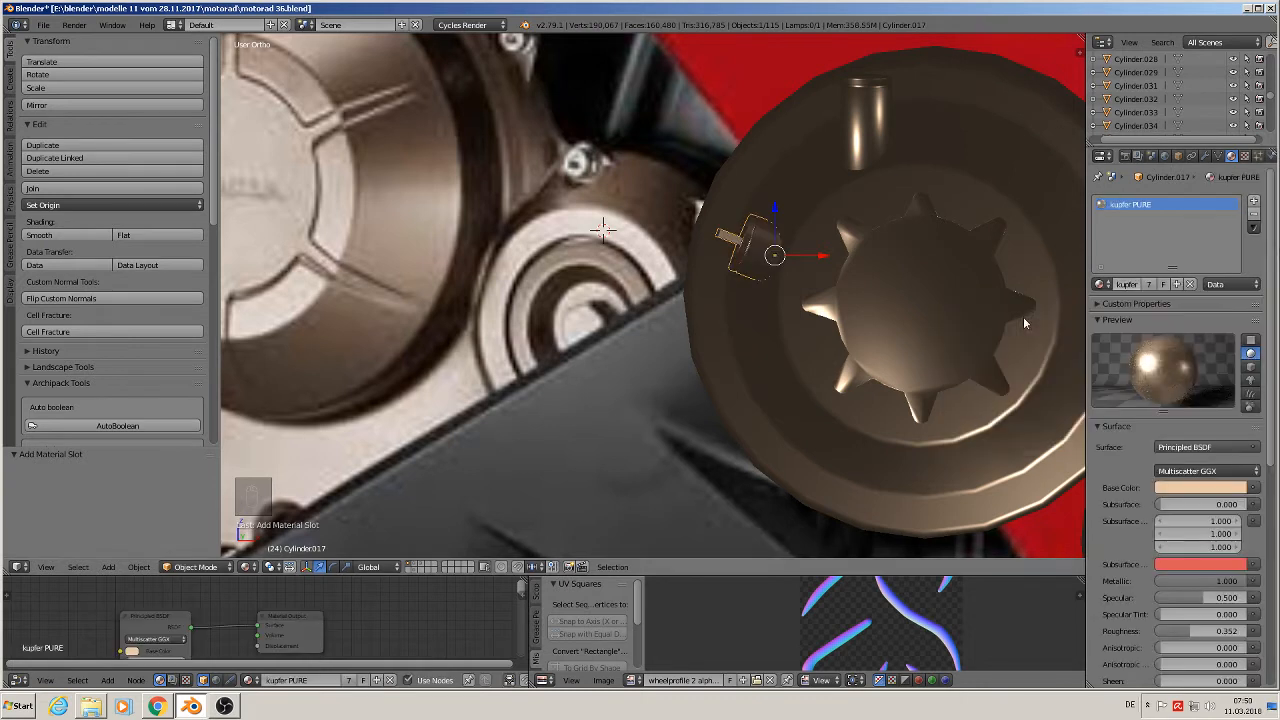
Add a second material slot to the cylinder holding the black plastic rough material.
left_click(1255, 202)
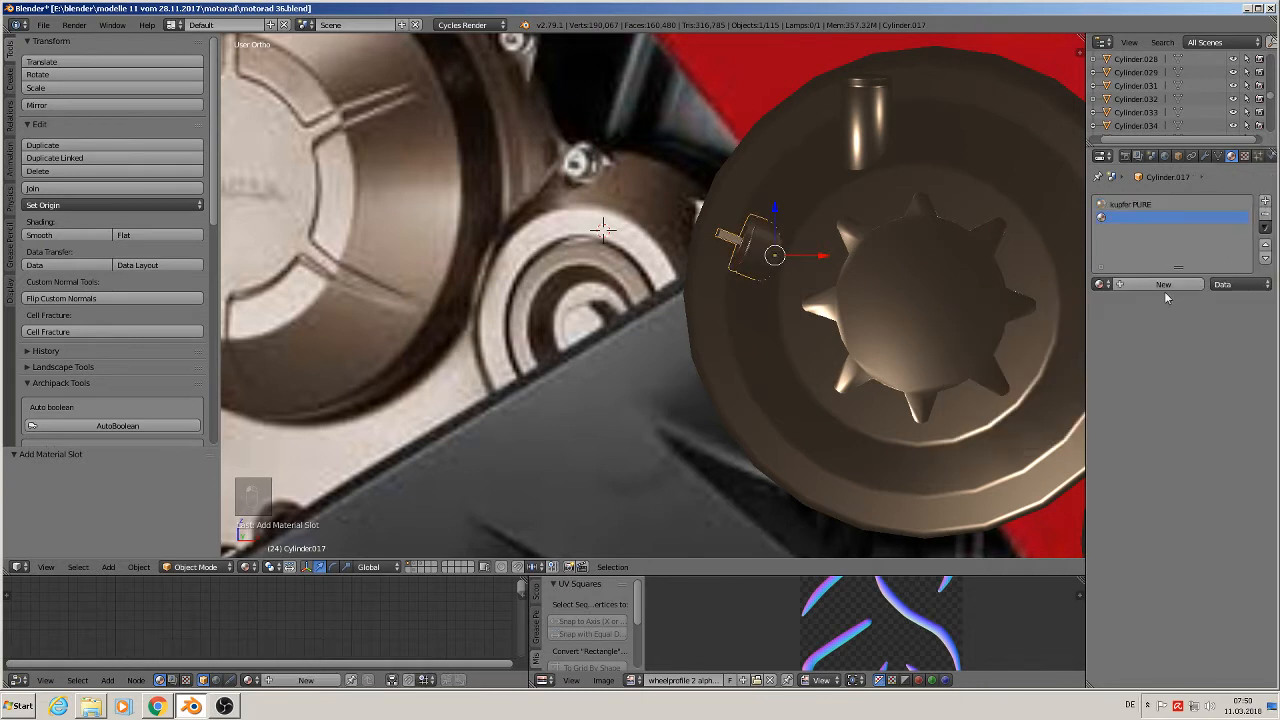
left_click(1100, 284)
type("bla")
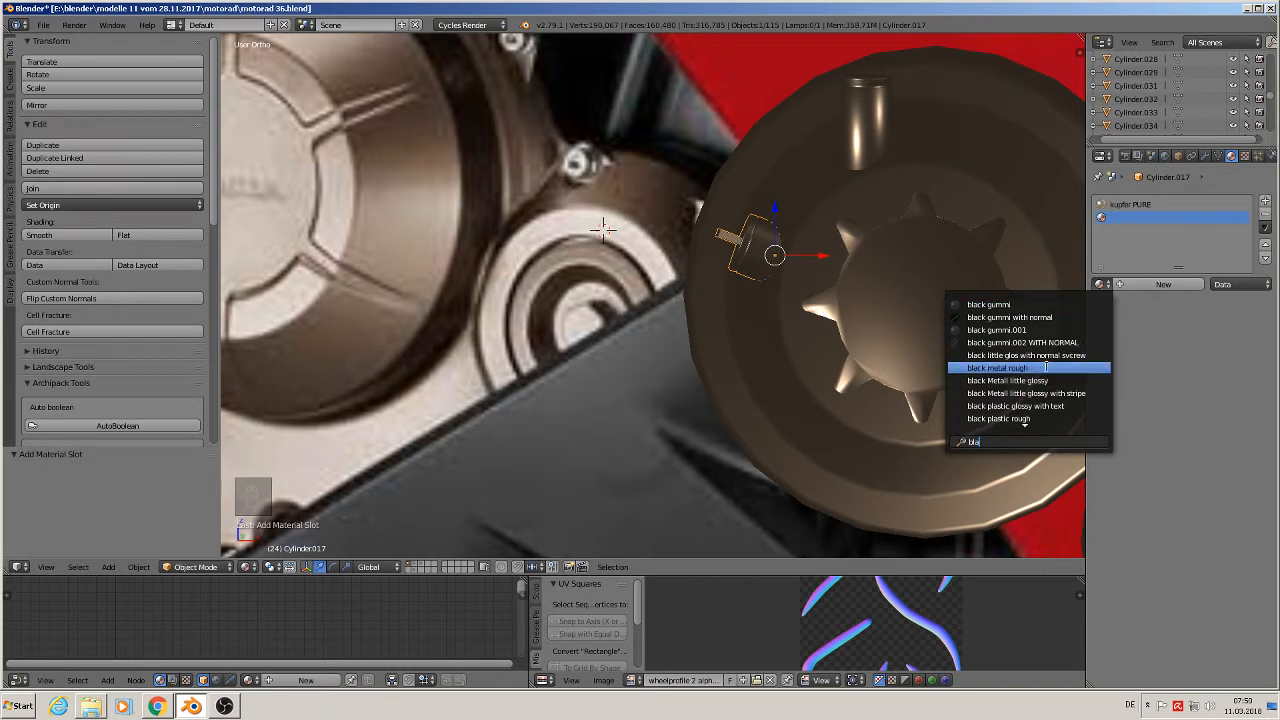
left_click(1048, 418)
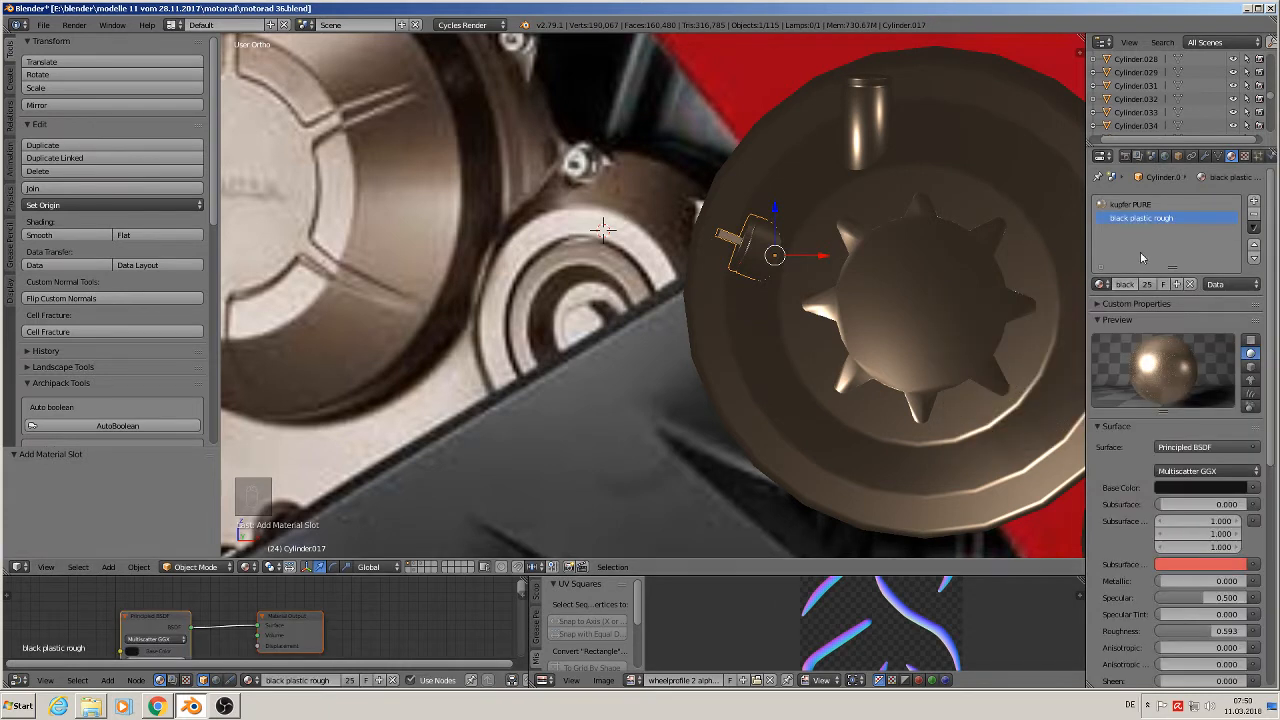
In Edit Mode, grow the selection of grip and top face over the cap's side and assign it black plastic rough.
scroll(763, 243, "up", 3)
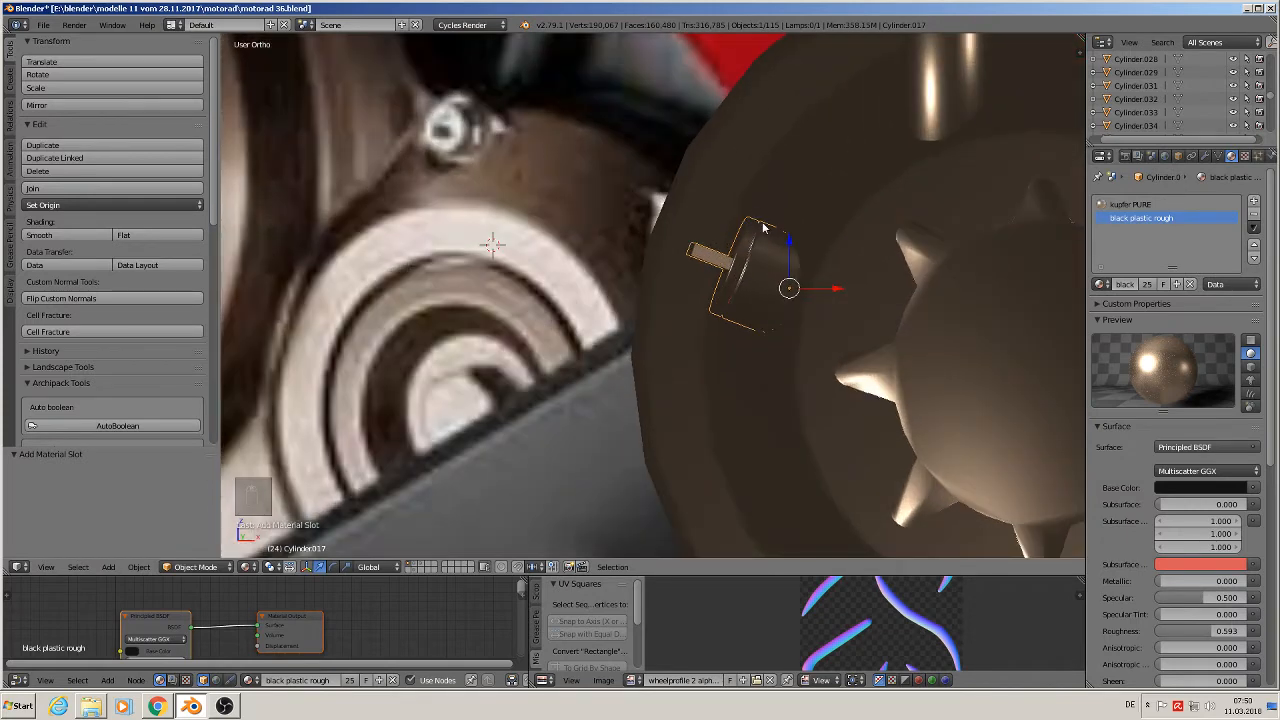
key("Tab")
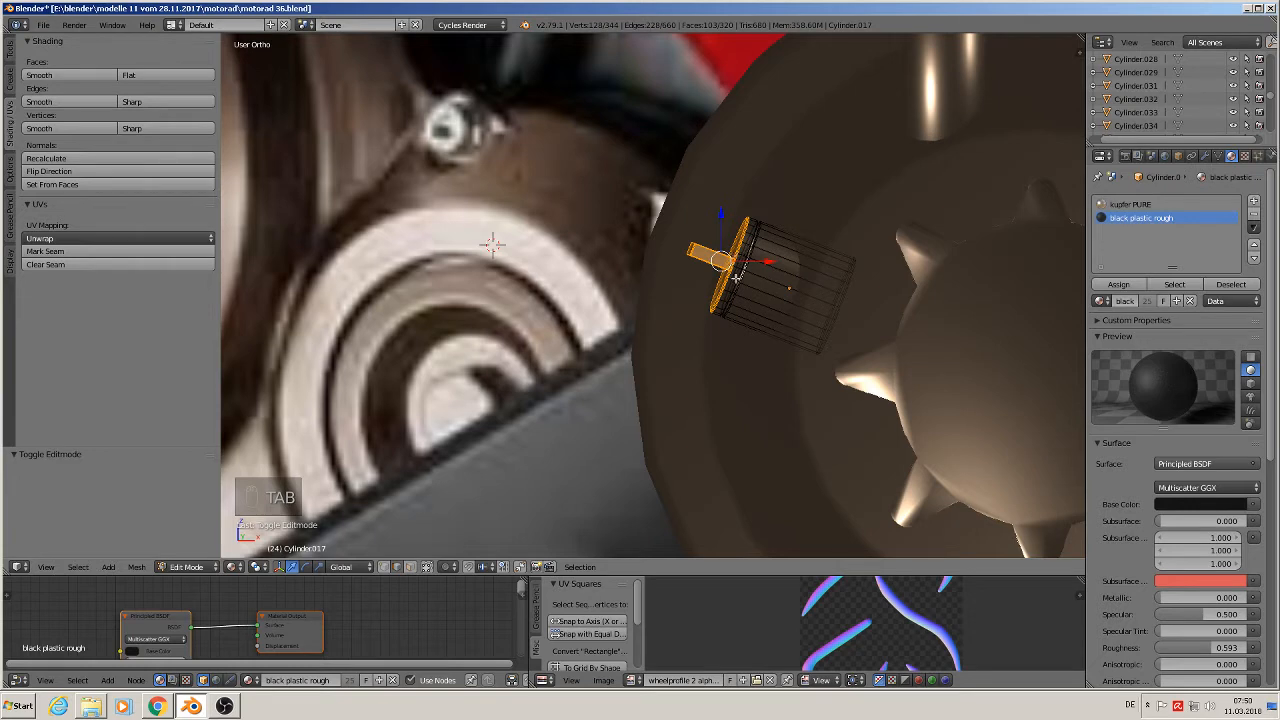
scroll(736, 277, "up", 7)
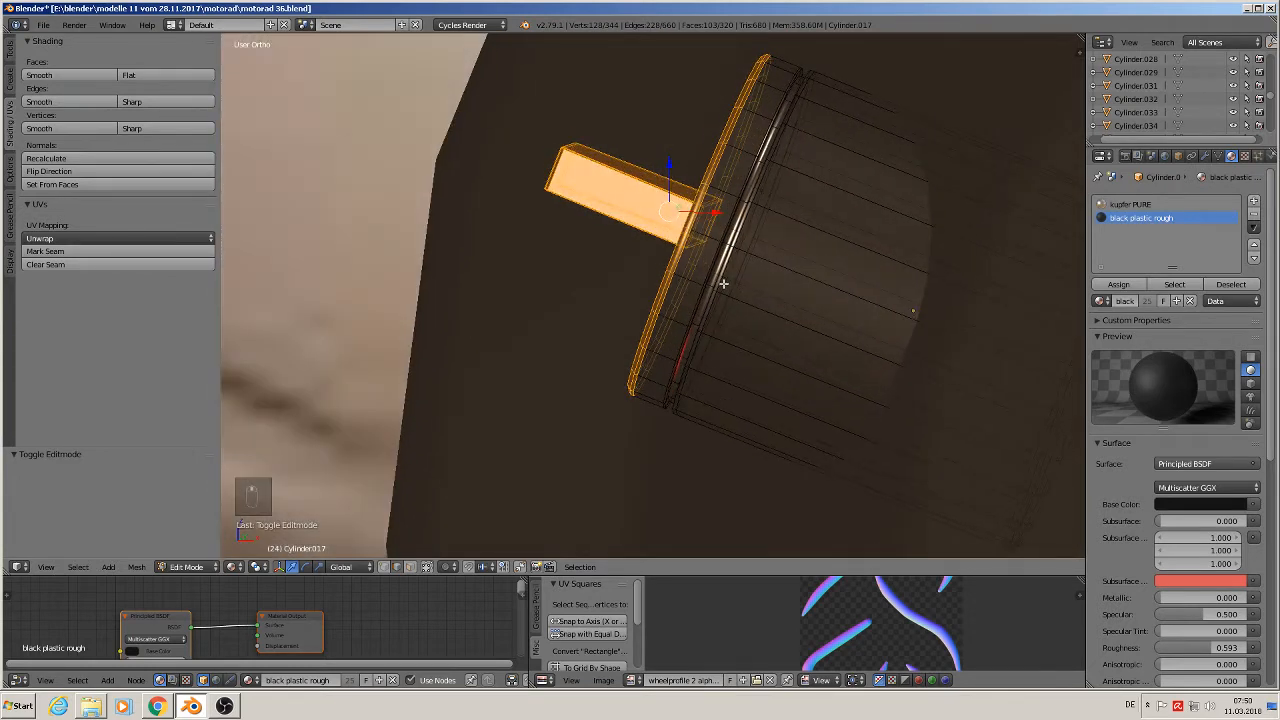
key("ctrl+KP_Add")
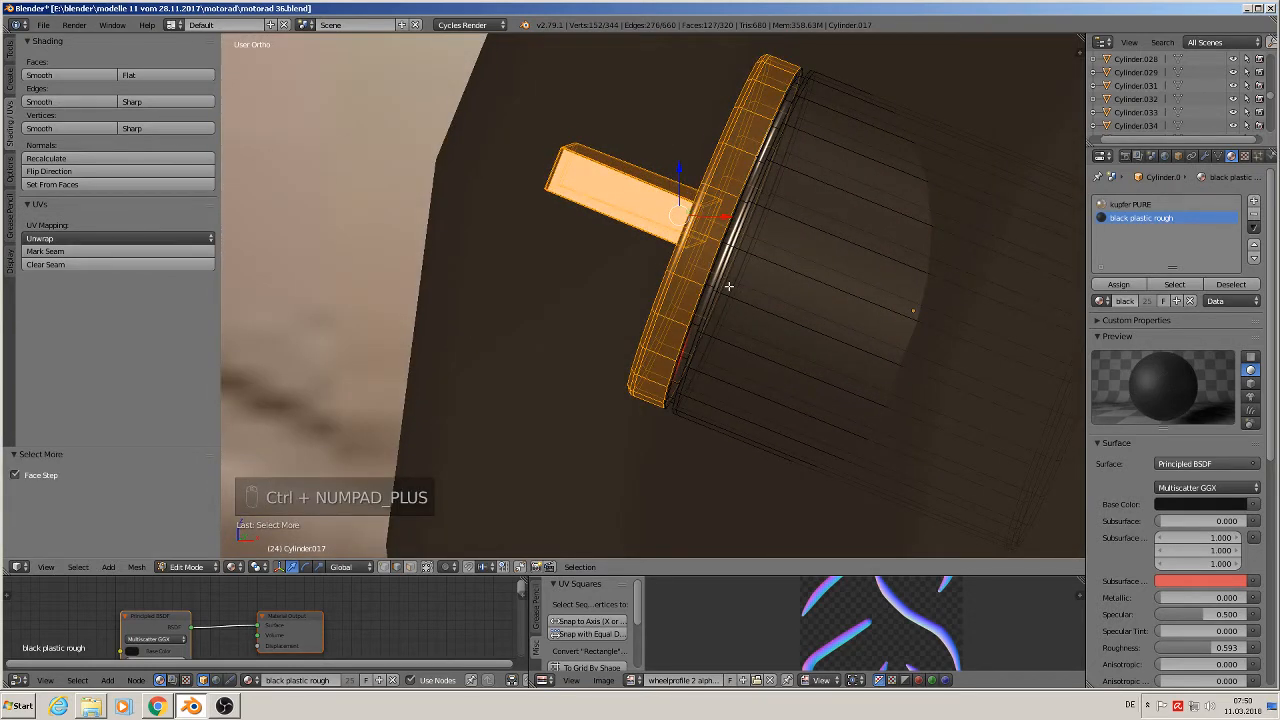
key("ctrl+KP_Add")
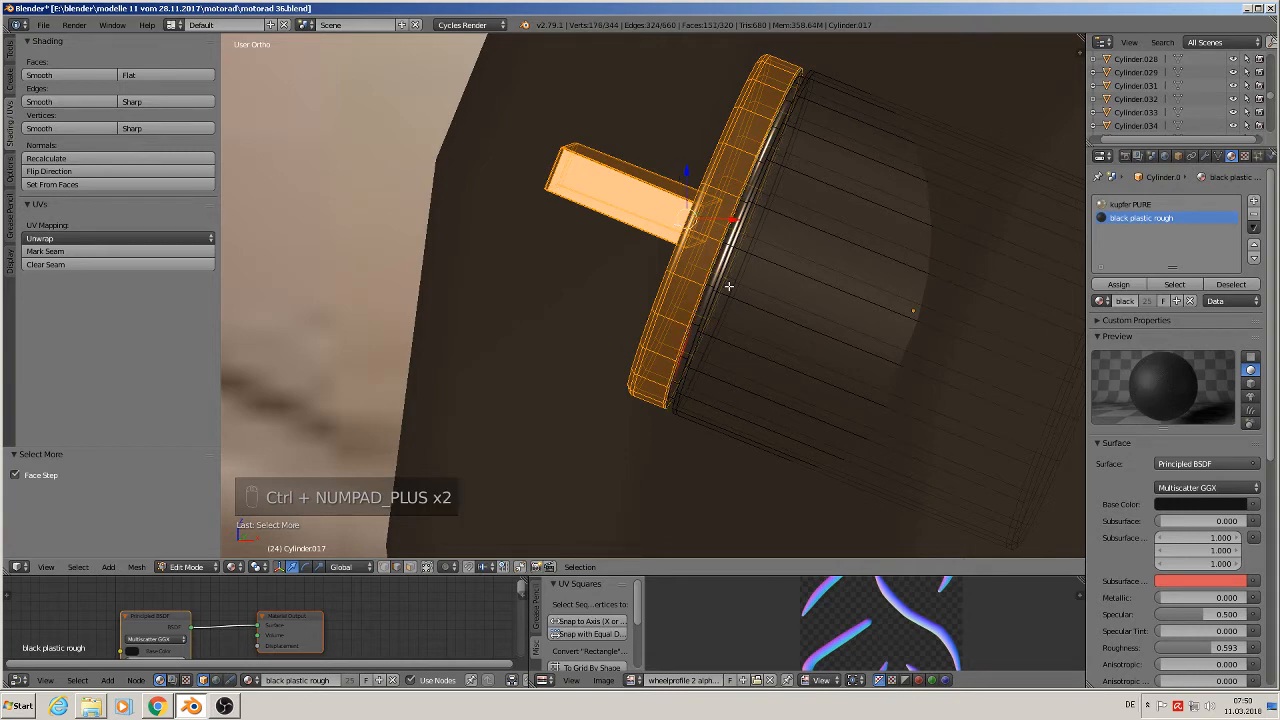
left_click(1118, 284)
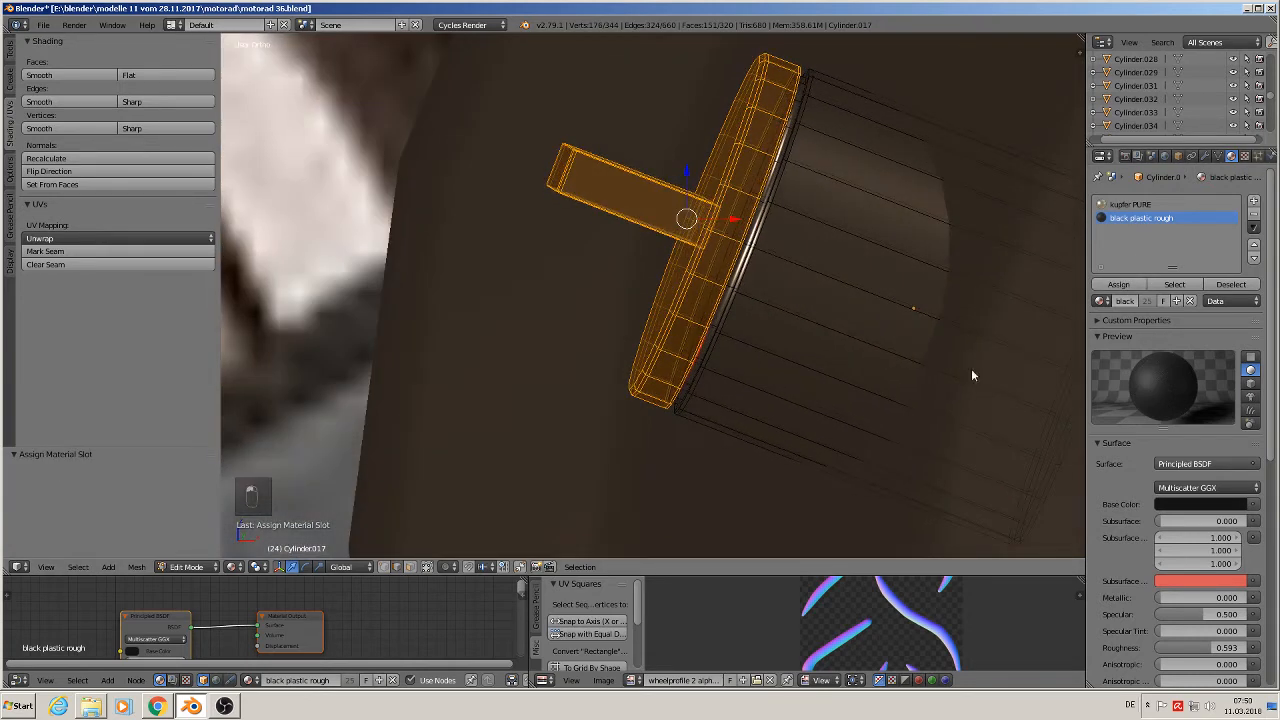
Return to Object Mode with nothing selected and save the motorcycle file under its existing name.
key("Tab")
scroll(944, 406, "down", 6)
key("a")
key("a")
middle_click_drag(935, 425, 719, 356)
scroll(745, 360, "down", 3)
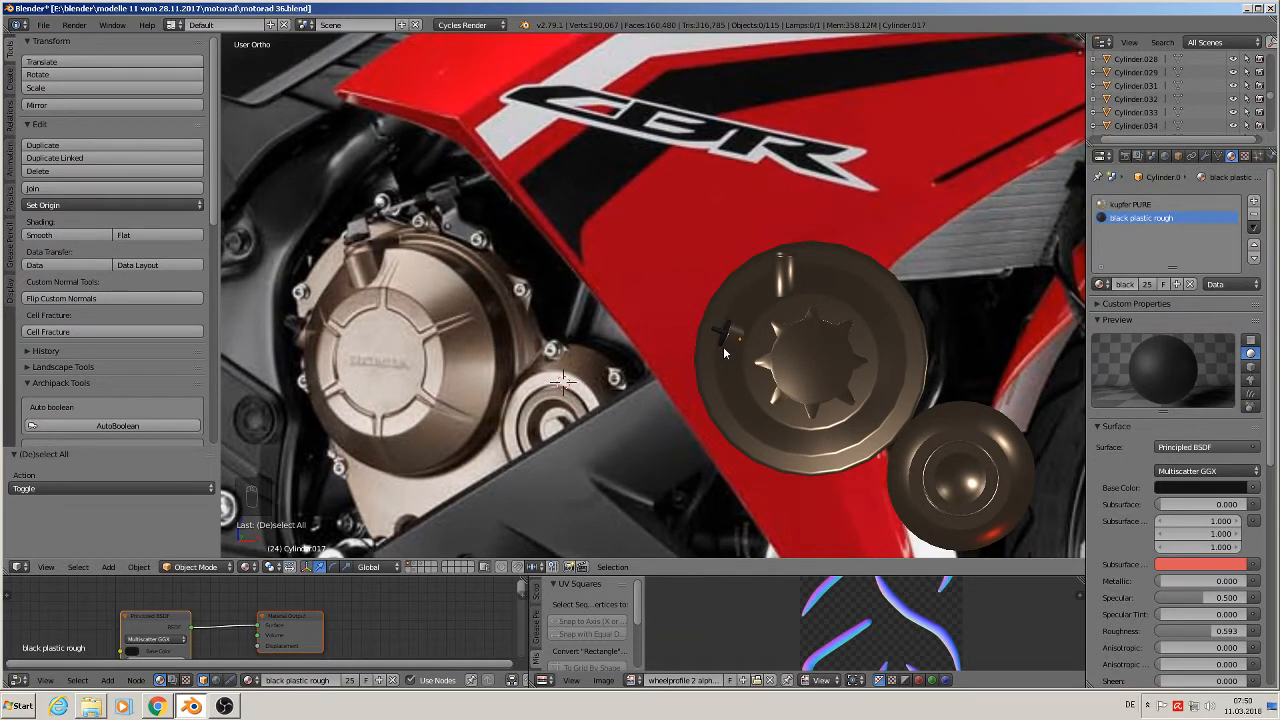
scroll(730, 358, "down", 1)
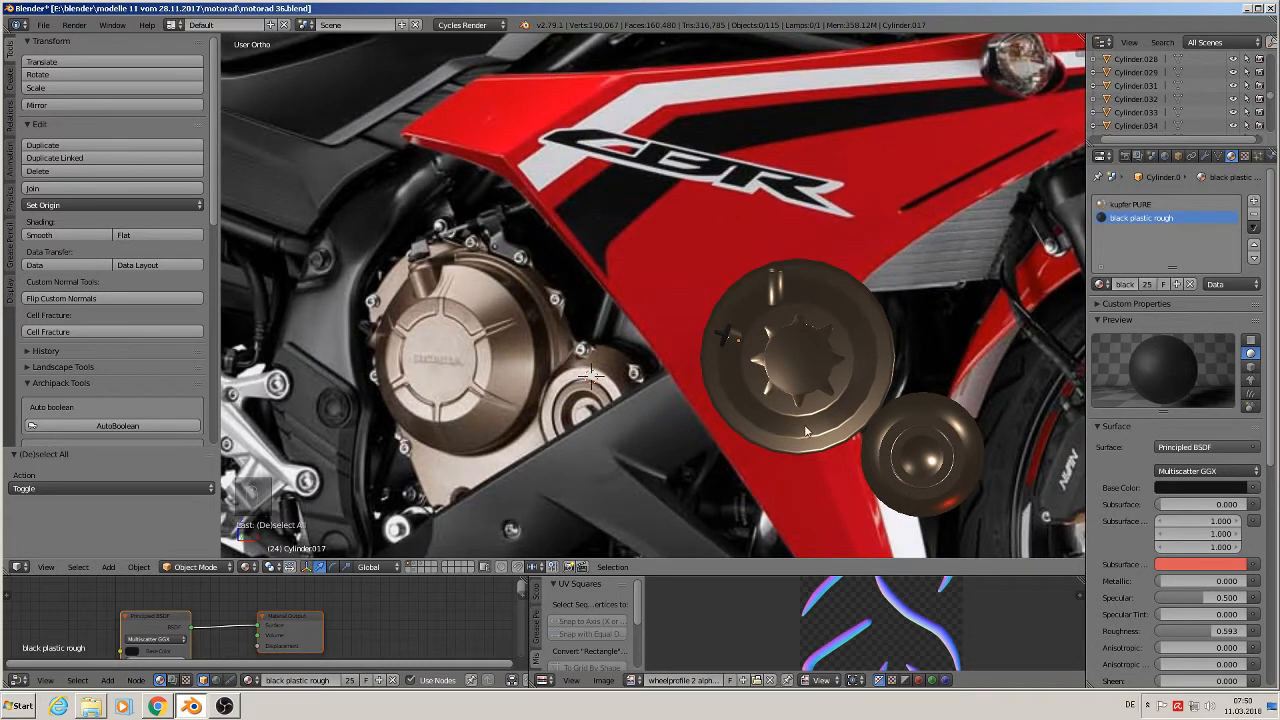
left_click(43, 24)
left_click(80, 130)
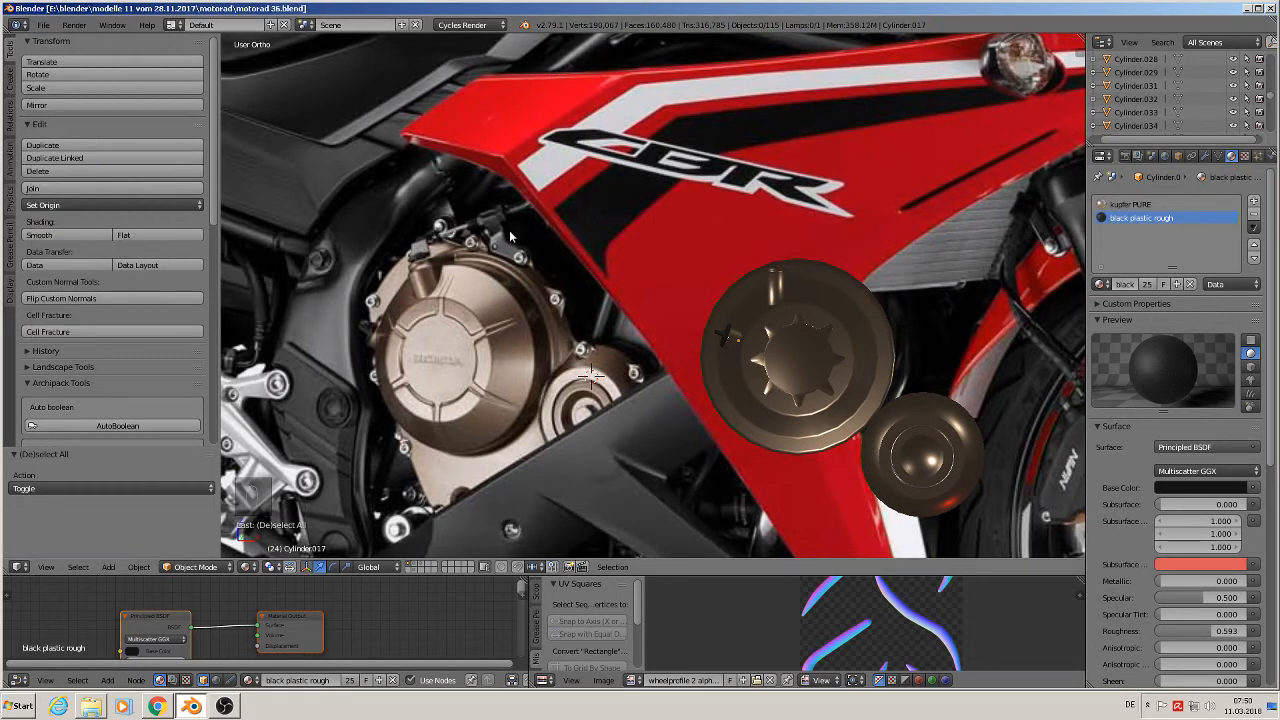
Examine the engine reference images in front view, comparing the grey engine render with exhaust and the black engine photo's round covers.
scroll(451, 276, "down", 2)
middle_click_drag(524, 405, 626, 255, "shift")
key("KP_1")
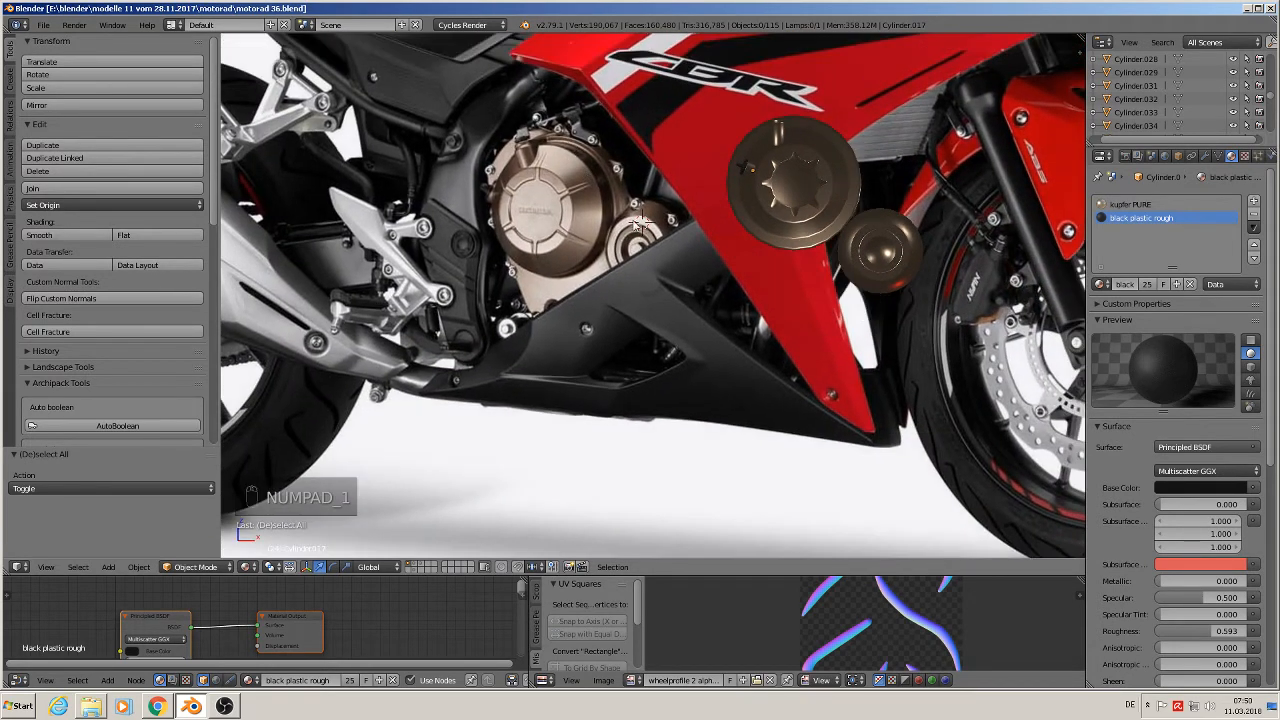
scroll(636, 225, "down", 10)
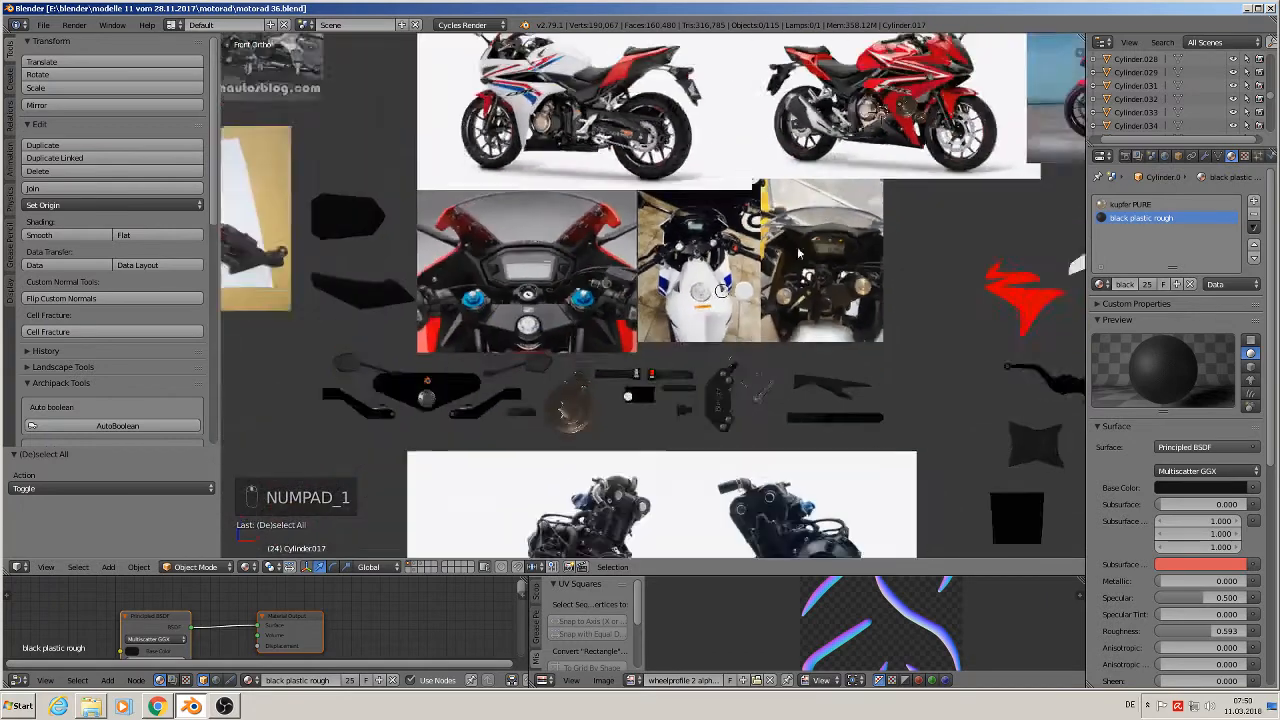
scroll(583, 319, "down", 2)
scroll(566, 328, "down", 2)
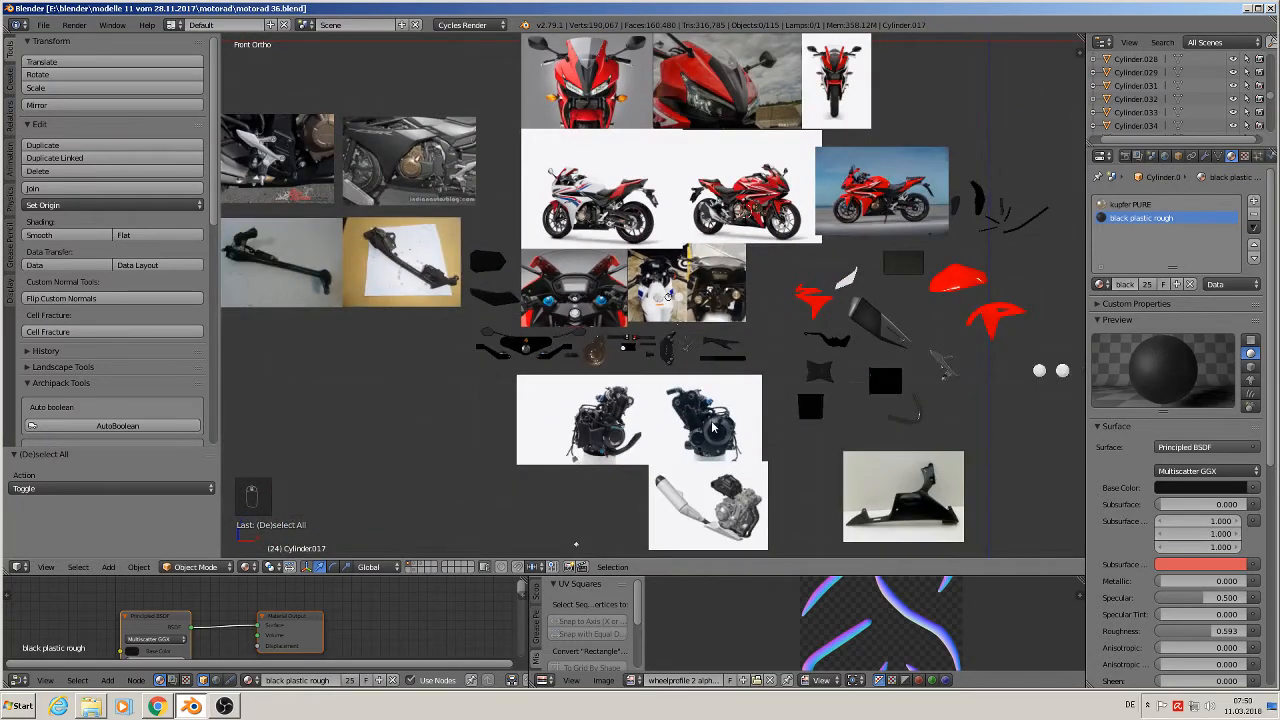
middle_click_drag(715, 426, 755, 237, "shift")
middle_click_drag(840, 389, 818, 367, "shift")
scroll(818, 367, "up", 10)
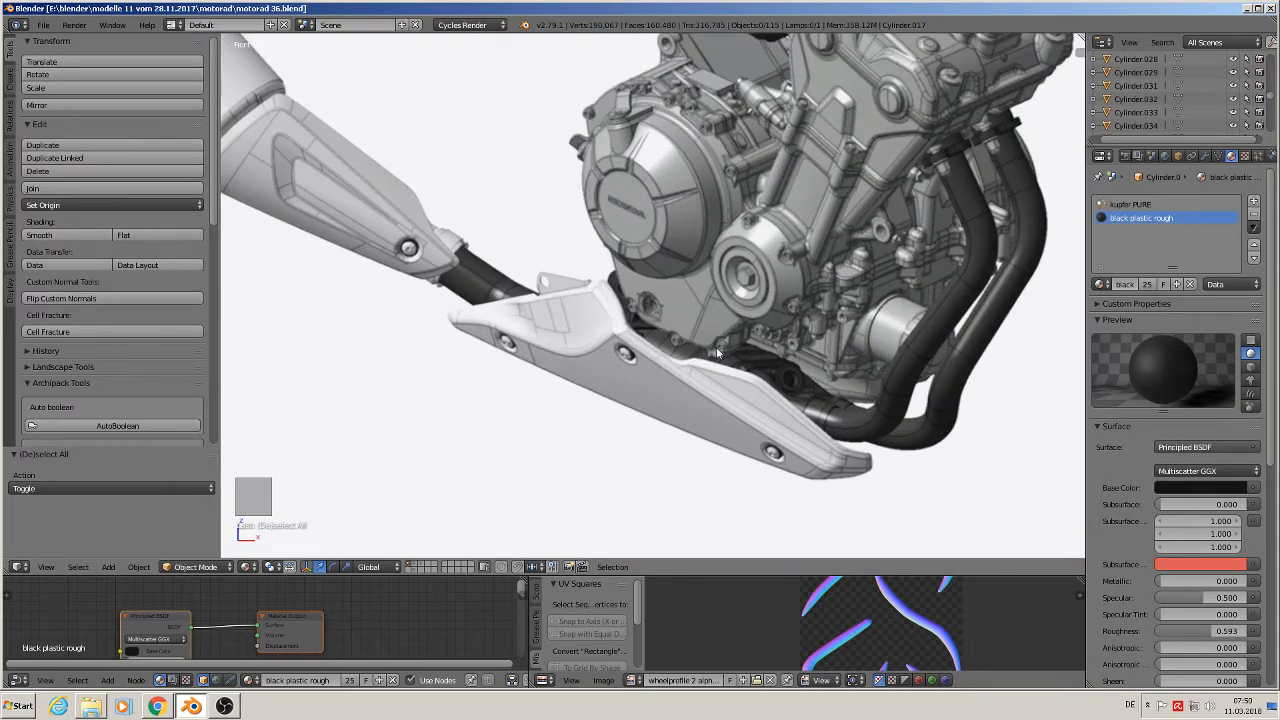
scroll(713, 250, "down", 8)
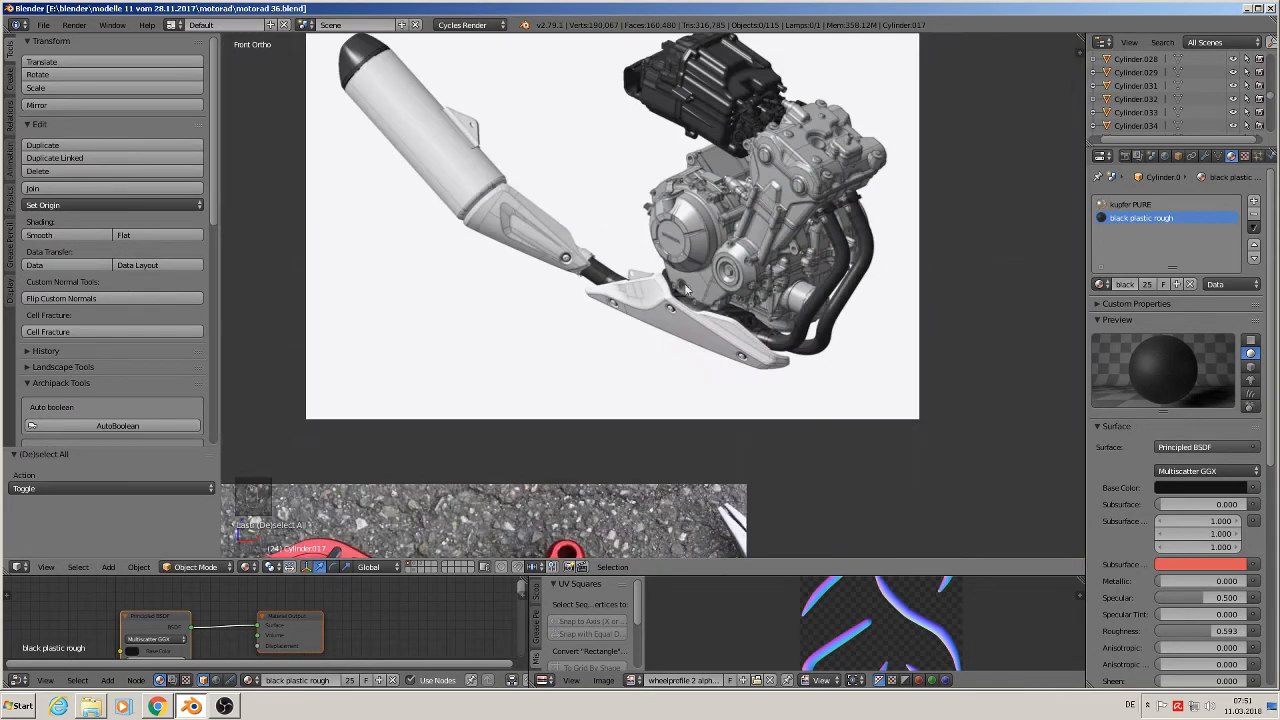
scroll(624, 289, "up", 4)
scroll(649, 269, "up", 6)
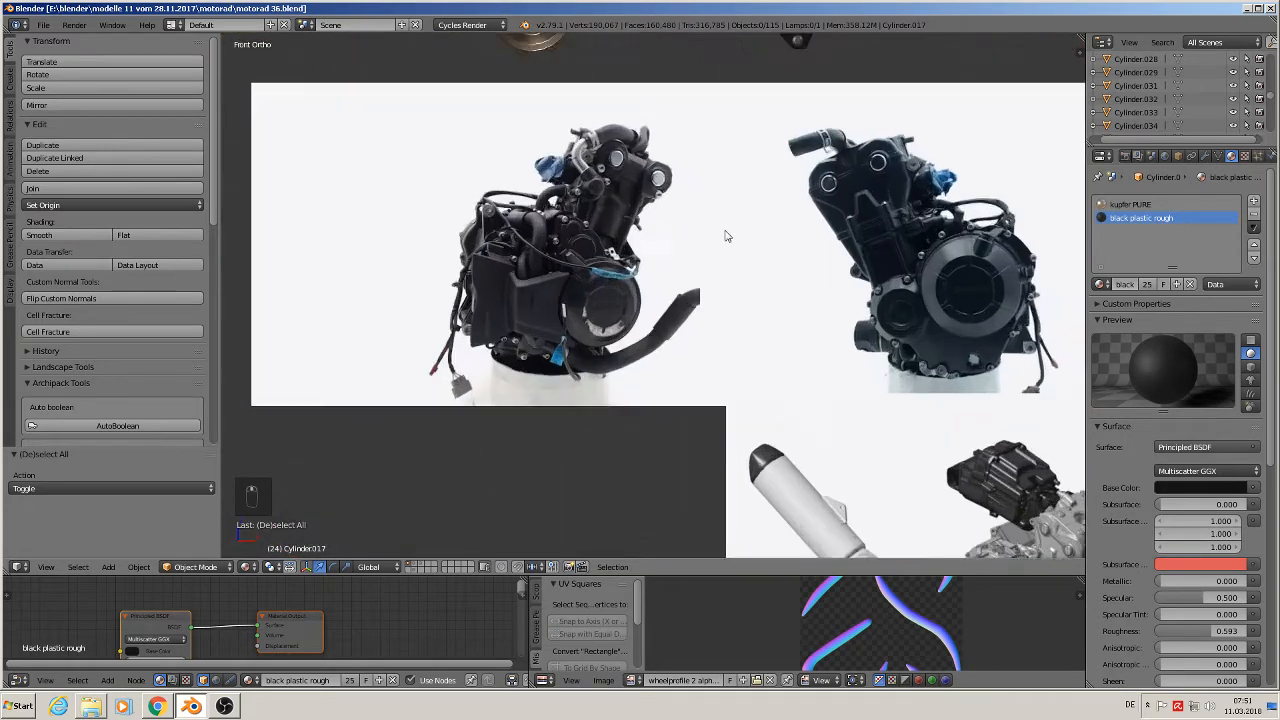
middle_click_drag(950, 290, 651, 253, "shift")
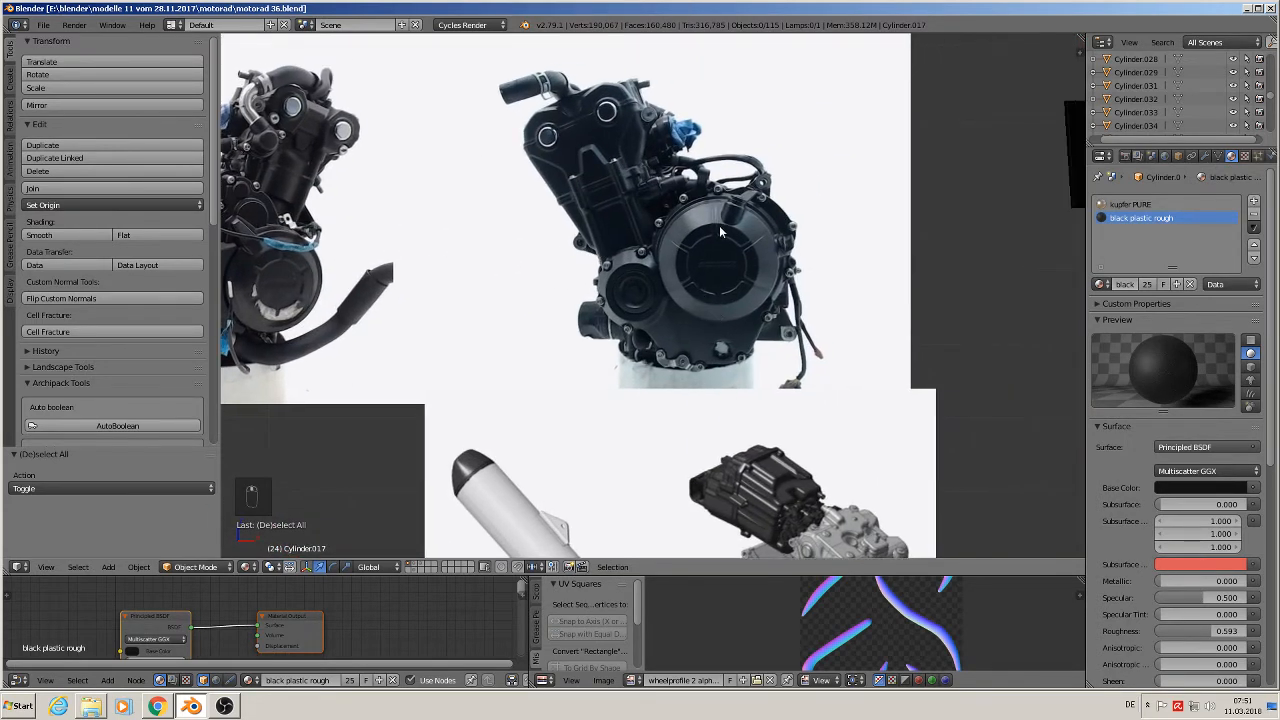
scroll(700, 222, "up", 2)
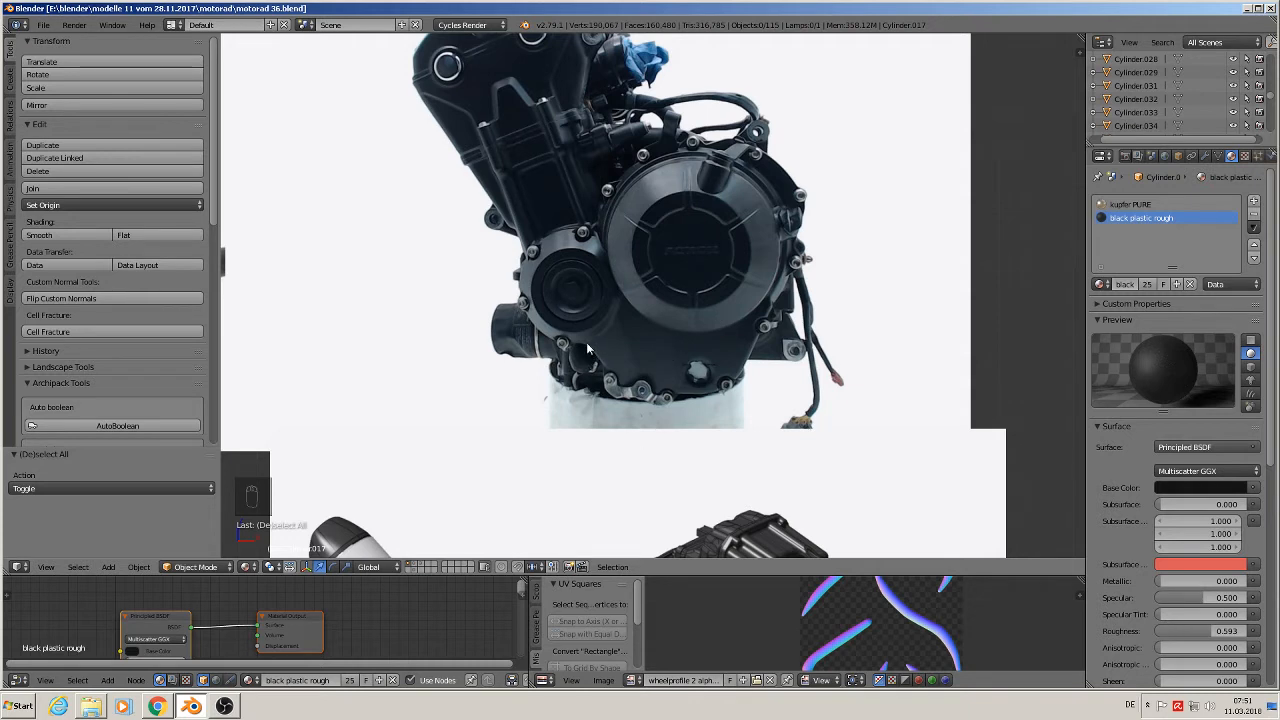
Add a cube over the lower engine cover in the reference image and scale it to 0.475 along Z.
left_click(138, 567)
left_click(108, 567)
mouse_move(150, 538)
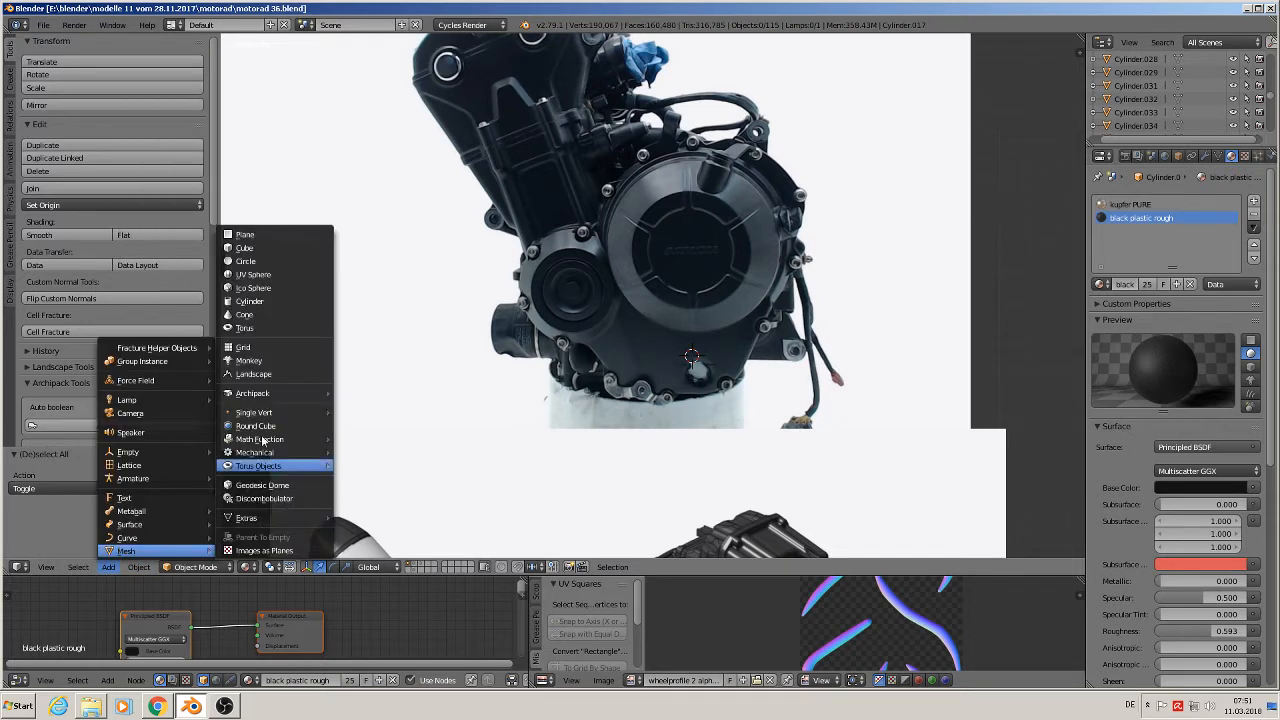
left_click(318, 251)
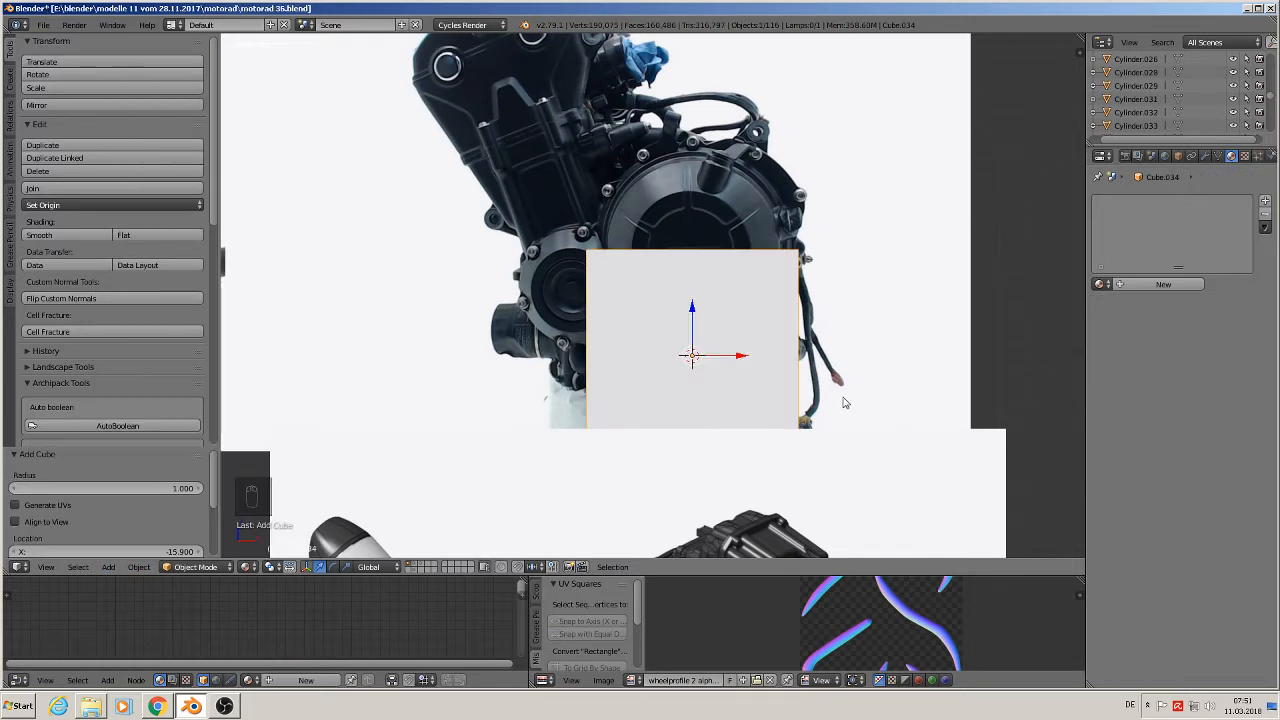
key("s")
key("z")
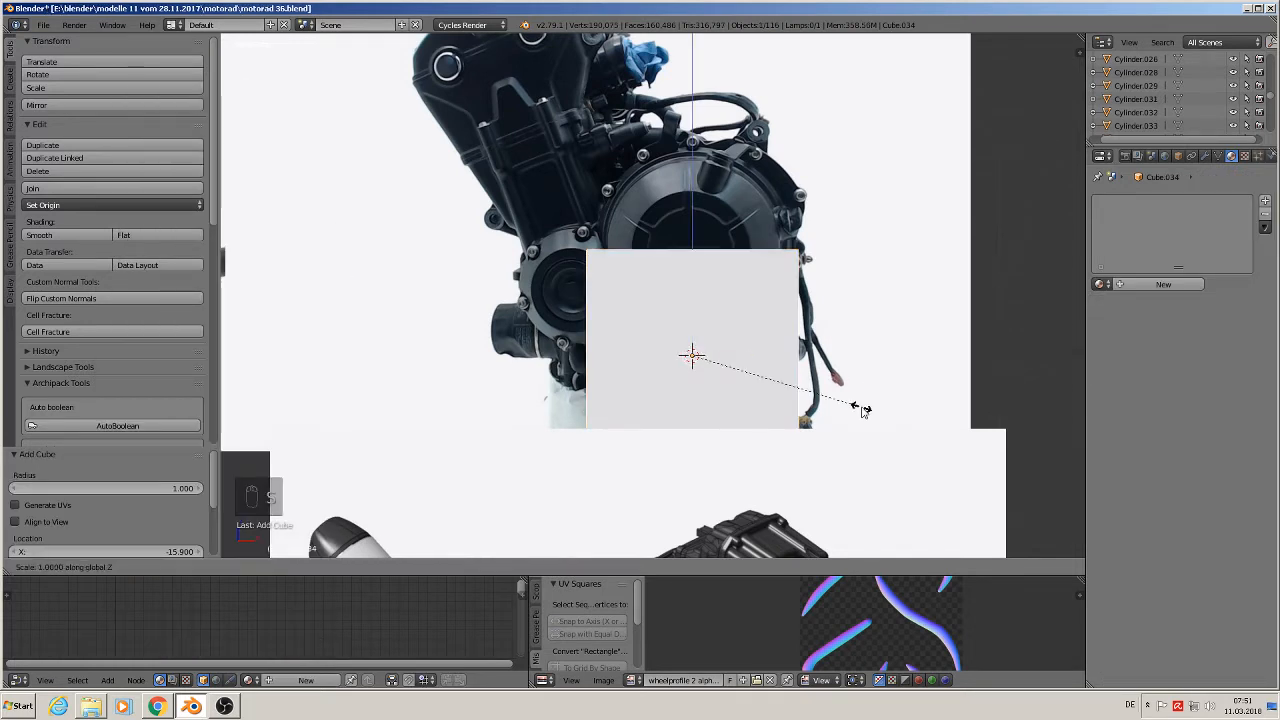
left_click(771, 390)
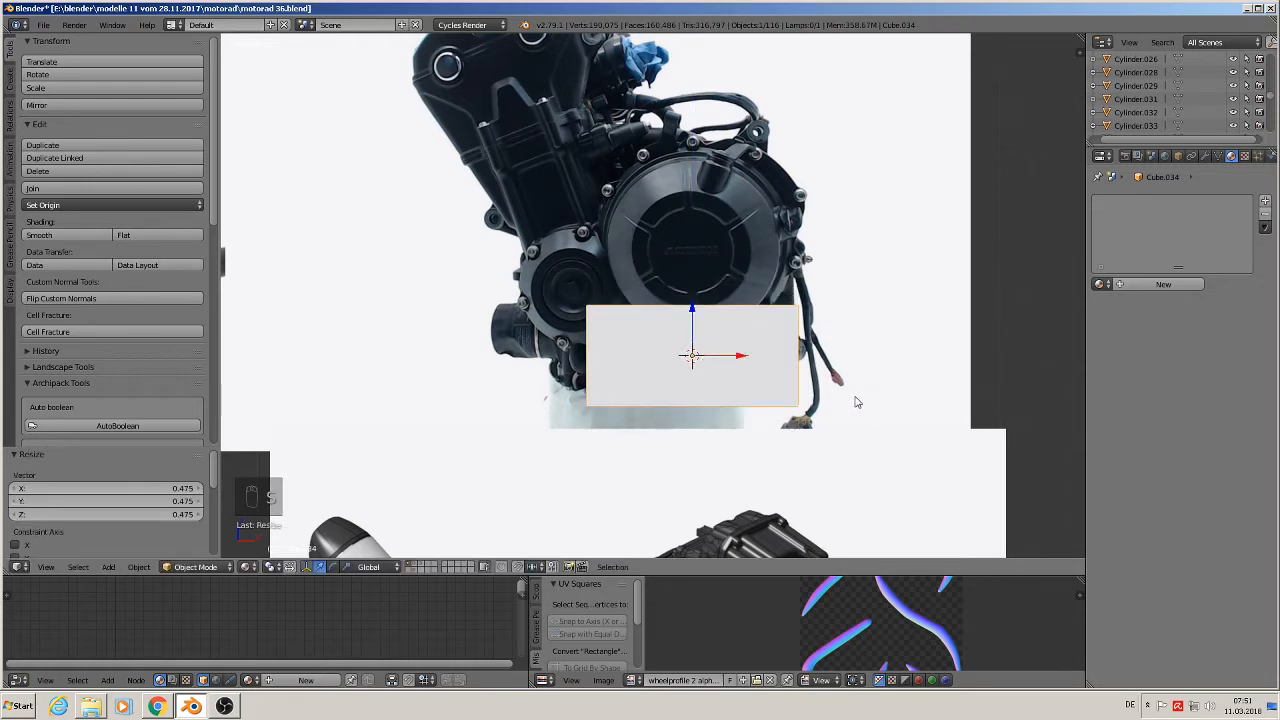
Scale the cube to 0.768 along X and shift it slightly in negative X beneath the round engine cover.
key("s")
key("x")
left_click(816, 400)
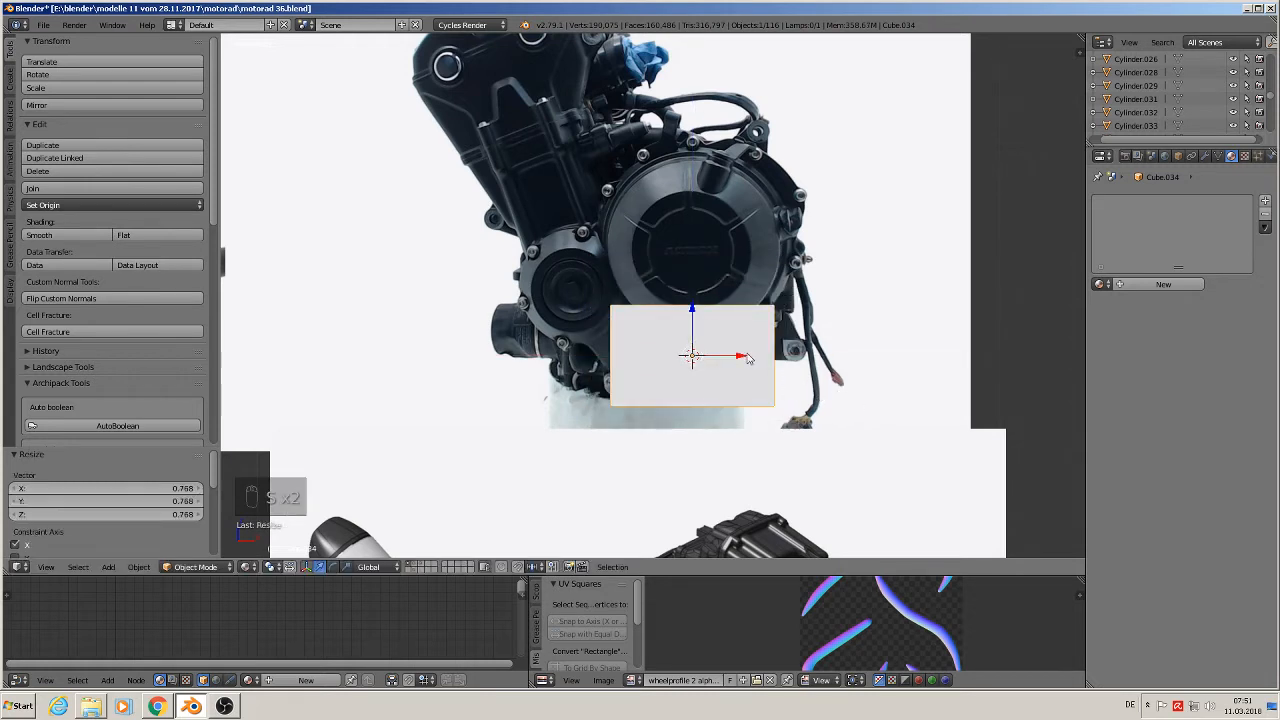
key("g")
key("x")
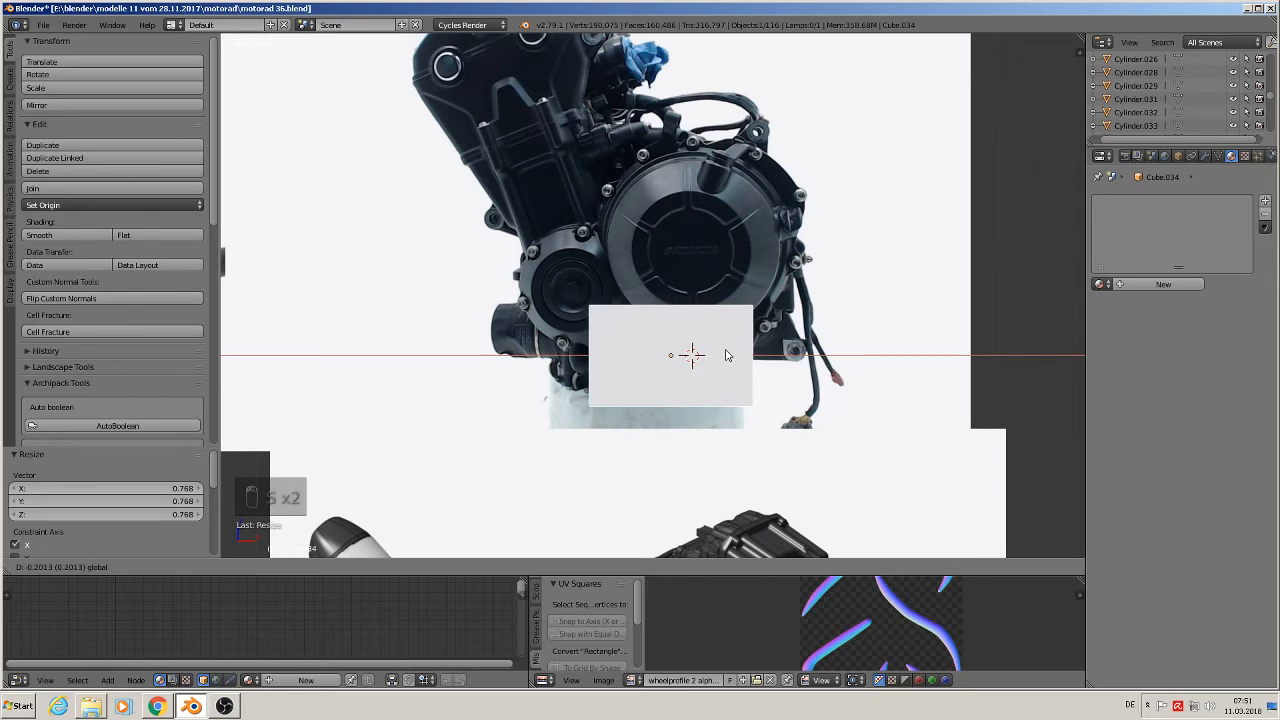
left_click(729, 358)
Taper the cube by selecting its four bottom vertices and scaling them inward along X.
key("Tab")
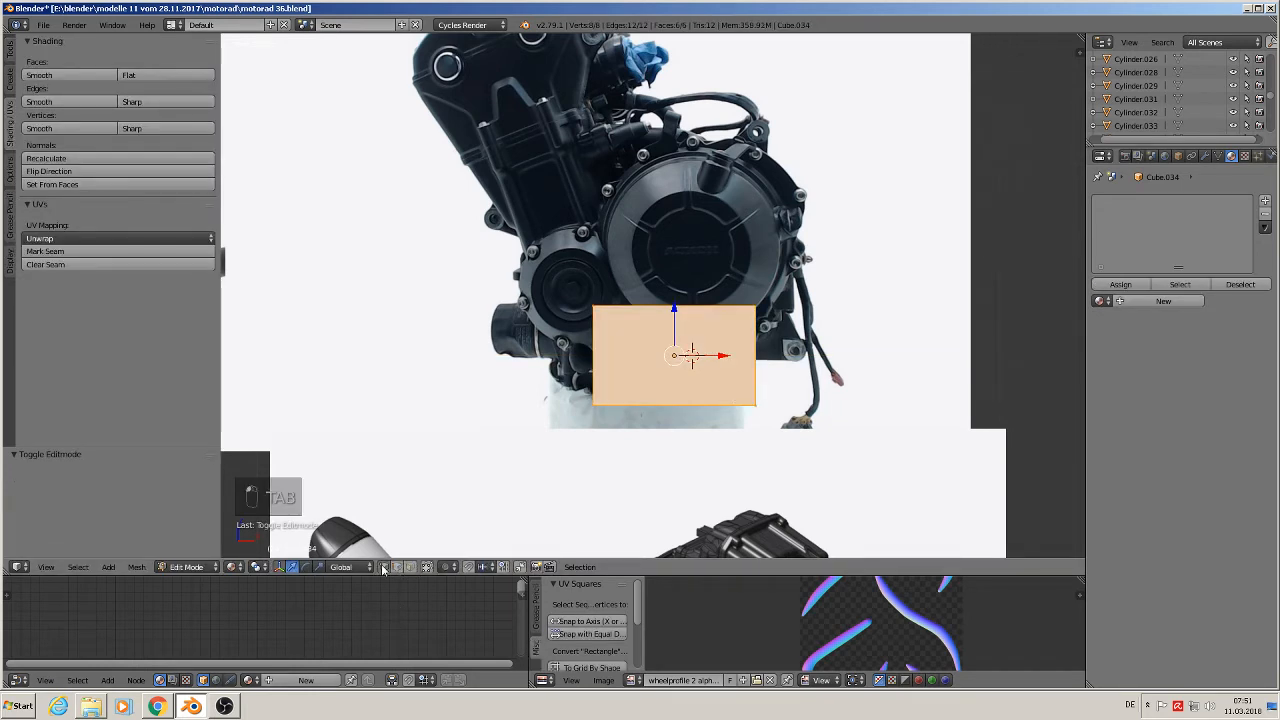
key("a")
key("a")
key("c")
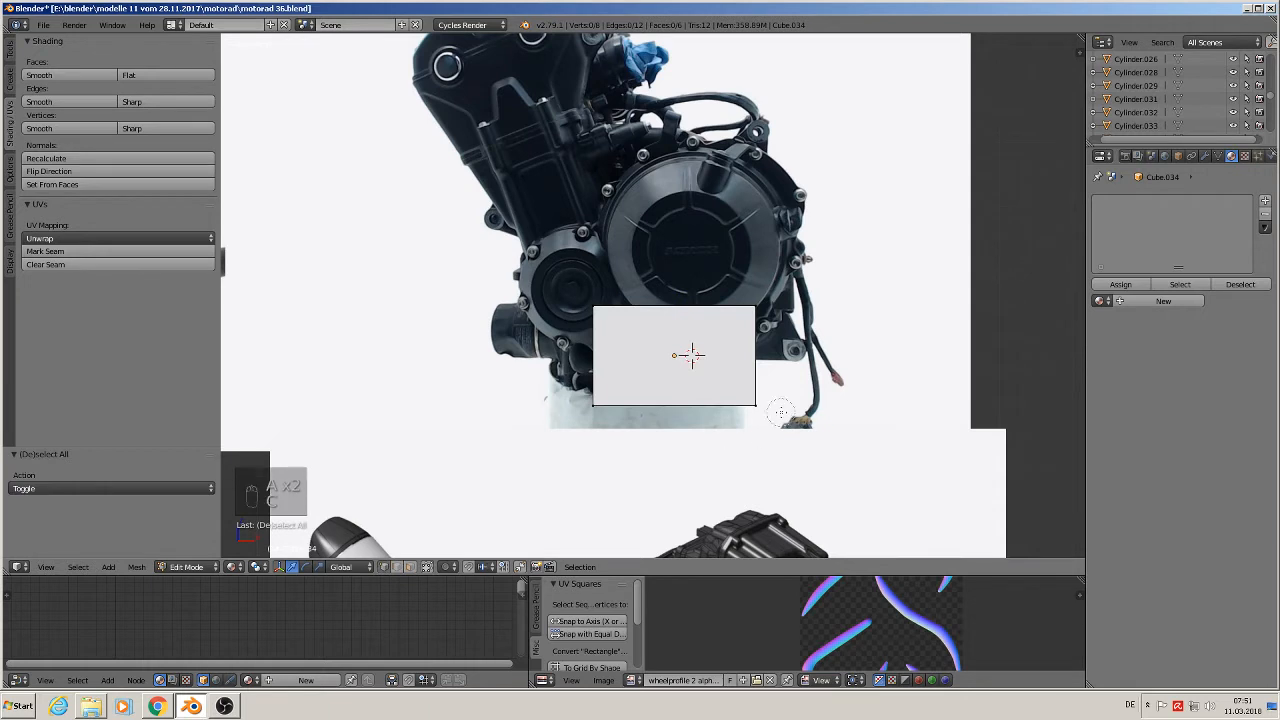
left_click_drag(766, 404, 565, 408)
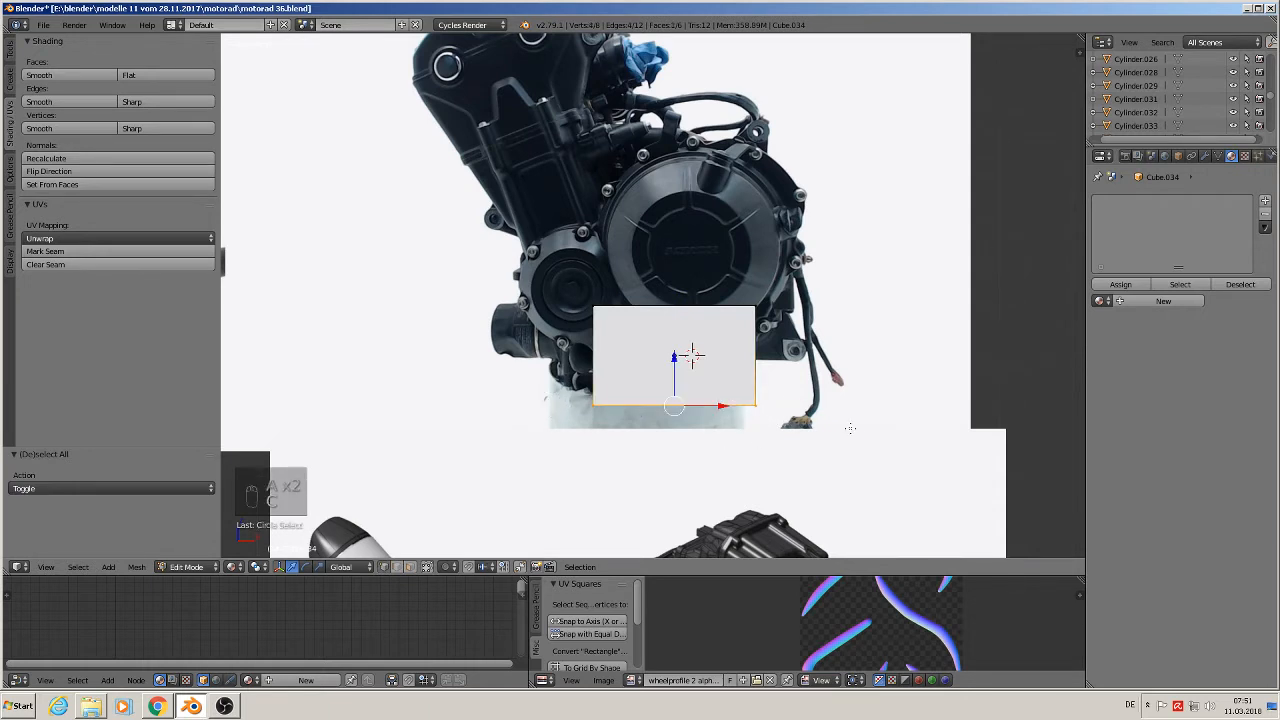
key("Escape")
key("s")
key("x")
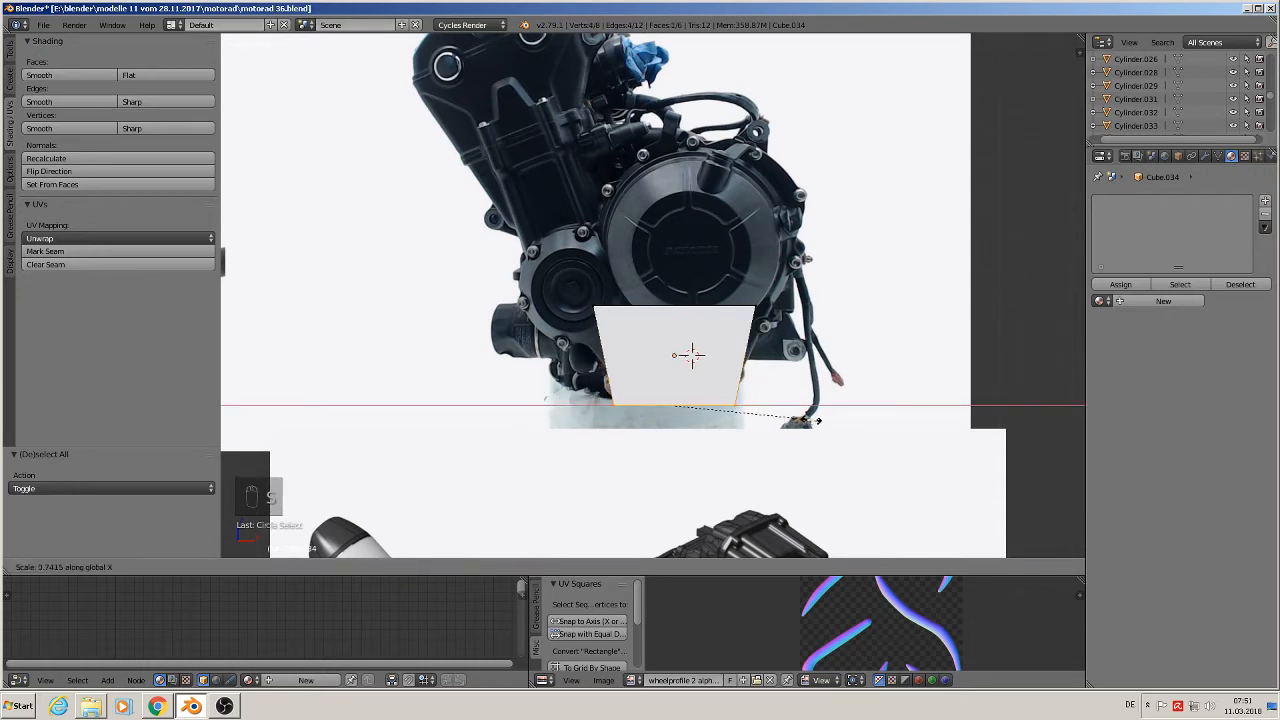
left_click(733, 429)
key("Tab")
Move the tapered block -1.679 along Y, away from the engine reference image.
middle_click_drag(733, 431, 785, 485)
left_click_drag(648, 349, 754, 430)
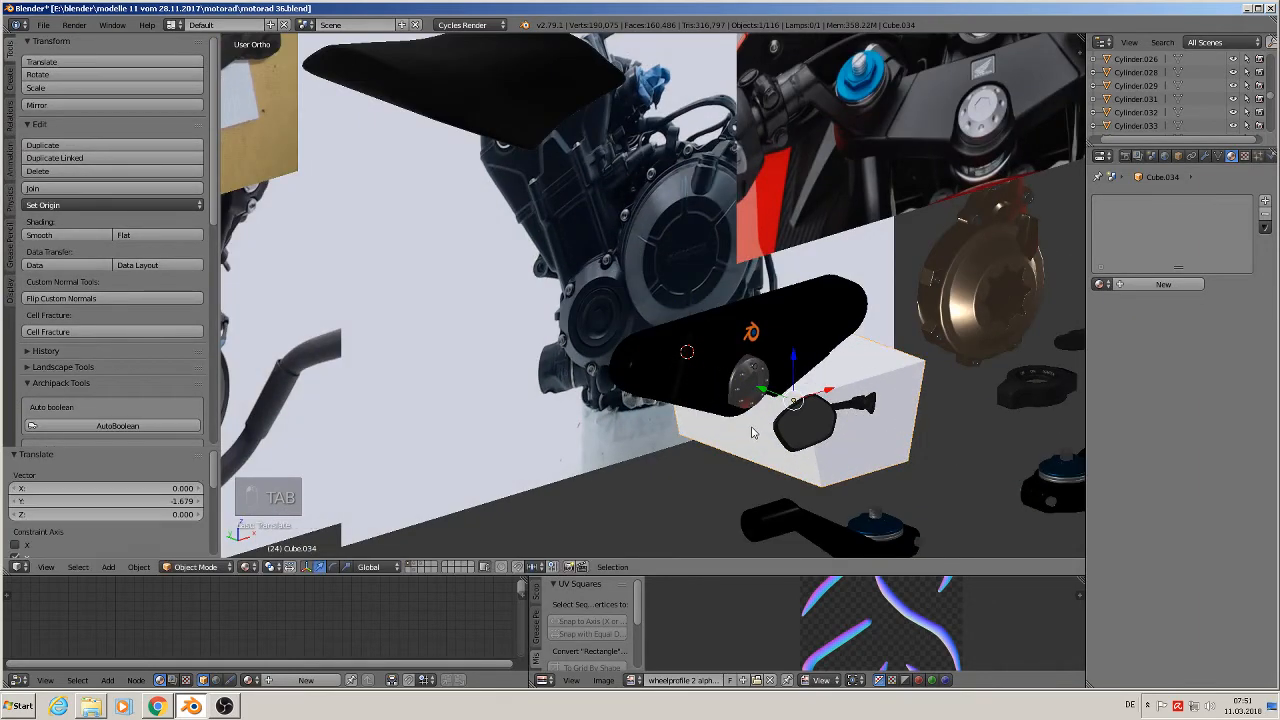
middle_click_drag(754, 430, 791, 427)
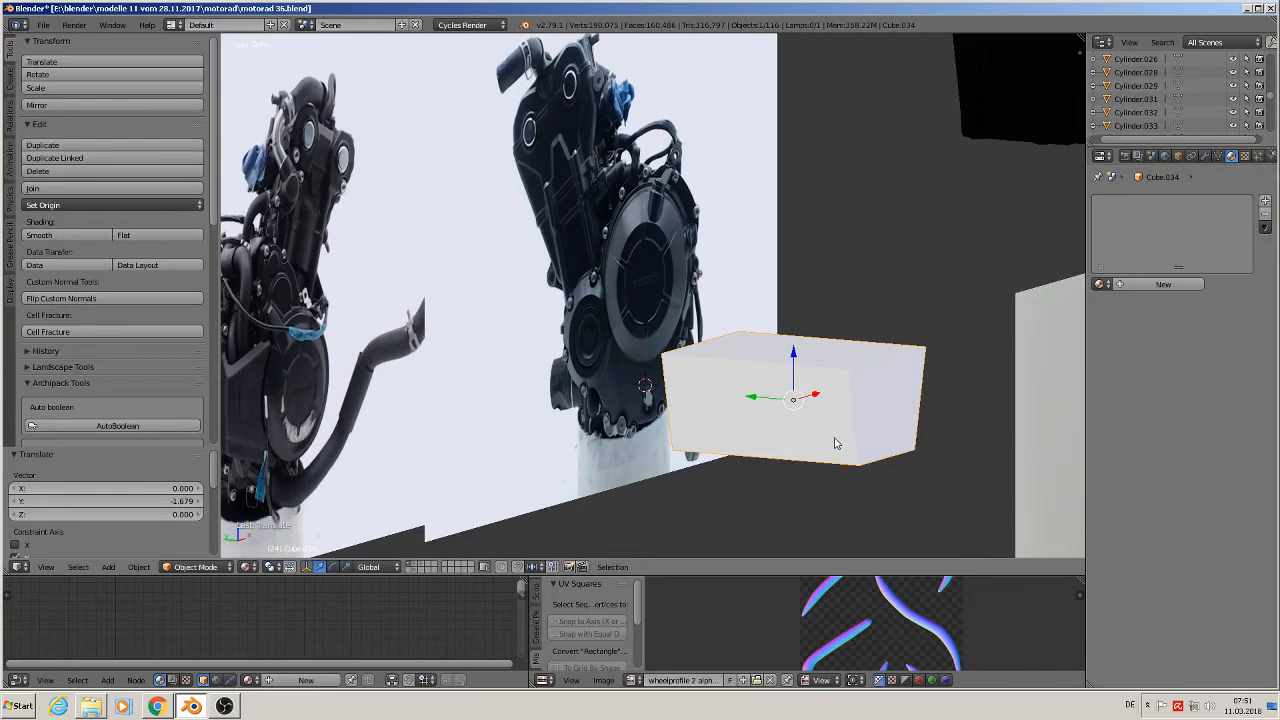
key("s")
right_click(836, 440)
scroll(884, 458, "up", 1)
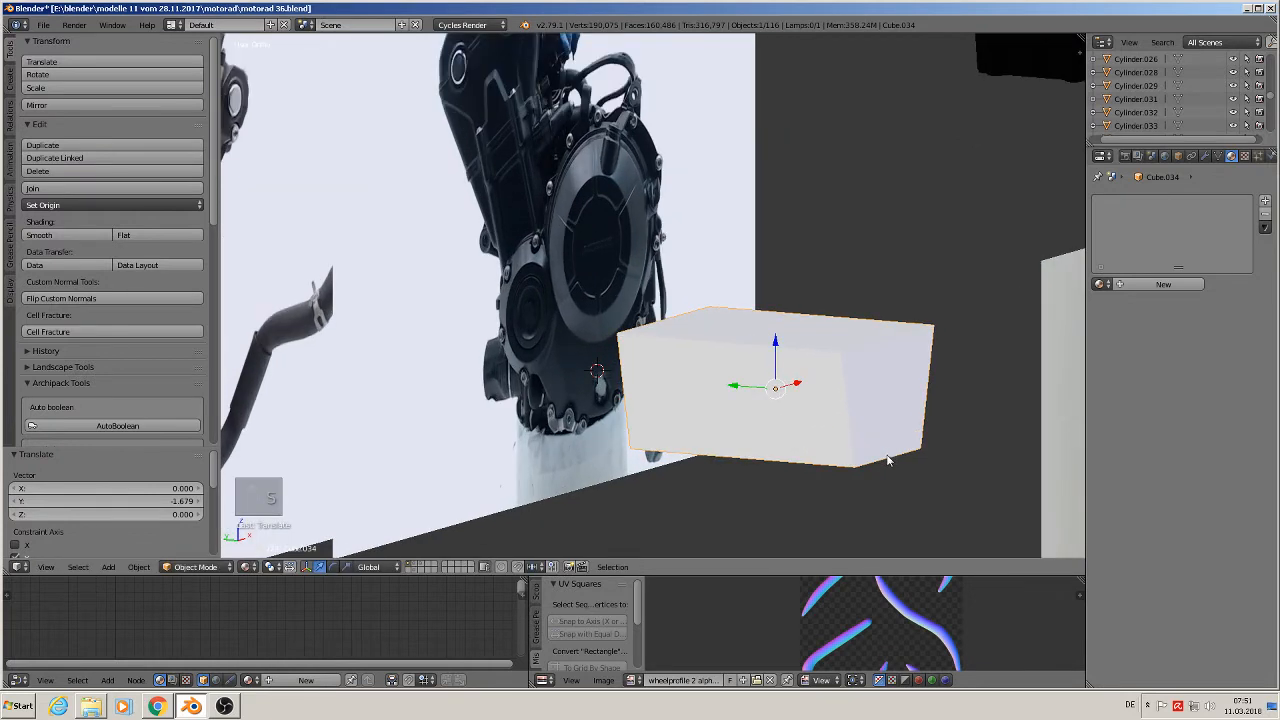
scroll(887, 459, "up", 1)
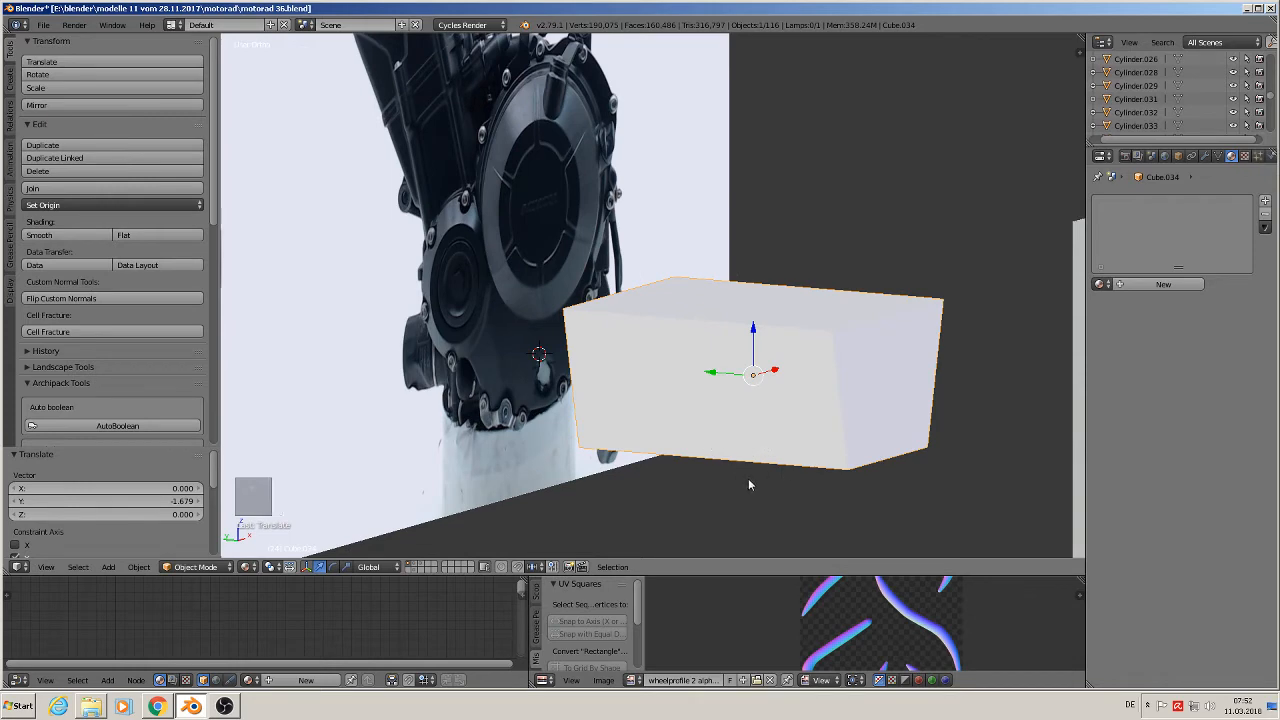
mouse_move(748, 478)
middle_mouse_down()
mouse_move(753, 497)
mouse_move(704, 470)
mouse_move(720, 479)
mouse_move(737, 463)
middle_mouse_up()
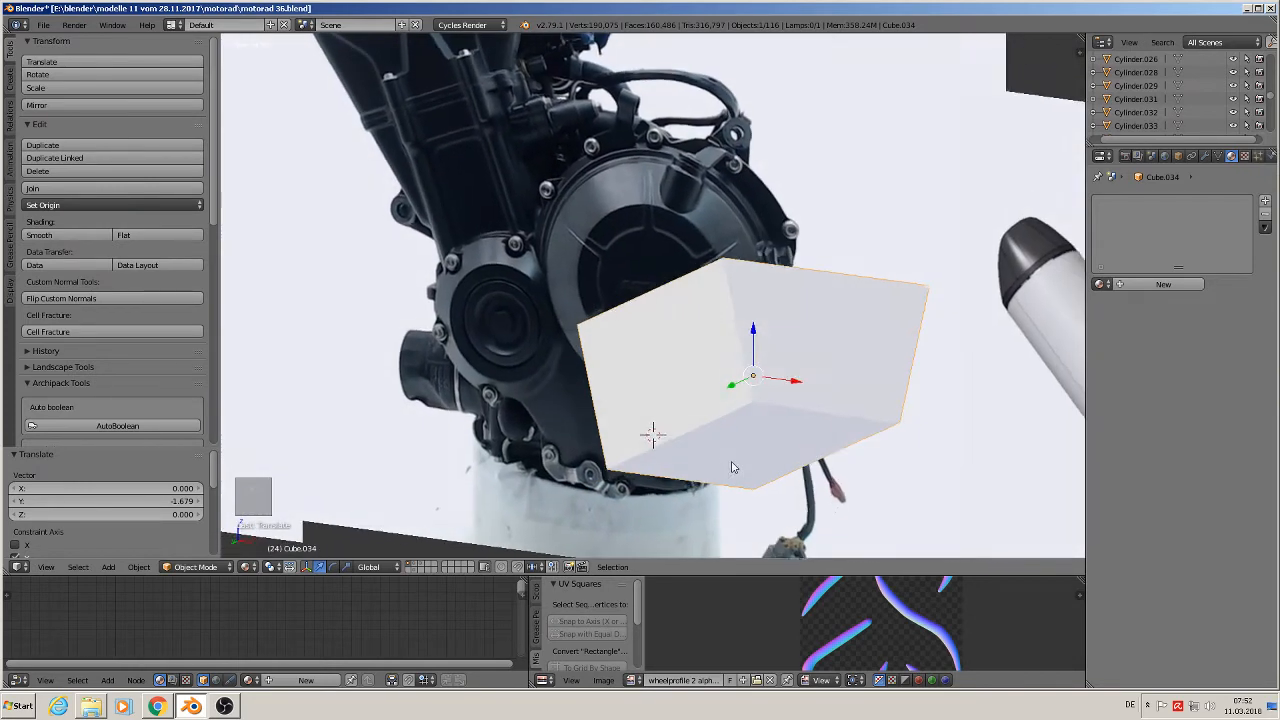
Bevel the block's two long bottom edges with an offset of about 0.566 and 4 segments.
key("Tab")
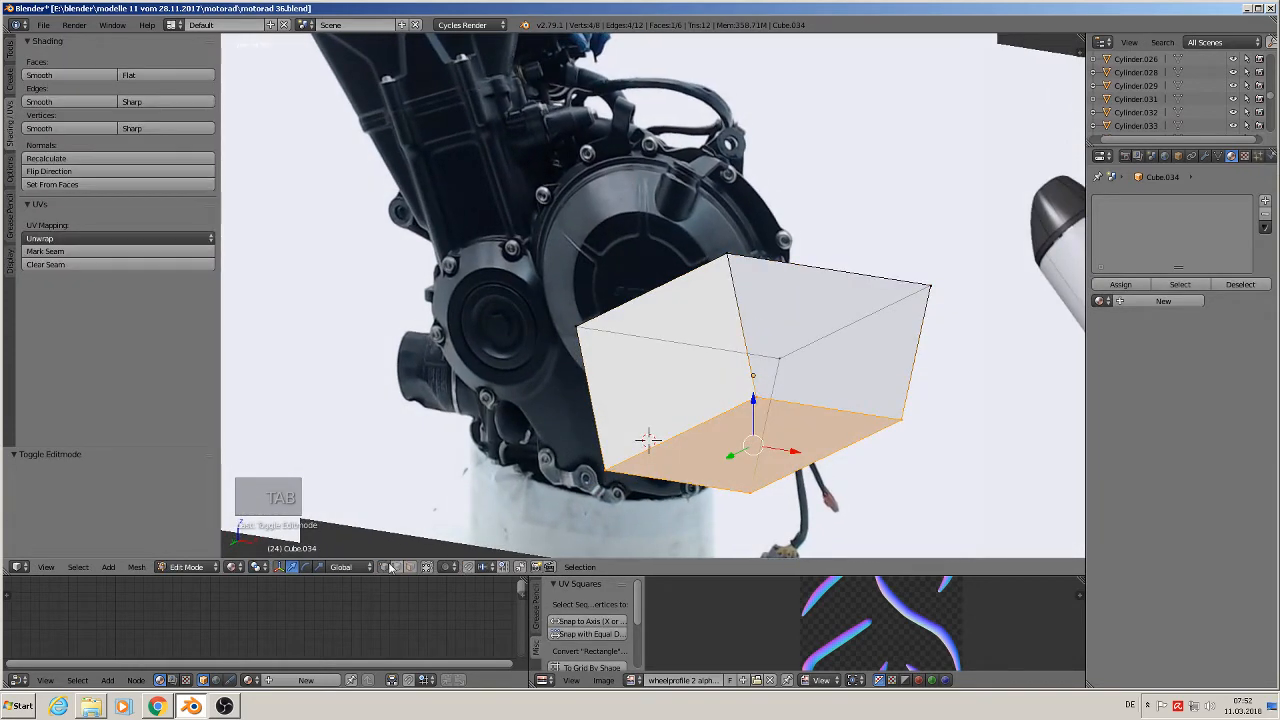
key("g")
left_click(706, 429)
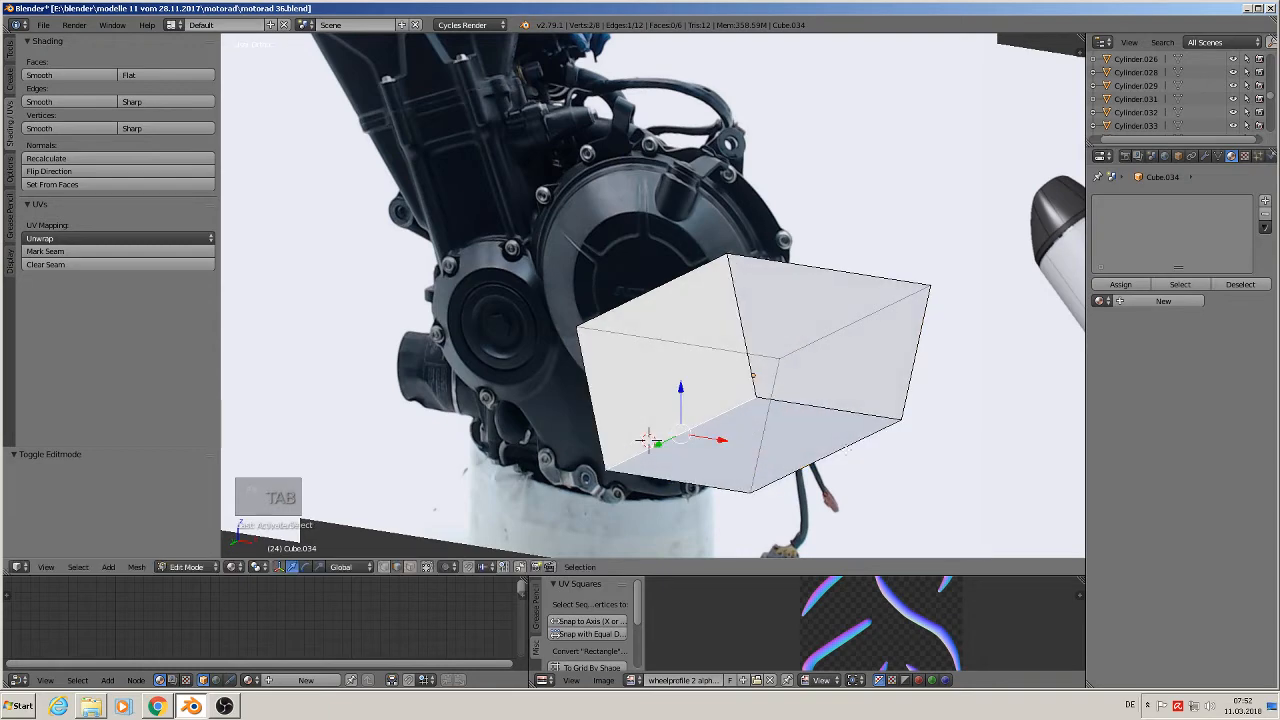
middle_click_drag(720, 440, 765, 464)
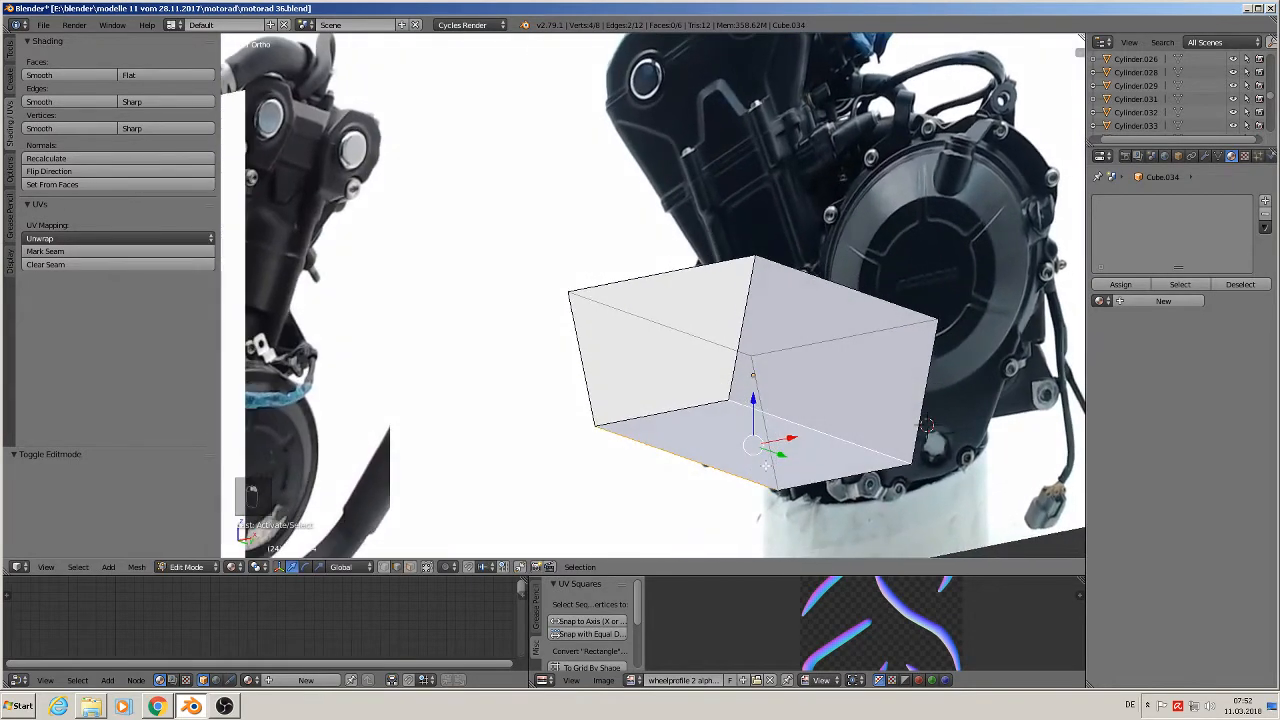
key("ctrl+b")
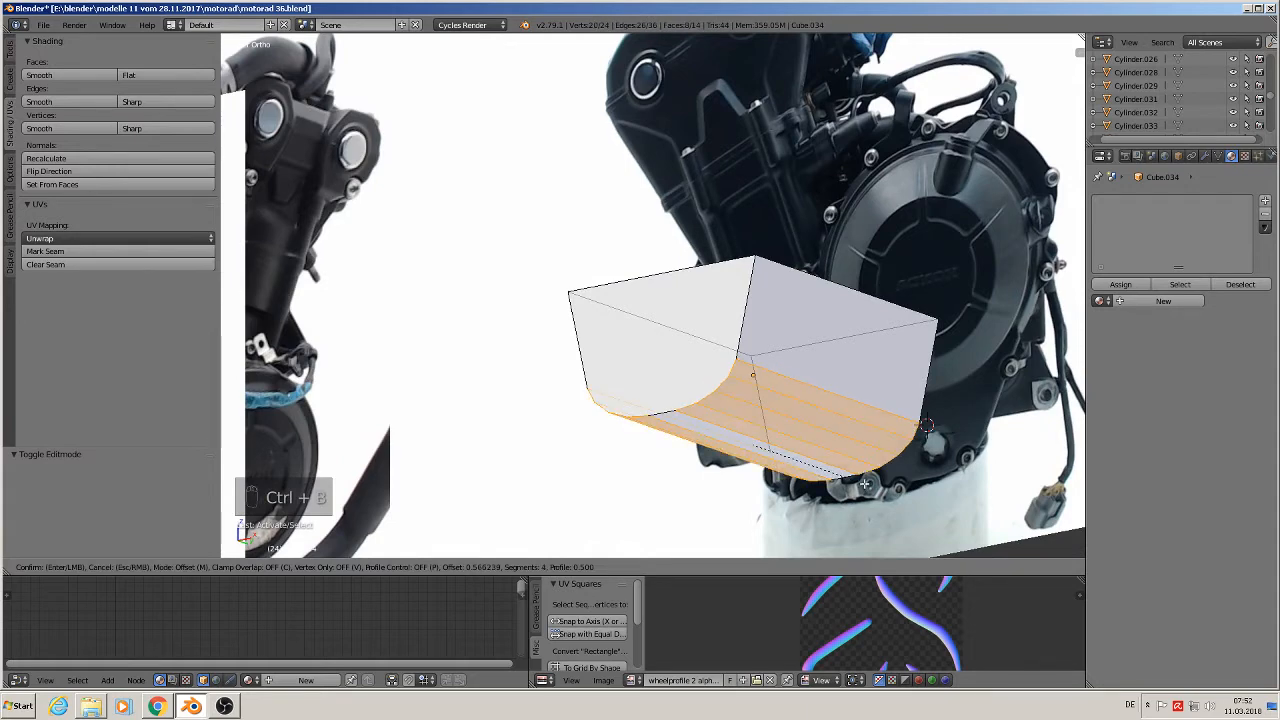
left_click(865, 484)
middle_click_drag(865, 484, 935, 485)
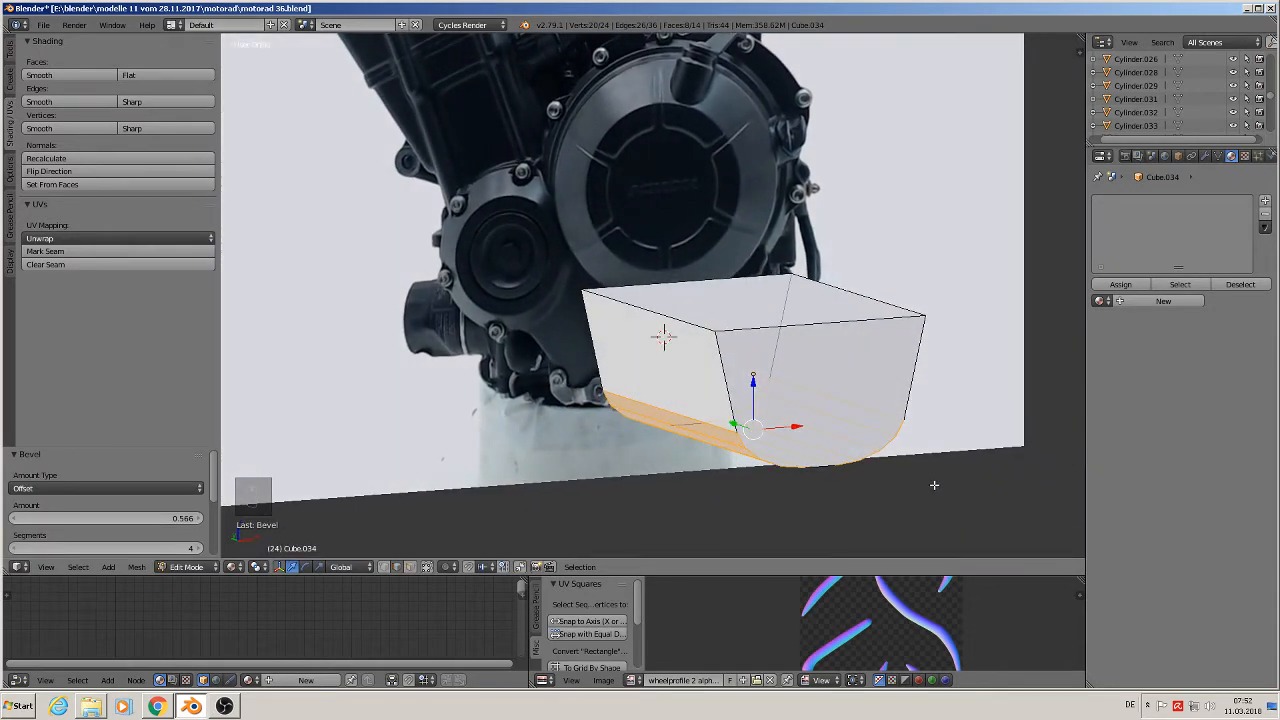
Select the block's front end face and bevel its outline slightly with 2 segments.
left_click(413, 568)
right_click(820, 420)
right_click(818, 430)
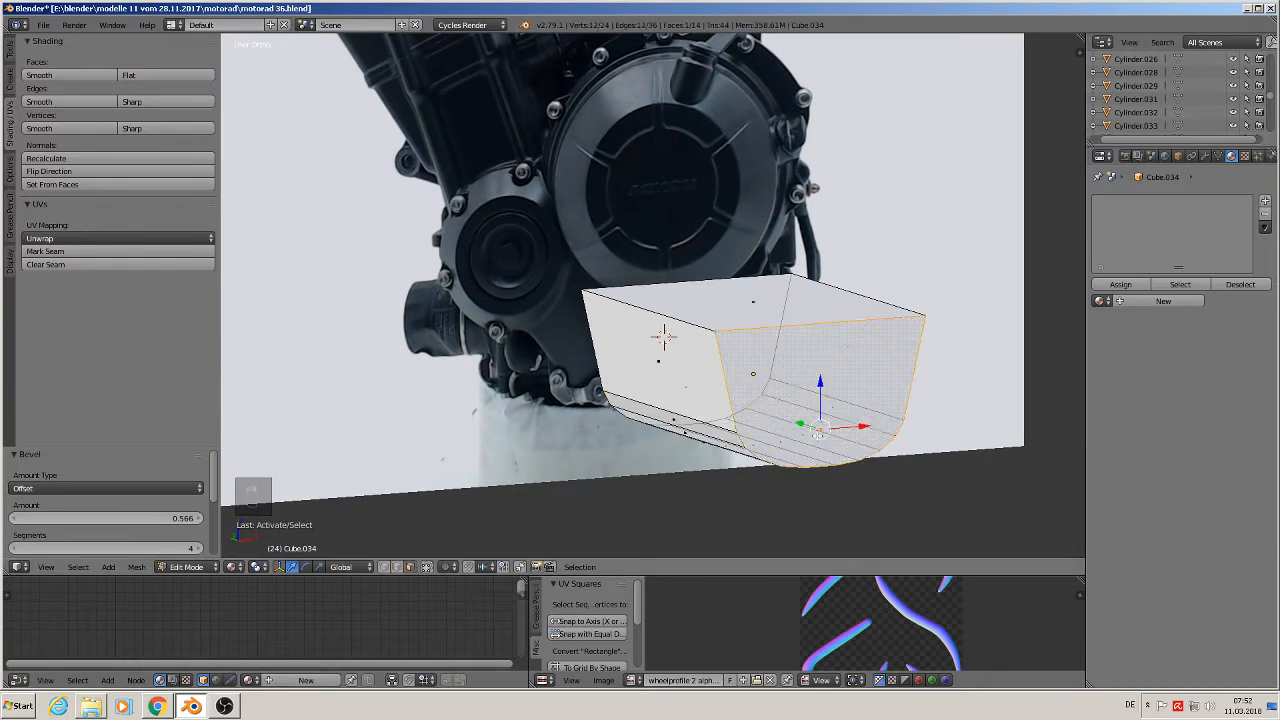
key("ctrl+b")
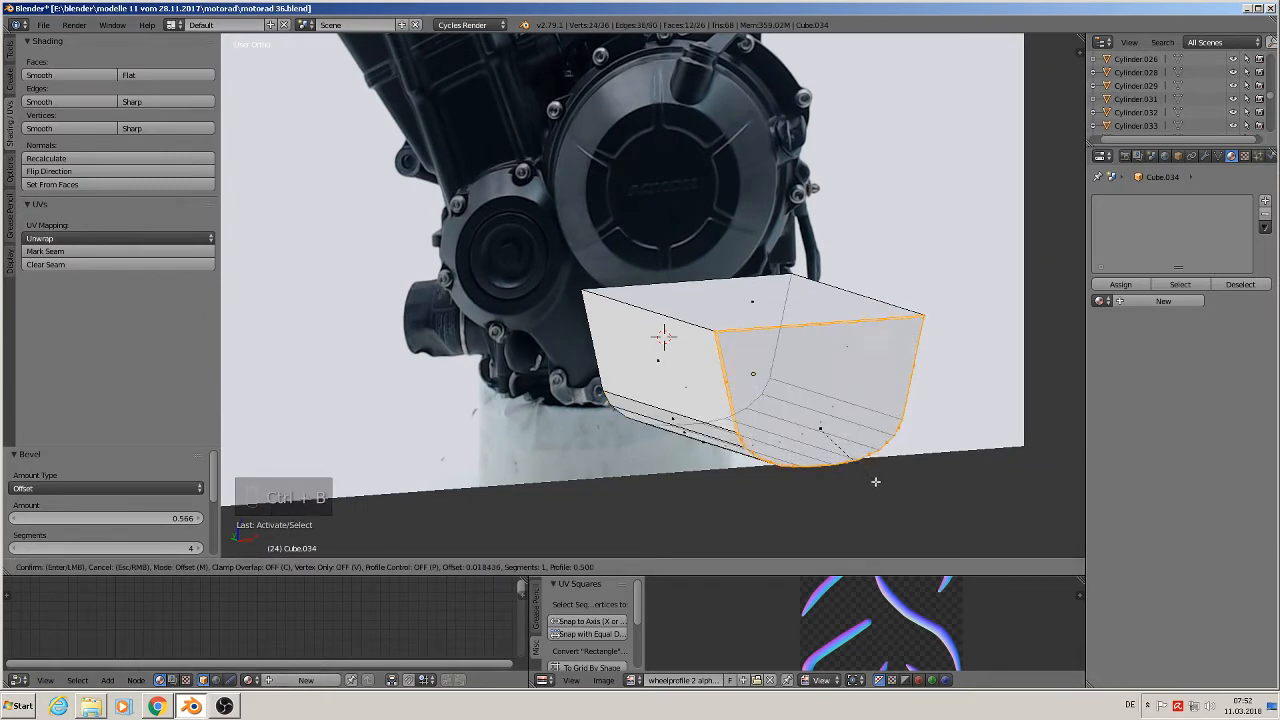
scroll(881, 482, "up", 1)
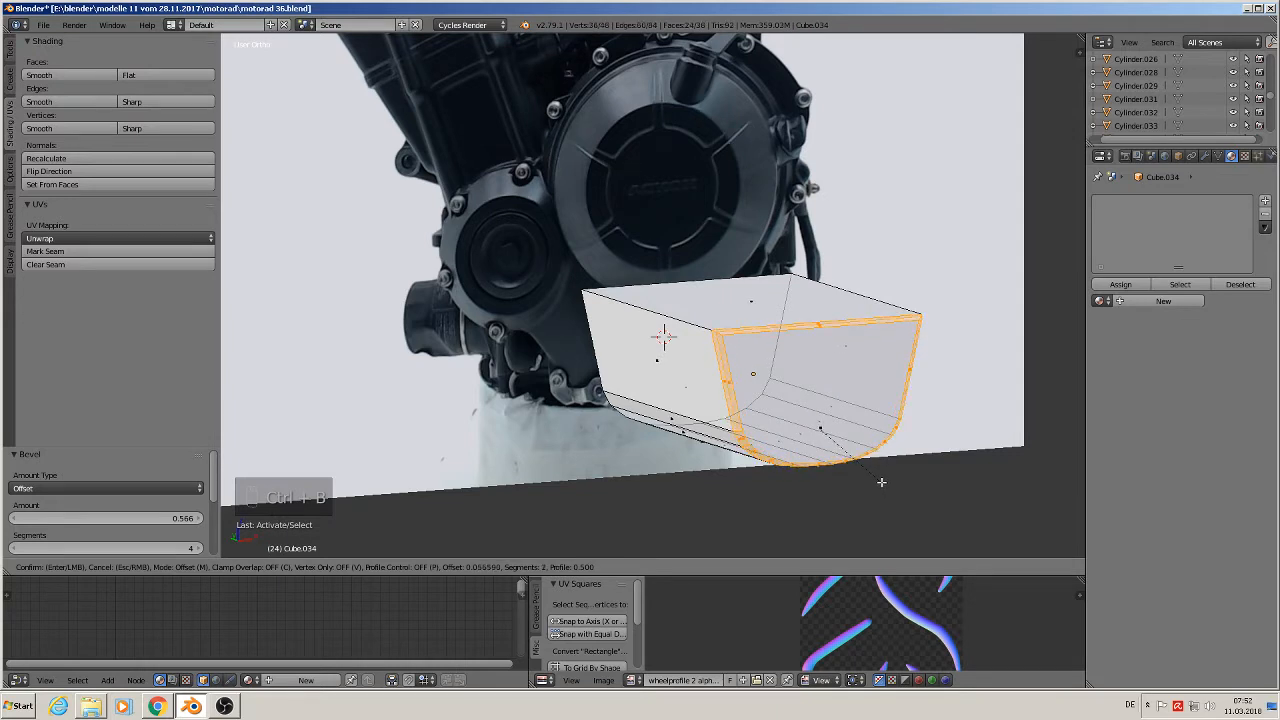
left_click(881, 482)
Bevel the outline of the block's rear end face with an offset of about 0.066 and 2 segments.
key("a")
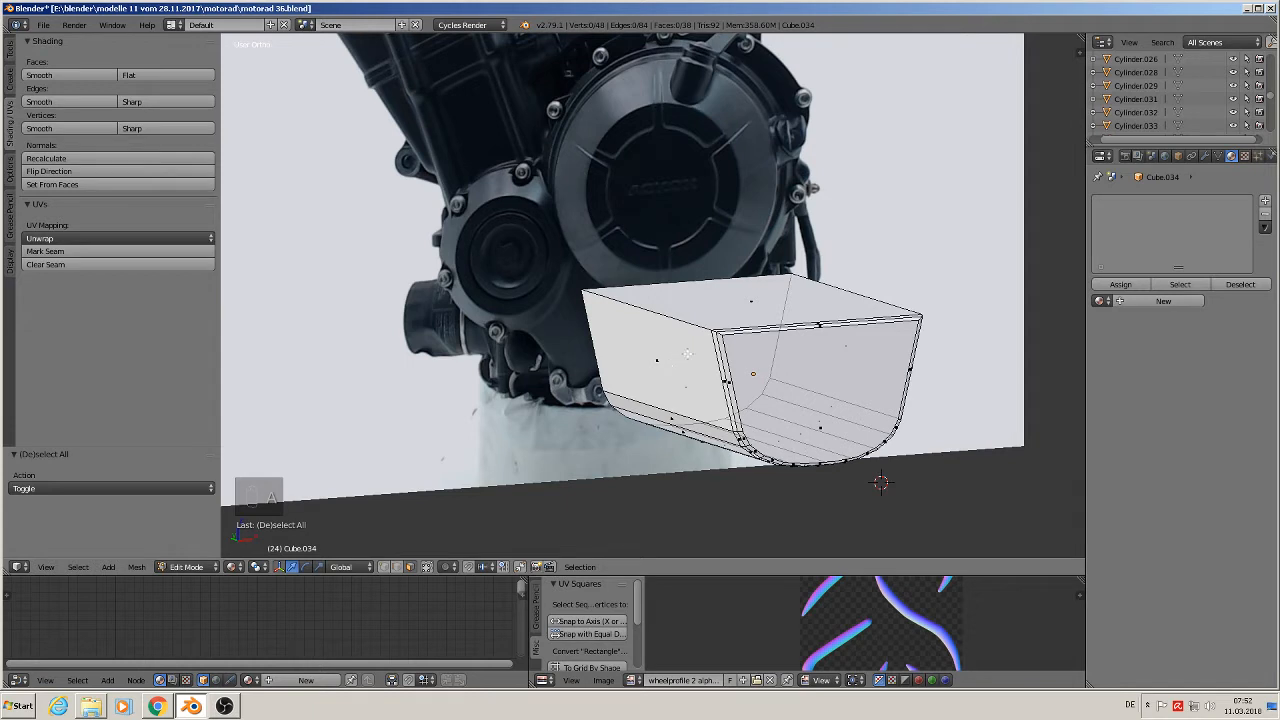
right_click(690, 376)
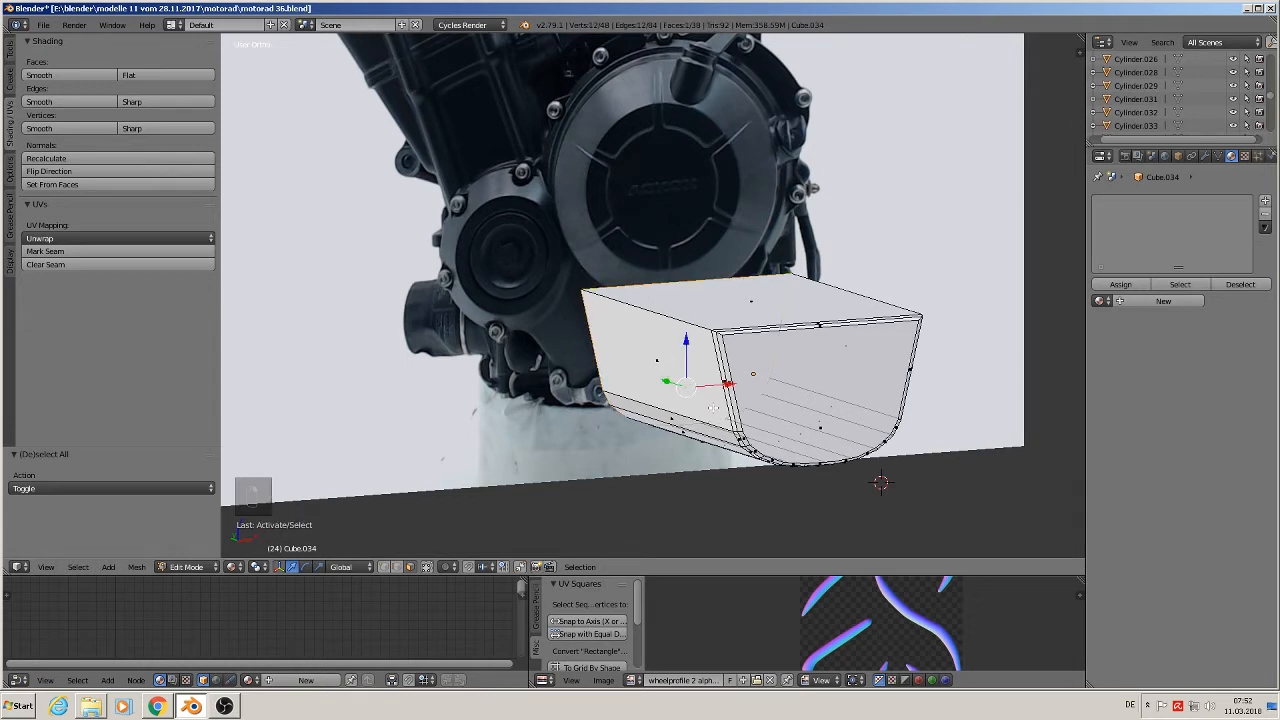
key("ctrl+b")
left_click(723, 415)
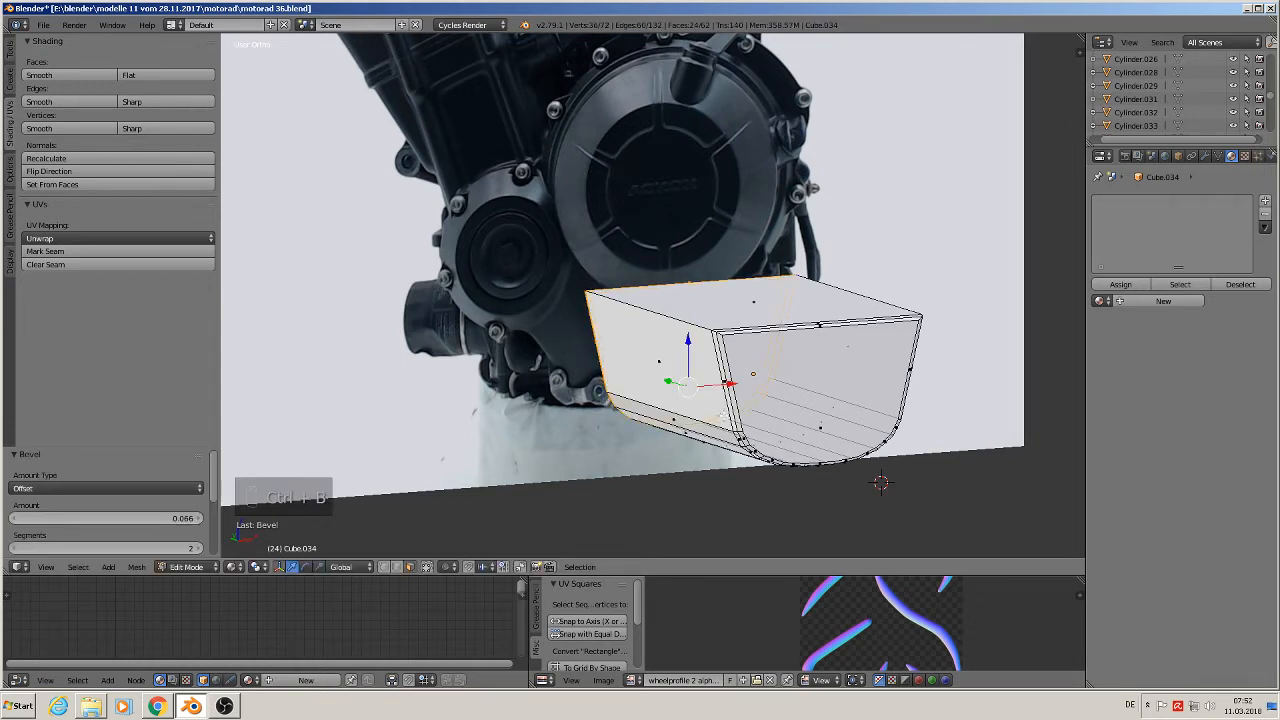
key("Tab")
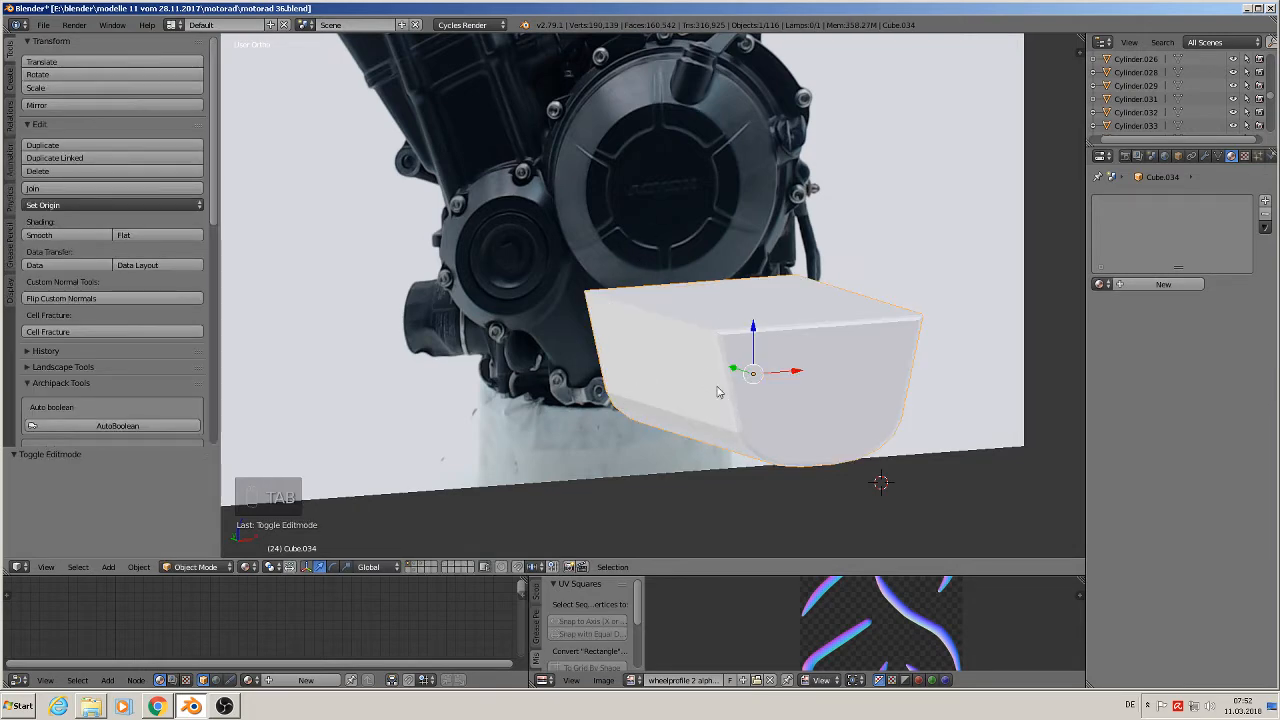
Move the rounded block 1.914 along X so that it sits beside the engine in the front view.
key("KP_1")
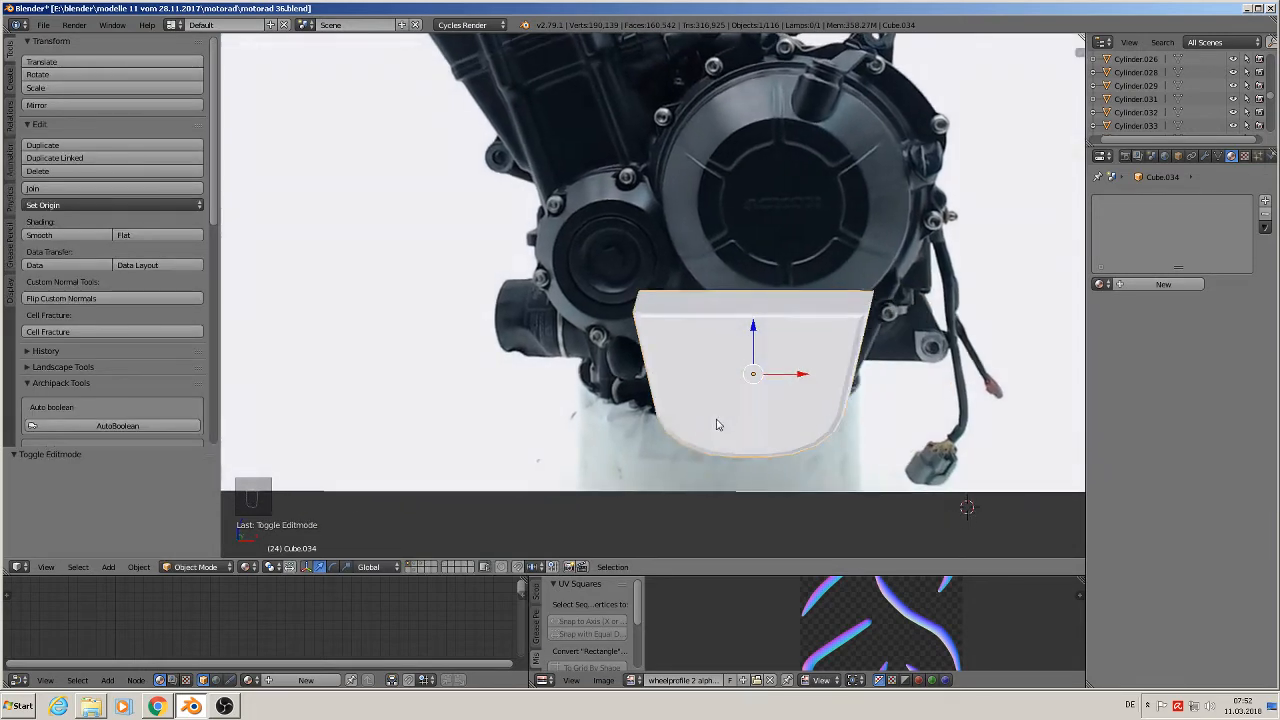
scroll(742, 417, "down", 1)
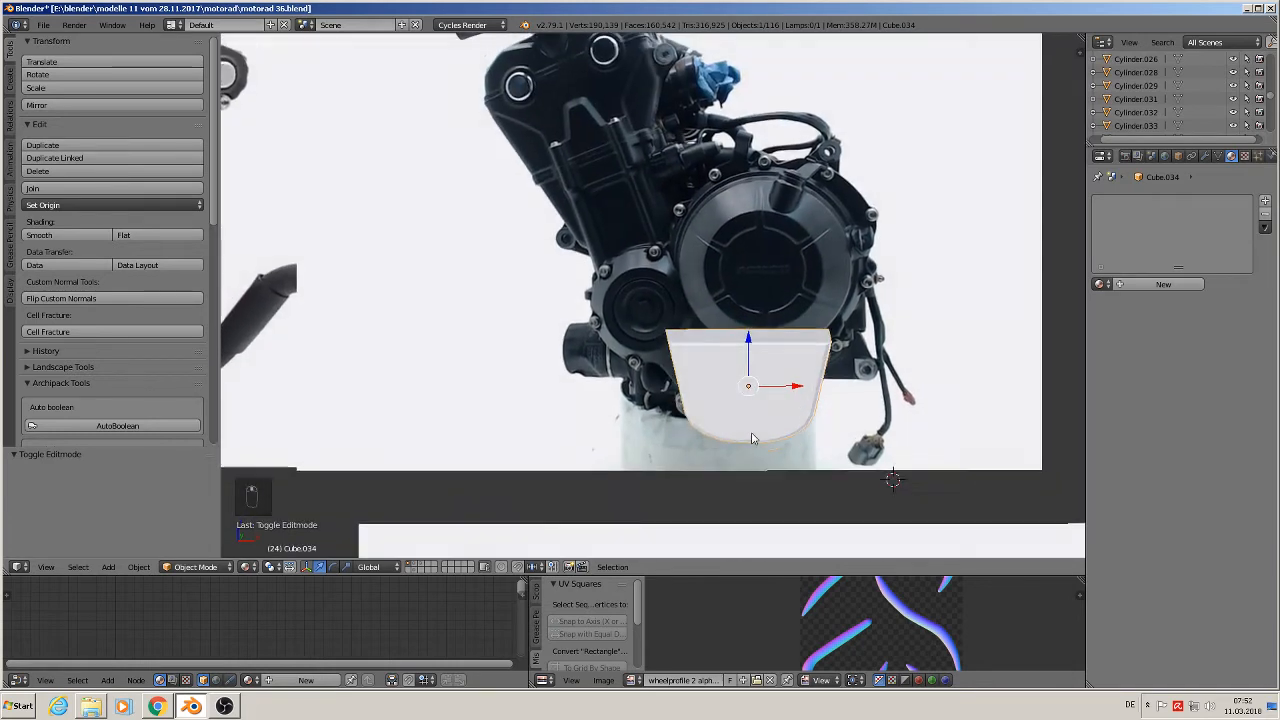
left_click_drag(800, 393, 978, 470)
middle_click_drag(957, 457, 688, 433, "shift")
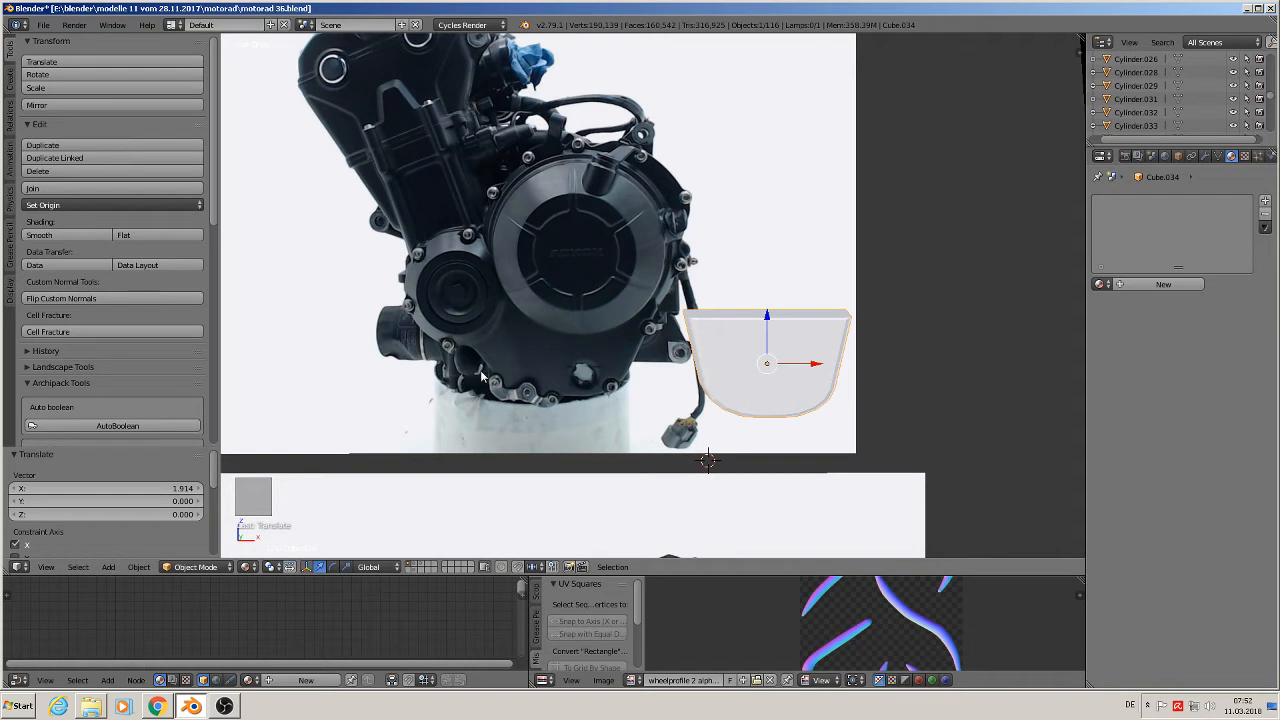
Shade the whole block smooth, and set its two flat end faces to flat shading.
left_click(66, 236)
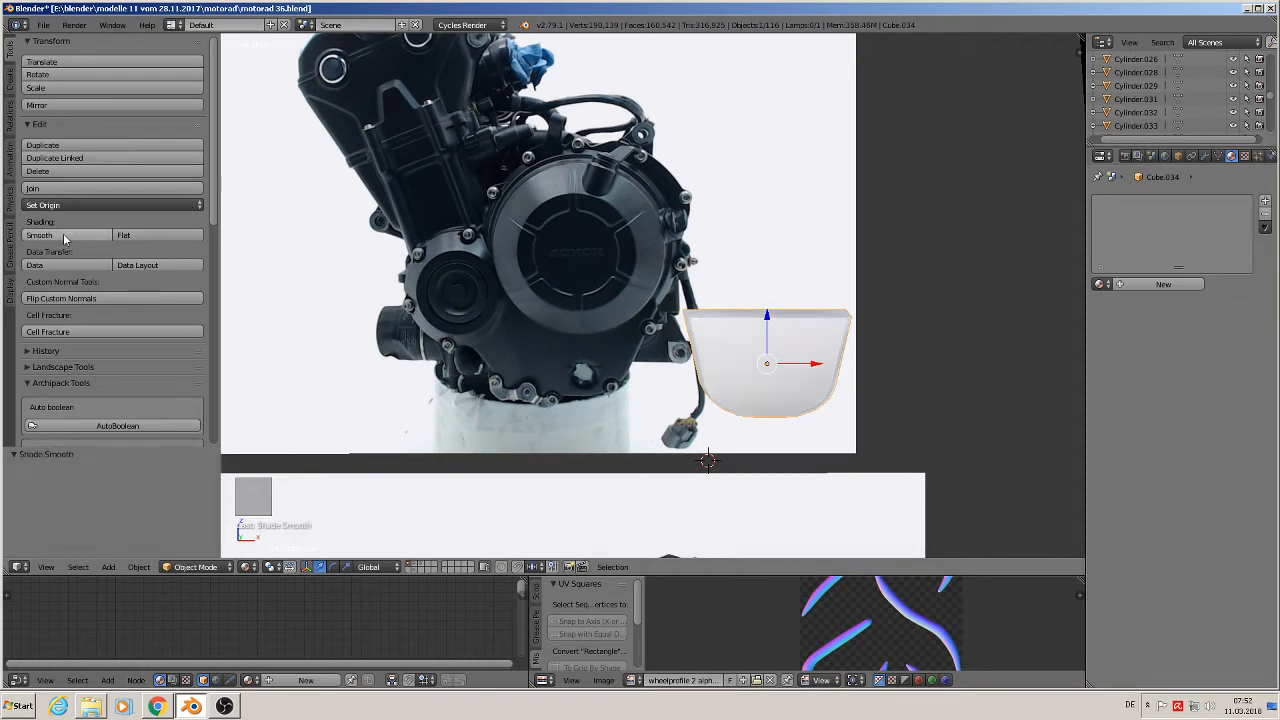
scroll(778, 395, "up", 2)
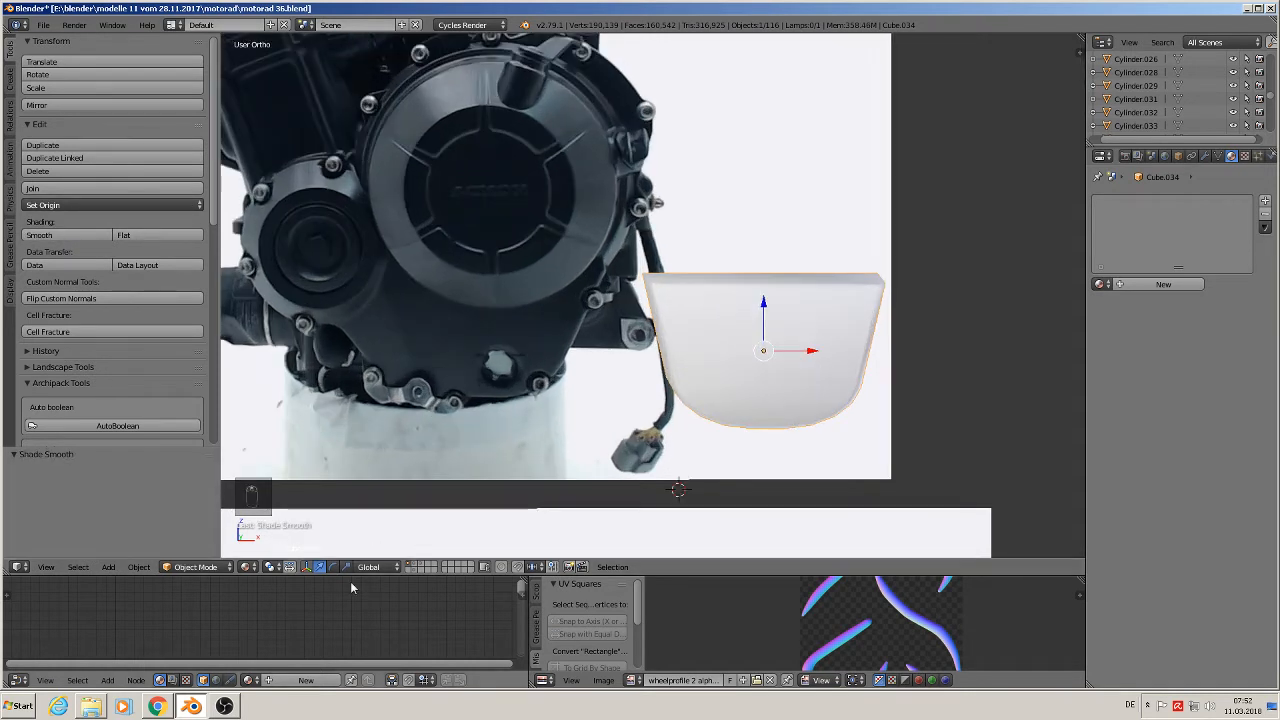
key("Tab")
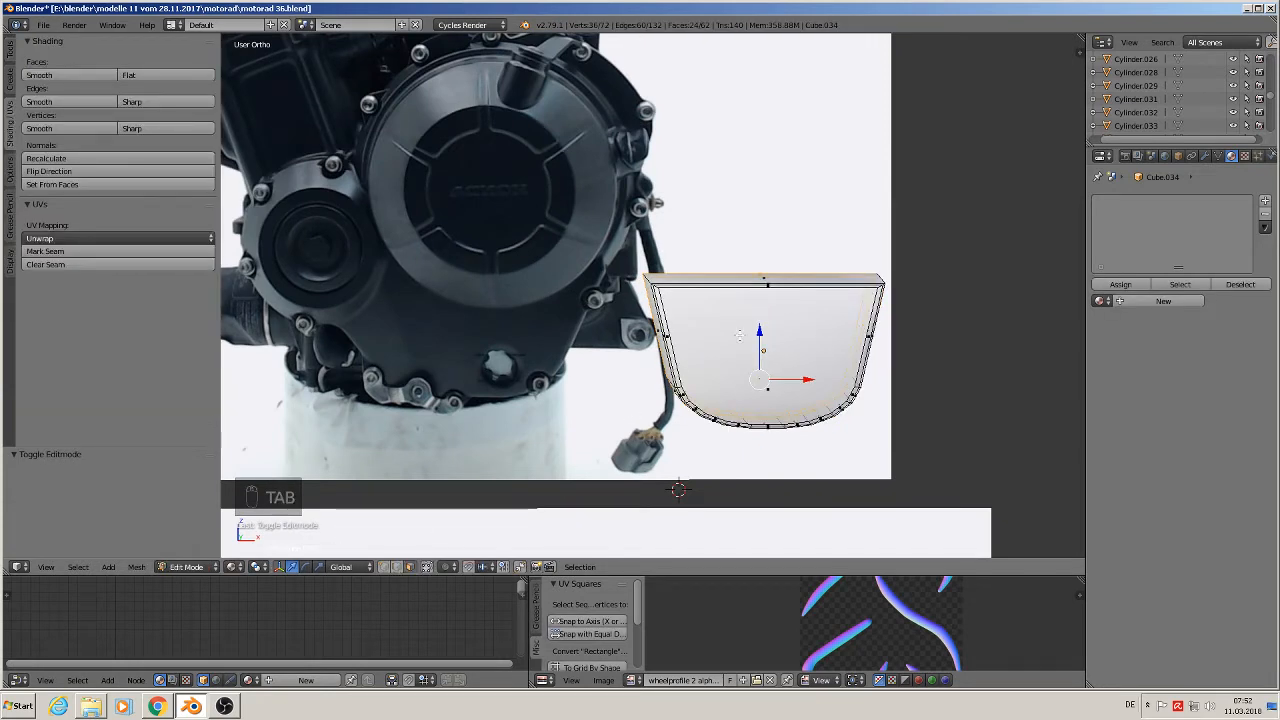
right_click(773, 390)
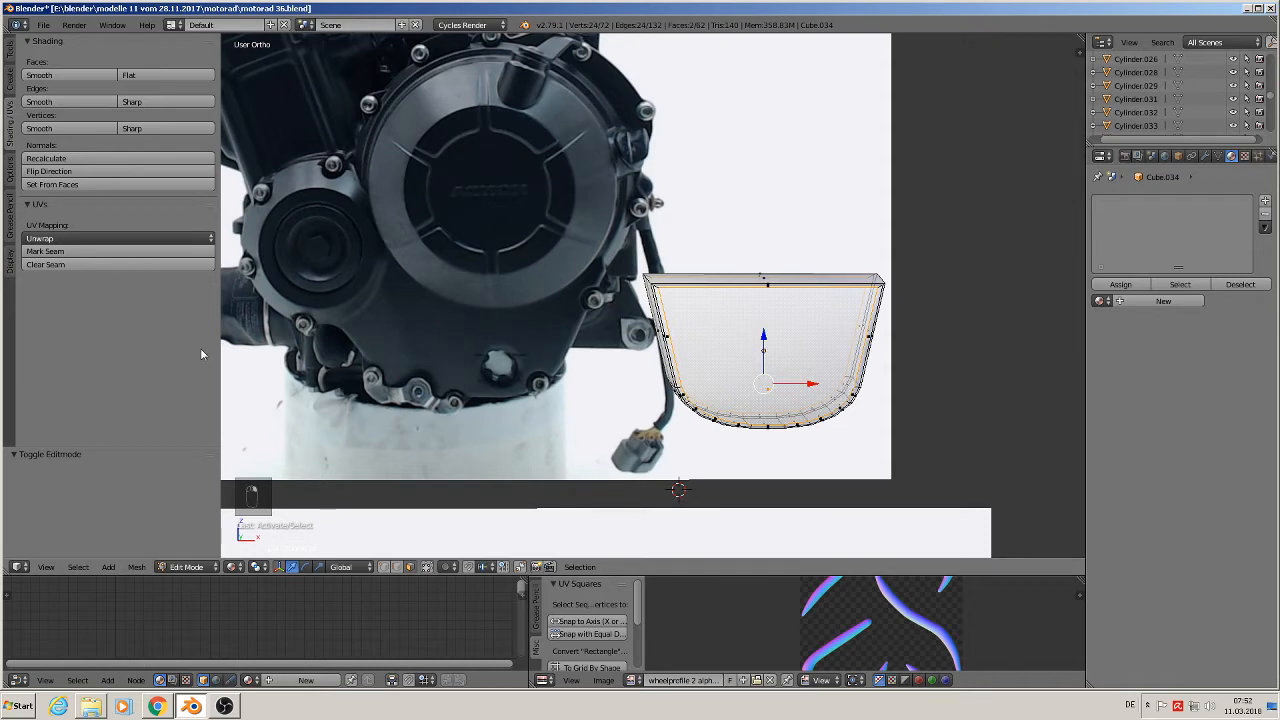
key("Tab")
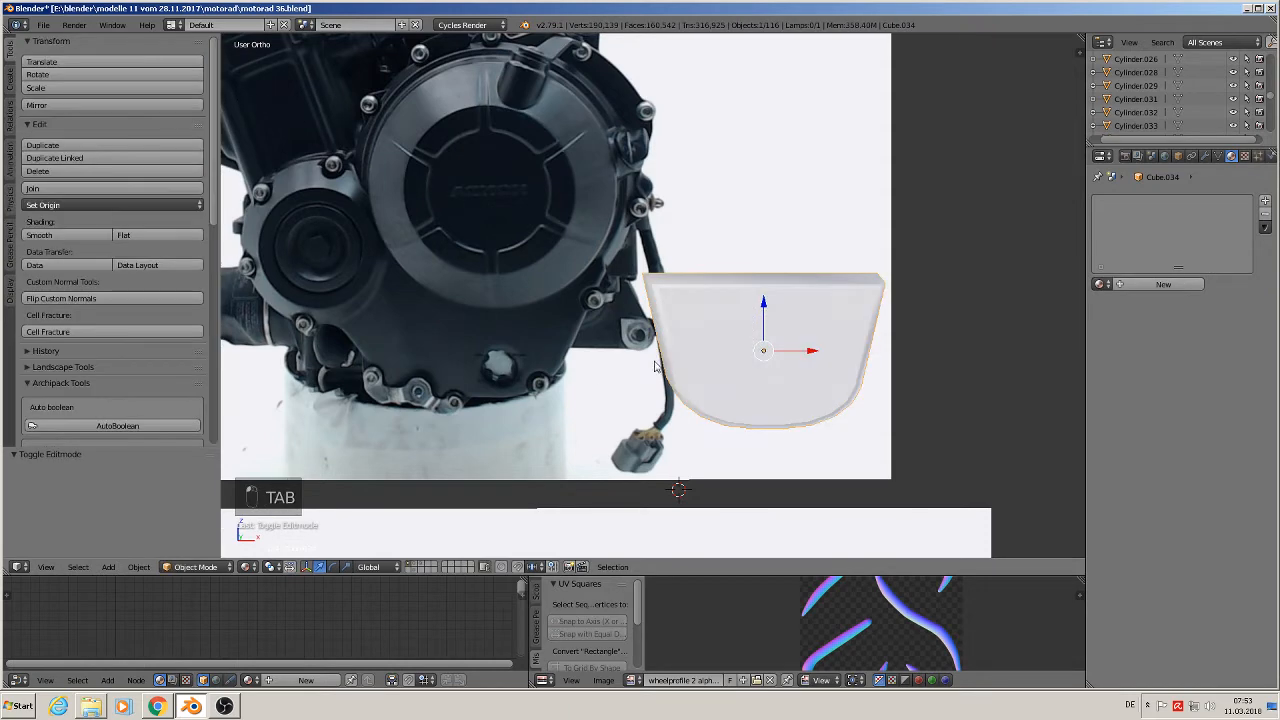
Add two edge loops around the rounded block, one close to each beveled end.
middle_click_drag(684, 383, 769, 346)
scroll(755, 369, "up", 2)
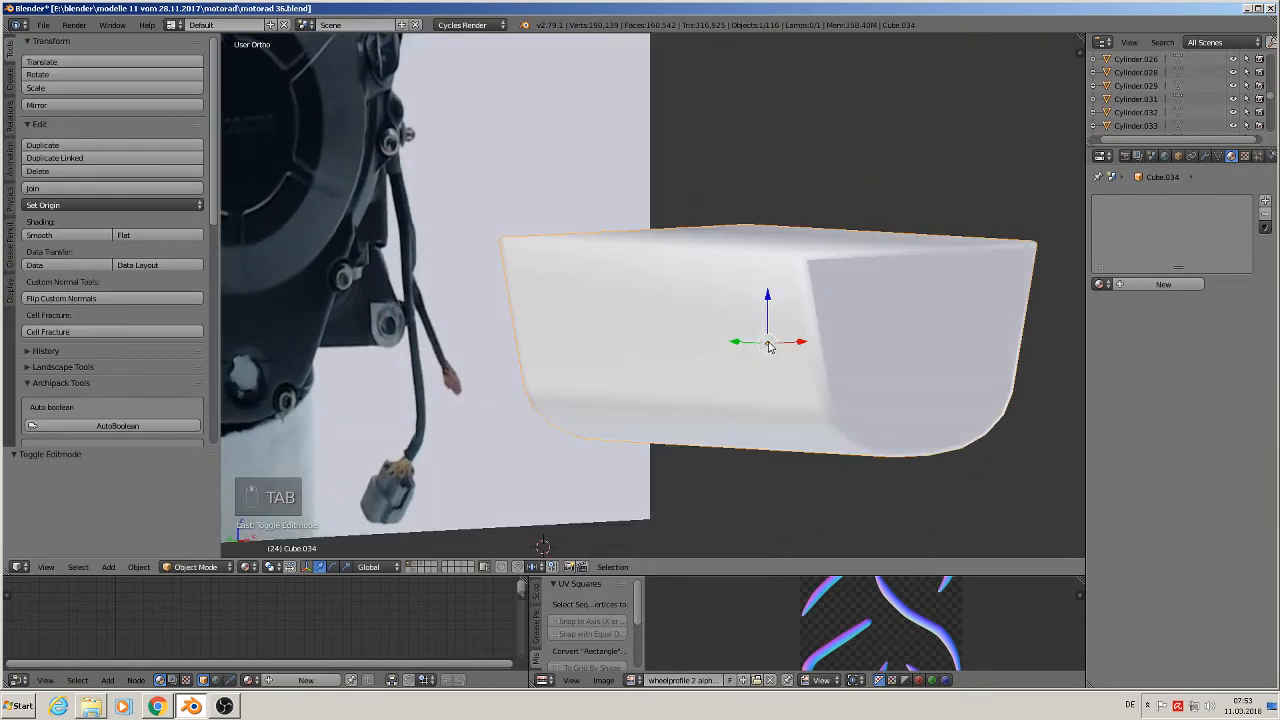
key("Tab")
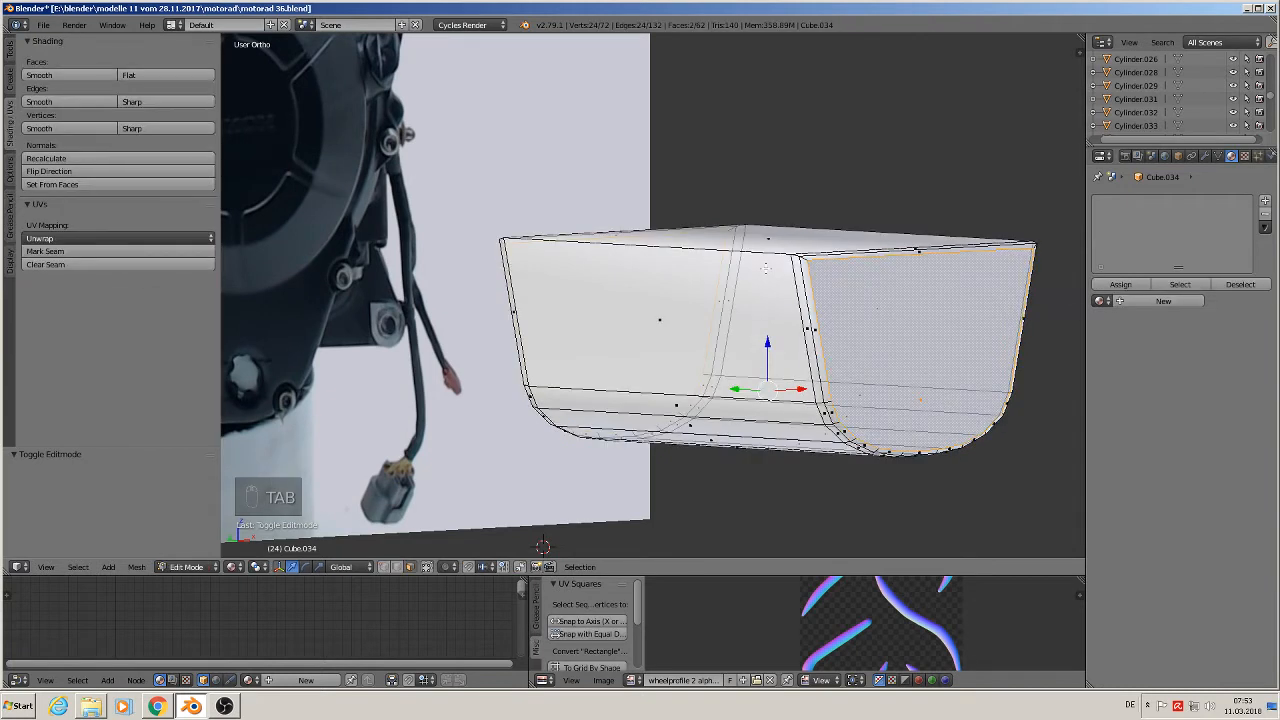
key("ctrl+r")
left_click(766, 300)
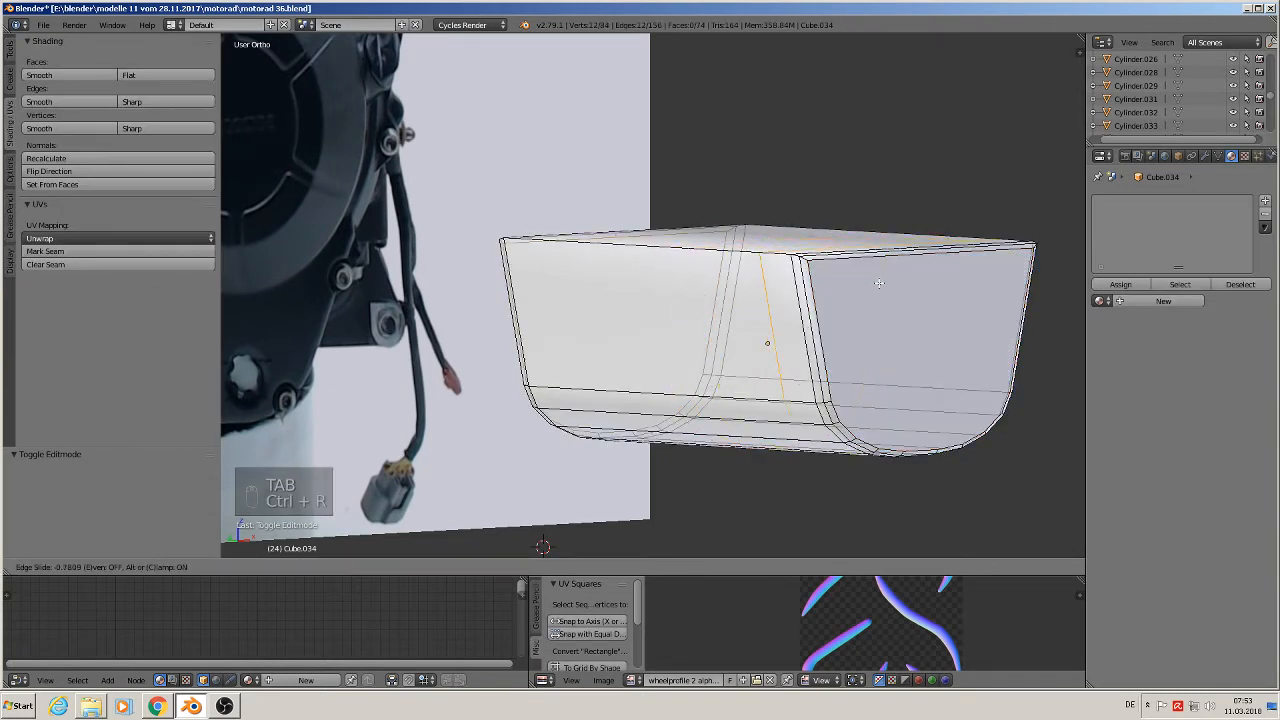
left_click(906, 284)
key("ctrl+r")
left_click(657, 300)
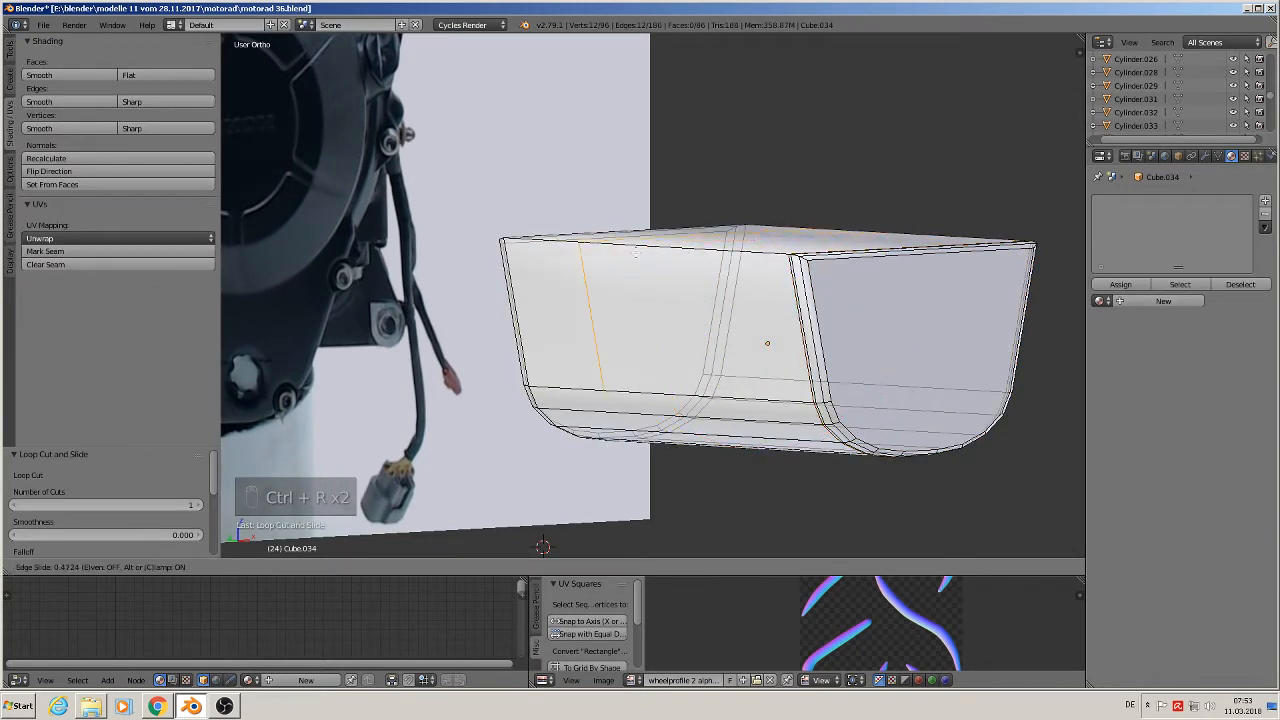
left_click(565, 254)
key("Tab")
Move the block 0.682 along X and 13.798 along Z onto the side photo of the red motorcycle in the front view.
scroll(785, 350, "down", 3)
middle_click_drag(799, 369, 686, 406)
scroll(705, 372, "down", 5)
key("KP_1")
scroll(740, 380, "down", 2)
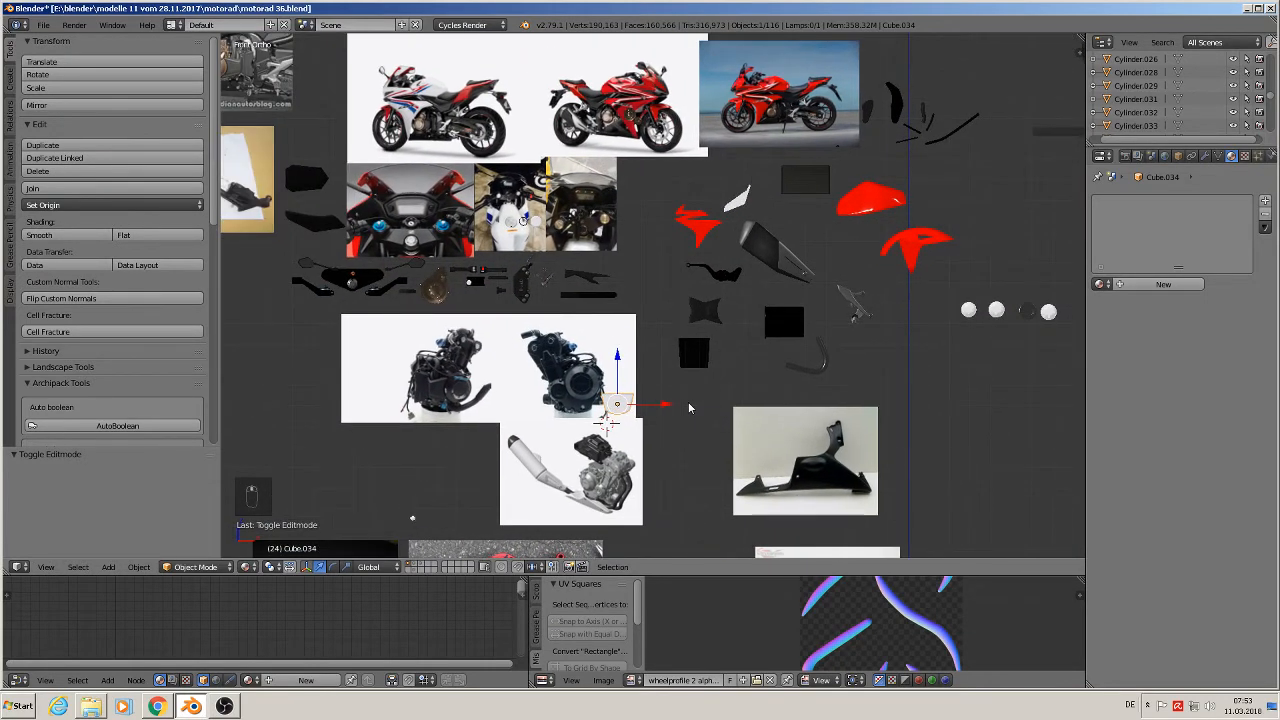
key("g")
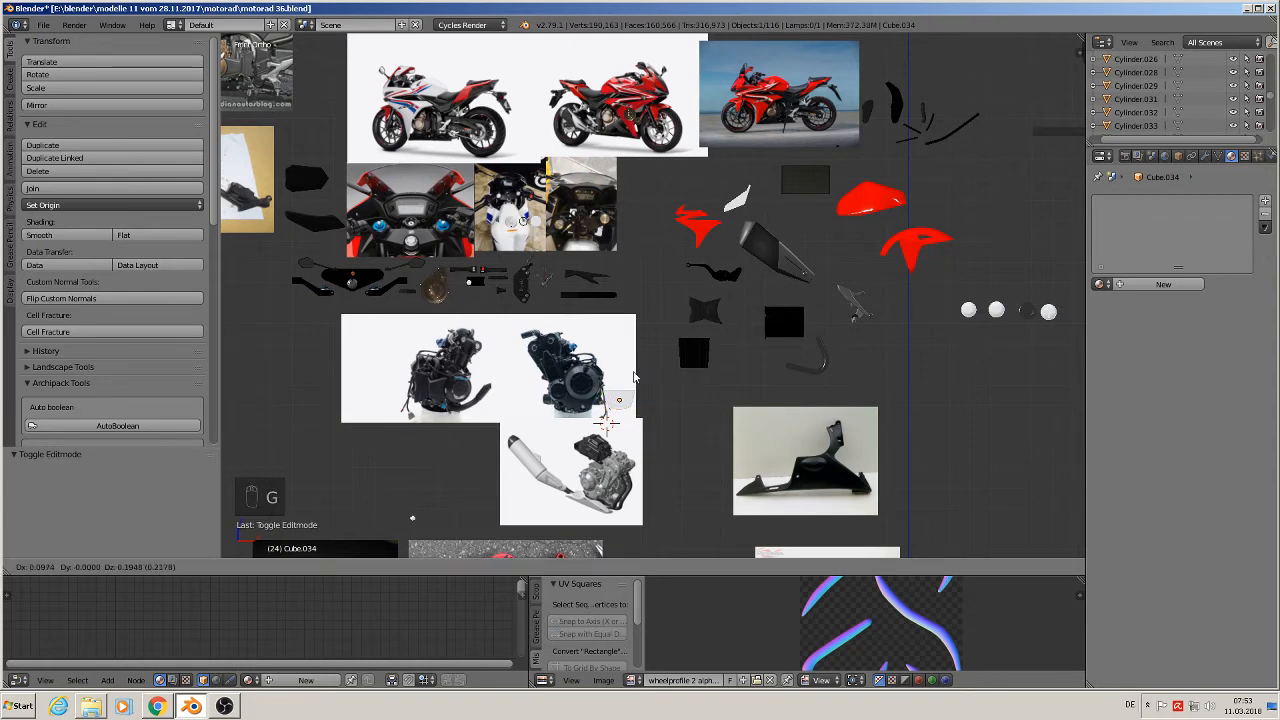
left_click(605, 423)
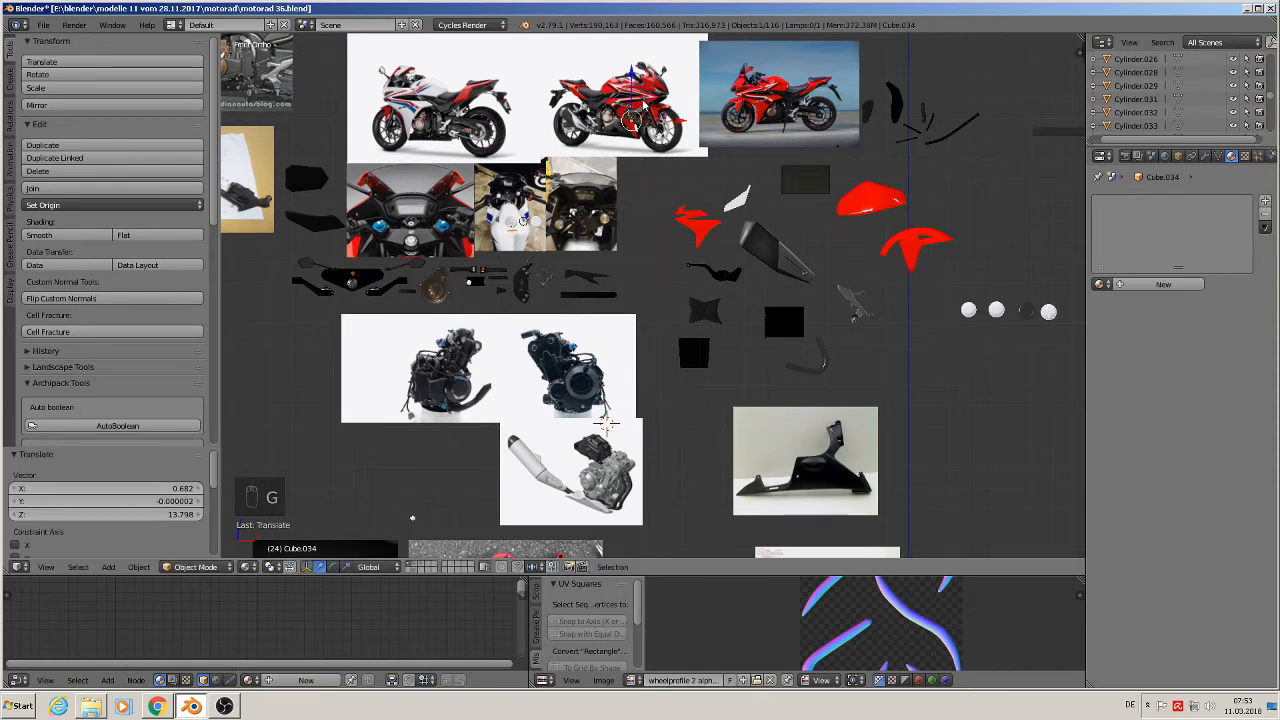
Move the block -8.509 and a further 0.217 along Y so that it sits just behind the two bronze round covers.
scroll(613, 150, "up", 5)
middle_click_drag(613, 153, 661, 370, "shift")
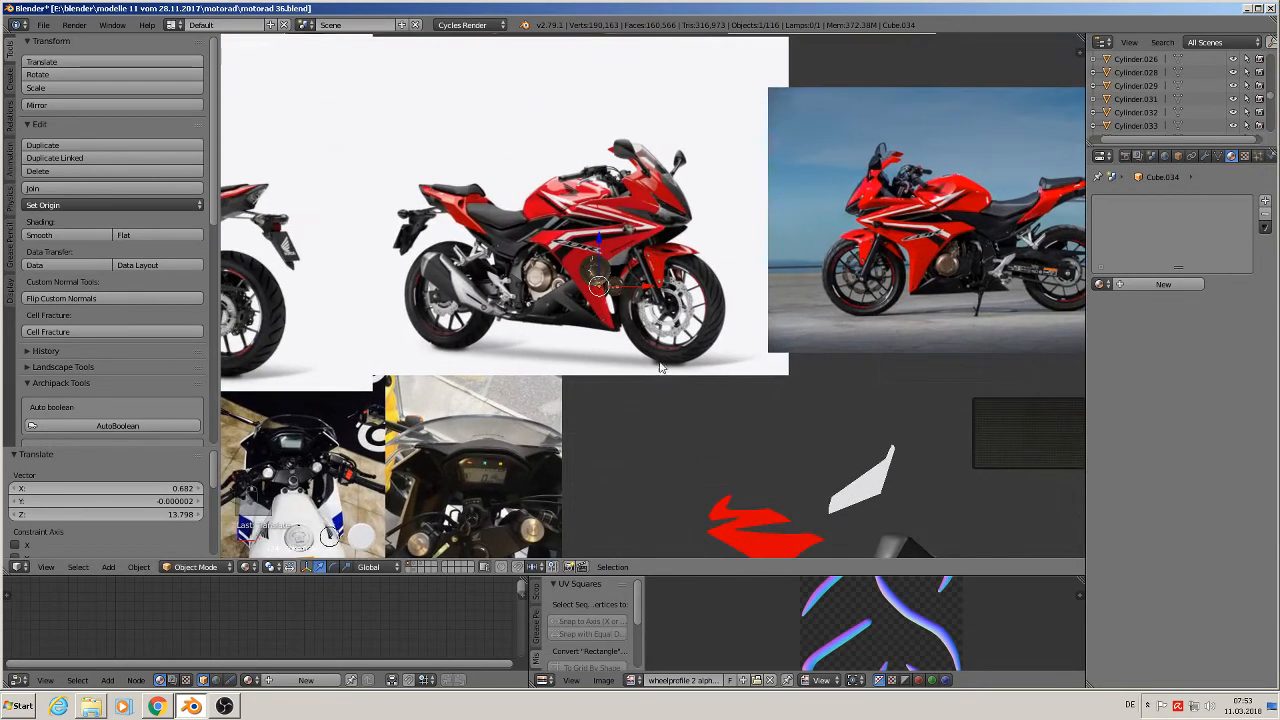
scroll(644, 347, "up", 6)
middle_click_drag(620, 320, 521, 349)
scroll(524, 333, "down", 4)
scroll(525, 335, "down", 4)
key("KP_7")
middle_click_drag(571, 397, 558, 264, "shift")
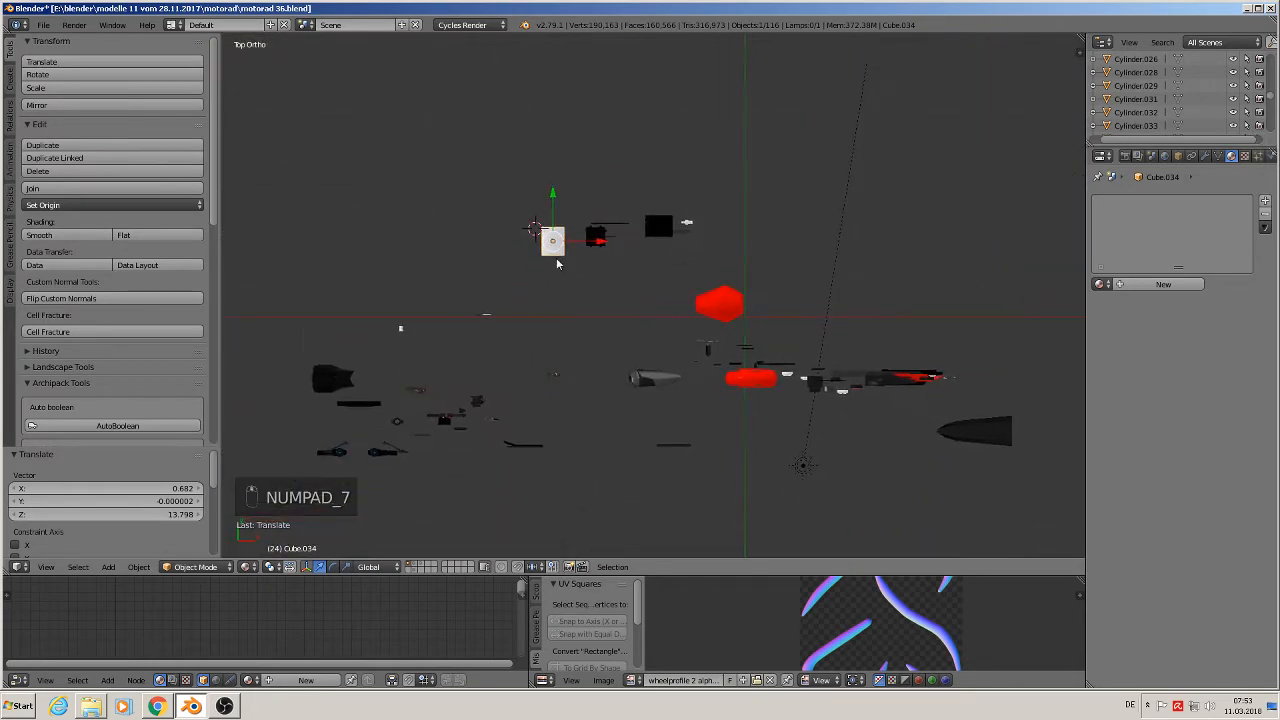
left_click_drag(555, 207, 566, 323)
key("KP_Decimal")
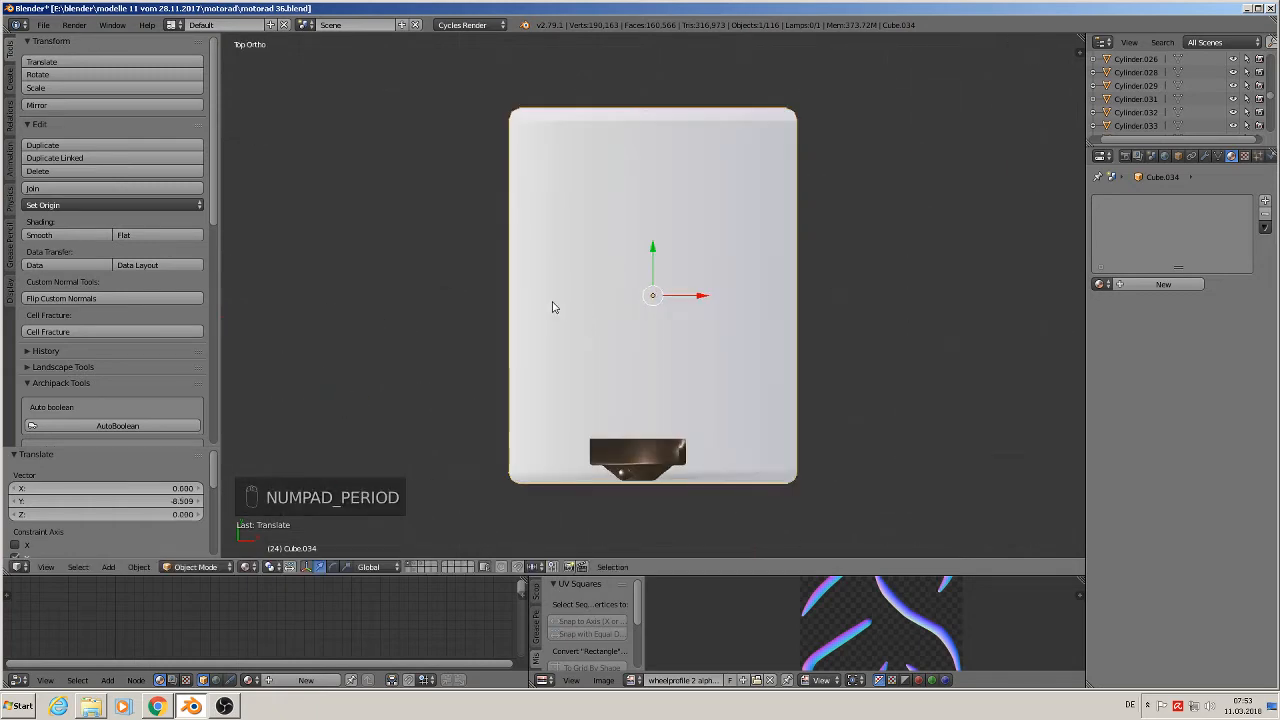
middle_click_drag(612, 445, 532, 305)
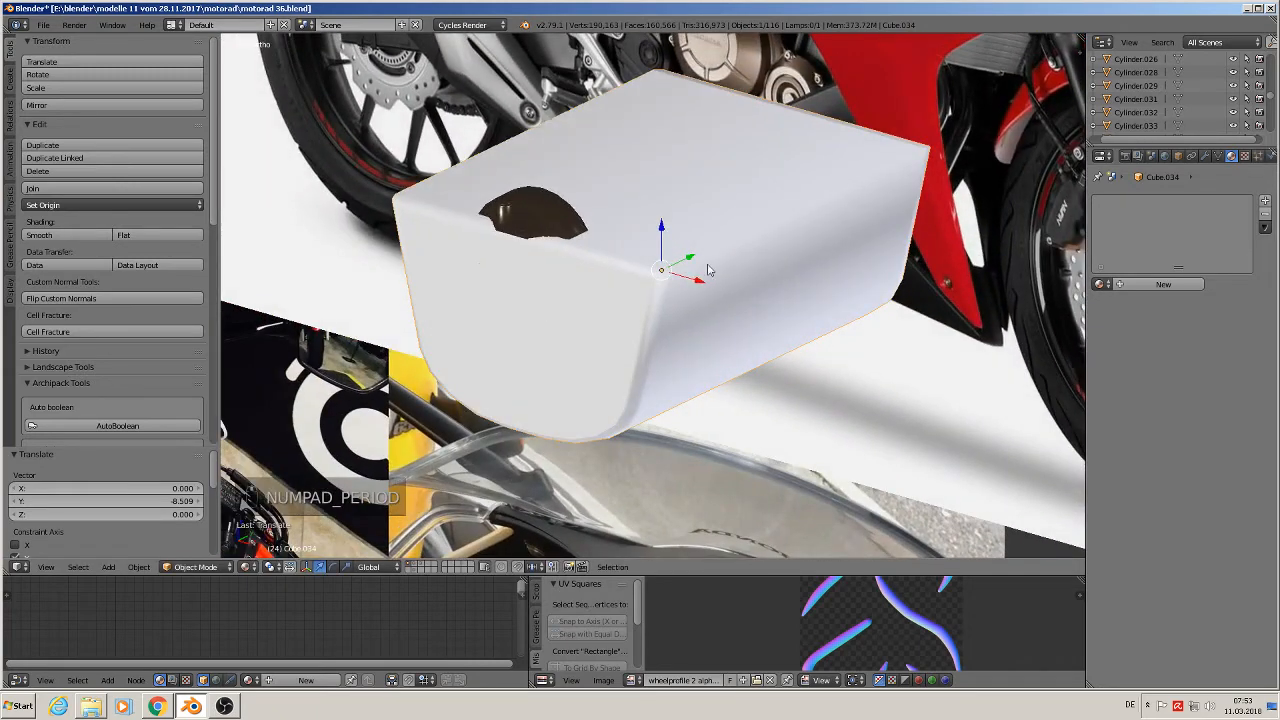
left_click_drag(681, 261, 710, 255)
middle_click_drag(636, 345, 736, 290)
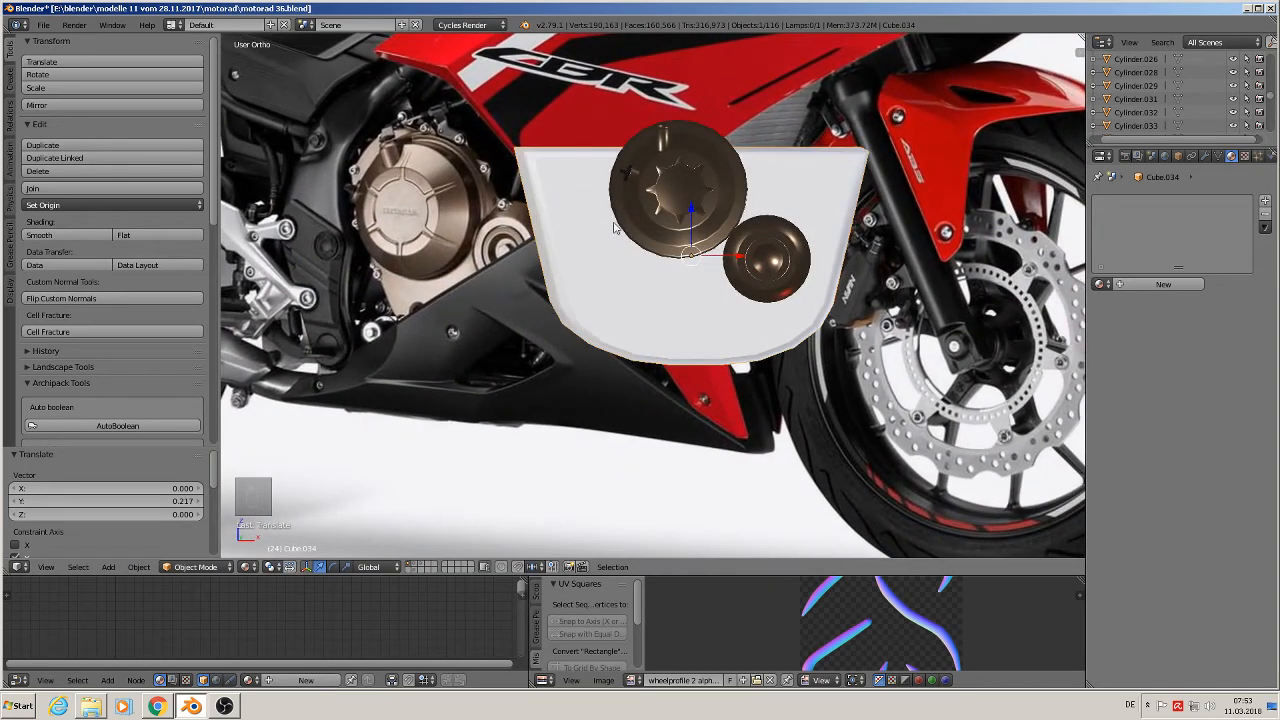
Scale the block to 0.530 and shift it sideways and down so that it sits beneath the two round covers.
key("KP_1")
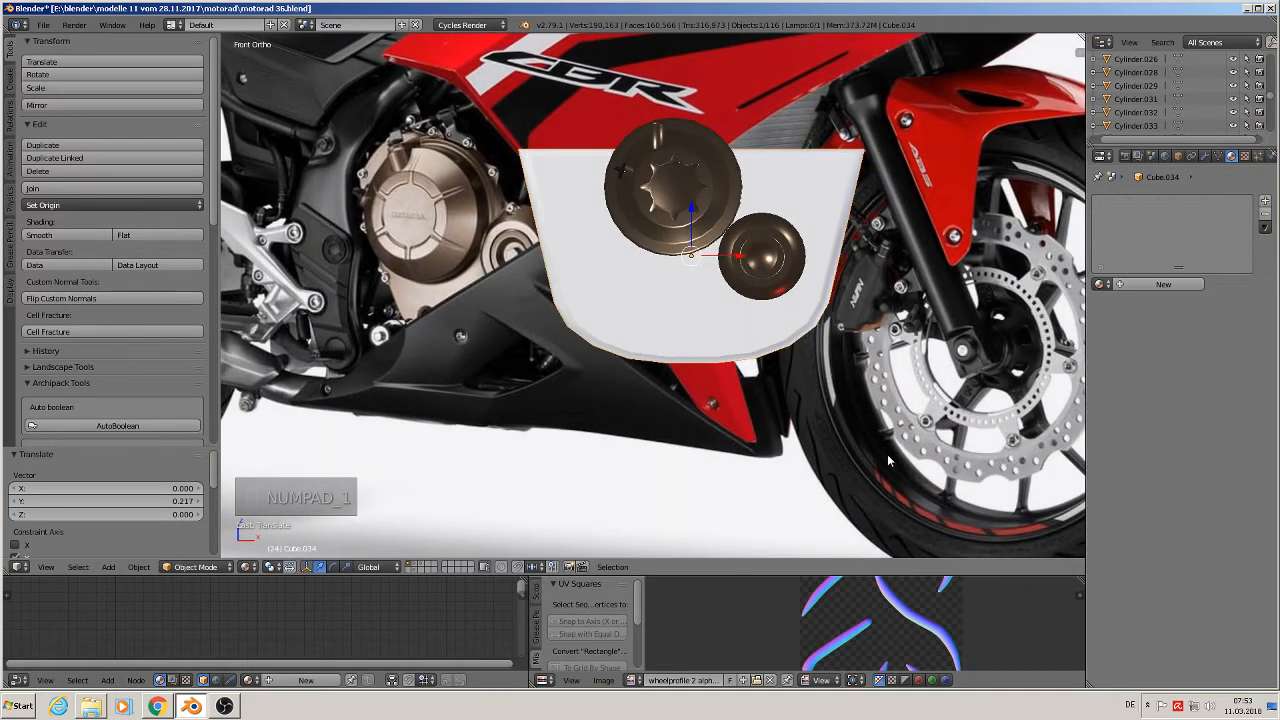
key("s")
left_click(753, 375)
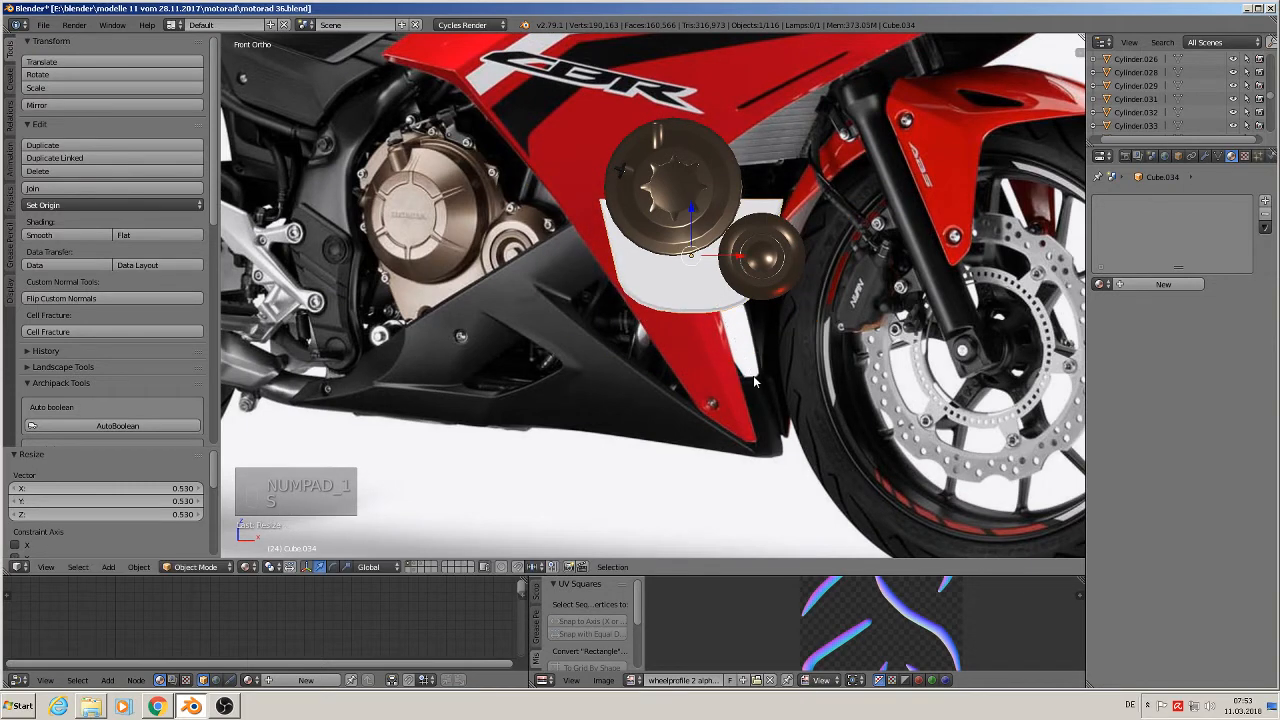
key("g")
key("x")
left_click(754, 264)
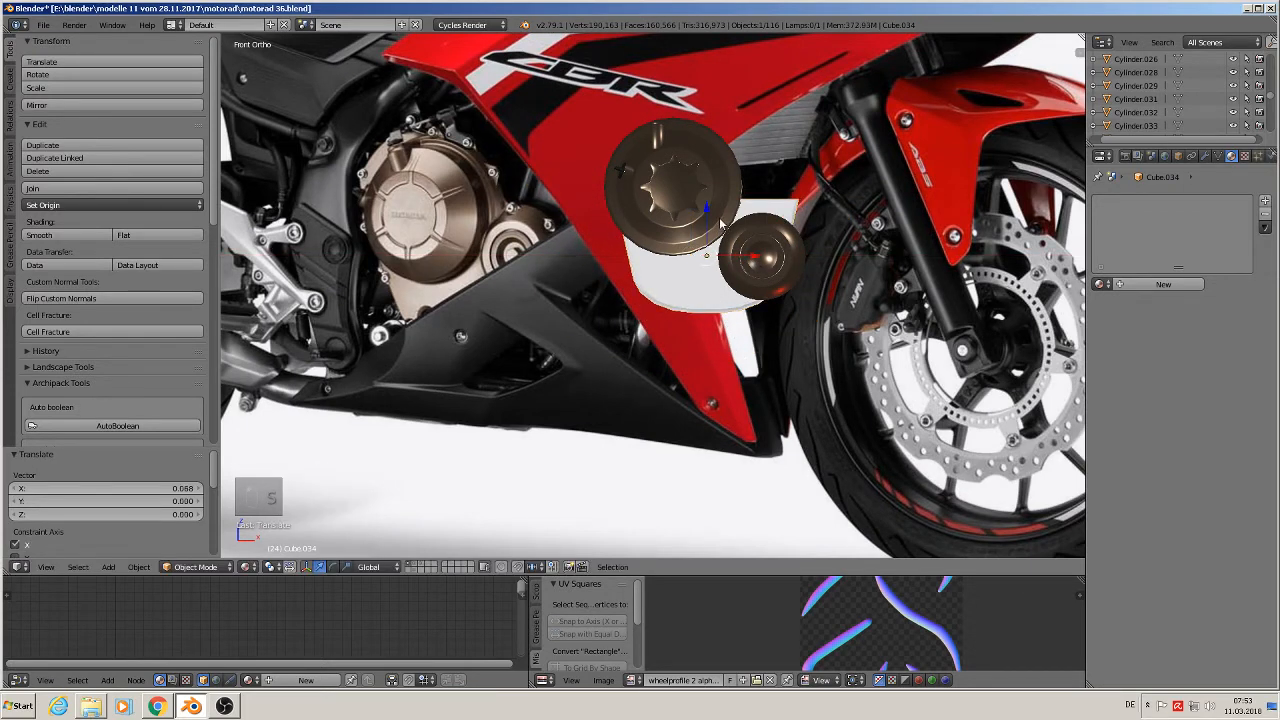
left_click_drag(709, 215, 809, 249)
Nudge the smaller round cover slightly up and 0.006 along X.
right_click(766, 249)
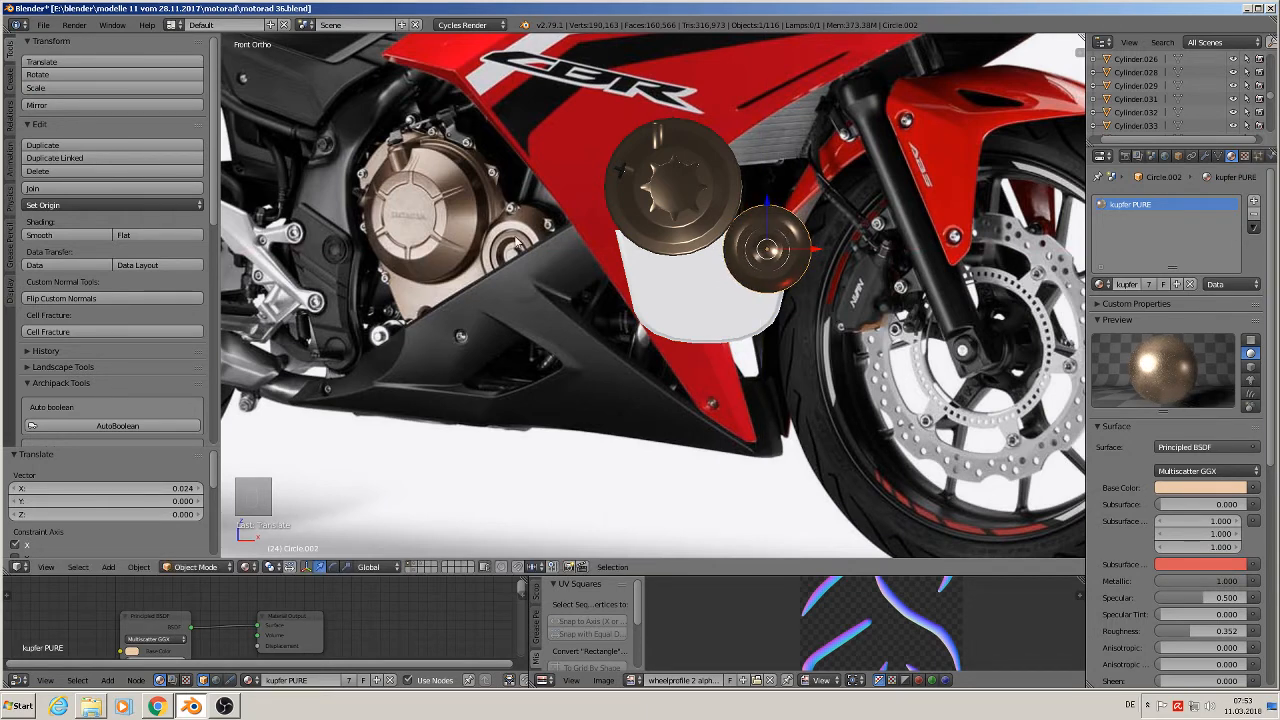
left_click_drag(760, 208, 760, 201)
left_click_drag(812, 249, 818, 249)
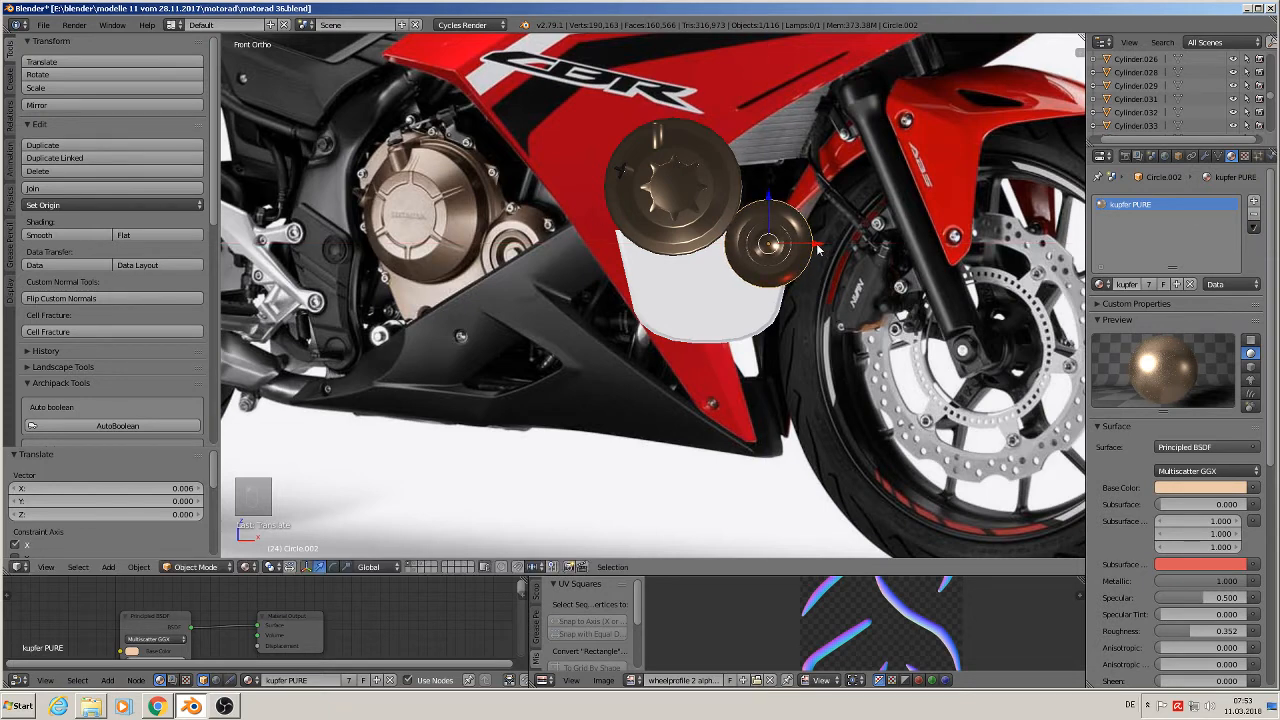
Raise the white housing block 0.074 along Z, keeping its size.
right_click(706, 311)
left_click_drag(743, 292, 716, 249)
key("s")
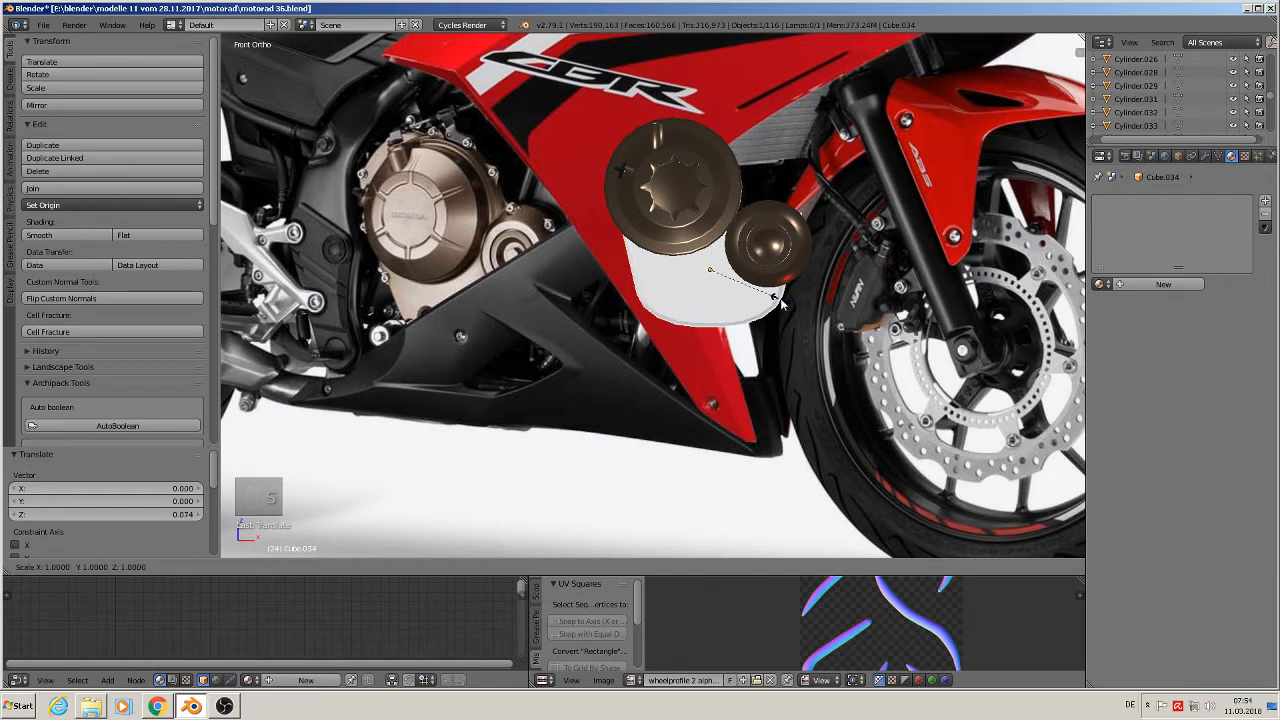
right_click(783, 299)
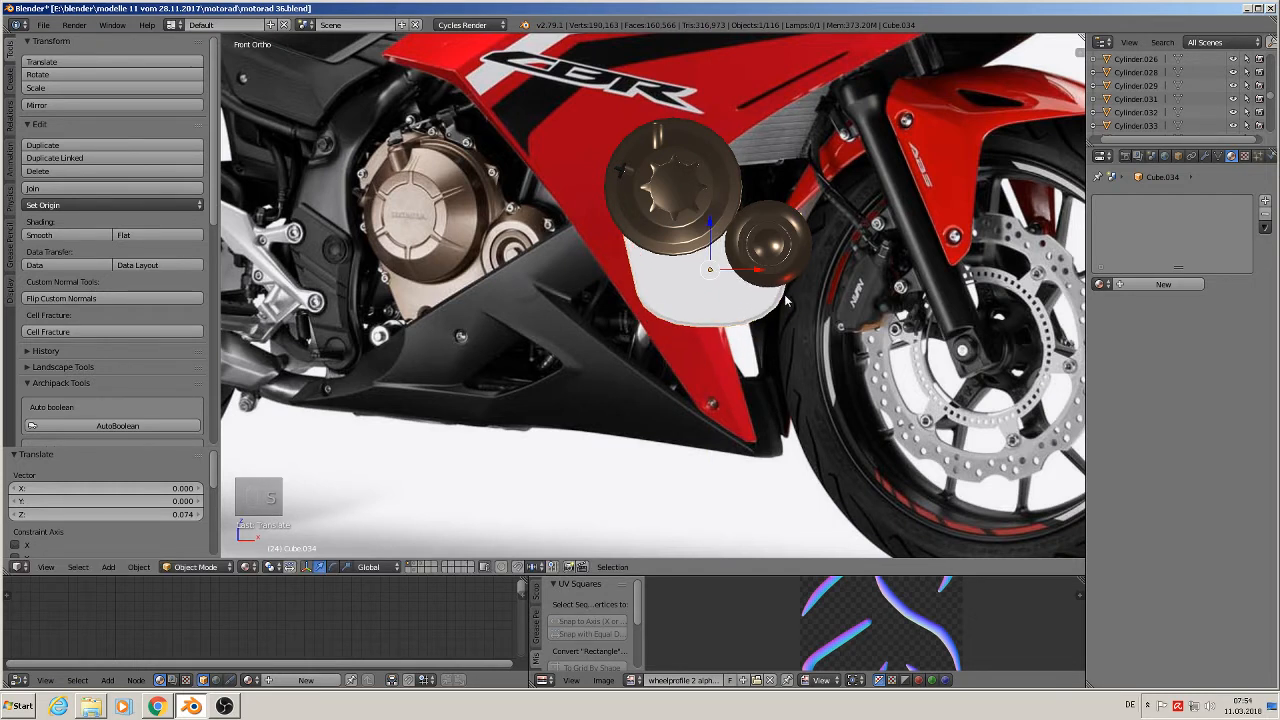
Select all vertices along the housing block's upper edge in vertex mode and move them -0.080 along Z.
key("Tab")
key("a")
key("a")
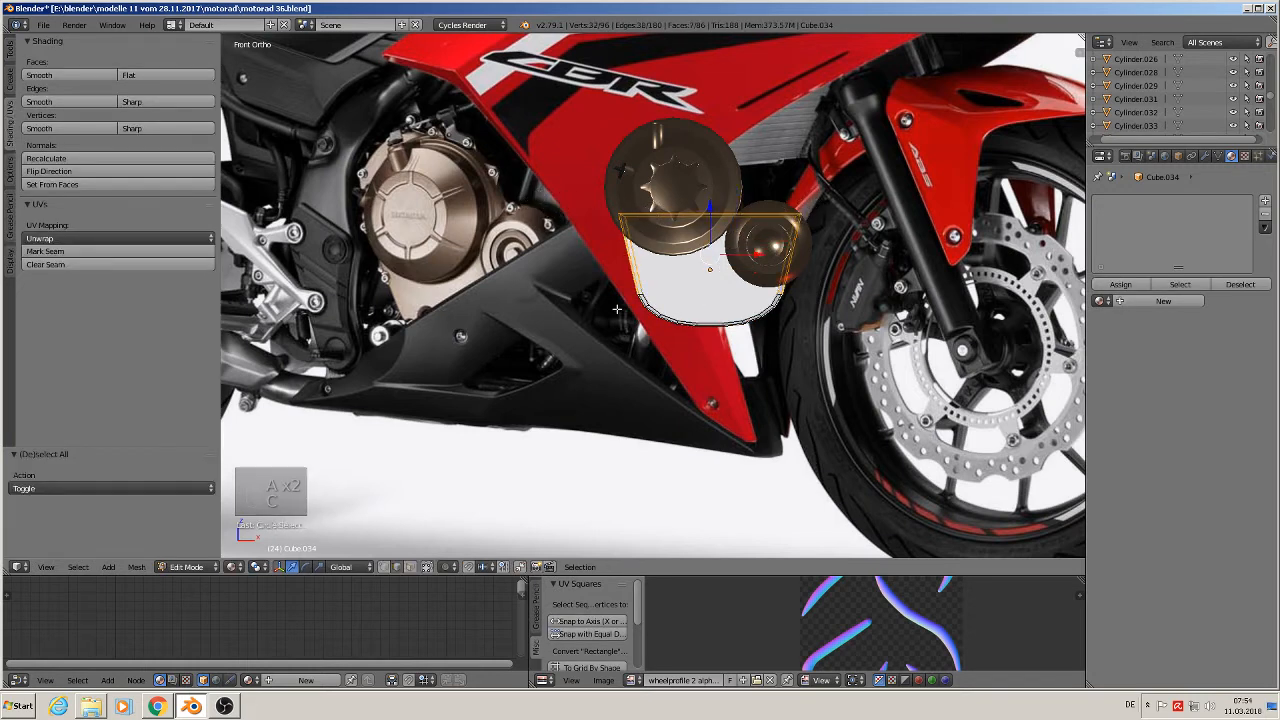
left_click(384, 567)
key("a")
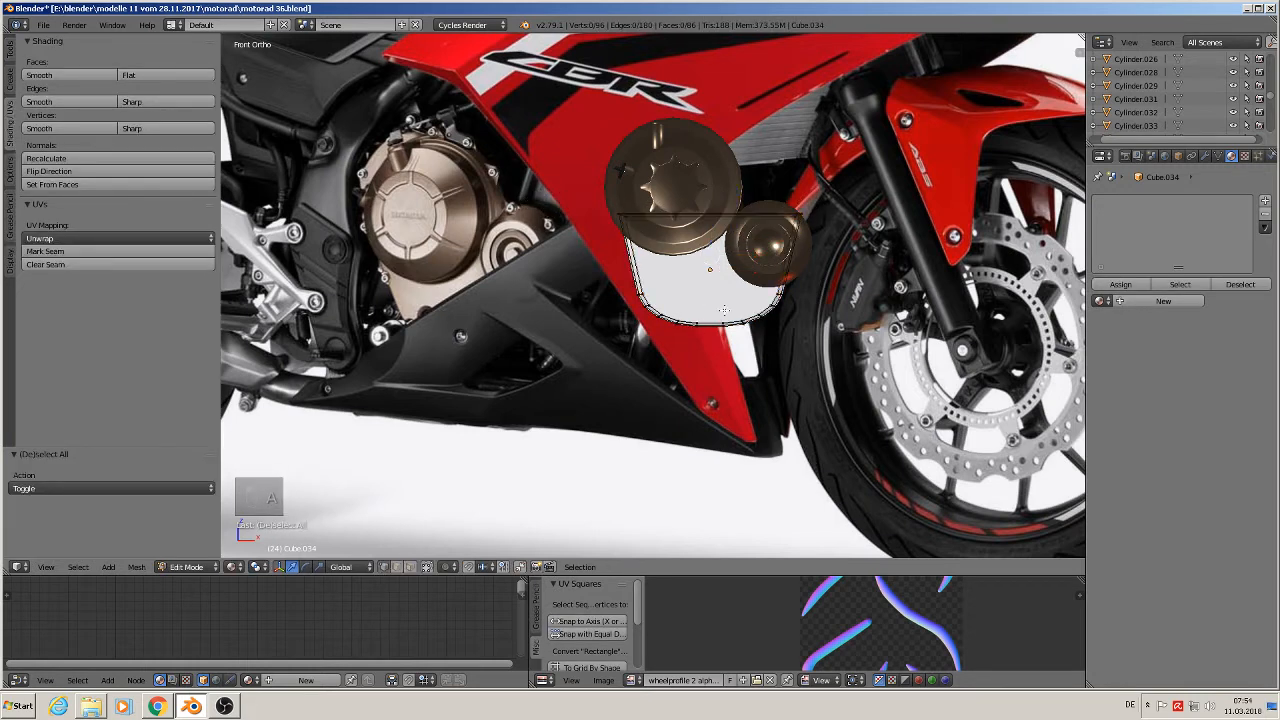
key("c")
left_click_drag(806, 216, 580, 198)
right_click(584, 203)
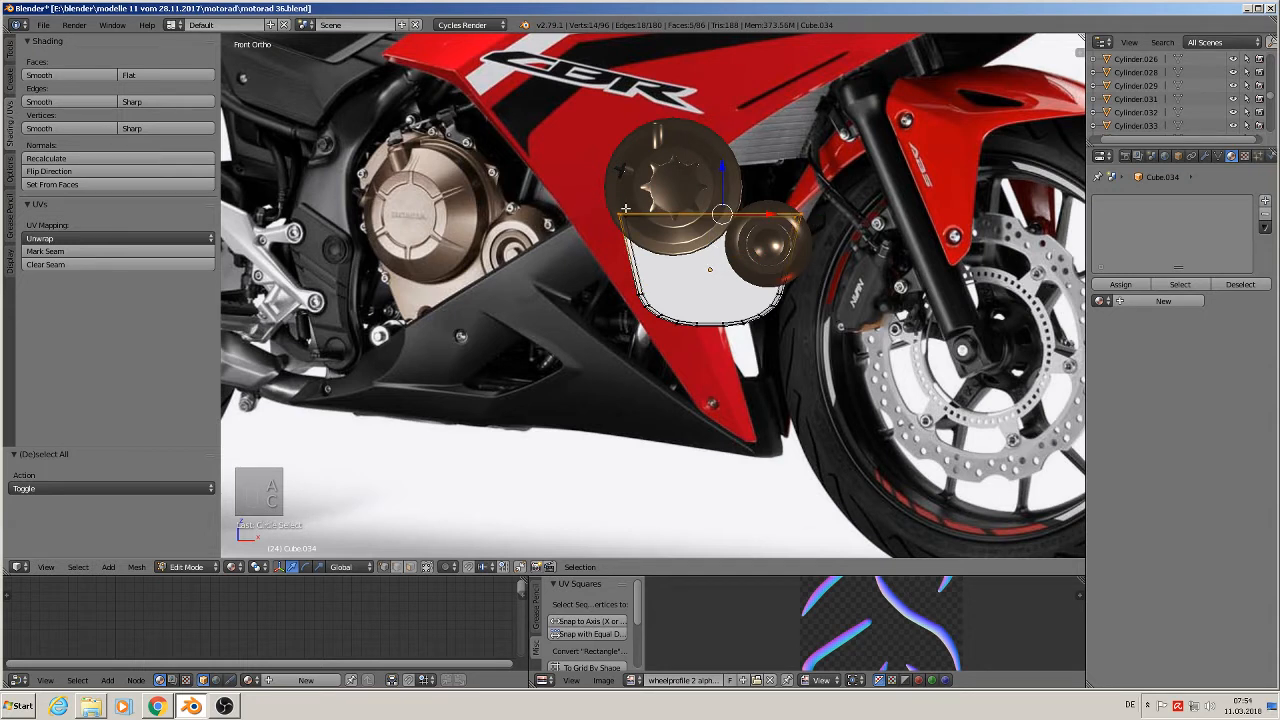
key("c")
left_click(629, 210)
right_click(629, 210)
left_click_drag(706, 174, 708, 193)
key("s")
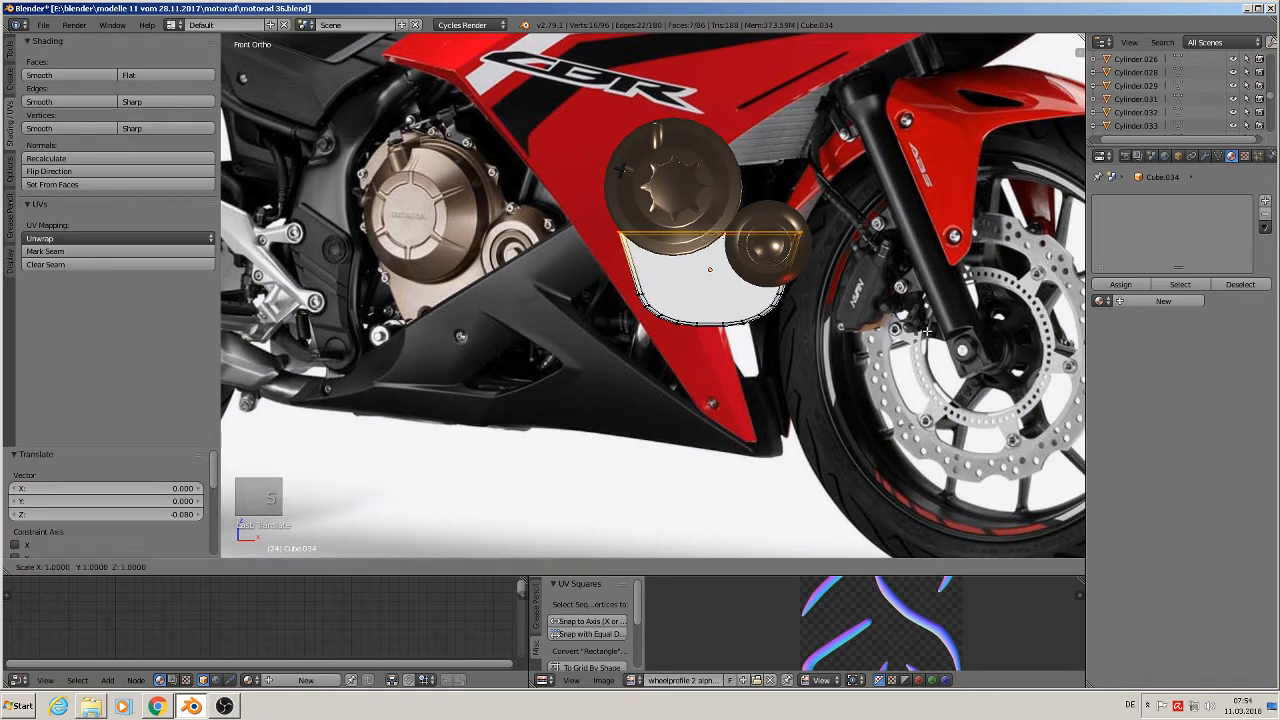
right_click(905, 322)
key("Tab")
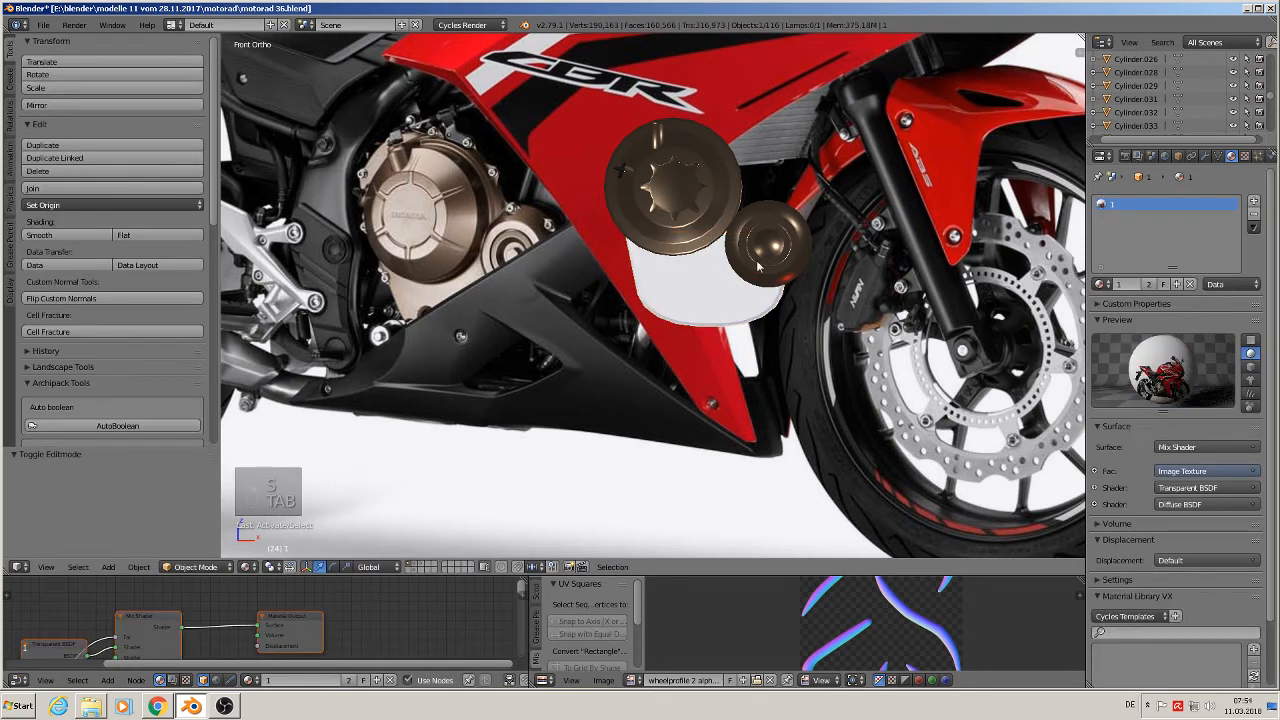
Reselect the housing block and move it 0.044 along Z.
right_click(715, 274)
key("g")
key("z")
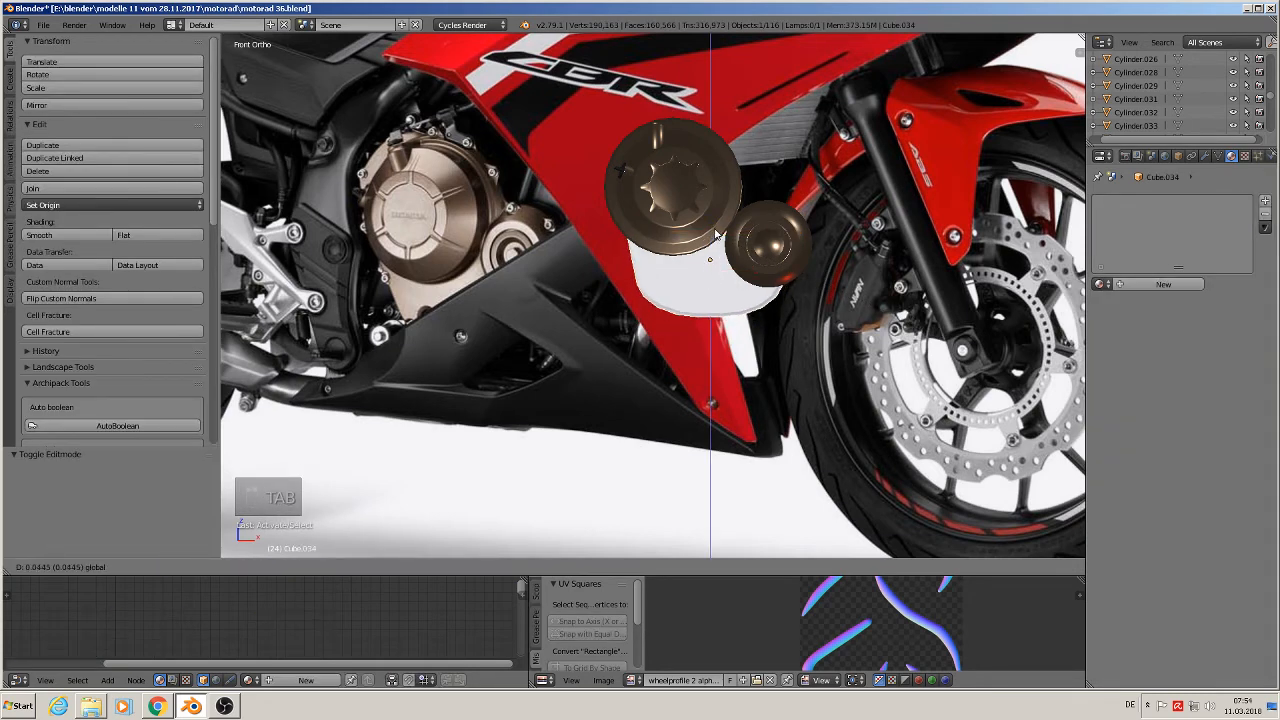
left_click(715, 234)
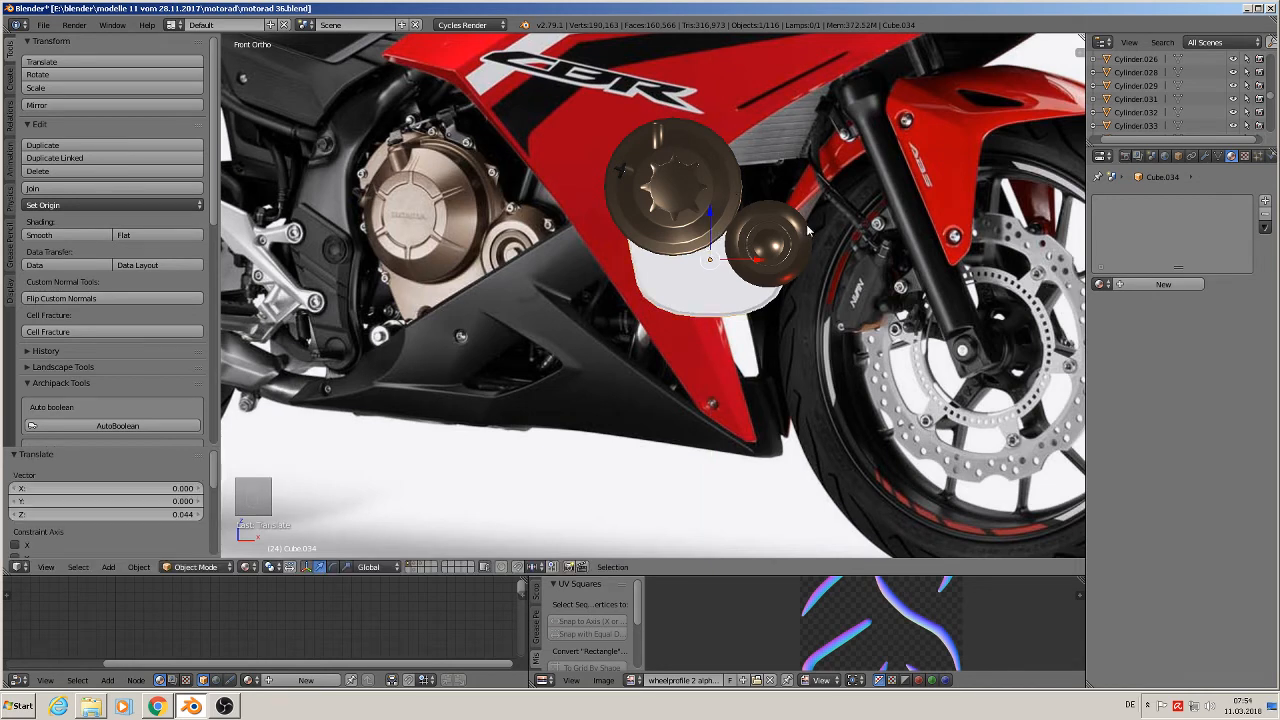
Rotate the housing block's upper vertices by 22.4° so that the top slopes down toward the smaller cover.
key("Tab")
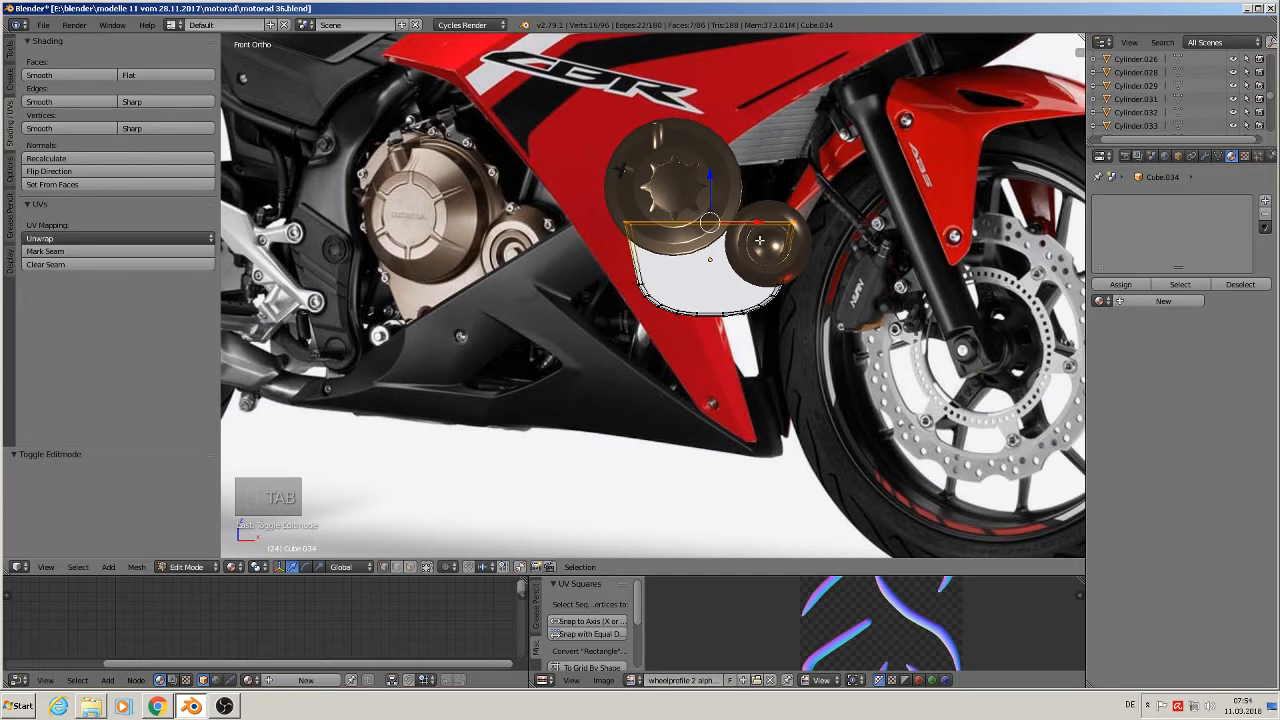
key("r")
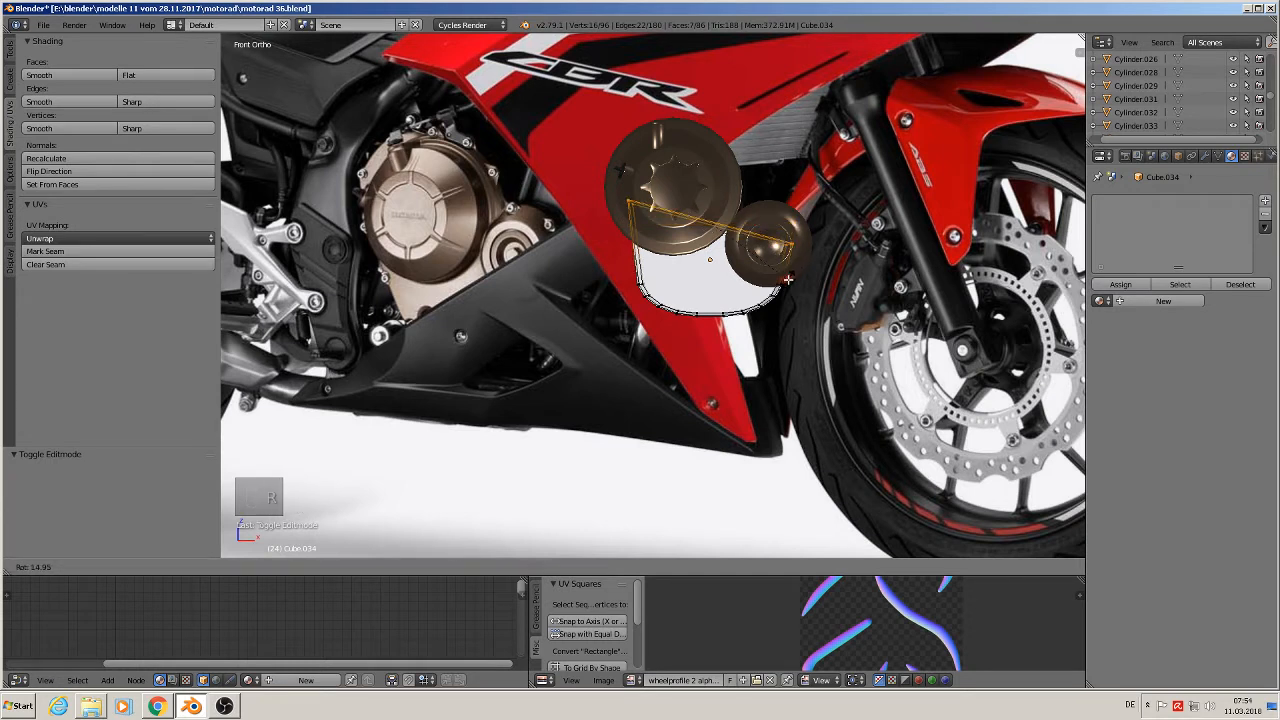
left_click(775, 286)
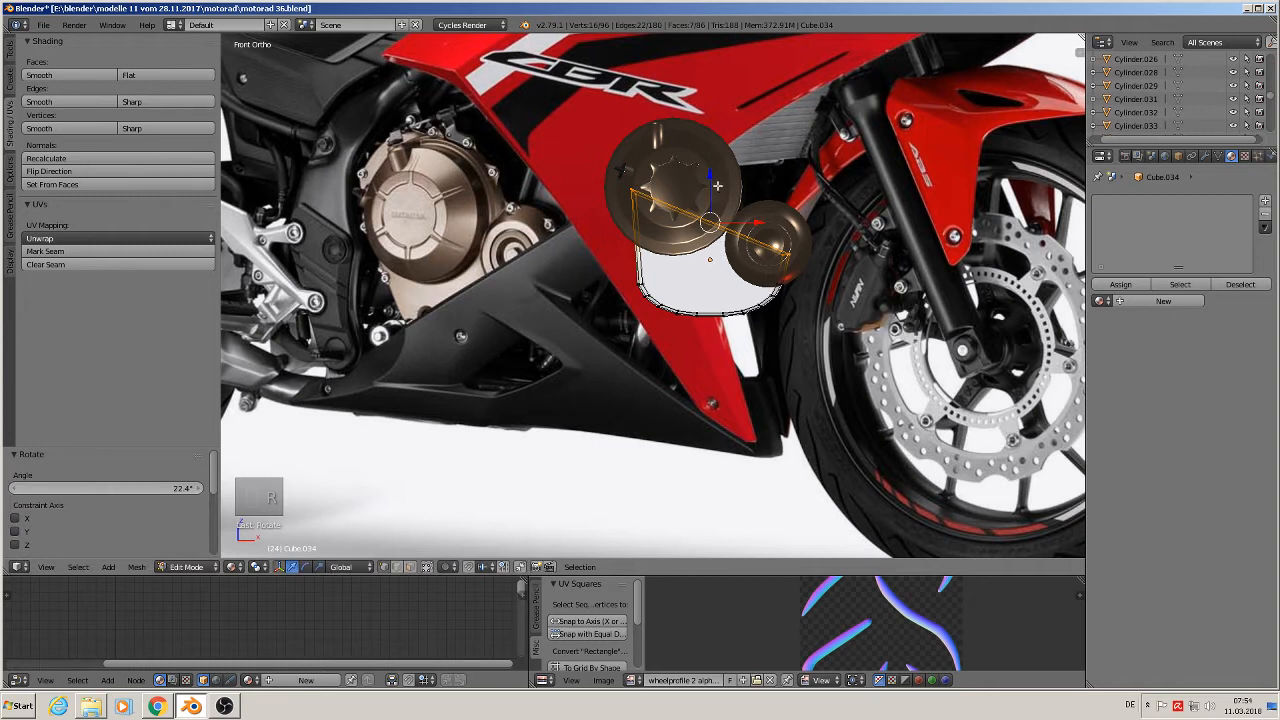
Raise the sloped upper vertices 0.196 along Z behind the covers and scale them to 0.943.
left_click_drag(718, 178, 736, 140)
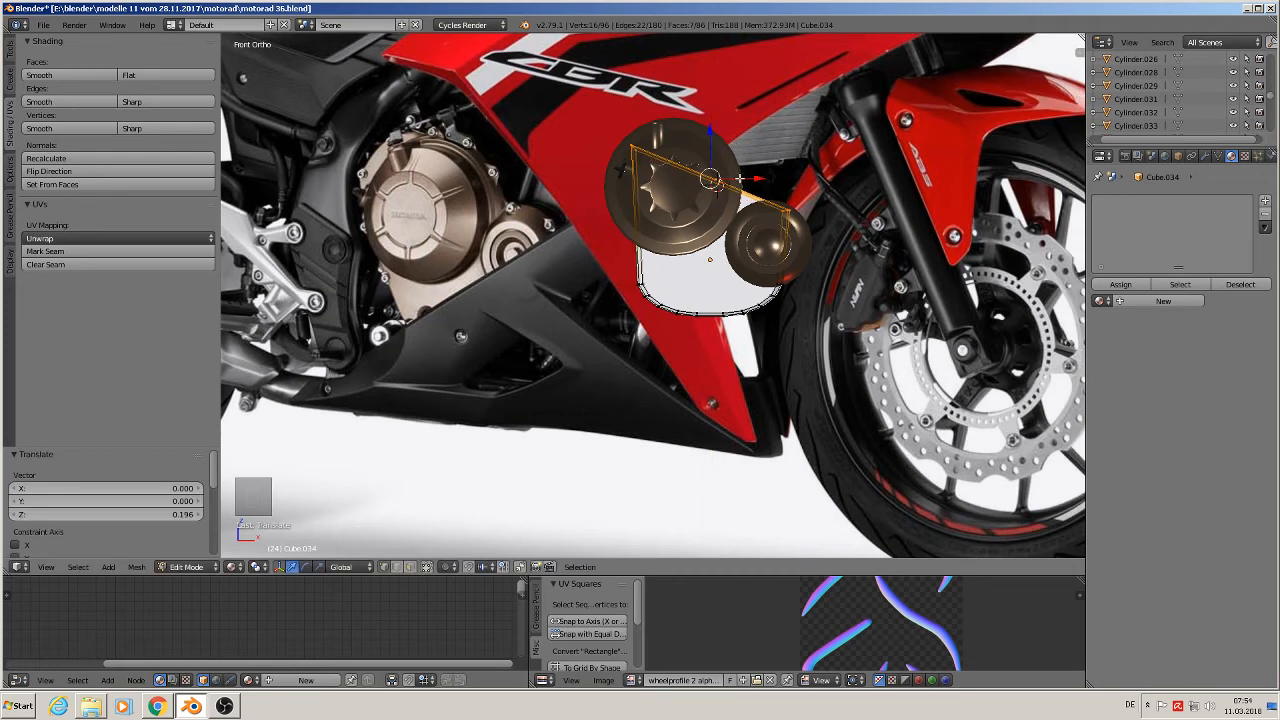
key("s")
left_click(801, 245)
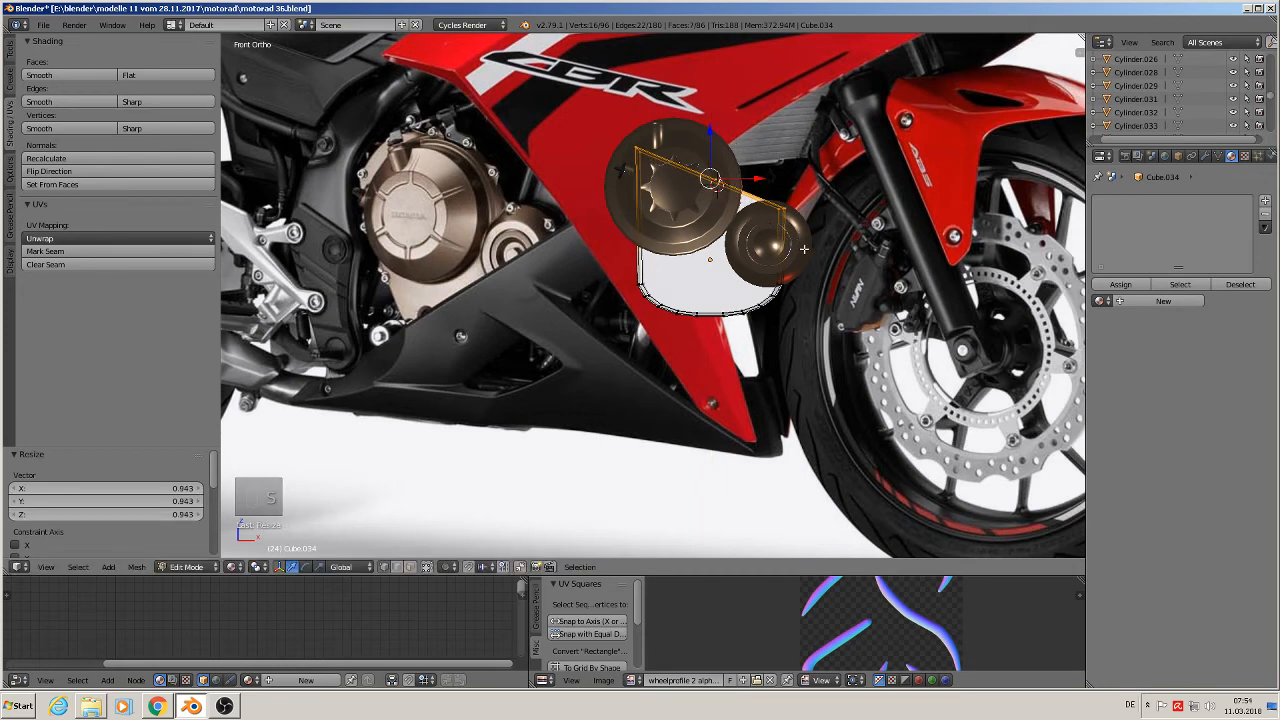
Clear the vertex selection and return the housing block to Object Mode.
scroll(804, 248, "up", 2)
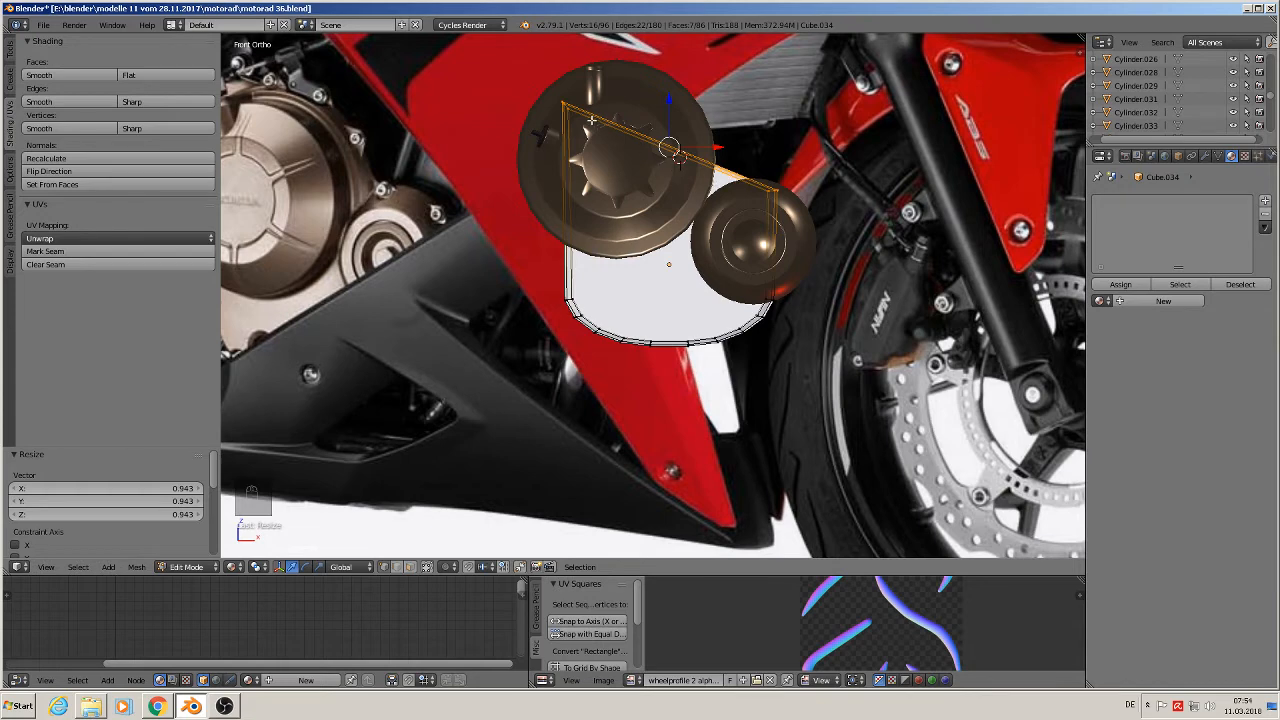
key("a")
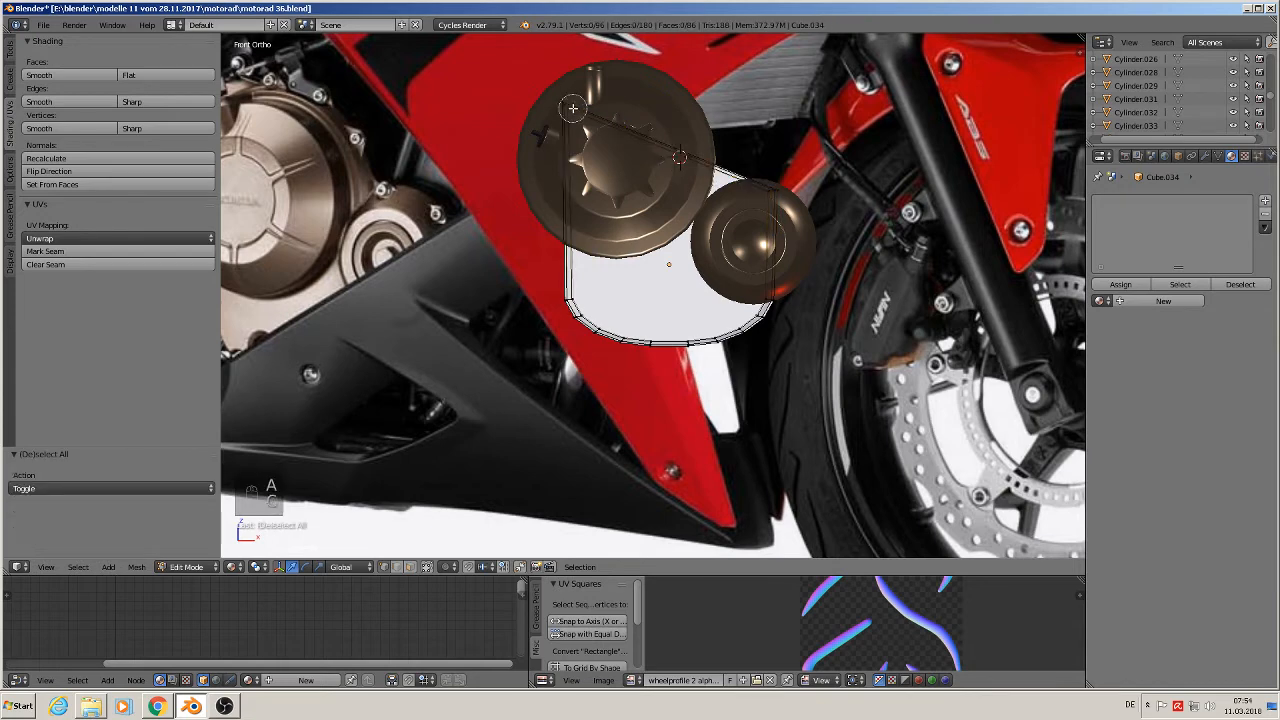
right_click(573, 108)
scroll(720, 250, "down", 5)
key("Tab")
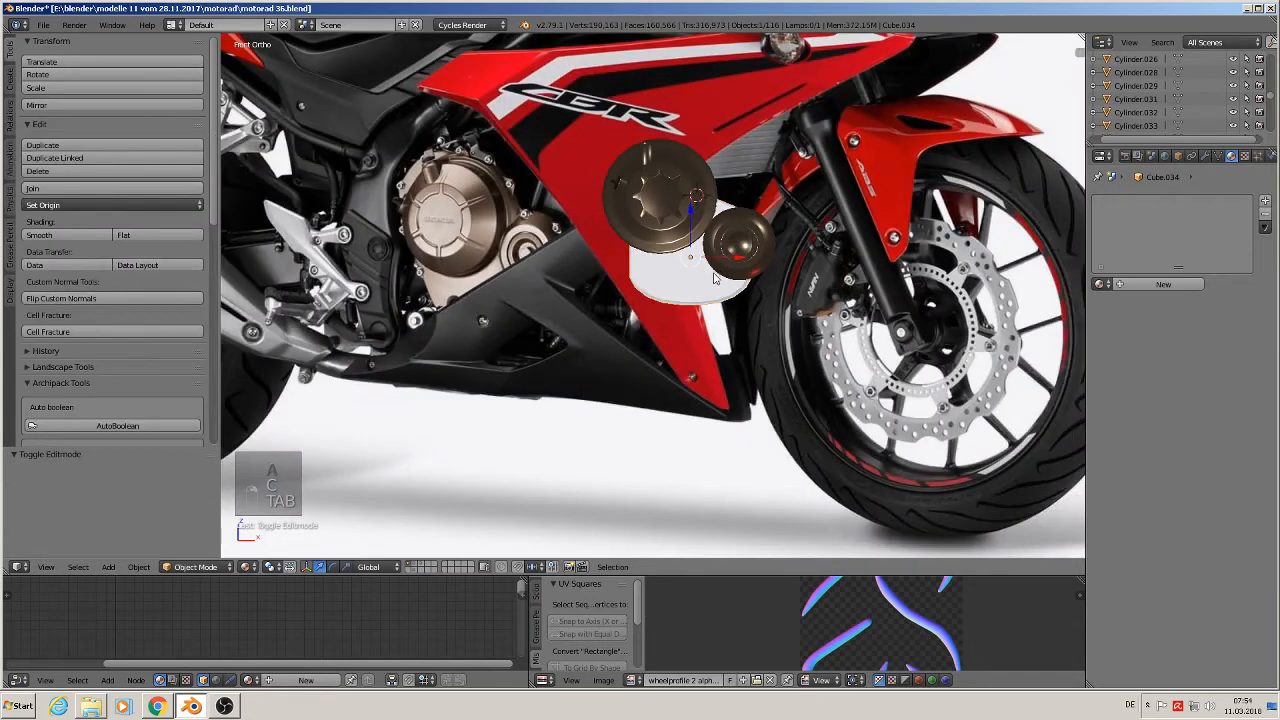
scroll(718, 290, "down", 2)
scroll(720, 318, "up", 3)
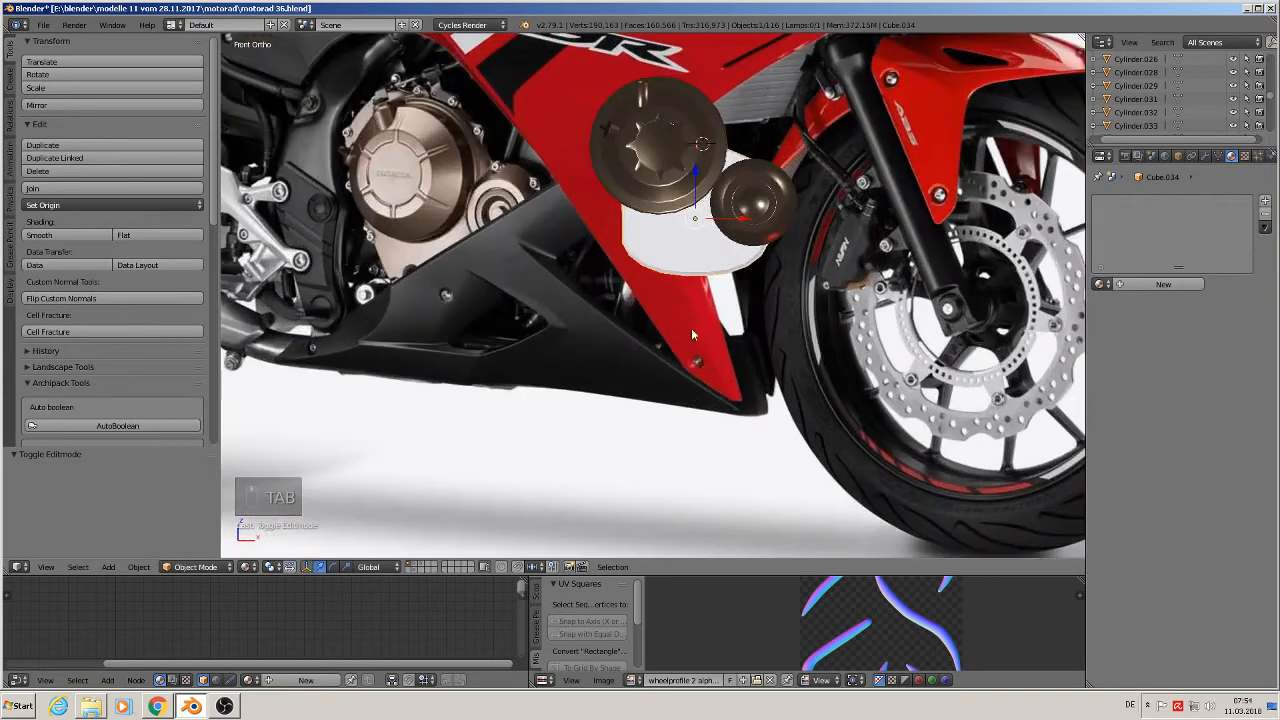
Assign the existing "kupfer PURE" material to the white housing block and clear the selection.
right_click(673, 258)
right_click(704, 259)
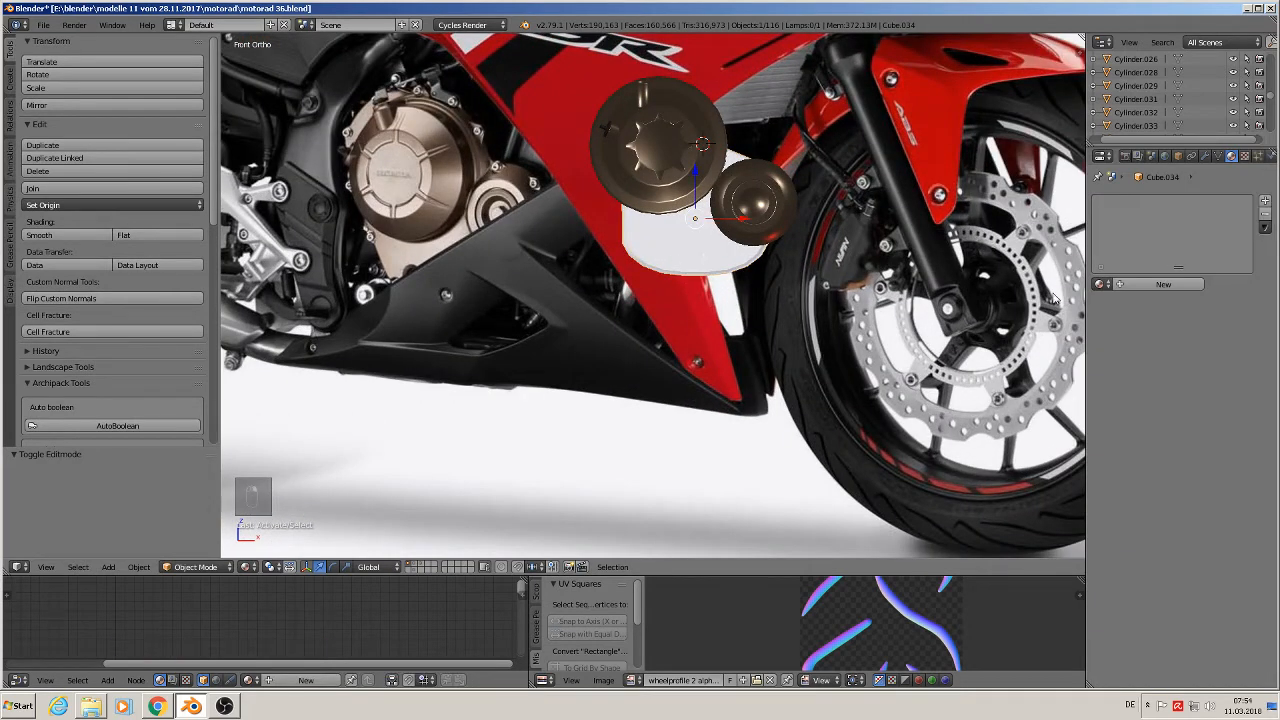
left_click(1101, 284)
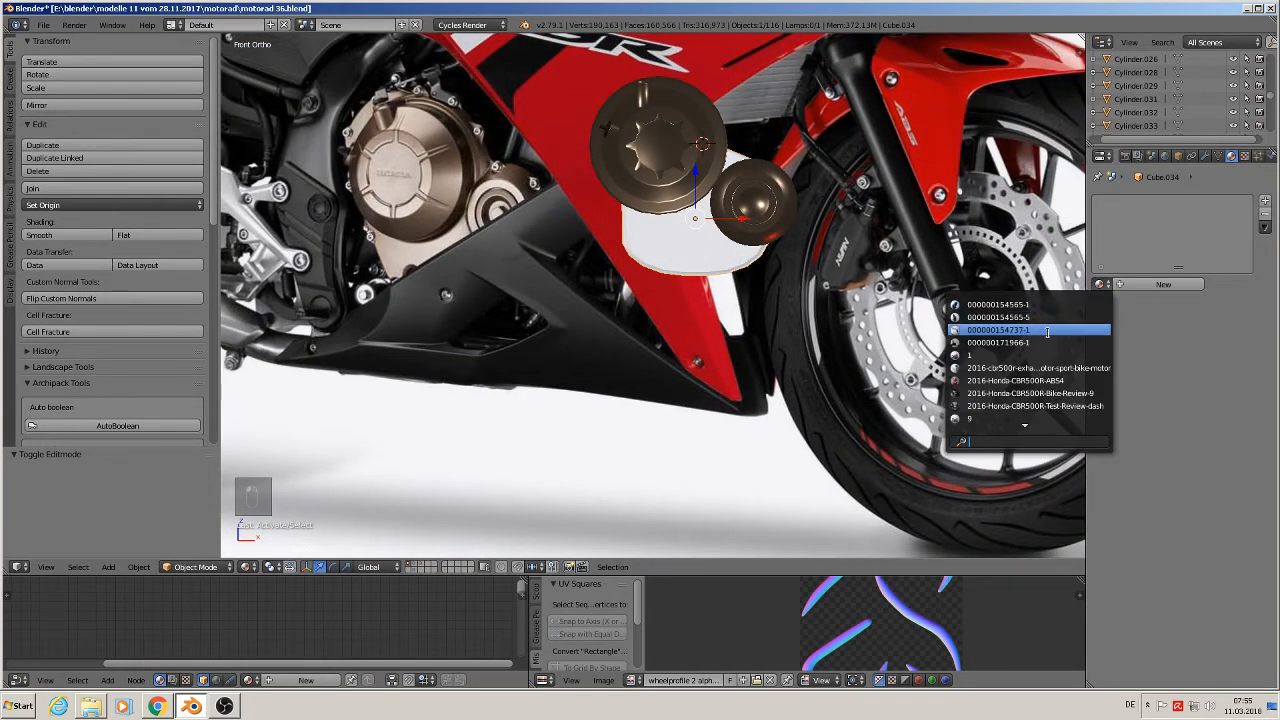
type("kup")
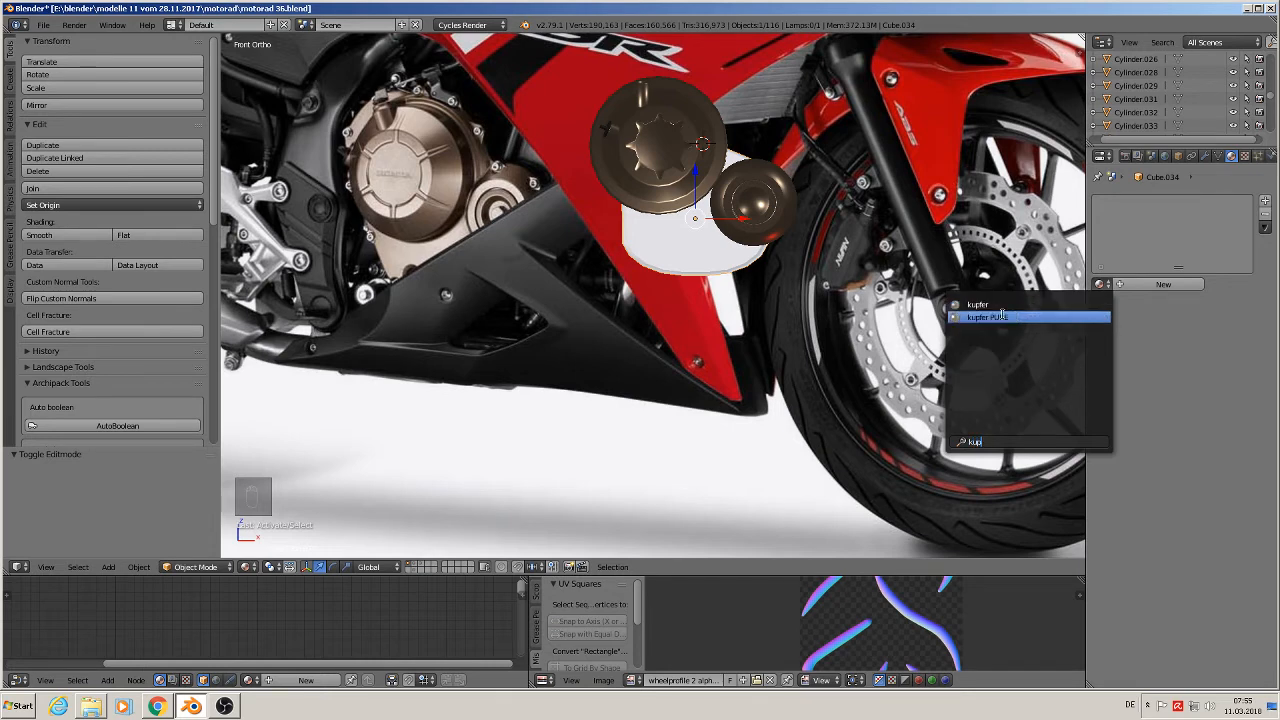
left_click(1004, 317)
key("Tab")
key("Tab")
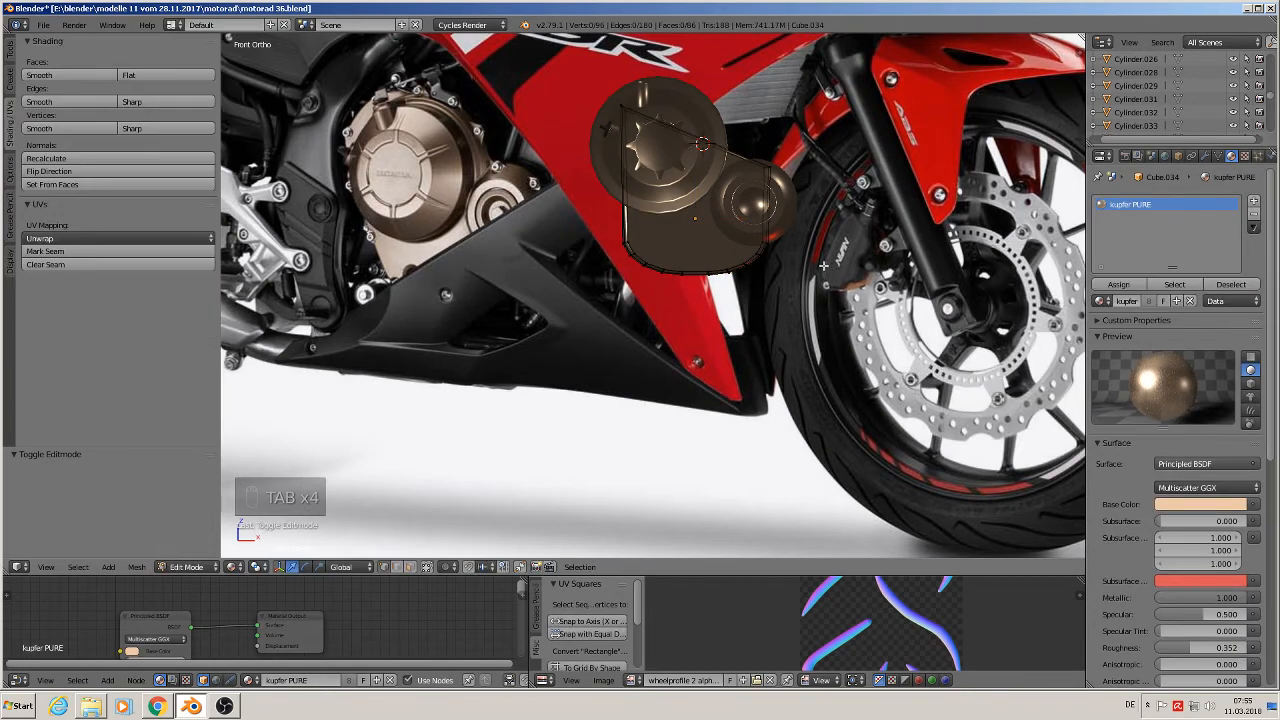
key("a")
key("a")
key("a")
key("a")
key("a")
key("a")
Move the housing block -0.610 along Y to sit directly behind the two bronze covers and deselect it.
middle_click_drag(800, 259, 716, 289)
right_click(716, 289)
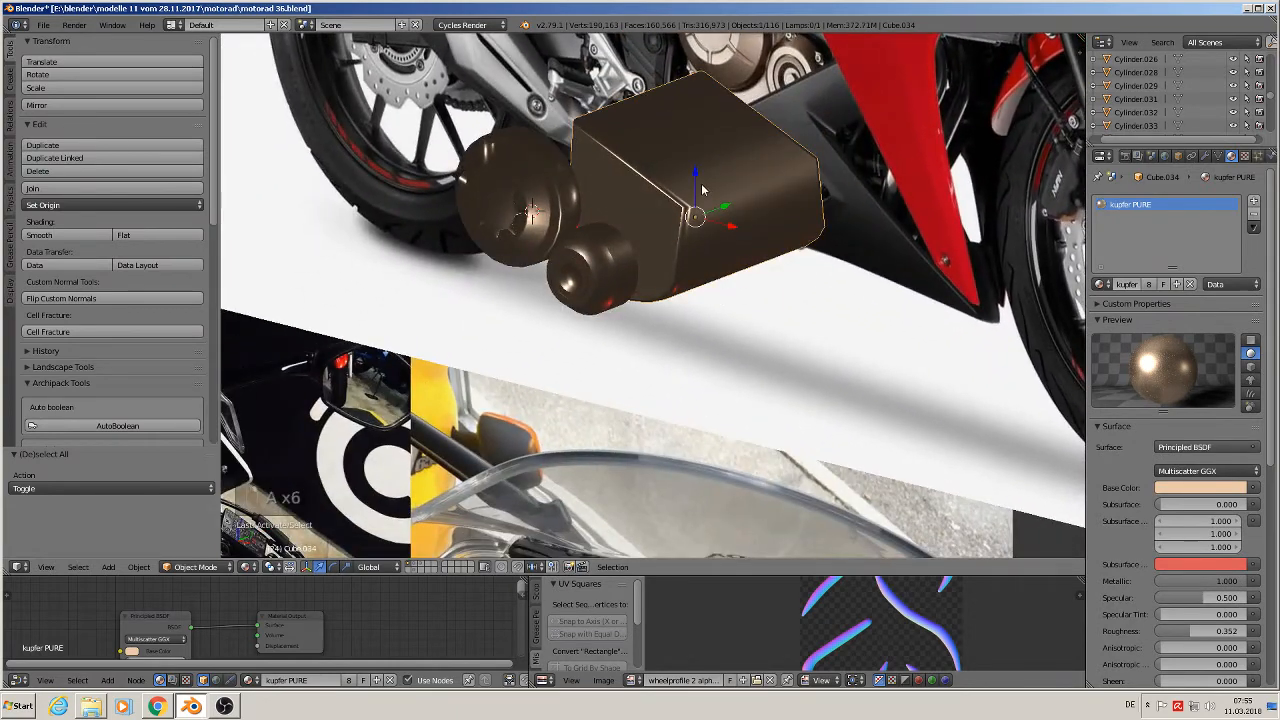
key("g")
key("y")
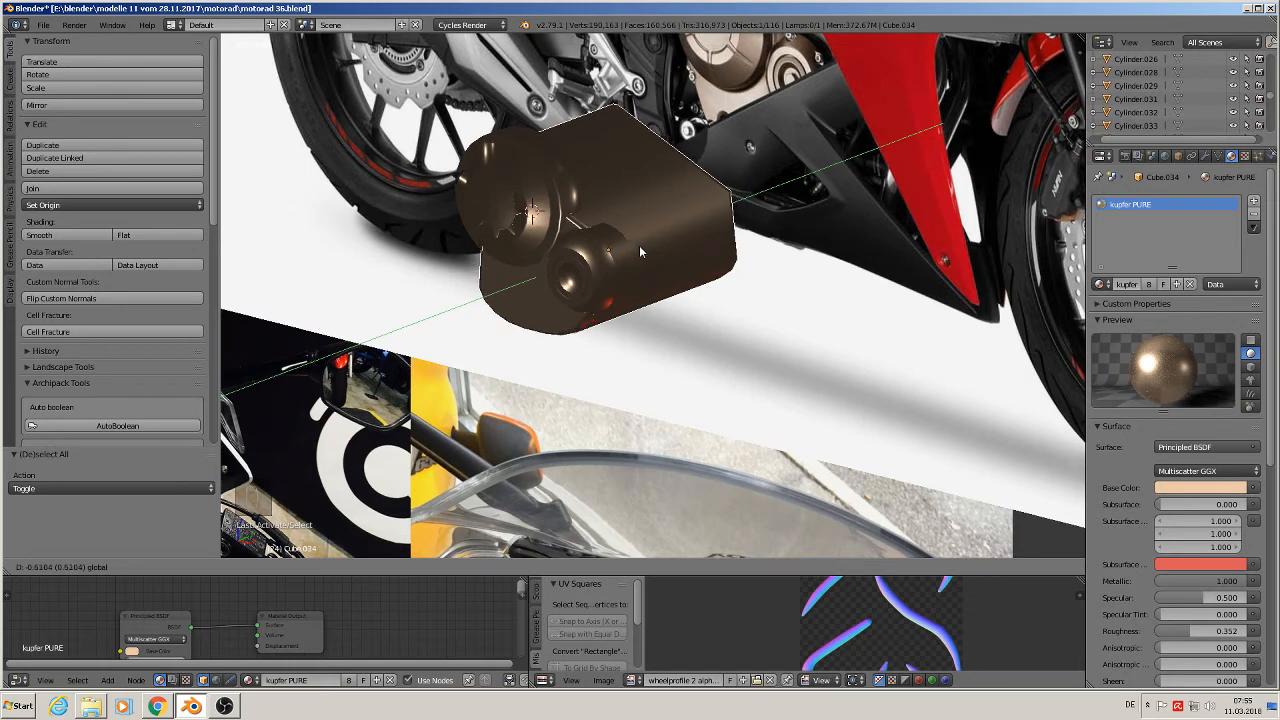
left_click(639, 245)
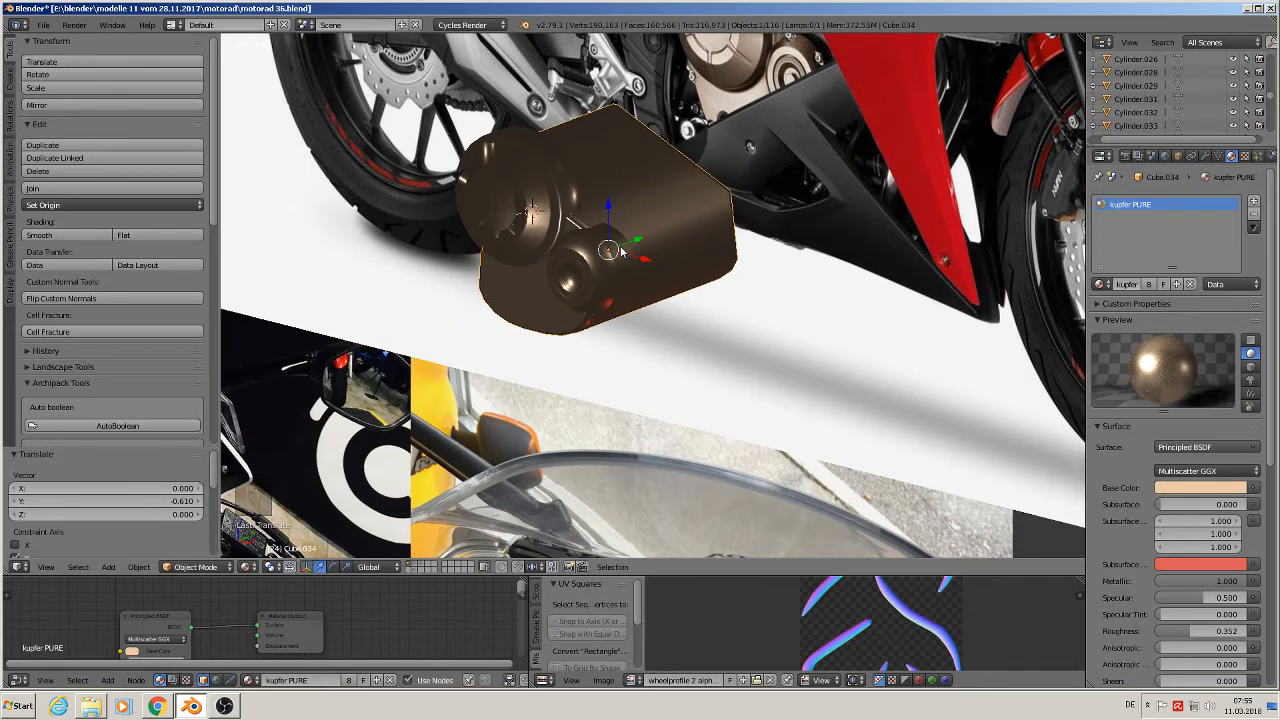
key("KP_1")
key("a")
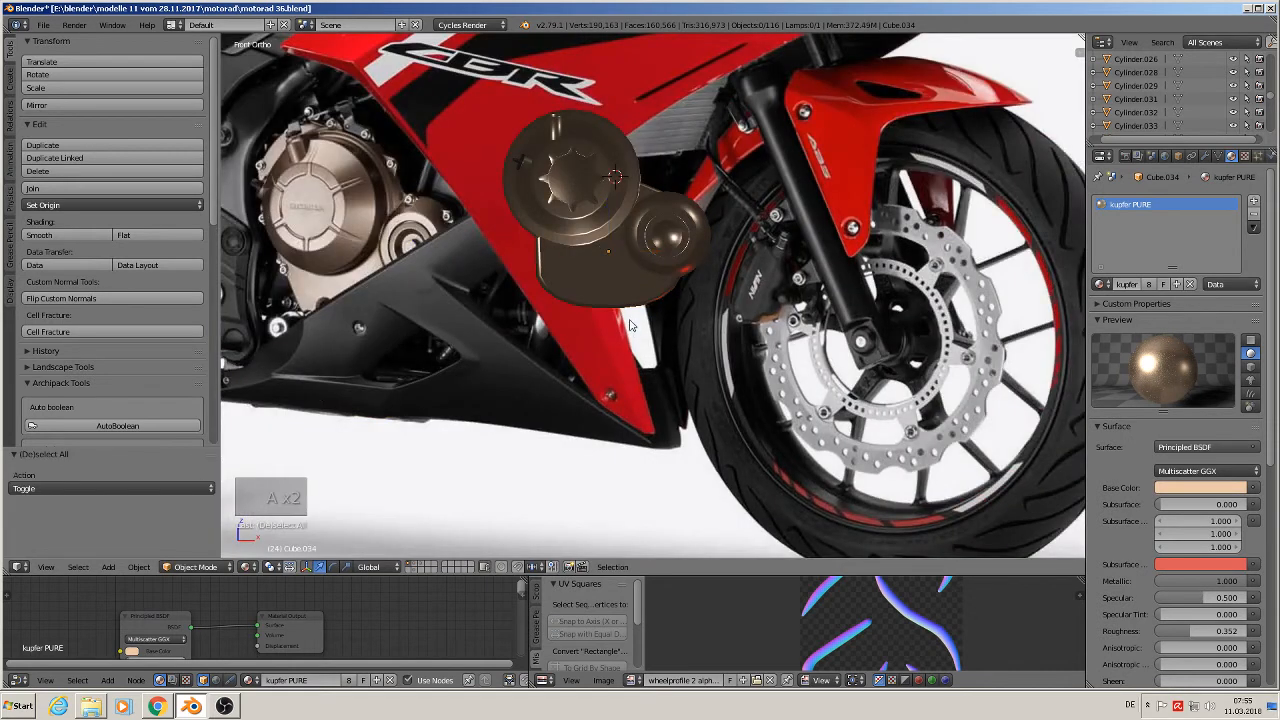
Select the housing's upper rear corner vertices behind the large cover and move them -0.107 along X and -0.294 along Z.
scroll(630, 322, "down", 2)
scroll(612, 260, "up", 1)
middle_click_drag(602, 244, 685, 228, "shift")
scroll(686, 232, "up", 1)
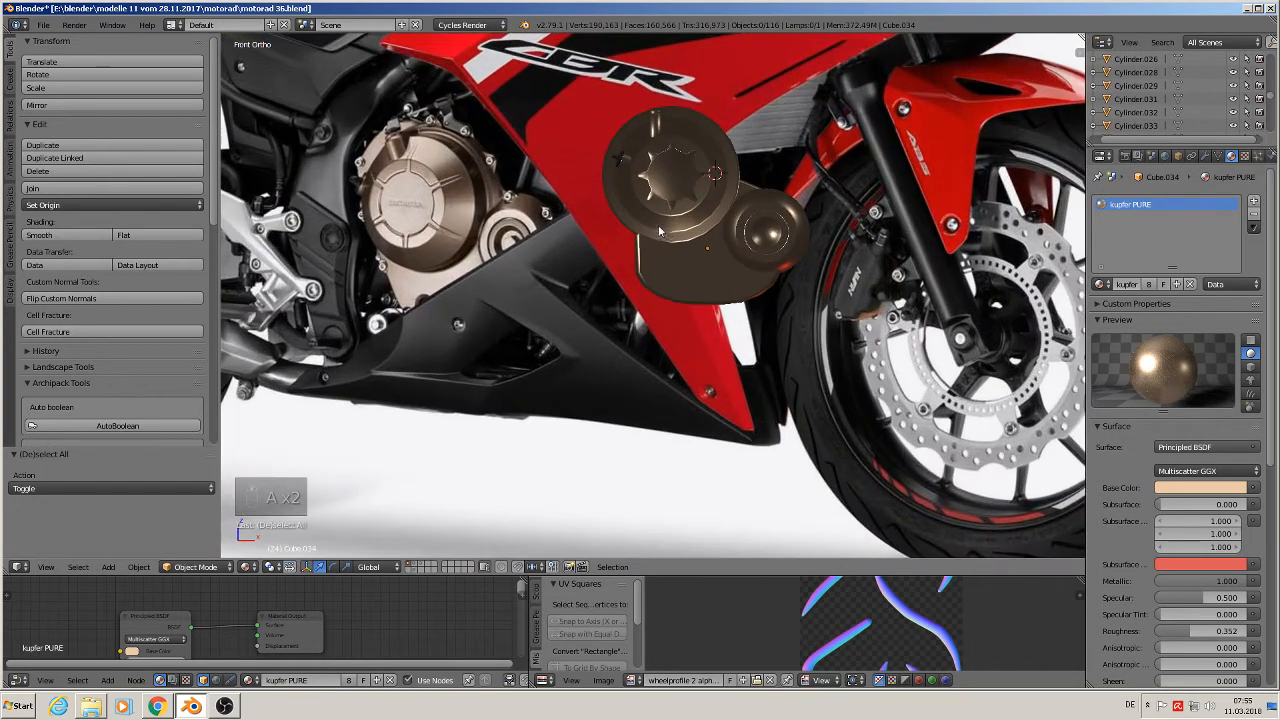
key("Tab")
key("c")
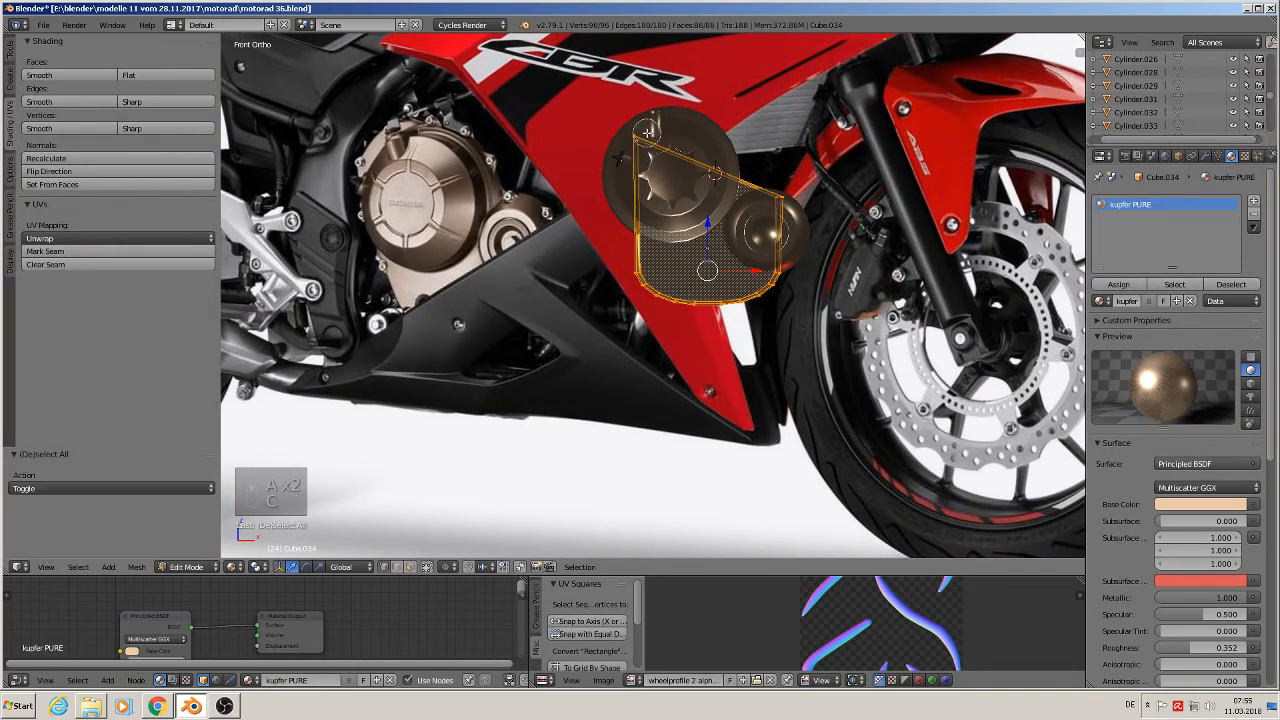
right_click(643, 141)
key("a")
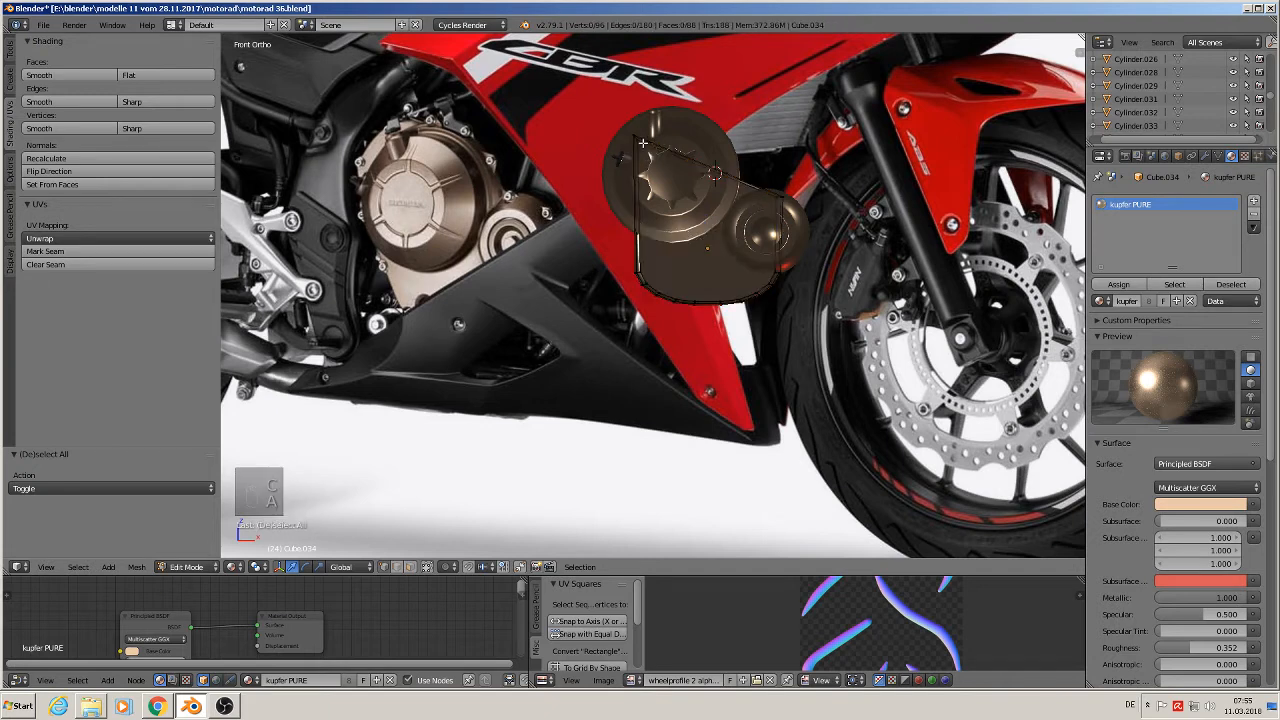
key("c")
left_click(634, 137)
right_click(634, 137)
key("g")
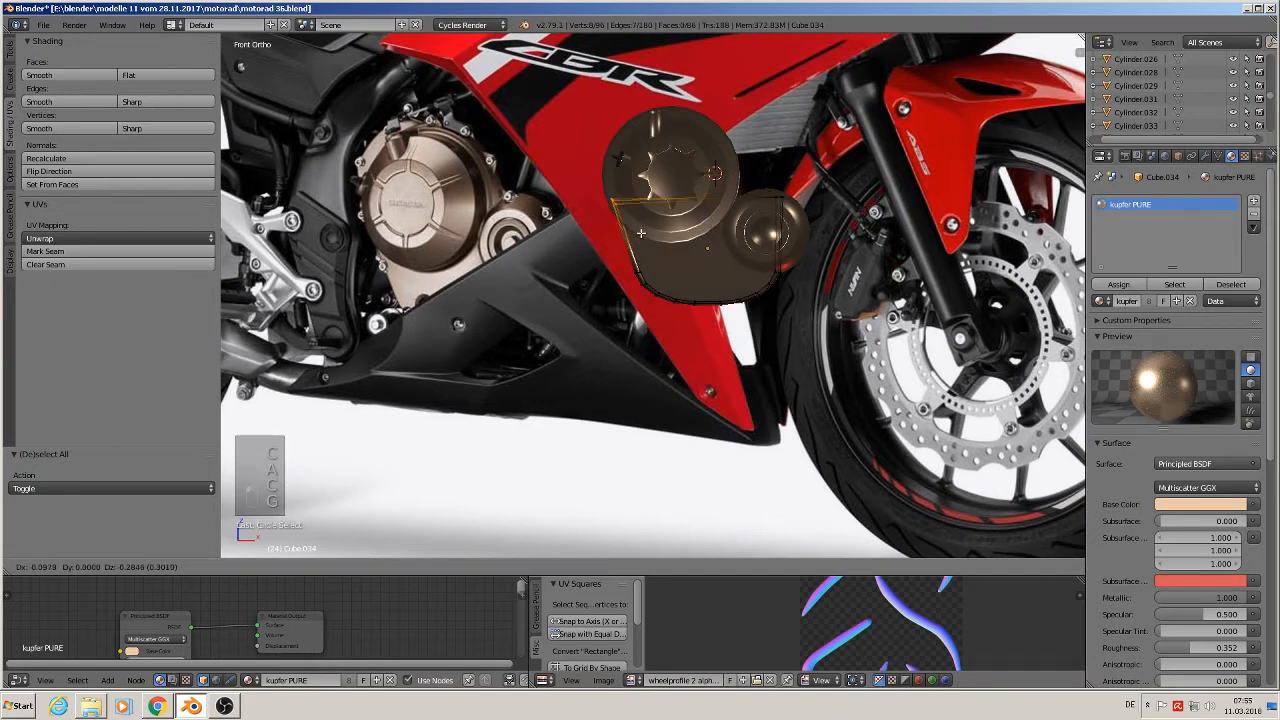
left_click(638, 235)
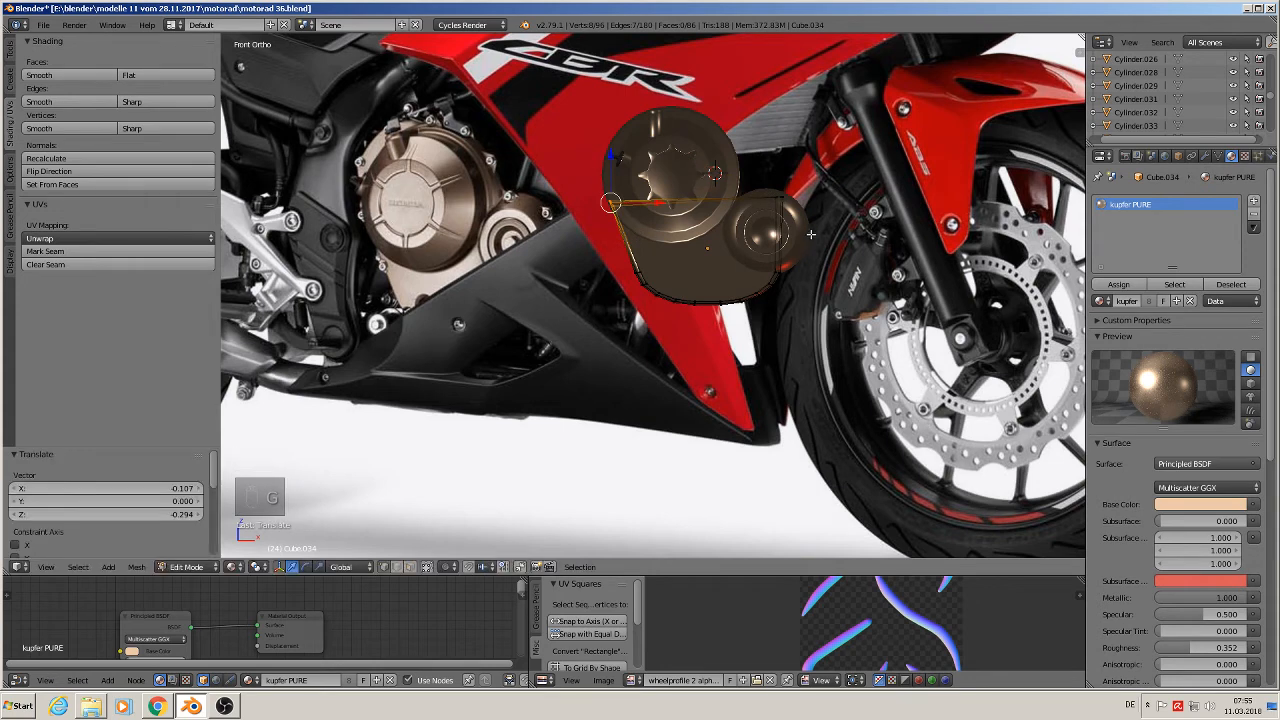
Extrude the housing's top face 0.091 upward along Z and rotate it 12.3° so it slopes down toward the smaller cover.
middle_click_drag(769, 228, 790, 268)
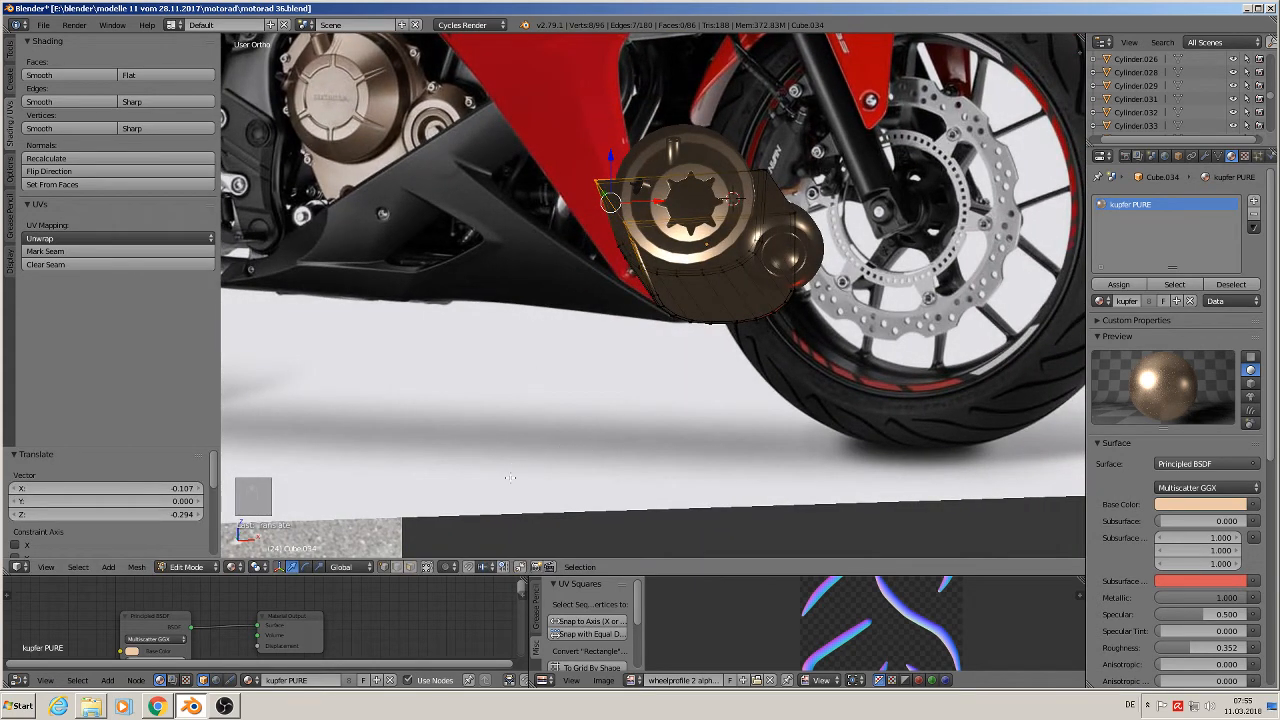
left_click(412, 567)
scroll(783, 323, "up", 3)
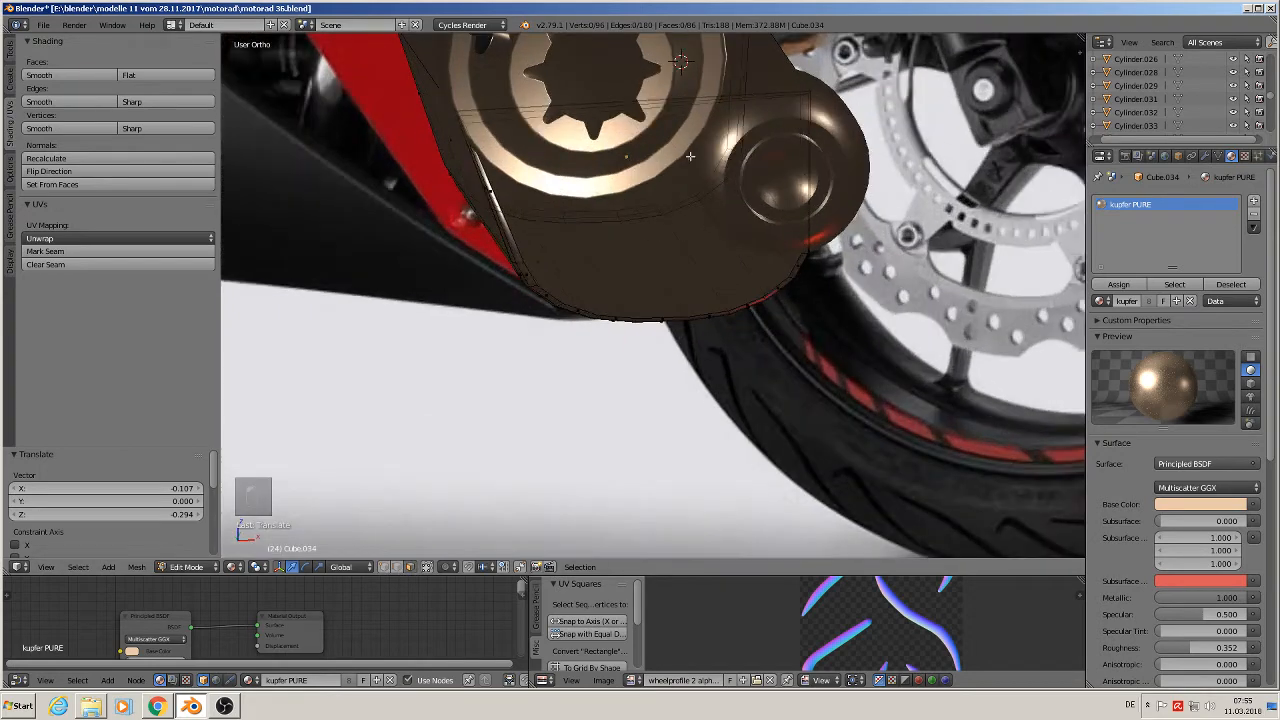
right_click(609, 68)
middle_click_drag(686, 292, 660, 280)
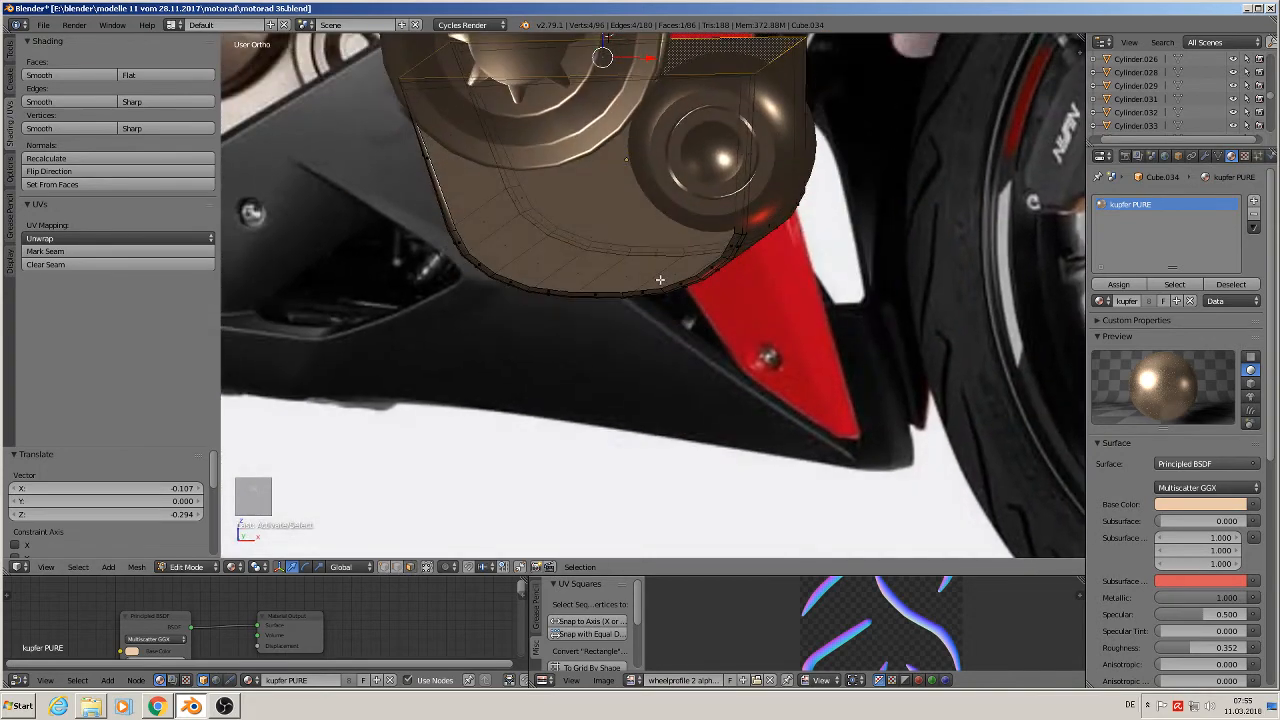
scroll(665, 275, "down", 2)
key("KP_1")
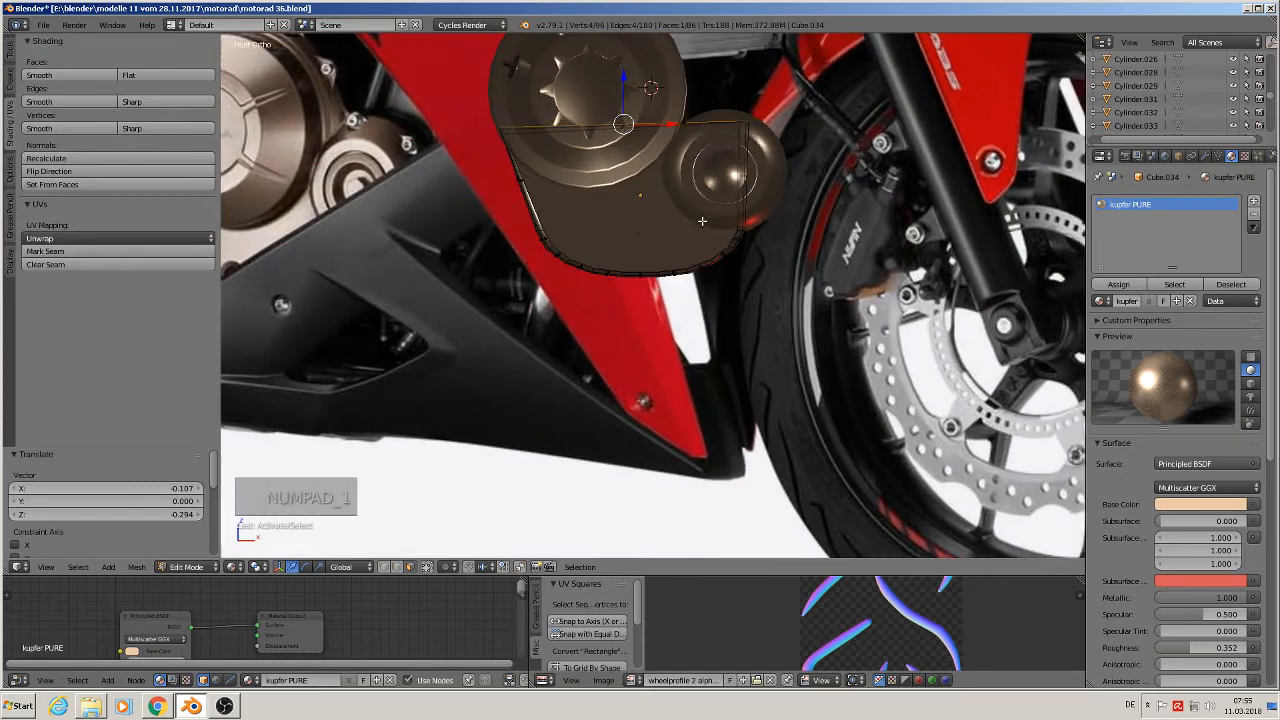
key("e")
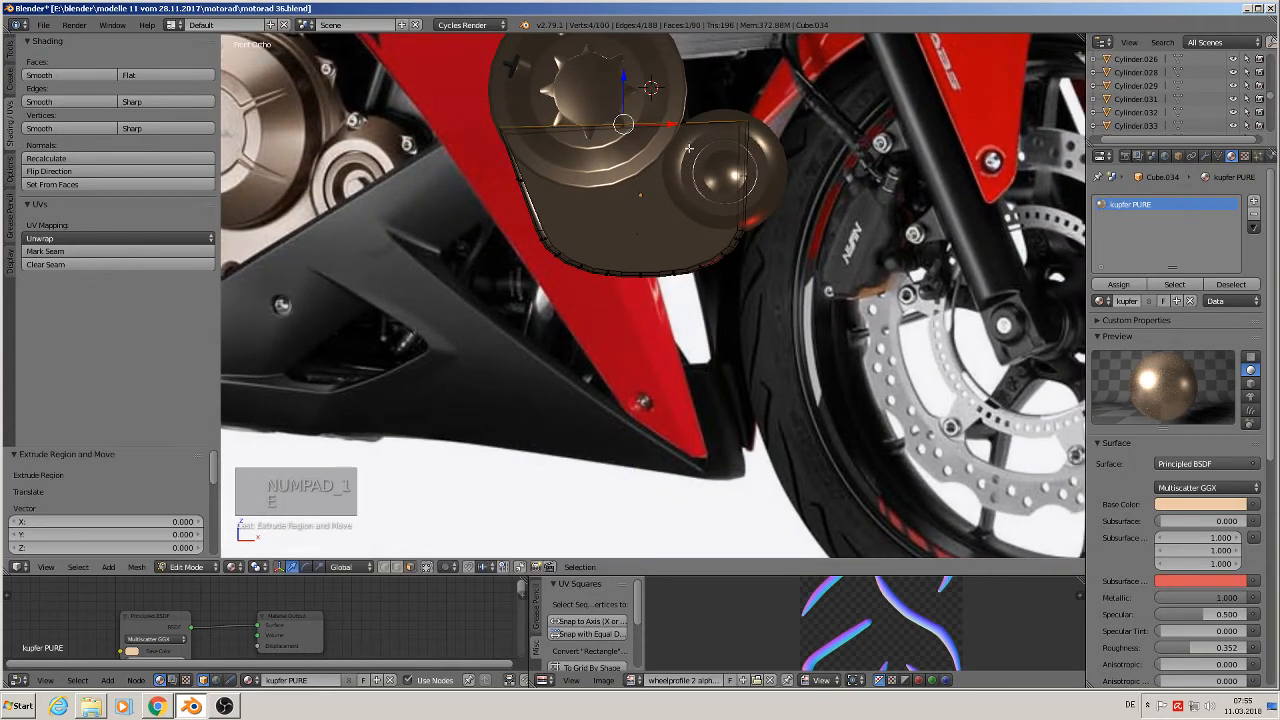
left_click(634, 57)
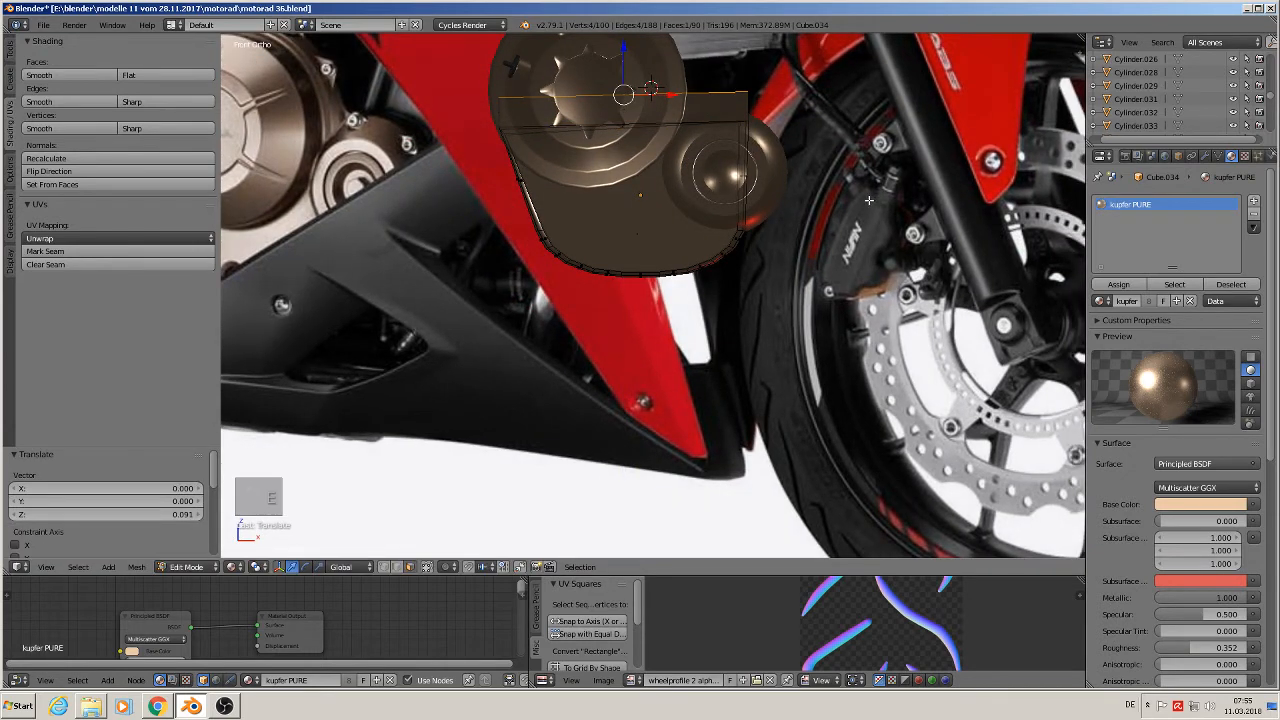
key("r")
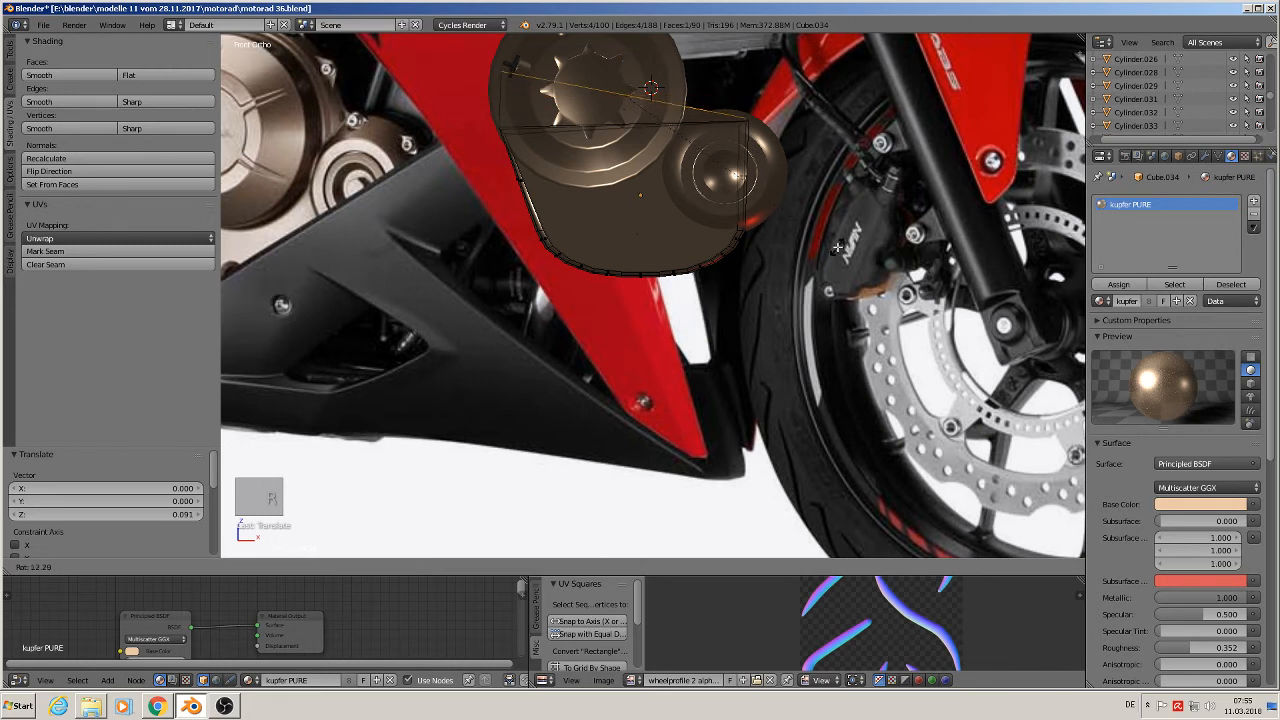
left_click(762, 213)
Select only the extruded face's upper rear vertices beside the large cover and move them 0.494 along X.
key("q")
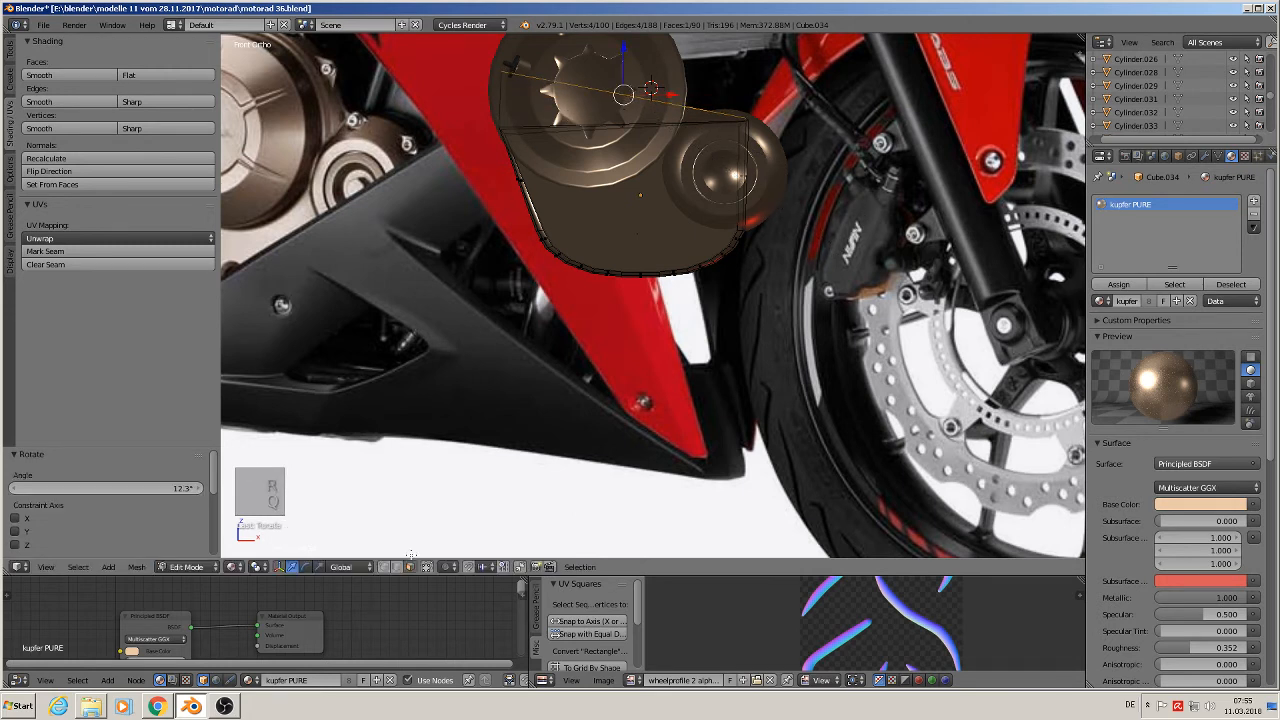
key("q")
key("c")
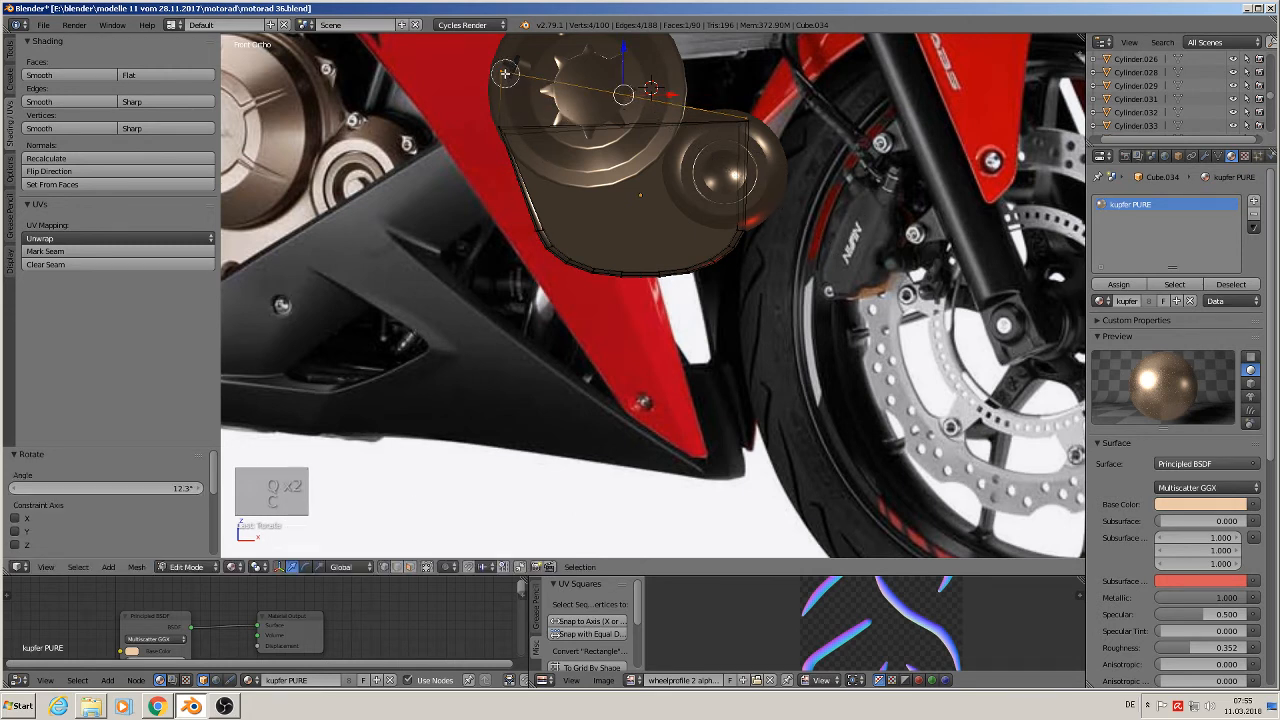
right_click(505, 73)
key("q")
key("c")
key("q")
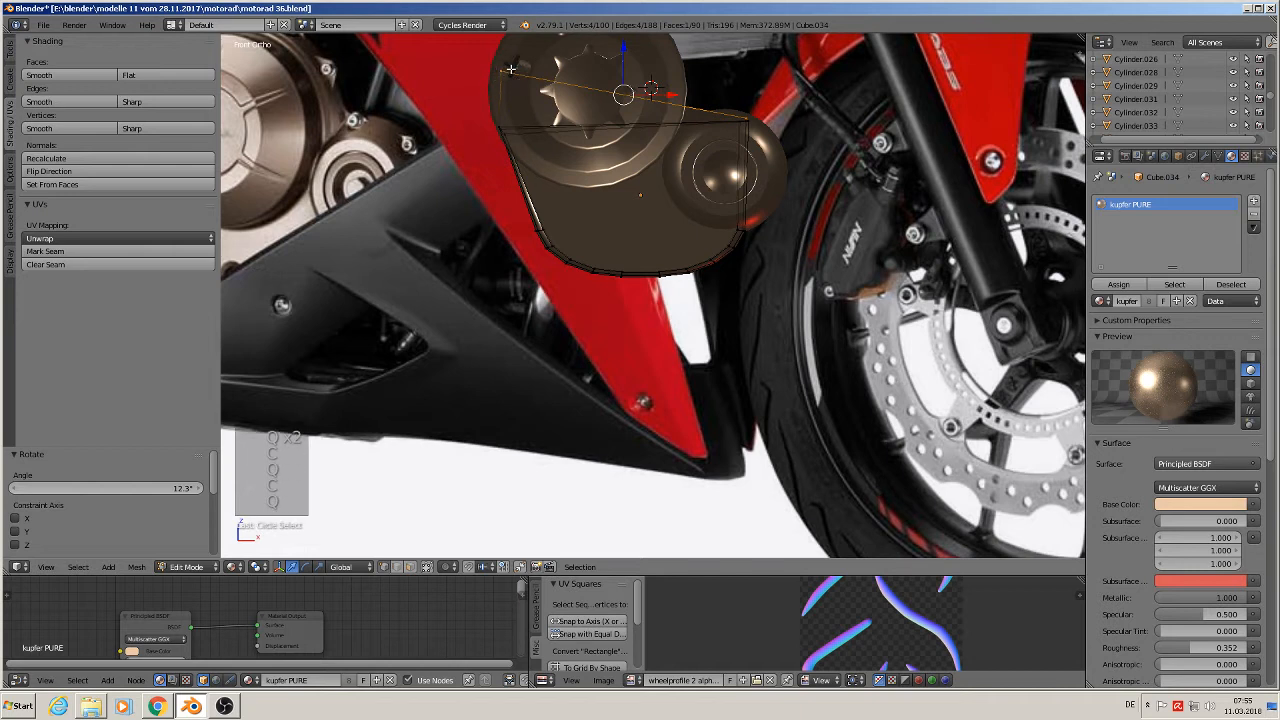
key("a")
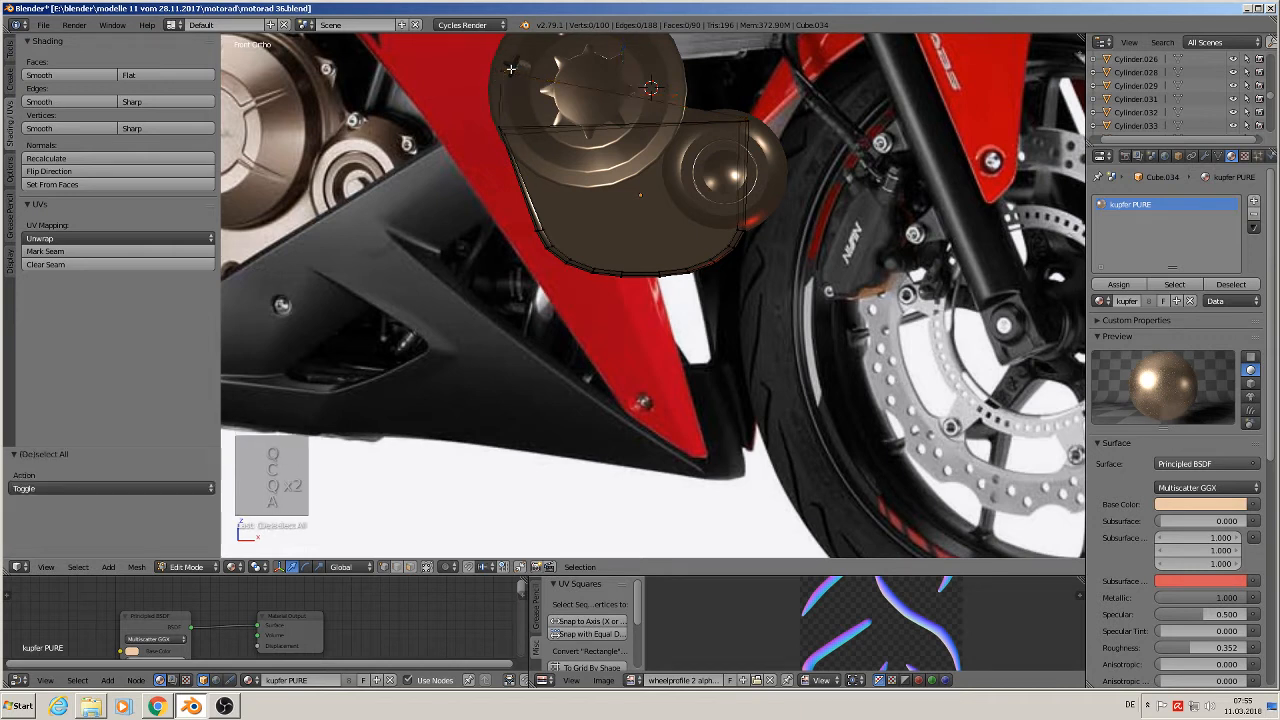
key("c")
left_click(497, 67)
right_click(501, 70)
left_click_drag(537, 74, 695, 94)
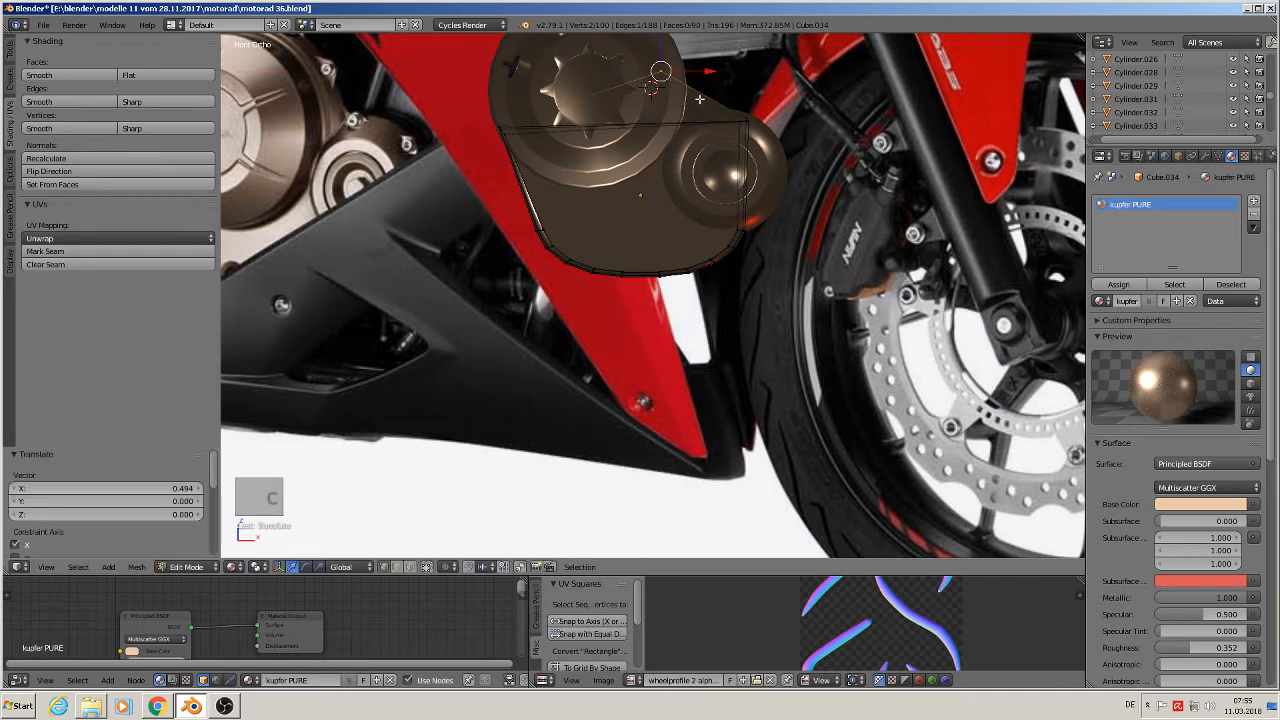
Add one centred loop cut through the extruded top part of the housing.
key("ctrl+r")
left_click(695, 94)
right_click(695, 94)
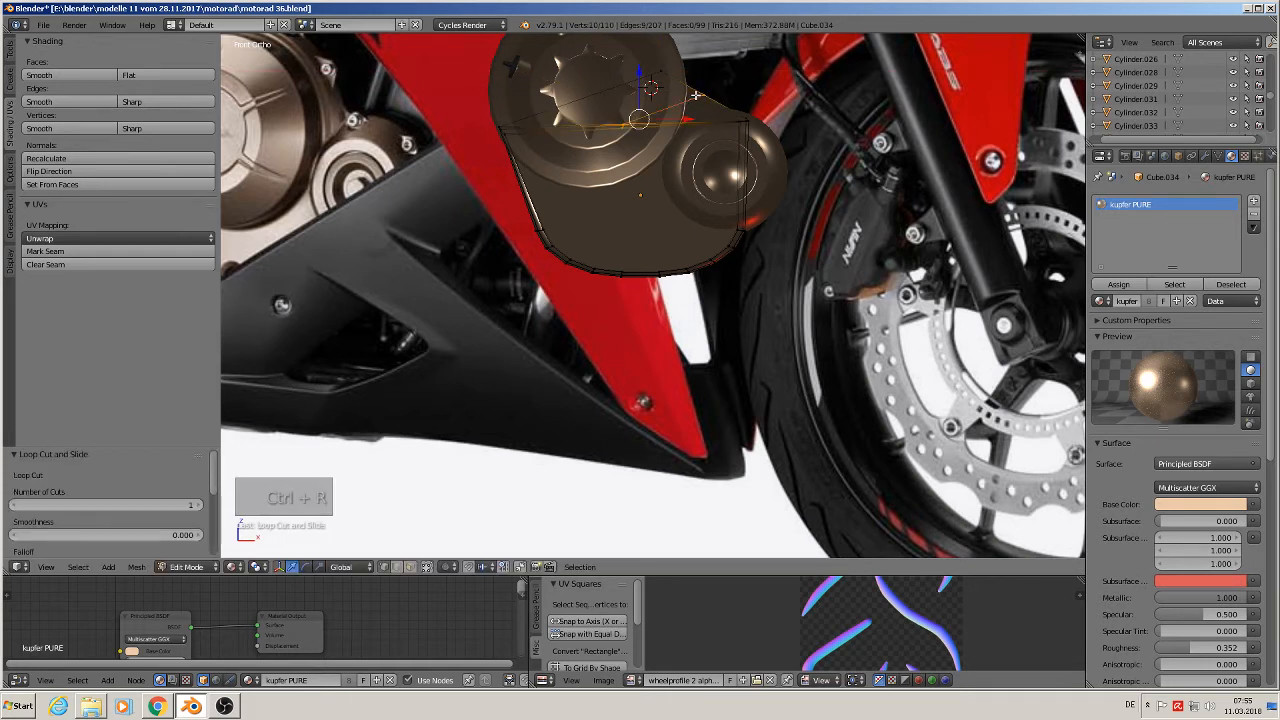
Select the raised upper edge between the two covers and move it by -0.036 X, -0.021 Z, plus 0.019 X, -0.010 Z.
middle_click_drag(721, 104, 679, 205)
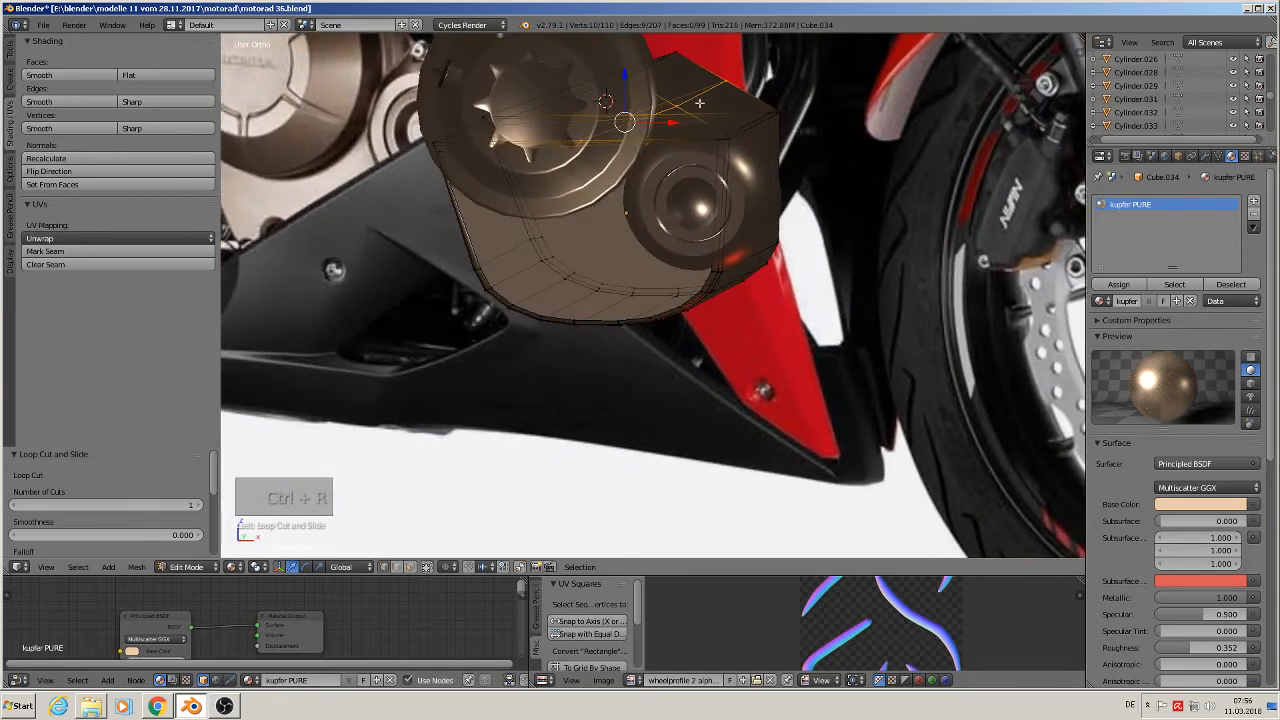
left_click(397, 568)
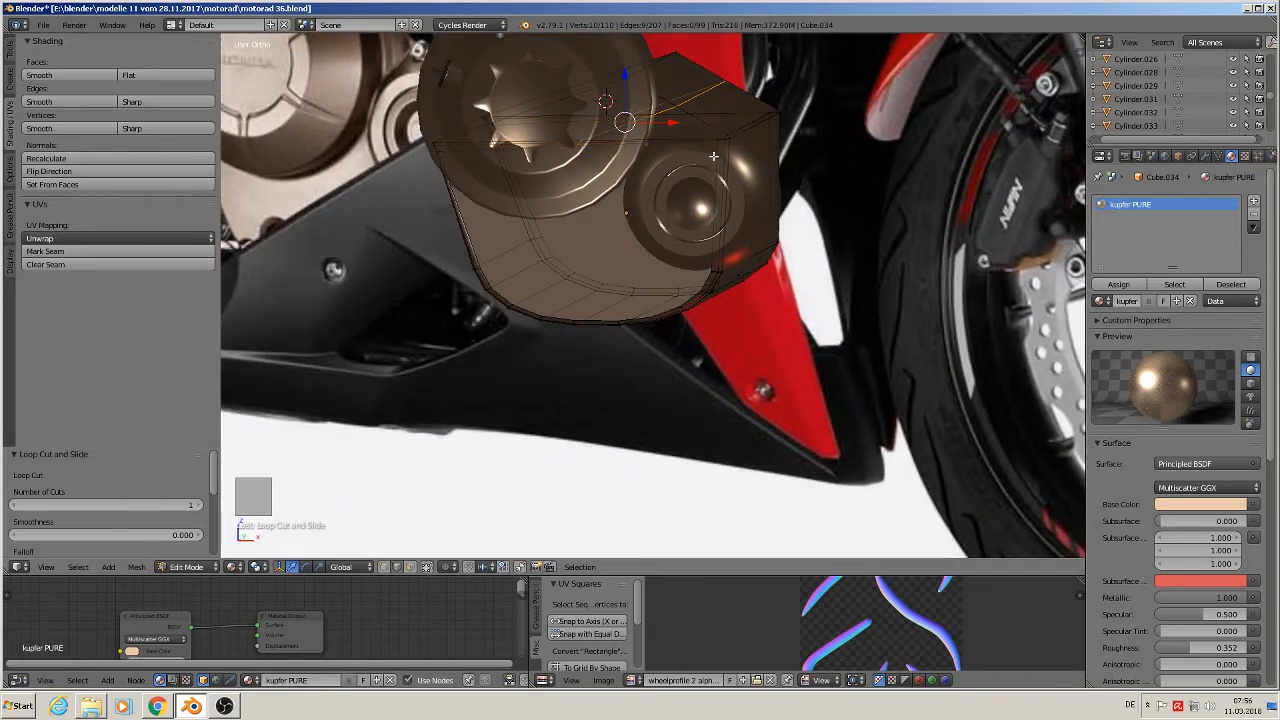
right_click(713, 95)
key("KP_1")
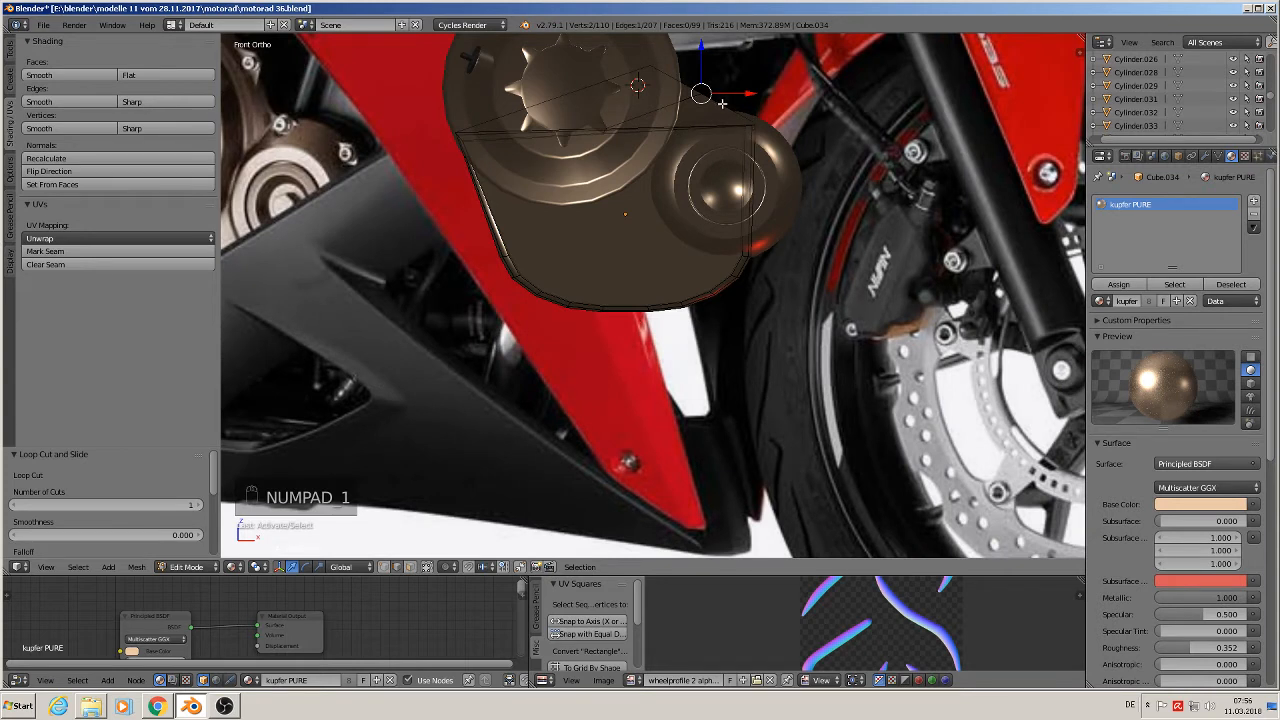
key("g")
left_click(715, 122)
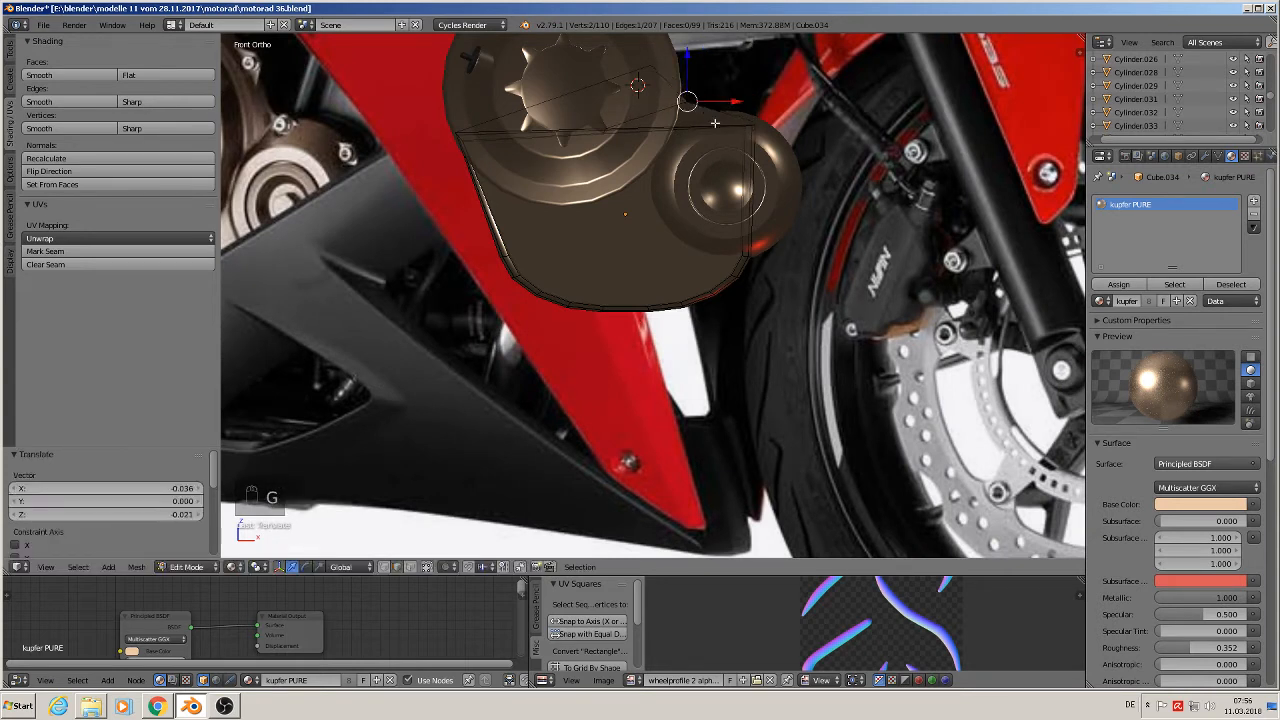
key("g")
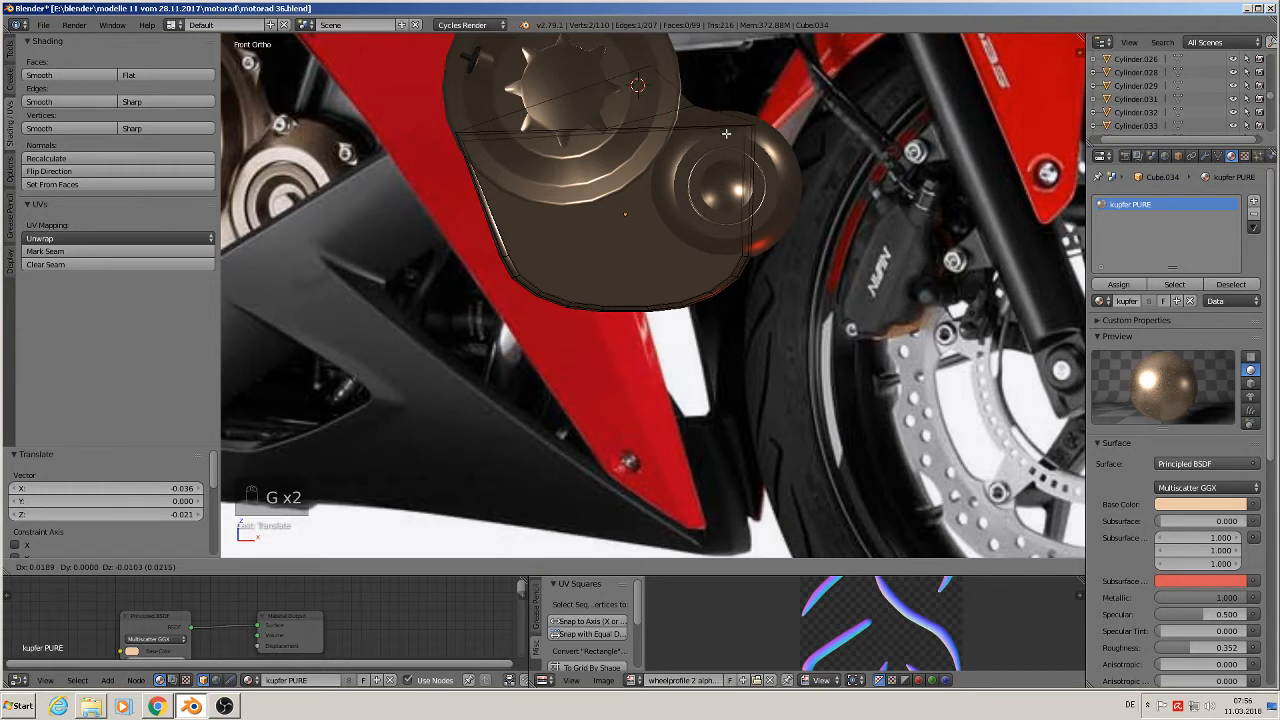
left_click(726, 133)
Bevel the raised upper edge with several segments to round the transition between the two covers.
key("ctrl+b")
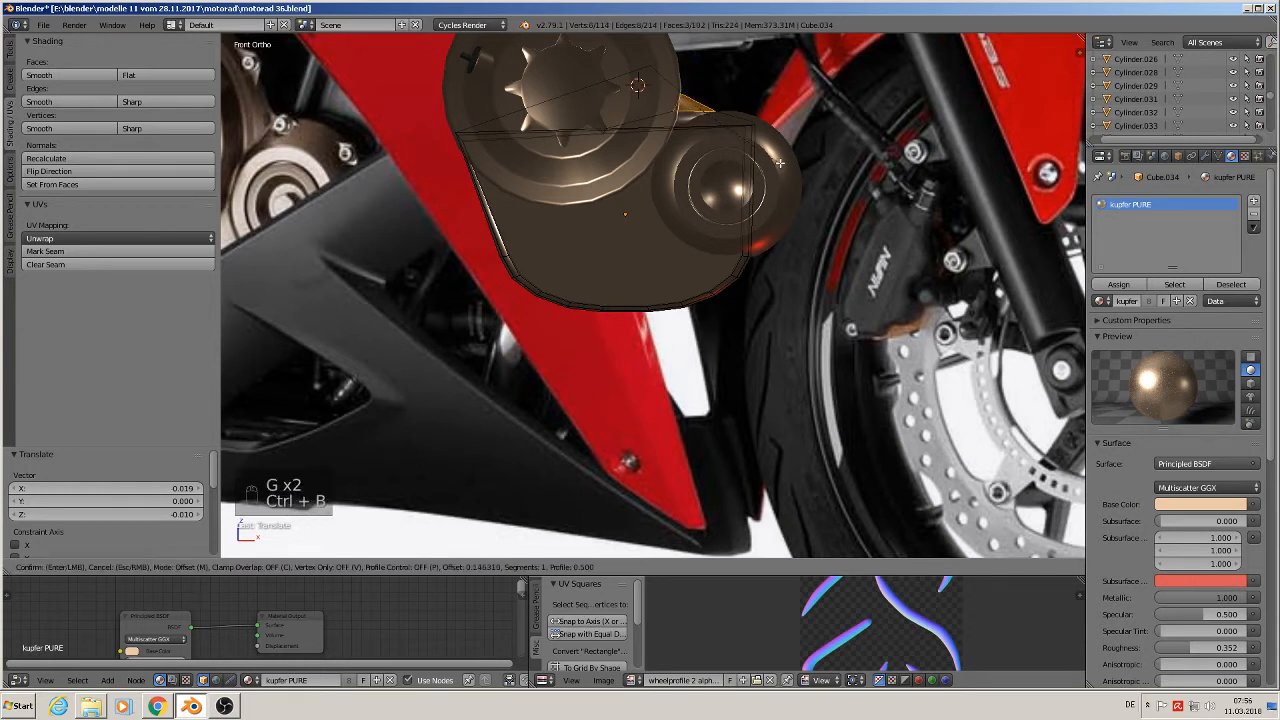
scroll(805, 171, "up", 2)
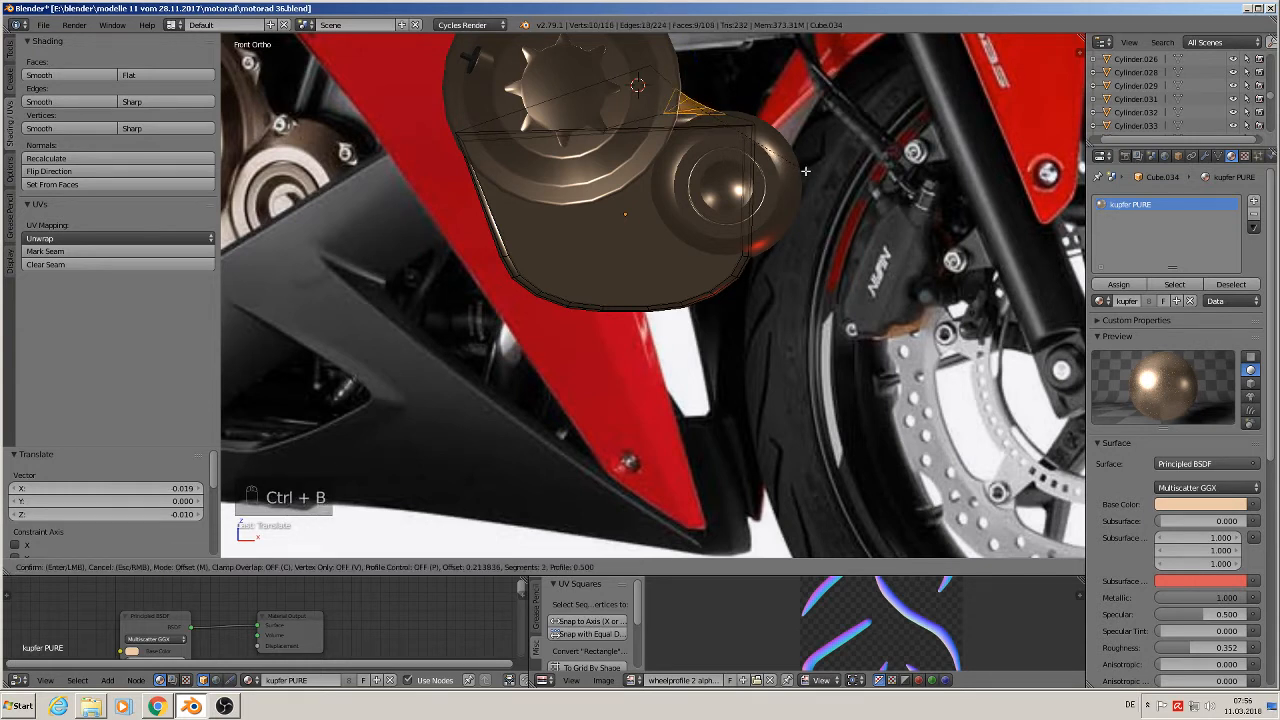
left_click(795, 167)
Leave Edit Mode on the bevelled housing and deselect all objects.
key("Tab")
key("Tab")
key("Tab")
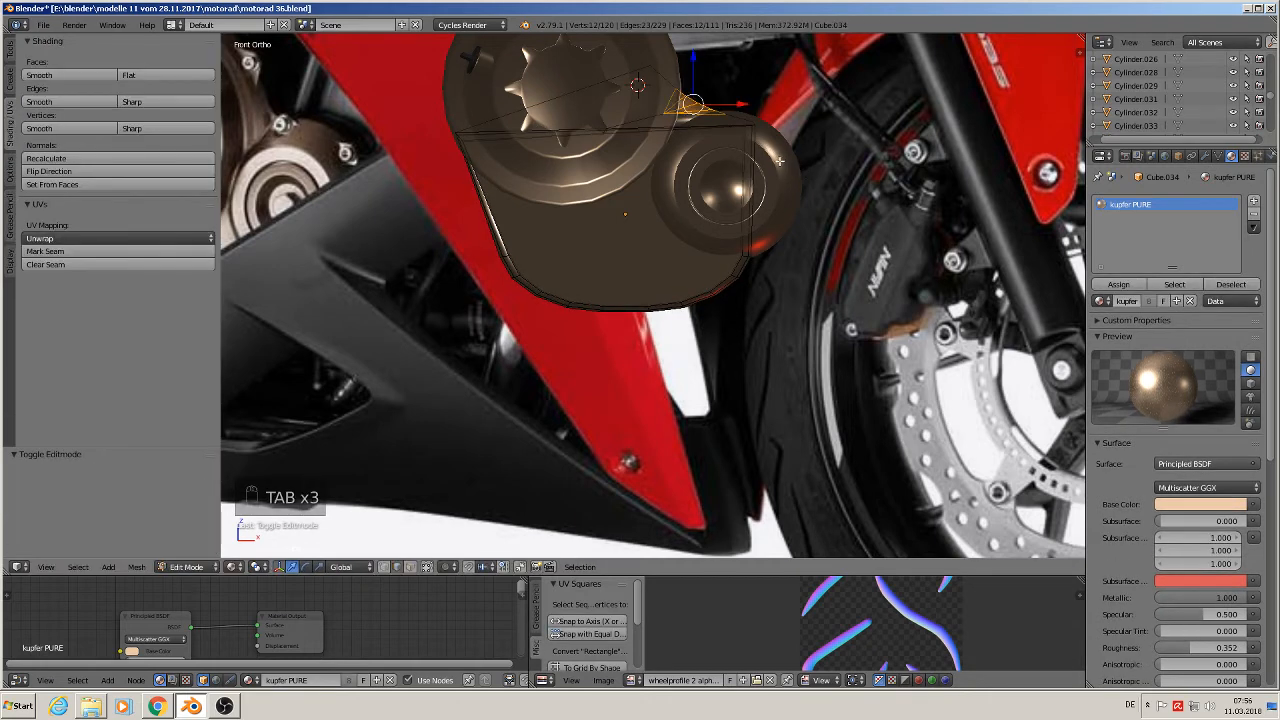
key("Tab")
key("a")
key("a")
key("a")
key("a")
key("a")
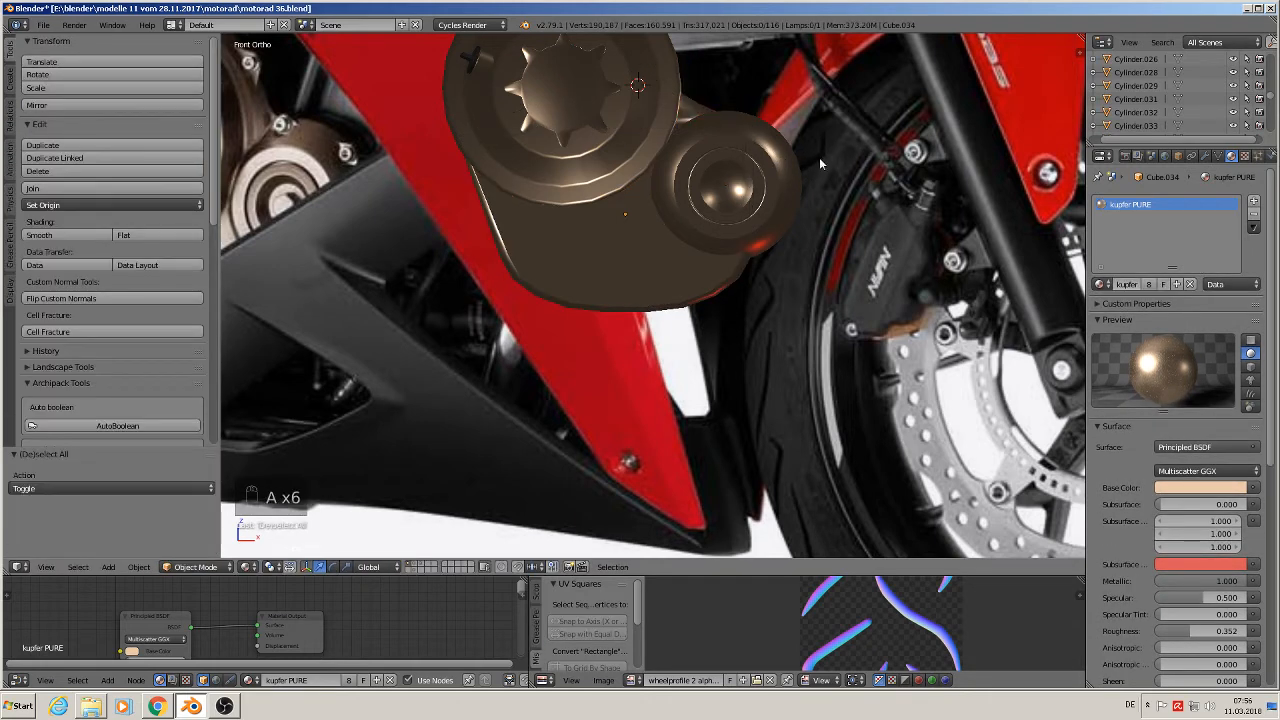
Save the motorcycle file with the finished engine housing.
scroll(694, 253, "down", 3)
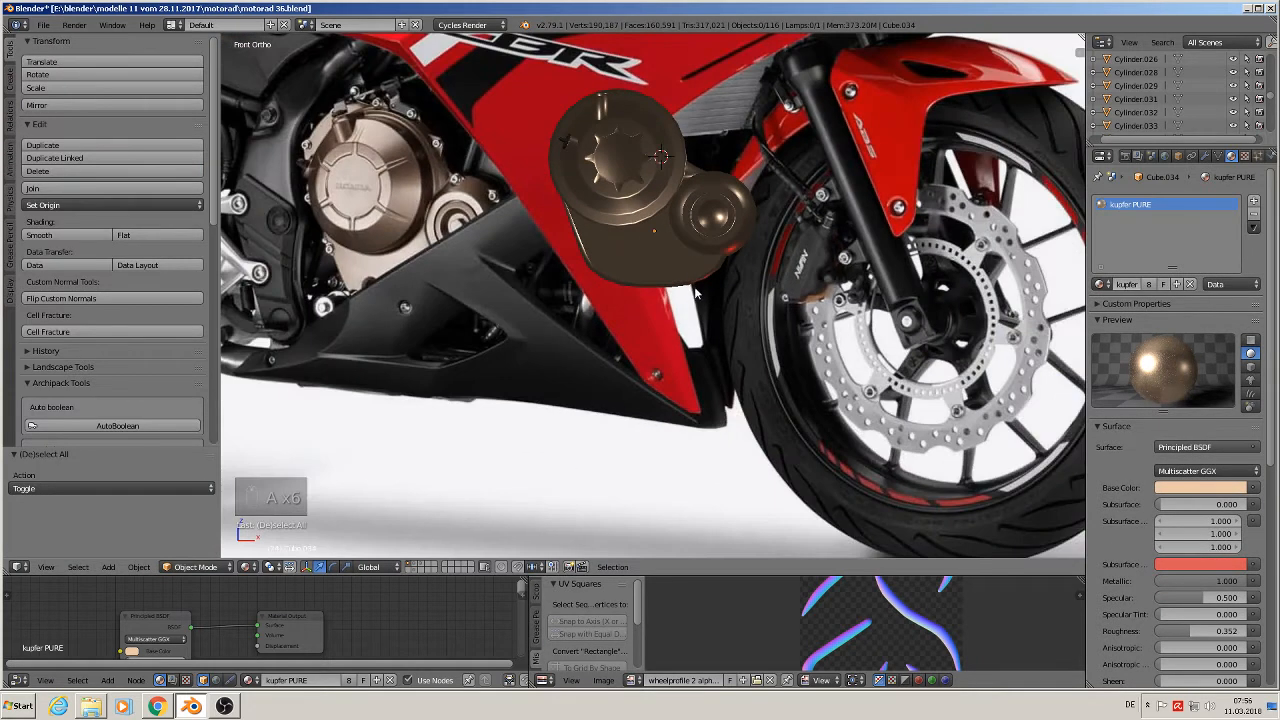
scroll(694, 286, "down", 2)
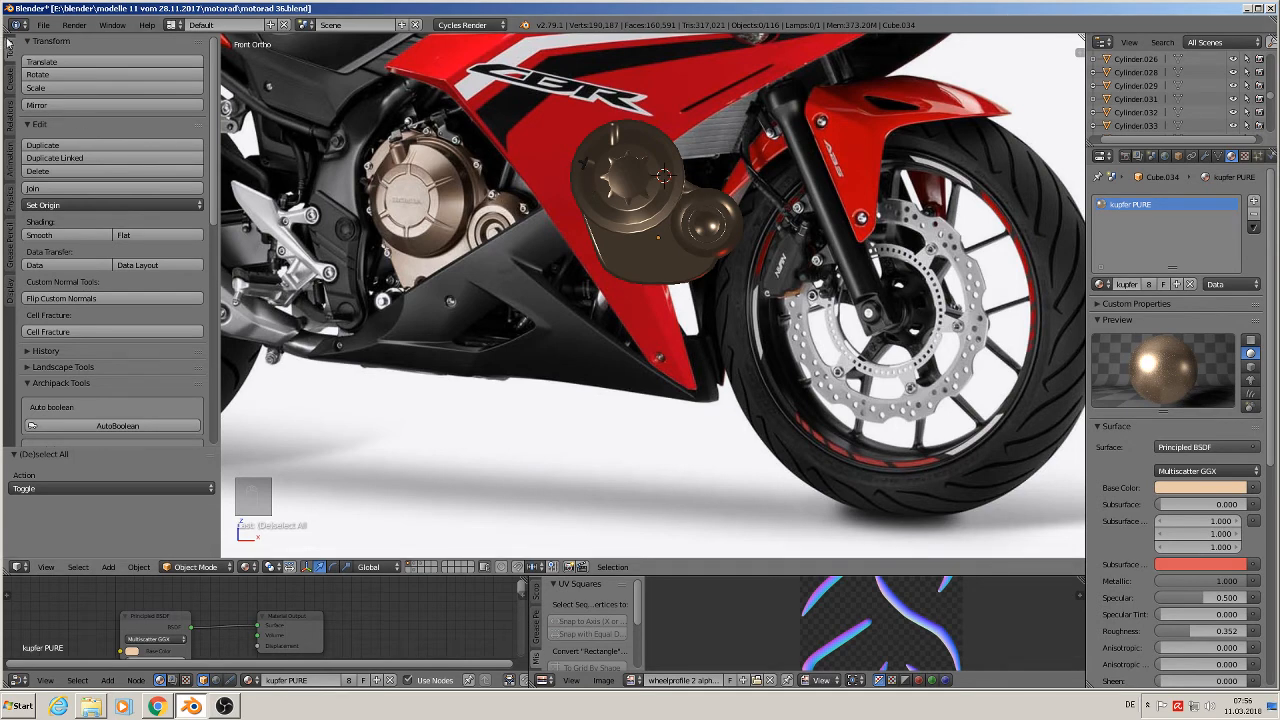
left_click(44, 24)
left_click(88, 123)
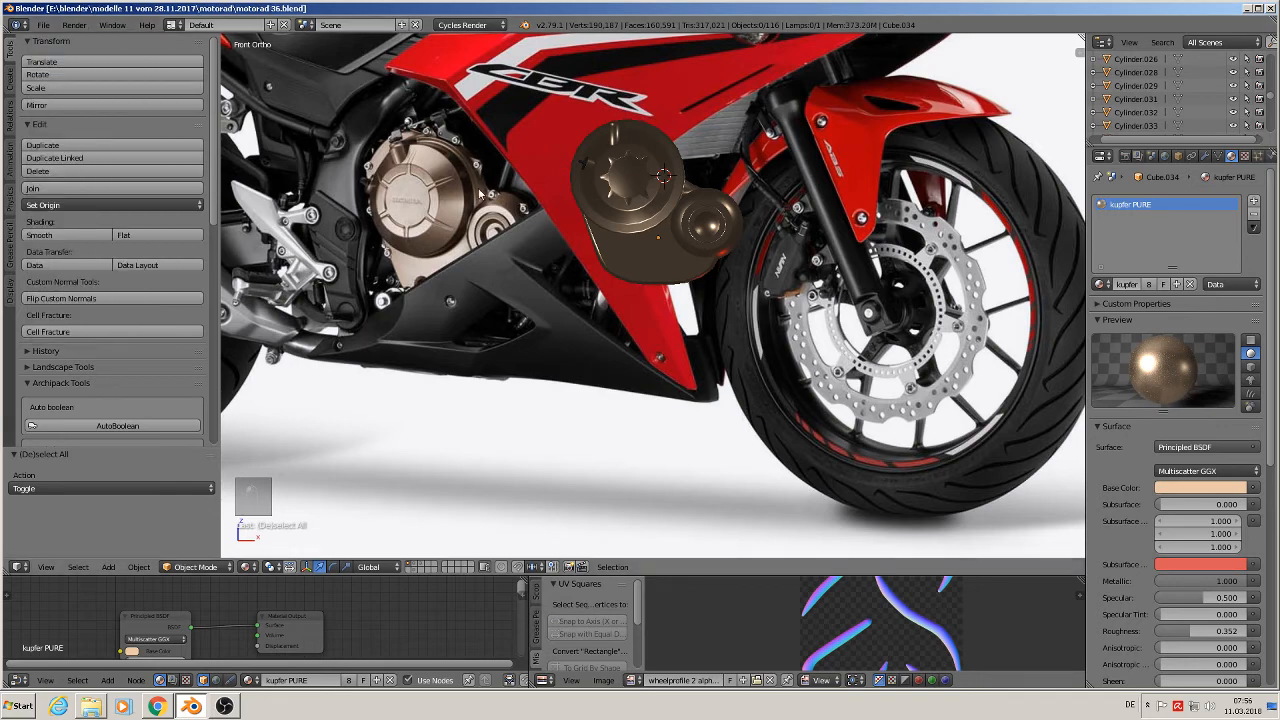
Examine the reference photo of the engine for the bolts around the side covers and compare it with the modelled housing.
scroll(479, 194, "down", 7)
middle_click_drag(708, 360, 1080, 40, "shift")
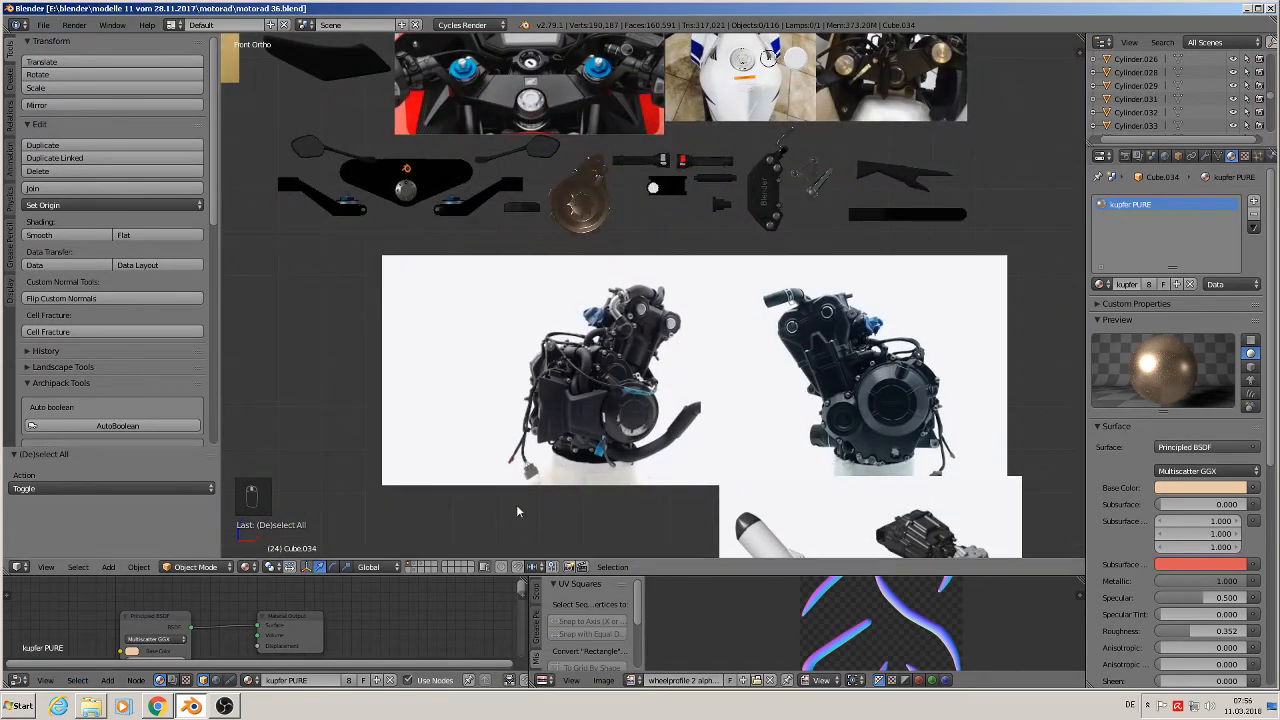
scroll(703, 443, "up", 5)
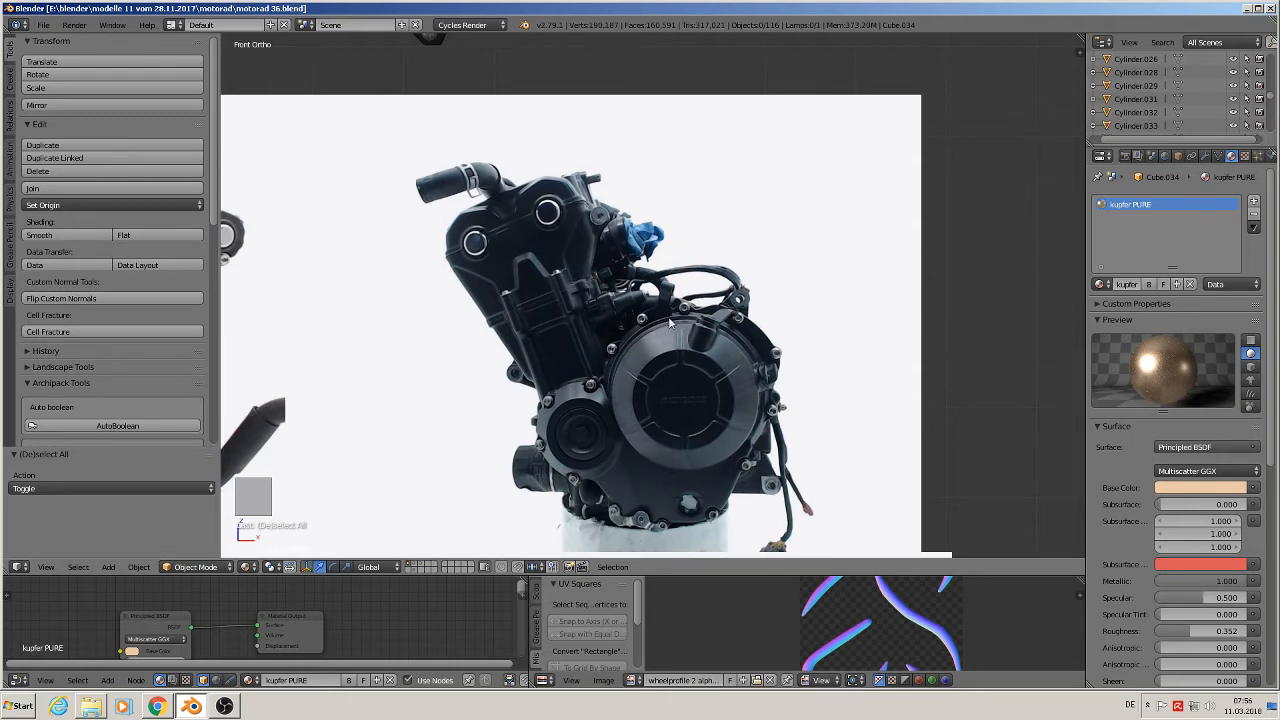
scroll(670, 322, "up", 5)
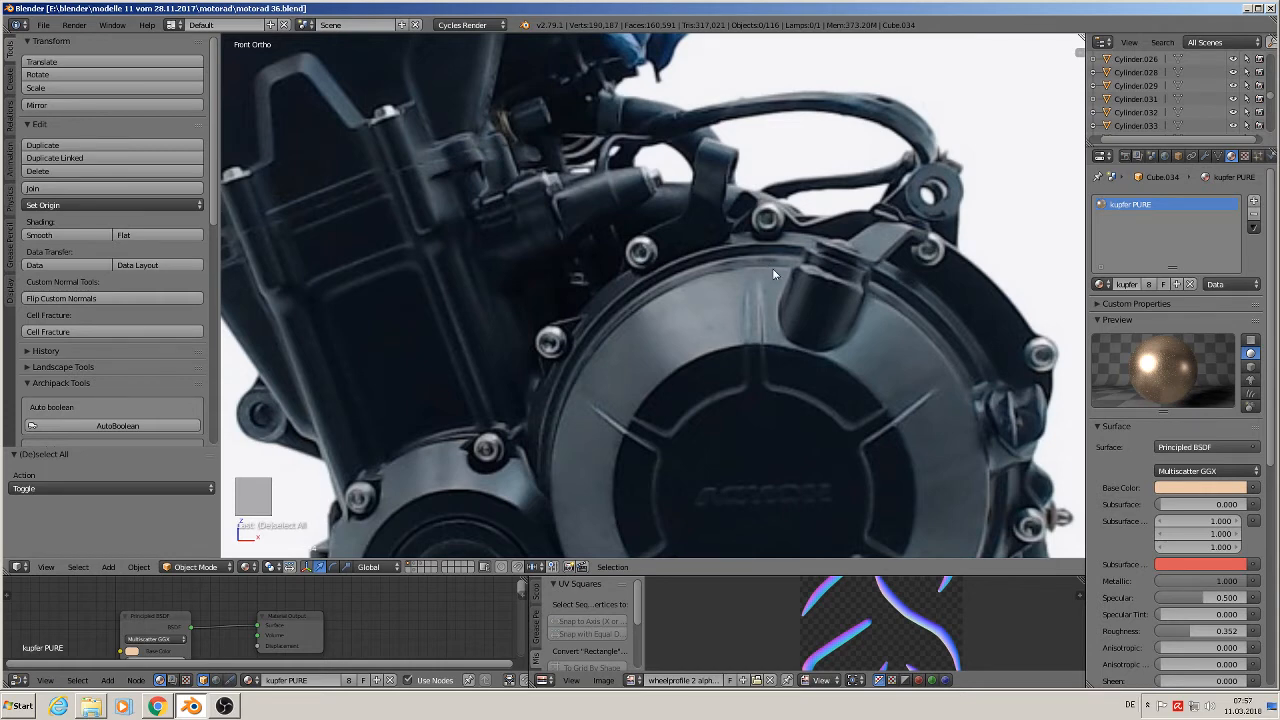
scroll(772, 268, "down", 6)
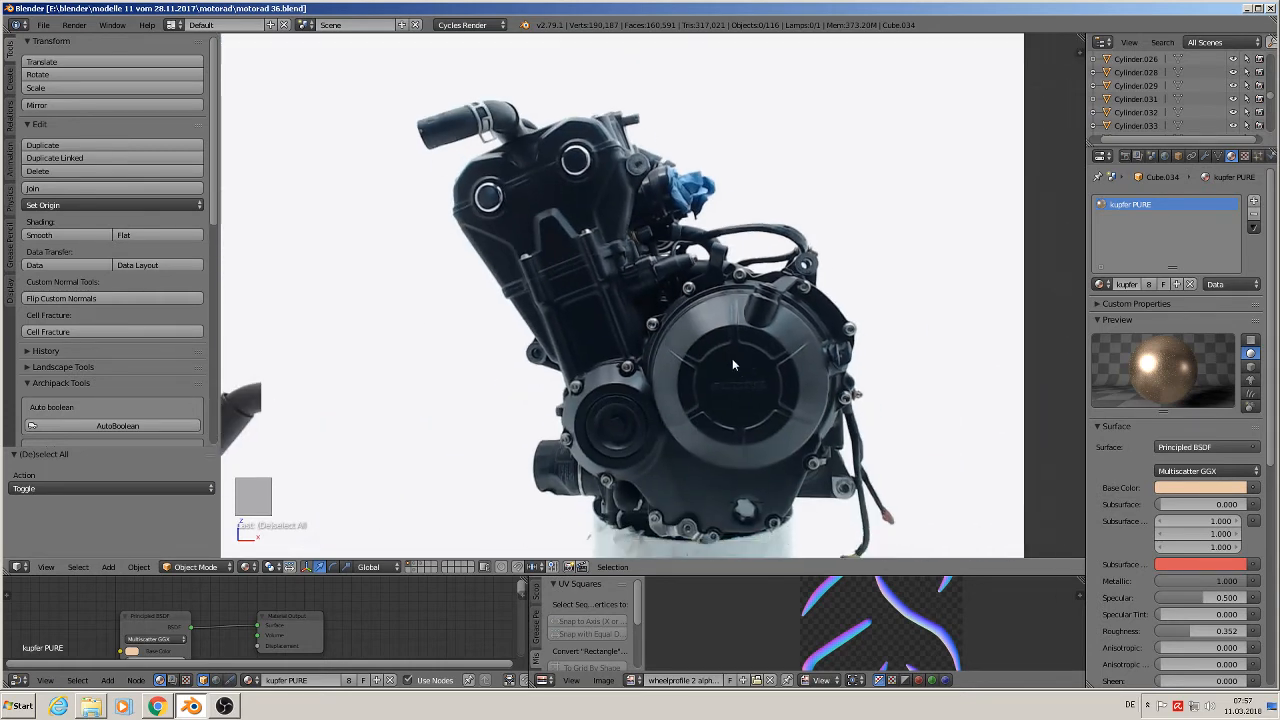
middle_click_drag(732, 365, 682, 318, "shift")
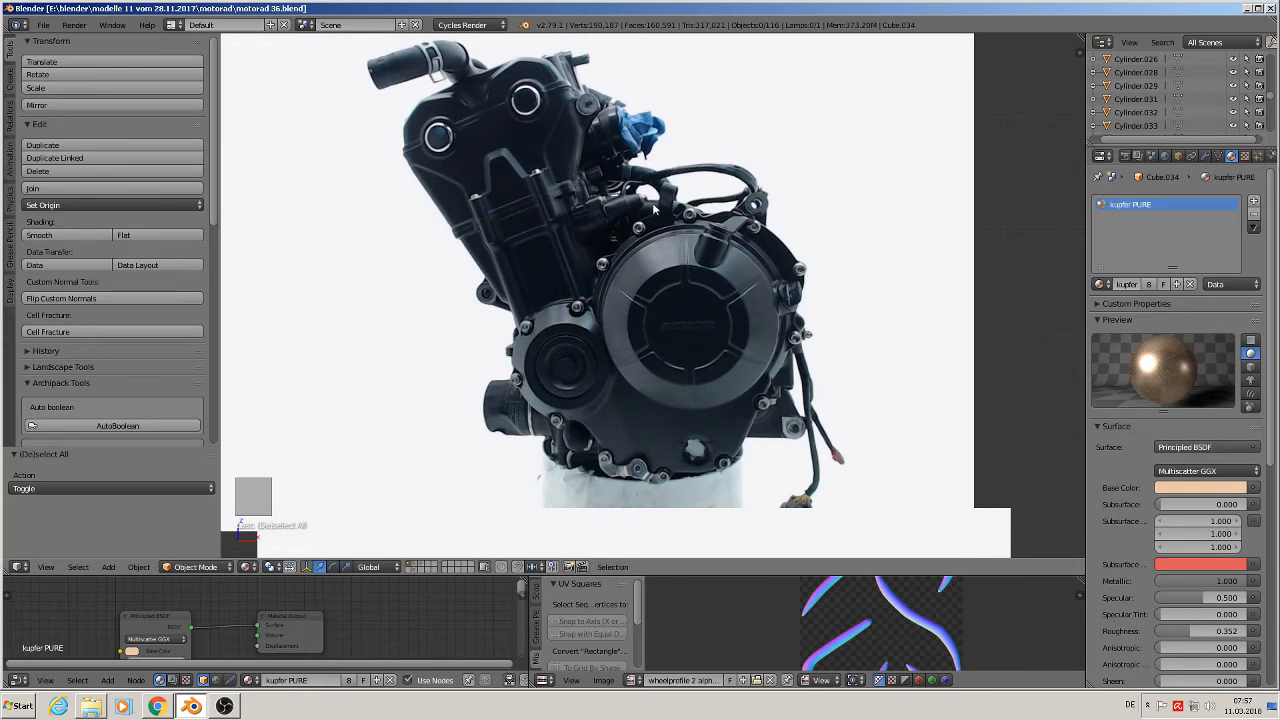
scroll(626, 375, "down", 6)
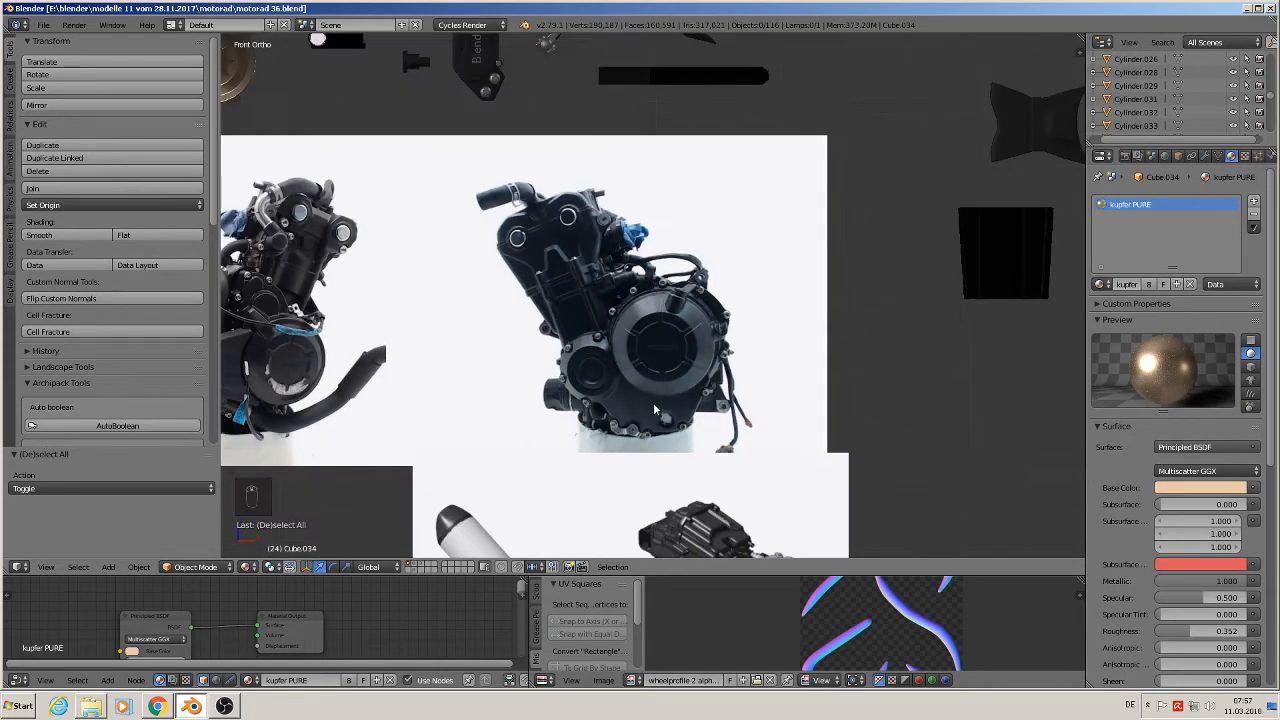
key("KP_1")
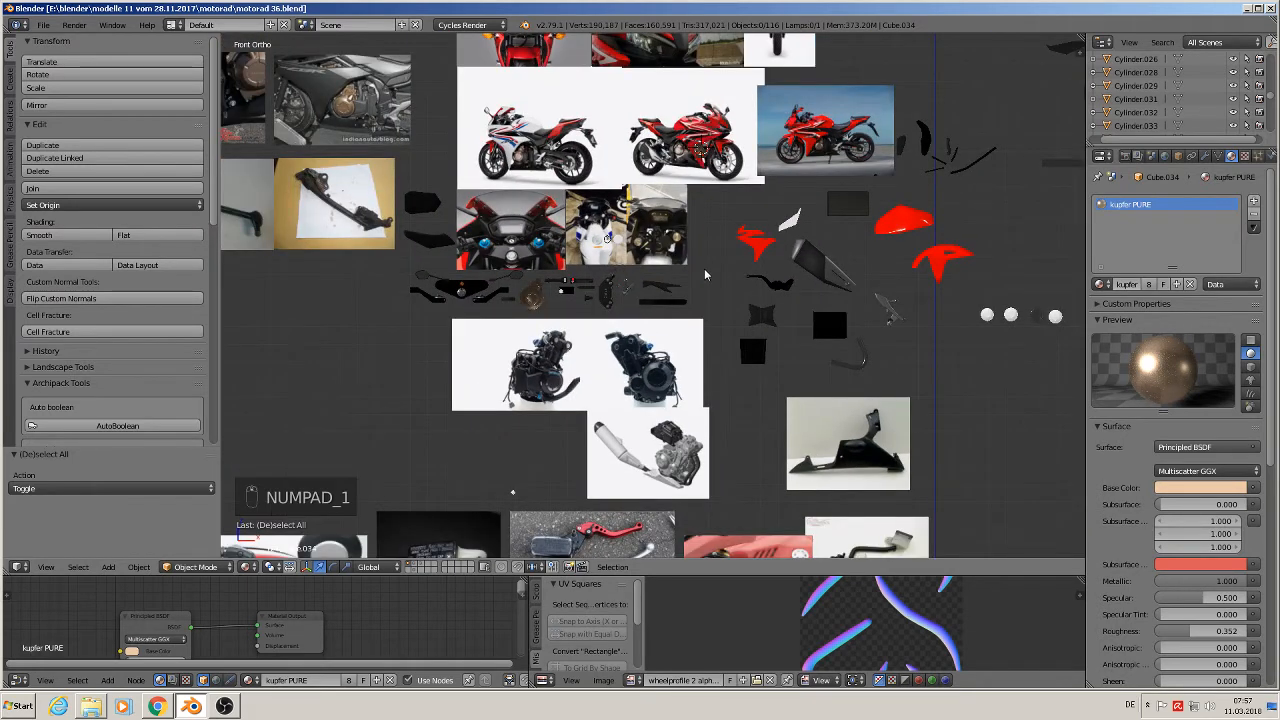
middle_click_drag(720, 157, 640, 395, "shift")
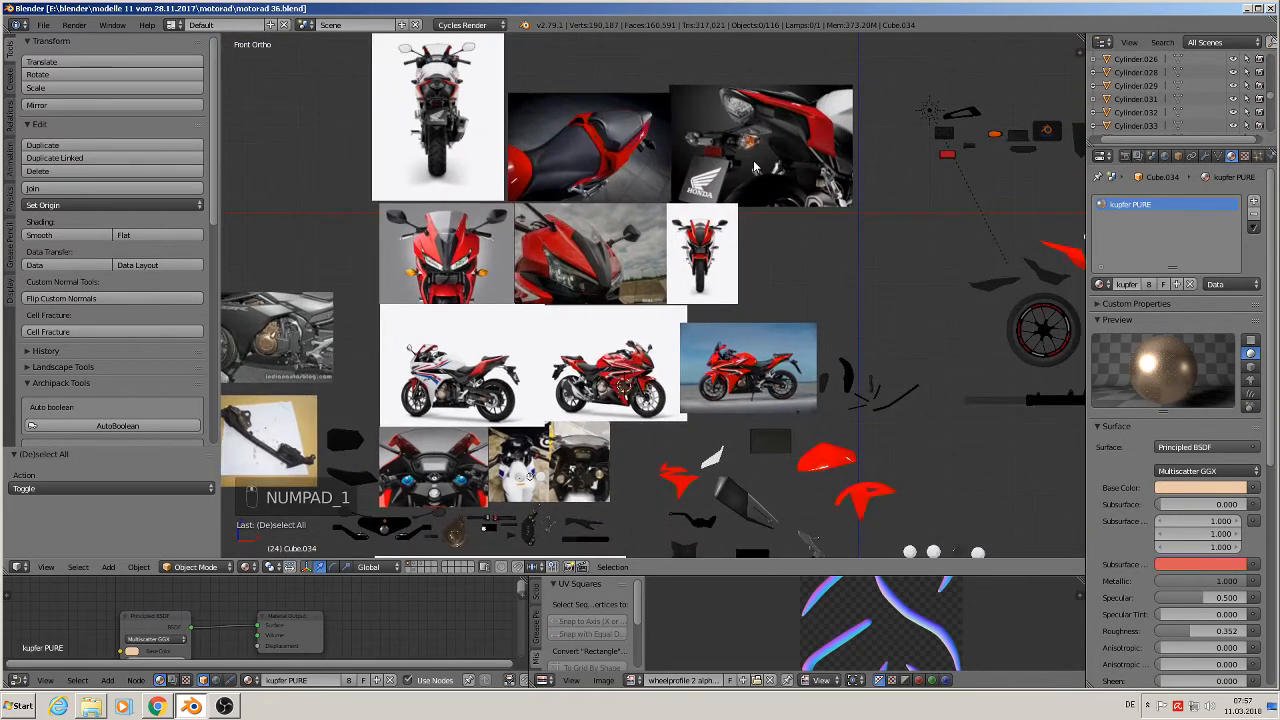
scroll(622, 380, "up", 5)
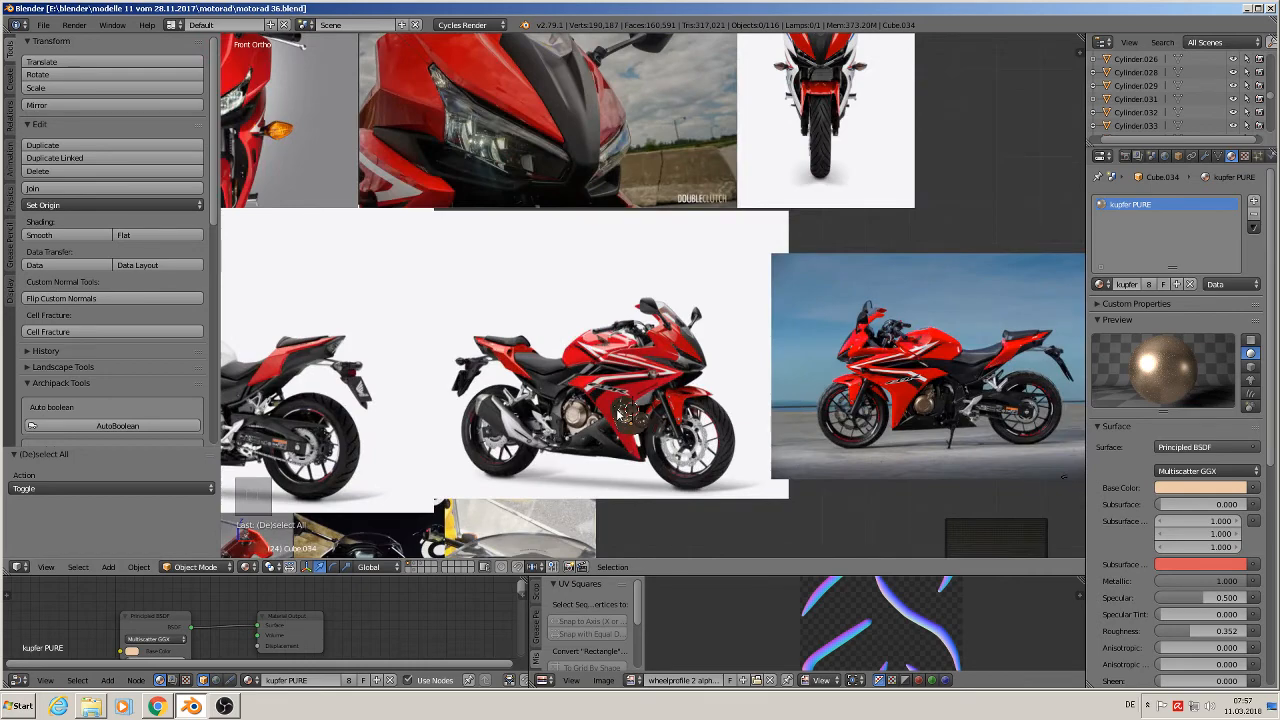
scroll(626, 430, "up", 10)
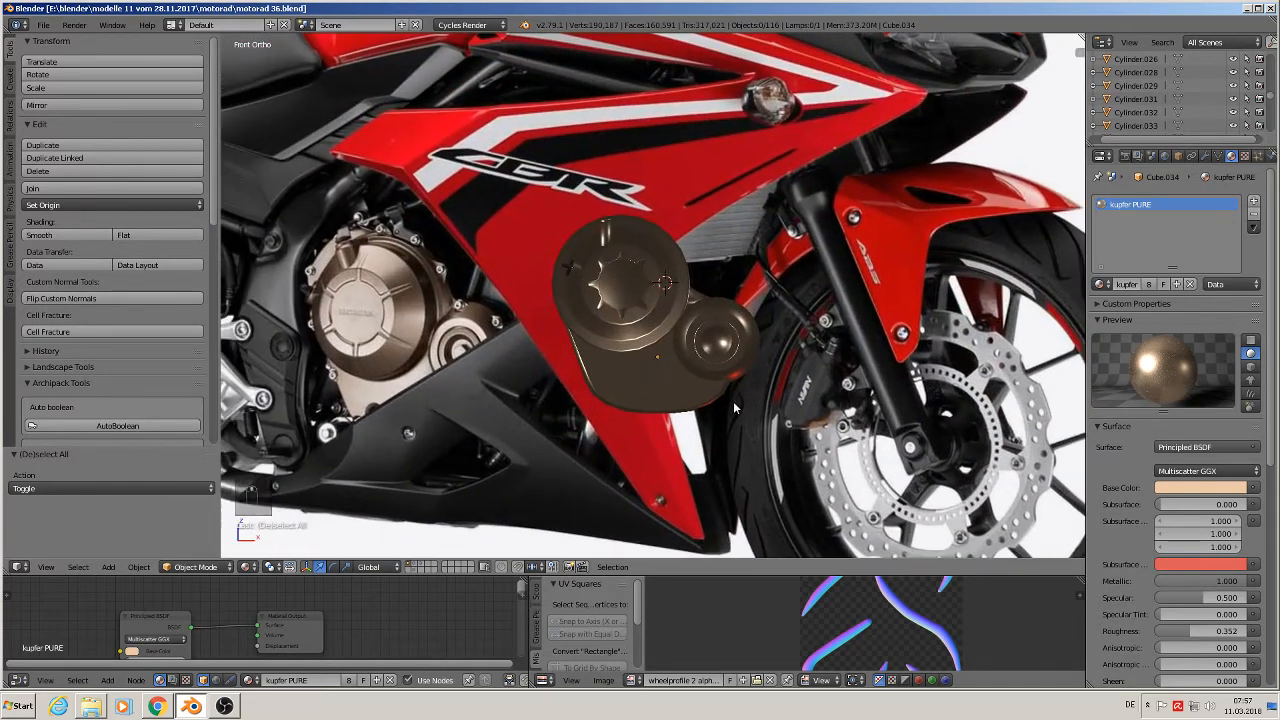
Add a 24-vertex cylinder beside the large bronze cover's outer edge and scale it uniformly to 0.014.
scroll(615, 397, "up", 2)
left_click(486, 284)
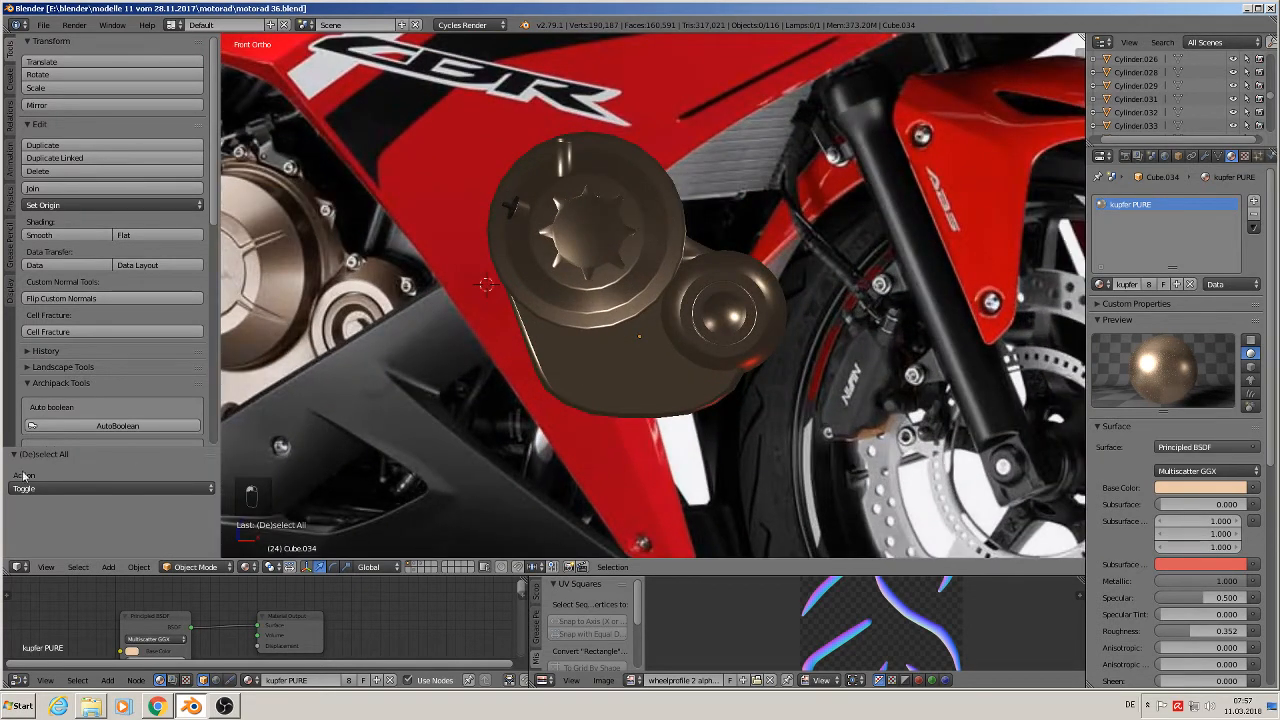
left_click(108, 567)
mouse_move(148, 551)
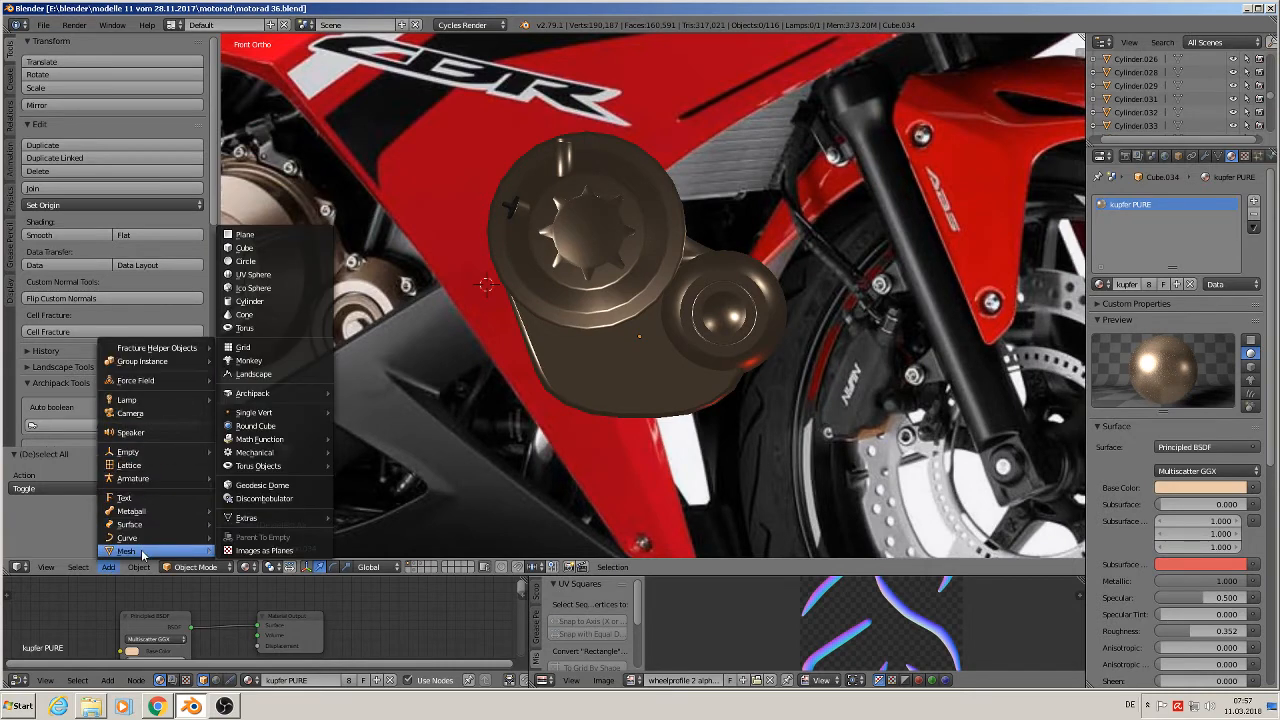
left_click(308, 306)
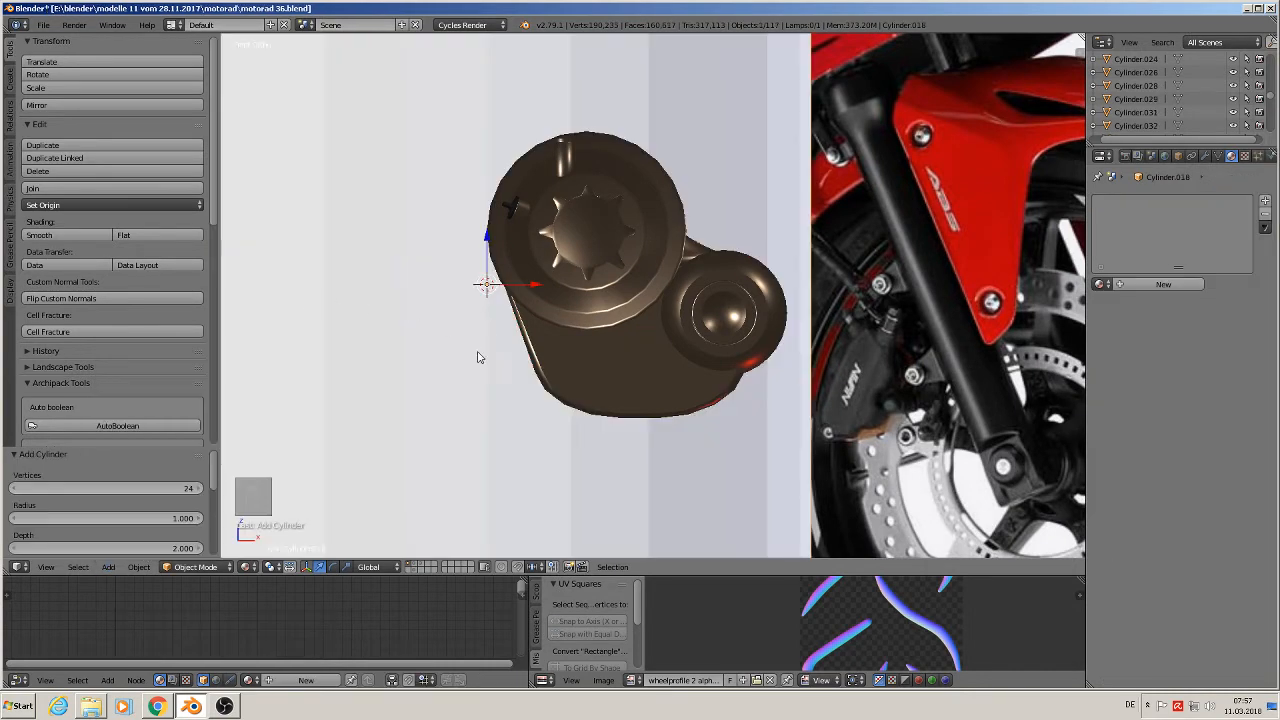
key("s")
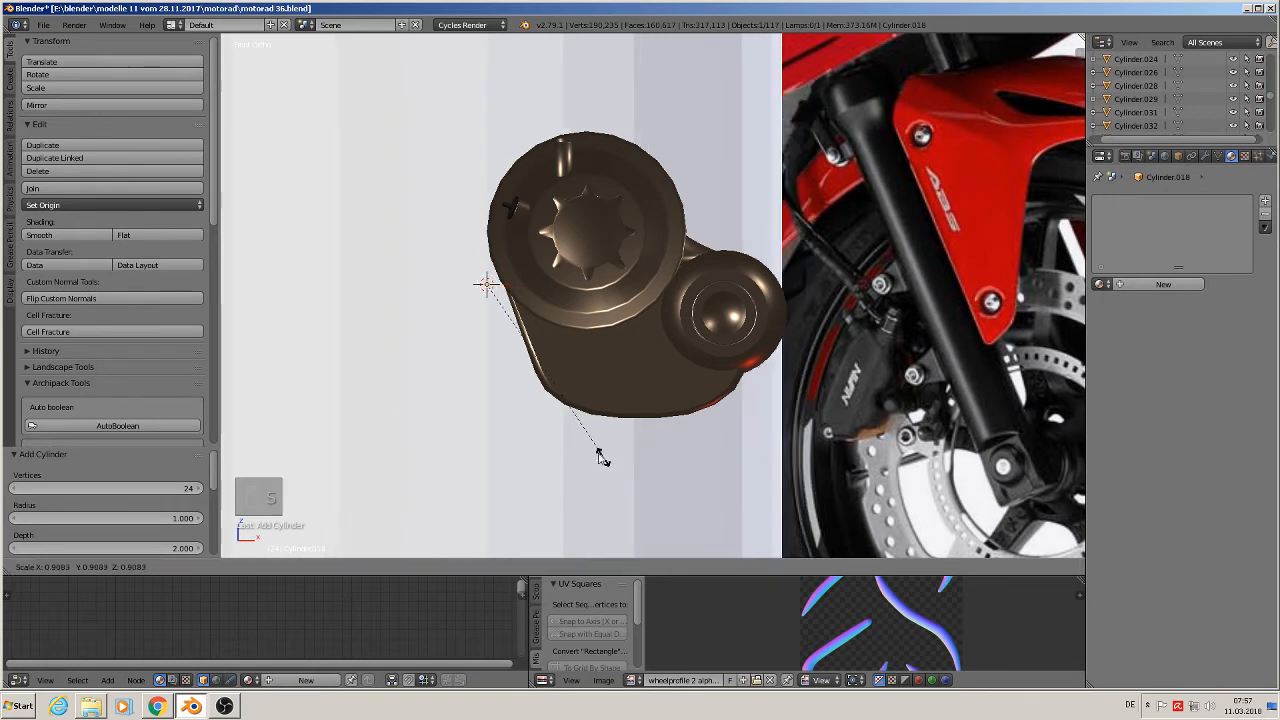
left_click(488, 287)
Rotate the small cylinder 90° about the X axis so that it points forward.
key("r")
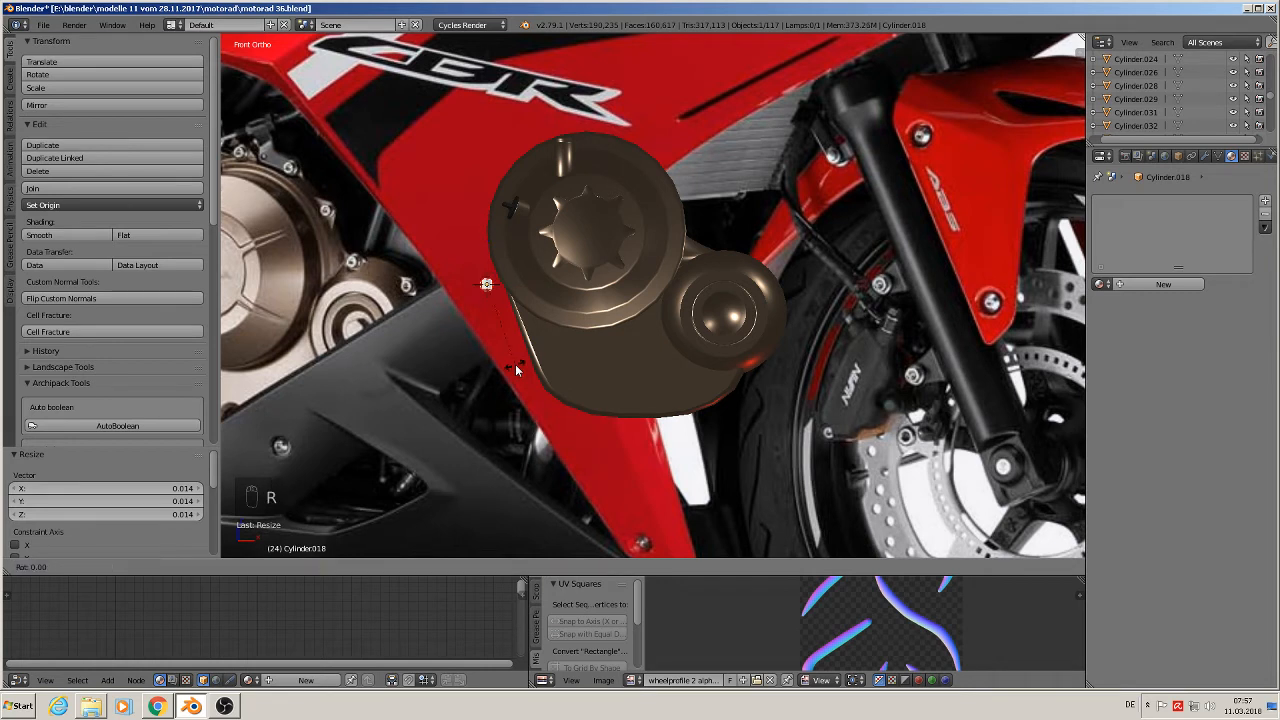
key("x")
key("9")
key("0")
key("Return")
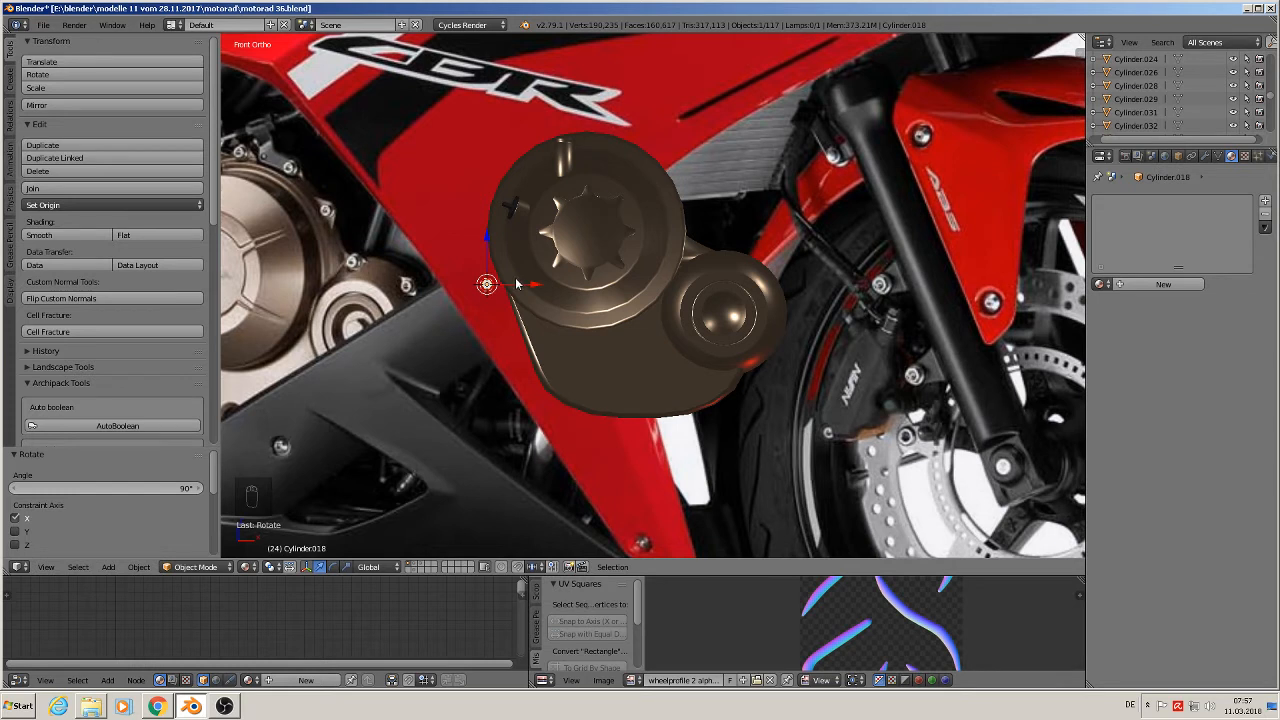
Move the cylinder about 0.766 X and 0.101 Z to the small cover's upper rim and scale it by 1.523.
key("g")
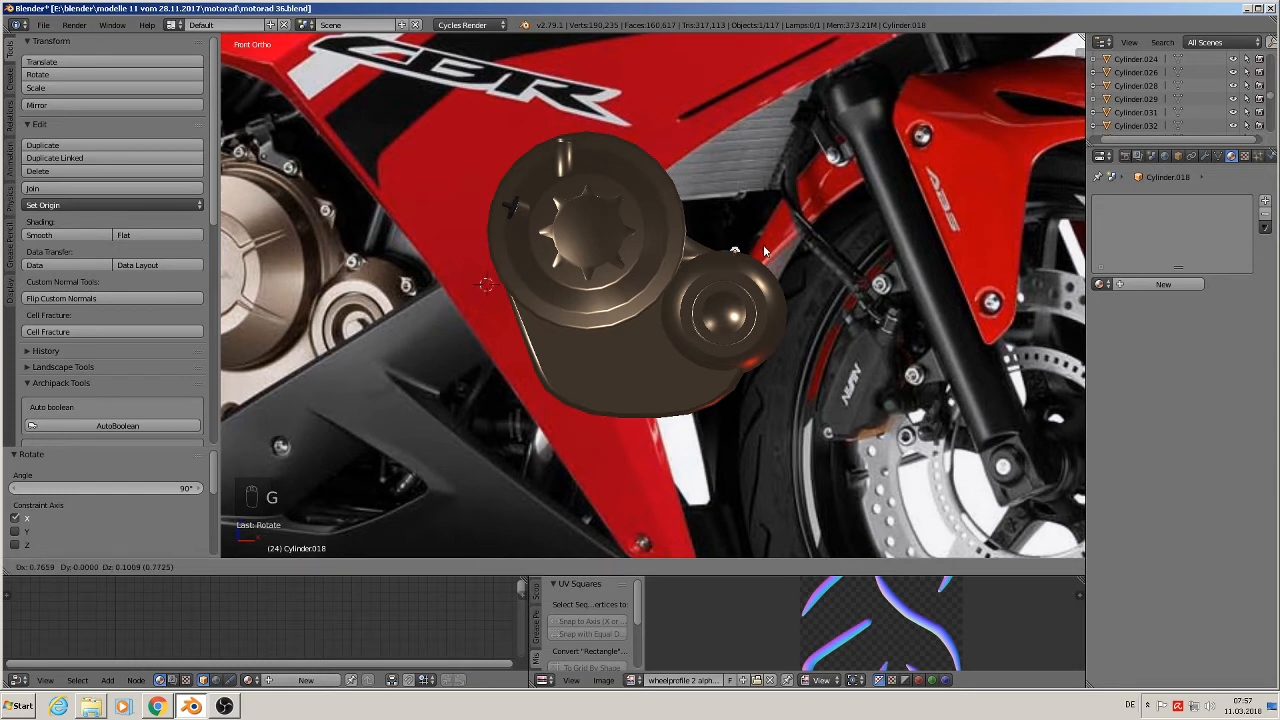
left_click(764, 247)
key("s")
left_click(788, 261)
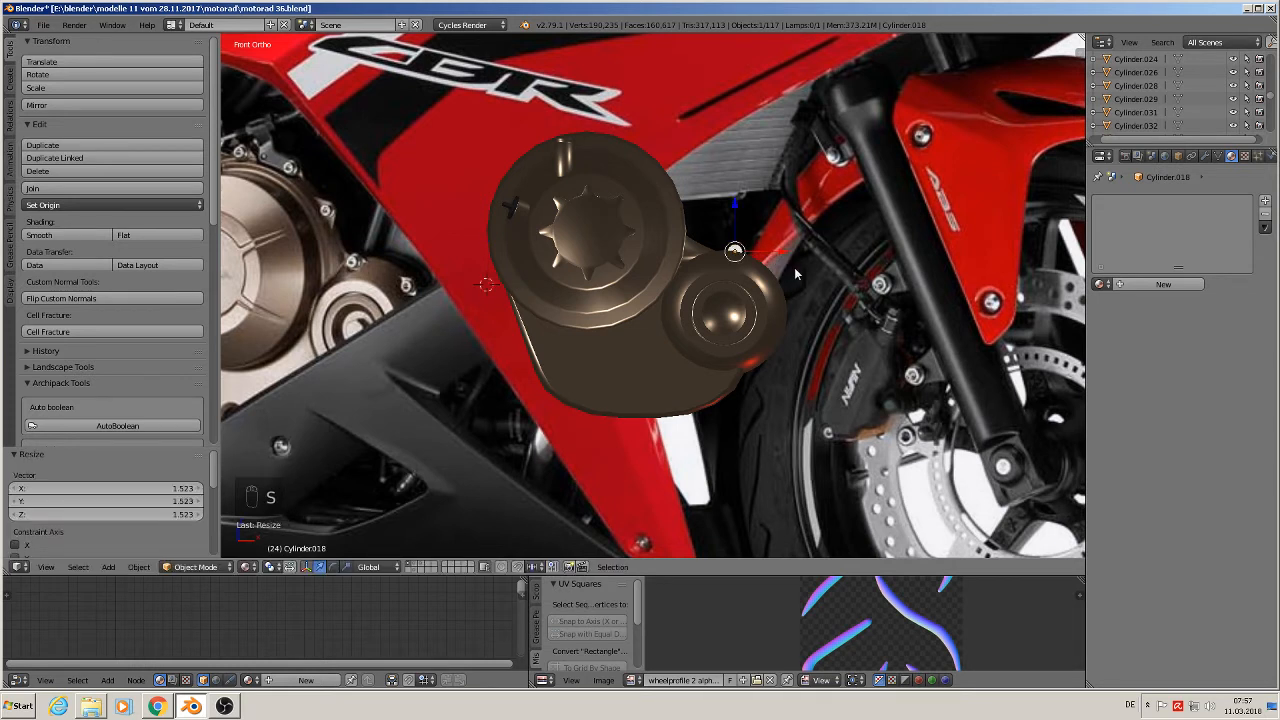
Move the cylinder -2.818 along Y to bring it to the depth of the small cover.
key("KP_7")
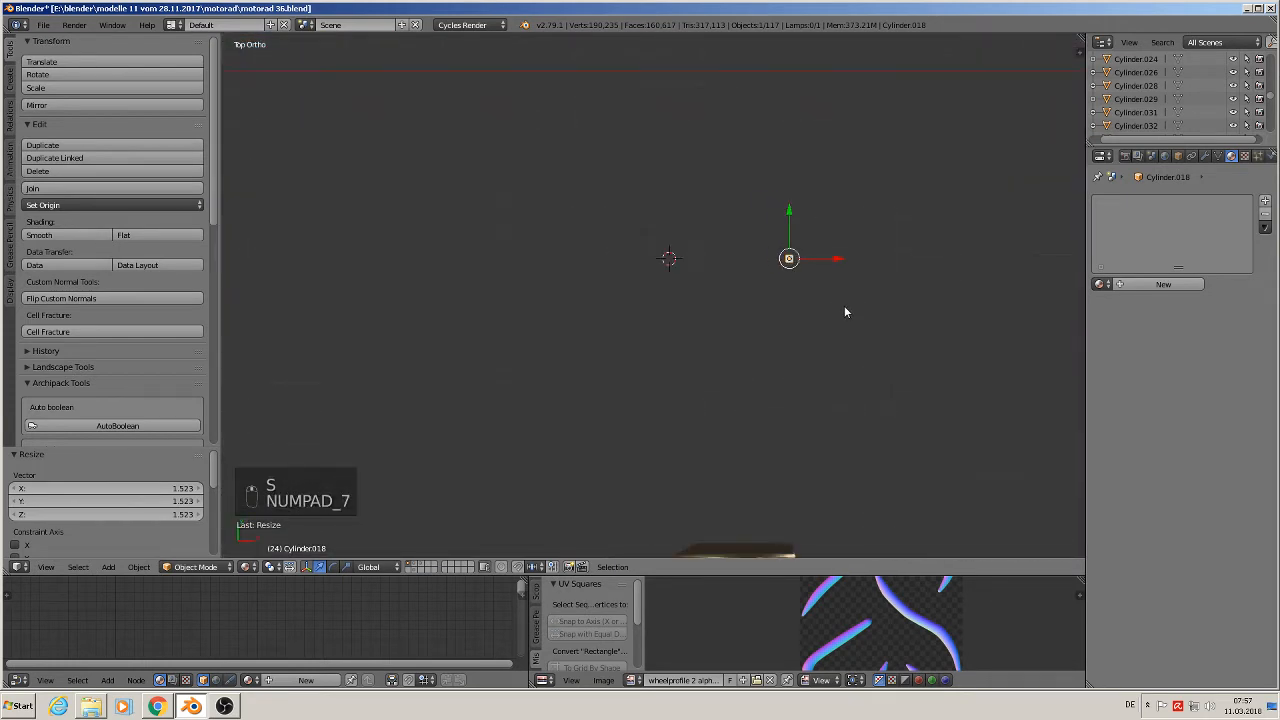
middle_click_drag(854, 346, 768, 149, "shift")
left_click_drag(702, 40, 719, 502)
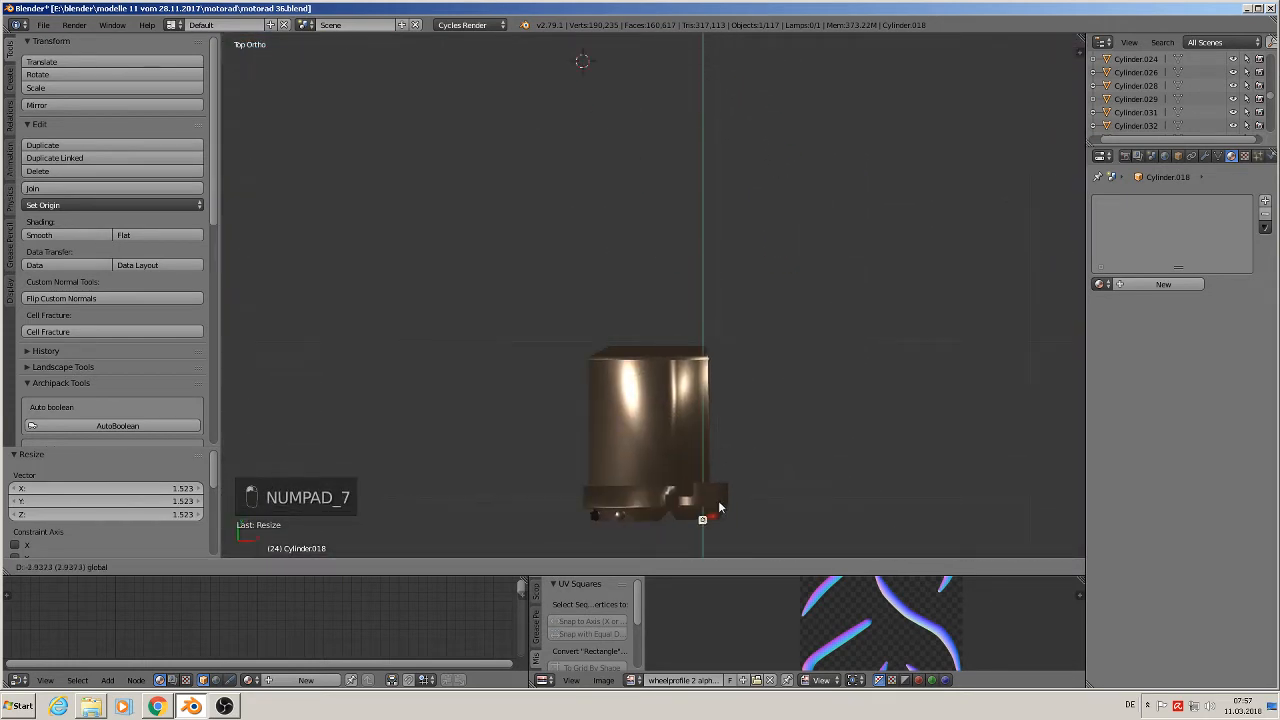
left_click(723, 480)
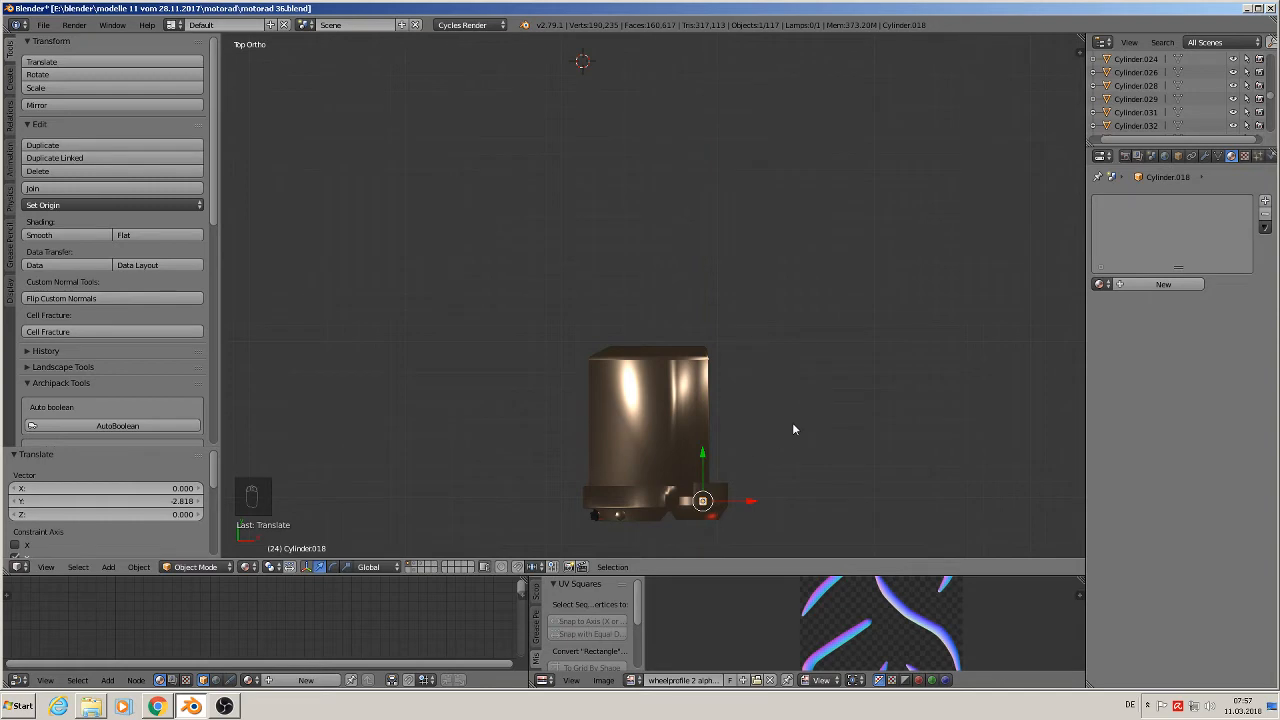
Shift the cylinder slightly forward along Y so that its front end sticks out of the small cover's upper rim.
key("KP_1")
key("KP_Decimal")
scroll(790, 418, "down", 5)
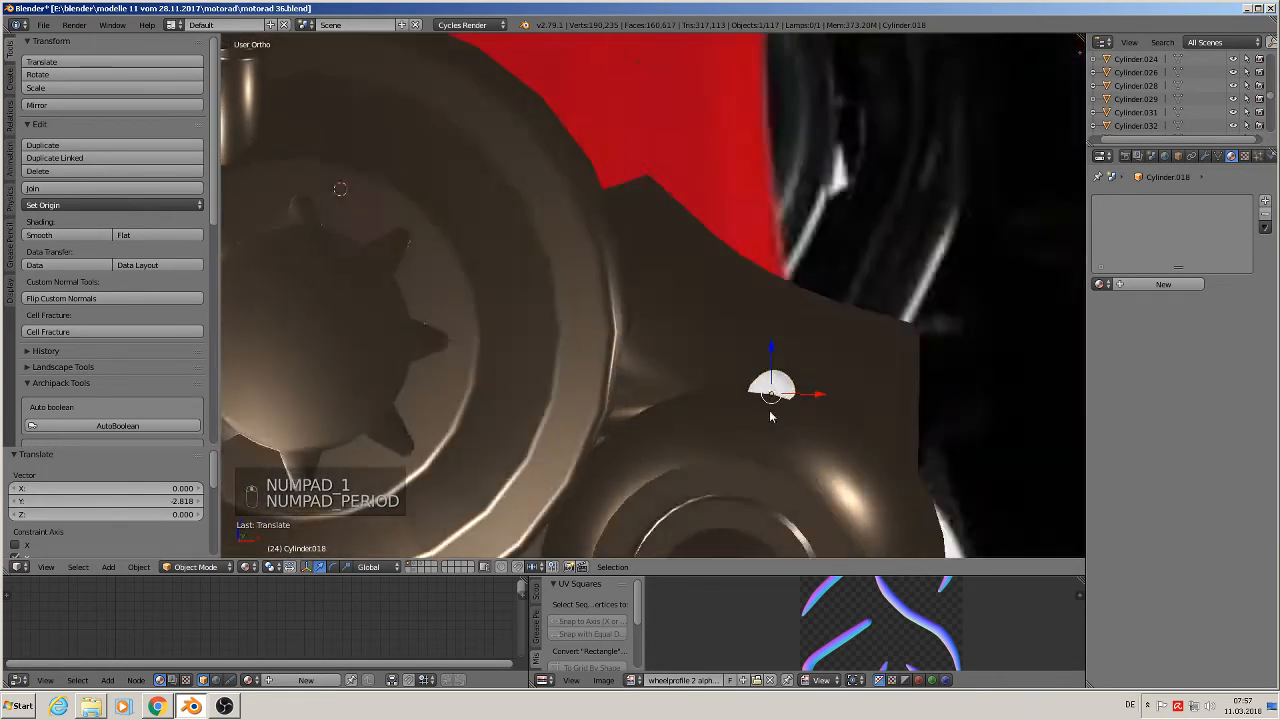
middle_click_drag(770, 415, 717, 414)
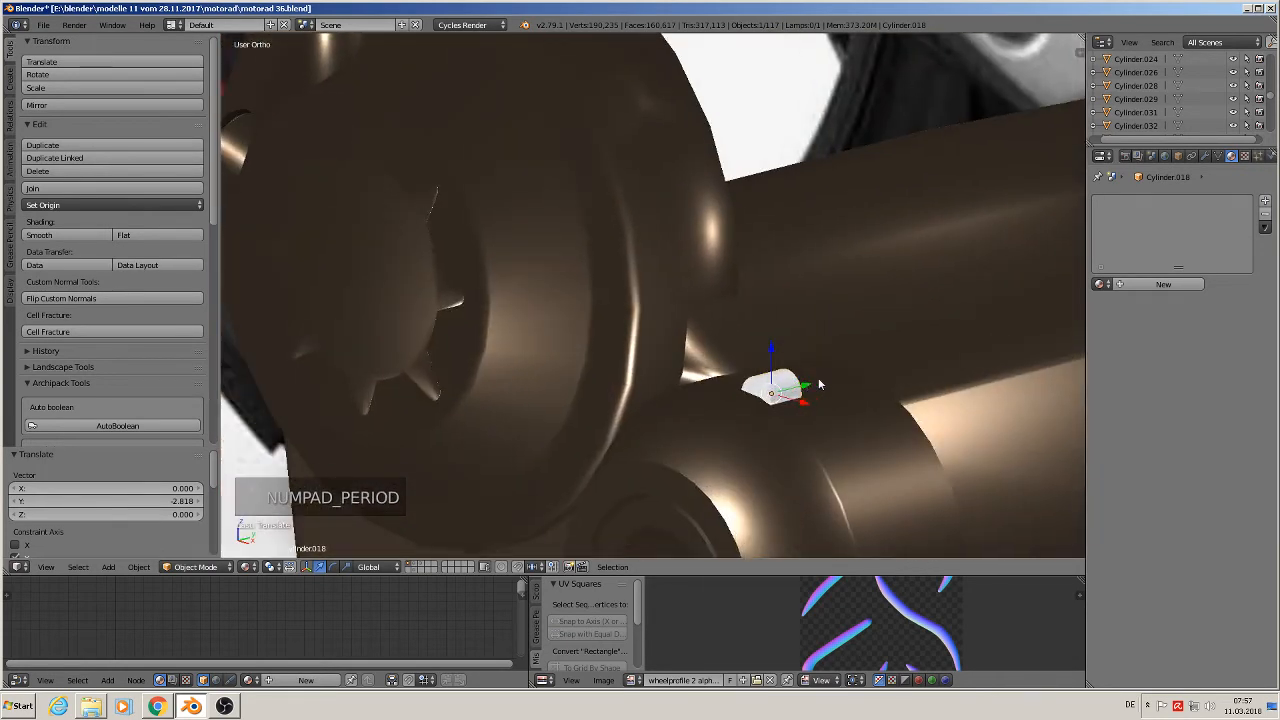
key("g")
key("y")
left_click(787, 393)
key("Tab")
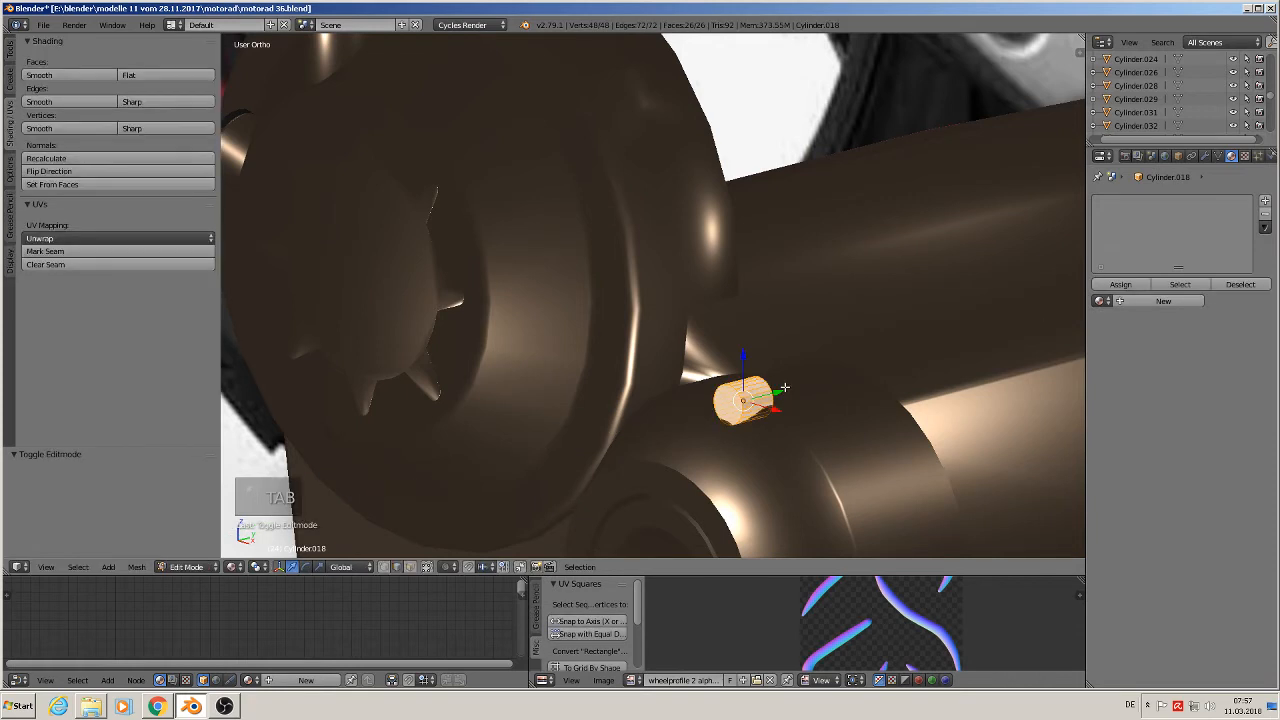
key("Tab")
key("g")
key("y")
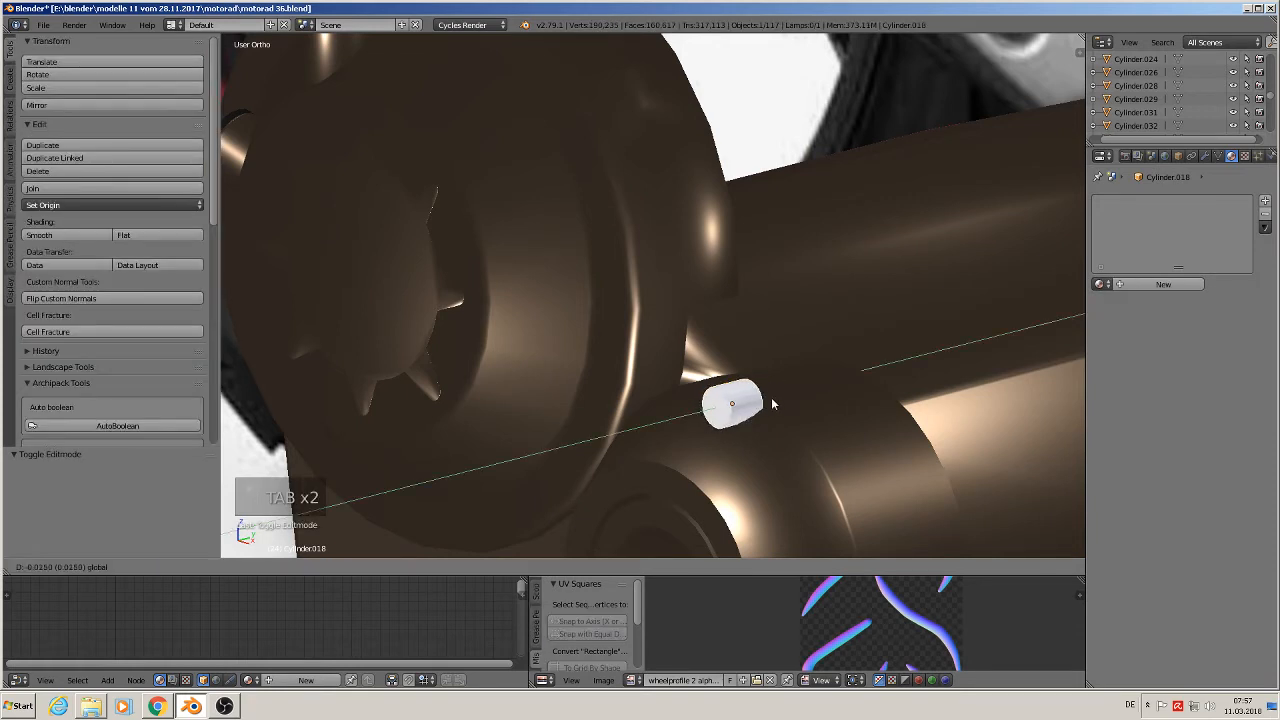
left_click(774, 398)
Lengthen the cylinder by moving its rear end loop 0.151 along Y.
key("Tab")
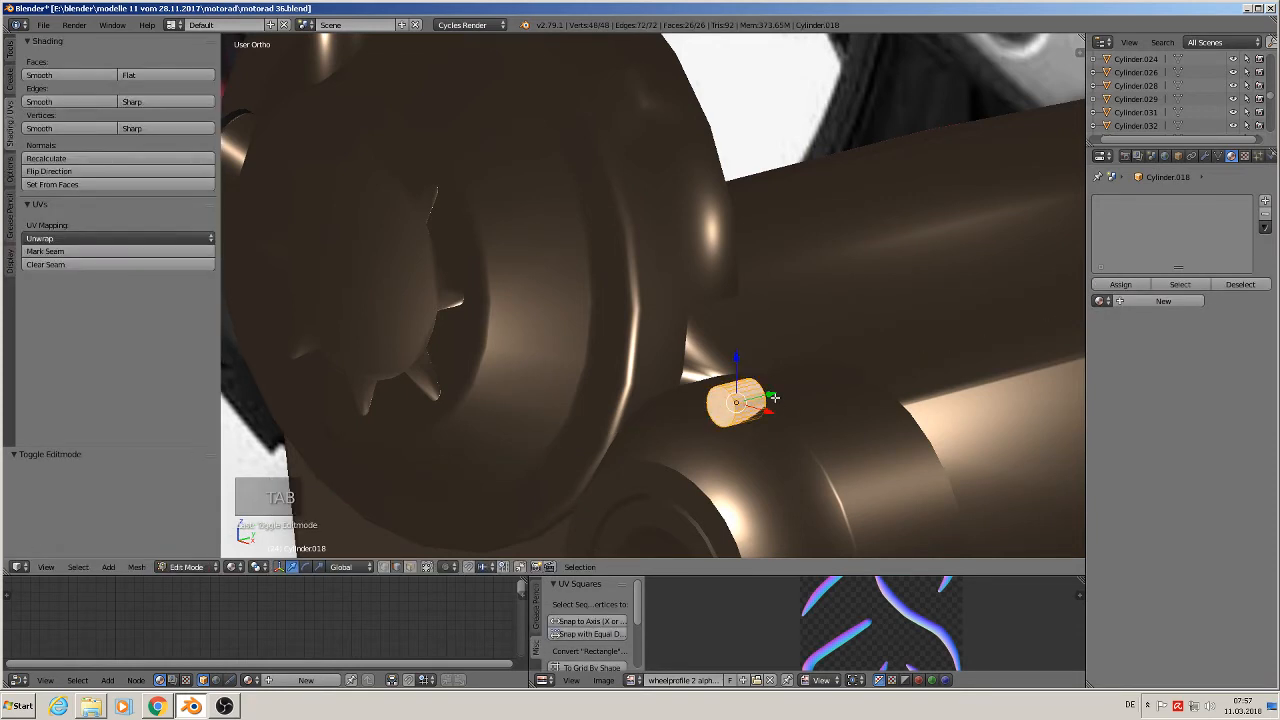
key("a")
right_click(765, 384, "alt")
left_click_drag(781, 390, 896, 371)
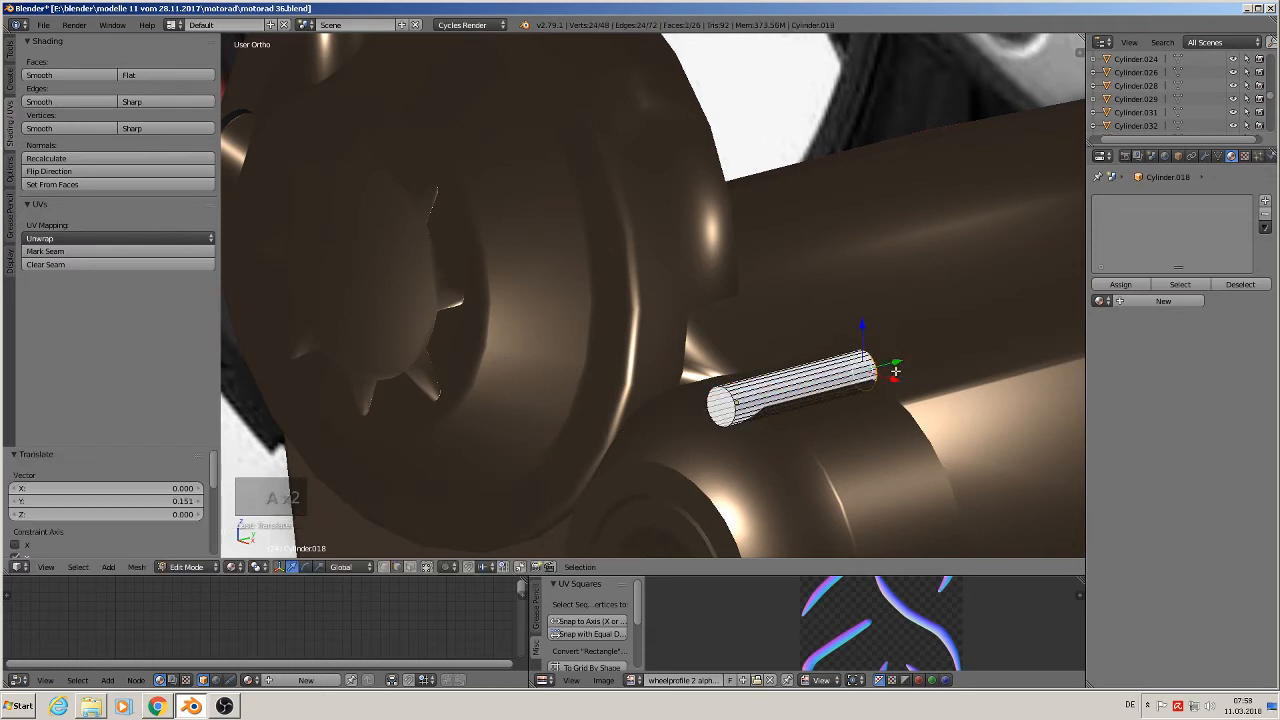
Bevel the rim of the cylinder's front end with an offset of 0.066 and one segment.
scroll(810, 400, "up", 3)
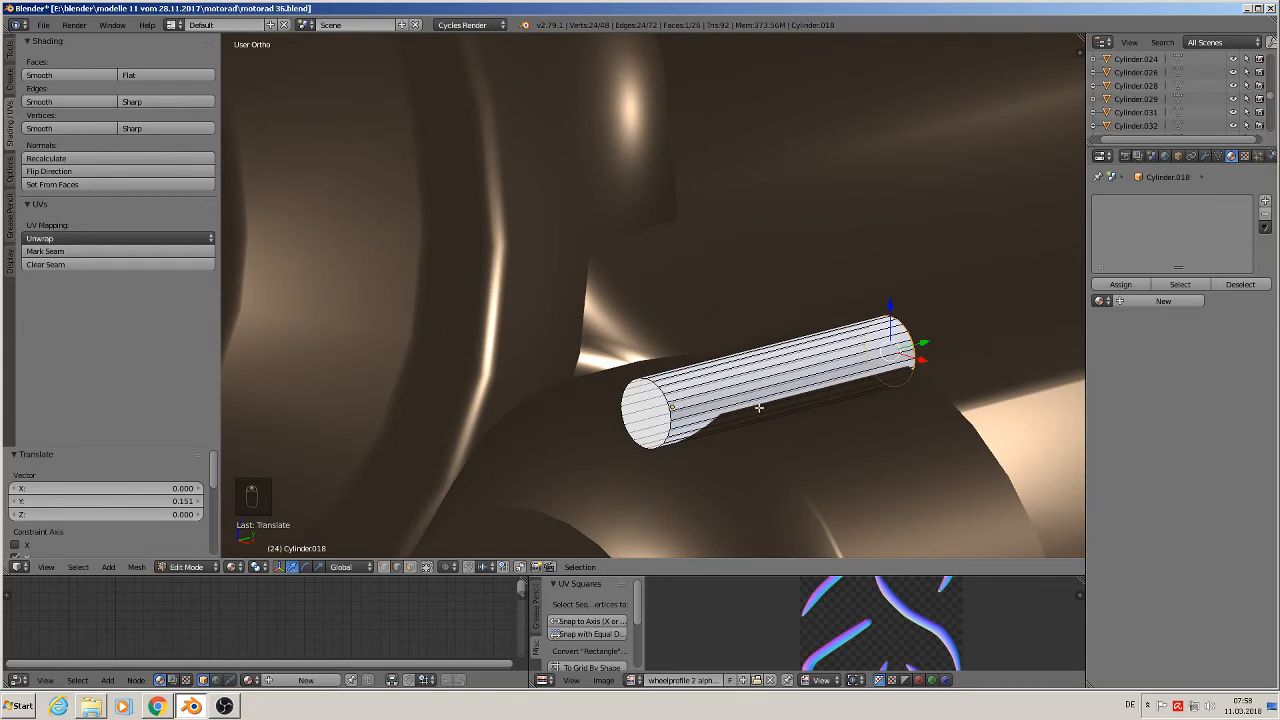
right_click(672, 406, "alt")
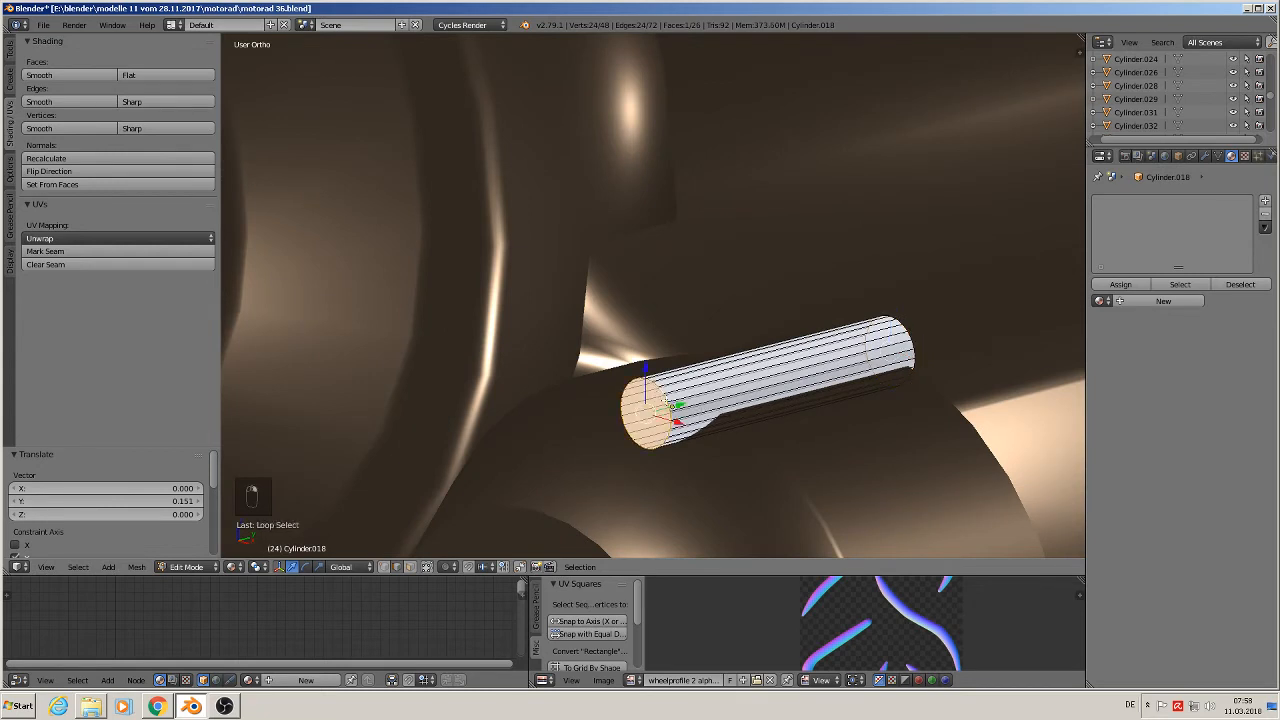
key("ctrl+b")
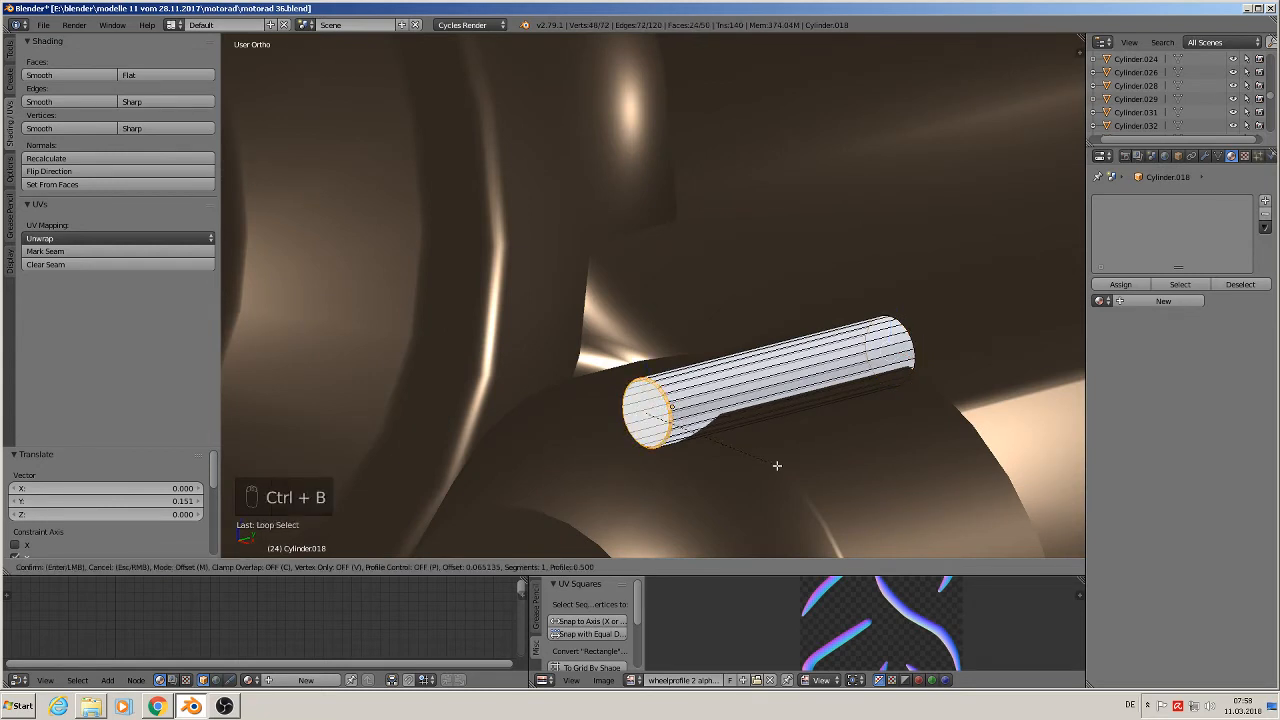
left_click(778, 466)
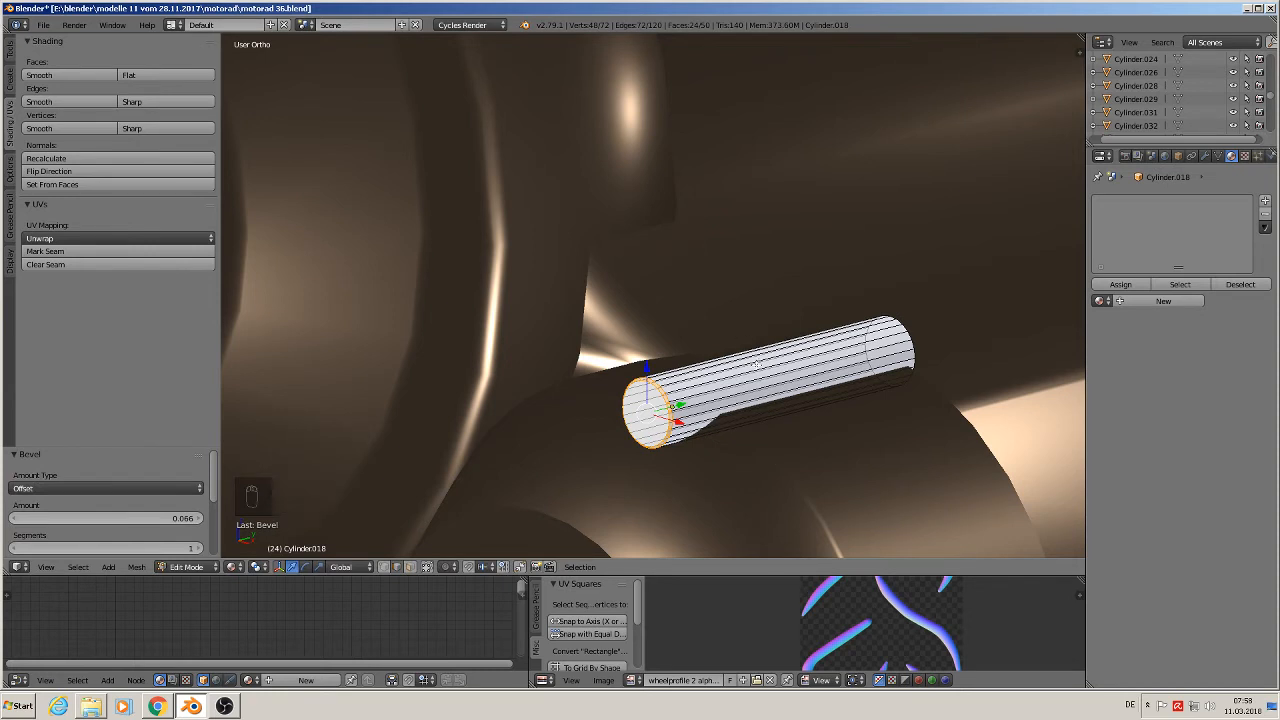
Add two edge loops around the cylinder, one close to its bevelled front end and one near its rear end.
key("ctrl+r")
left_click(752, 366)
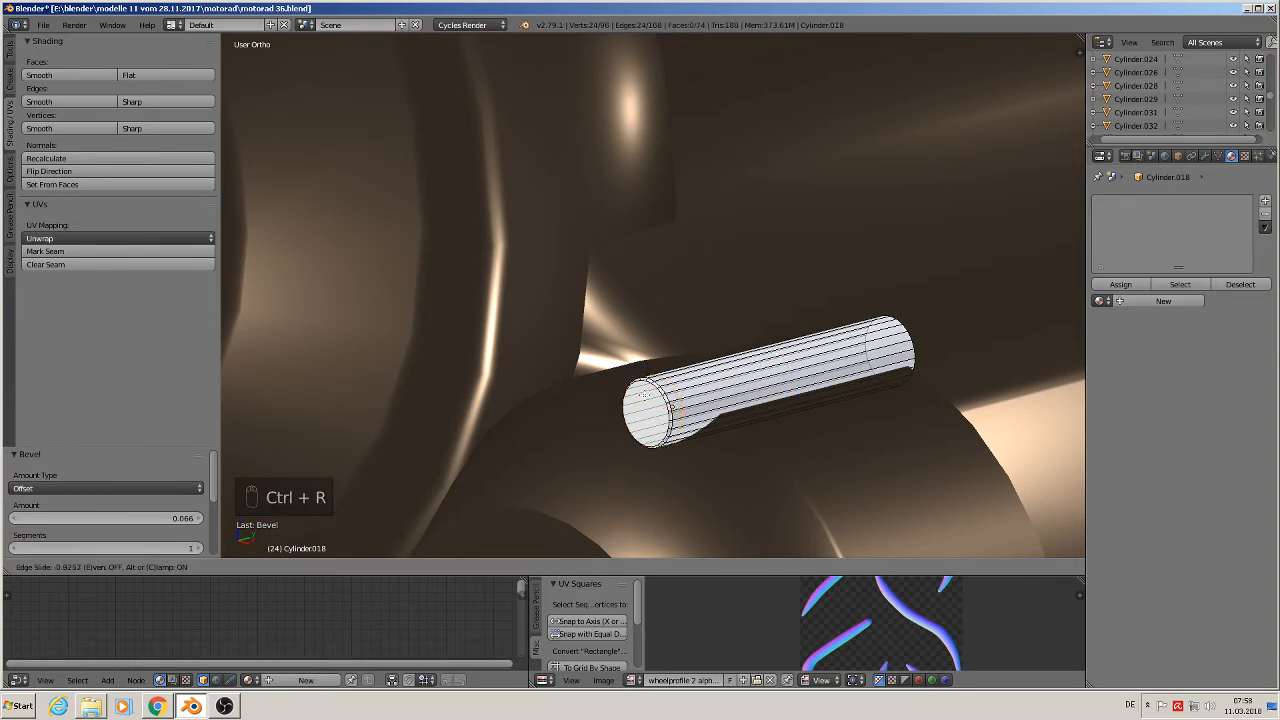
left_click(634, 399)
key("ctrl+r")
left_click(757, 359)
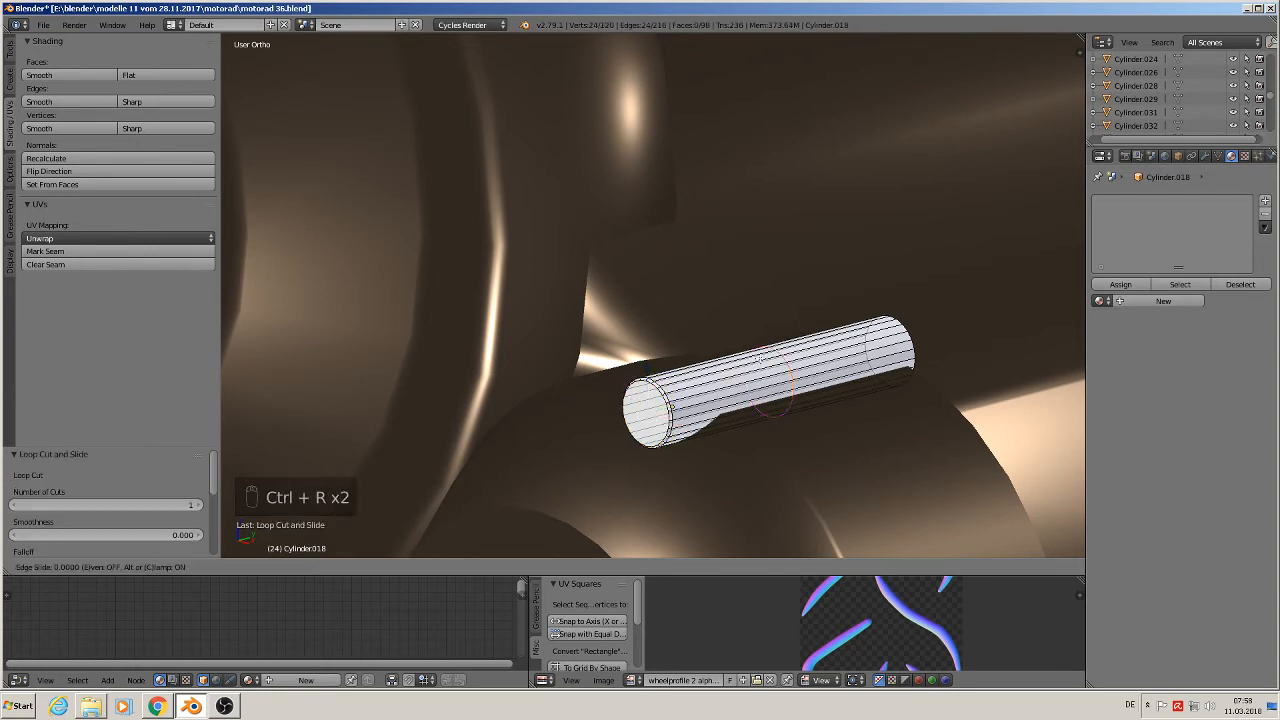
left_click(873, 321)
Shade the cylinder smooth in Object Mode and assign it the existing kupfer PURE material.
key("Tab")
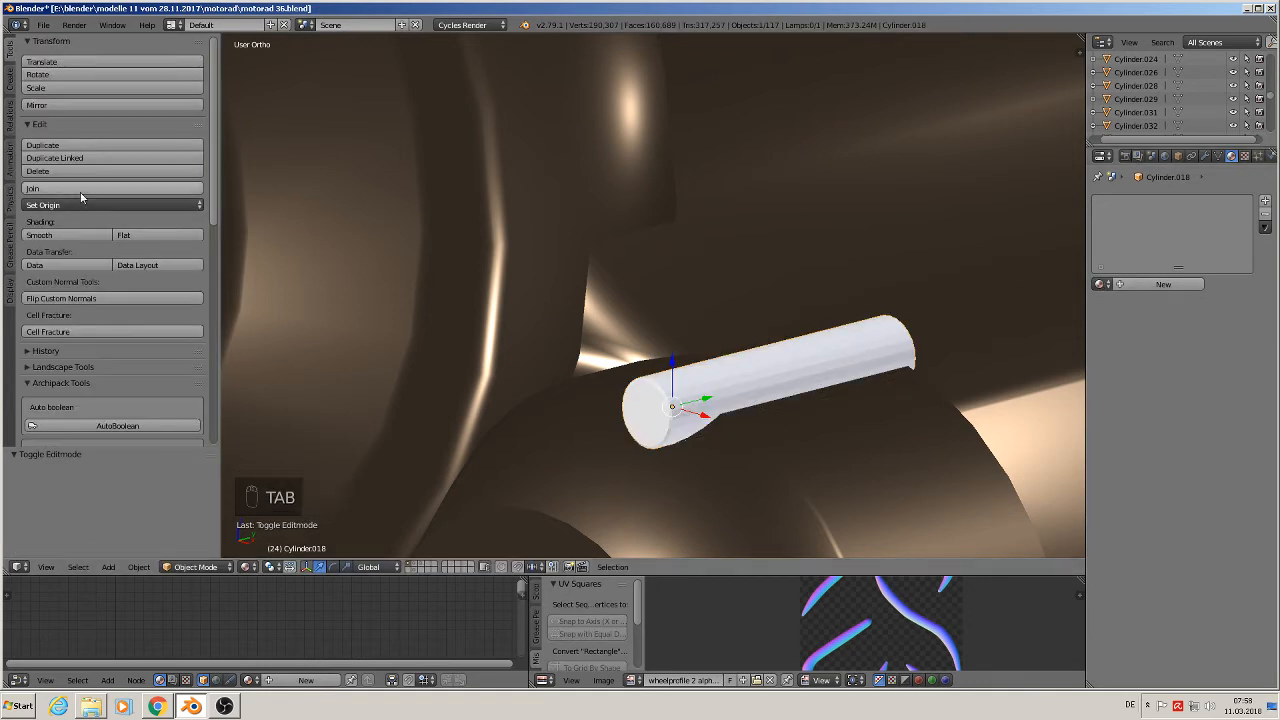
left_click(67, 233)
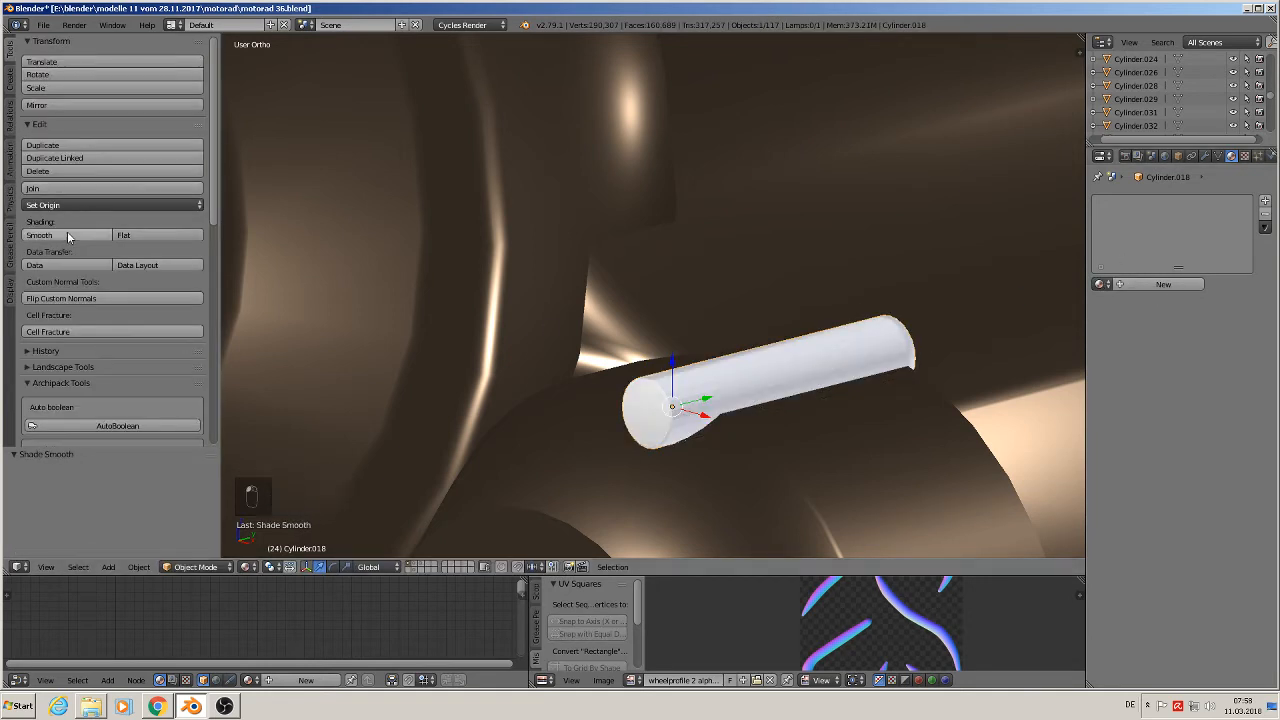
left_click(1102, 284)
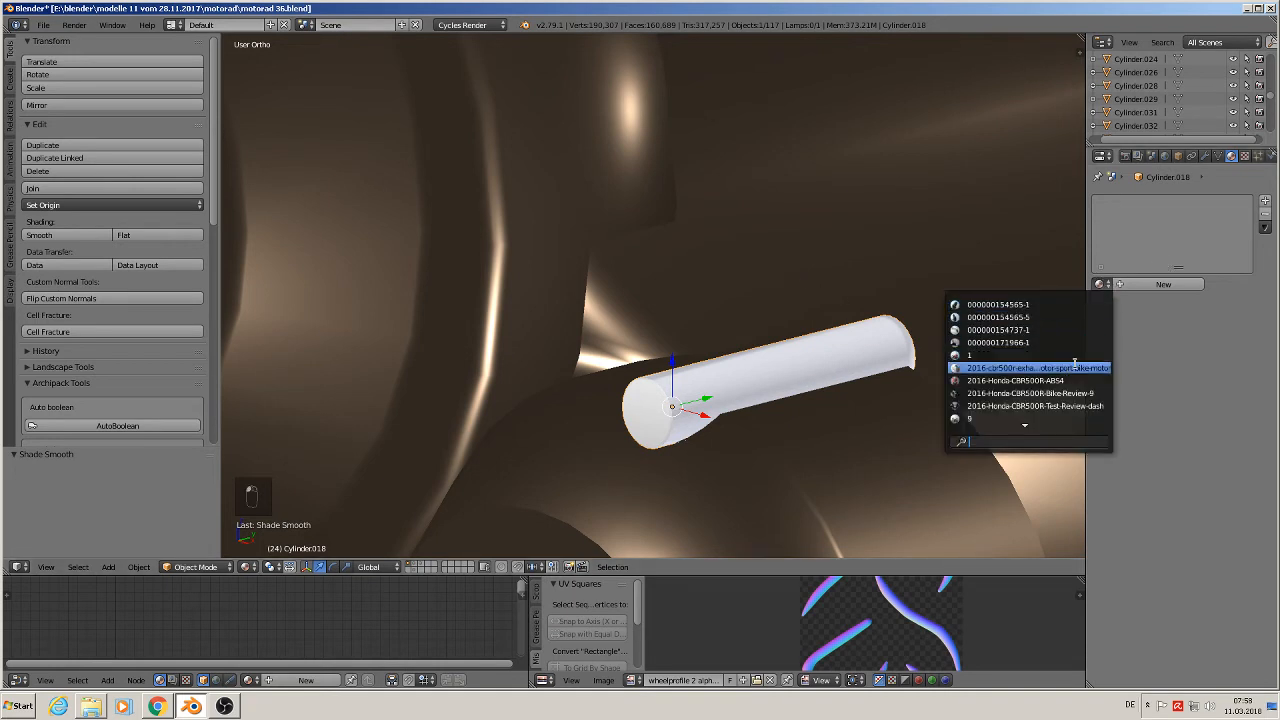
type("kup")
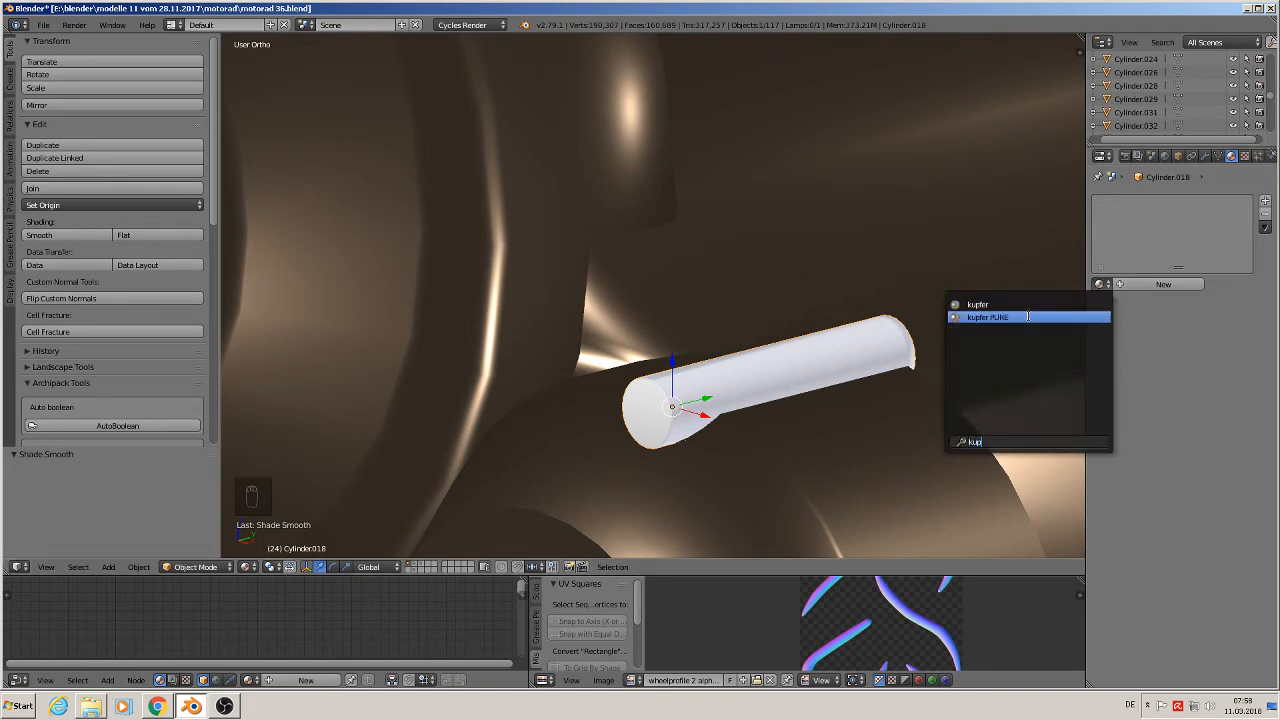
left_click(1028, 316)
middle_click_drag(955, 362, 994, 353)
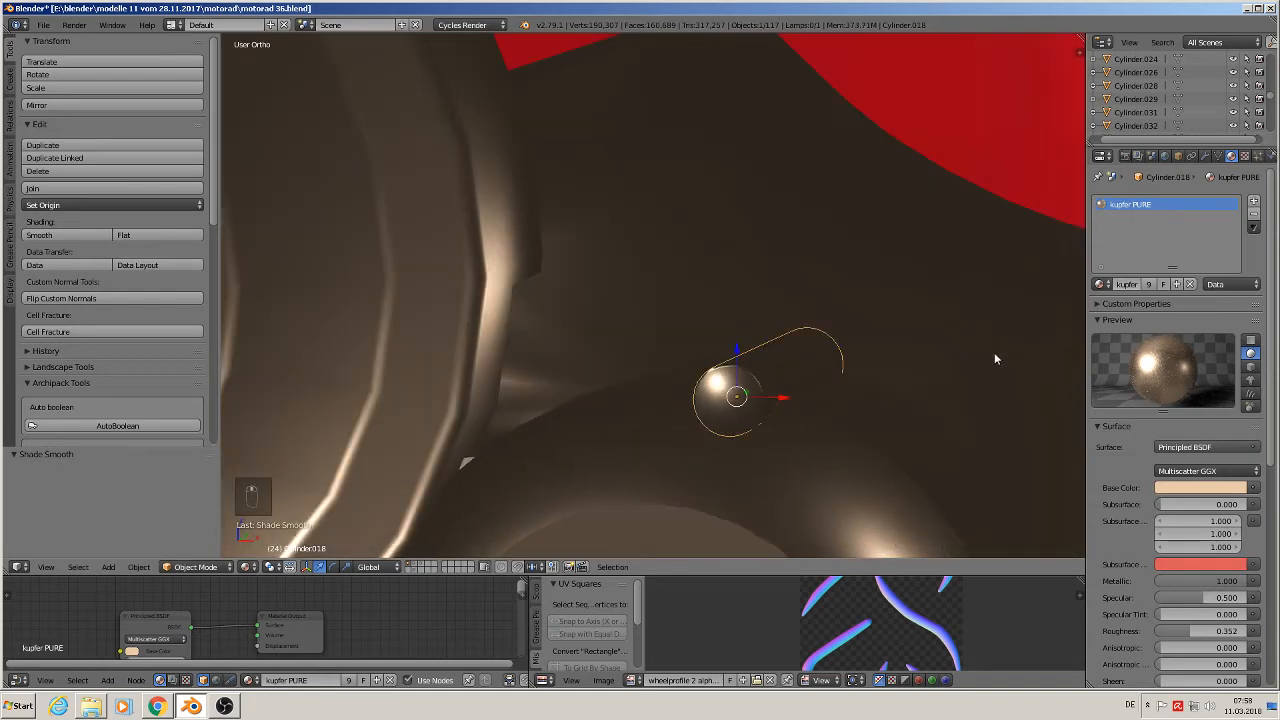
key("a")
Place three copies of the cylinder in front view, two along the small cover's right rim and one at its lower edge.
key("KP_1")
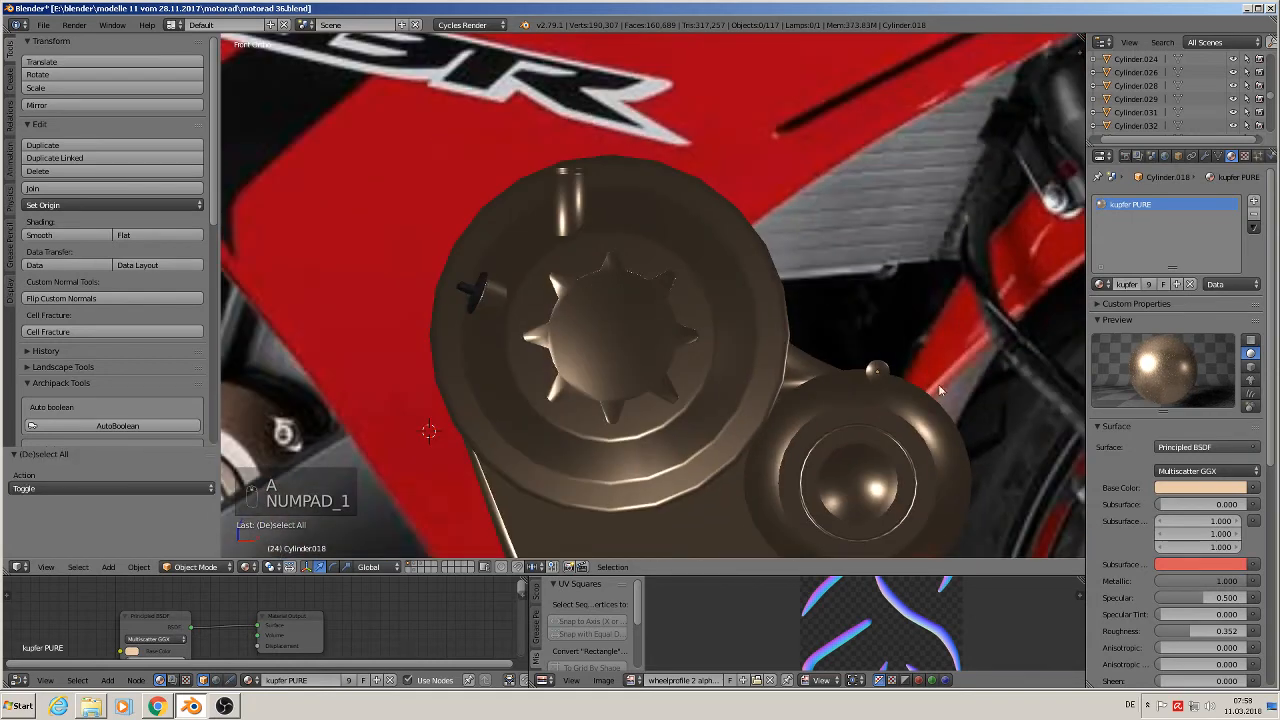
middle_click_drag(949, 408, 784, 239, "shift")
scroll(784, 239, "up", 1)
right_click(706, 204)
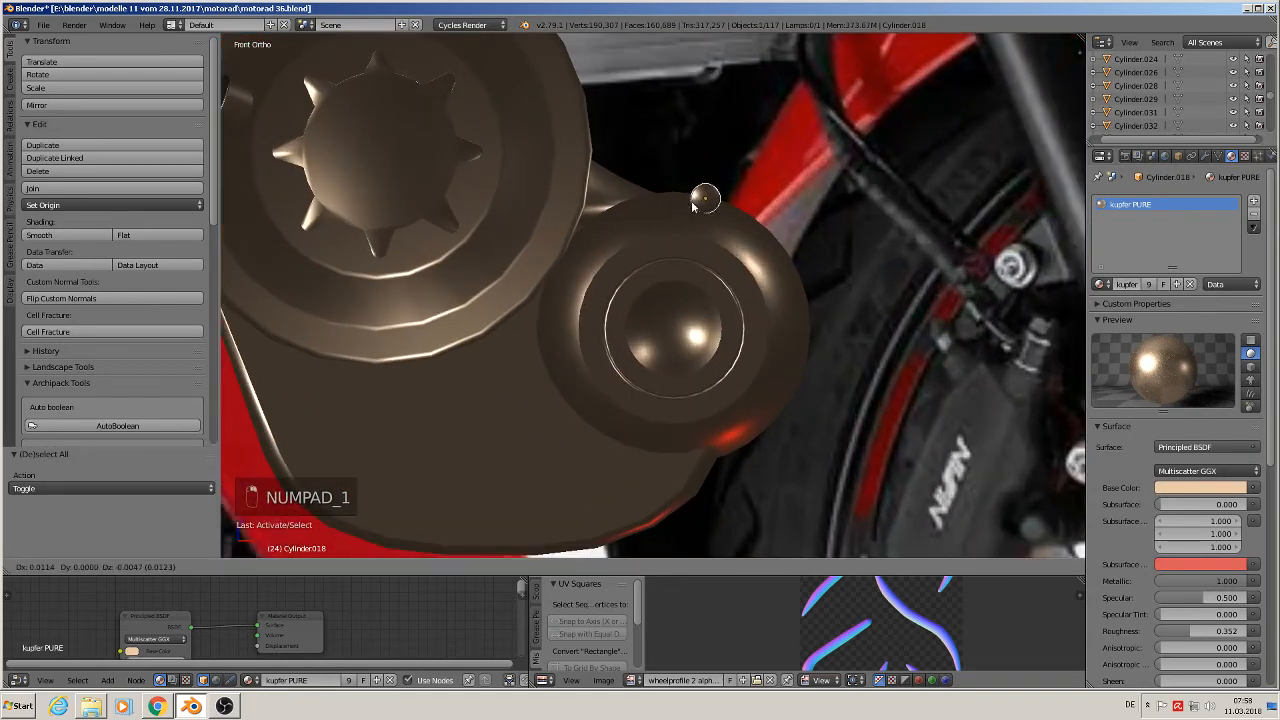
key("shift+d")
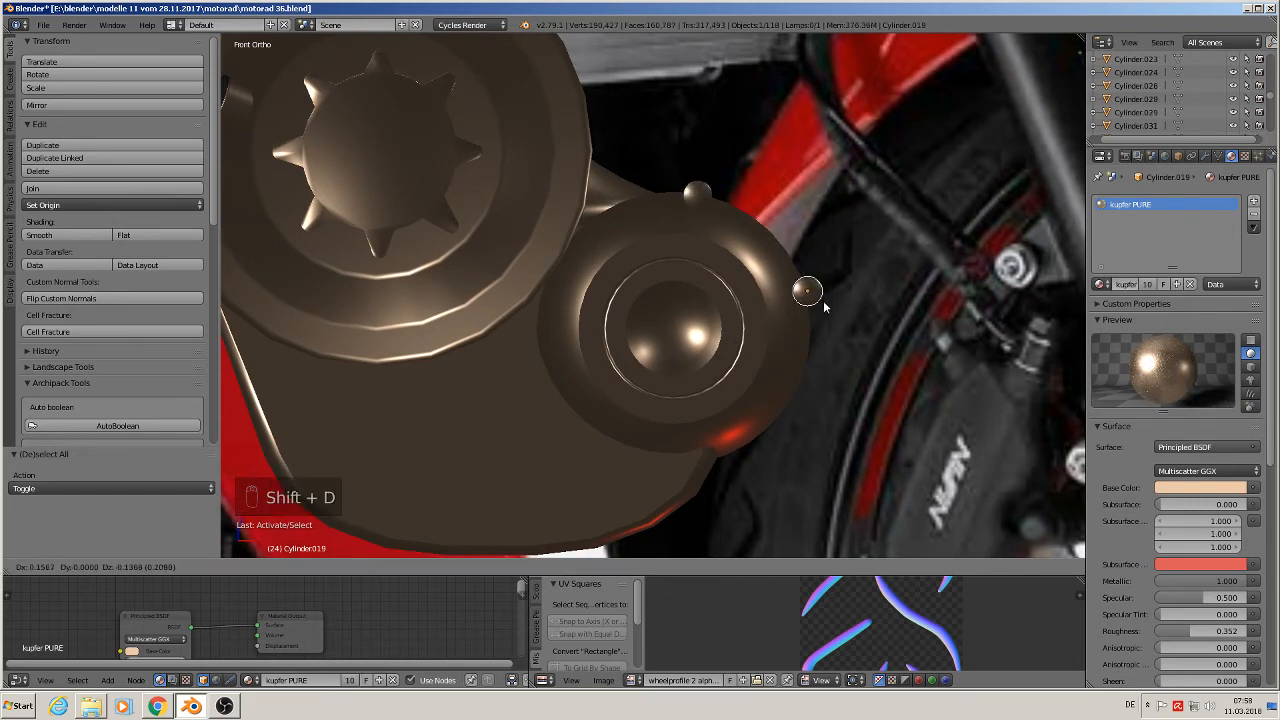
left_click(824, 303)
key("shift+d")
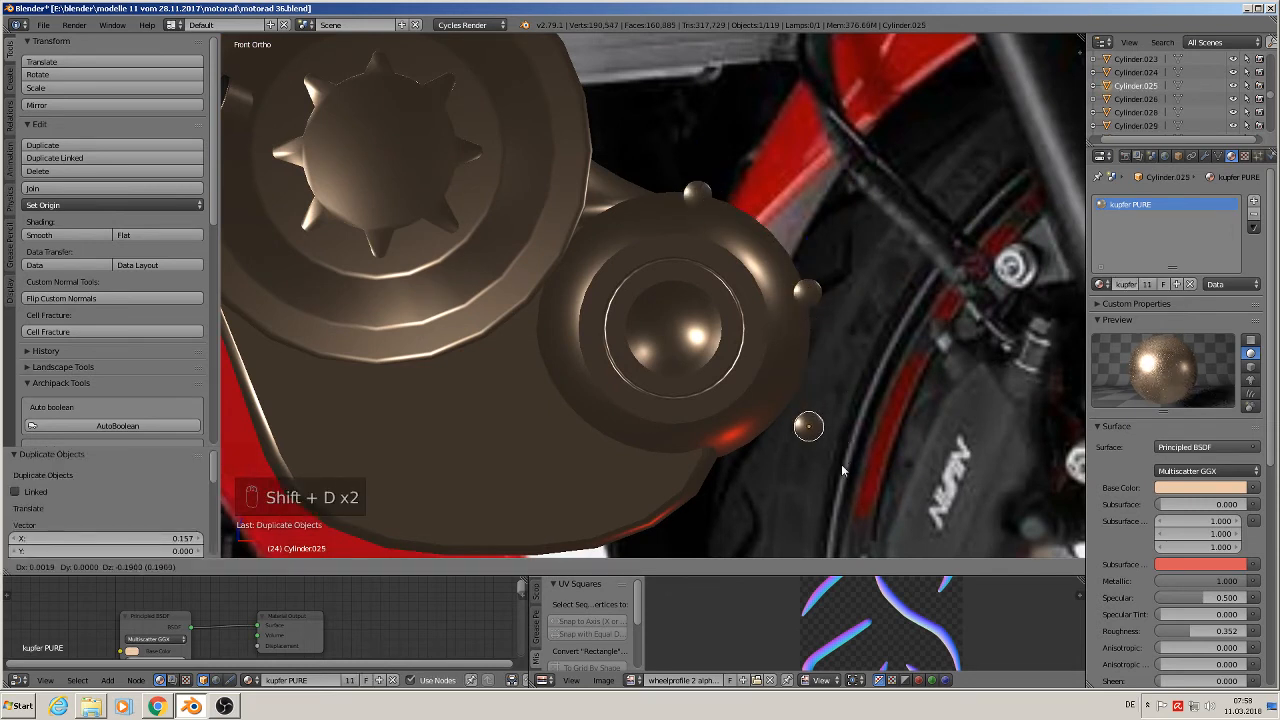
left_click(820, 432)
key("shift+d")
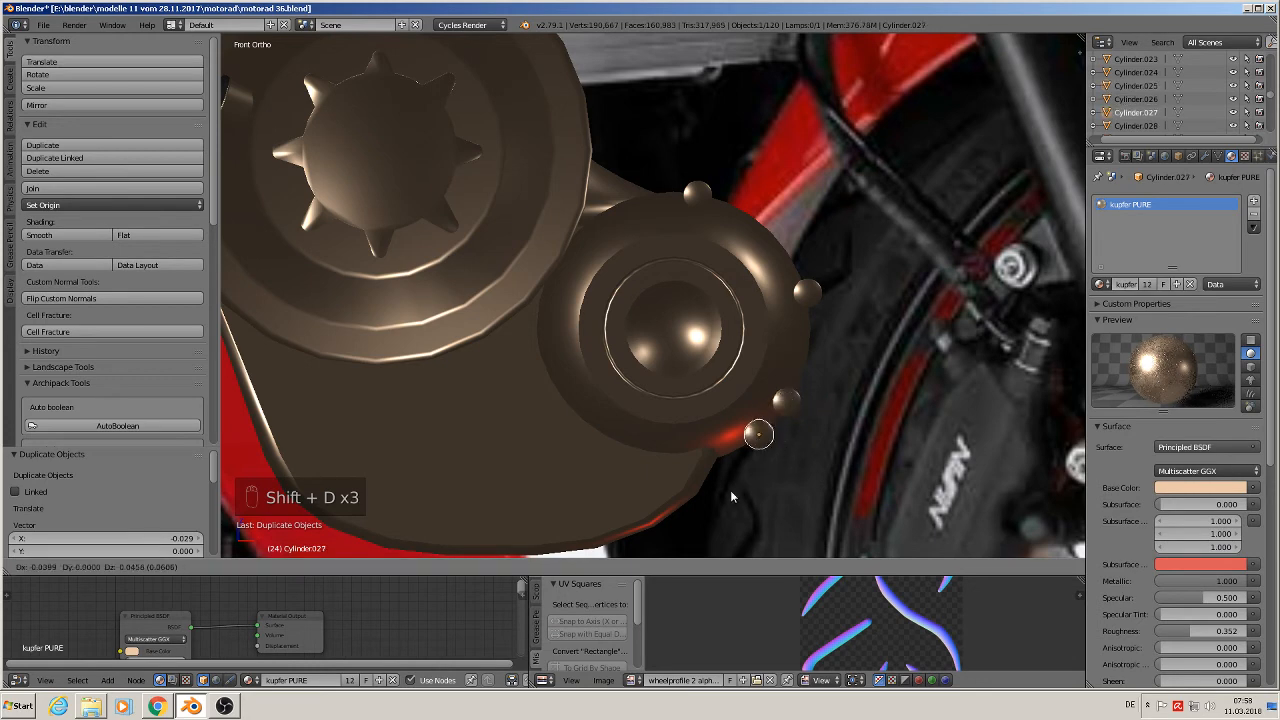
left_click(677, 502)
Place three more copies of the cylinder along the housing's bottom edge, its lower-left corner and its slanted left edge.
scroll(706, 475, "down", 3)
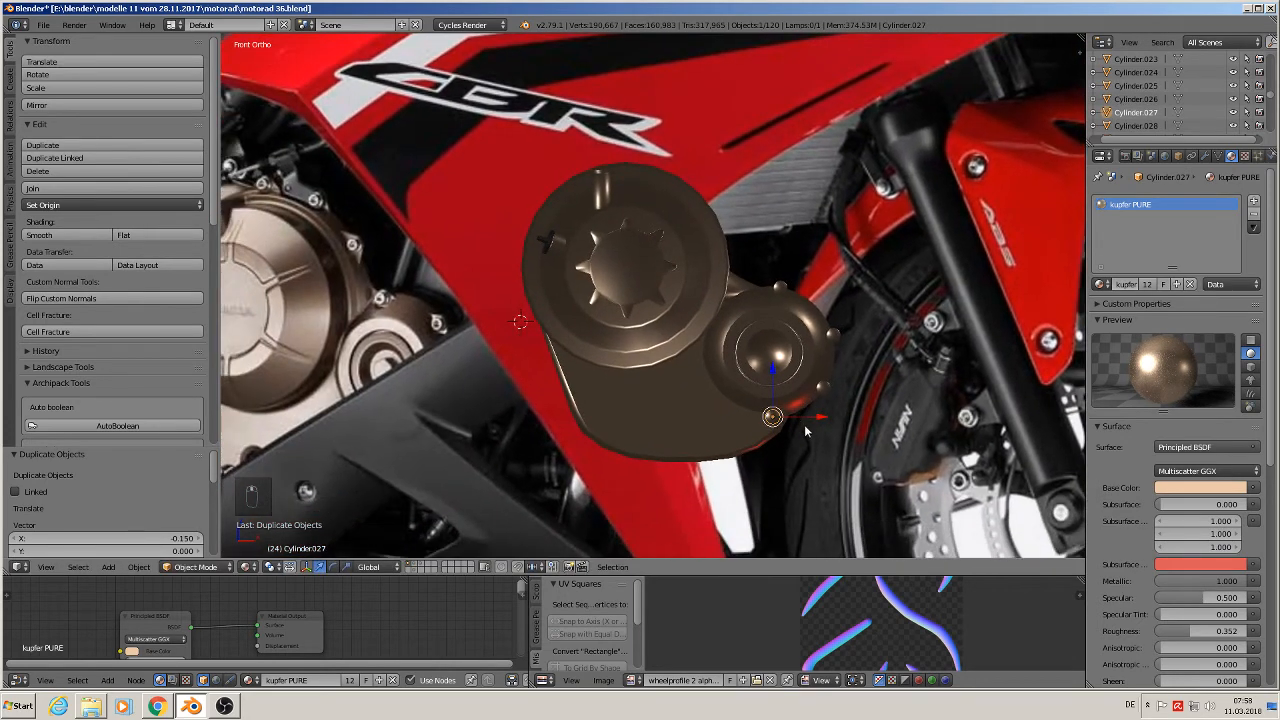
key("shift+d")
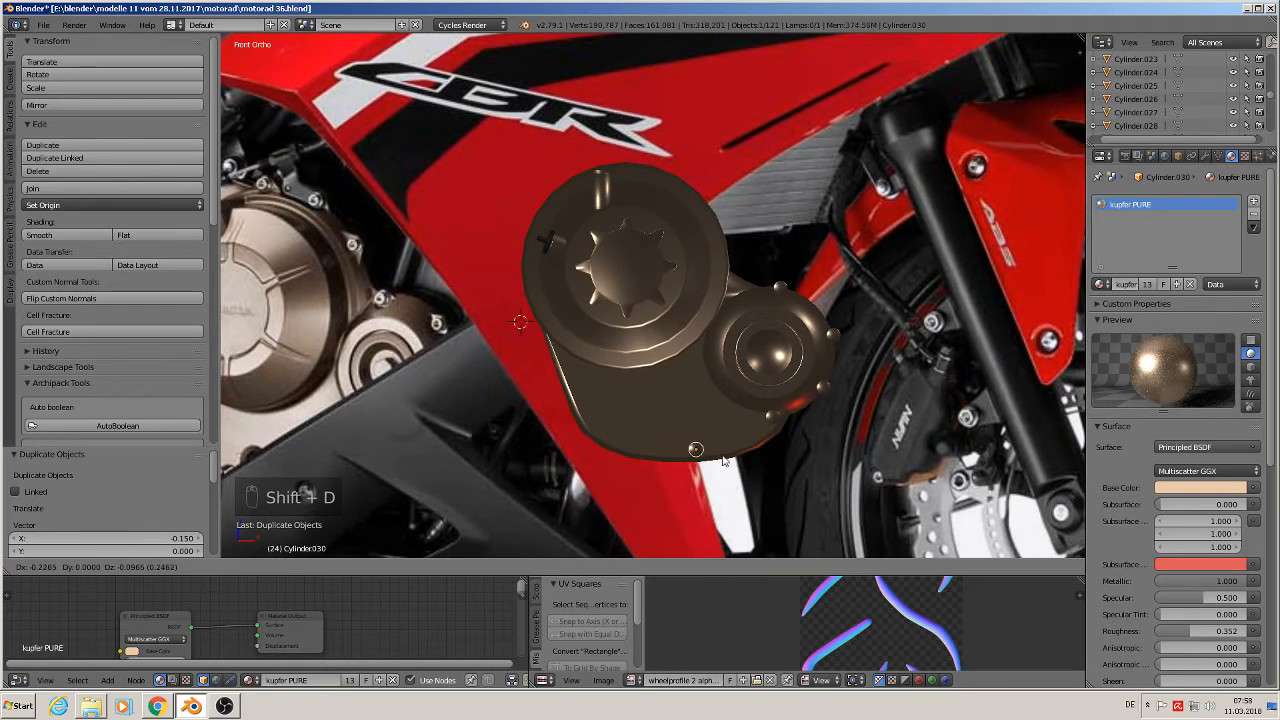
left_click(727, 457)
key("shift+d")
left_click(620, 440)
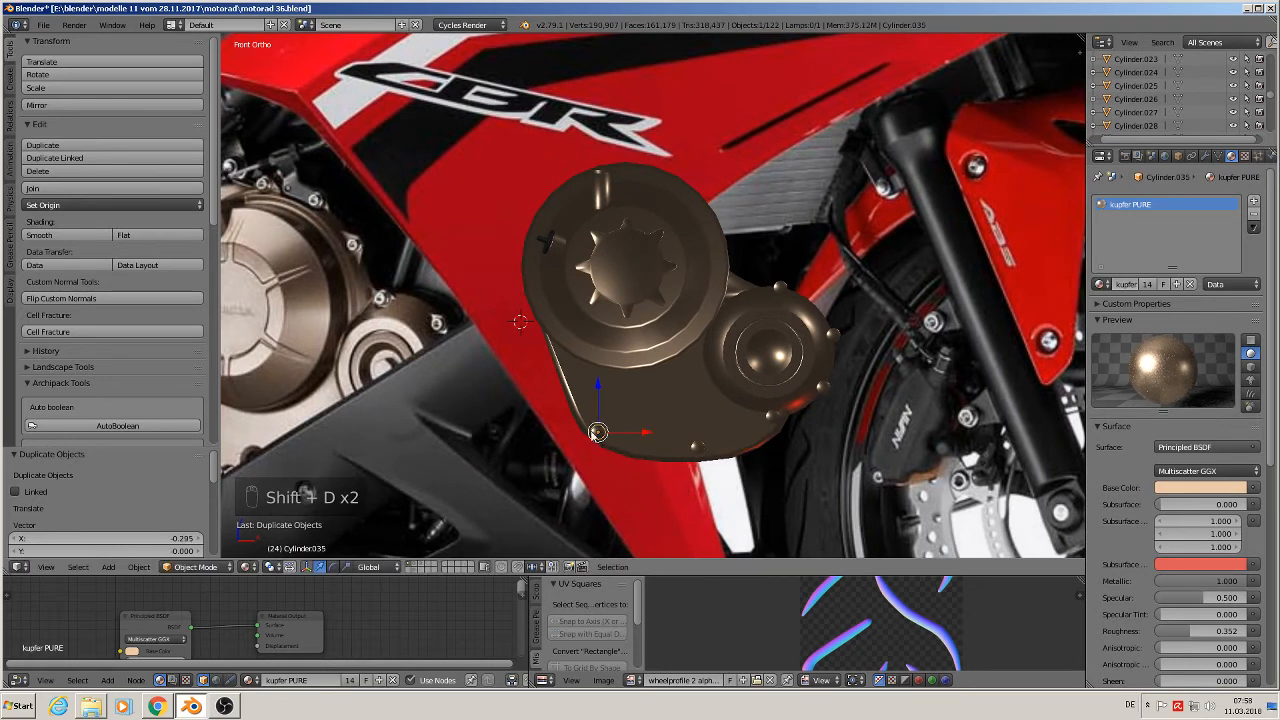
key("shift+d")
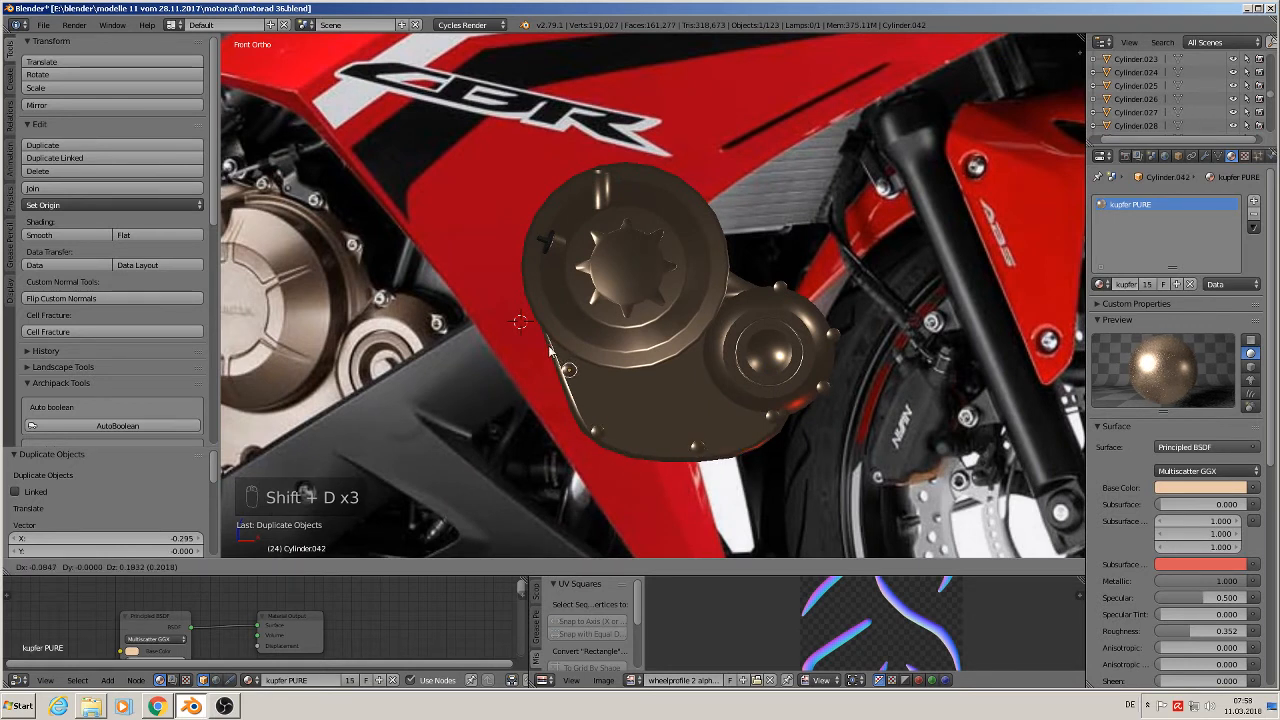
left_click(550, 343)
Place four further copies around the large cover's rim, at its left, upper-left, top and upper-right.
key("shift+d")
left_click(499, 279)
key("shift+d")
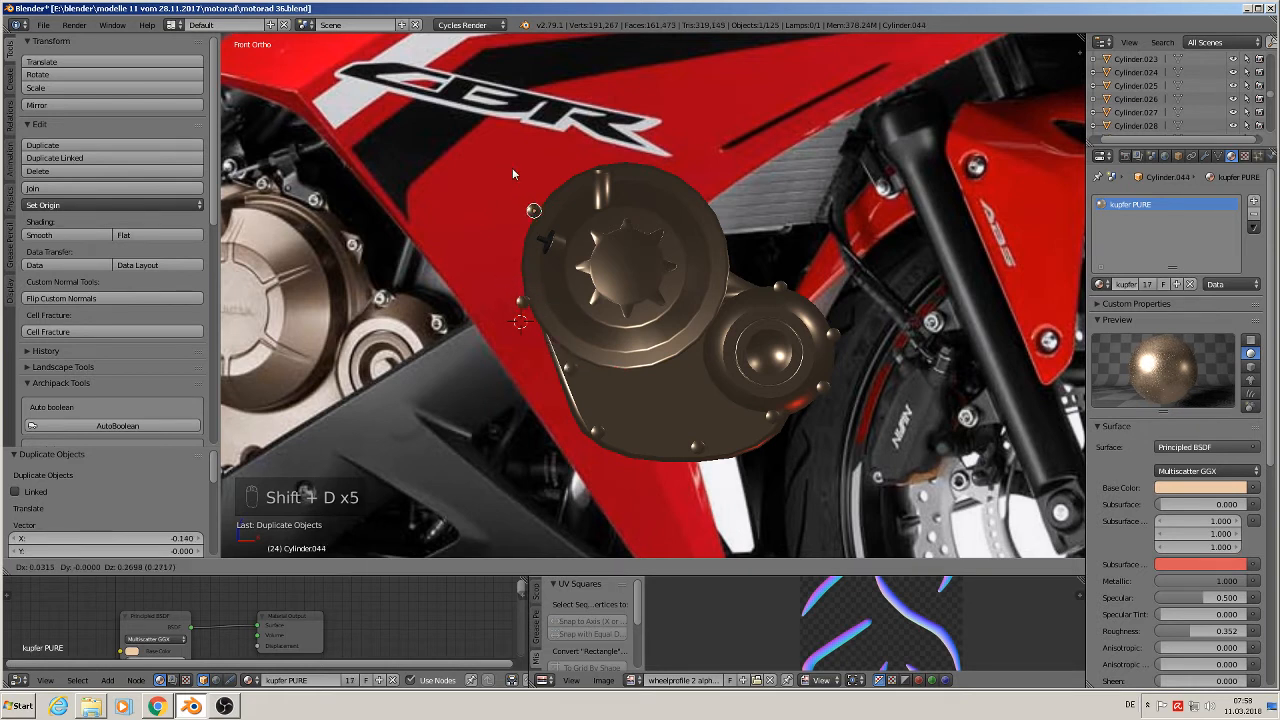
left_click(512, 173)
key("shift+d")
left_click(598, 122)
key("shift+d")
left_click(687, 154)
key("a")
Shift the large cover's top bolt by 0.002 X and -0.013 Z, and its upper-right bolt by -0.007 X and -0.008 Z.
middle_click_drag(762, 204, 790, 287)
key("KP_1")
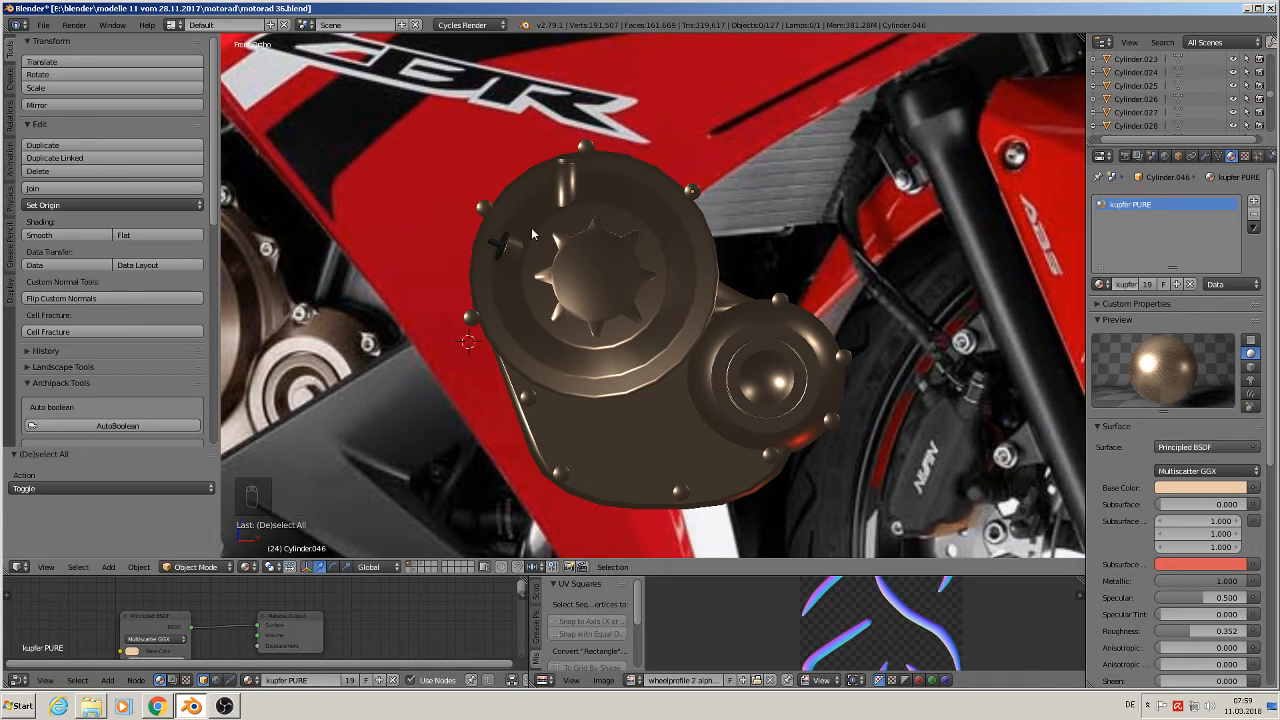
scroll(530, 200, "up", 5)
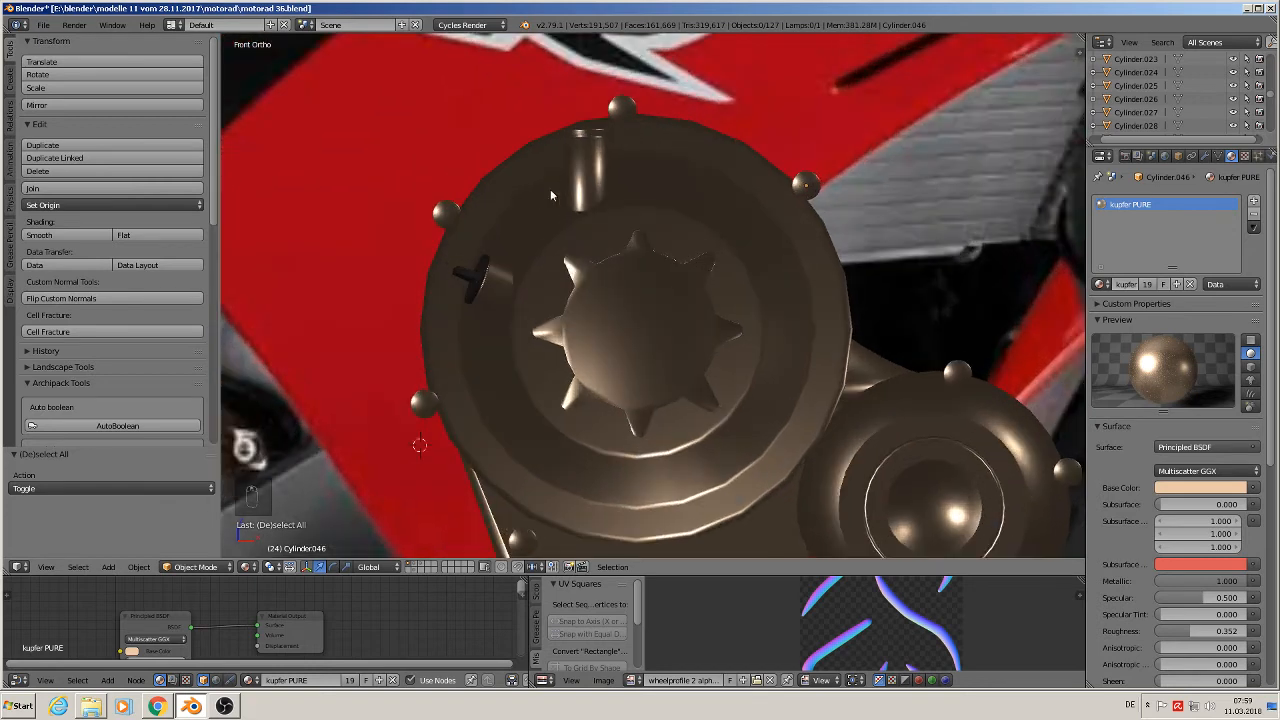
right_click(645, 80)
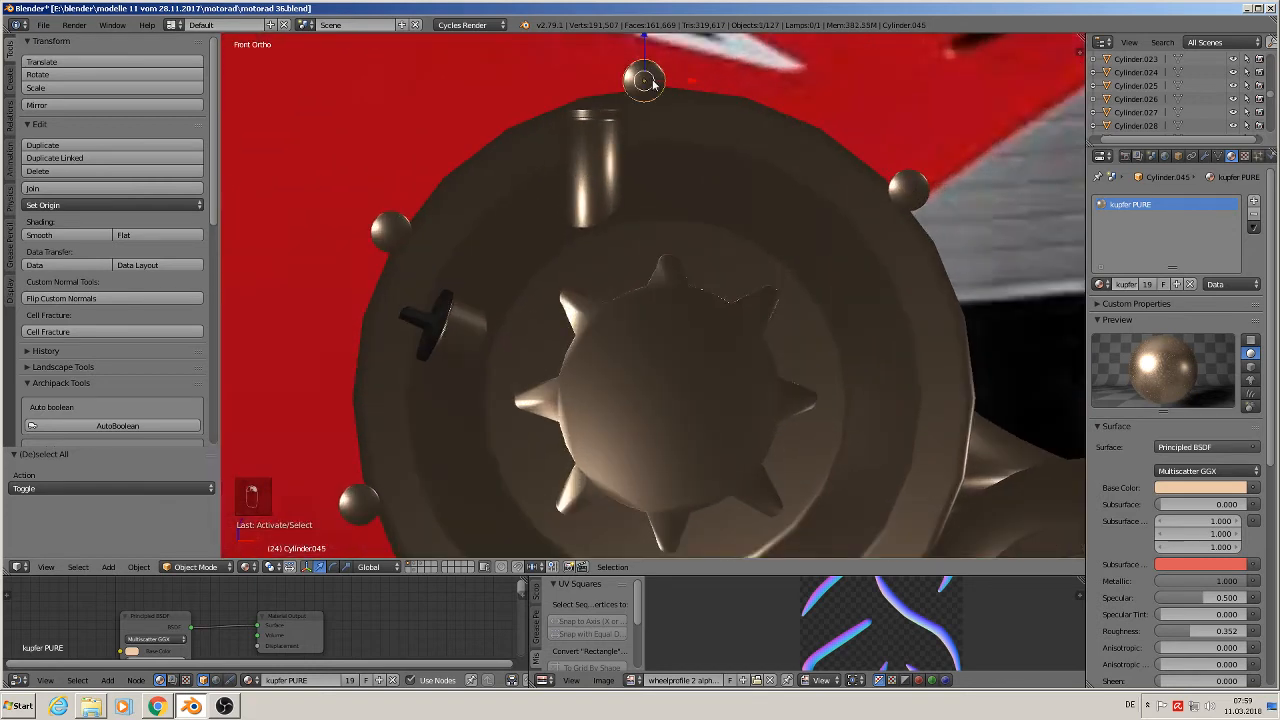
key("g")
left_click(655, 96)
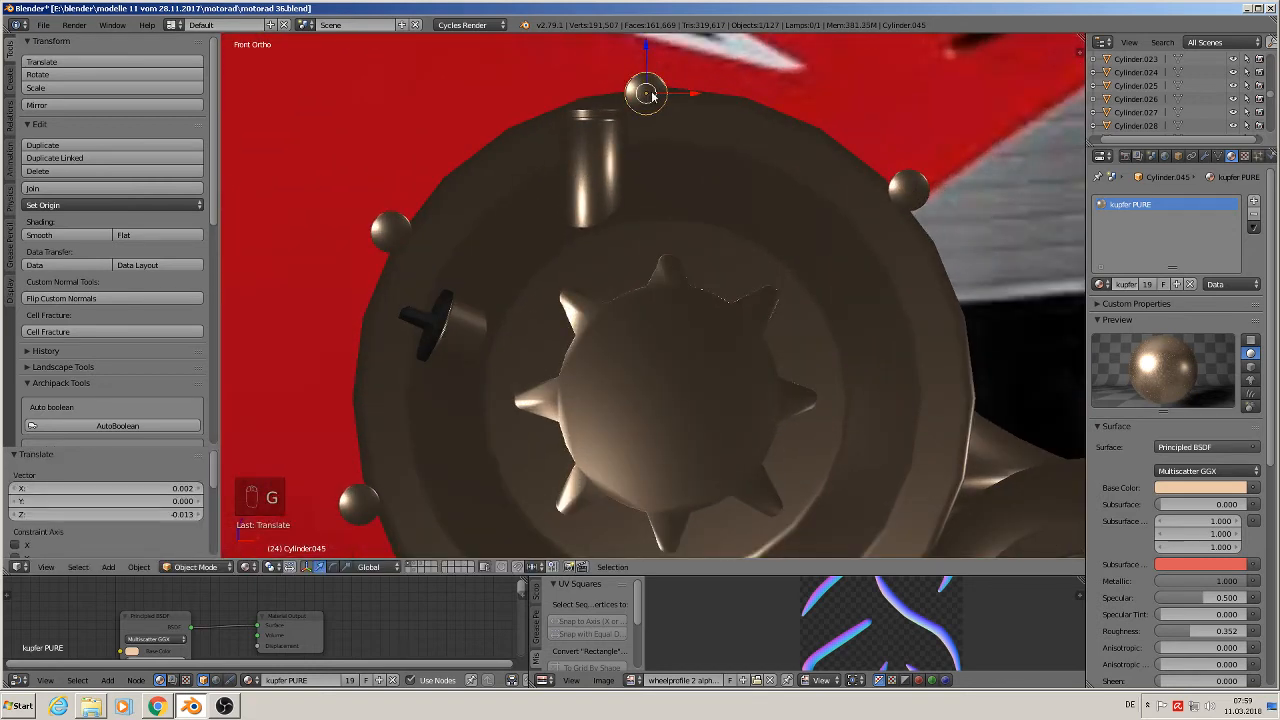
right_click(908, 188)
key("g")
left_click(900, 196)
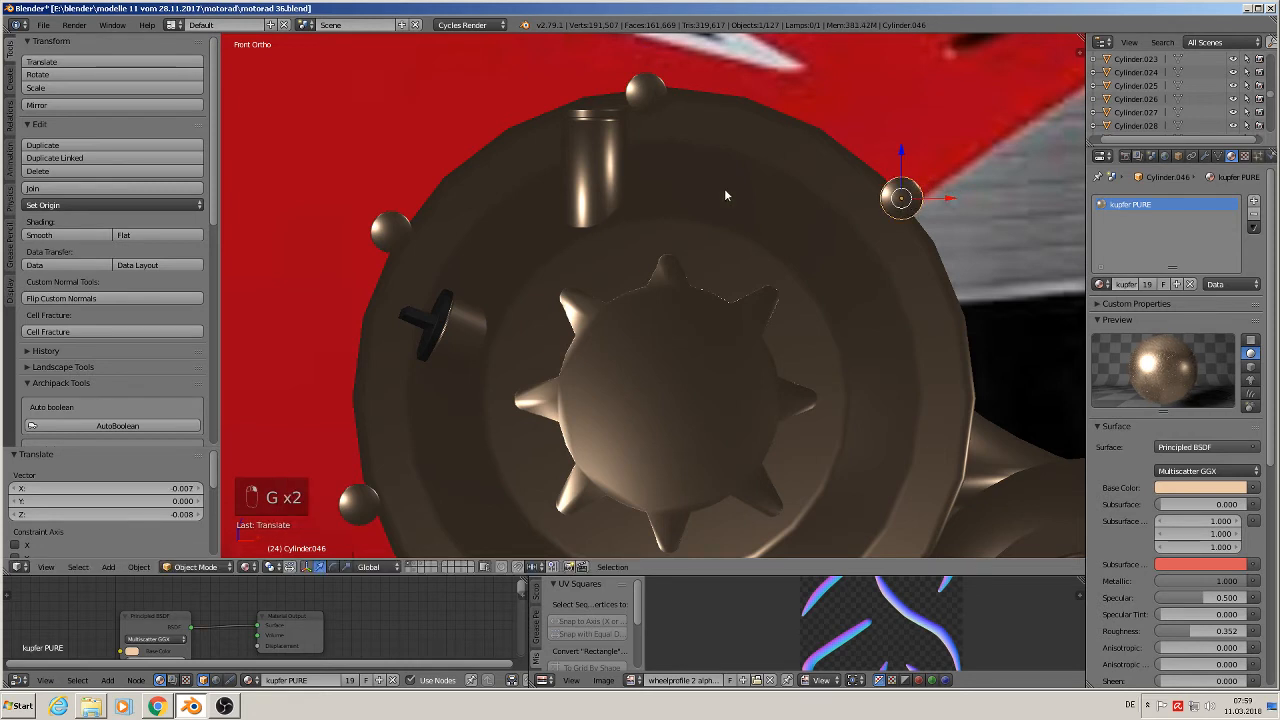
Shift the large cover's upper-left bolt by 0.009 X and -0.005 Z, and its left bolt by 0.012 X and 0.007 Z.
right_click(390, 230)
key("g")
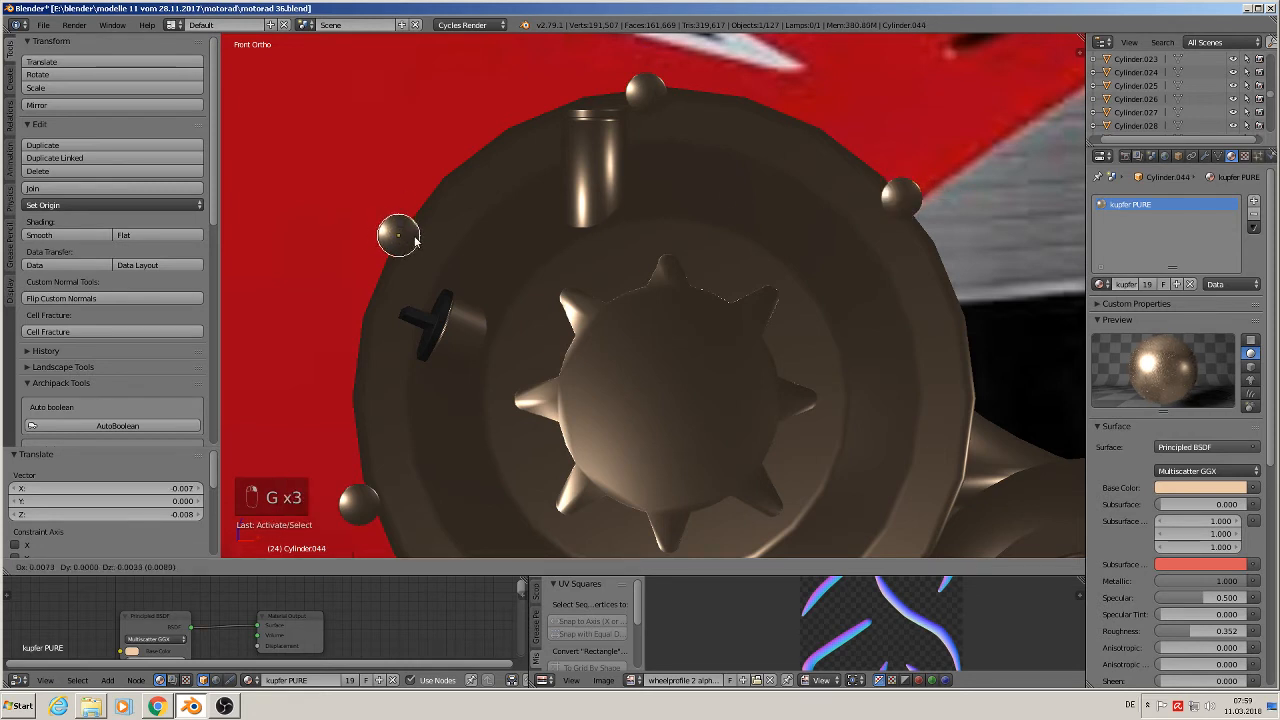
left_click(418, 242)
middle_click_drag(545, 255, 598, 86, "shift")
right_click(411, 334)
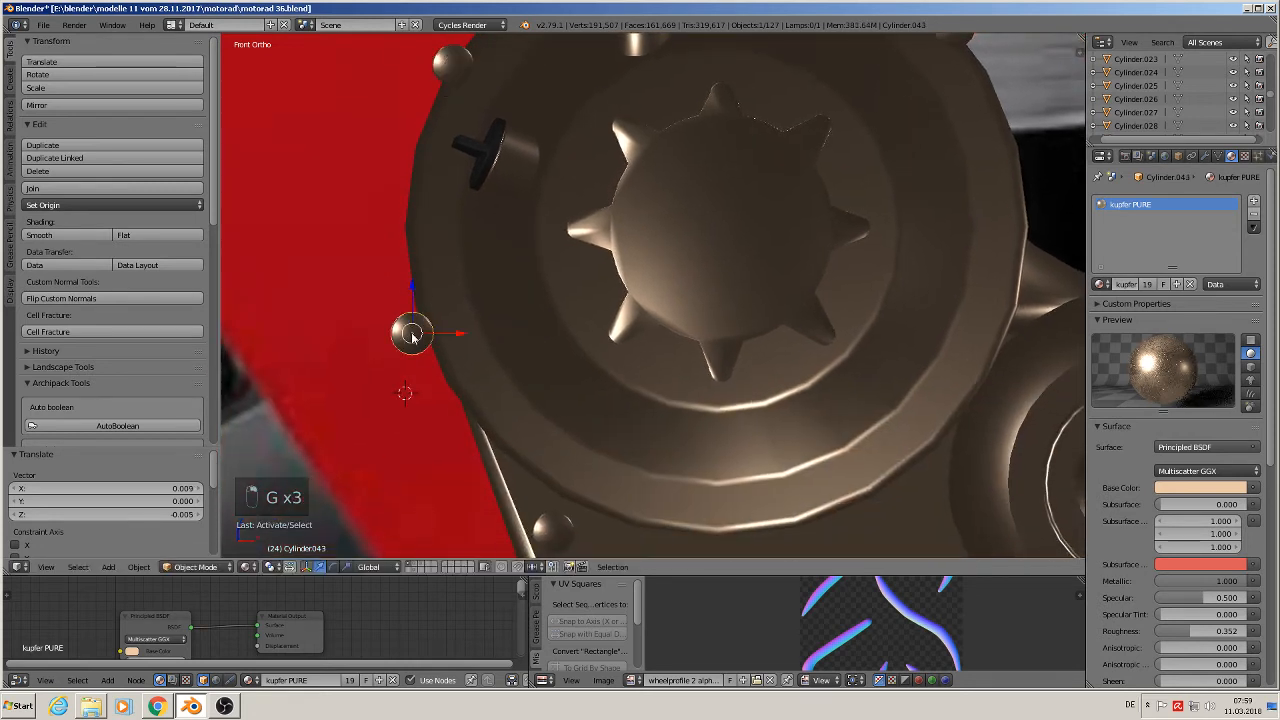
key("g")
left_click(425, 327)
Shift the small cover's upper-right bolt by -0.012 X and 0.027 Z, and its lower-right bolt by 0.004 X and 0.007 Z.
middle_click_drag(572, 337, 577, 281, "shift")
scroll(577, 283, "down", 4)
middle_click_drag(655, 383, 602, 249, "shift")
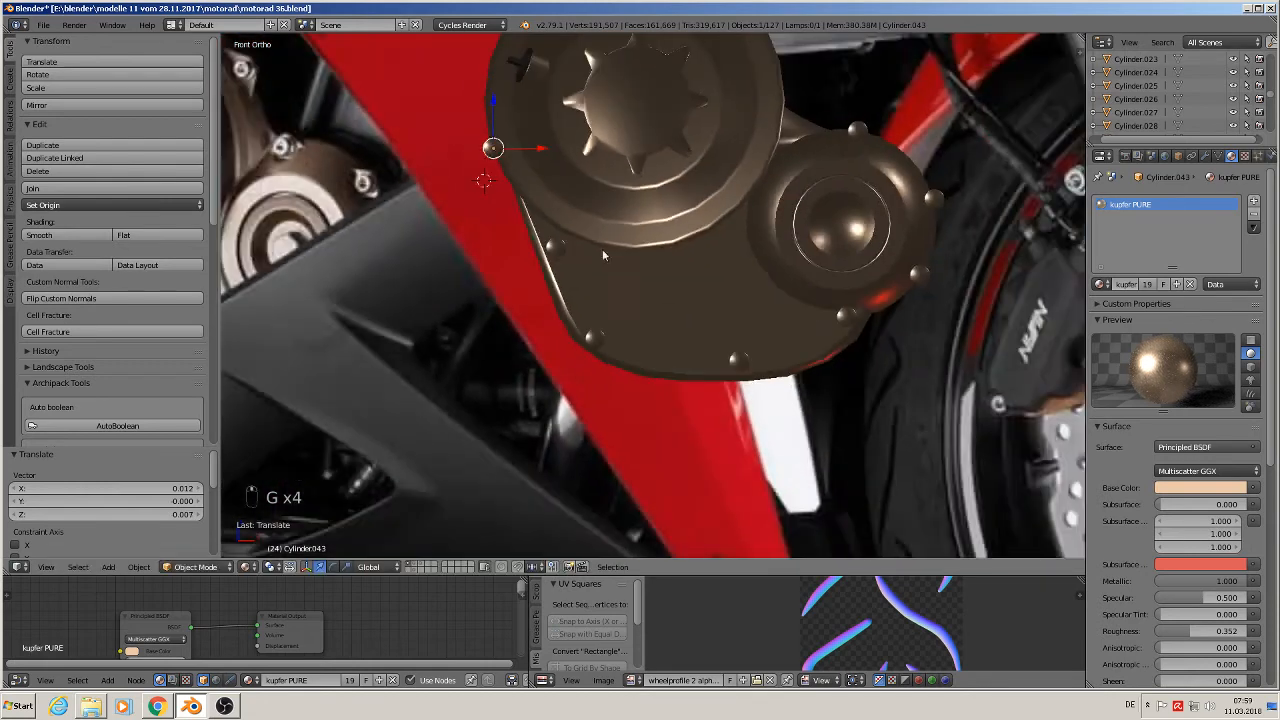
middle_click_drag(741, 301, 742, 316, "shift")
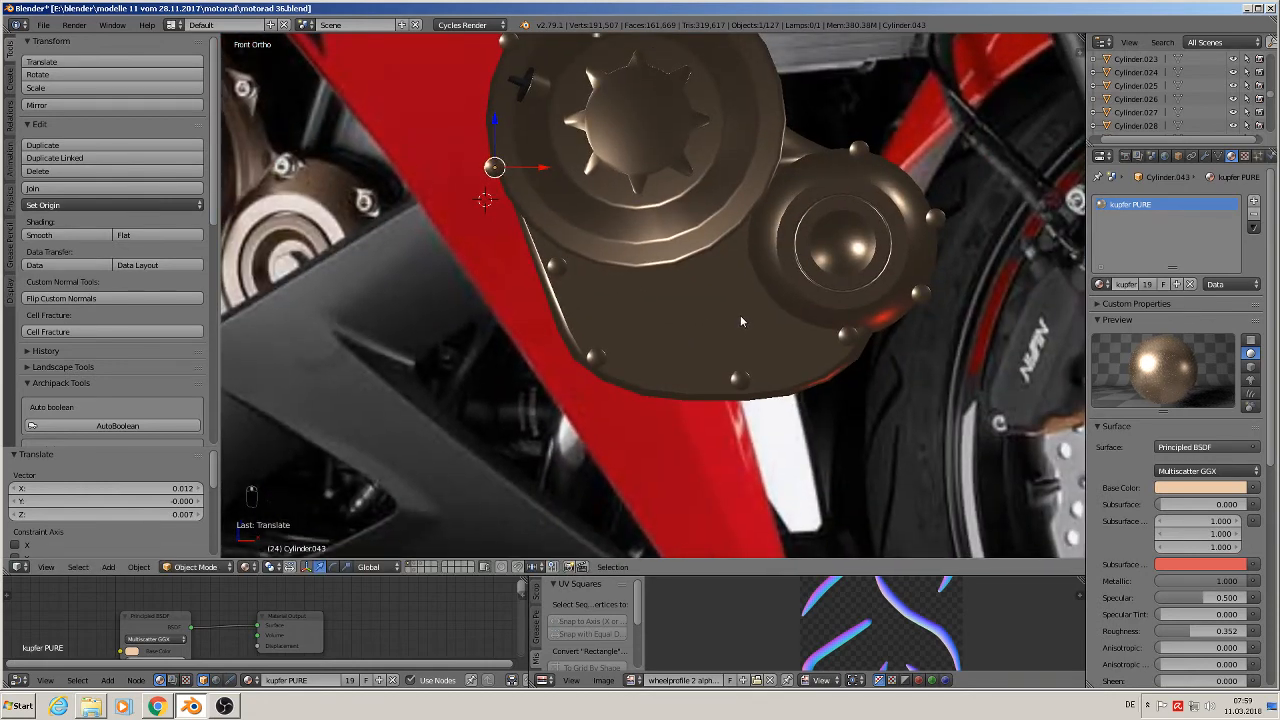
right_click(936, 218)
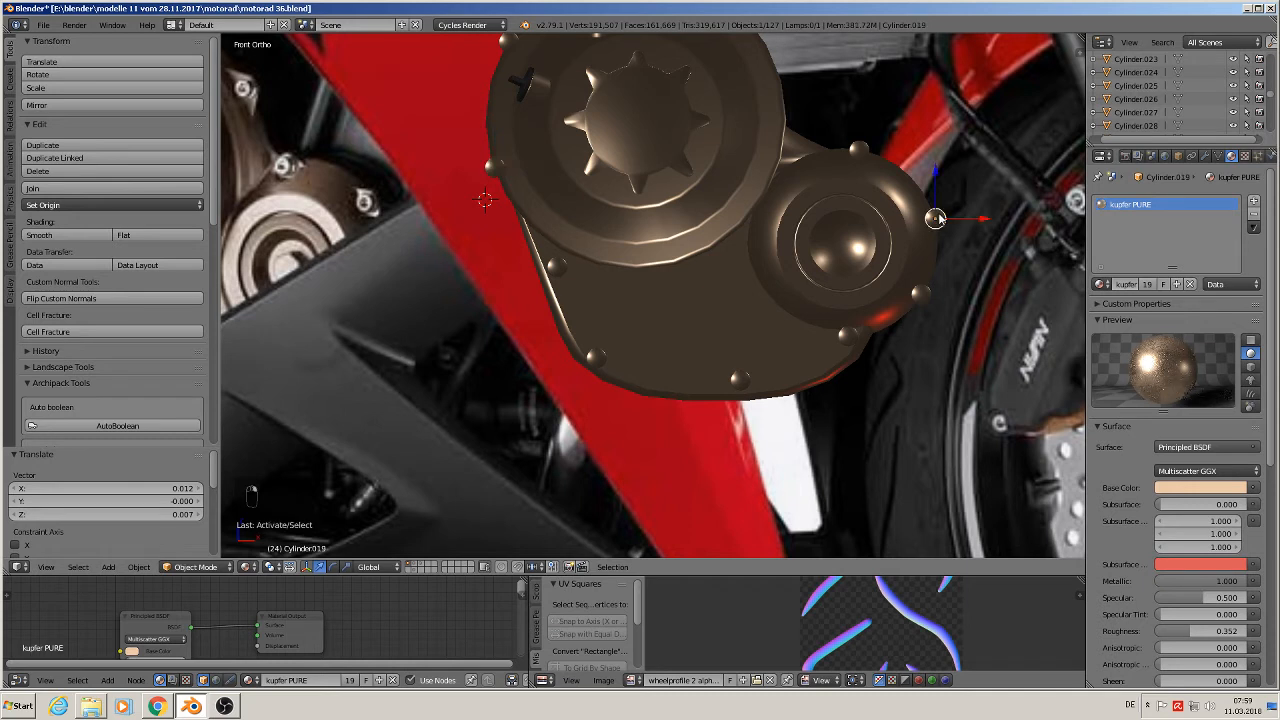
key("g")
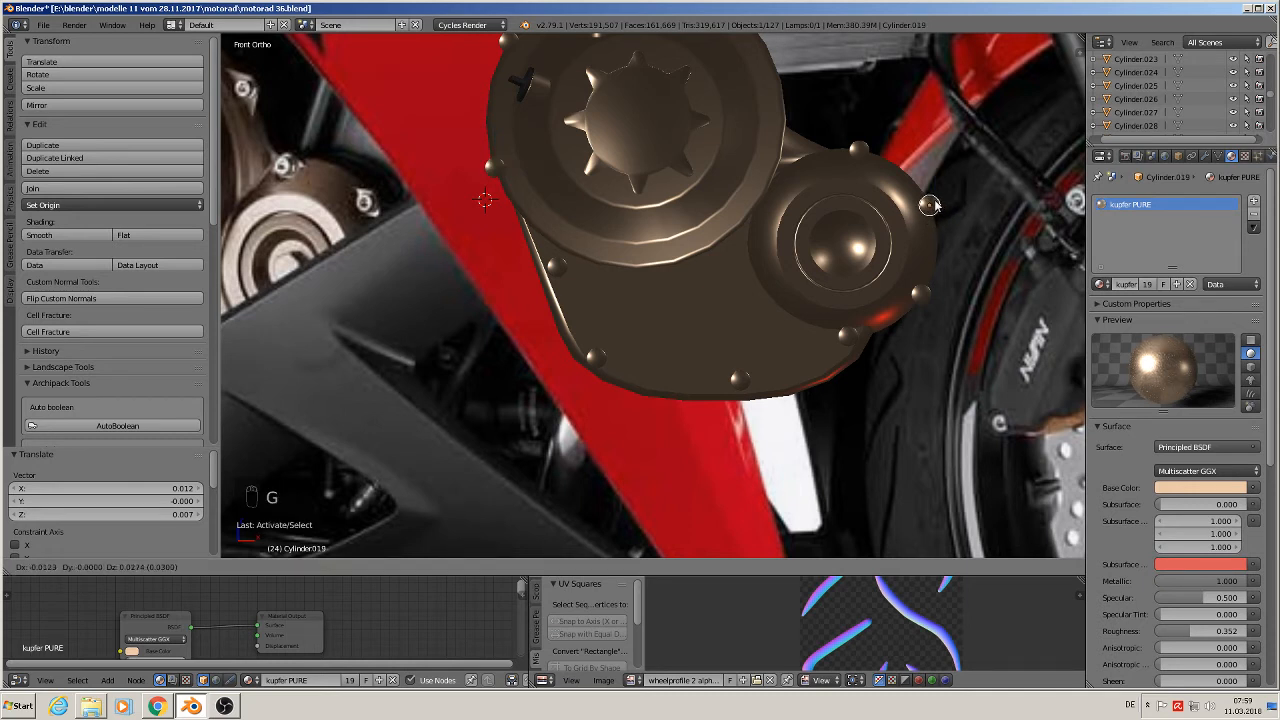
left_click(930, 205)
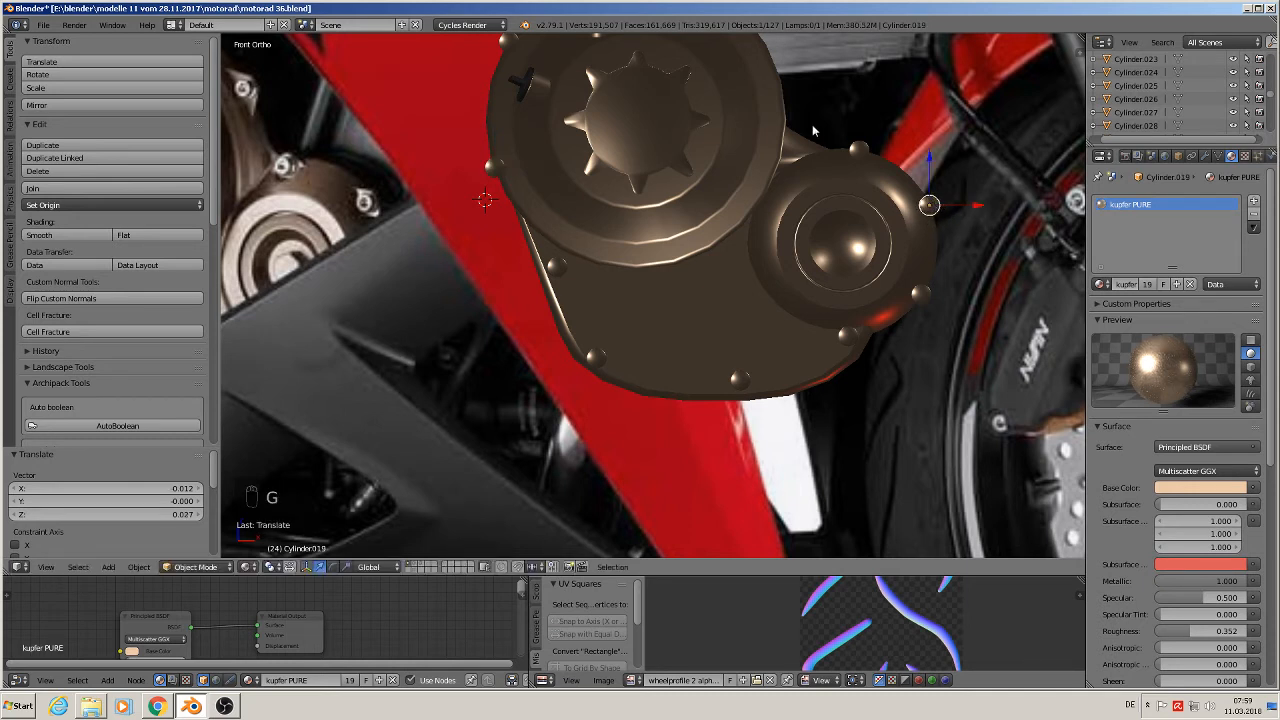
right_click(921, 294)
key("f")
key("g")
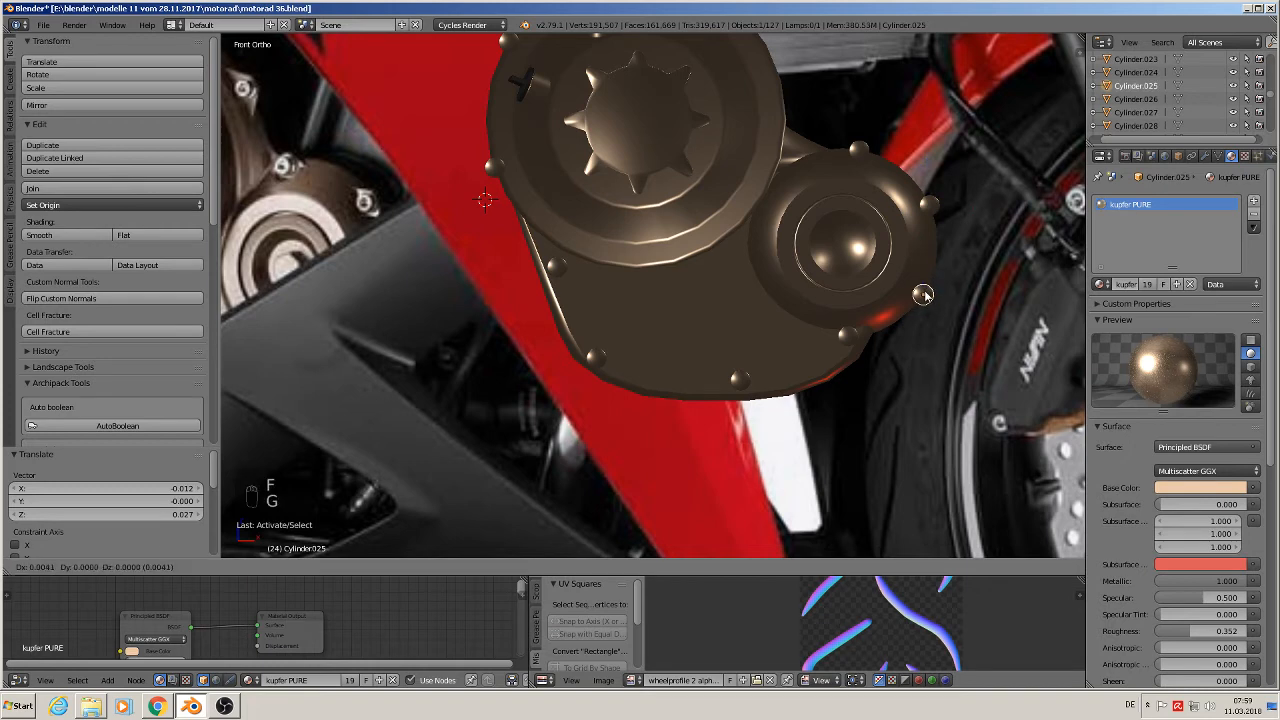
left_click(922, 292)
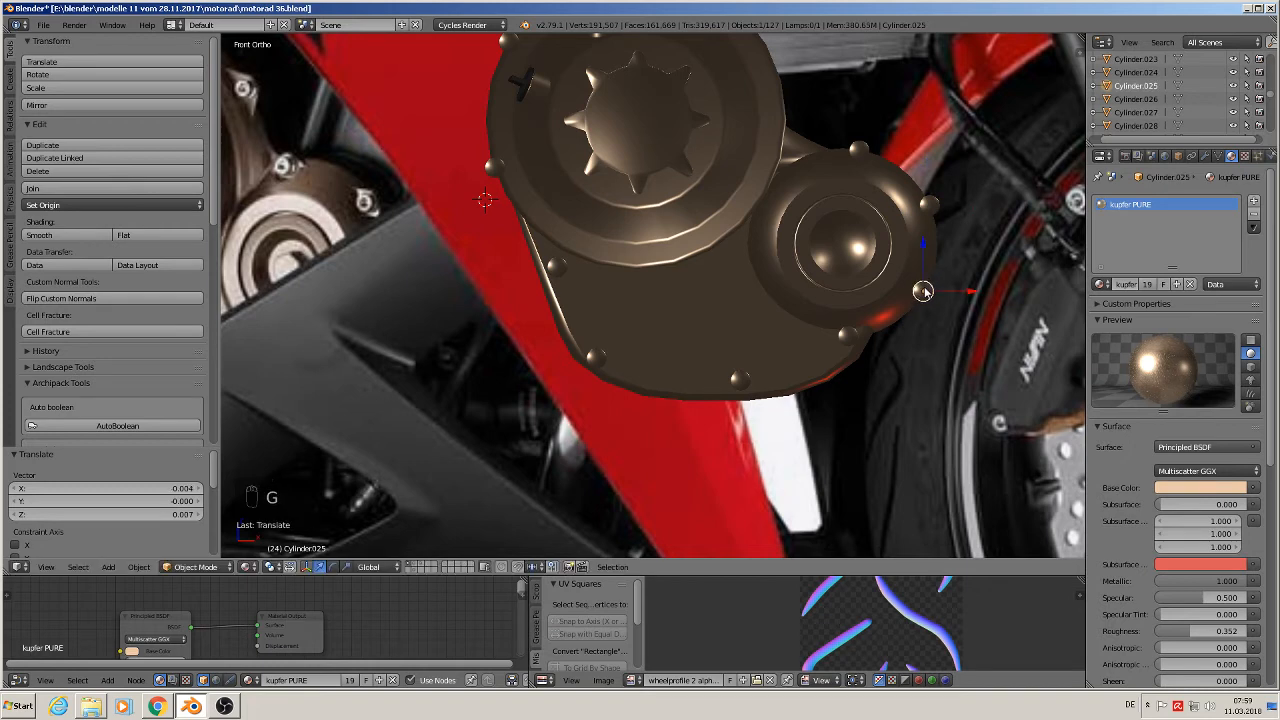
Join the eleven copper bolt cylinders around the cover rims and housing edge into one object.
key("Tab")
scroll(613, 224, "down", 3)
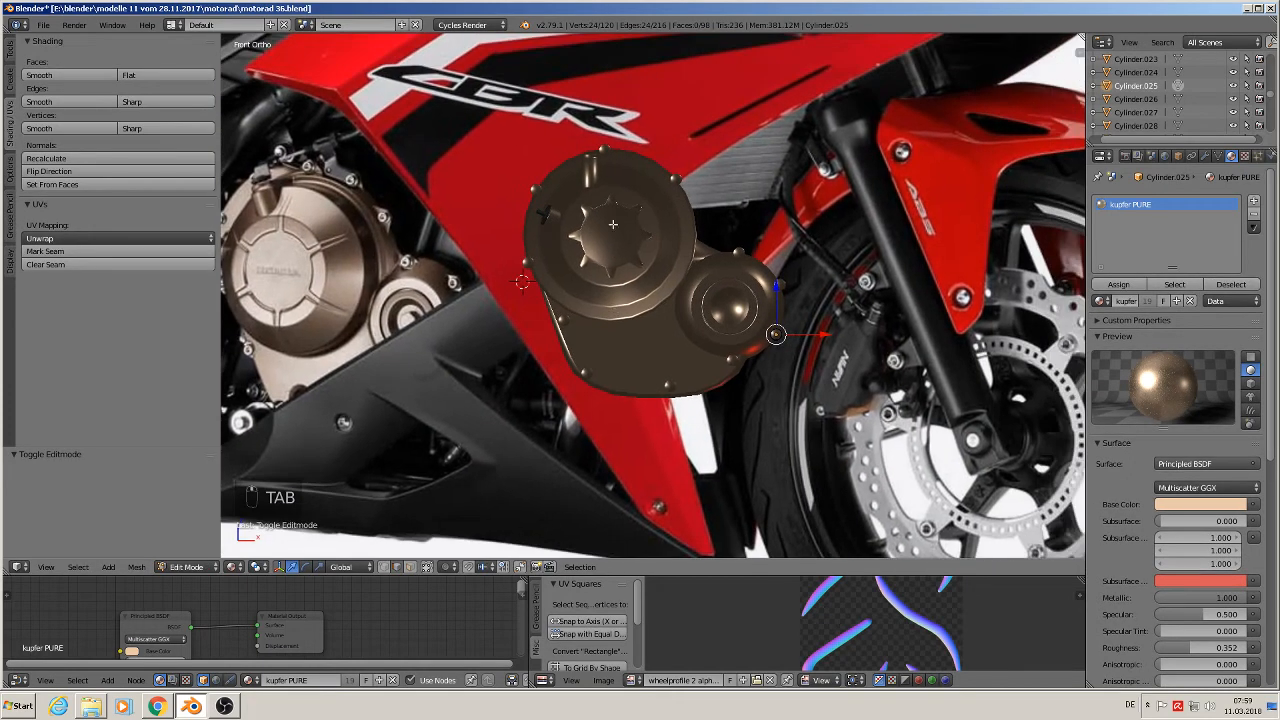
scroll(613, 224, "up", 3)
middle_click_drag(560, 184, 585, 203)
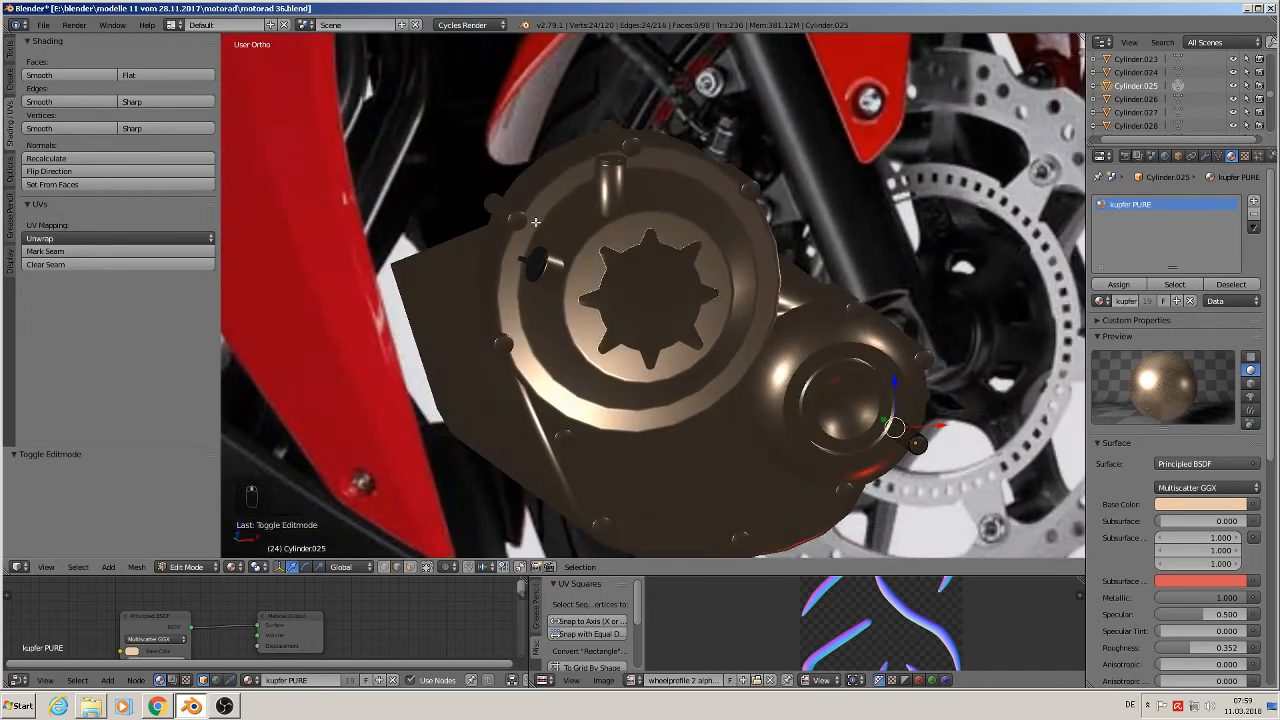
key("Tab")
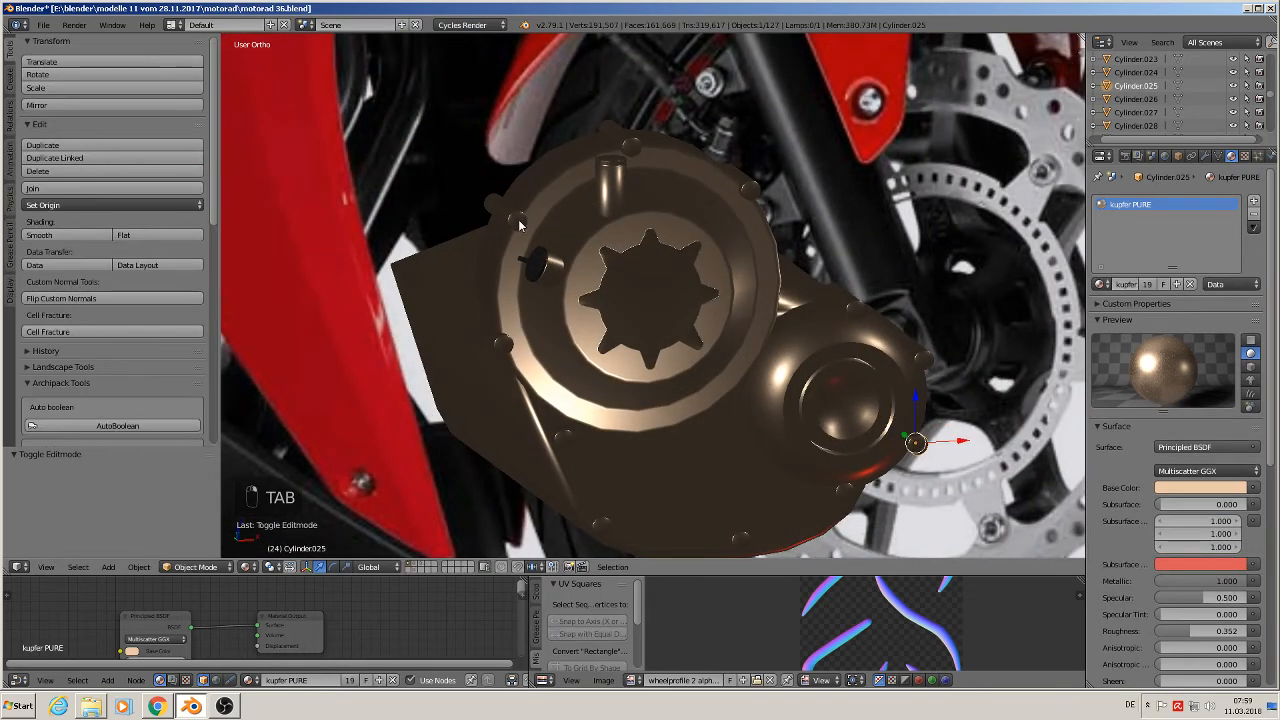
right_click(520, 222)
right_click(750, 188, "shift")
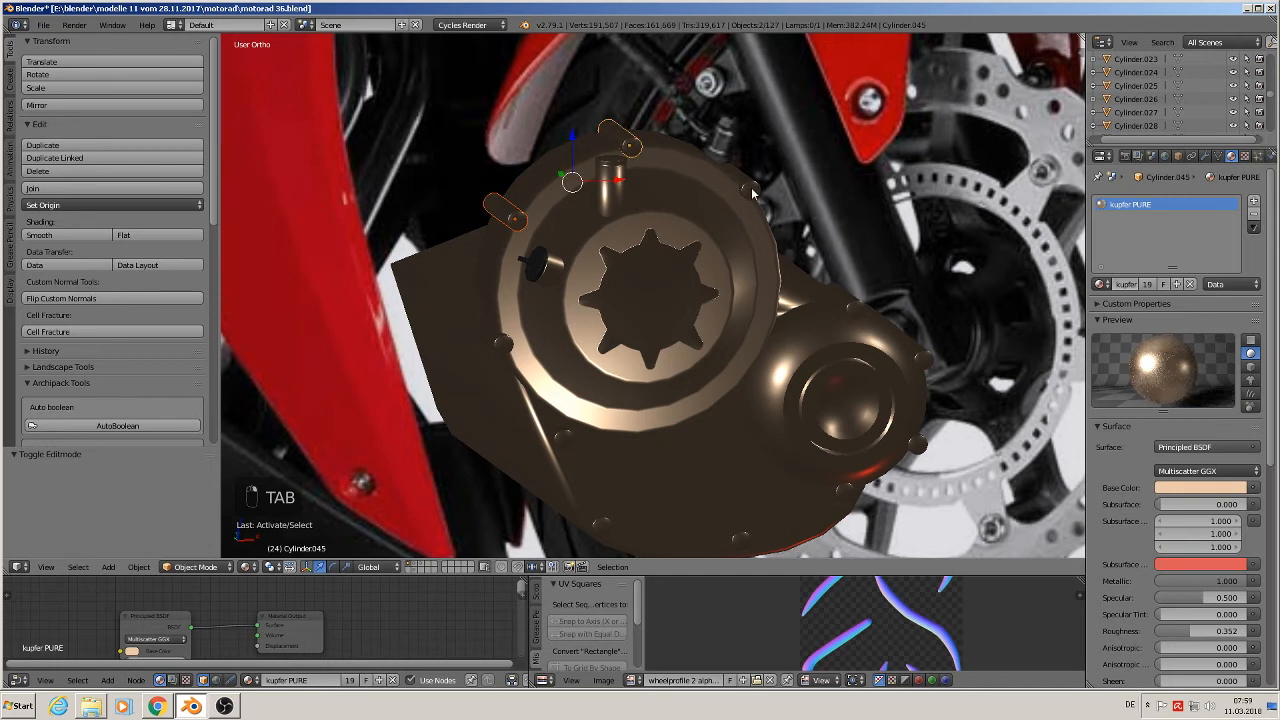
right_click(853, 310, "shift")
right_click_drag(930, 362, 952, 454, "shift")
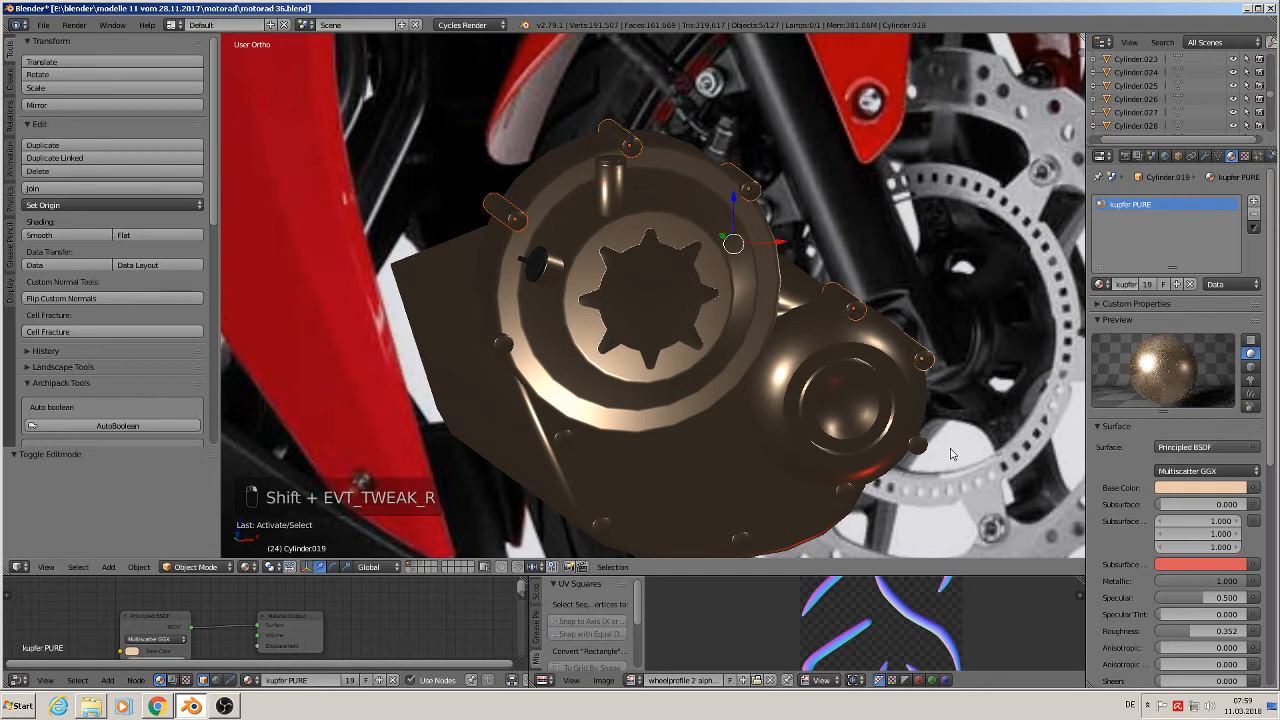
right_click(918, 444, "shift")
right_click(845, 491, "shift")
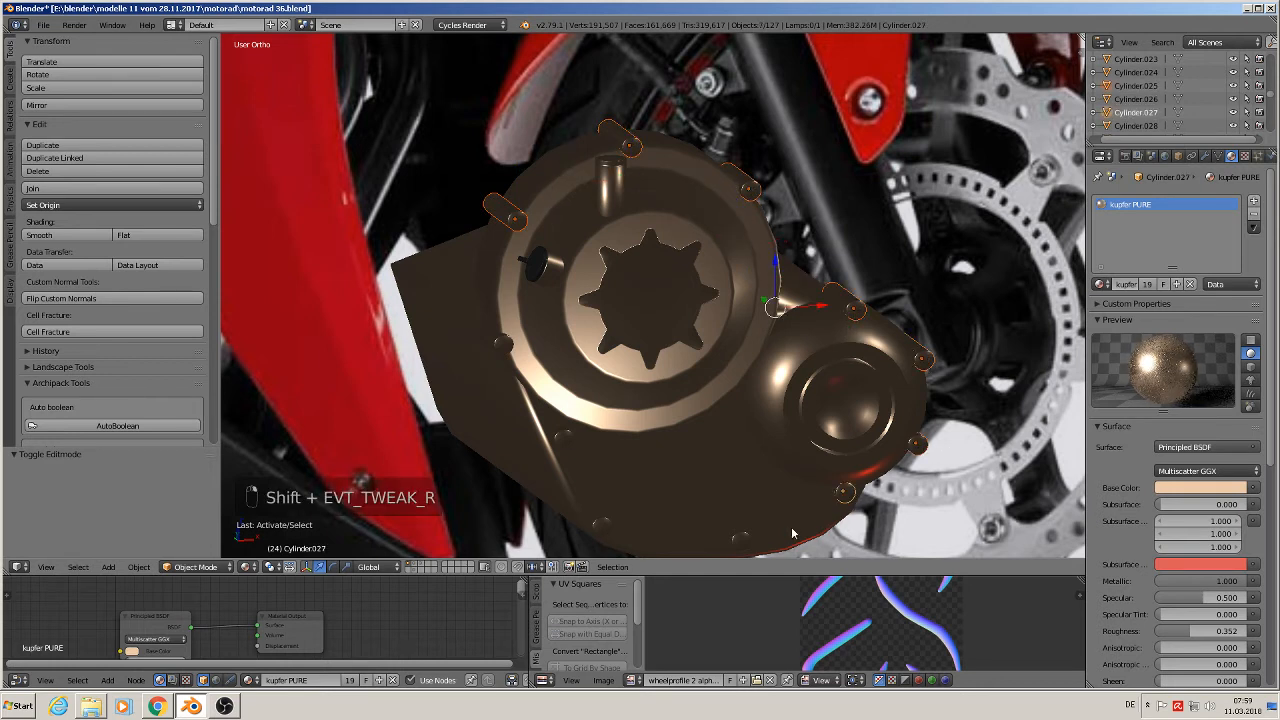
right_click(741, 540, "shift")
right_click(601, 525, "shift")
right_click(563, 437, "shift")
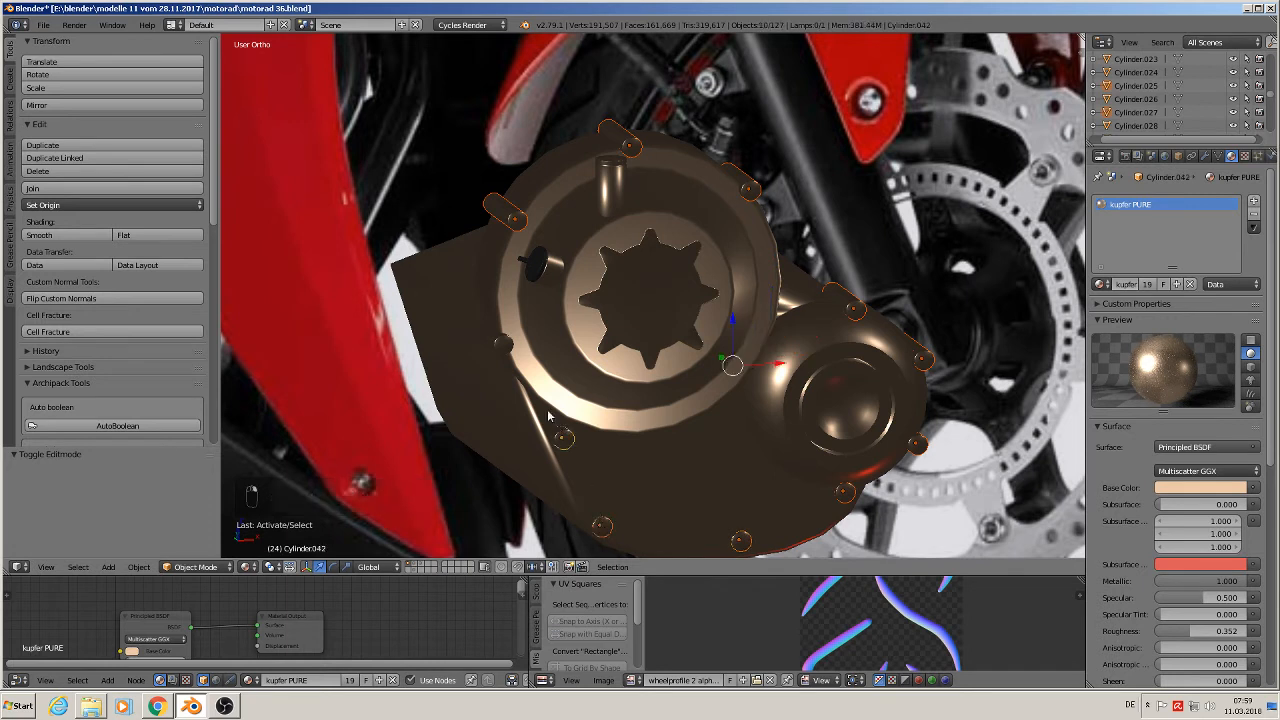
right_click(500, 342, "shift")
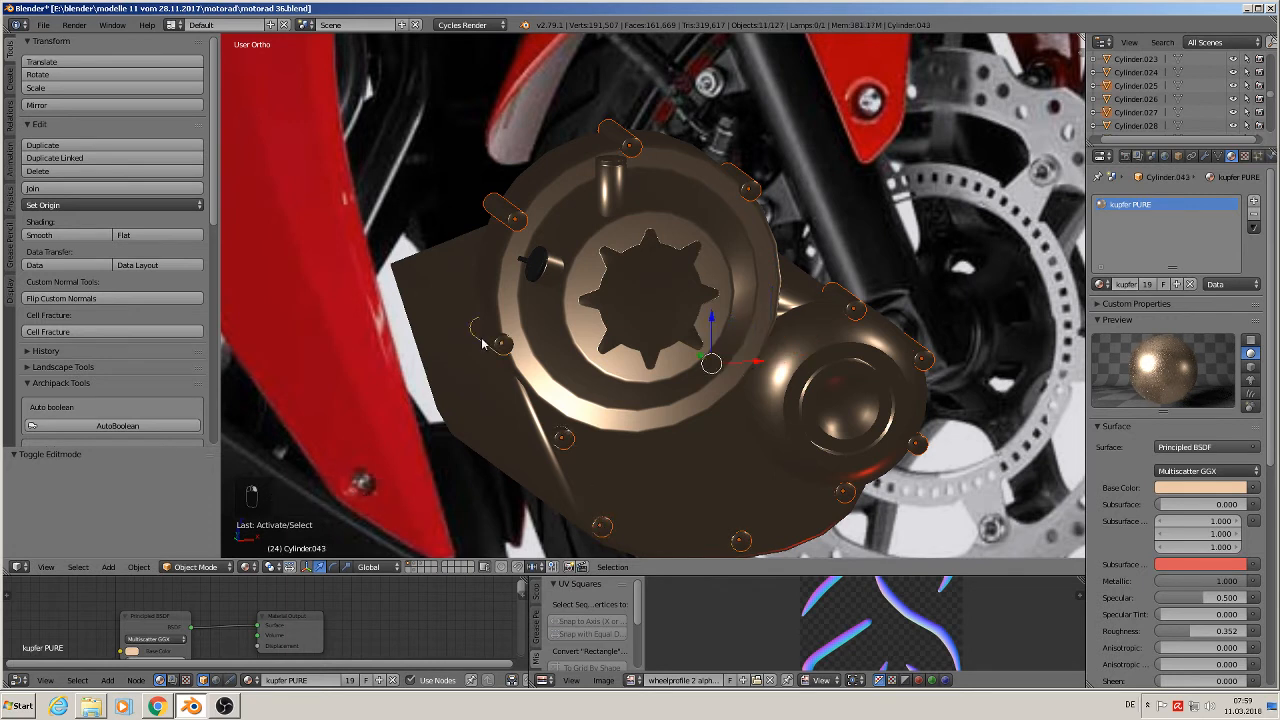
left_click(90, 188)
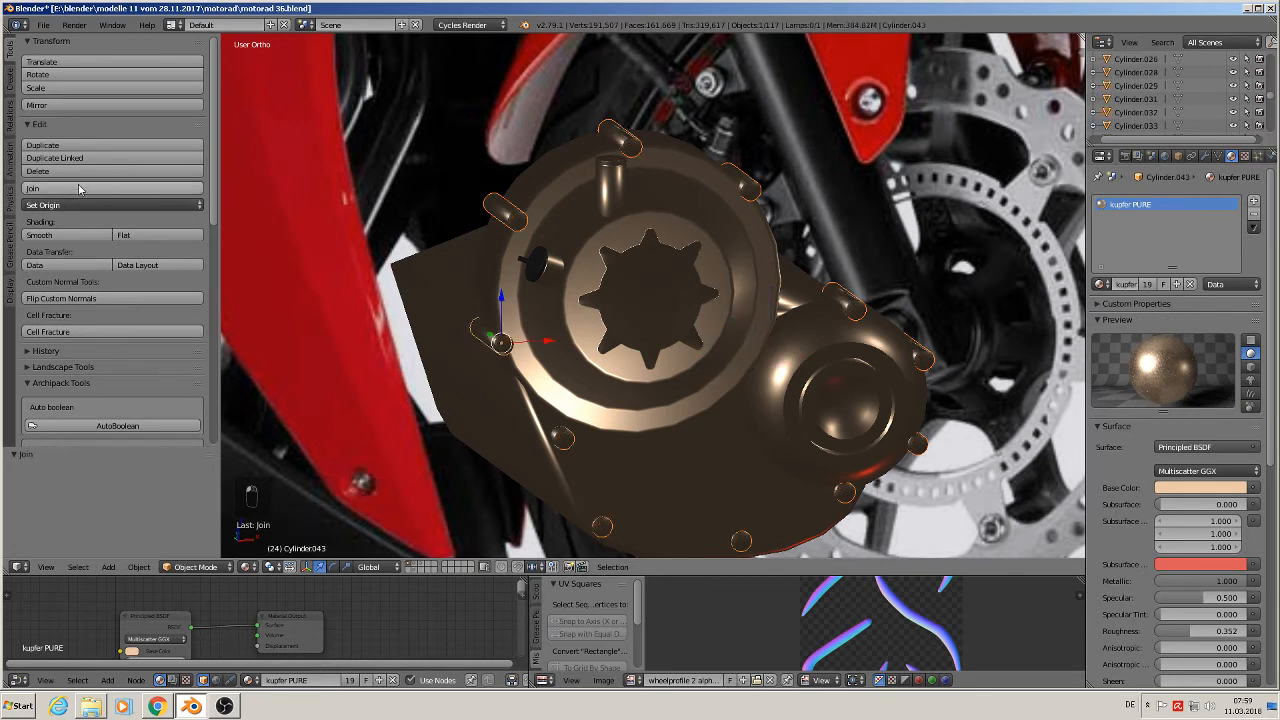
Join the large cover's two small pin cylinders to the bolts, and merge that object with the large cover.
right_click(612, 192, "shift")
right_click(540, 265, "shift")
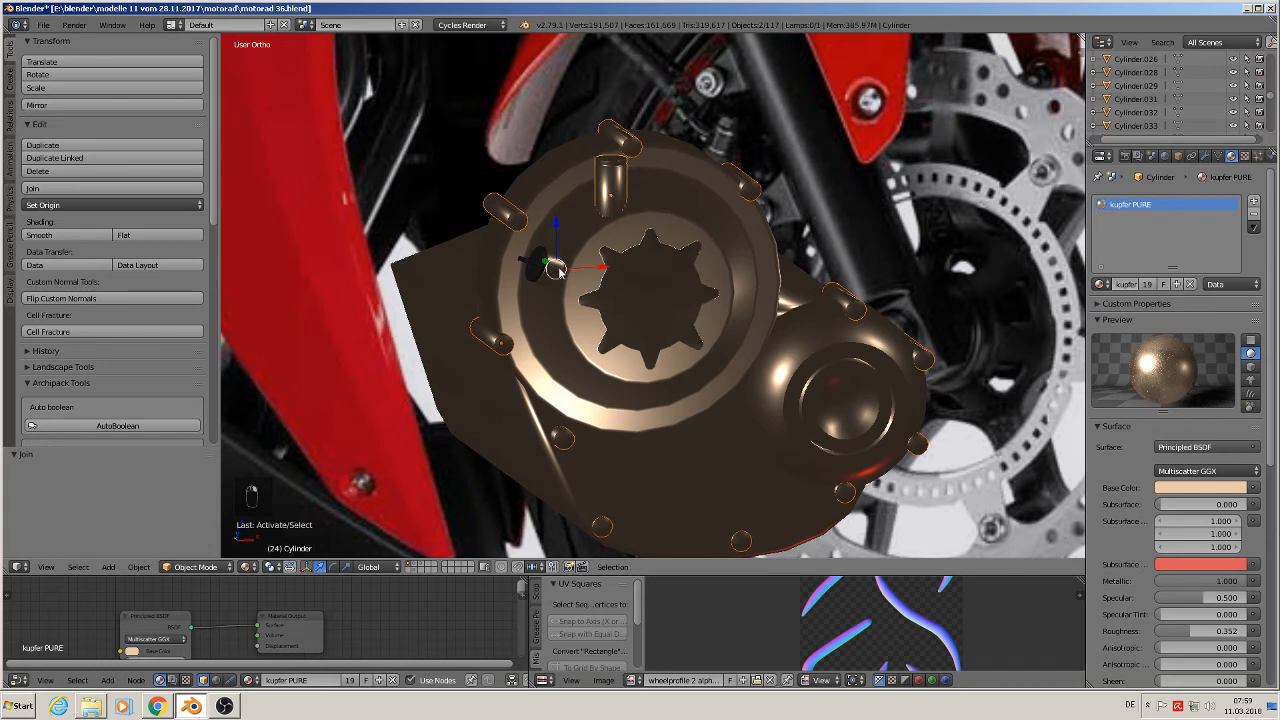
left_click(70, 188)
right_click(647, 264, "shift")
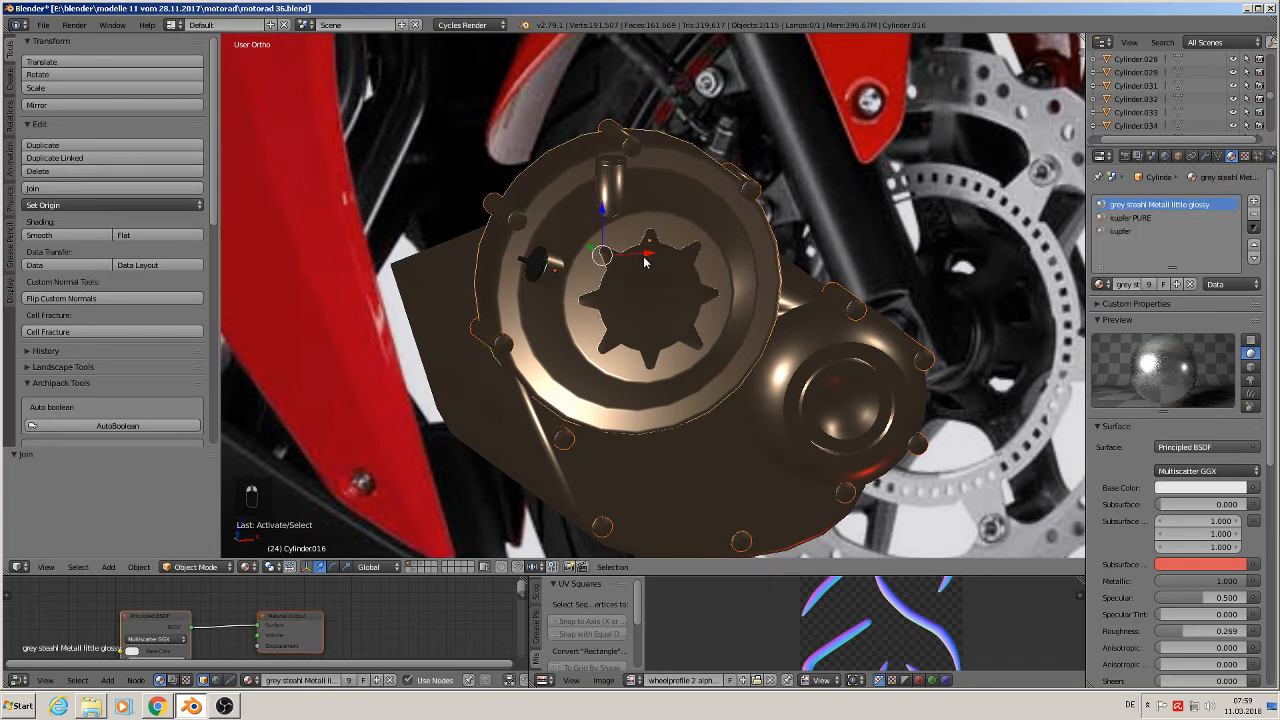
left_click(52, 189)
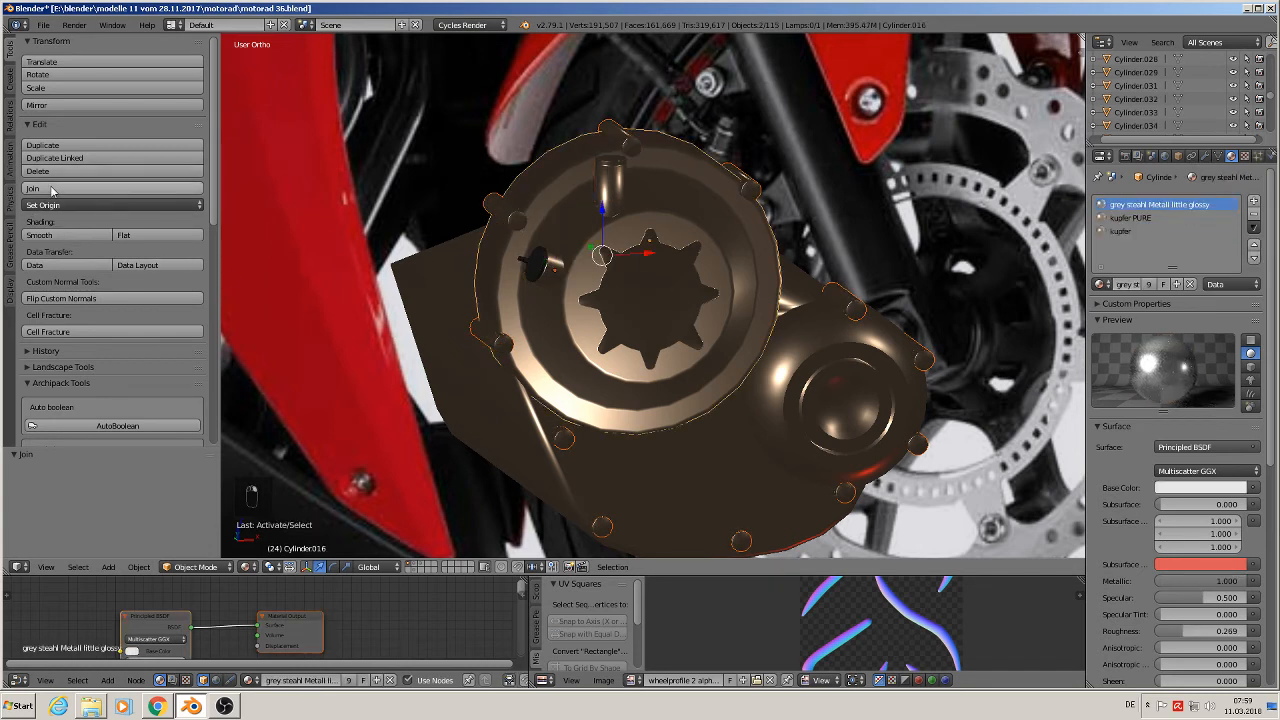
Join the small round cover and the engine housing with the large cover and bolts into one object.
right_click(823, 383, "shift")
right_click(697, 467, "shift")
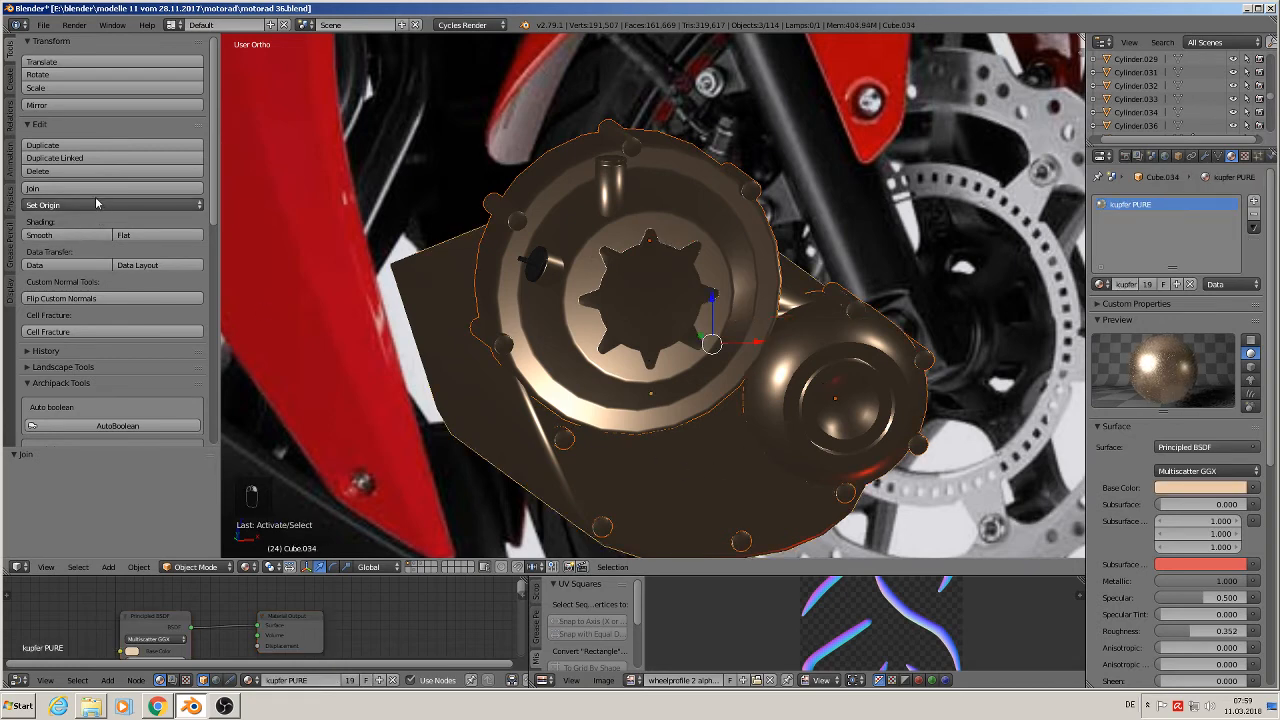
left_click(52, 188)
scroll(672, 360, "down", 2)
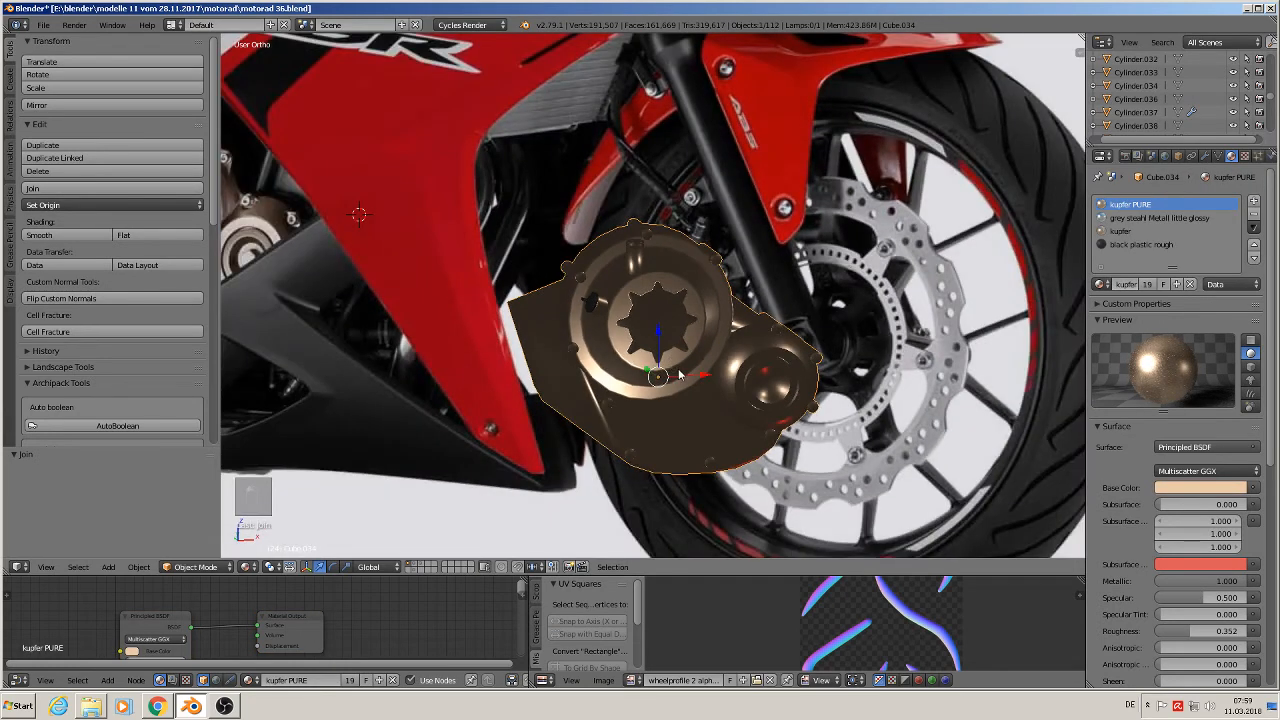
key("g")
right_click(649, 330)
Duplicate the white half-round hex-socket screw from the spare screw row, placing the copy above the star-socket screw.
key("KP_1")
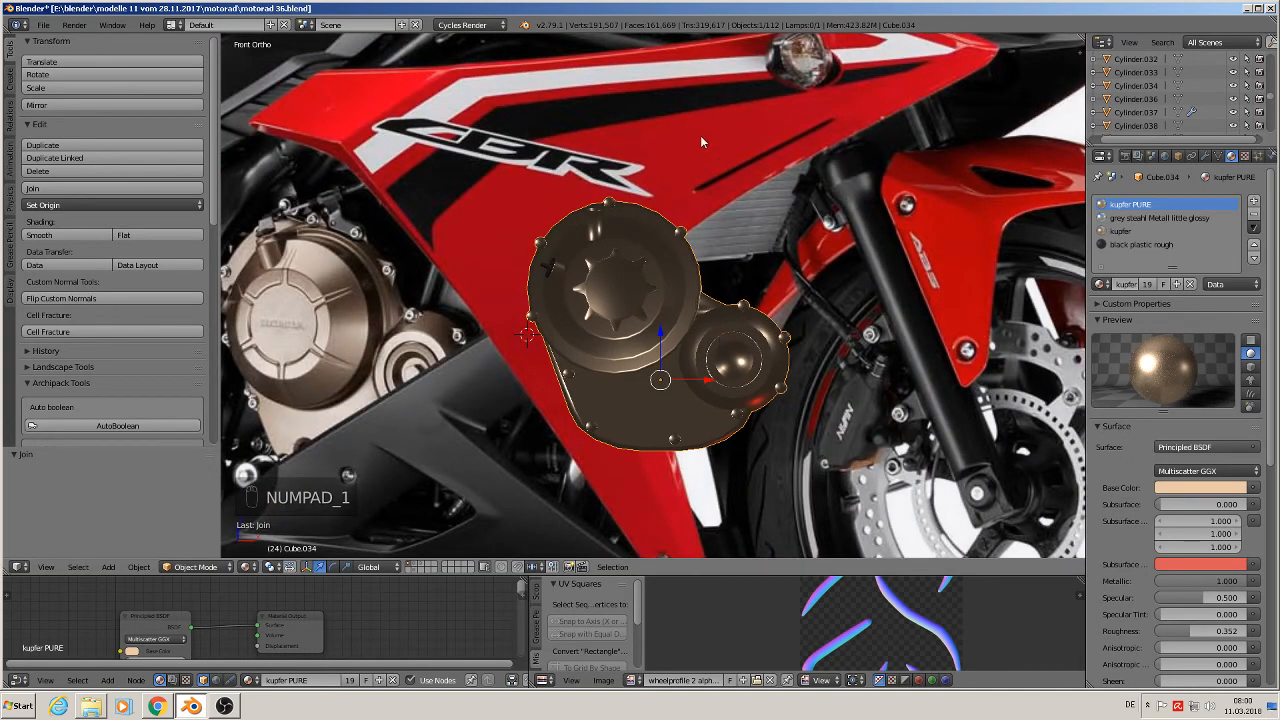
scroll(707, 398, "up", 2)
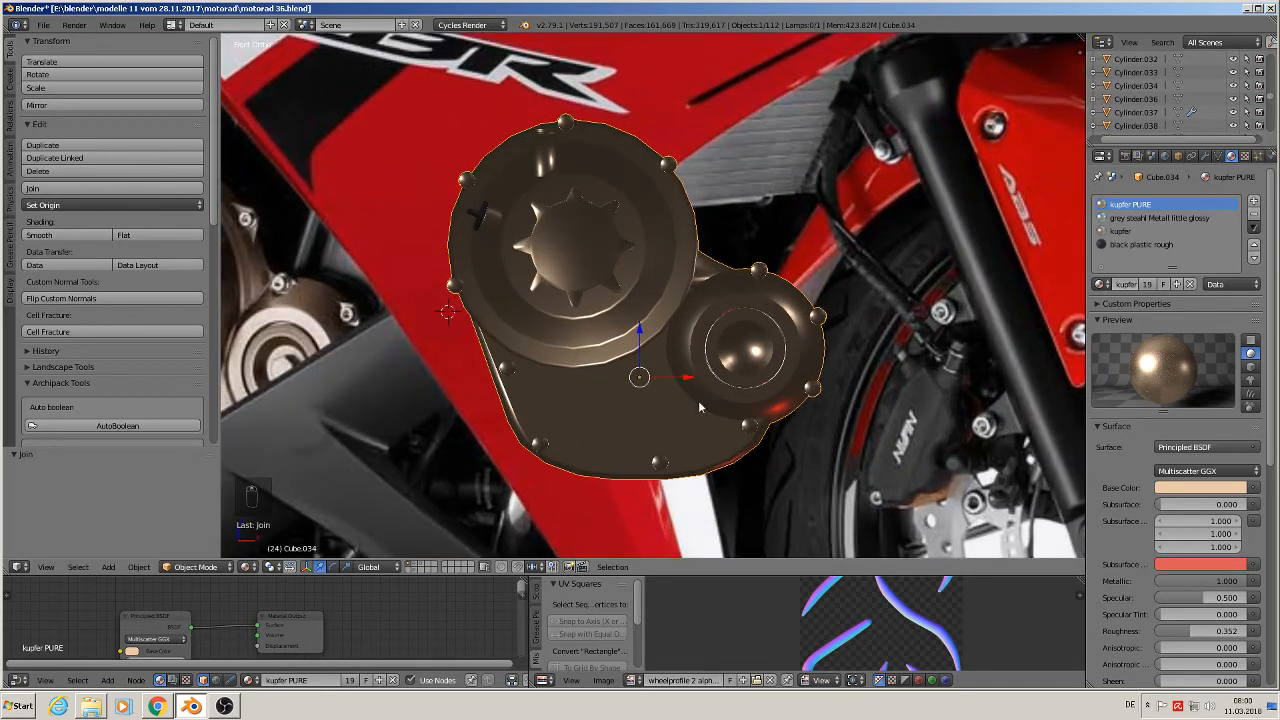
scroll(700, 405, "down", 2)
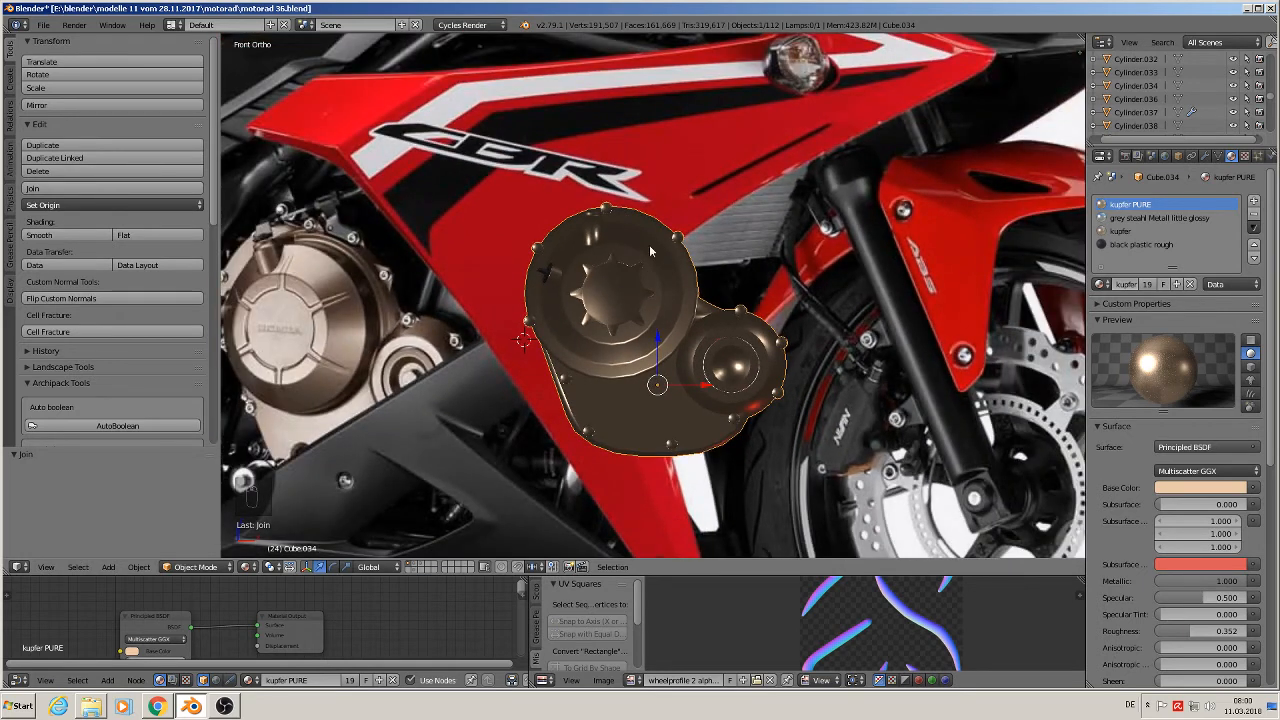
scroll(518, 381, "down", 10)
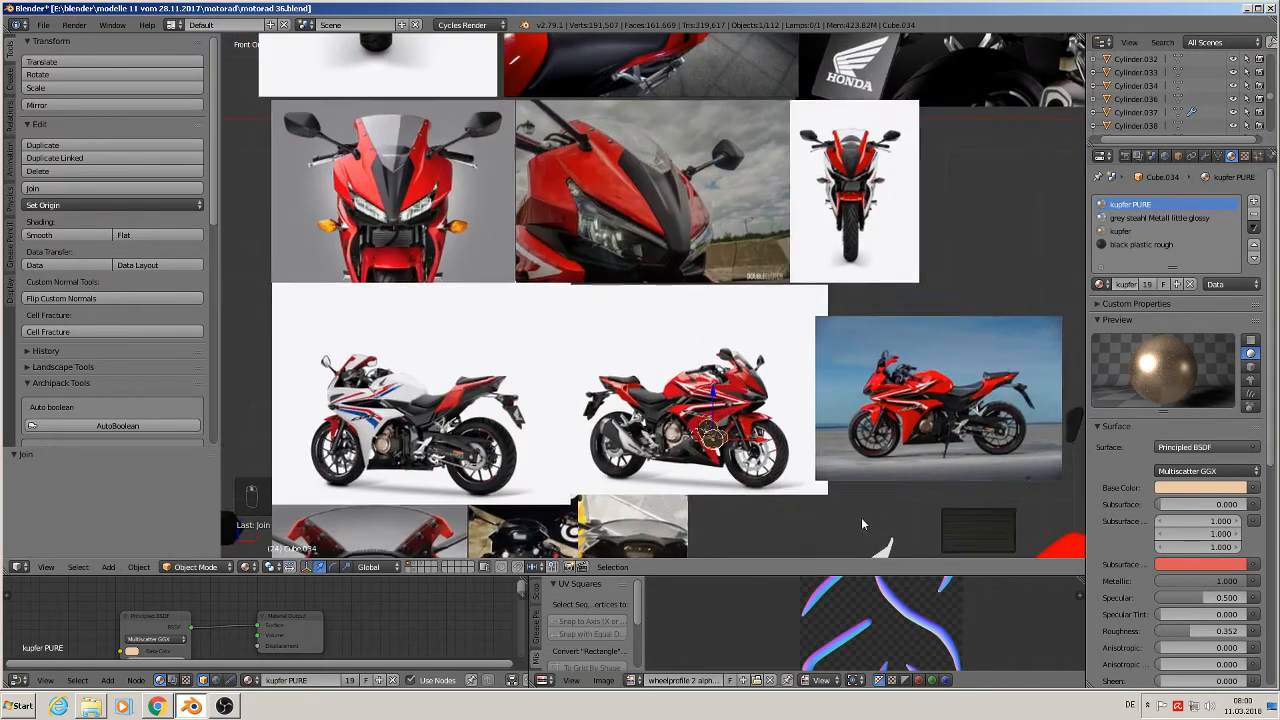
middle_click_drag(861, 517, 716, 323, "shift")
scroll(716, 325, "down", 3)
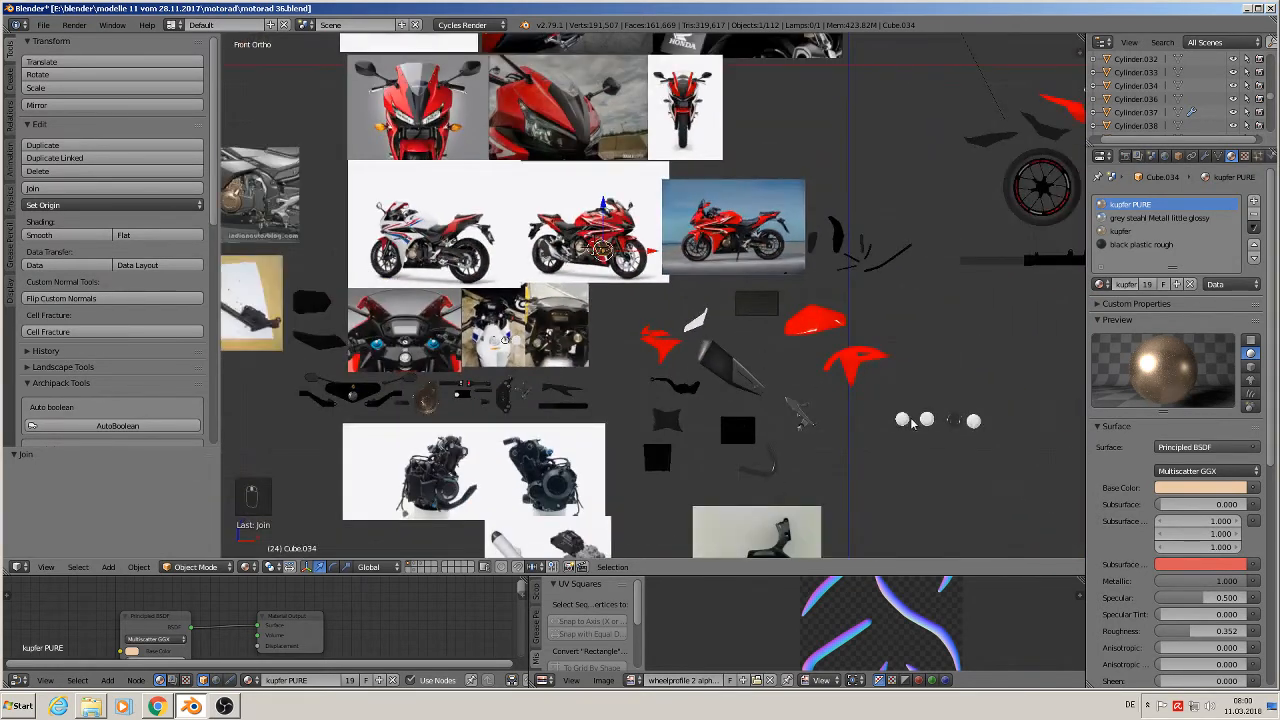
middle_click_drag(908, 416, 722, 362, "shift")
scroll(730, 380, "up", 9)
scroll(868, 361, "up", 2)
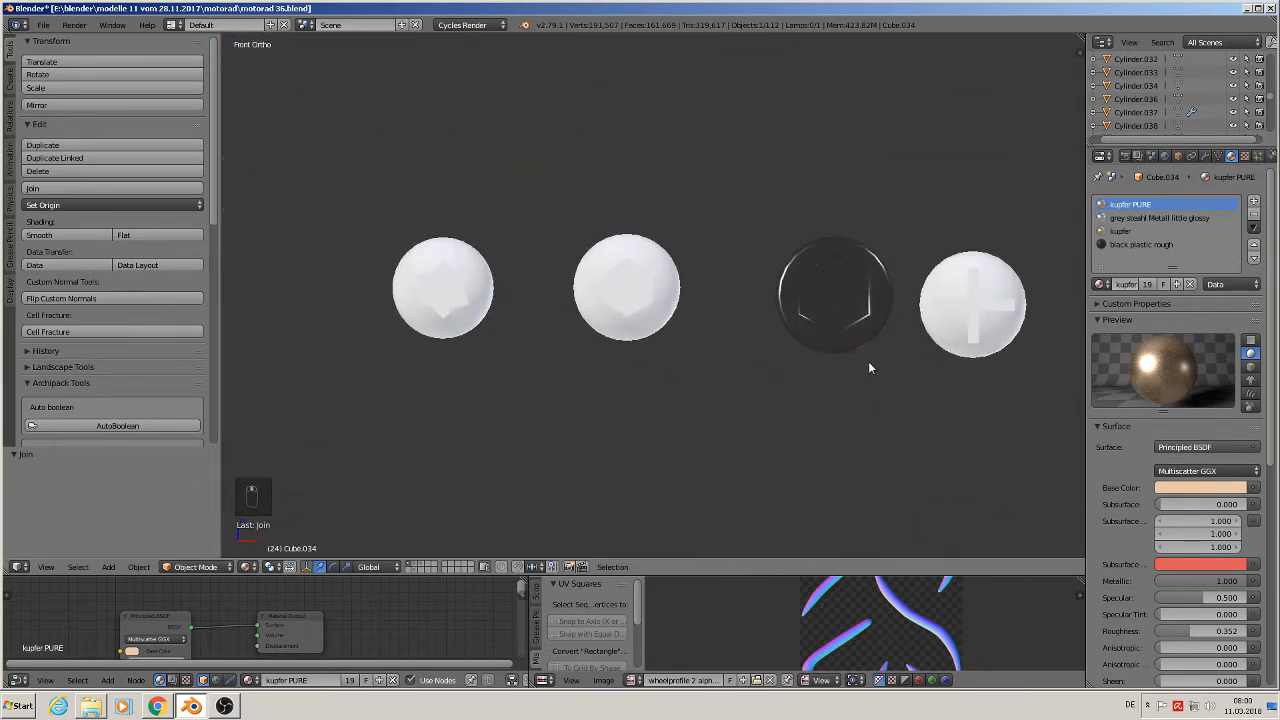
right_click(640, 313)
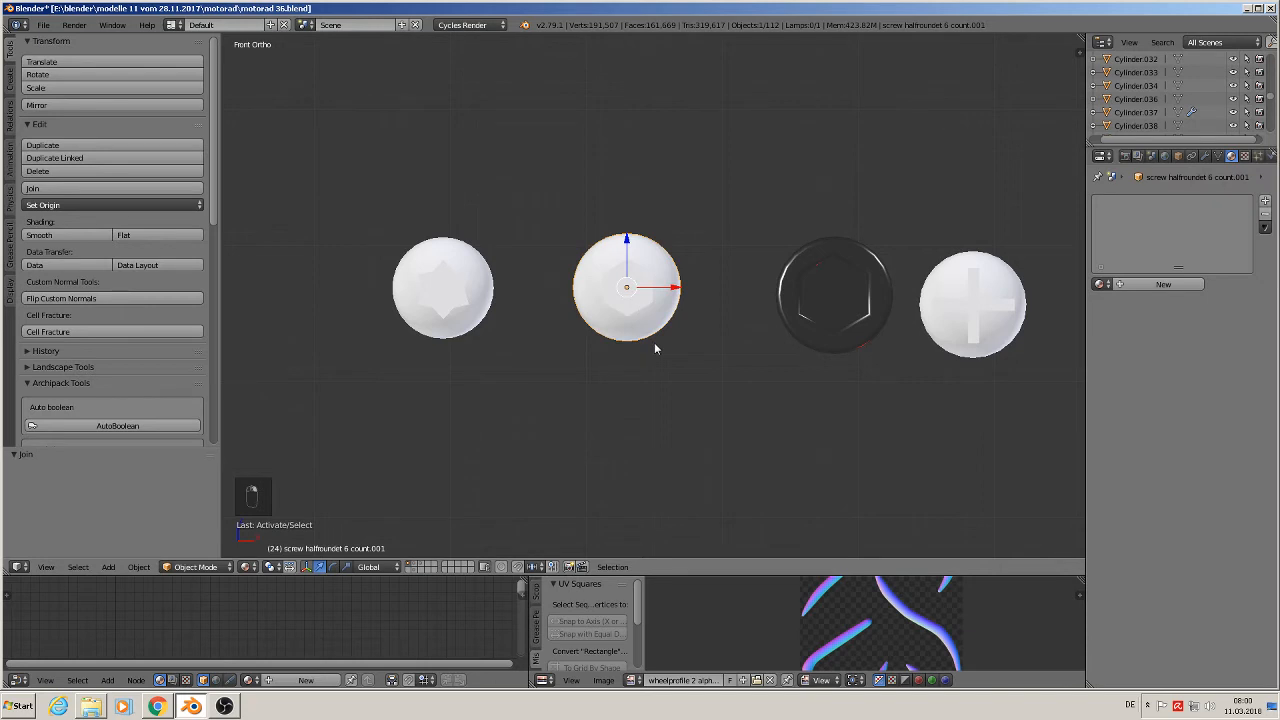
key("shift+d")
left_click(434, 204)
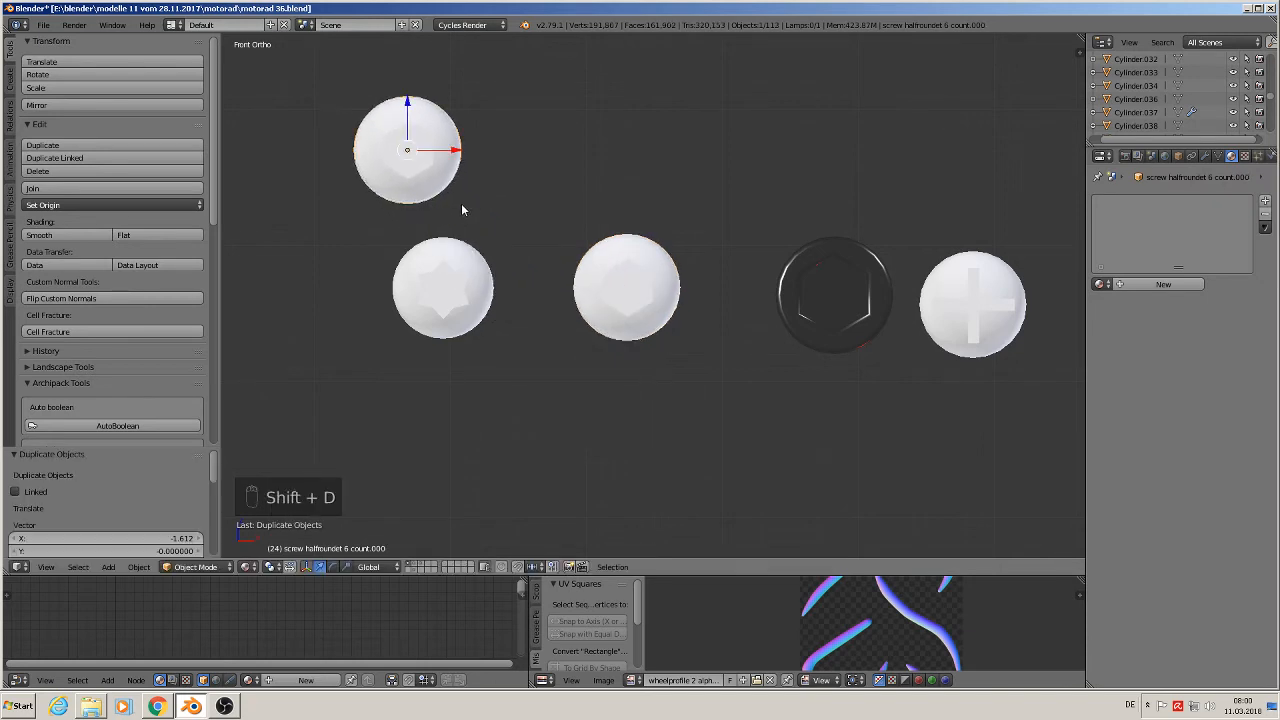
Search the materials for "ste" and assign "grey steahl Metall little glossy" to the screw copy.
left_click(1100, 284)
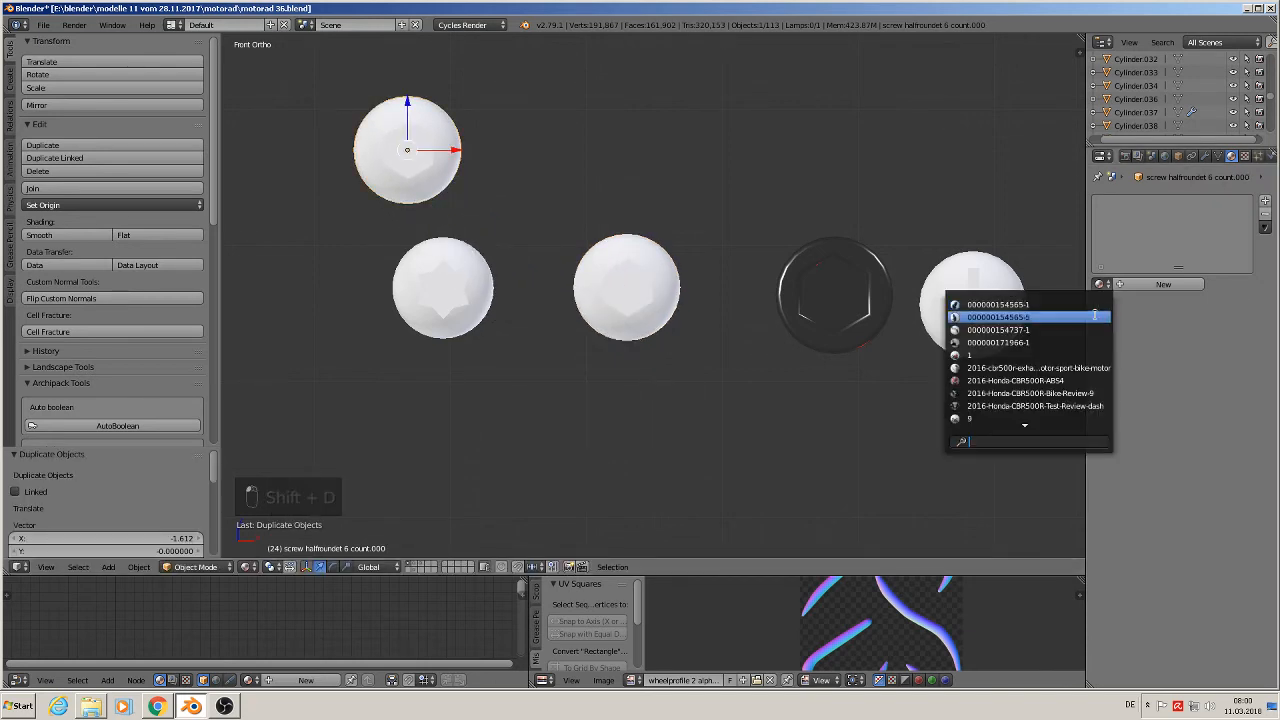
type("ste")
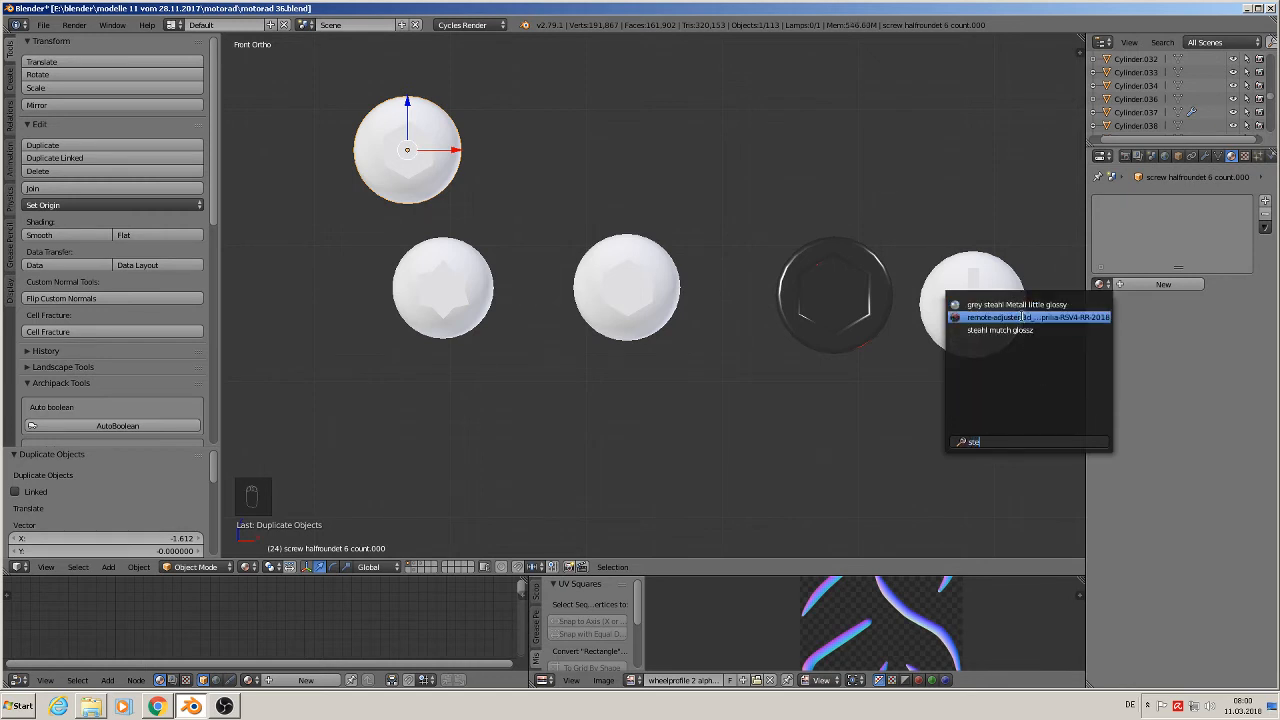
left_click(1020, 304)
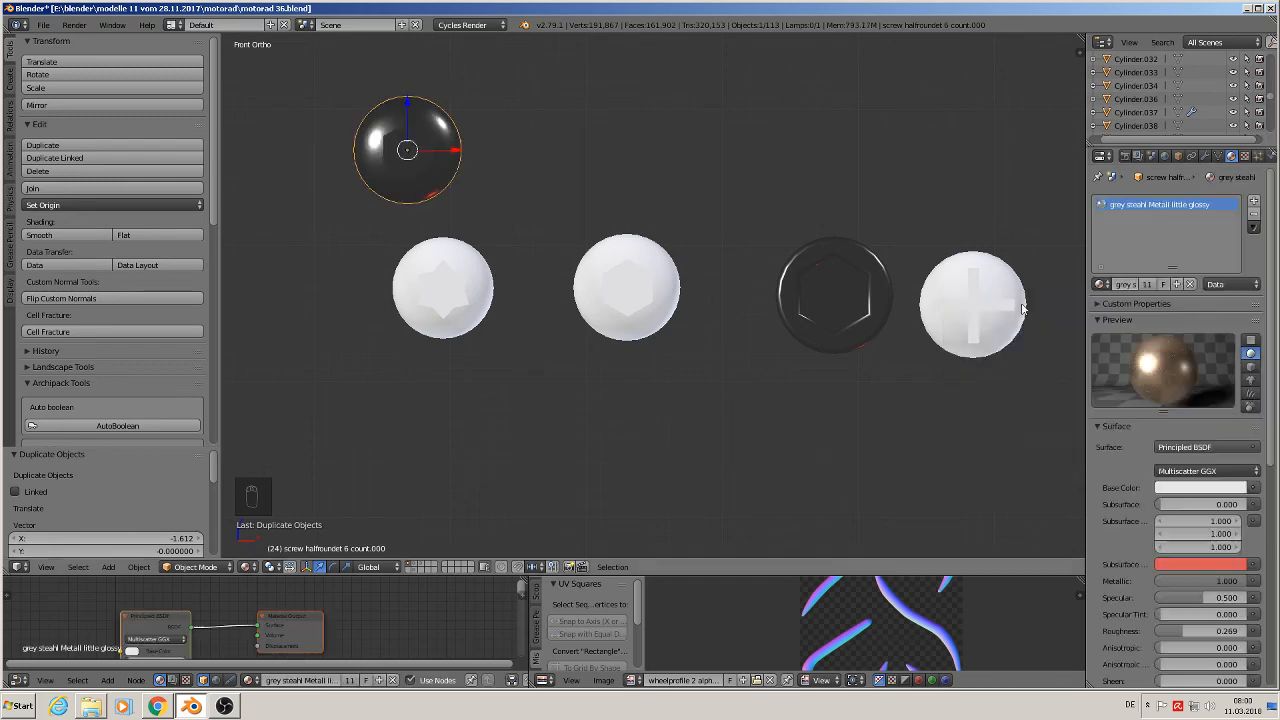
Move the steel screw copy onto the engine covers, by about -15.956 X and 8.598 Z.
scroll(485, 221, "down", 10)
scroll(493, 248, "down", 4)
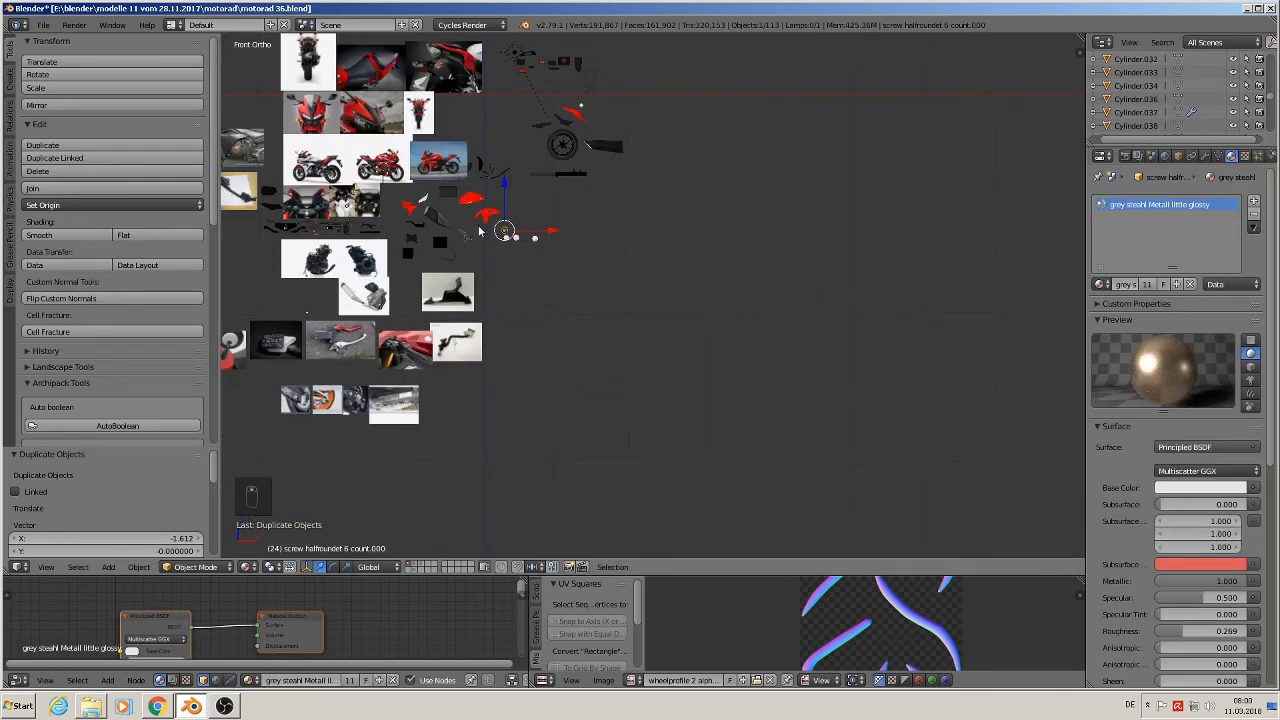
middle_click_drag(493, 248, 759, 335, "shift")
scroll(759, 335, "down", 1)
scroll(759, 335, "up", 10)
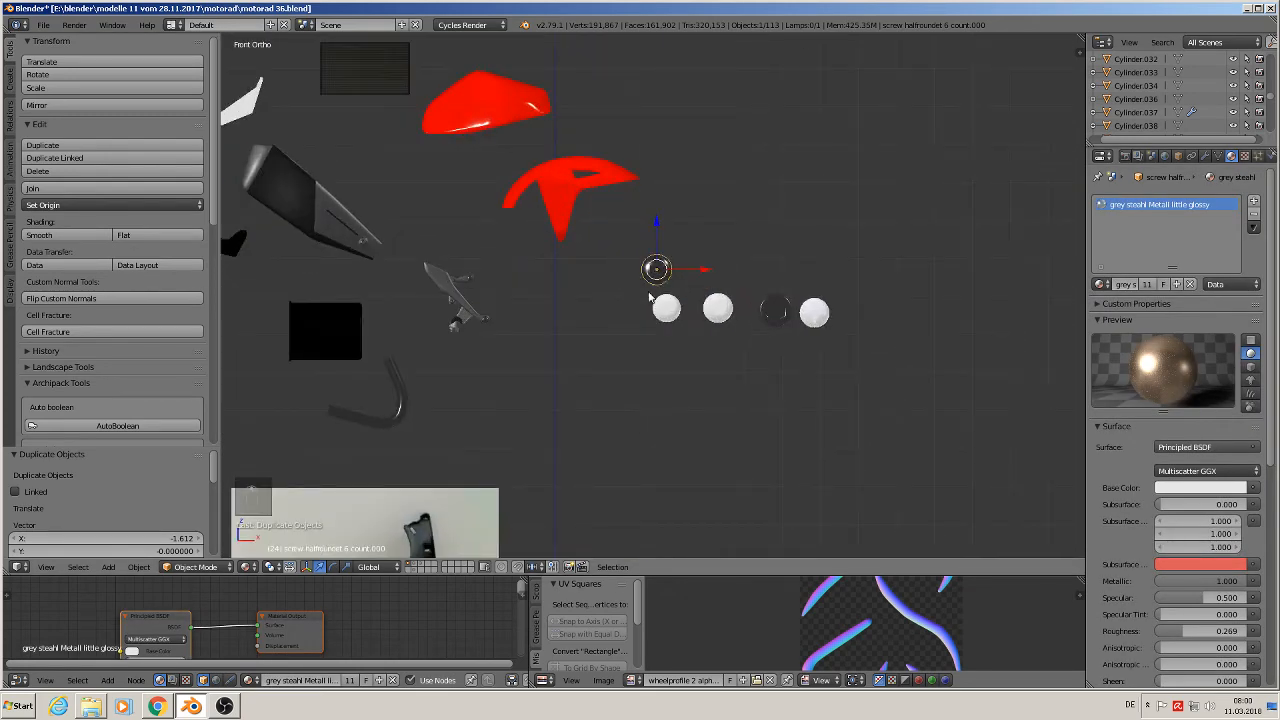
middle_click_drag(649, 298, 998, 380, "shift")
scroll(987, 378, "down", 2)
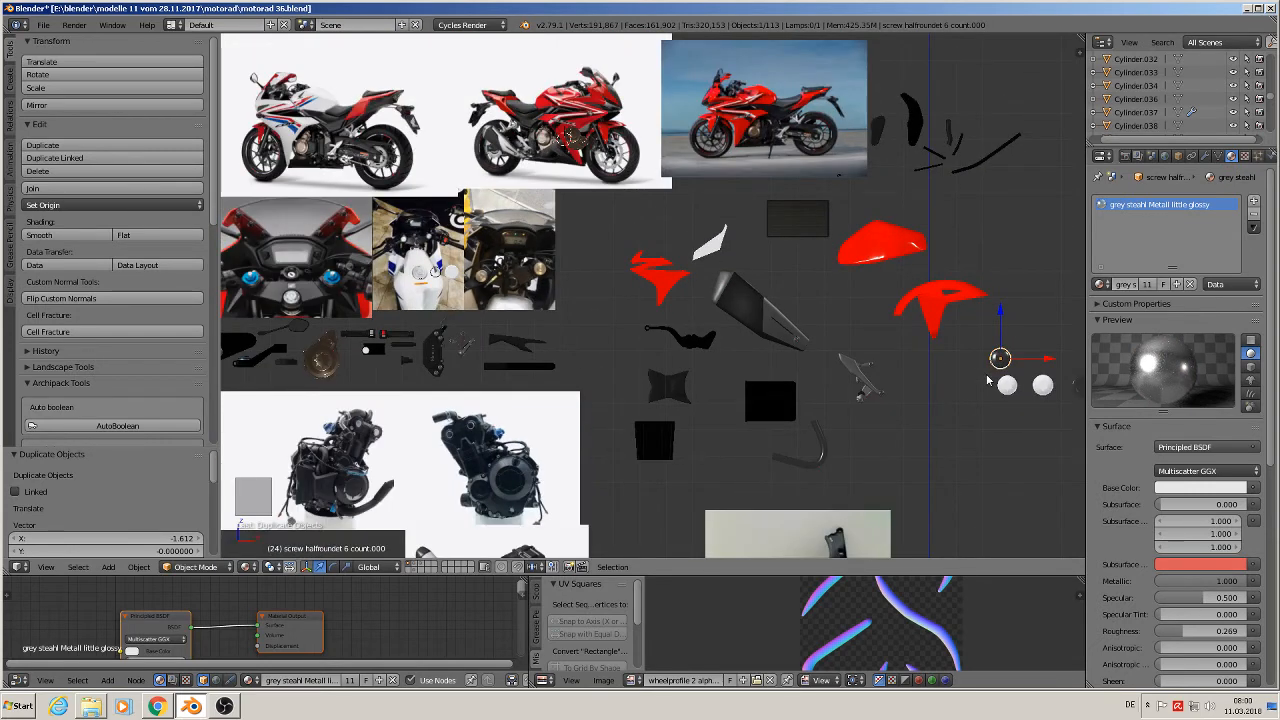
key("g")
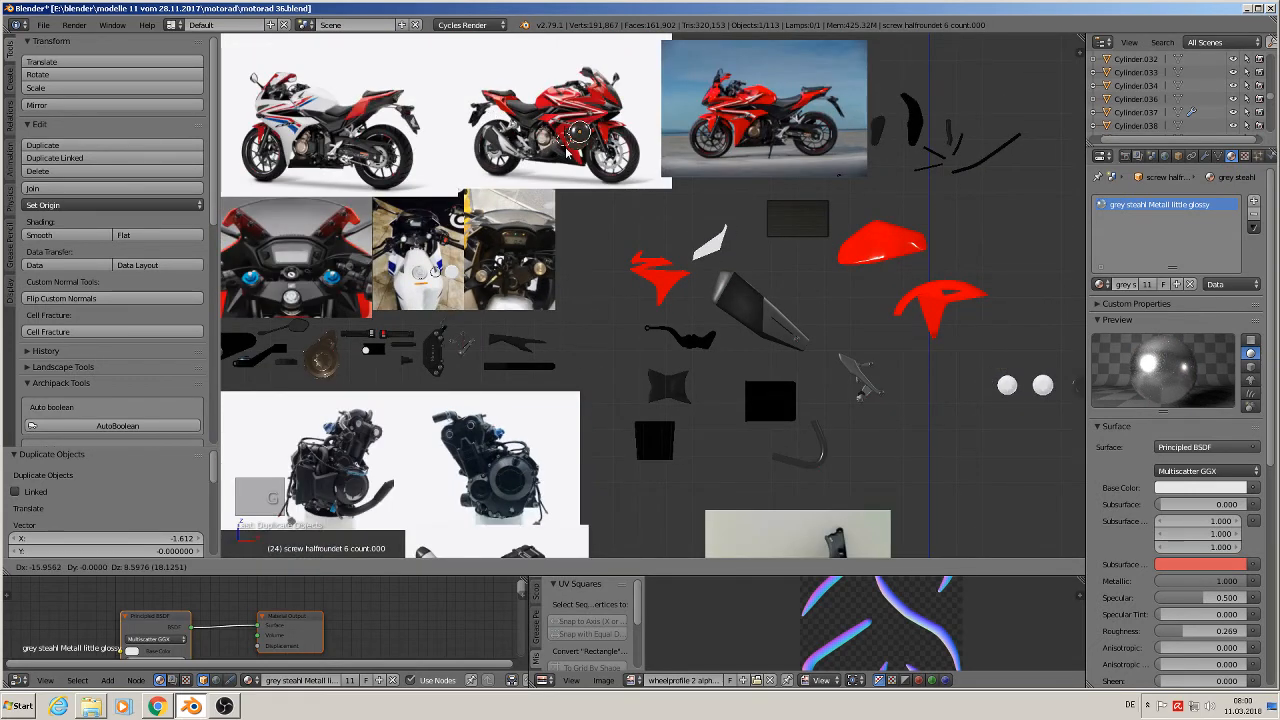
left_click(570, 152)
Scale the steel screw down by a factor of 0.048 to roughly match the bolts.
scroll(595, 112, "up", 5)
scroll(596, 112, "up", 10)
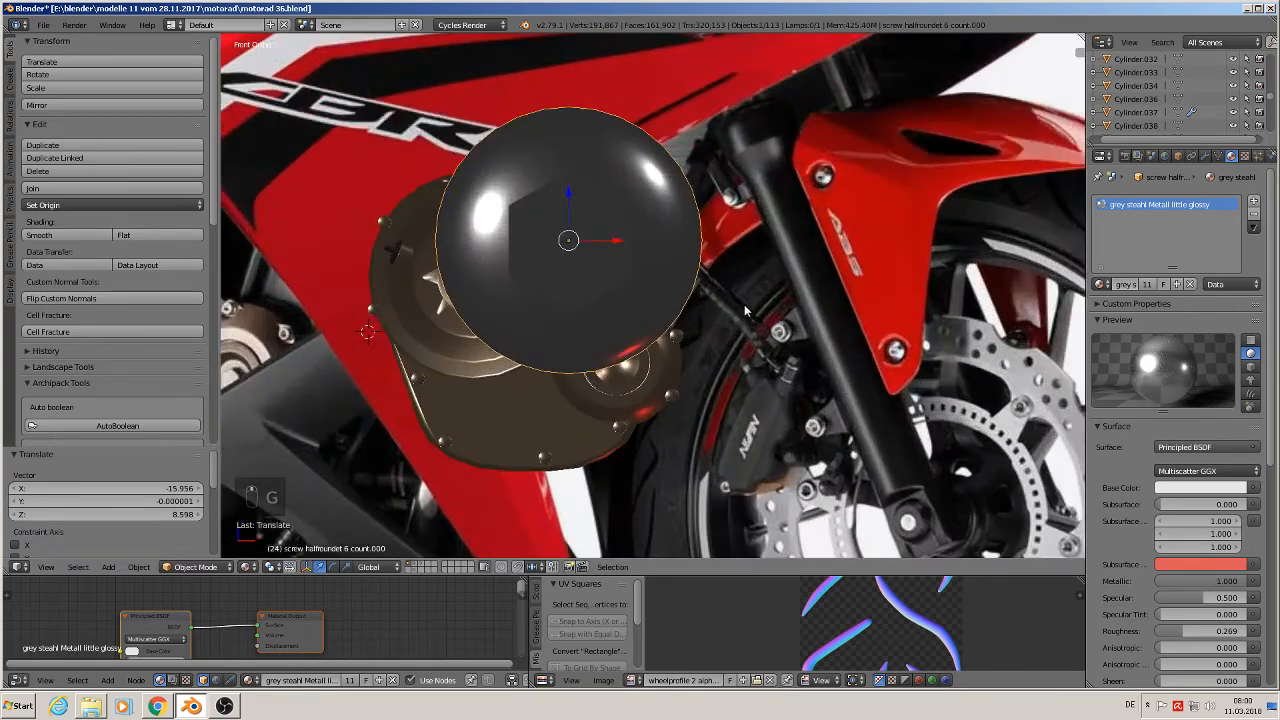
key("s")
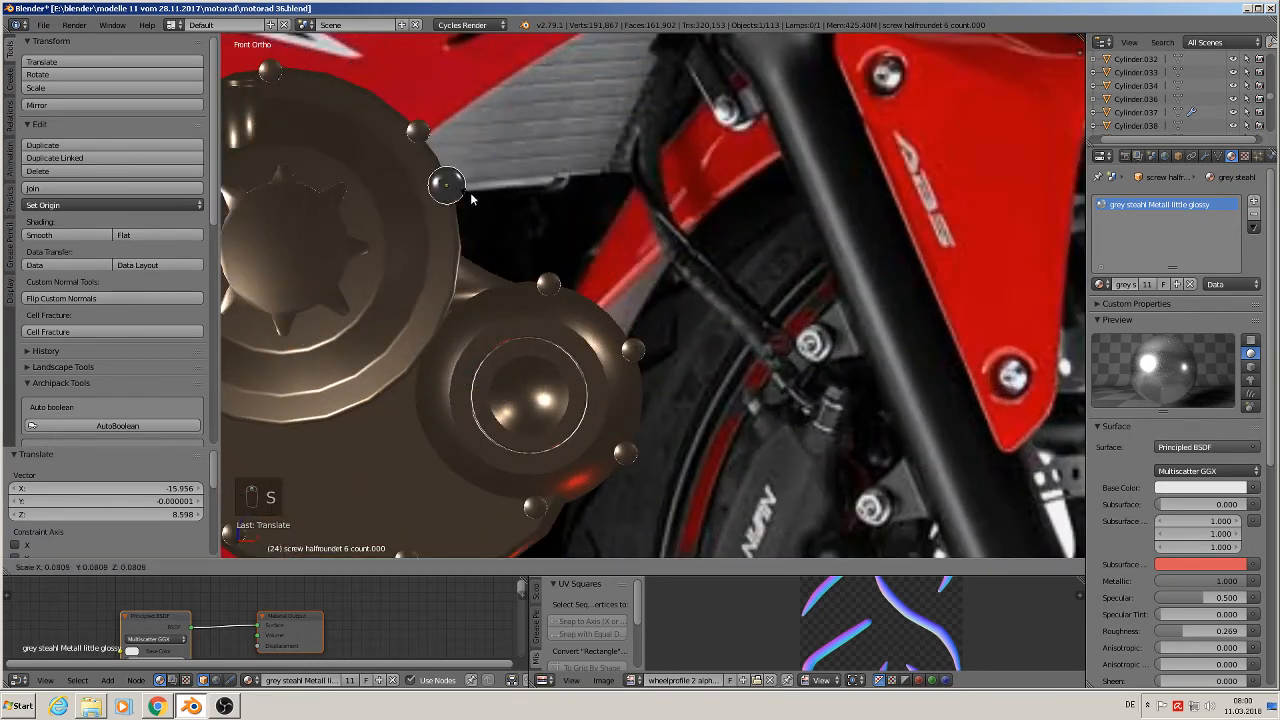
left_click(460, 192)
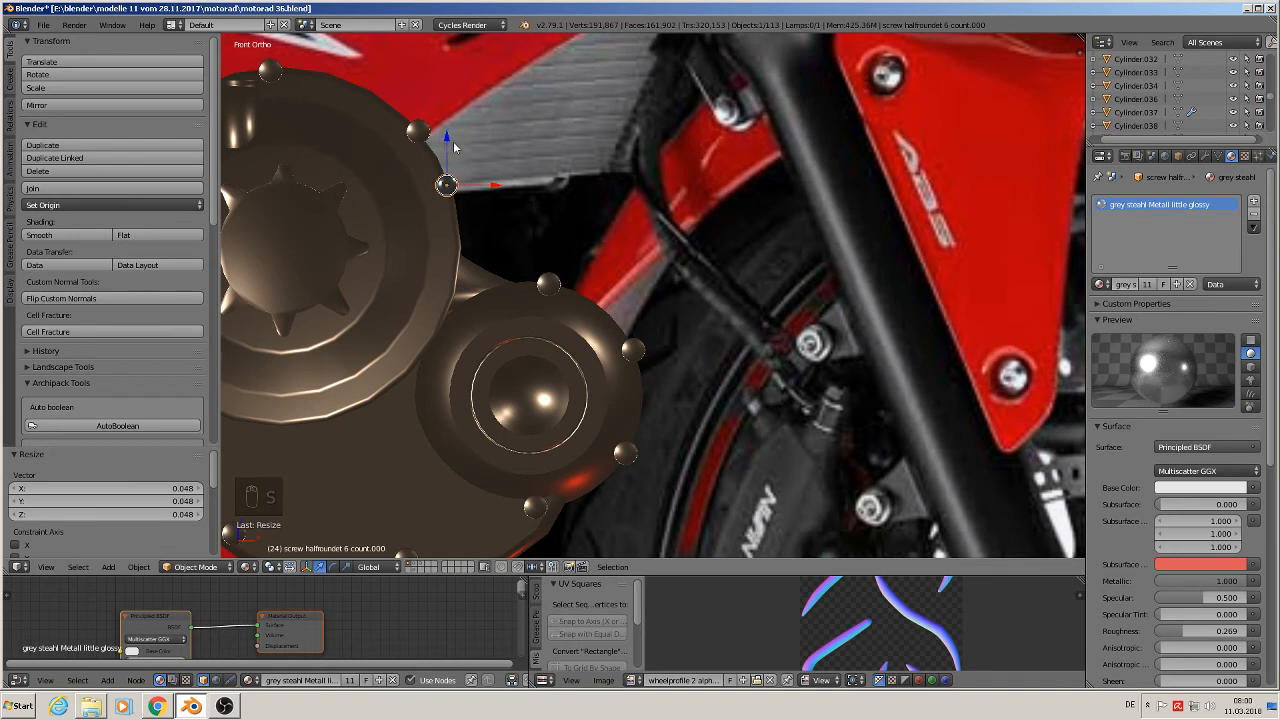
Move the steel screw onto the large cover's upper-right bolt, by -0.049 X and 0.090 Z in front view.
key("KP_1")
key("g")
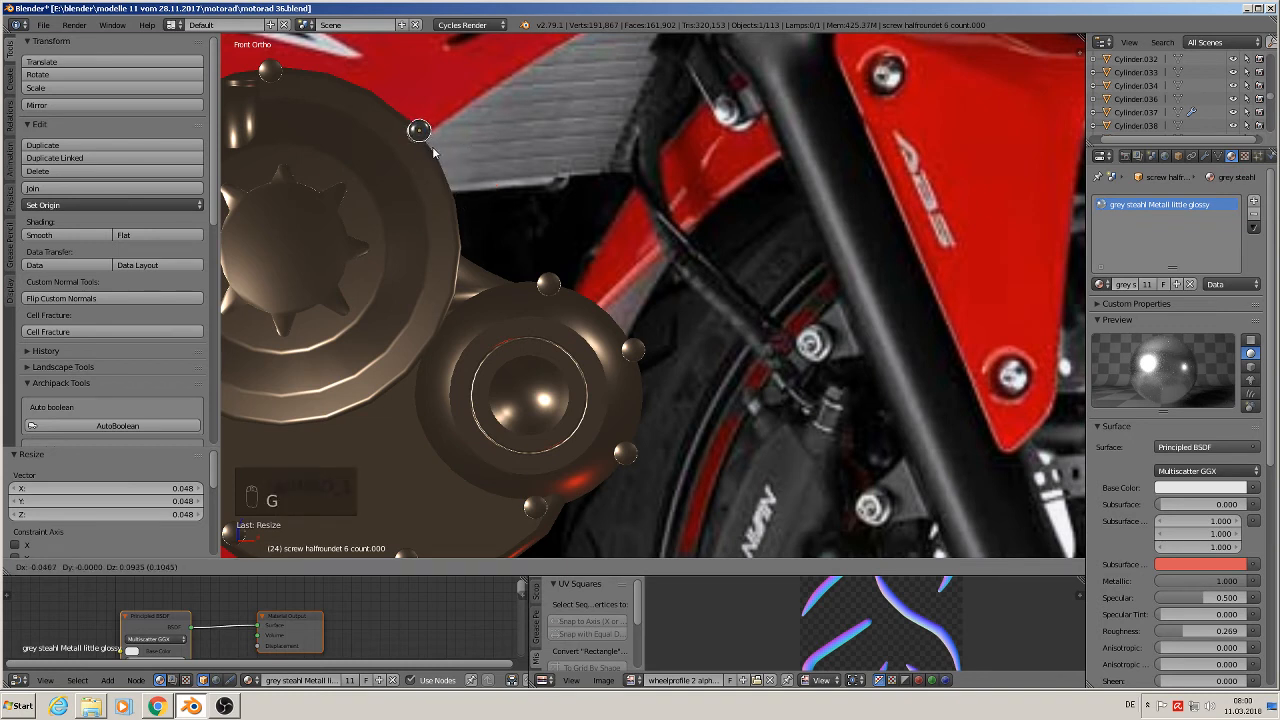
left_click(430, 147)
Scale the steel screw by 0.832 so it fits inside the upper-right bolt's head.
scroll(430, 147, "up", 1)
middle_click_drag(425, 150, 690, 342, "shift")
scroll(690, 344, "up", 7)
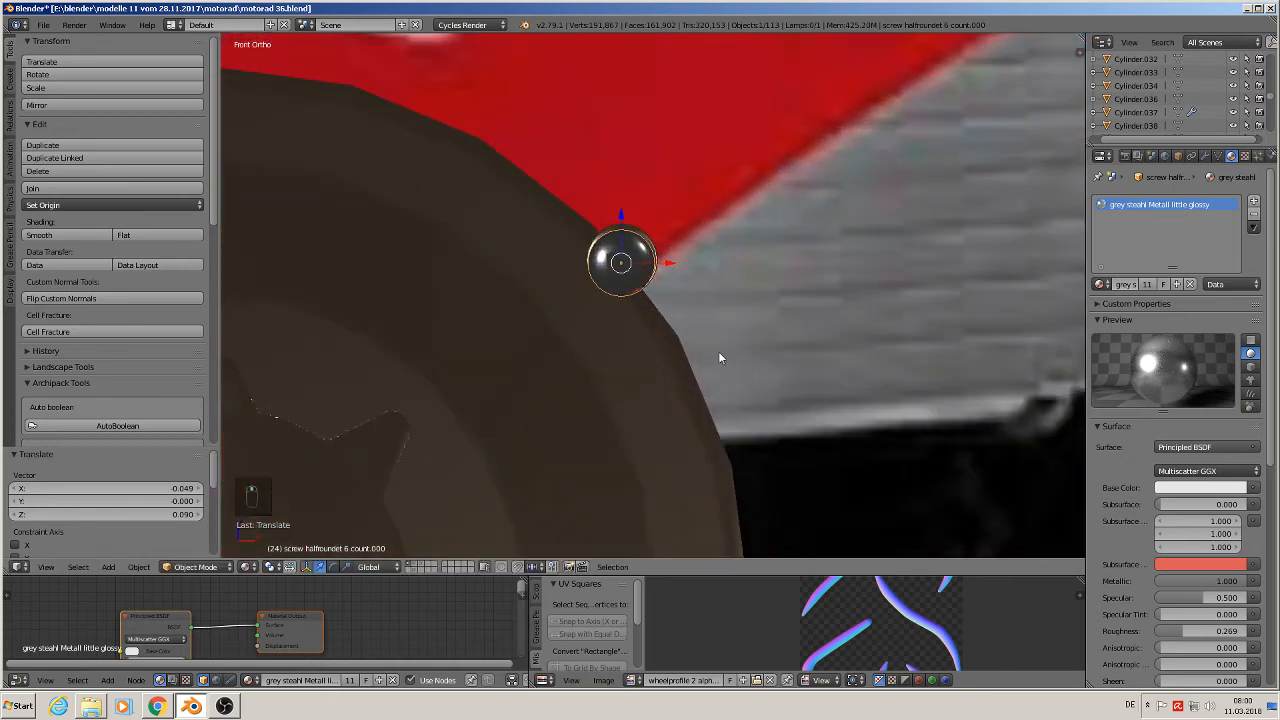
key("s")
left_click(686, 333)
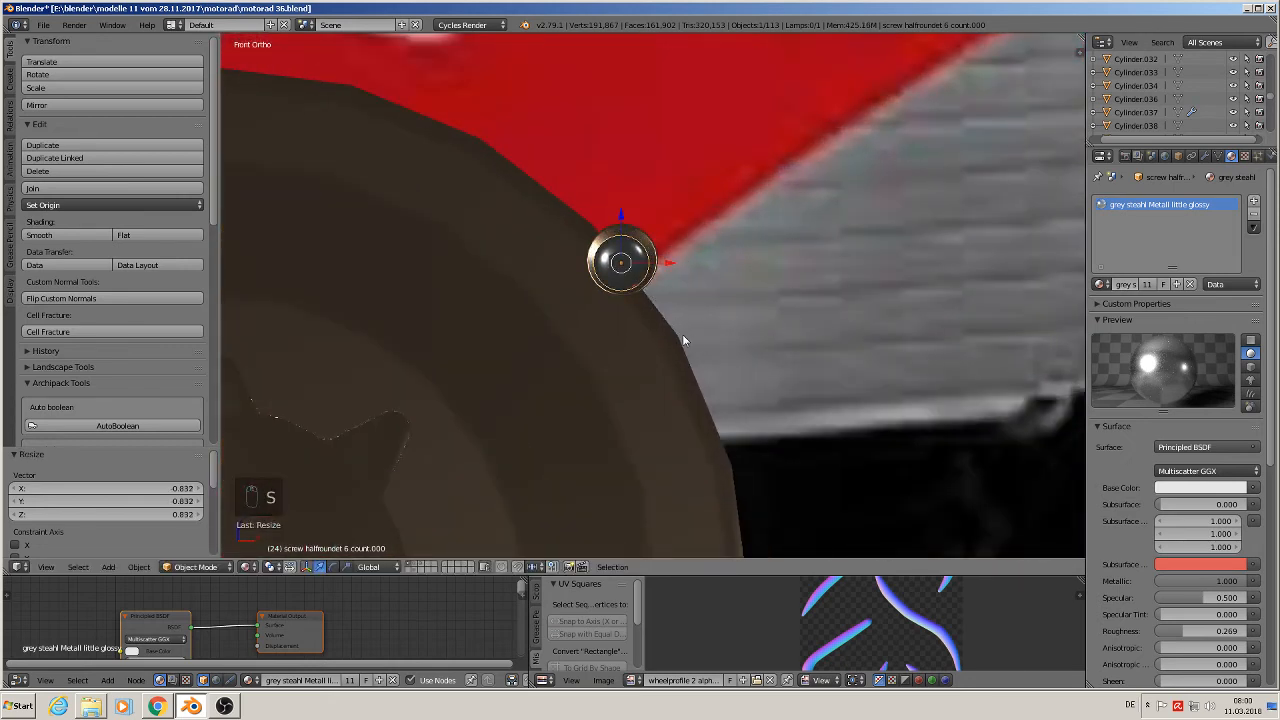
Center the steel screw on the upper-right bolt by about 0.0004 X and 0.002 Z, and move it about 0.18 along Y into the bolt's head.
key("g")
left_click(683, 331)
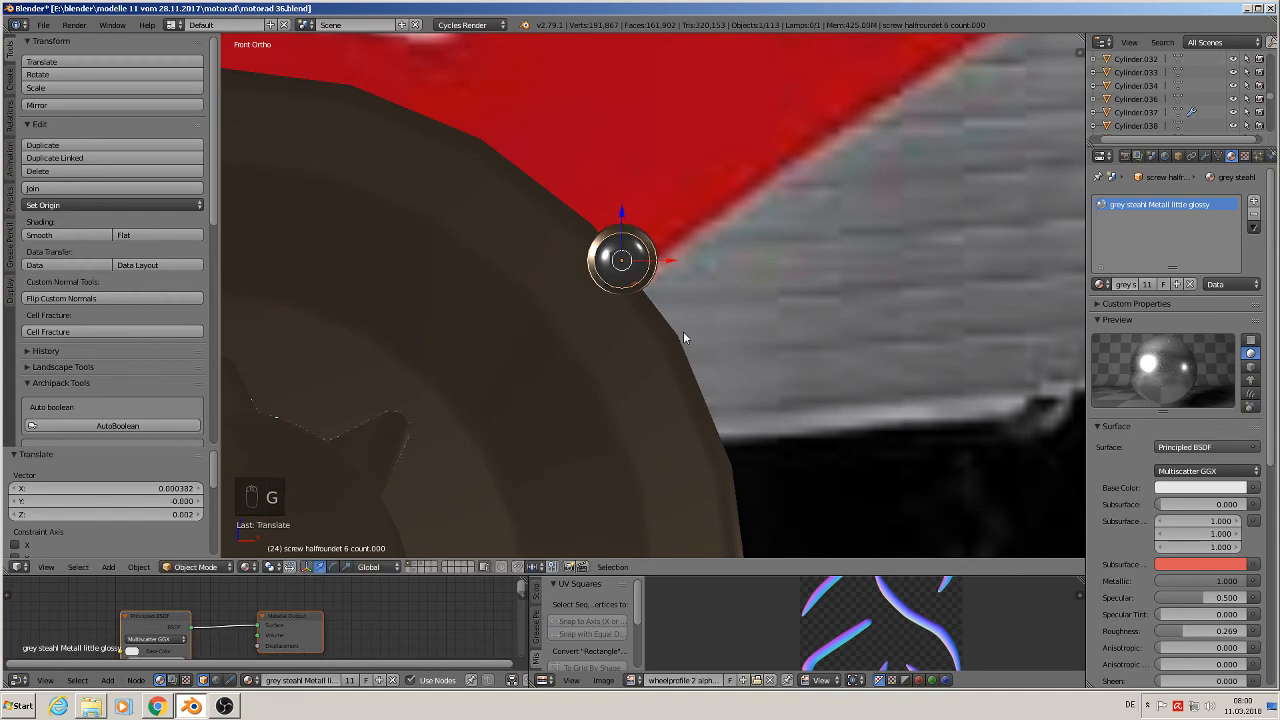
scroll(622, 348, "down", 5)
middle_click_drag(683, 331, 669, 294)
key("g")
key("y")
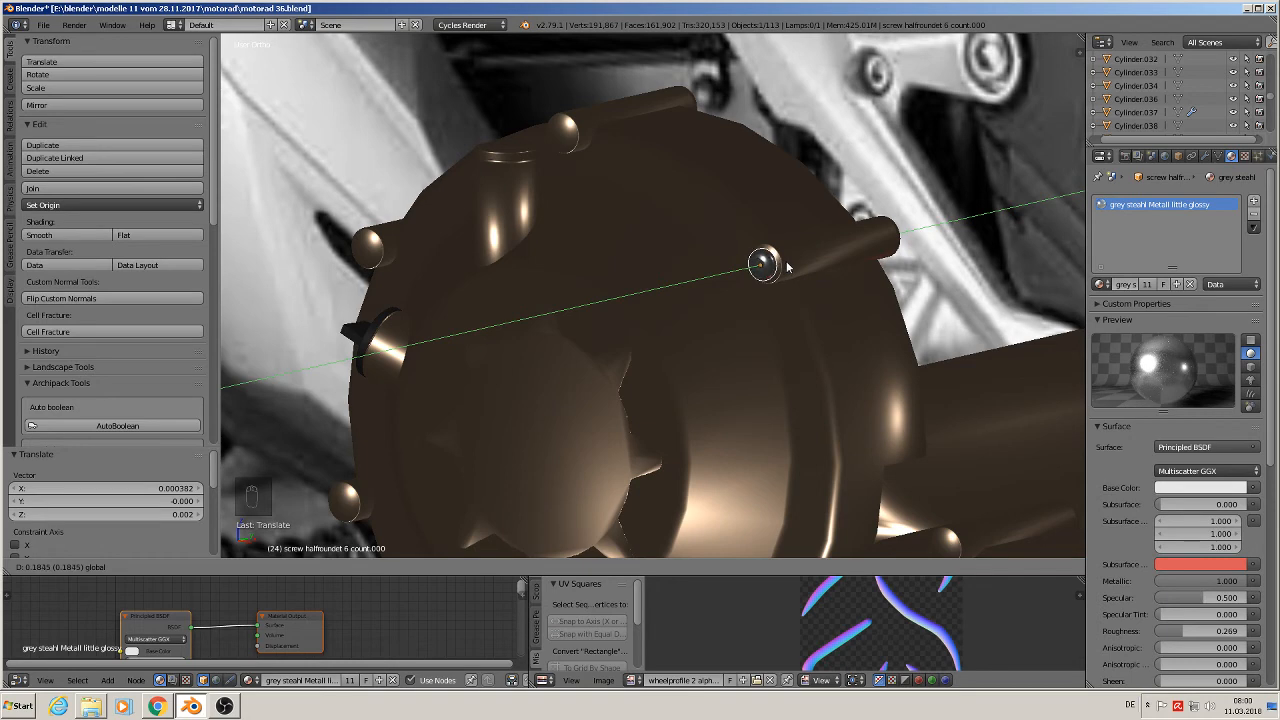
left_click(789, 266)
key("a")
key("KP_1")
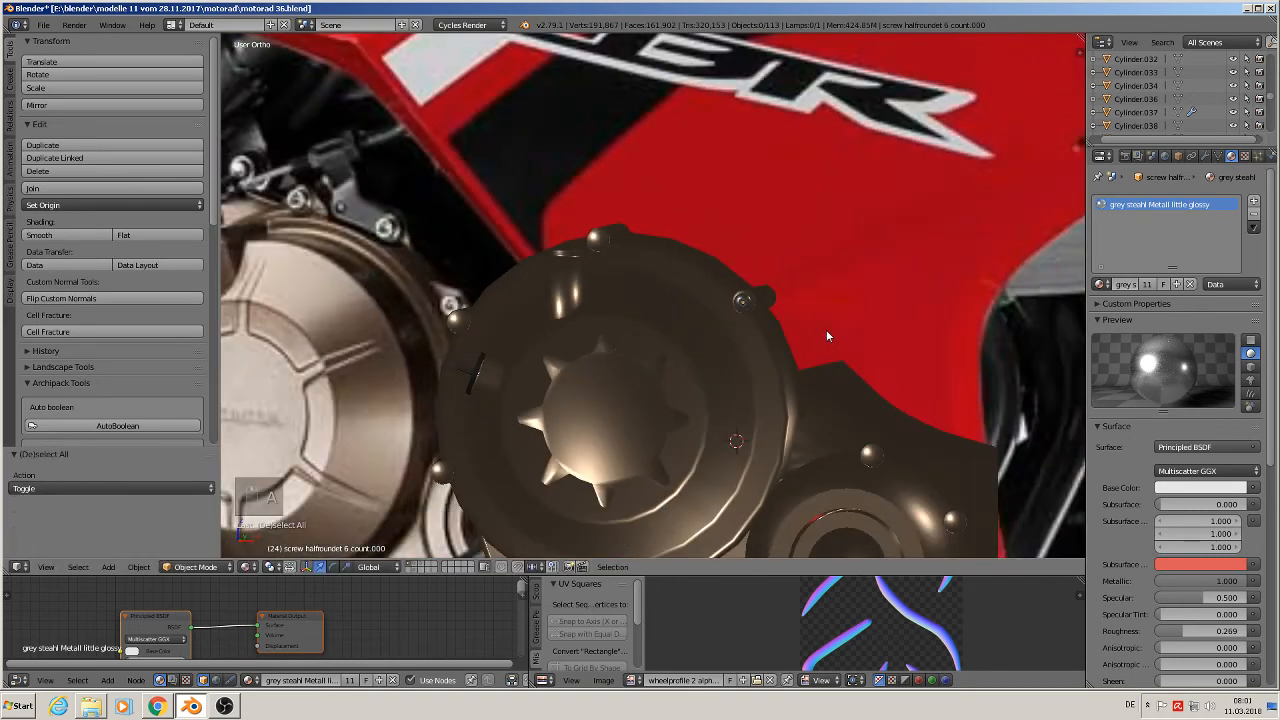
Nudge the steel screw on the large cover's upper-right bolt by -0.00066 X and 0.000726 Z in front view.
scroll(826, 340, "down", 2)
scroll(826, 393, "up", 6)
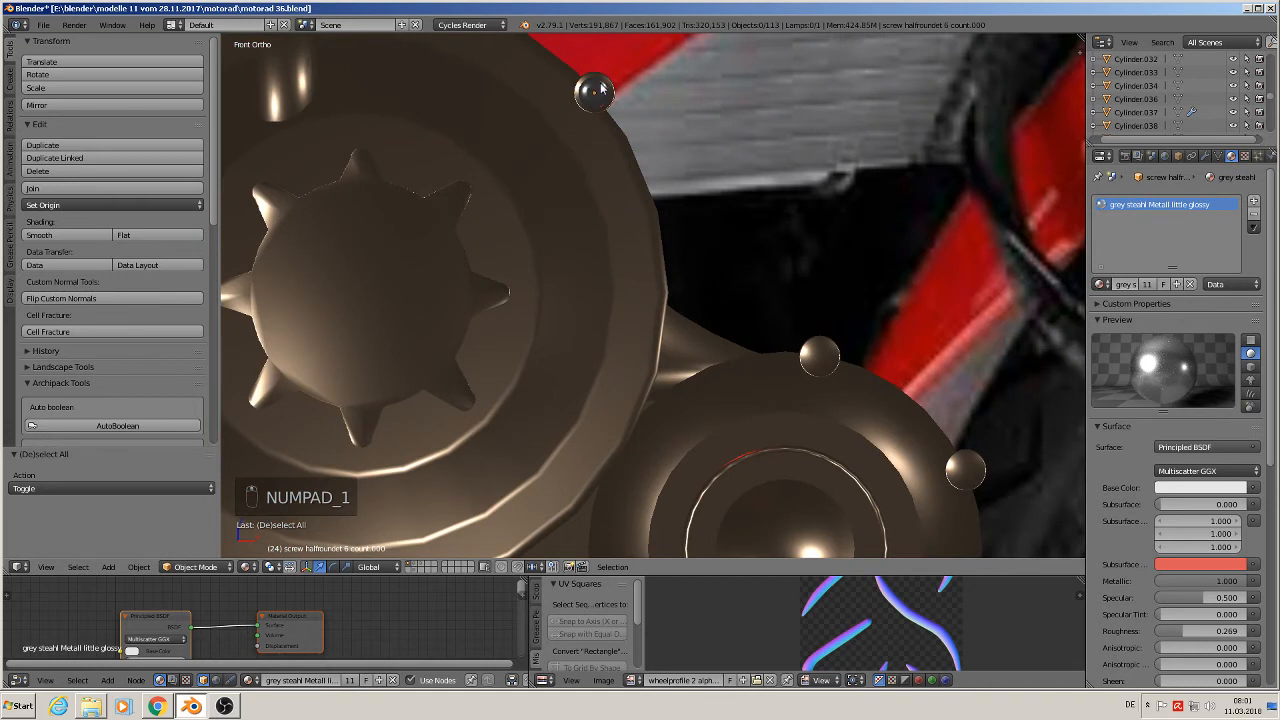
right_click(598, 92)
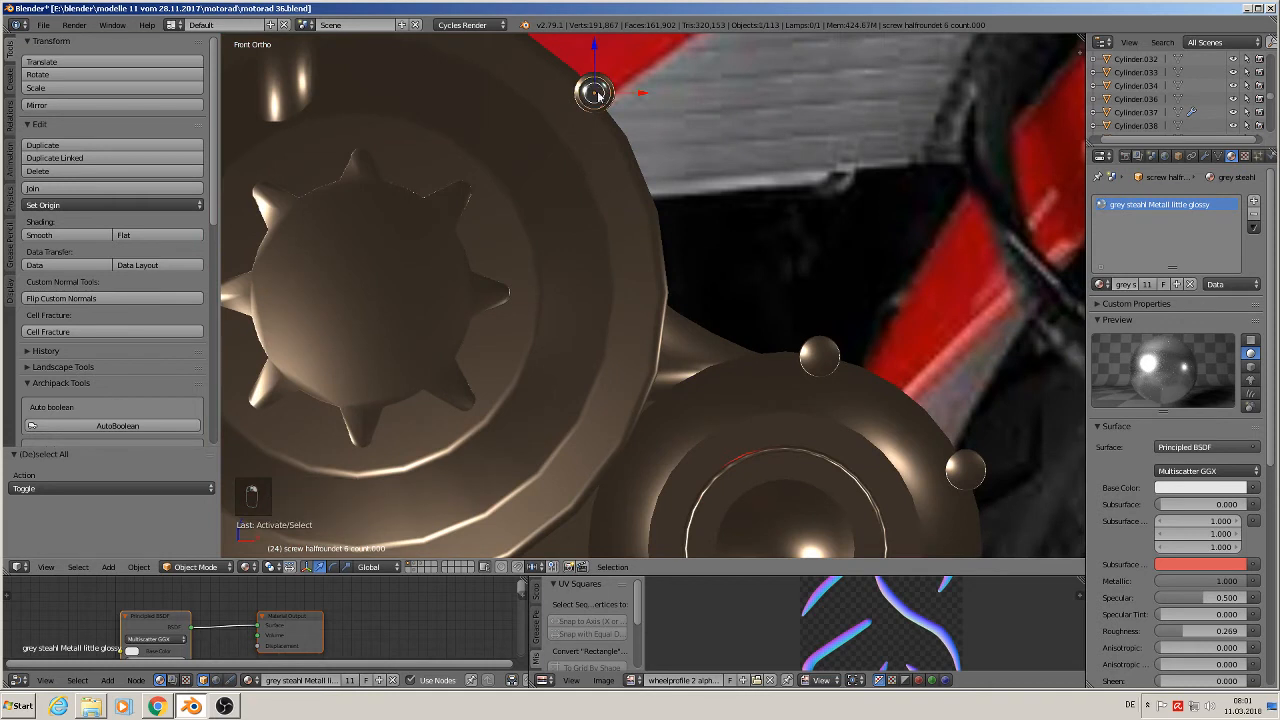
key("g")
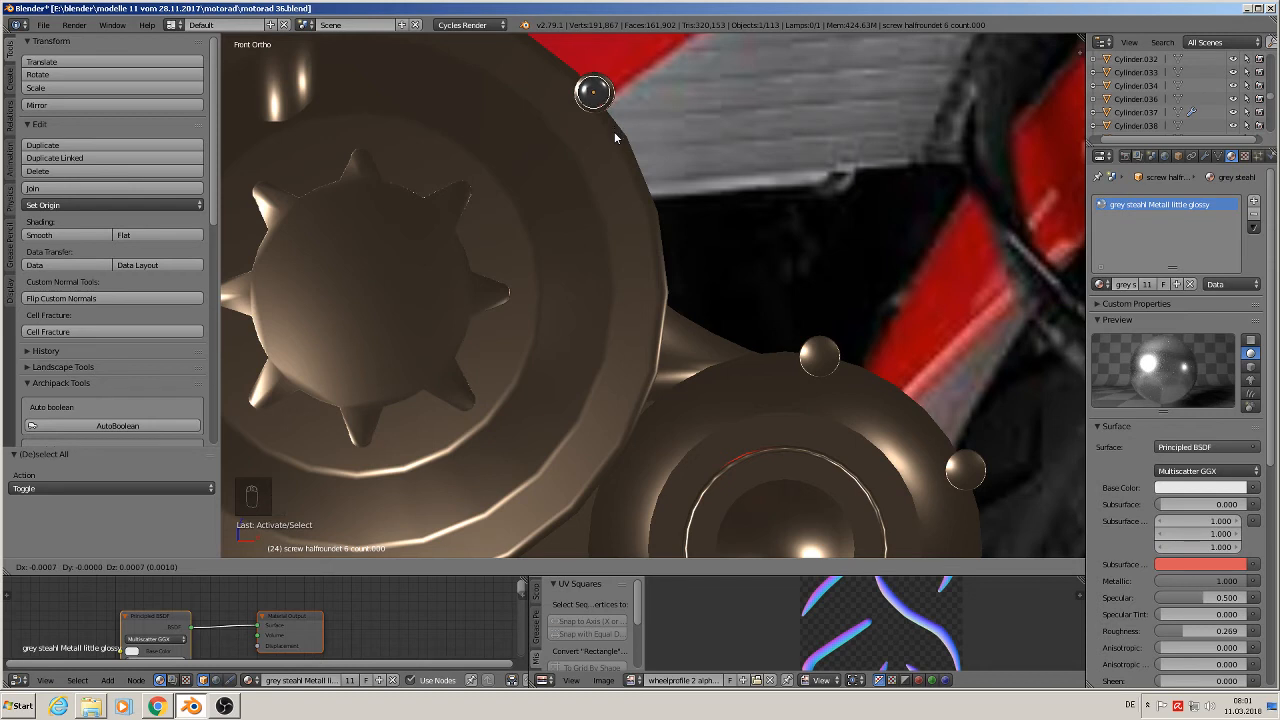
left_click(614, 131)
Duplicate the steel screw onto the small cover's top, upper-right and lower-right bolts, offsetting the copies by 0.224, 0.144 and -0.014 X.
key("shift+d")
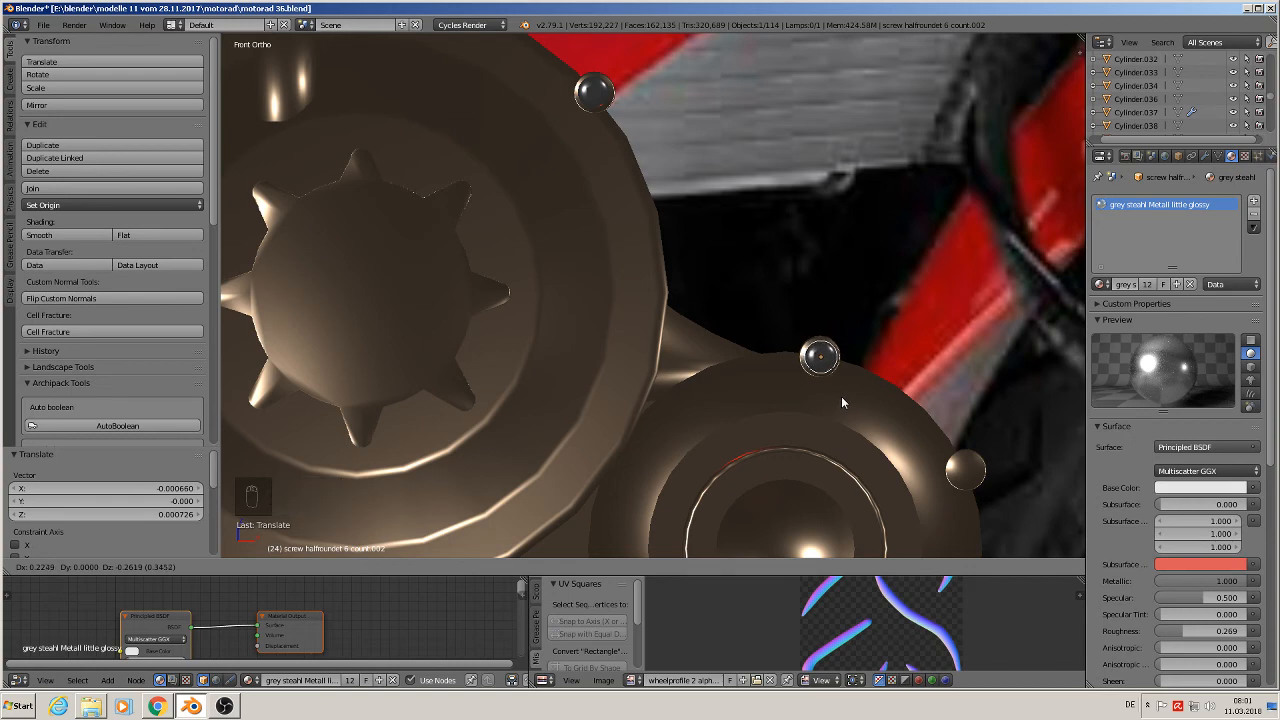
left_click(841, 396)
middle_click_drag(842, 396, 736, 228, "shift")
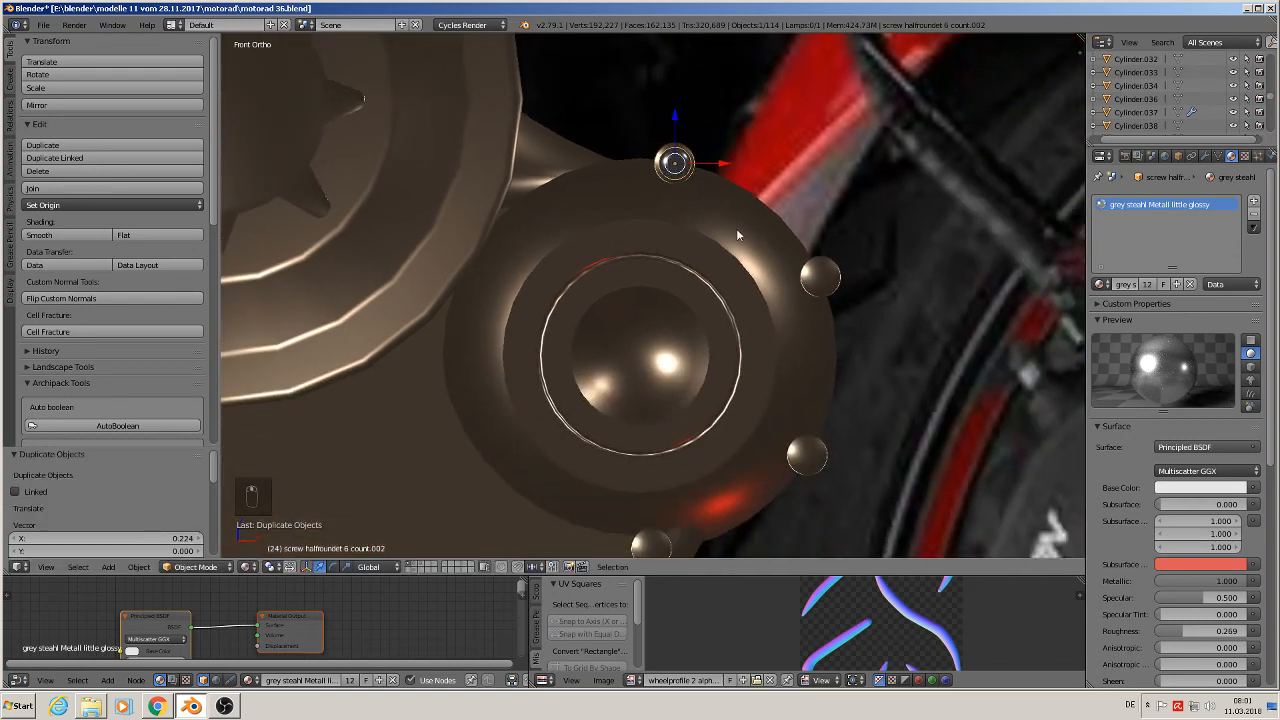
key("shift+d")
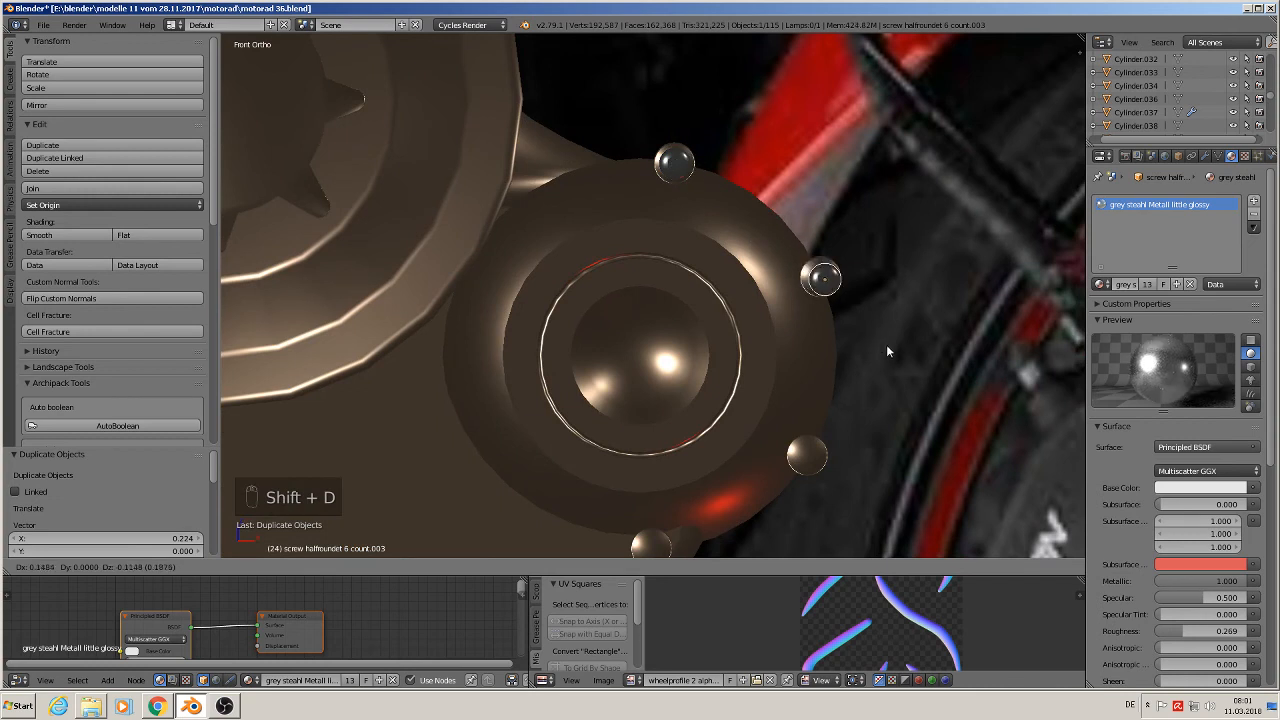
left_click(882, 342)
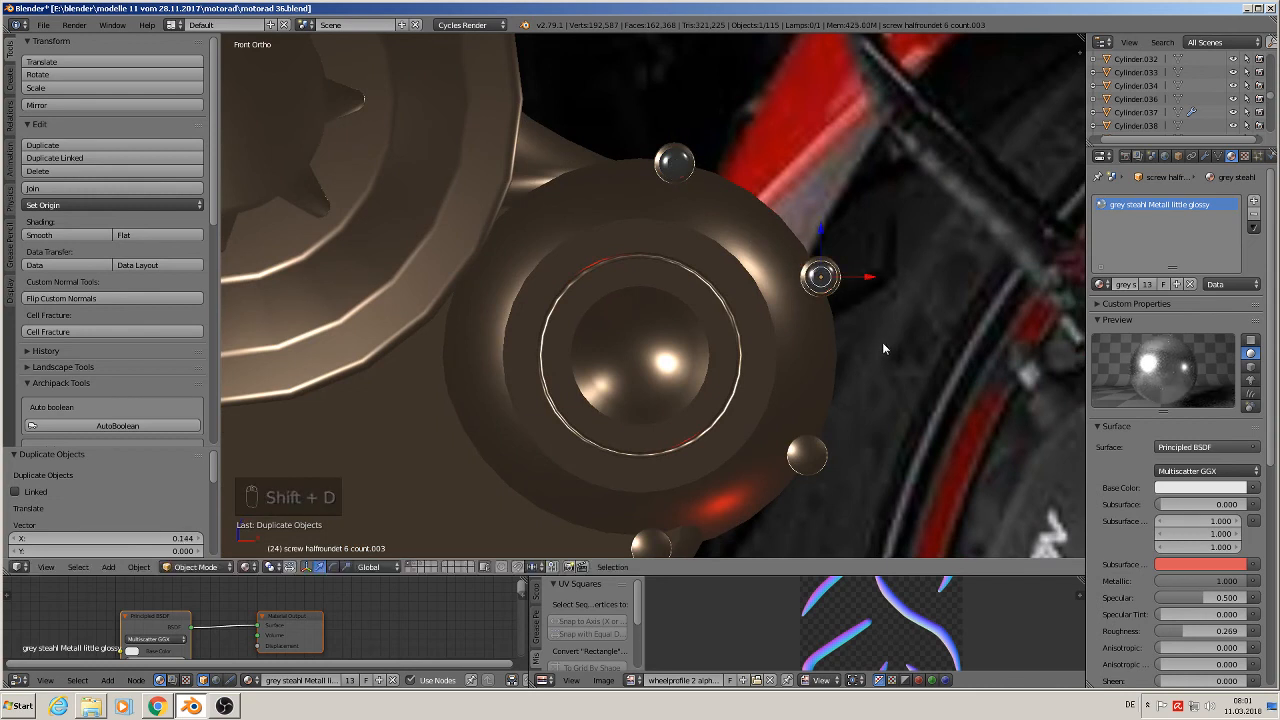
key("shift+d")
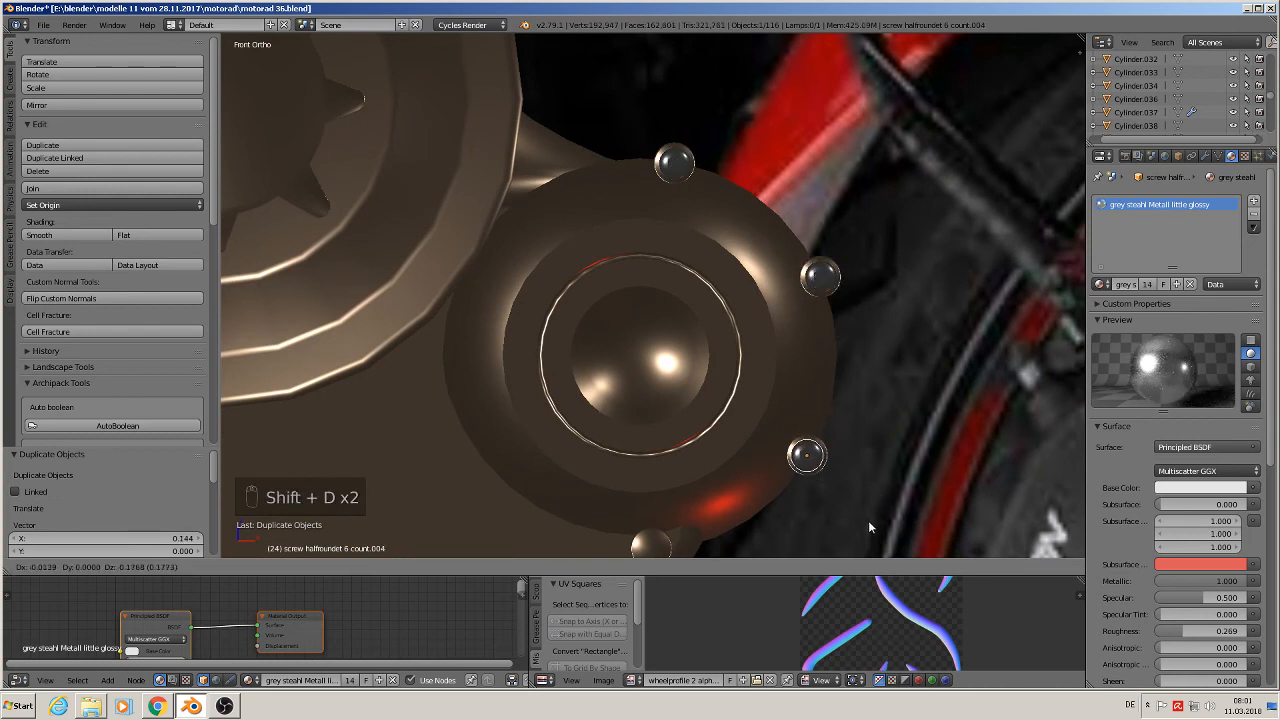
left_click(868, 520)
Duplicate the screw by -0.155 X onto the bolt below the small cover, and fine-adjust the copy by 0.00066 X and Z.
middle_click_drag(868, 520, 902, 325, "shift")
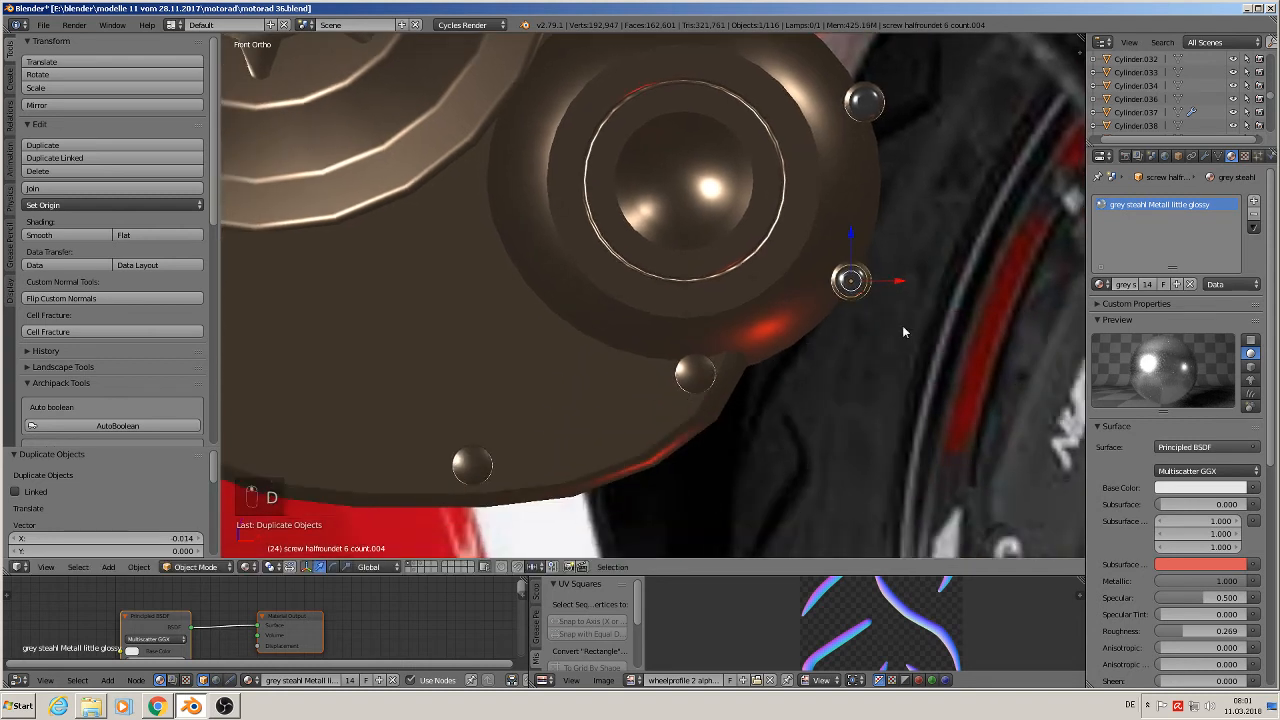
key("shift+d")
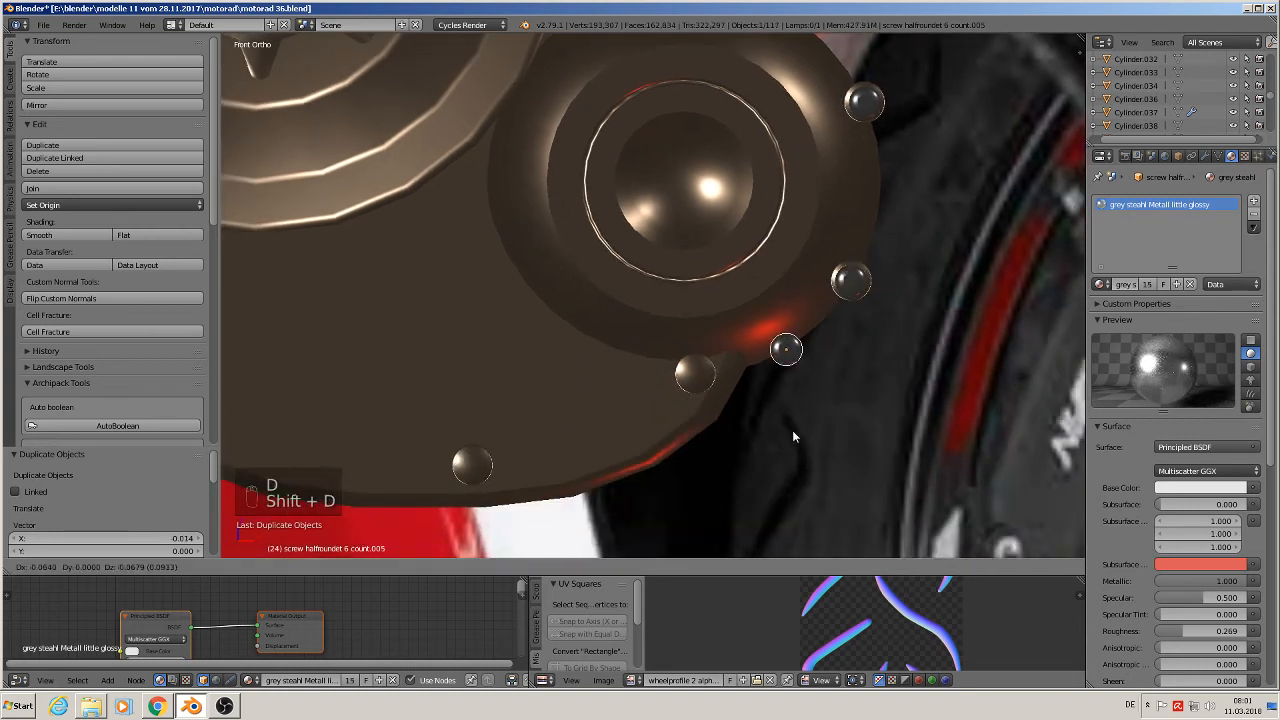
left_click(708, 452)
middle_click_drag(600, 449, 740, 367, "shift")
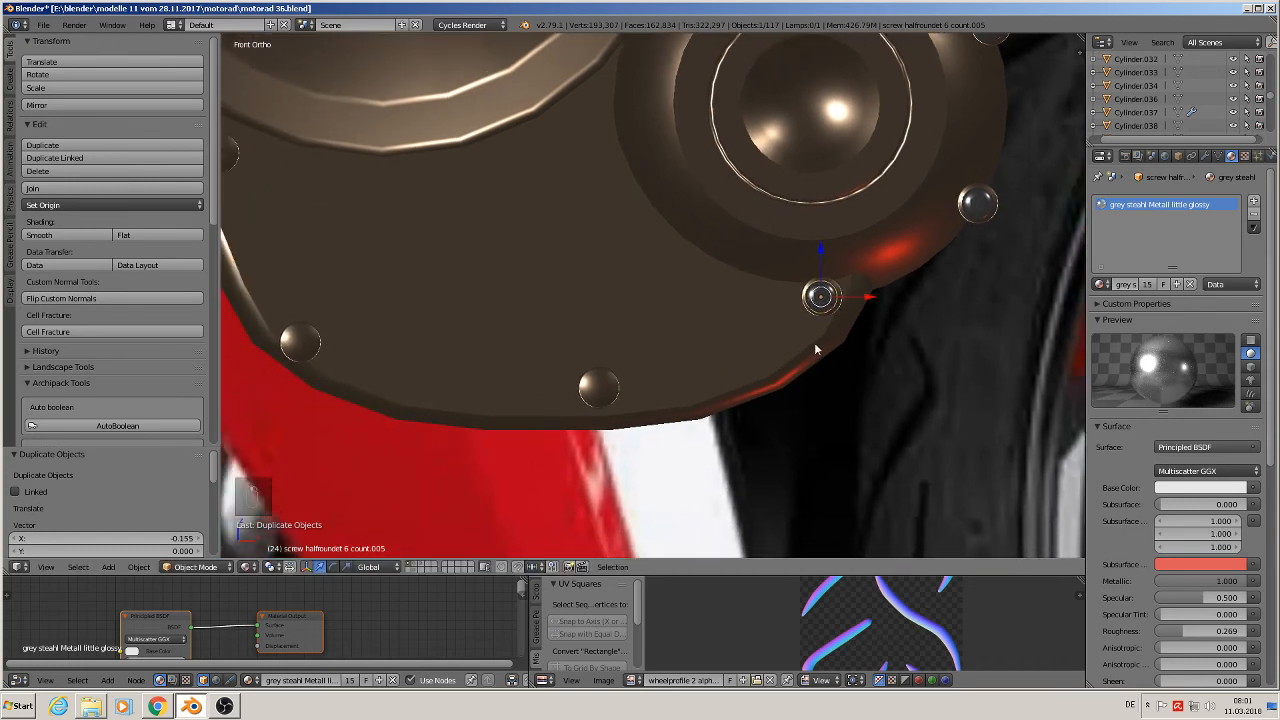
key("g")
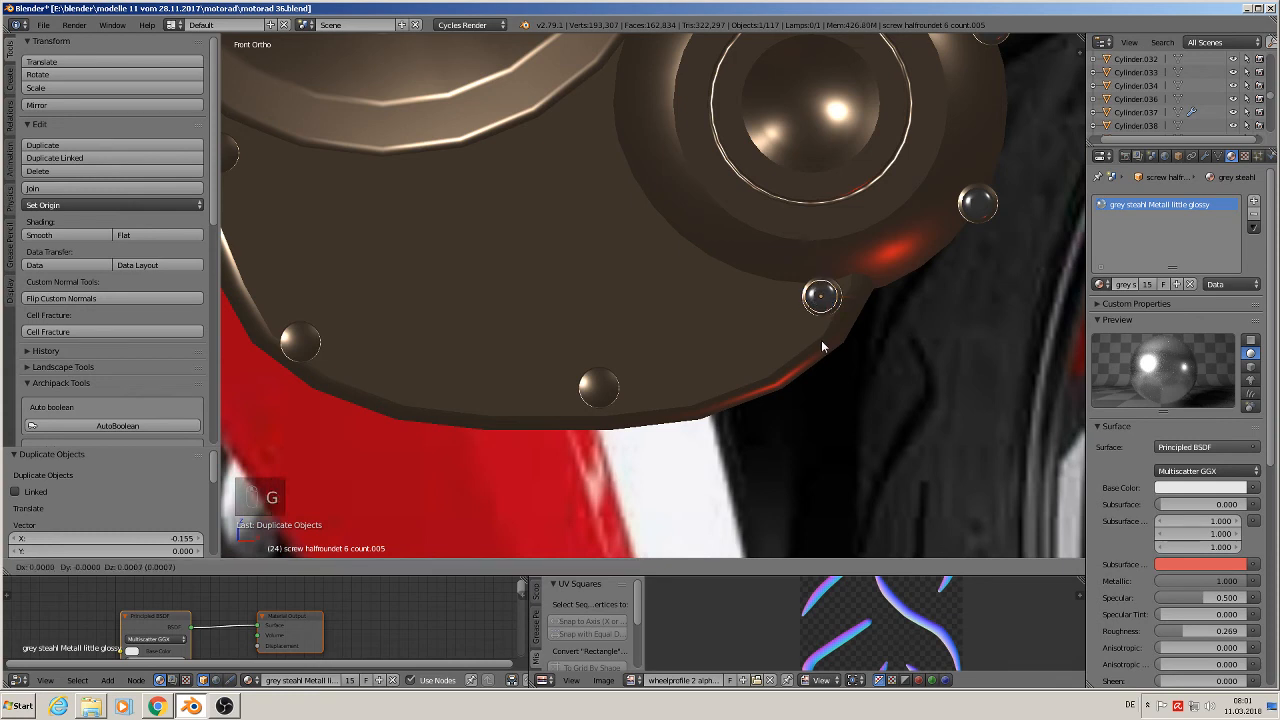
left_click(821, 340)
Duplicate the screw onto the base plate's bottom, lower-left and left-edge bolts, offsetting the copies by -0.221, -0.295 and -0.081 X.
key("shift+d")
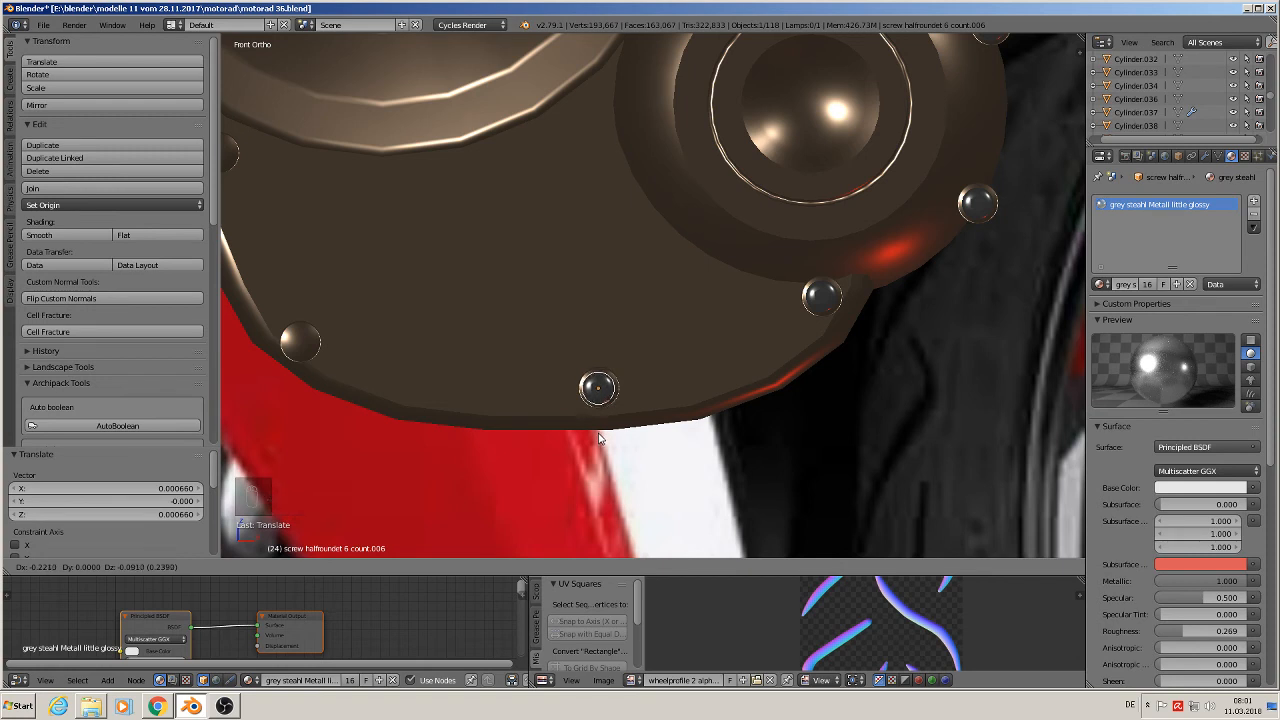
left_click(600, 437)
middle_click_drag(600, 437, 879, 430, "shift")
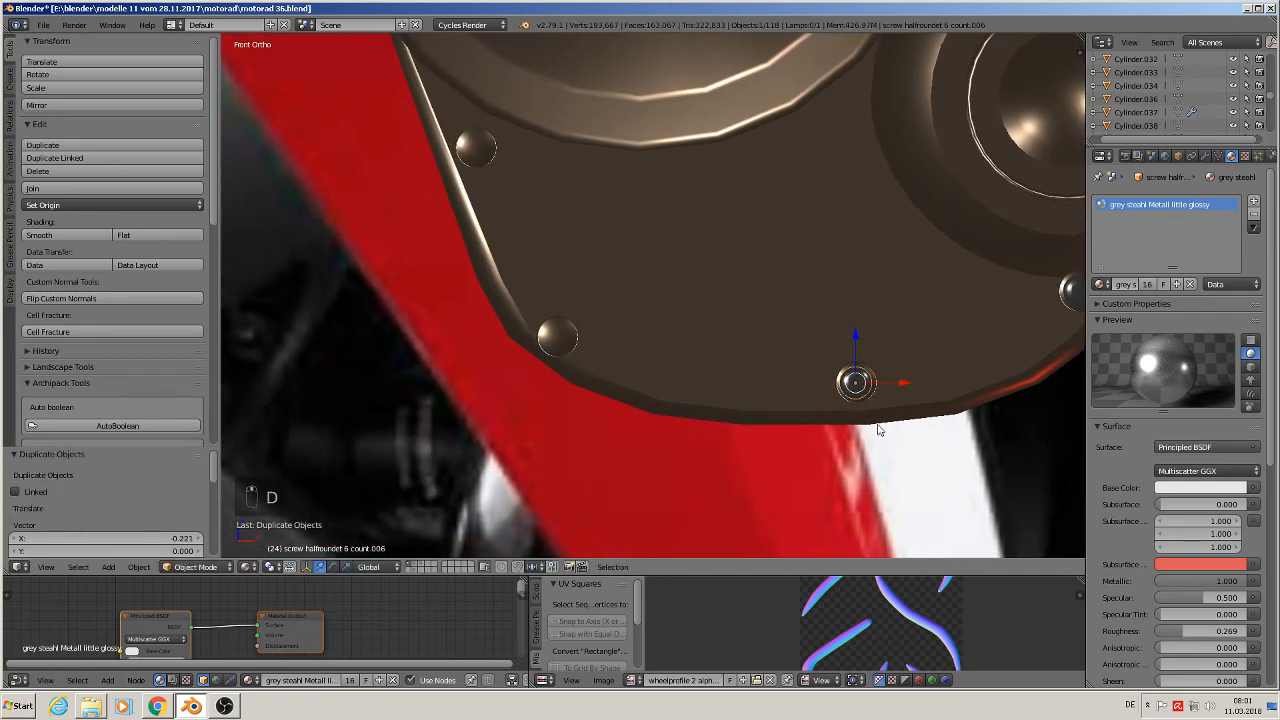
key("g")
right_click(806, 425)
key("shift+d")
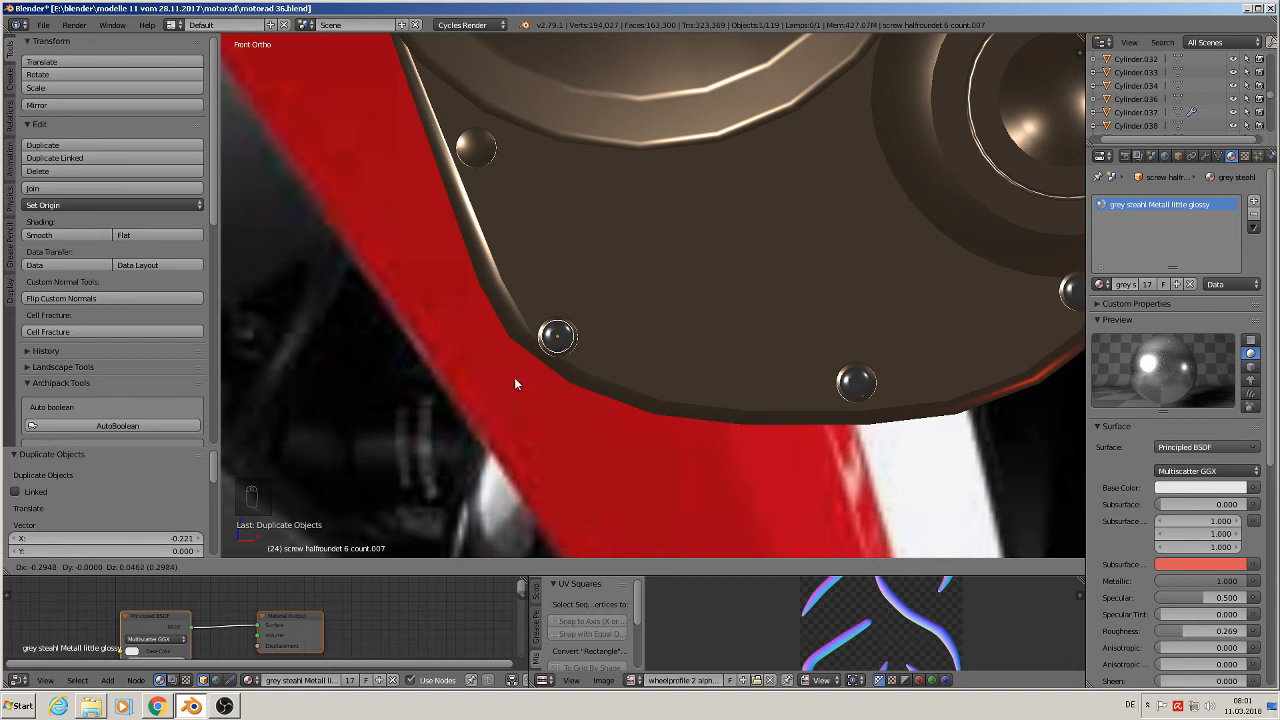
left_click(515, 380)
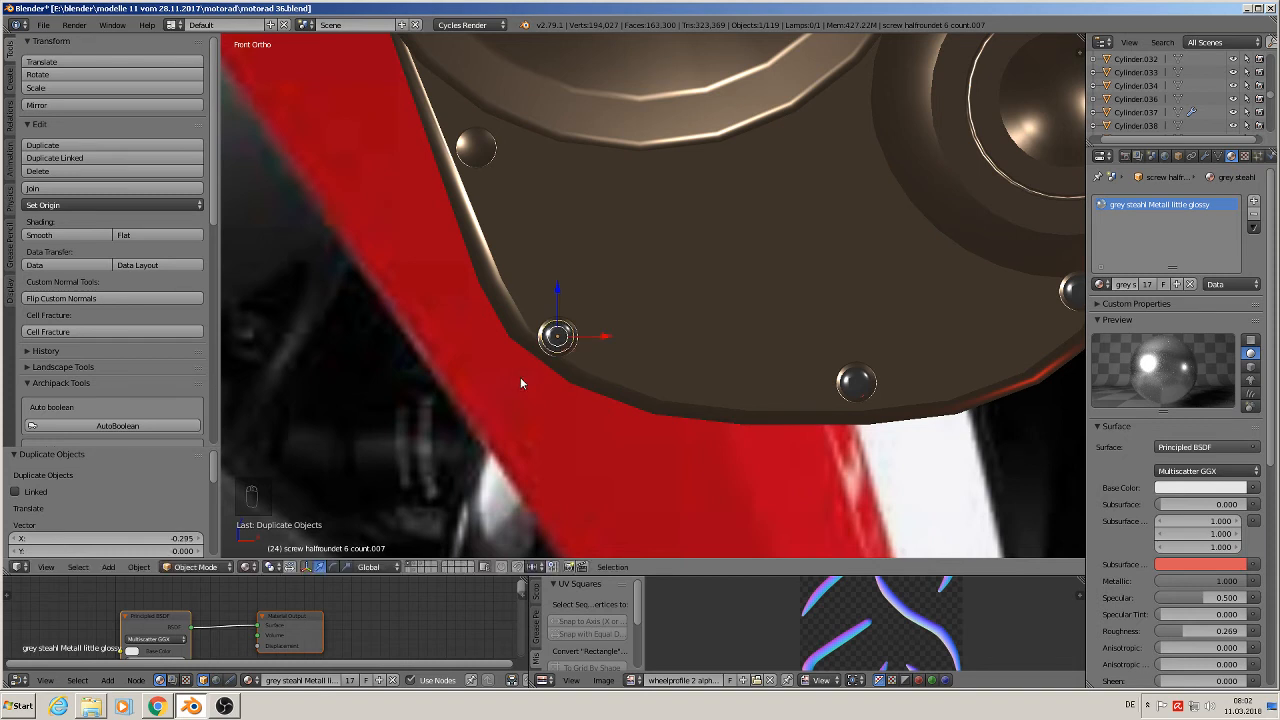
key("shift+d")
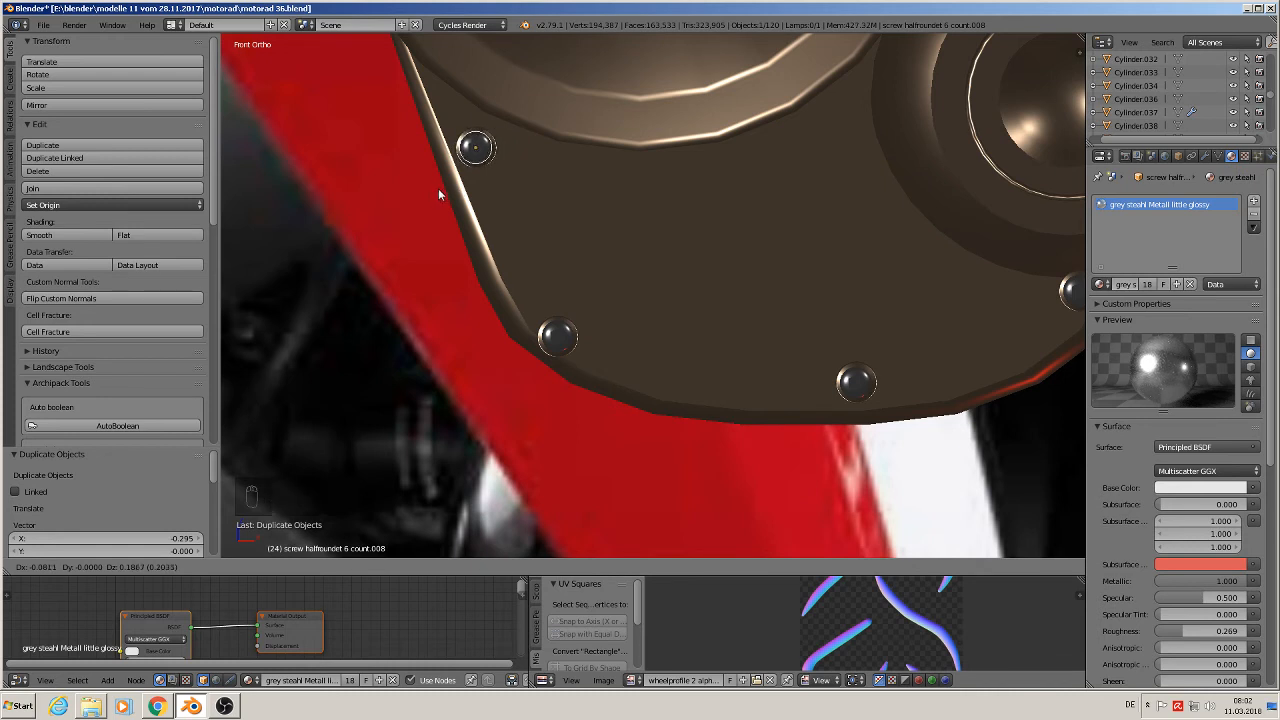
left_click(438, 188)
Duplicate the screw onto the large cover's lower-left, upper-left and top bolts, offsetting the copies by -0.127, 0.028 and 0.243 X.
middle_click_drag(513, 156, 795, 371, "shift")
scroll(795, 371, "down", 1)
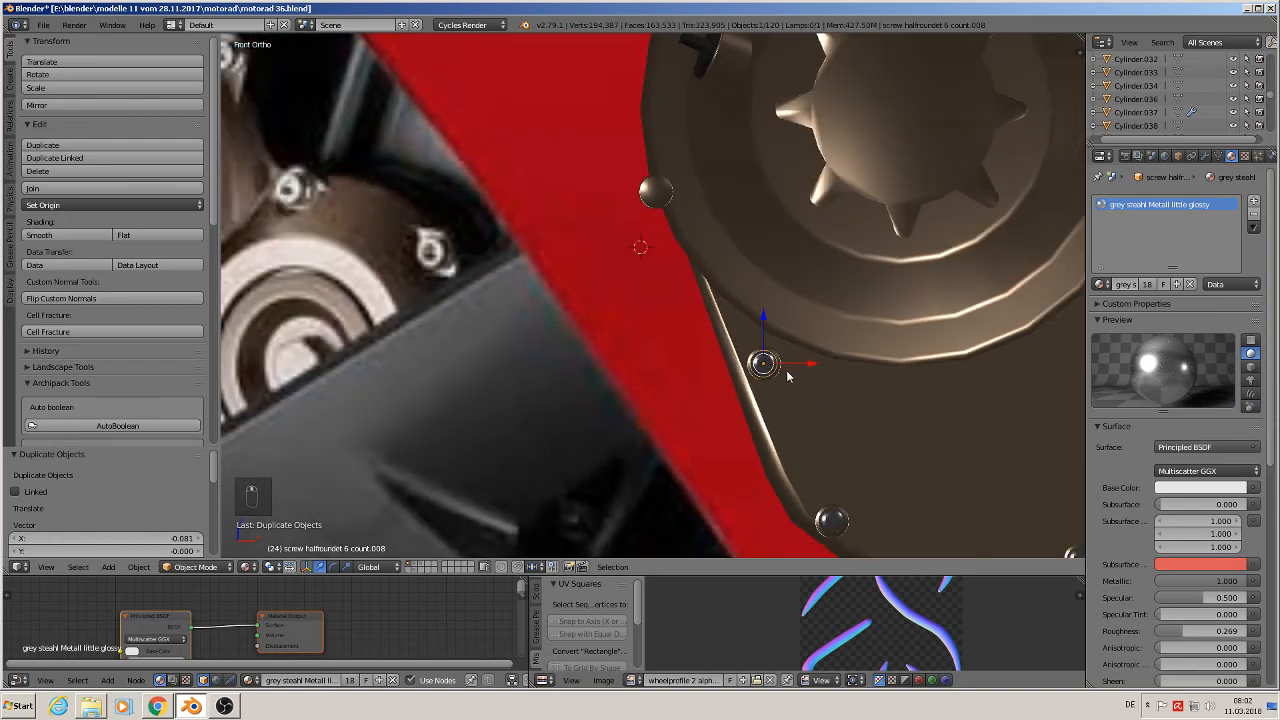
key("shift+d")
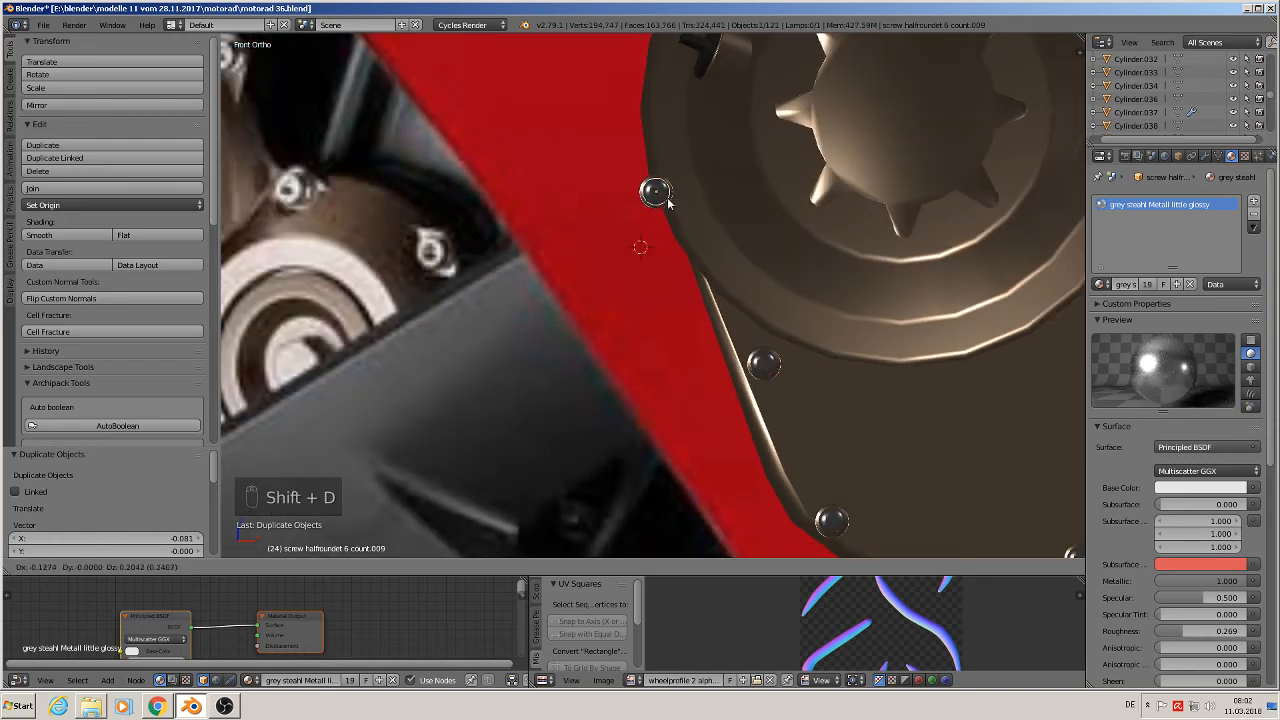
left_click(668, 203)
middle_click_drag(668, 210, 641, 404, "shift")
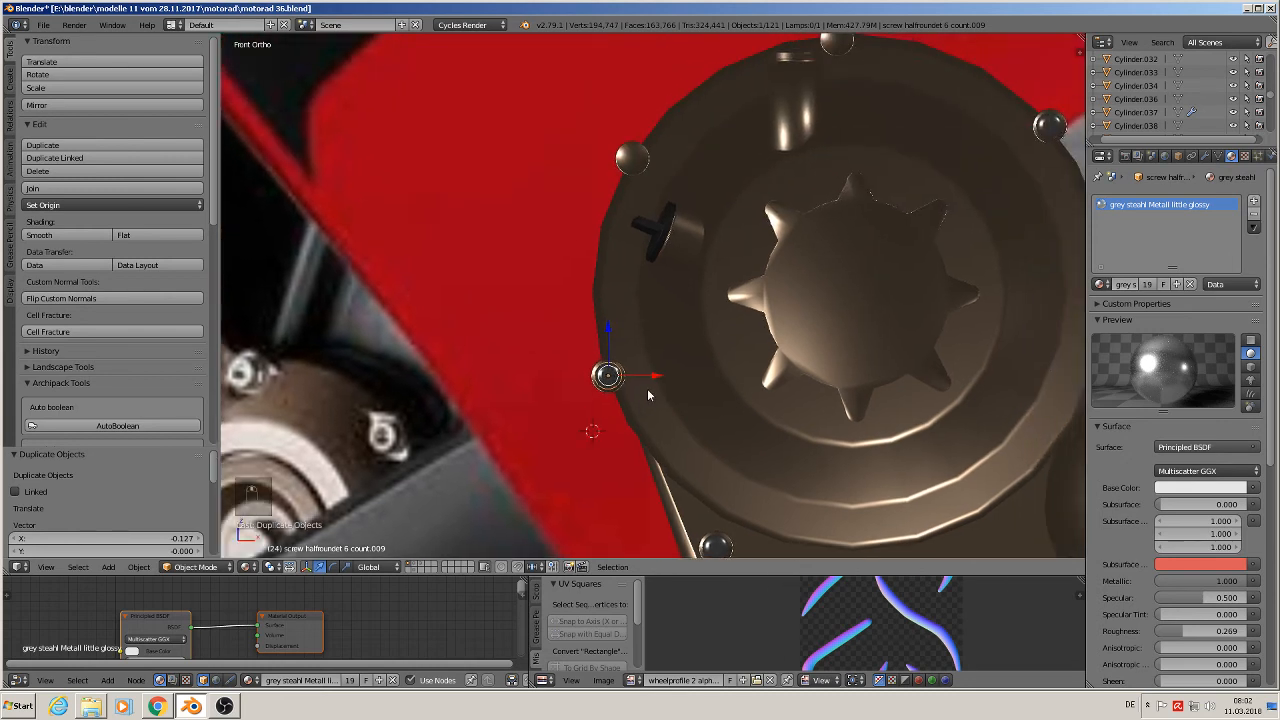
key("shift+d")
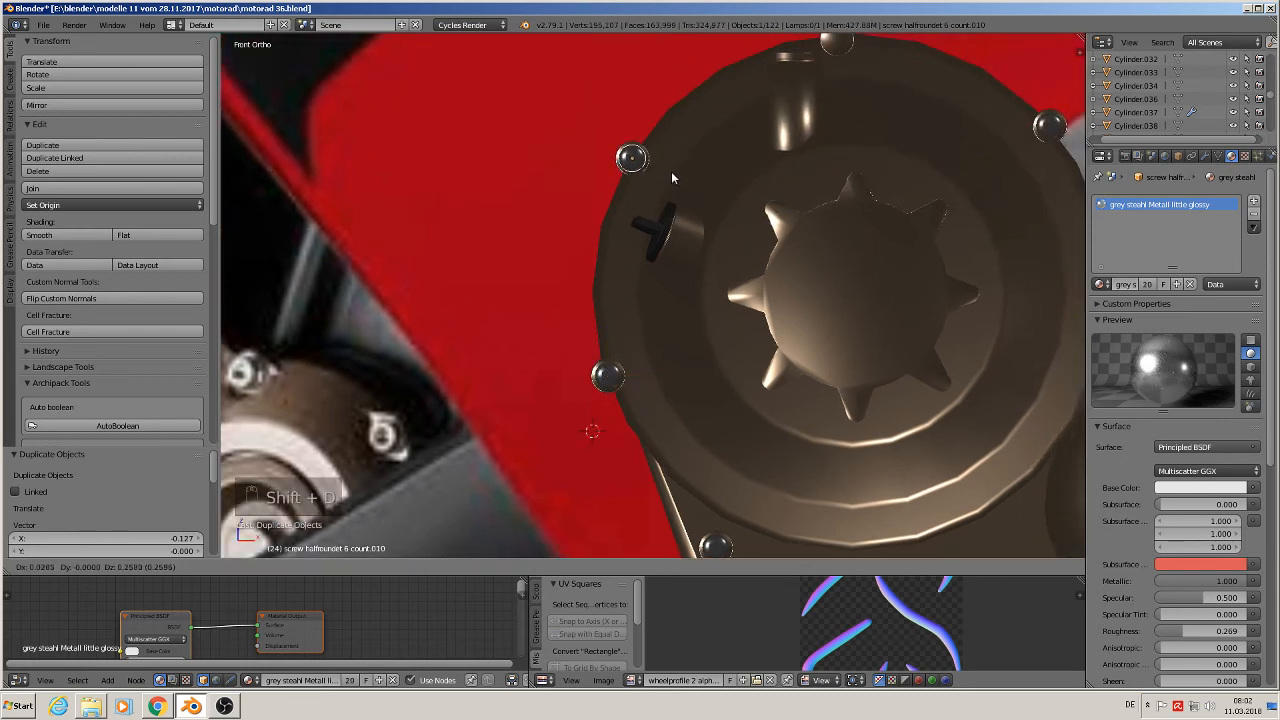
left_click(671, 171)
key("shift+d")
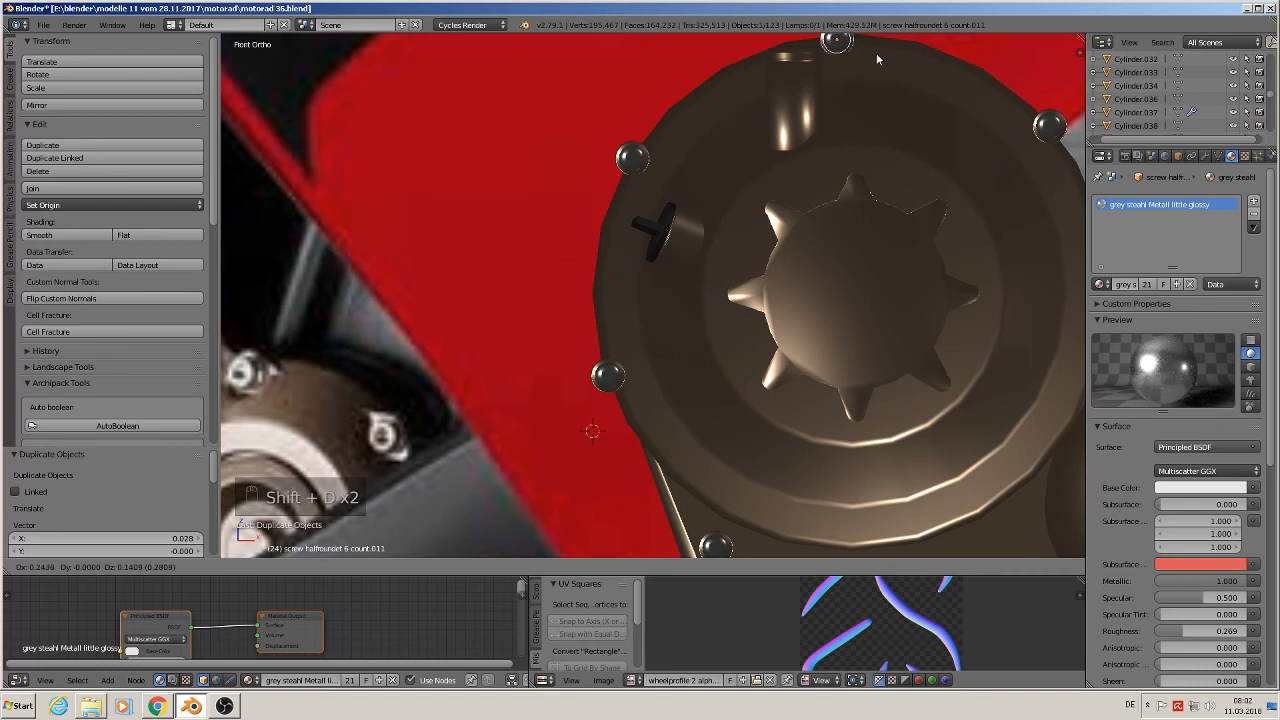
left_click(876, 51)
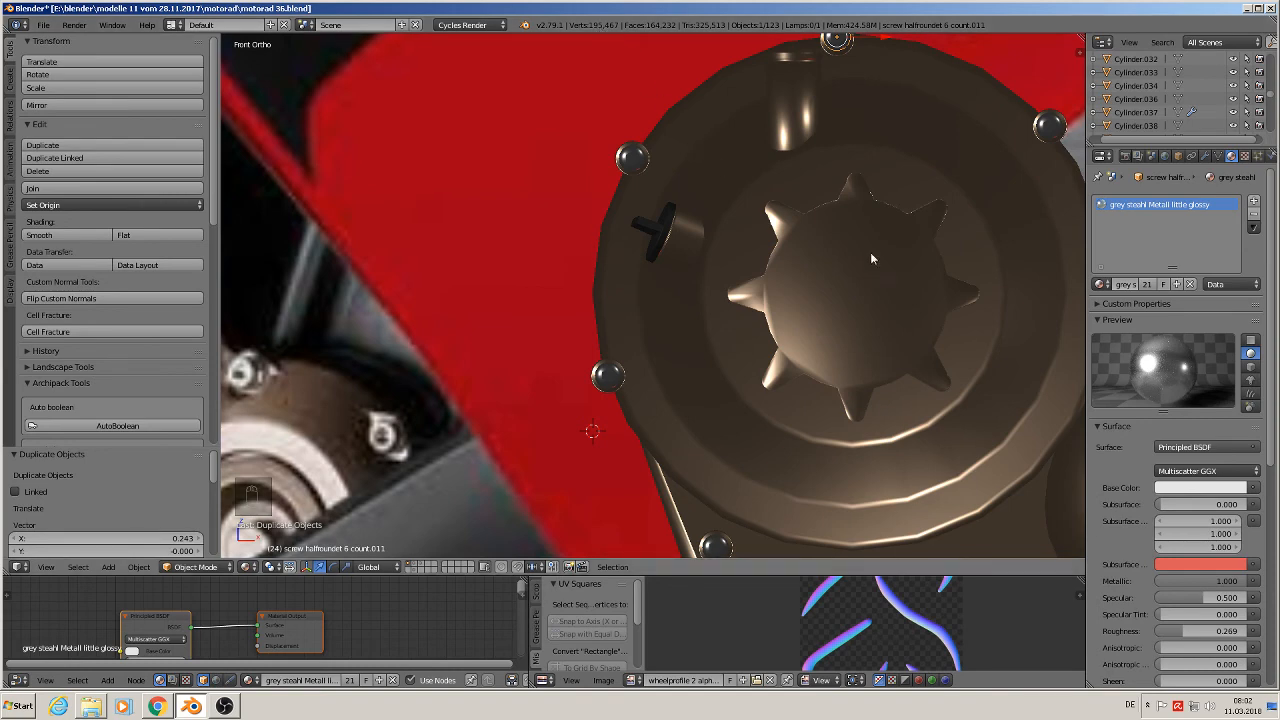
Select all eleven steel screws and the copper engine housing as the active object, and join them into one object.
middle_click_drag(871, 258, 736, 263, "shift")
scroll(686, 257, "down", 2)
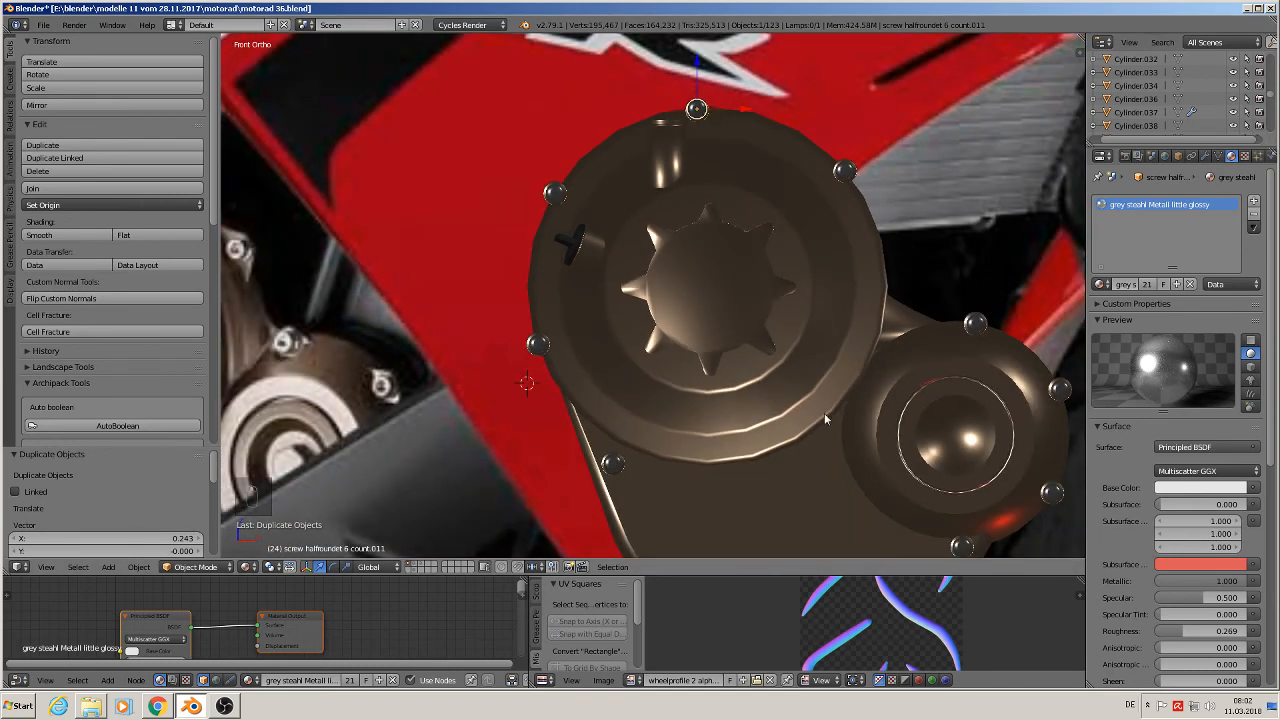
middle_click_drag(824, 413, 662, 358, "shift")
middle_click_drag(665, 272, 672, 393, "shift")
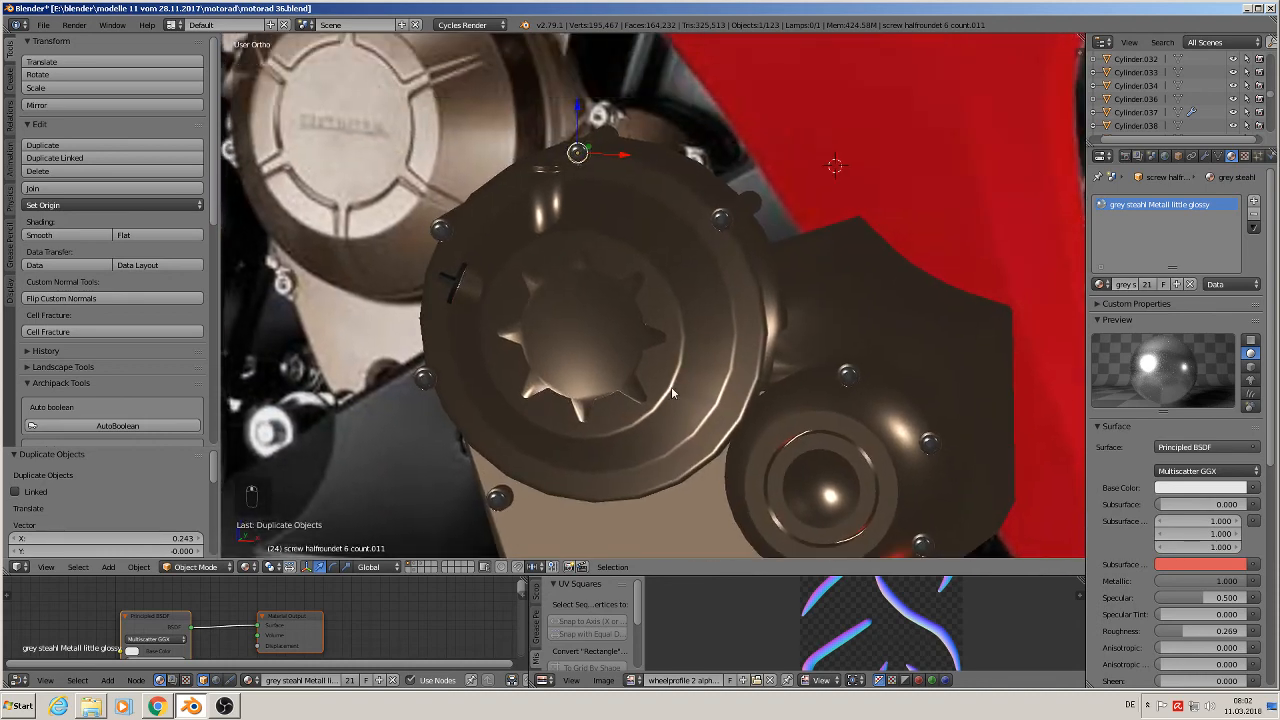
scroll(707, 264, "up", 2)
right_click(725, 212, "shift")
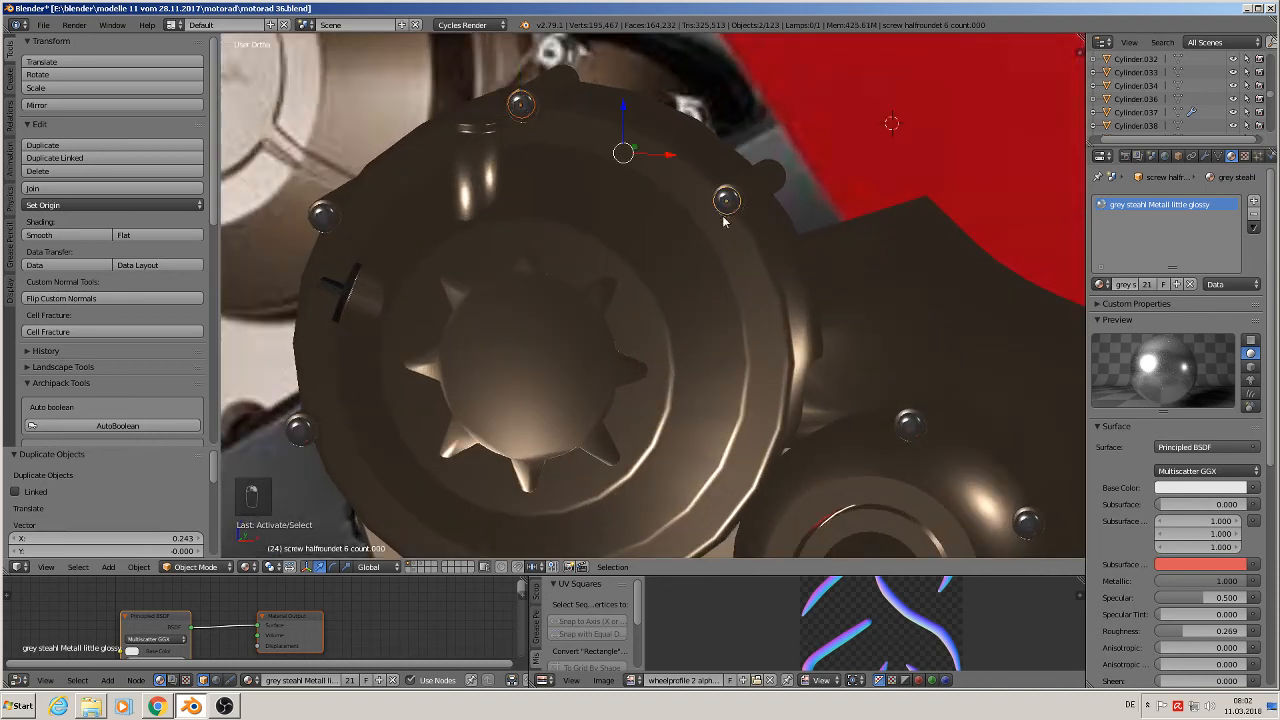
right_click(321, 214, "shift")
right_click(299, 429, "shift")
middle_click_drag(613, 483, 530, 264, "shift")
right_click(826, 205, "shift")
right_click(944, 303, "shift")
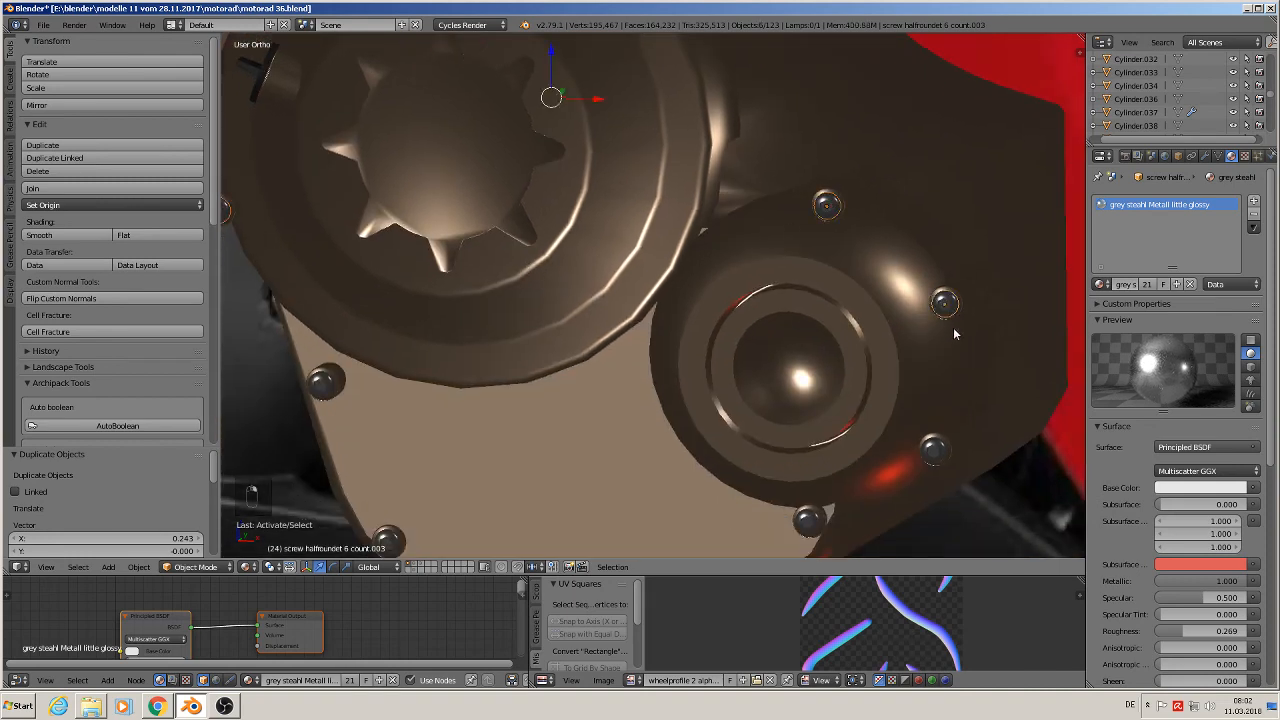
right_click(932, 455, "shift")
right_click(808, 528, "shift")
middle_click_drag(808, 541, 908, 291, "shift")
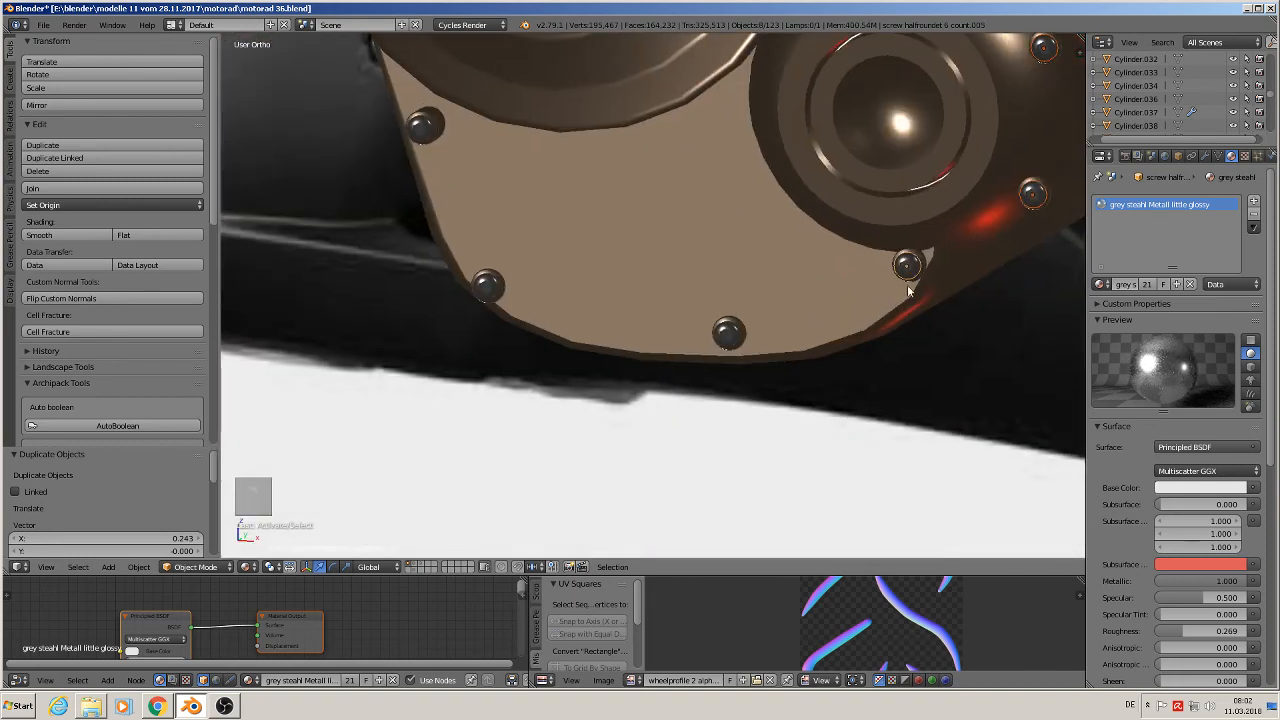
right_click(737, 345, "shift")
right_click(485, 288, "shift")
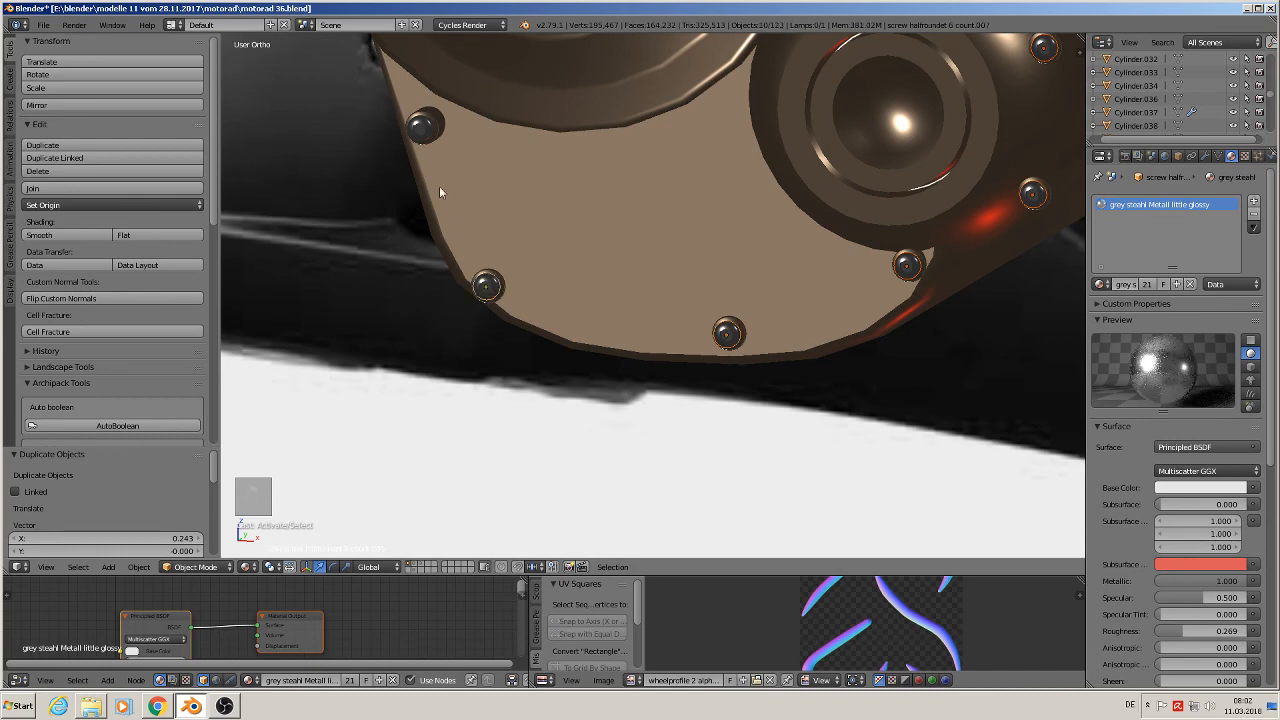
right_click(424, 127, "shift")
middle_click_drag(629, 245, 735, 471, "shift")
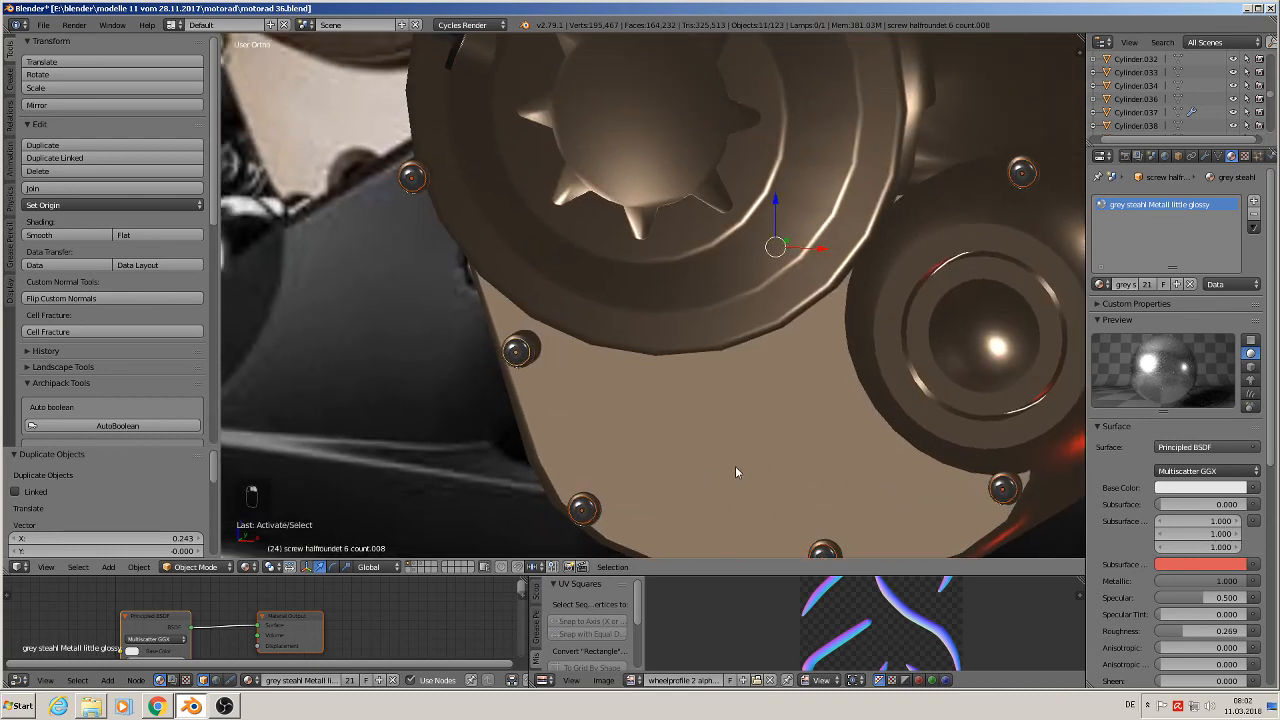
right_click(721, 354, "shift")
left_click(48, 189)
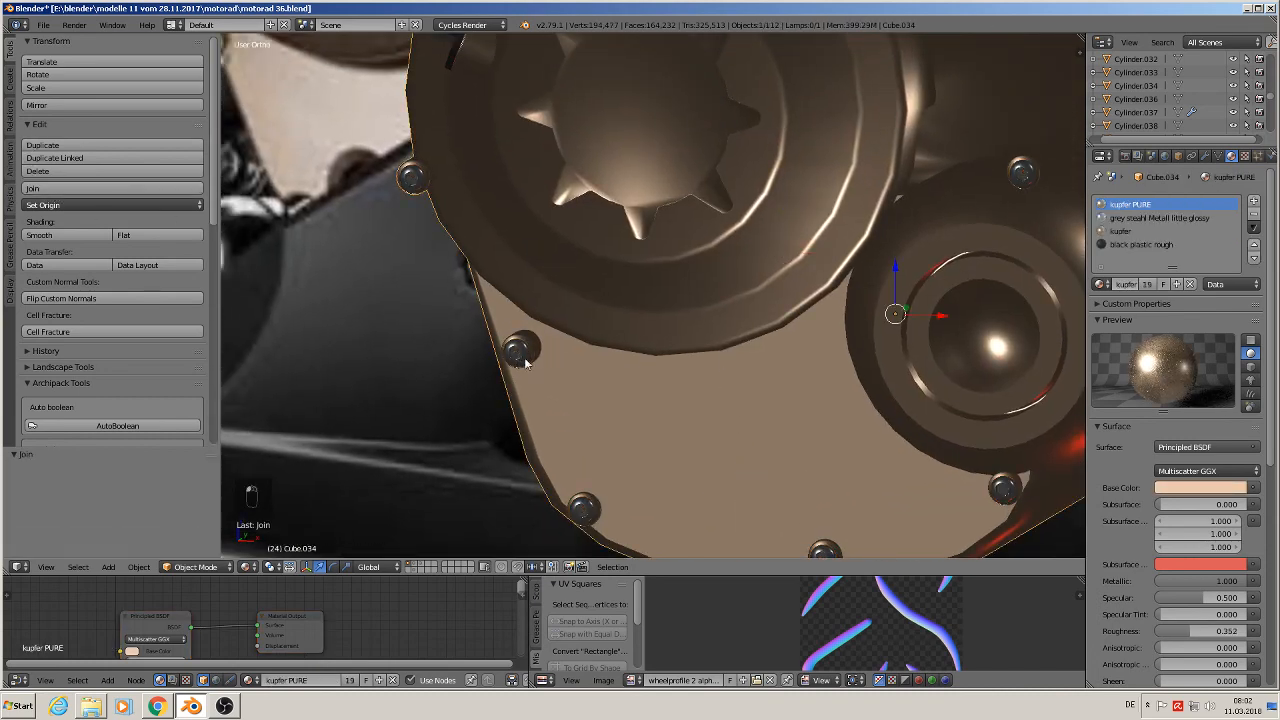
scroll(524, 357, "down", 4)
middle_click_drag(608, 382, 636, 381)
key("KP_1")
scroll(640, 381, "down", 2)
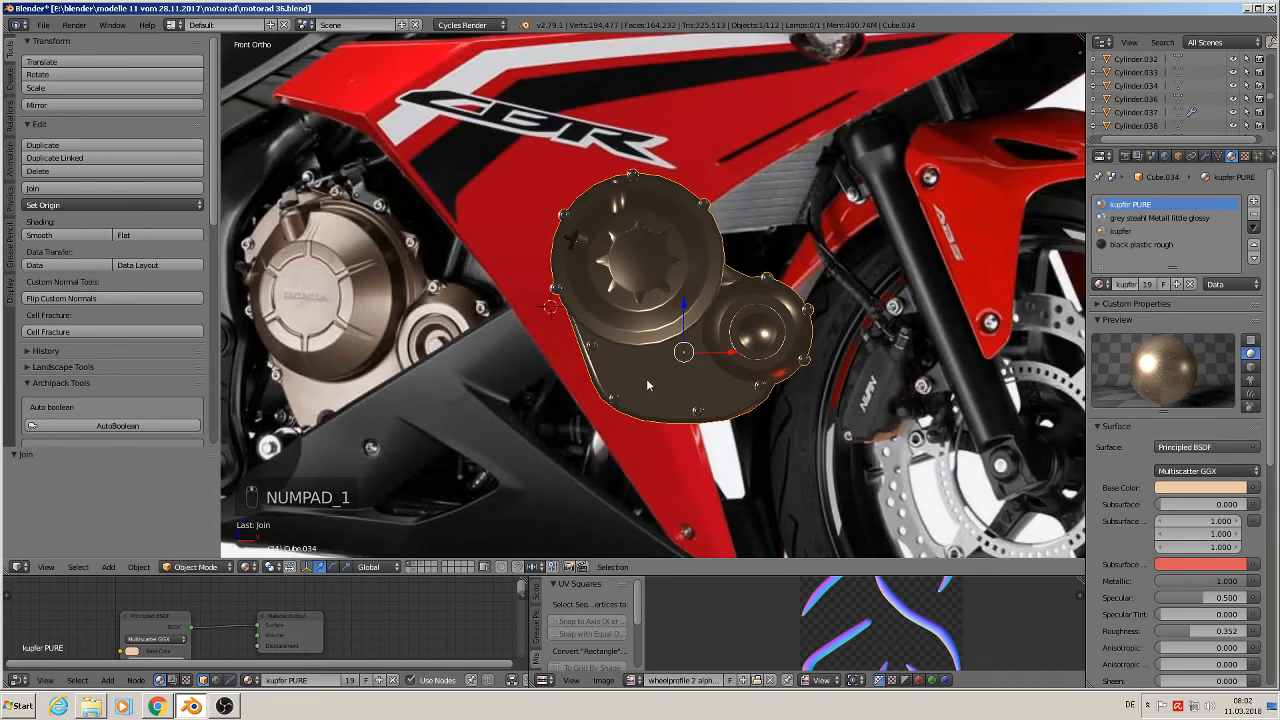
Move the joined copper engine housing by -0.028 along X and 0.071 along Z over the motorcycle reference photo.
key("g")
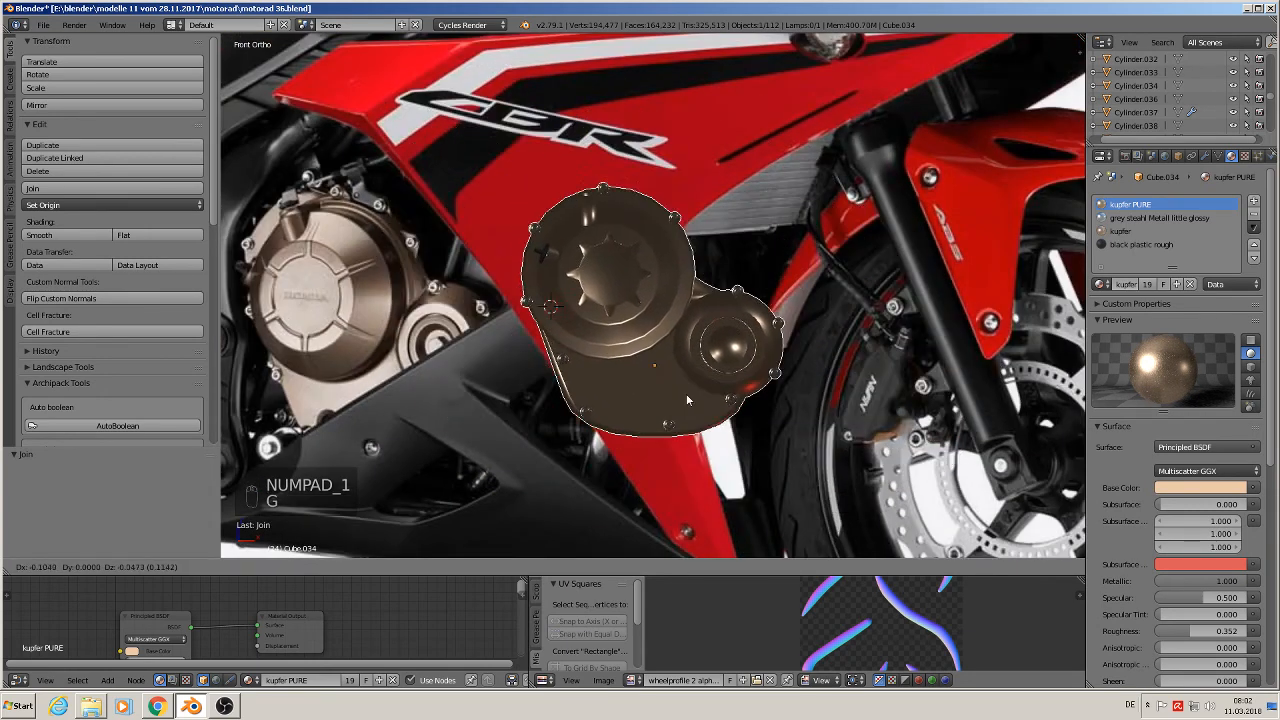
left_click(692, 332)
scroll(687, 403, "up", 1)
mouse_move(687, 403)
middle_mouse_down()
mouse_move(647, 415)
mouse_move(689, 413)
middle_mouse_up()
scroll(689, 413, "down", 2)
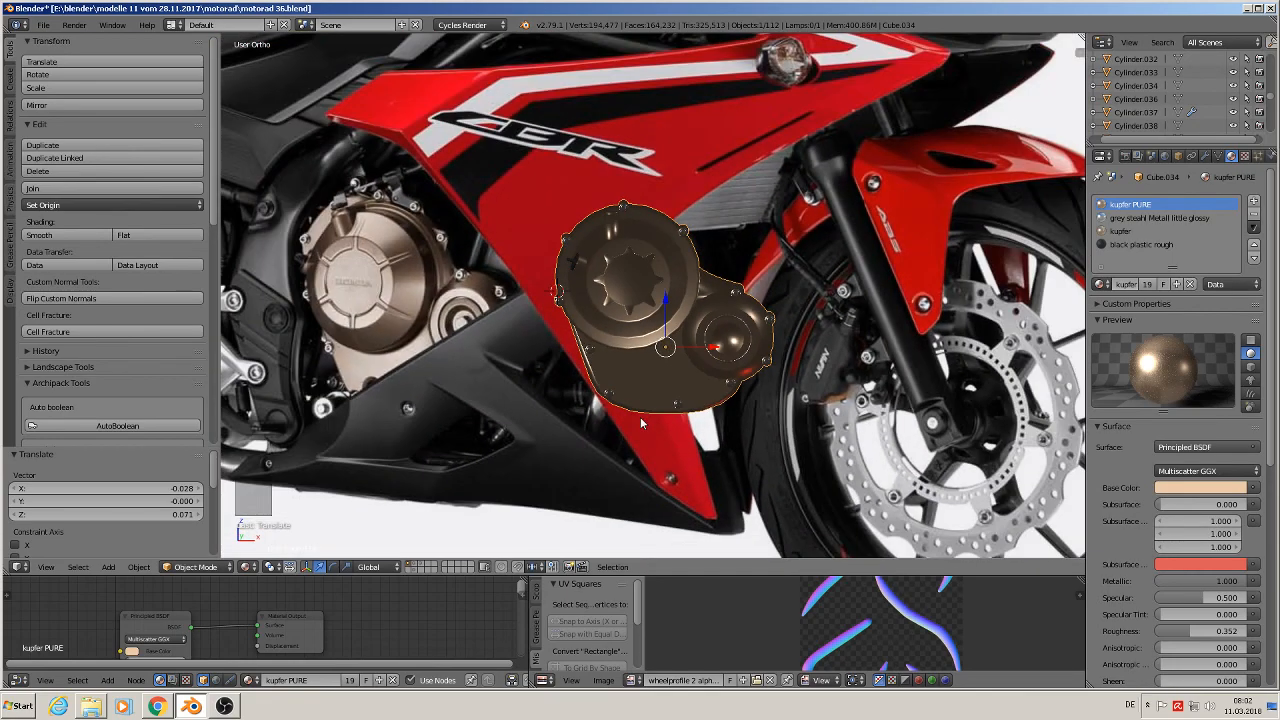
Move the engine housing by 0.053 along X and -8.043 along Z to the end of the finished parts row above the engine photos.
key("KP_1")
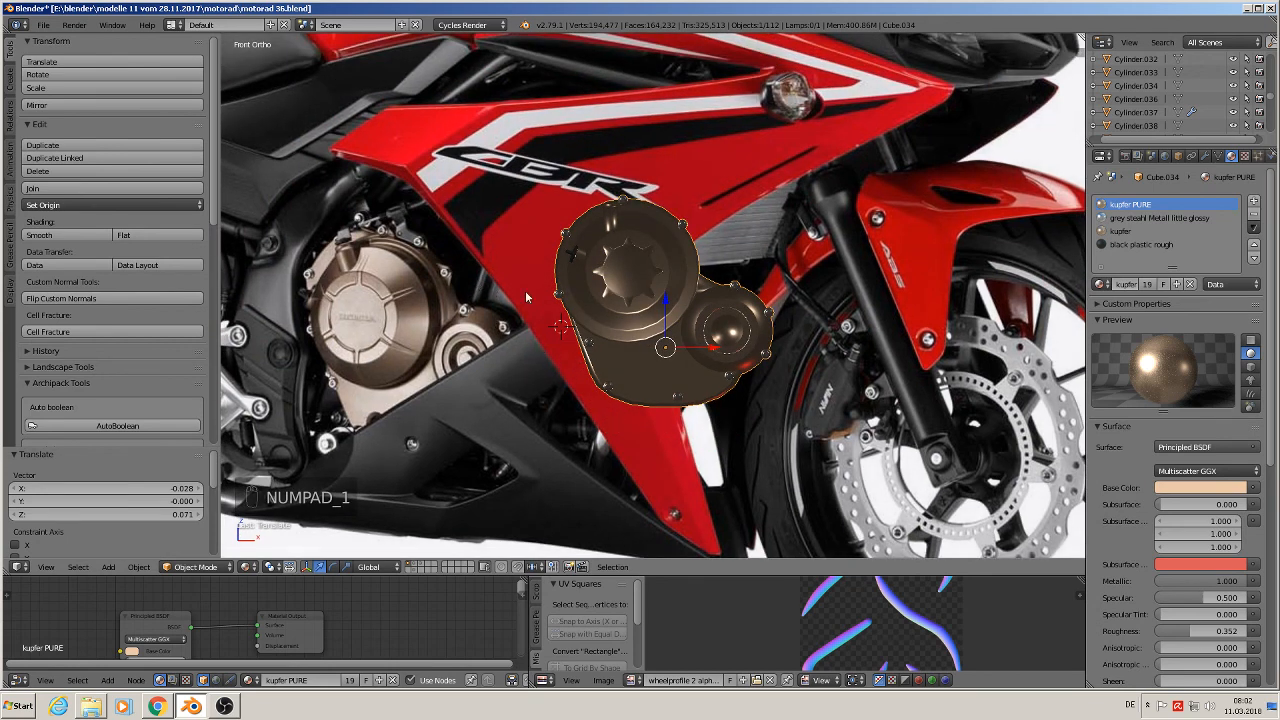
middle_click_drag(526, 297, 553, 291, "shift")
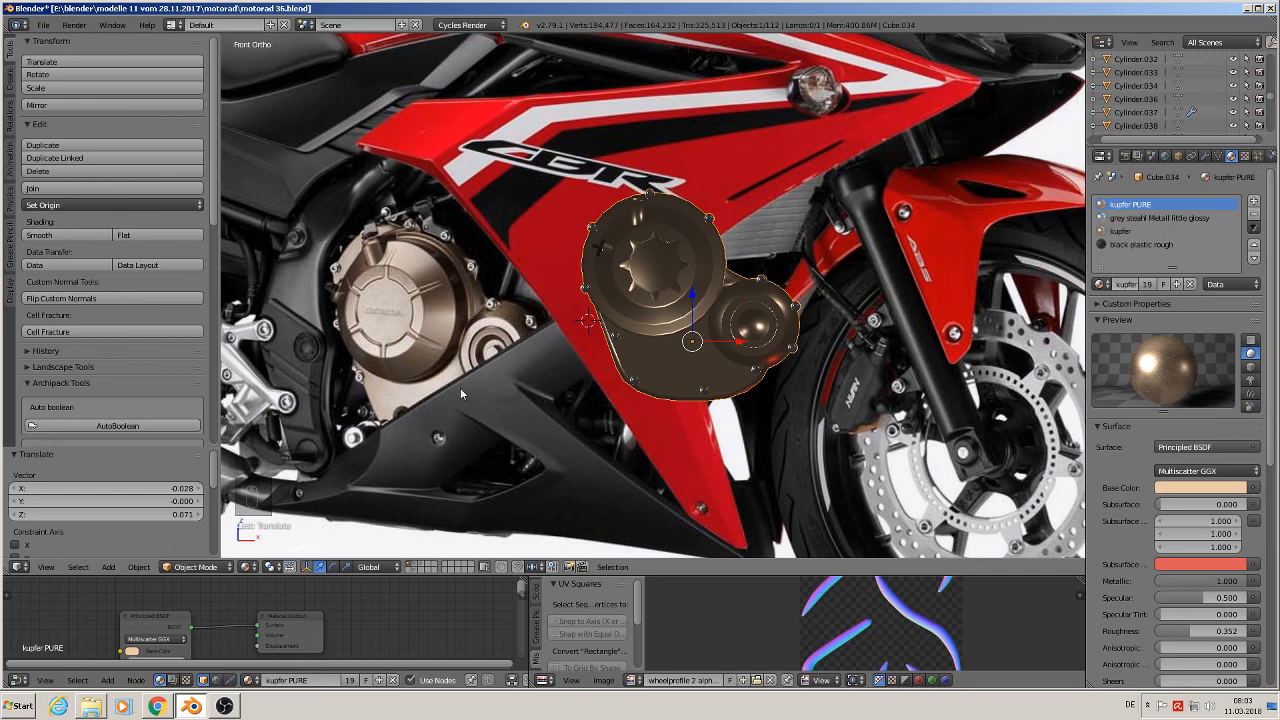
scroll(461, 389, "down", 3)
middle_click_drag(614, 505, 782, 151, "shift")
scroll(773, 200, "down", 5)
key("g")
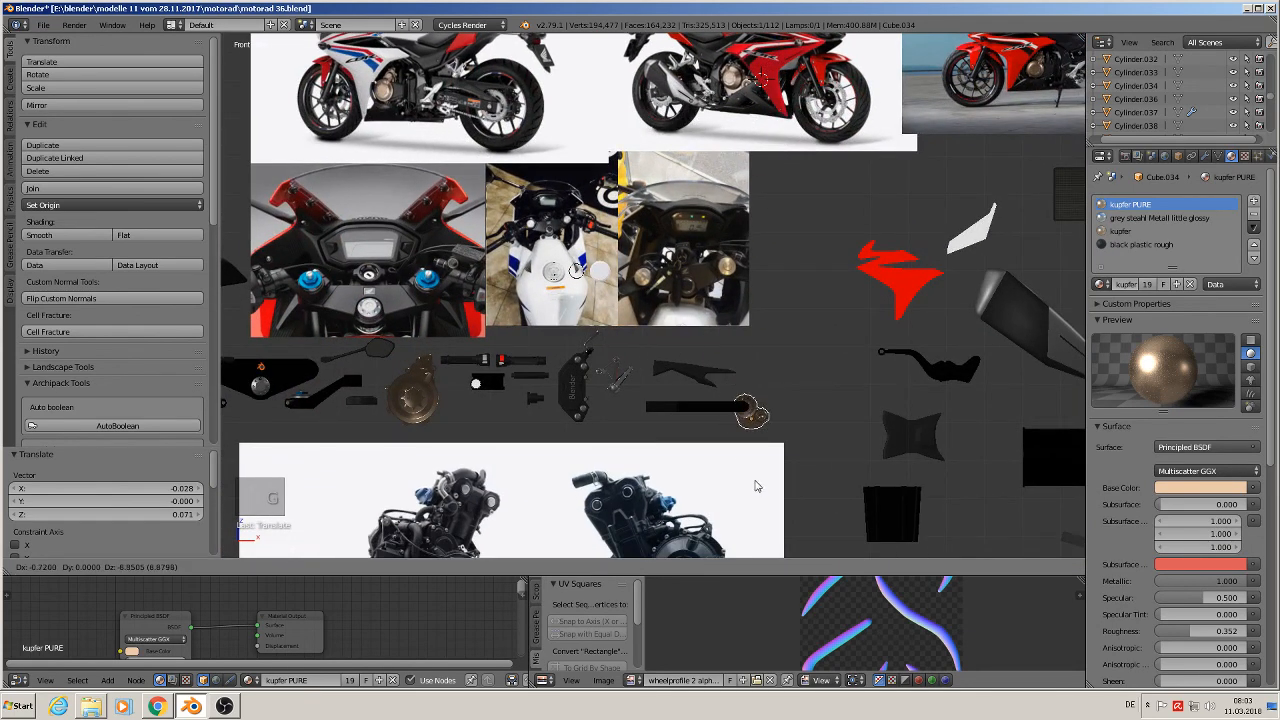
left_click(781, 433)
Scale the engine housing by 2.064, reposition it beside the other parts in the row, and deselect everything.
key("s")
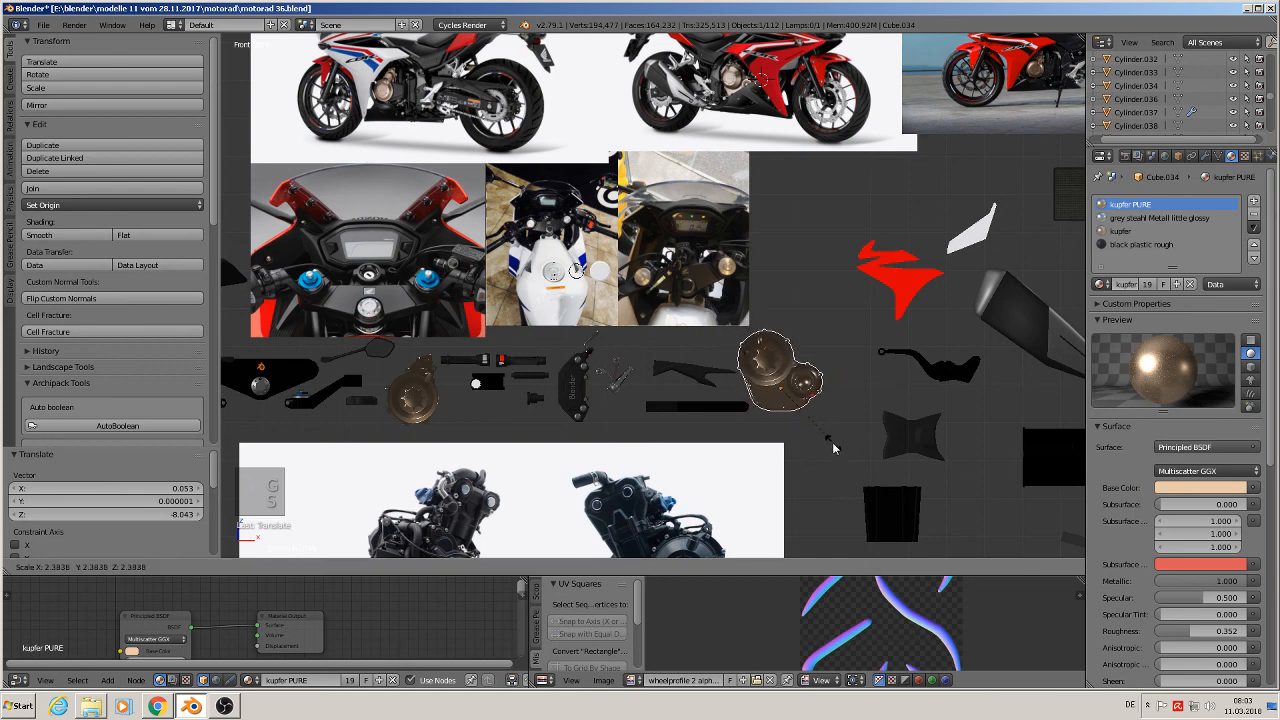
left_click(825, 438)
key("g")
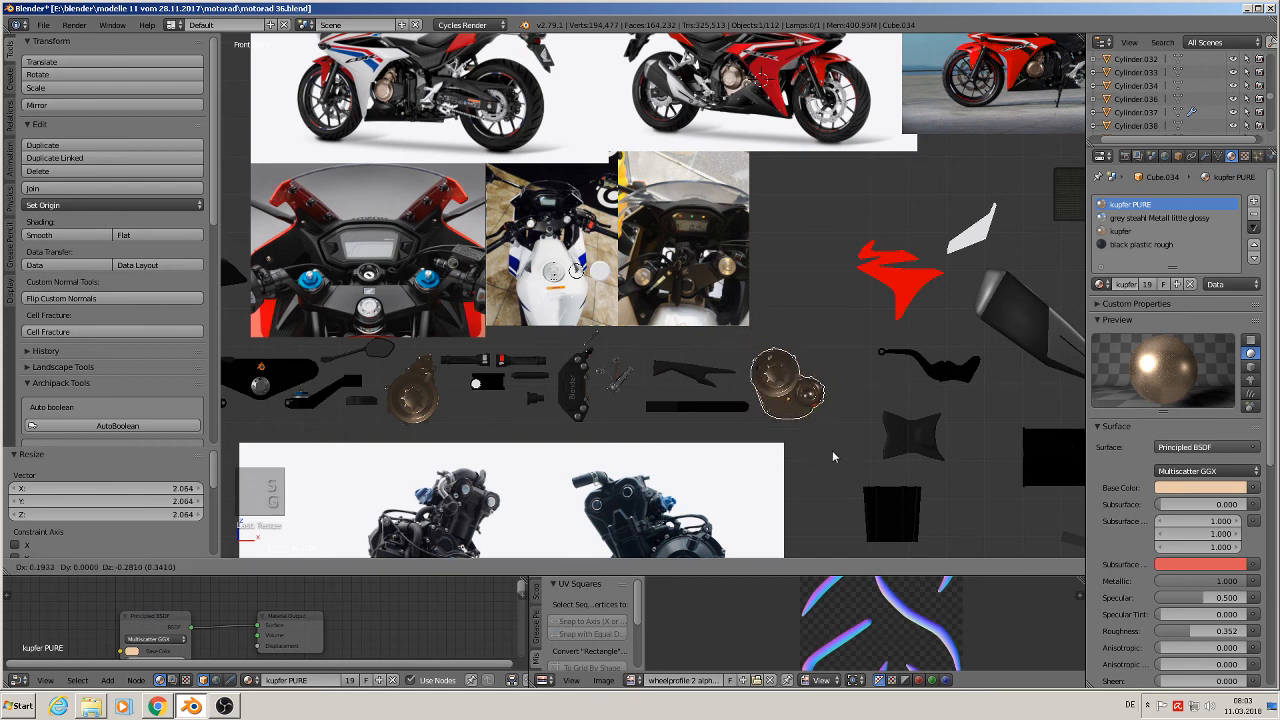
left_click(832, 450)
key("a")
scroll(834, 437, "down", 4)
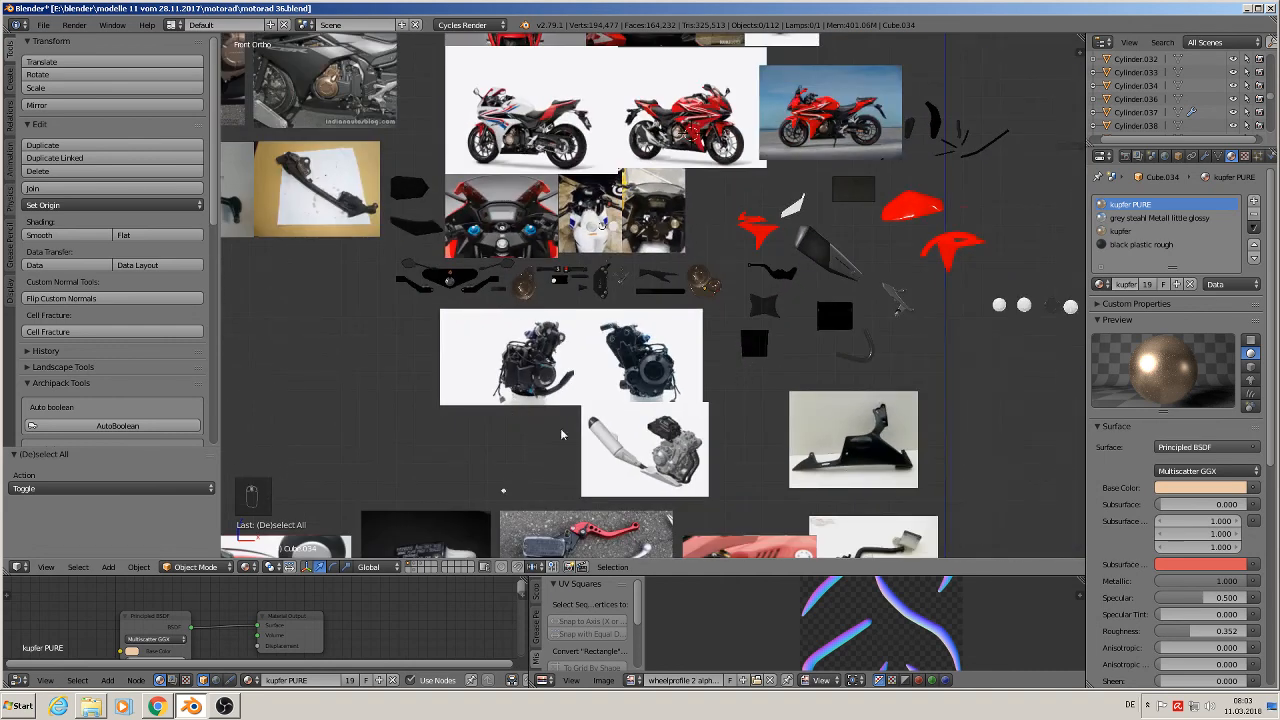
middle_click_drag(561, 434, 596, 337, "shift")
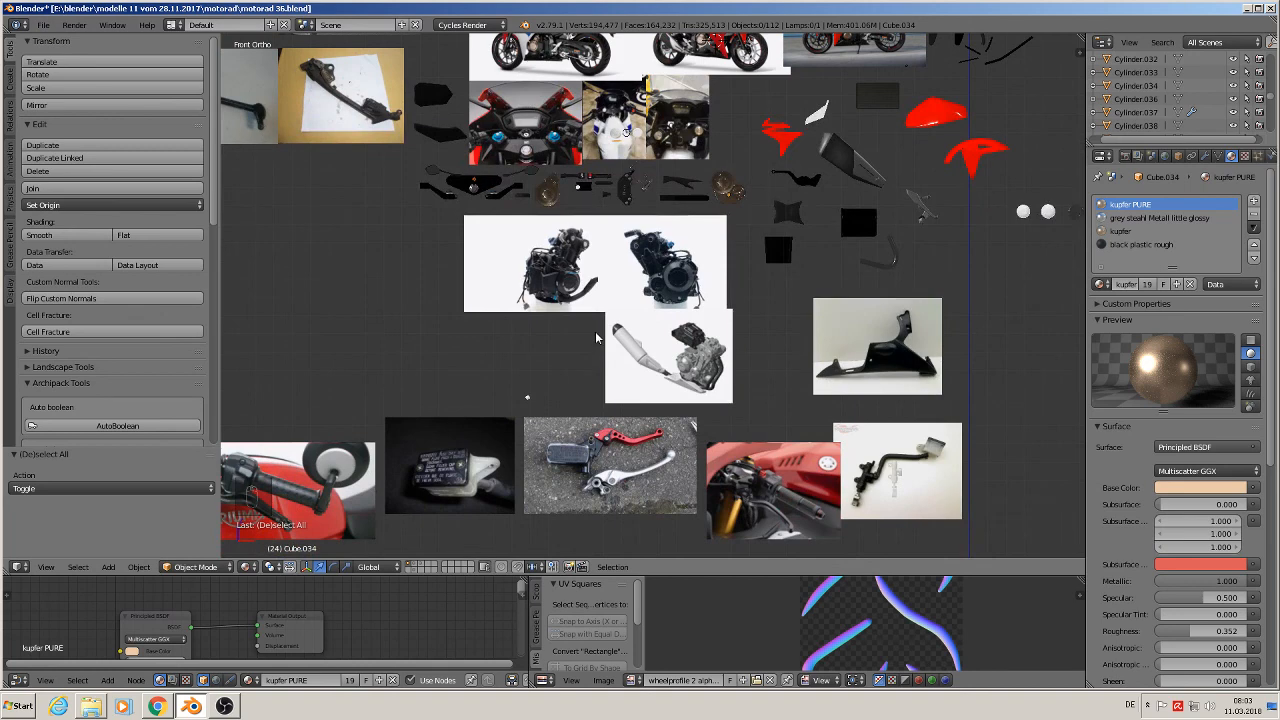
middle_click_drag(618, 320, 624, 397, "shift")
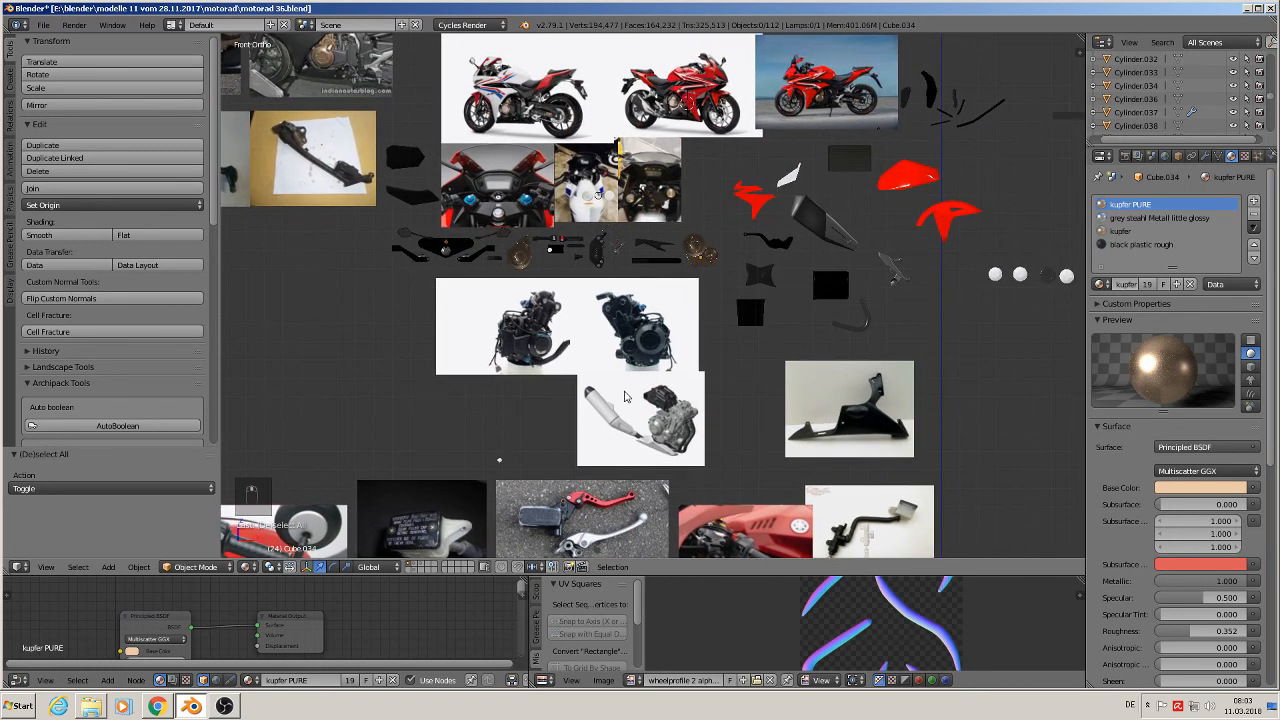
middle_click_drag(727, 240, 613, 350, "shift")
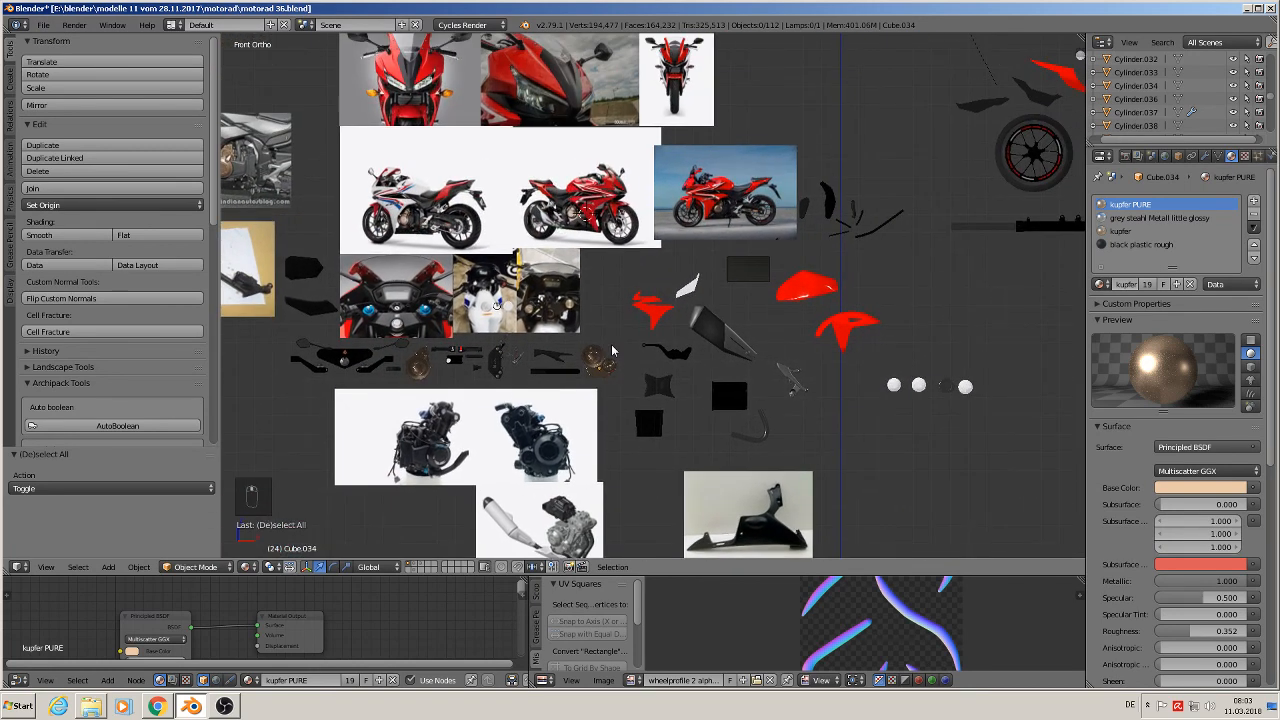